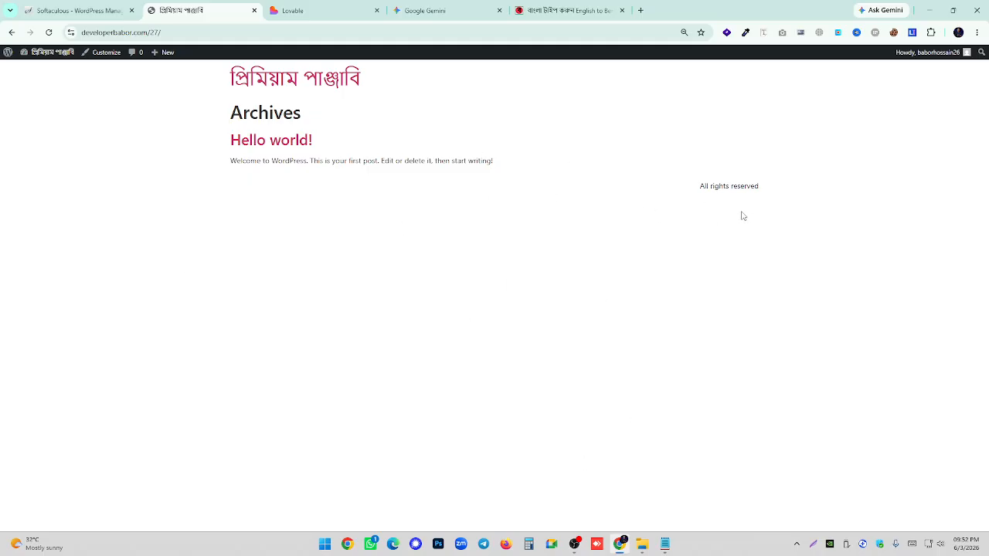
# - Open the site's admin dashboard and move all pages in the Pages list to the trash in bulk
pyautogui.moveTo(47, 52)
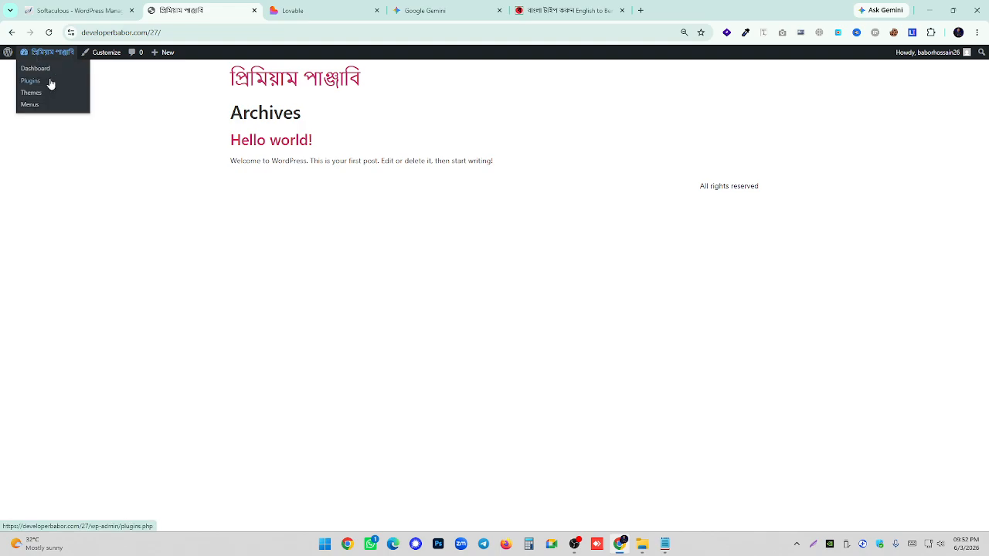
pyautogui.click(51, 78)
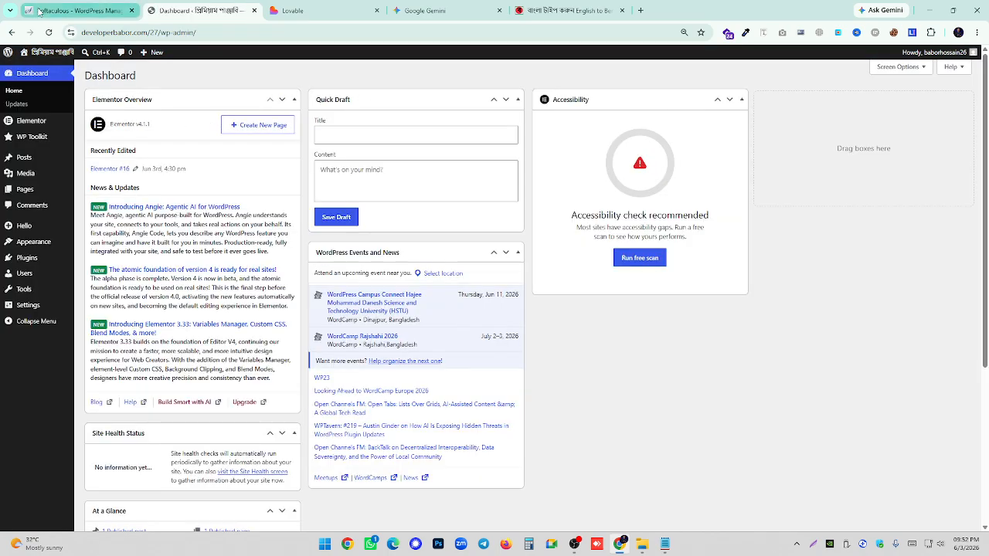
pyautogui.moveTo(43, 194)
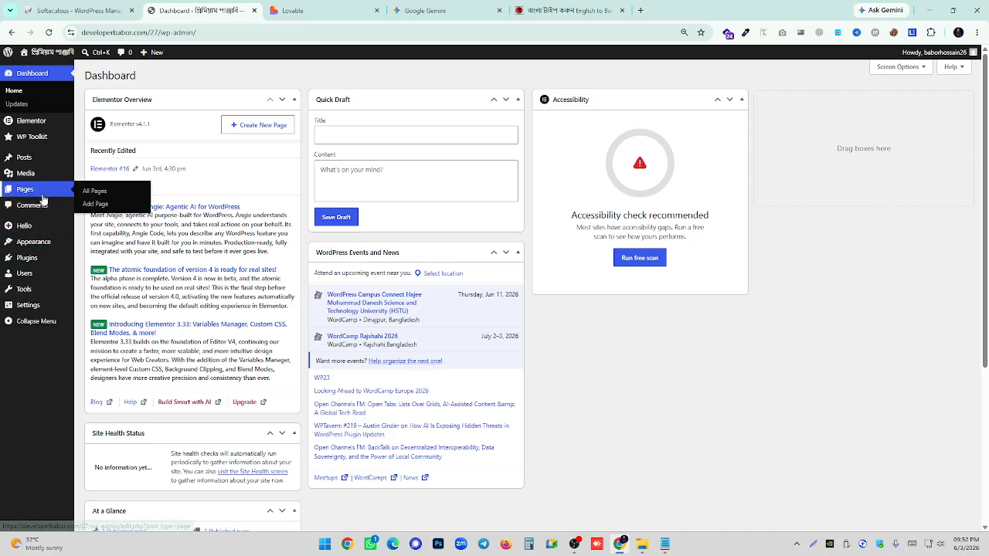
pyautogui.click(81, 190)
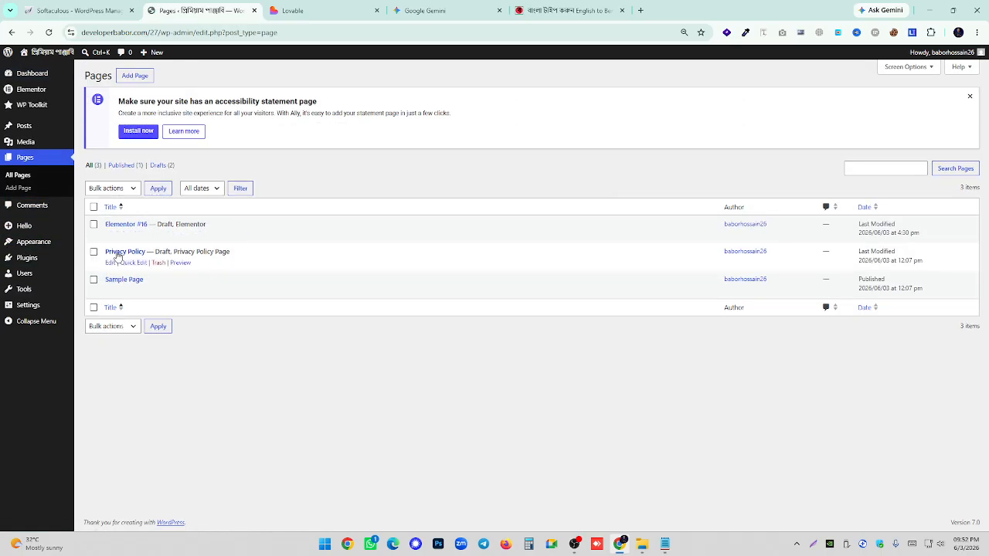
pyautogui.click(95, 207)
pyautogui.click(112, 188)
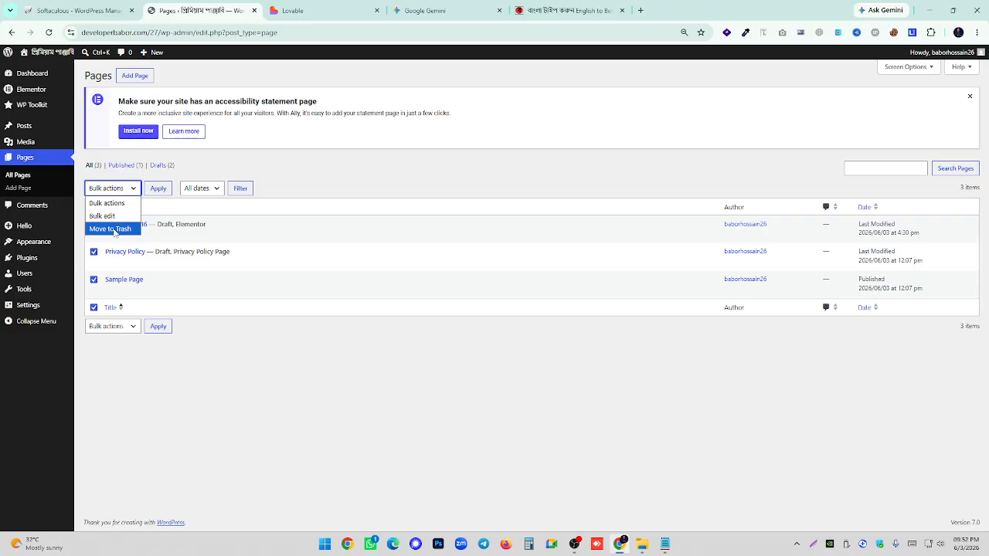
pyautogui.click(104, 227)
pyautogui.click(158, 188)
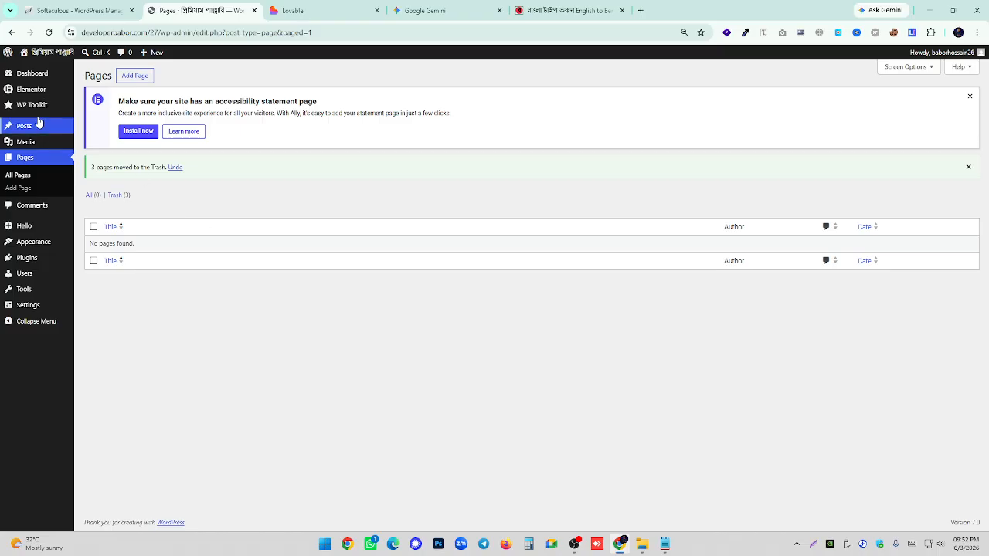
# - Move the "Hello world!" post to the trash from the list of all posts
pyautogui.click(103, 128)
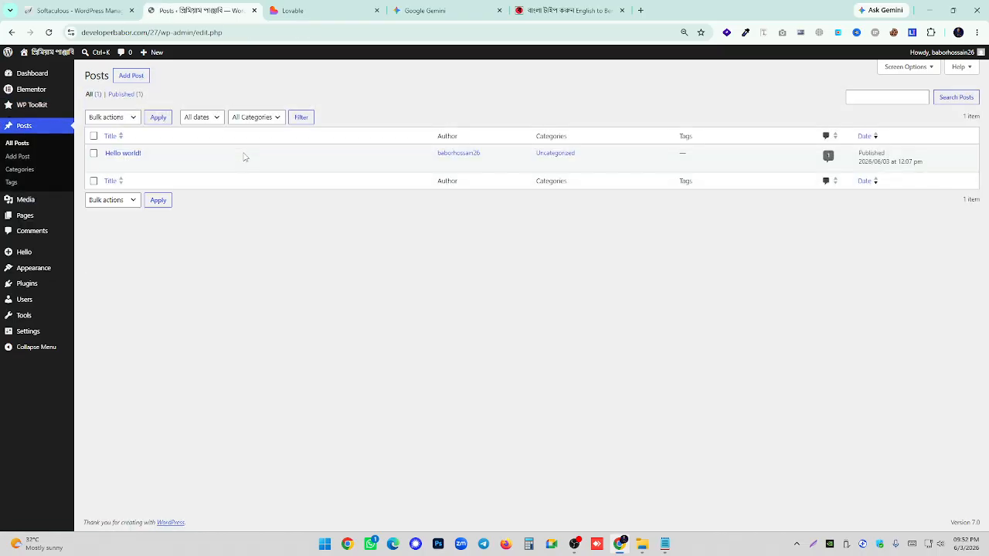
pyautogui.click(159, 165)
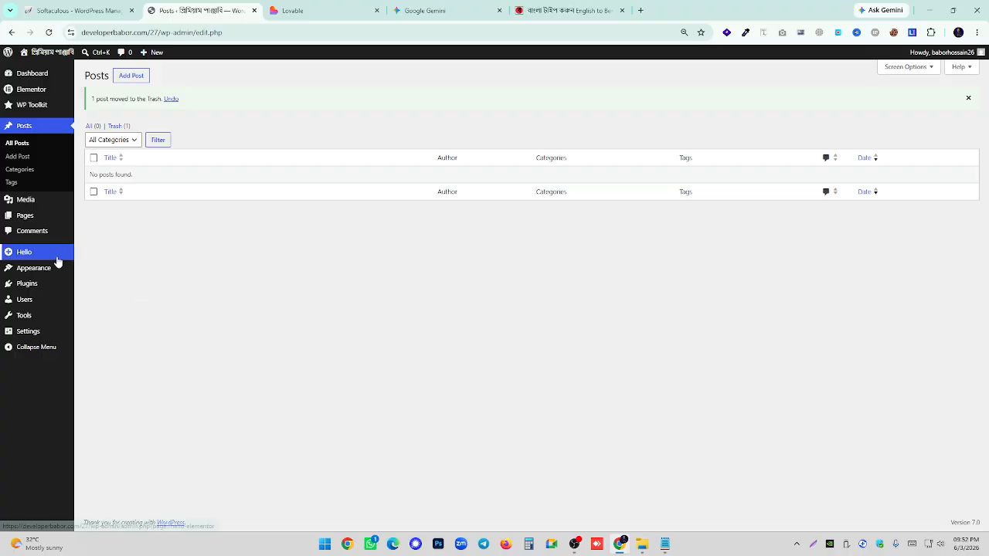
# - Install the Astra theme from the popular themes in the theme directory, without activating it
pyautogui.moveTo(49, 270)
pyautogui.click(112, 271)
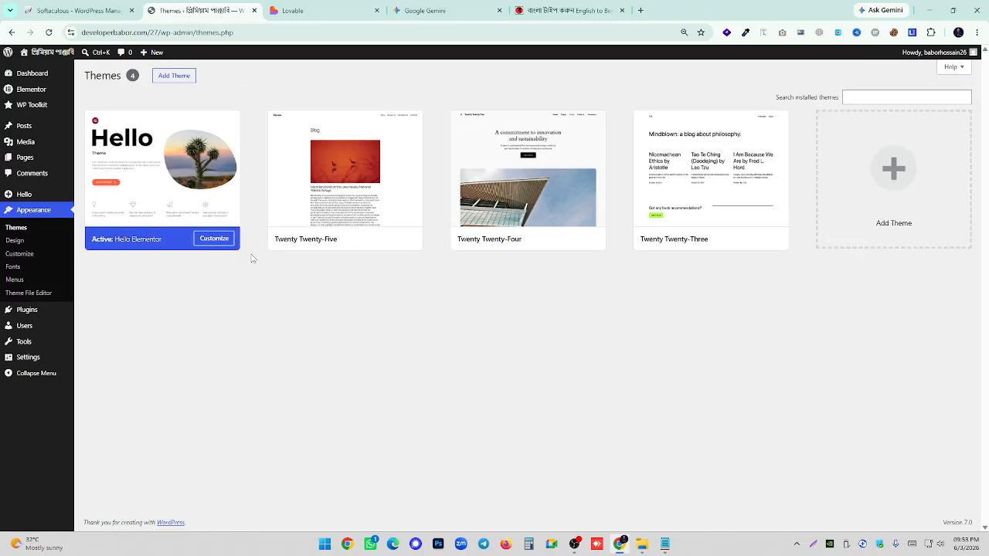
pyautogui.click(177, 77)
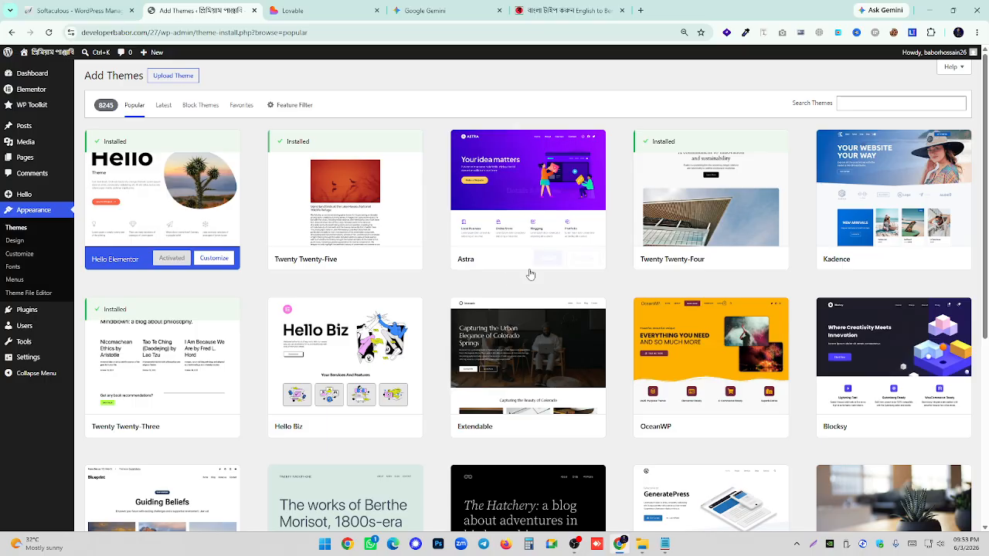
pyautogui.click(543, 262)
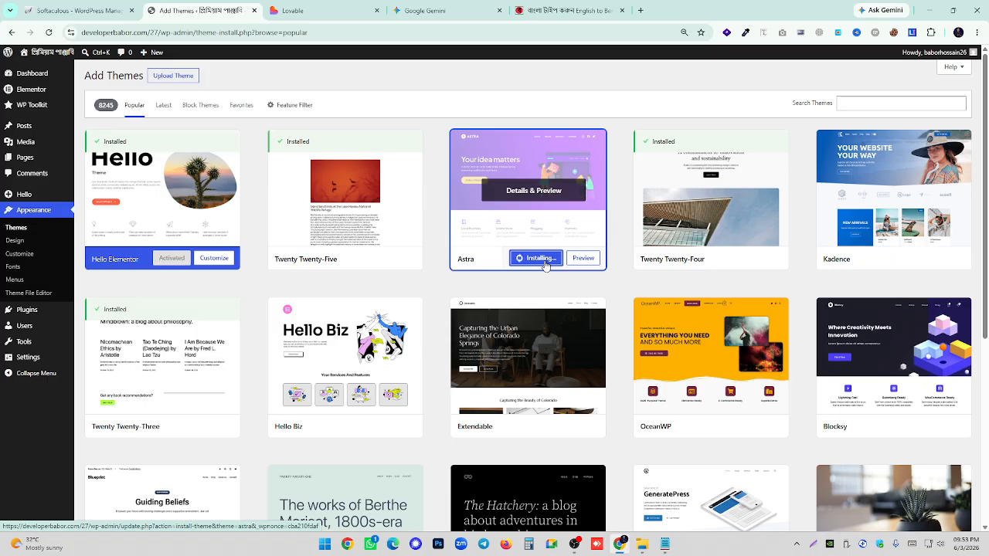
pyautogui.moveTo(353, 268)
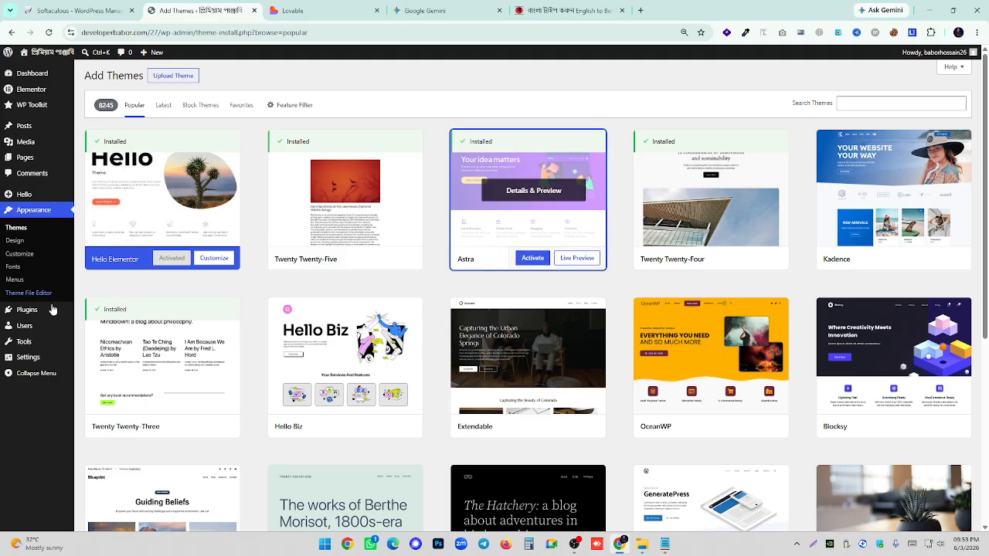
# - Search the plugin directory for "Woo" and install the WooCommerce plugin
pyautogui.moveTo(51, 311)
pyautogui.click(113, 314)
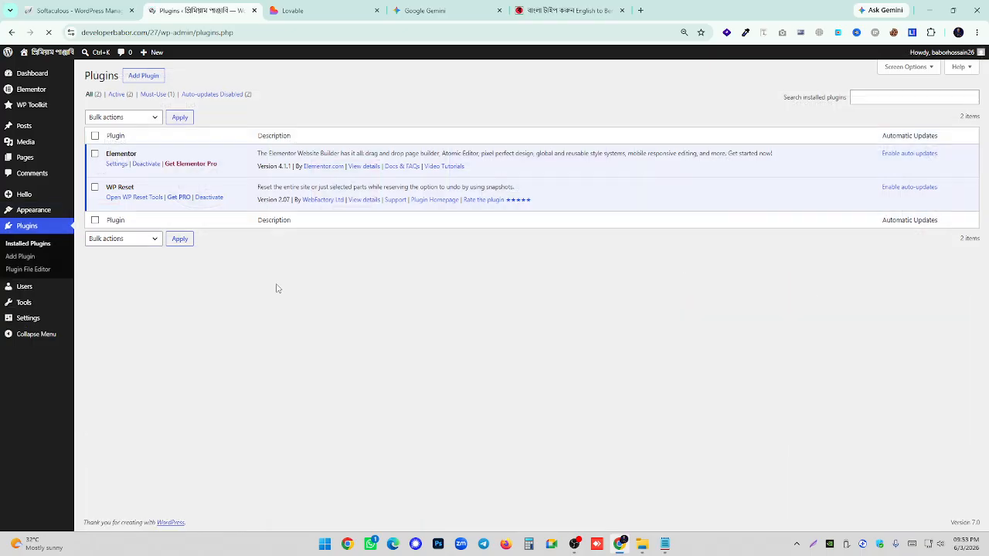
pyautogui.moveTo(103, 154); pyautogui.dragTo(159, 157)
pyautogui.click(143, 75)
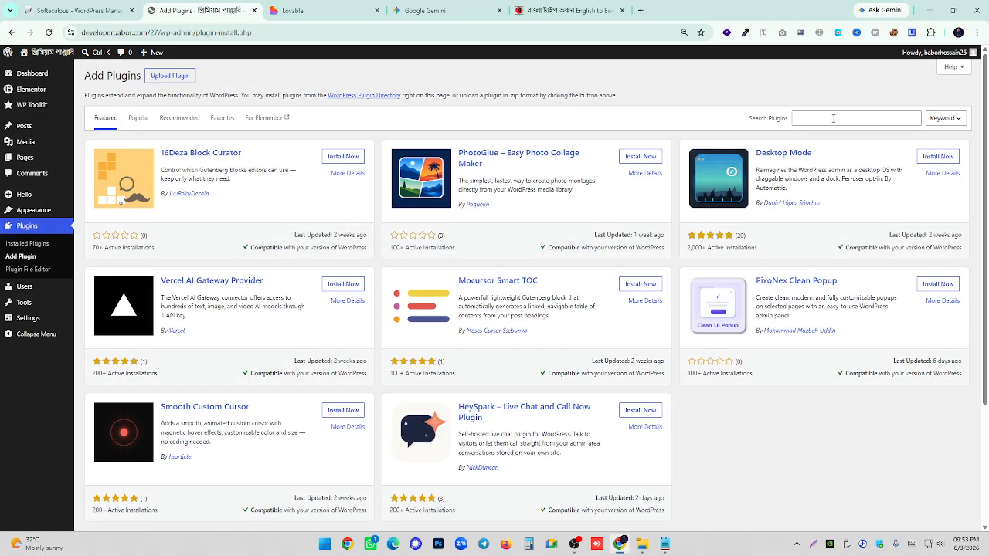
pyautogui.click(859, 113)
pyautogui.write('Woo')
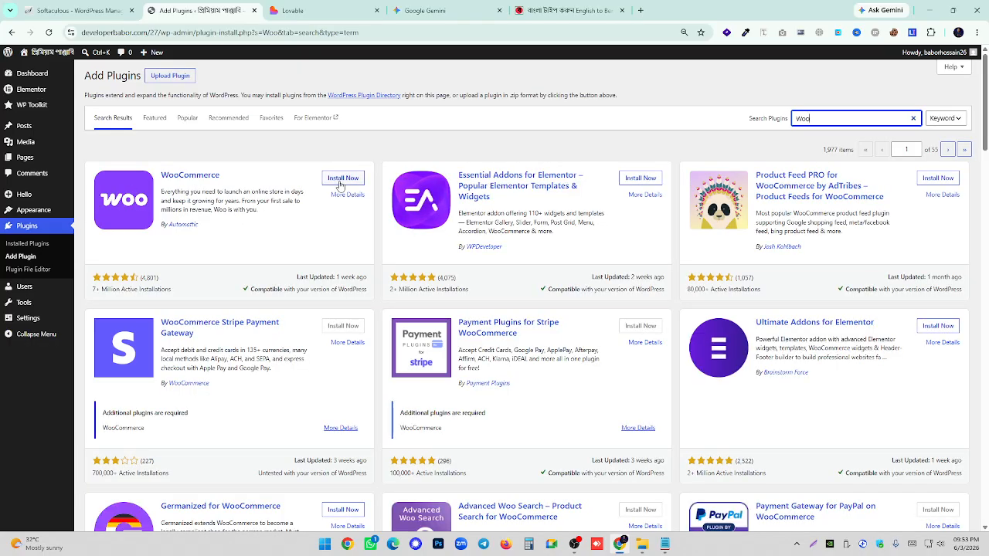
pyautogui.click(354, 186)
pyautogui.scroll(-7, 375, 290)
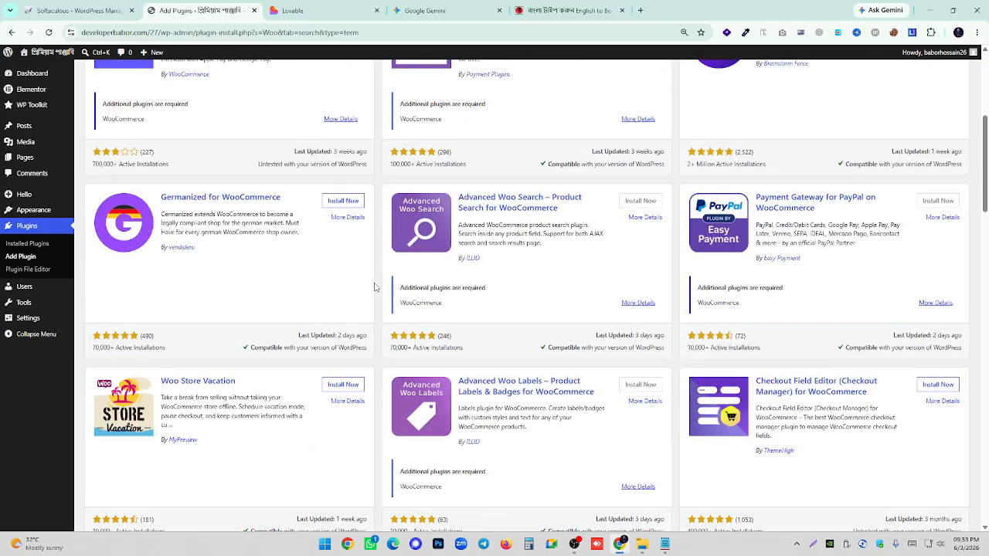
pyautogui.scroll(-3, 376, 292)
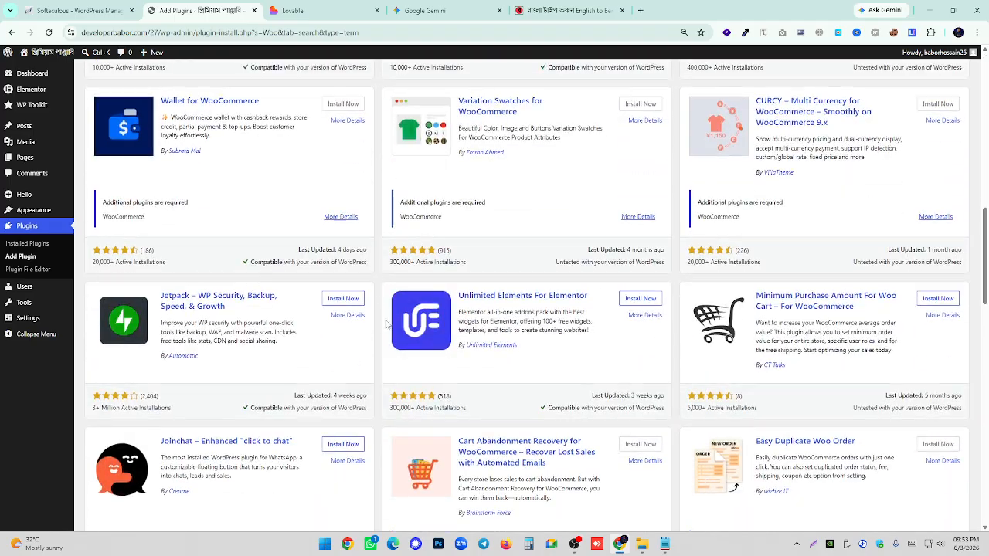
pyautogui.scroll(-3, 386, 322)
pyautogui.scroll(-2, 387, 321)
pyautogui.scroll(1, 600, 250)
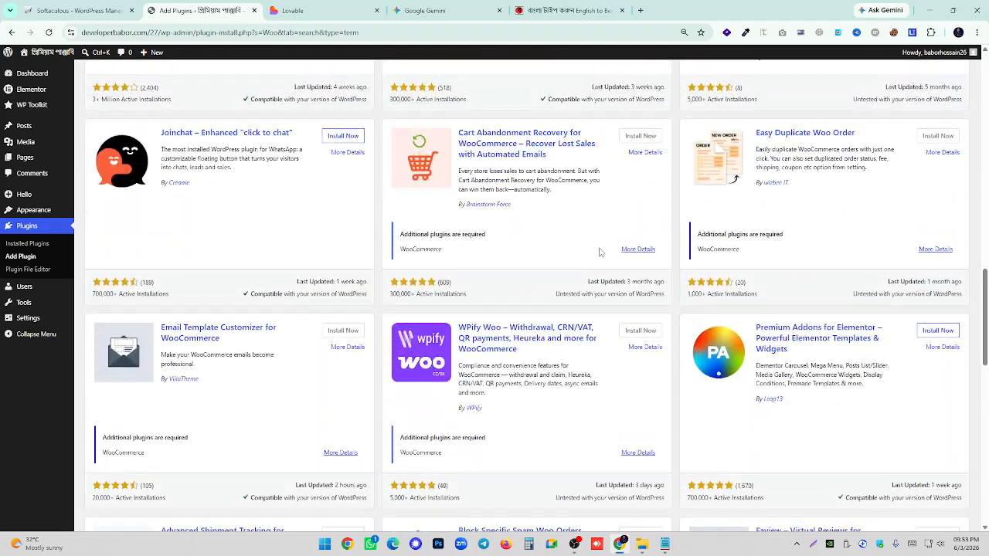
pyautogui.scroll(-3, 600, 249)
pyautogui.scroll(-7, 541, 301)
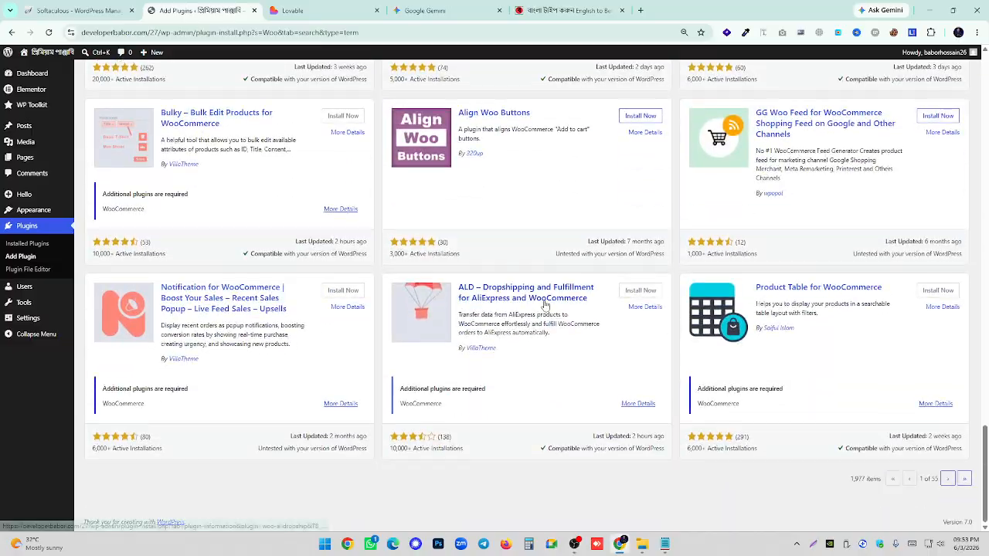
pyautogui.scroll(20, 535, 313)
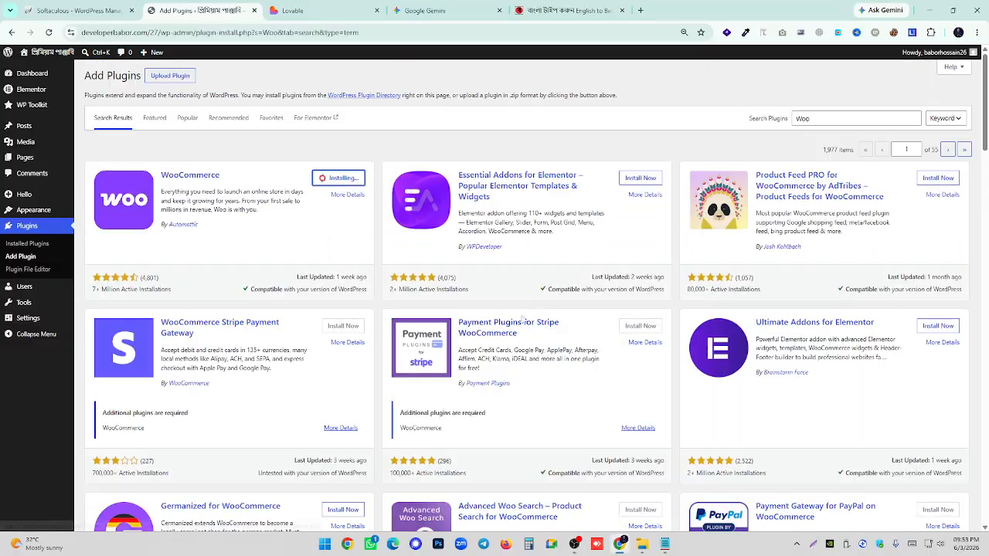
# - Search the plugin directory for "Cartflows" and install CartFlows – Funnel Builder & Checkout Plugin for WooCommerce
pyautogui.doubleClick(805, 119)
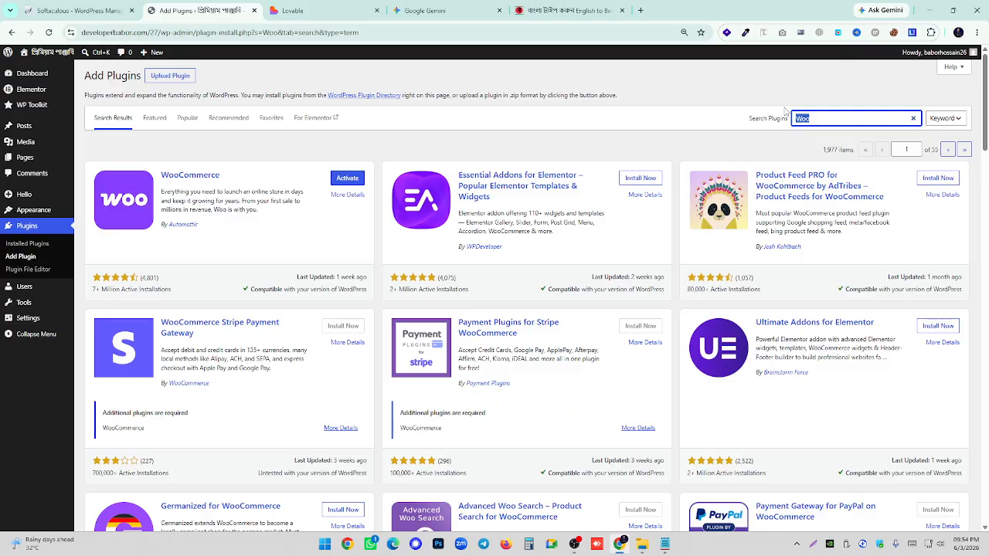
pyautogui.press('BackSpace')
pyautogui.write('CartFl')
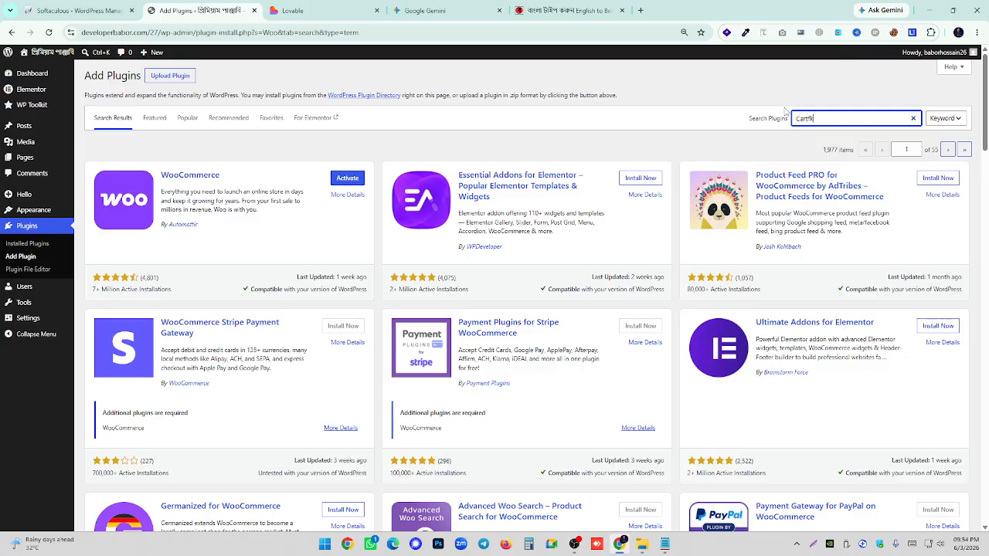
pyautogui.write('ows')
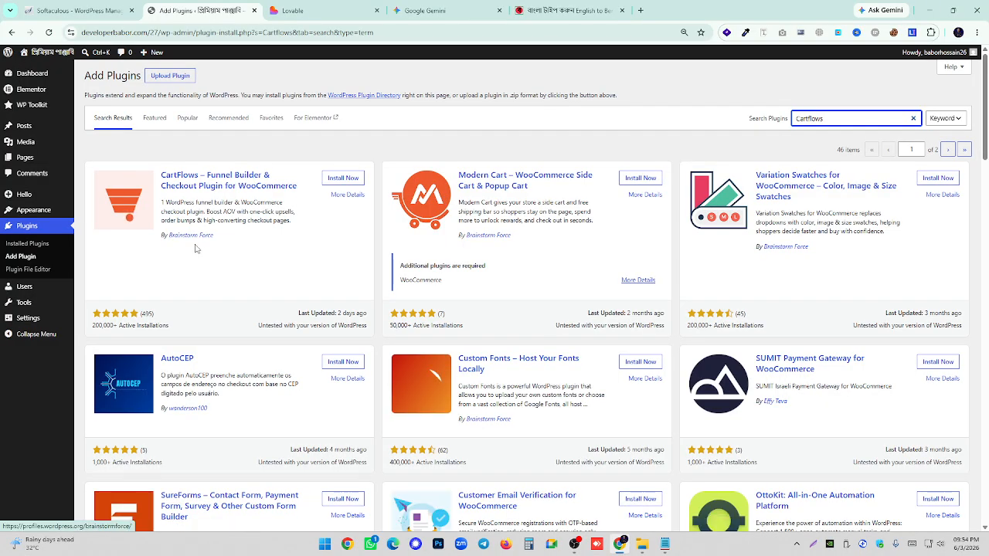
pyautogui.click(342, 179)
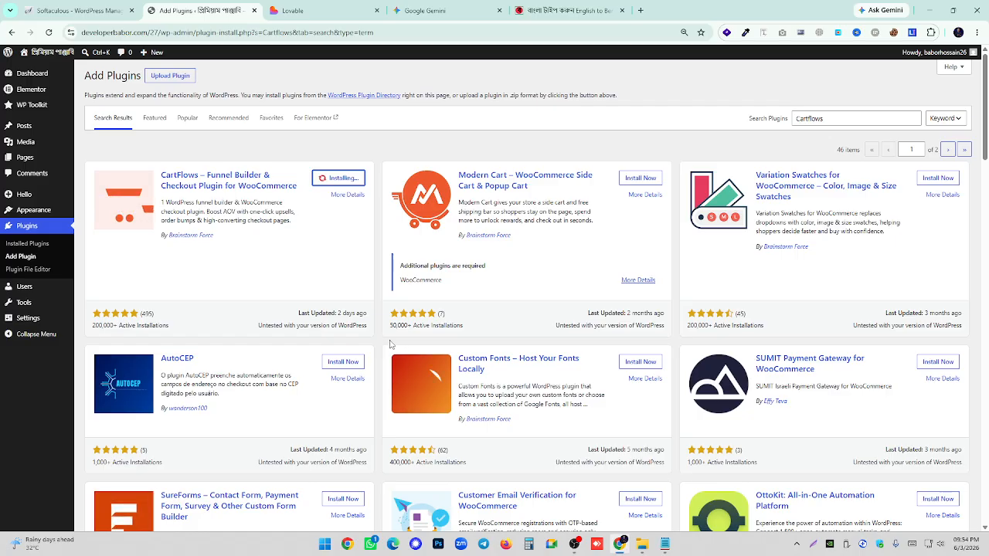
pyautogui.scroll(-4, 376, 349)
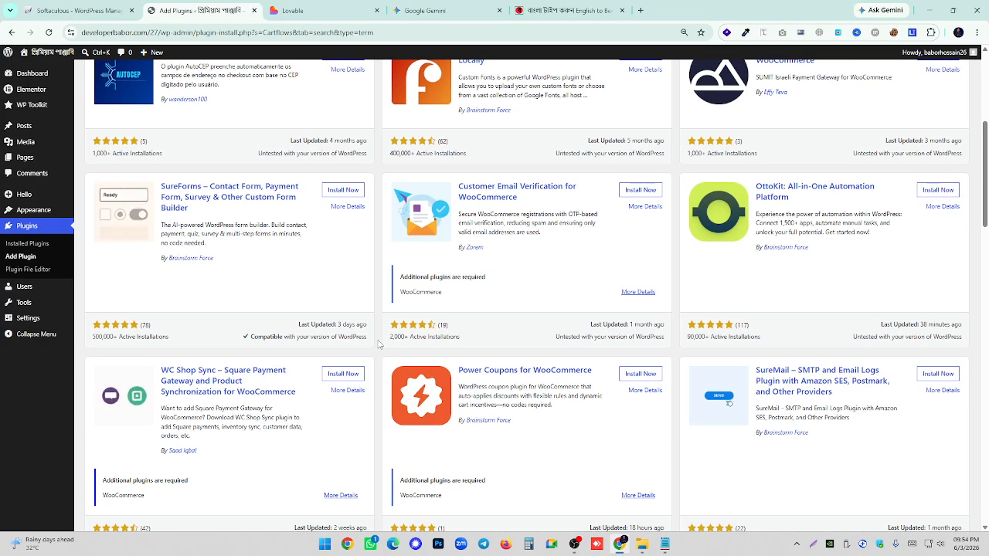
pyautogui.scroll(-5, 378, 349)
pyautogui.scroll(-8, 379, 350)
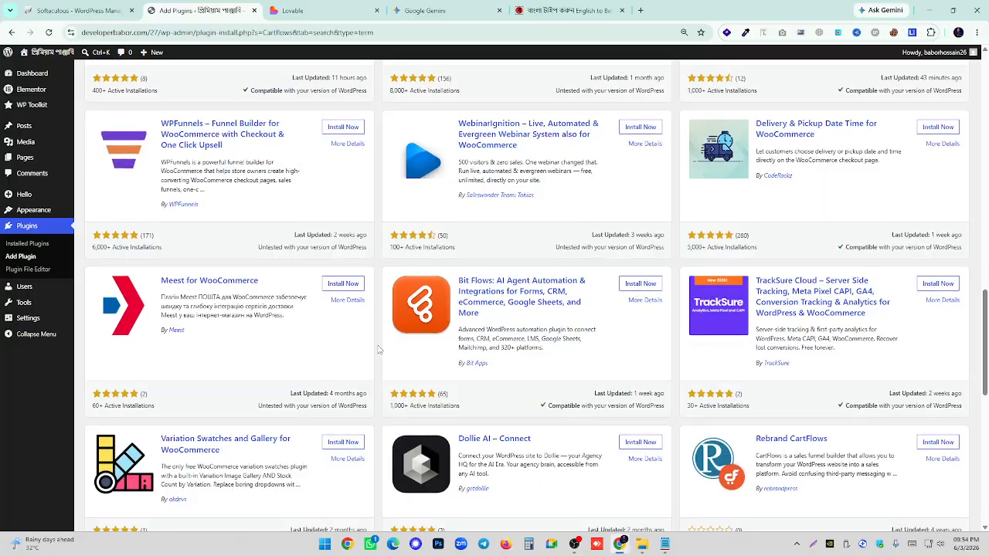
pyautogui.scroll(-5, 377, 350)
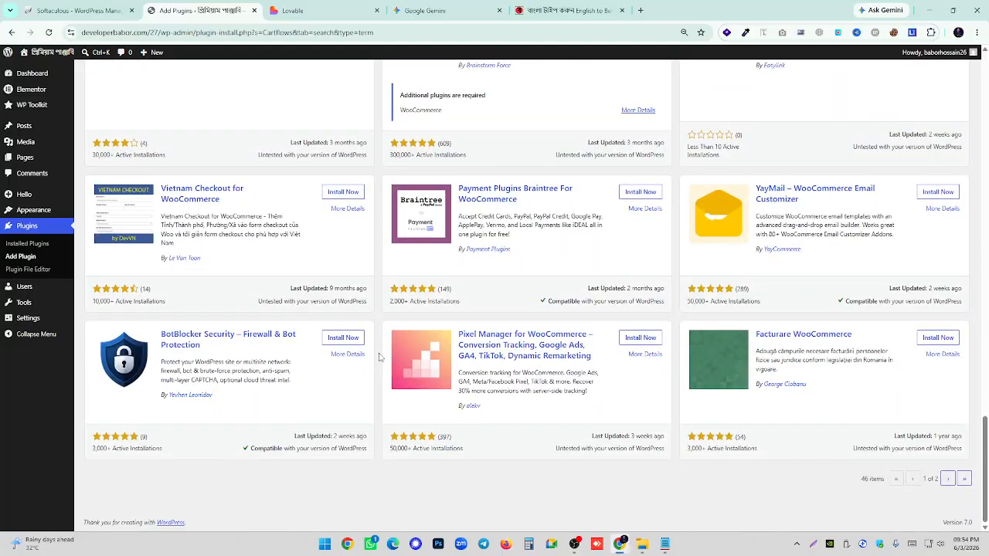
pyautogui.scroll(15, 378, 356)
pyautogui.scroll(5, 379, 356)
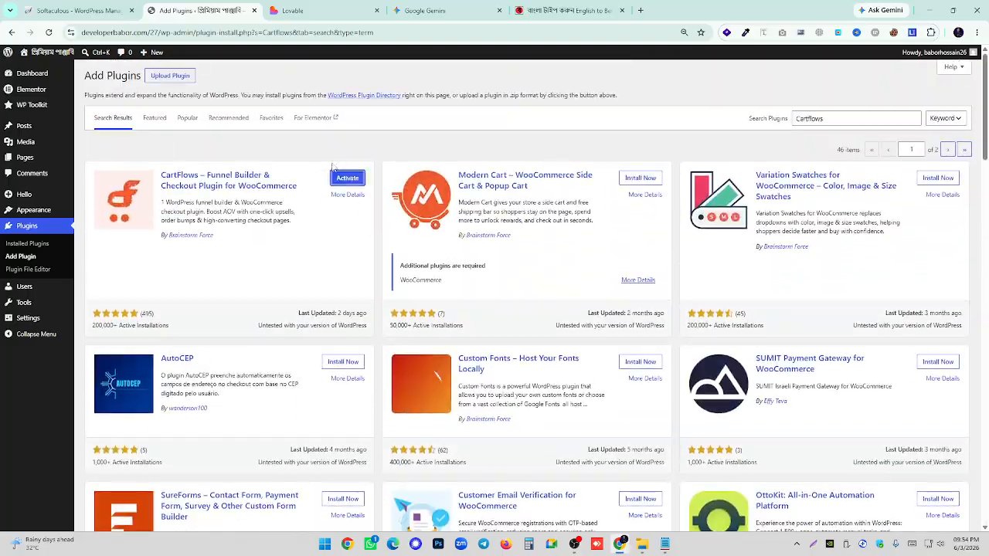
# - Activate WooCommerce from the installed plugins and skip its guided setup, accepting Bangladesh — Chattogram as the business location
pyautogui.click(25, 245)
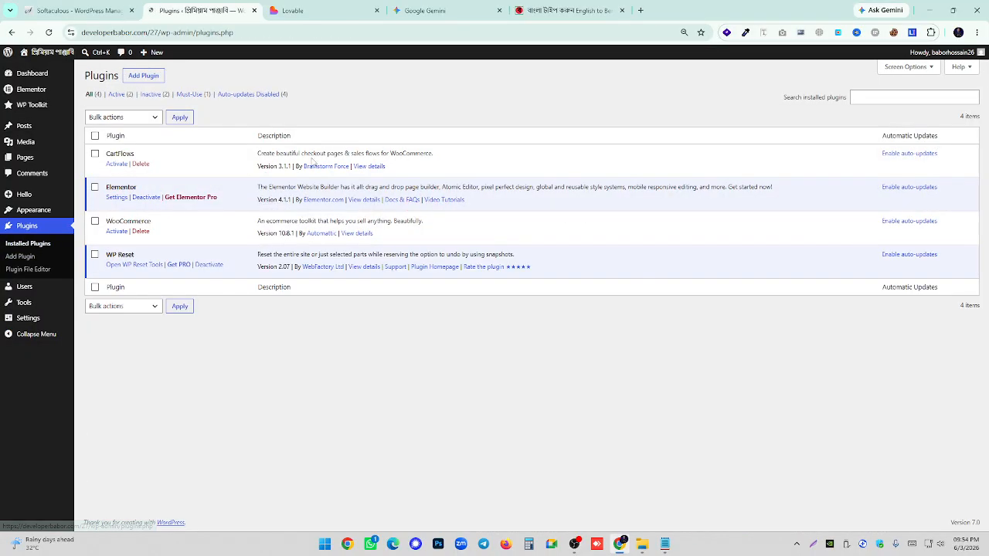
pyautogui.click(116, 232)
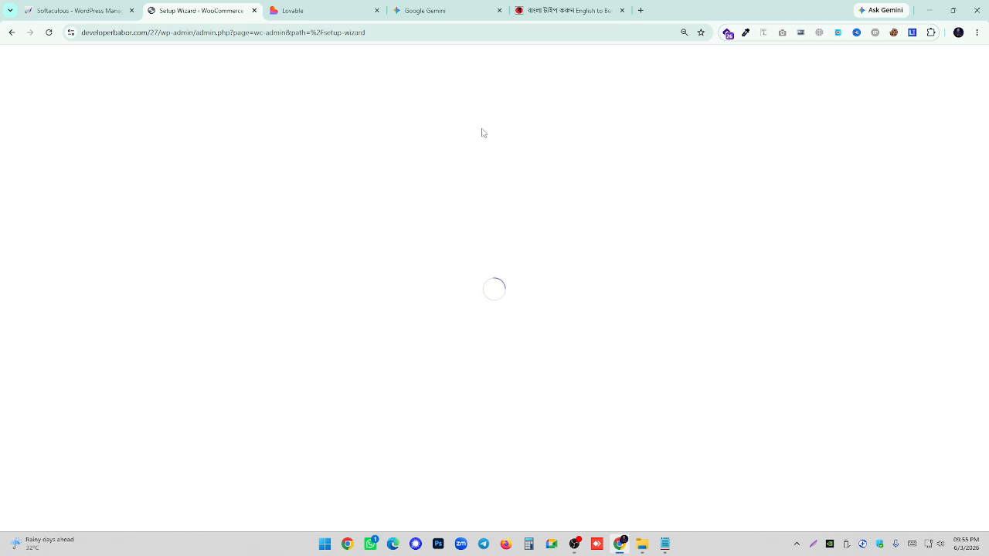
pyautogui.click(489, 365)
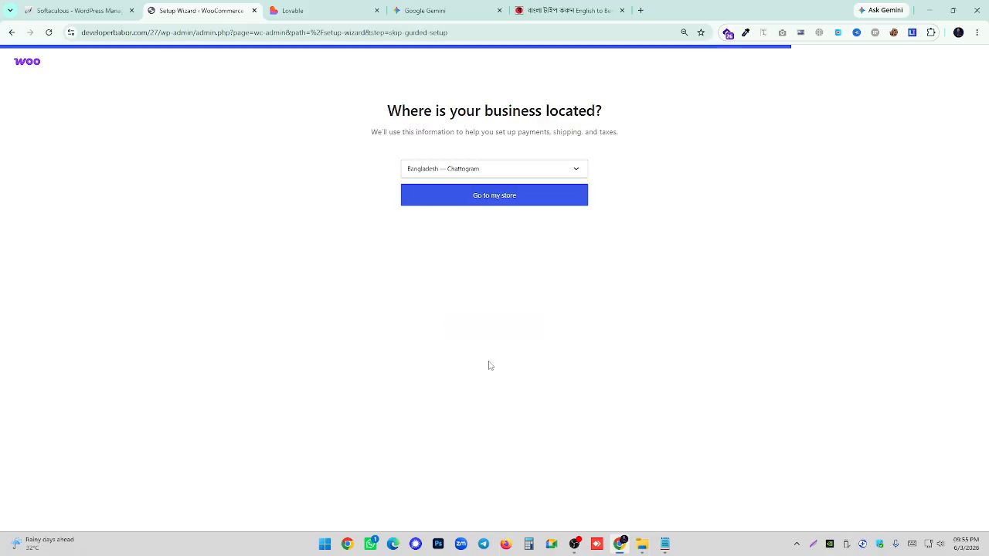
pyautogui.click(473, 199)
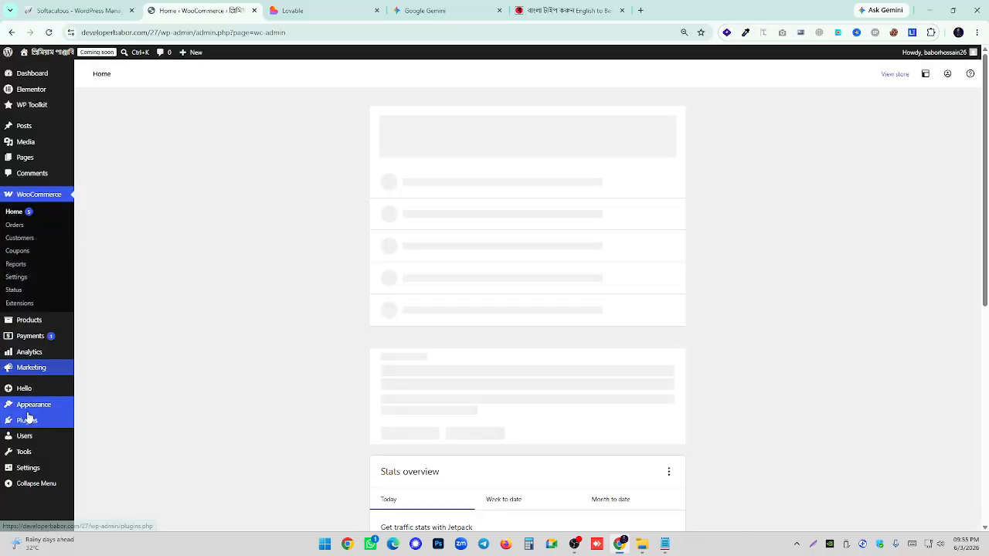
# - Return to the installed plugins and activate the CartFlows plugin
pyautogui.click(87, 422)
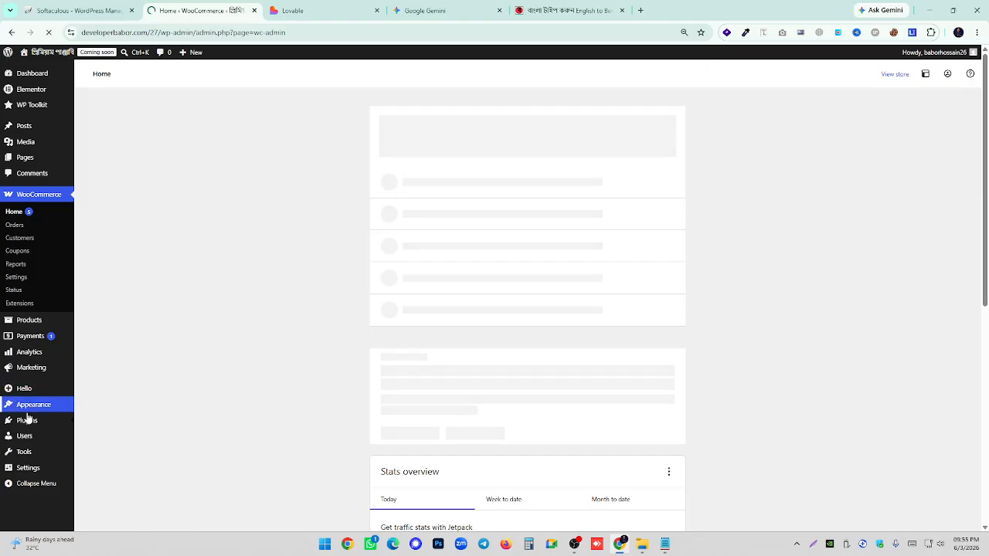
pyautogui.moveTo(62, 420)
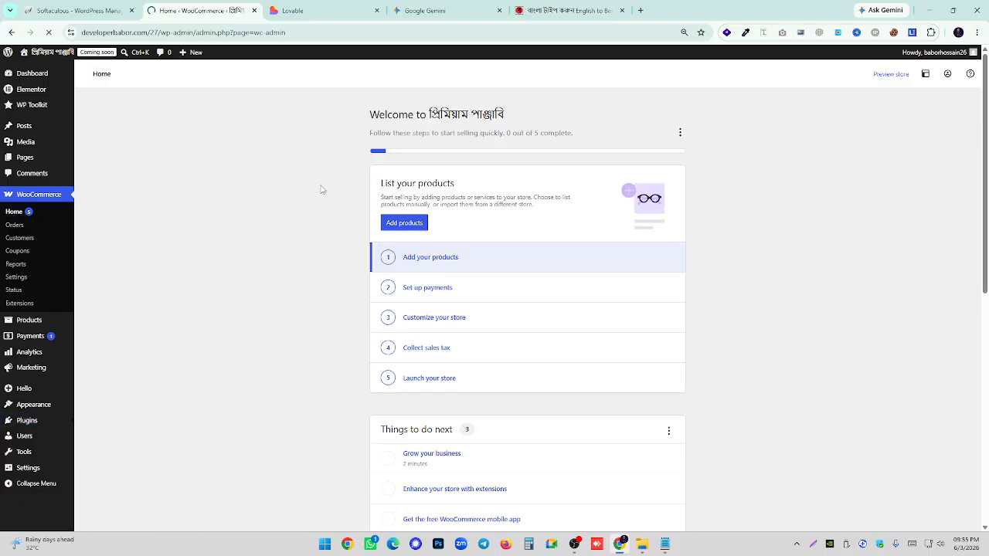
pyautogui.click(117, 164)
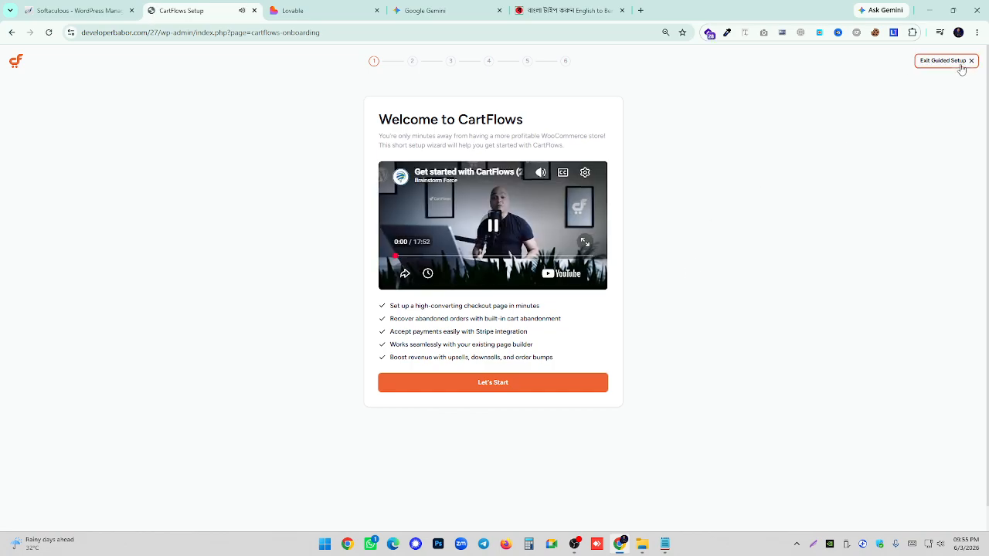
# - Exit the CartFlows guided setup and look over the CartFlows dashboard
pyautogui.click(969, 66)
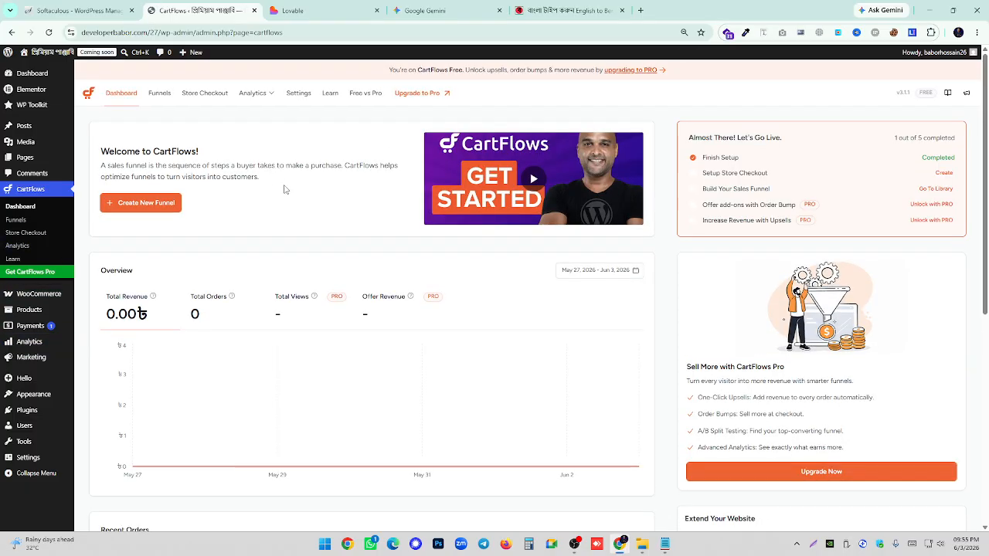
pyautogui.scroll(-5, 290, 216)
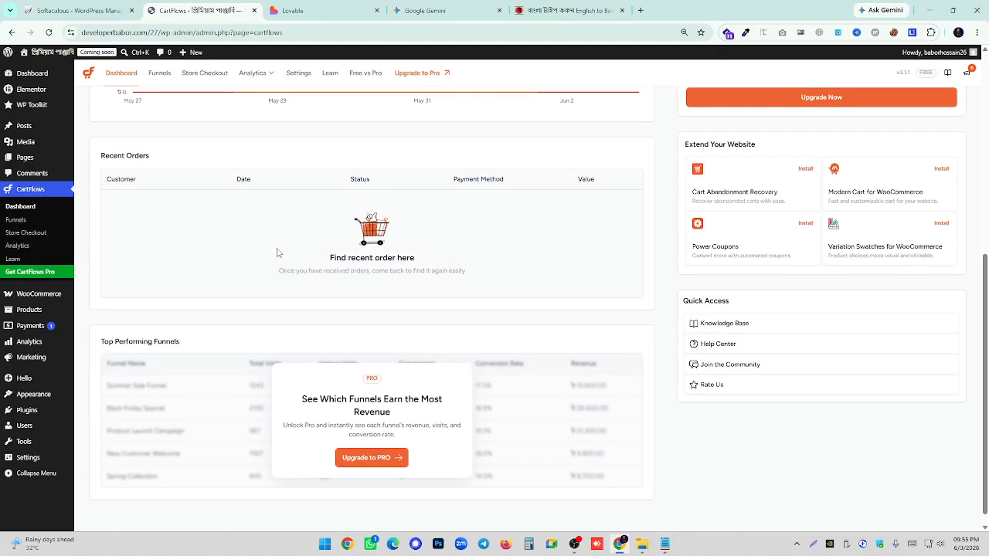
pyautogui.scroll(5, 275, 250)
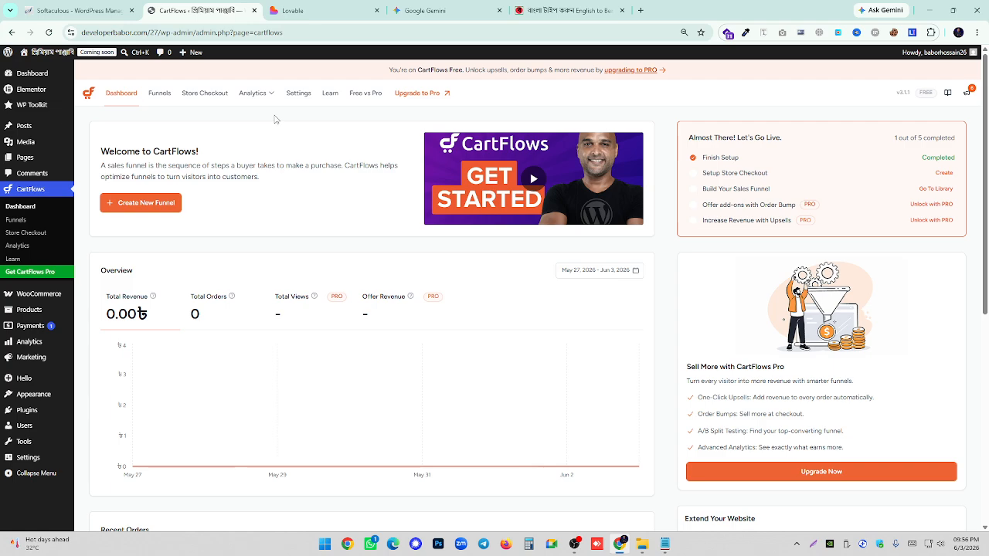
# - Switch to the Emerald Elegance Panjabi project in Lovable and review the landing page preview from hero section to footer
pyautogui.click(290, 11)
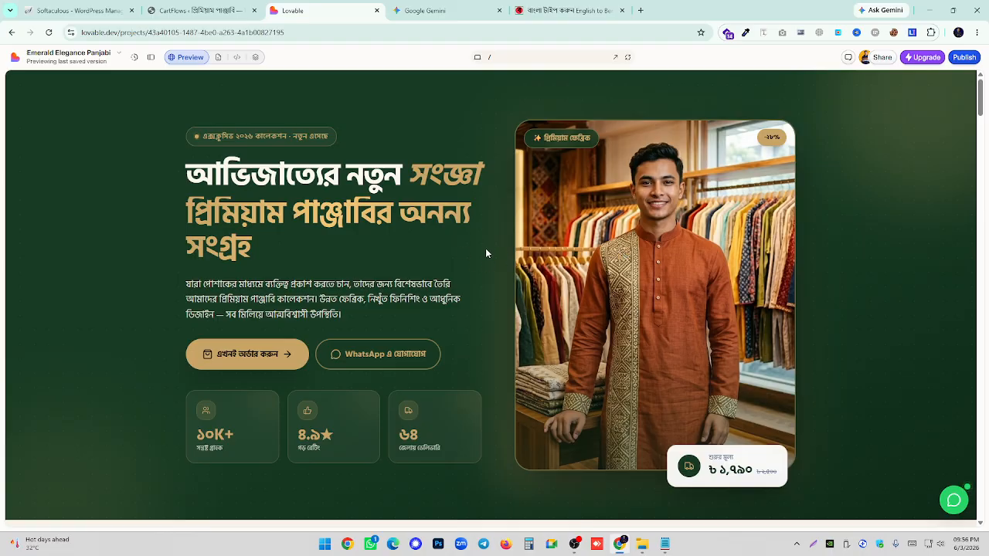
pyautogui.scroll(-6, 486, 253)
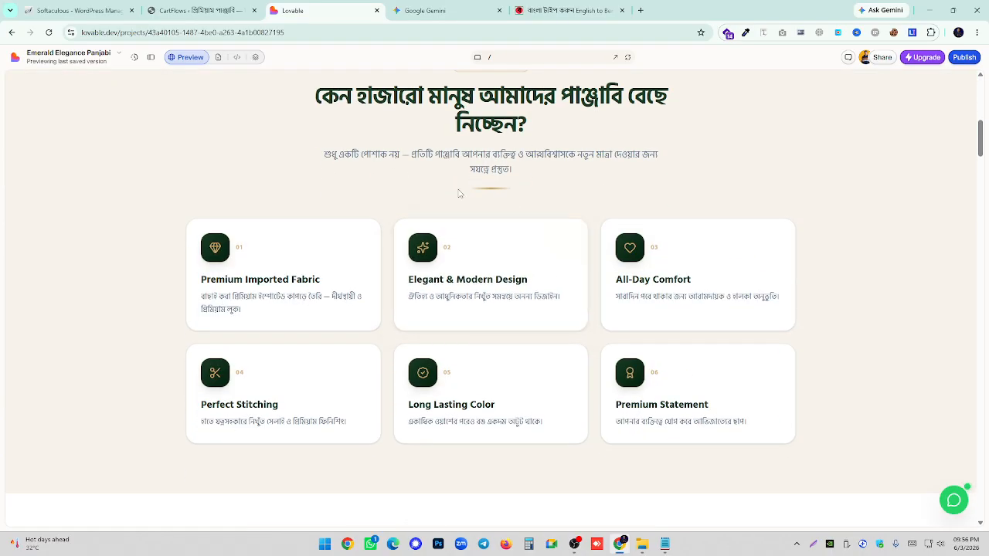
pyautogui.scroll(-7, 458, 193)
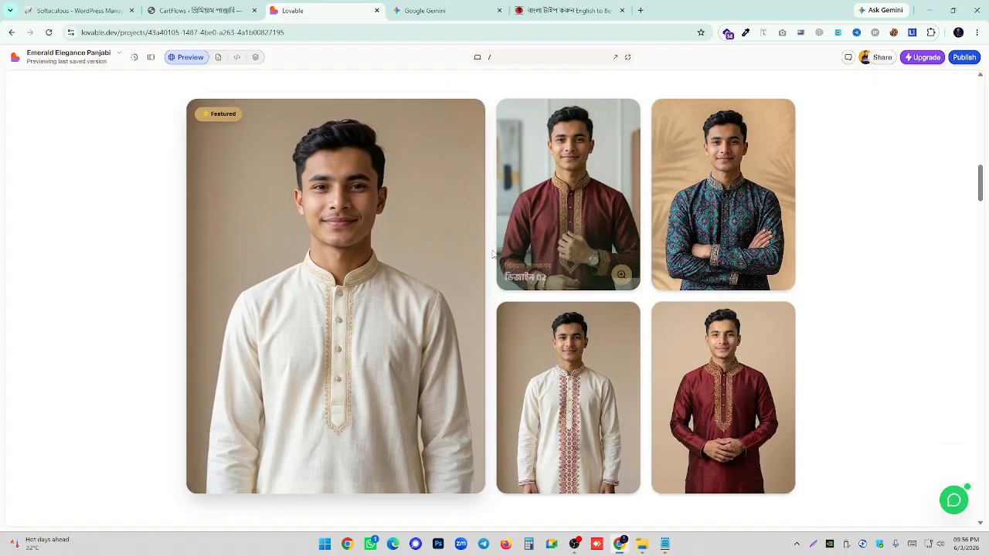
pyautogui.scroll(-10, 492, 253)
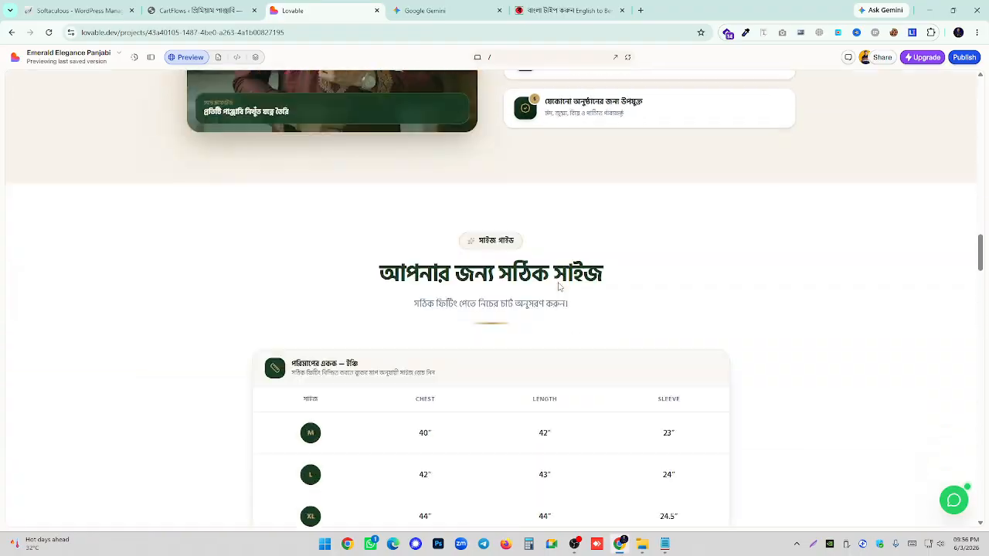
pyautogui.scroll(-15, 560, 287)
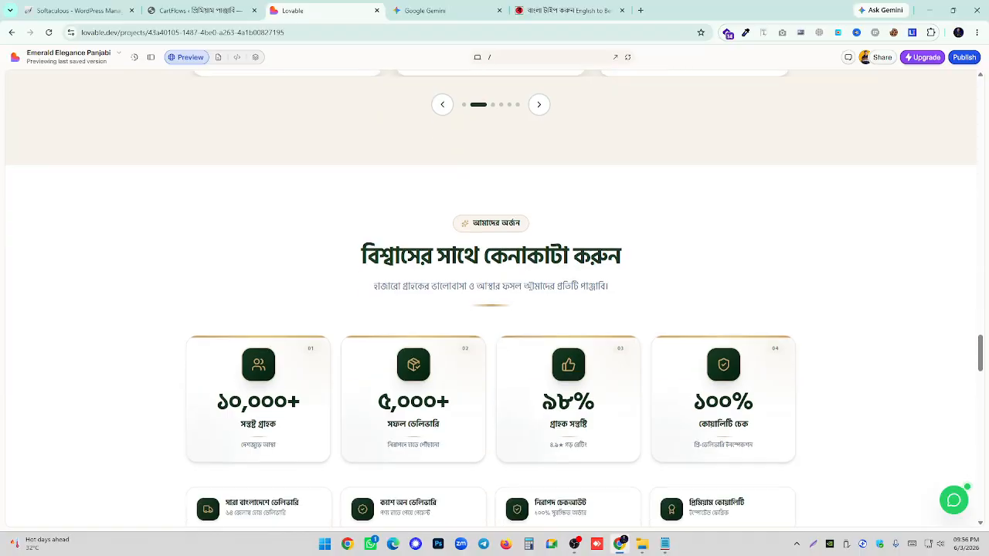
pyautogui.scroll(-15, 530, 289)
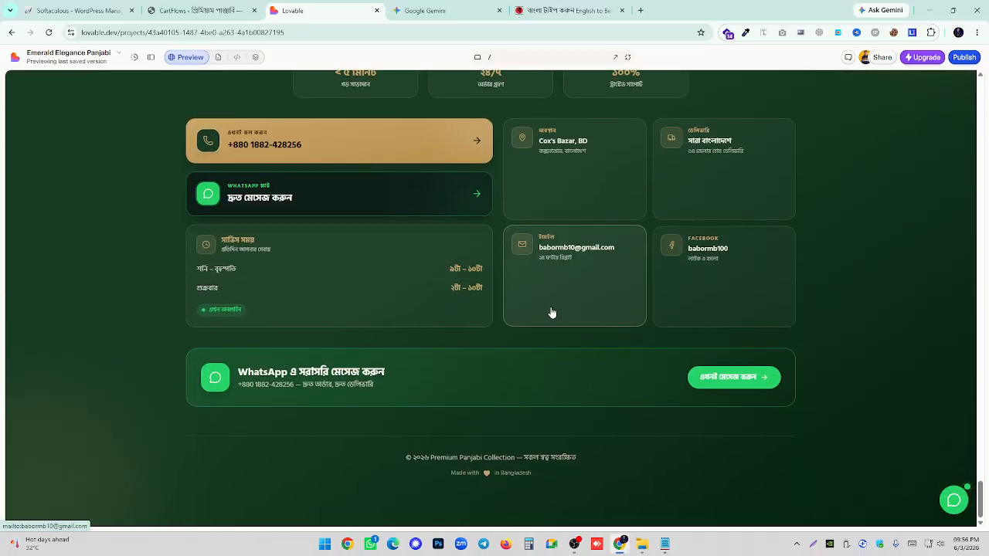
# - Show the Lovable chat history, expand the first prompt in full and review its image links and color palette
pyautogui.click(151, 57)
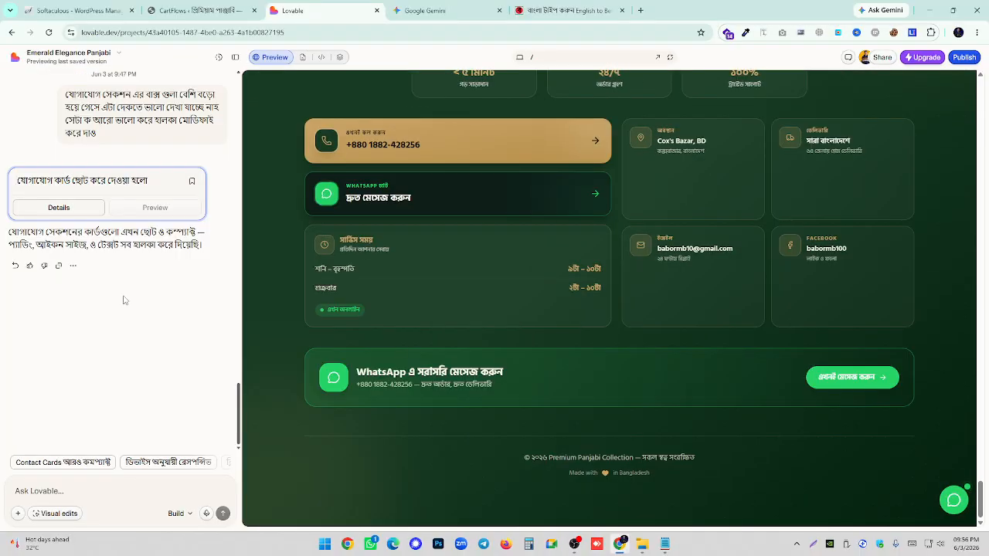
pyautogui.scroll(10, 124, 300)
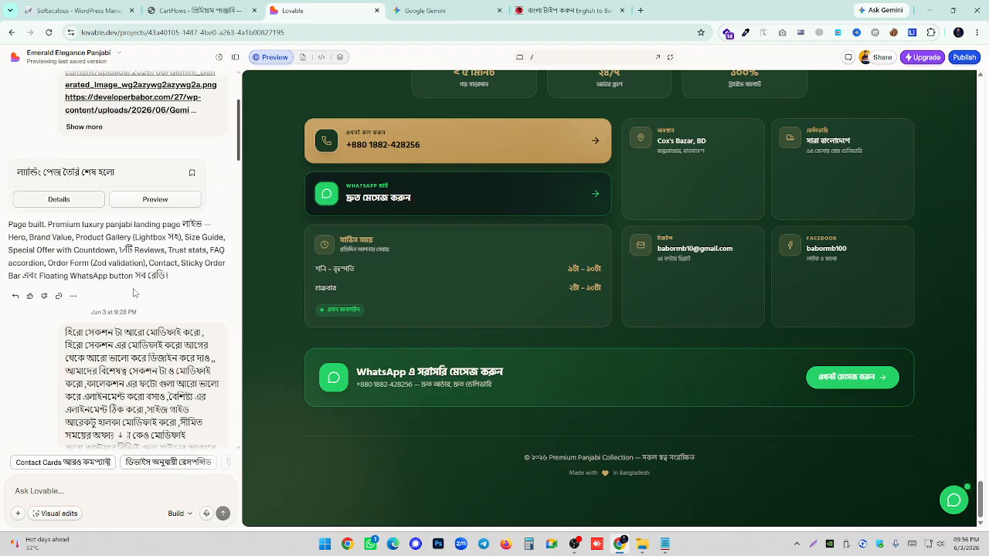
pyautogui.scroll(2, 133, 294)
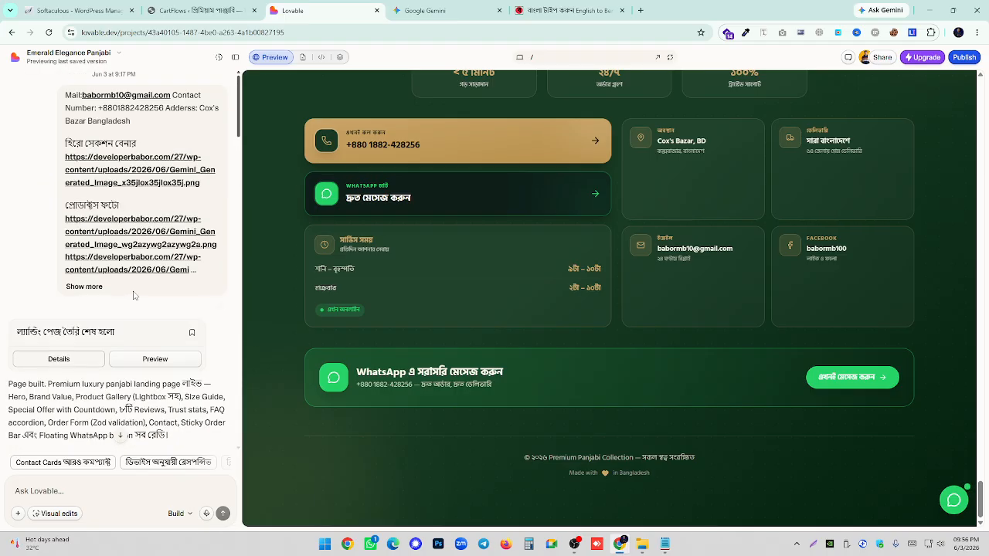
pyautogui.click(93, 292)
pyautogui.scroll(-3, 124, 200)
pyautogui.scroll(-13, 124, 200)
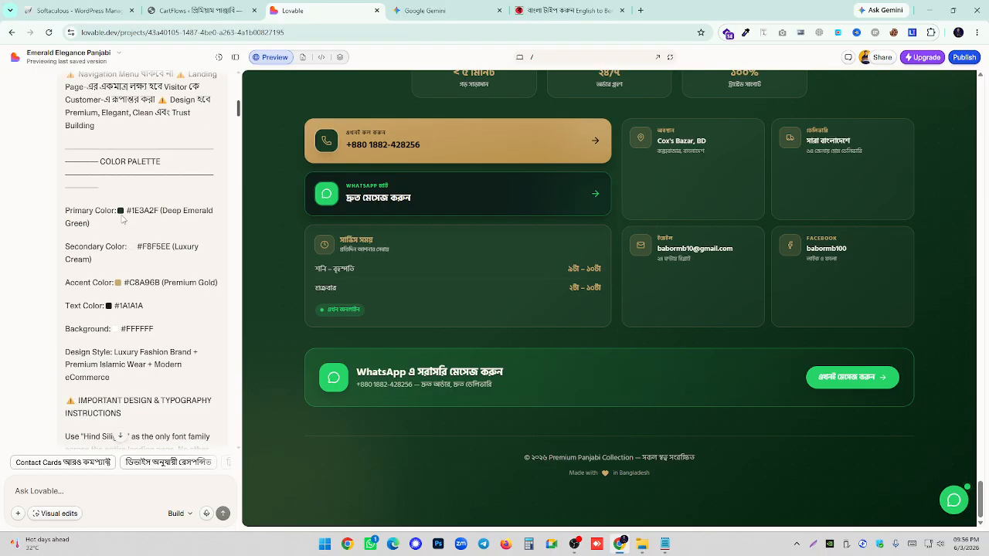
pyautogui.scroll(9, 120, 229)
pyautogui.scroll(5, 120, 229)
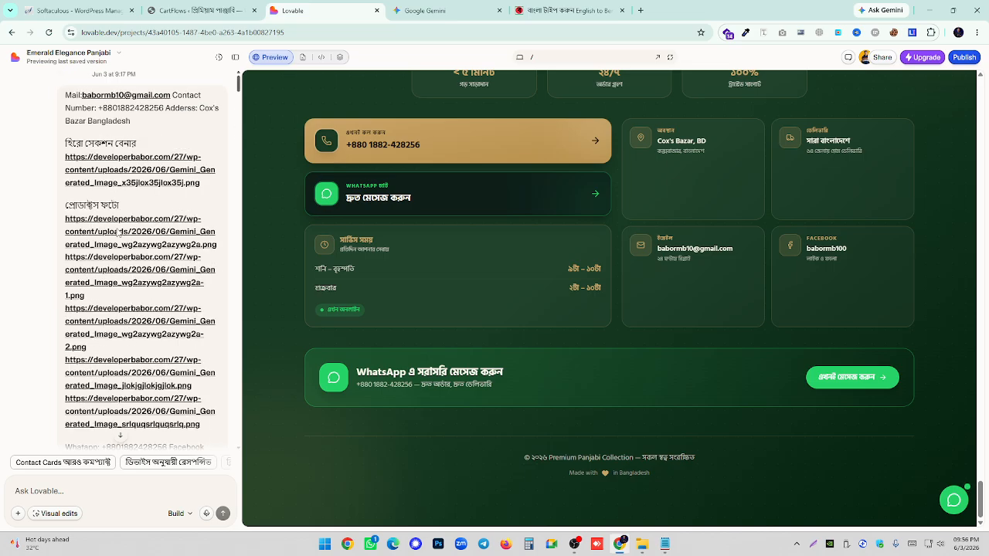
# - Minimize the browser and bring up the text document containing the landing page prompt in Notepad
pyautogui.click(932, 10)
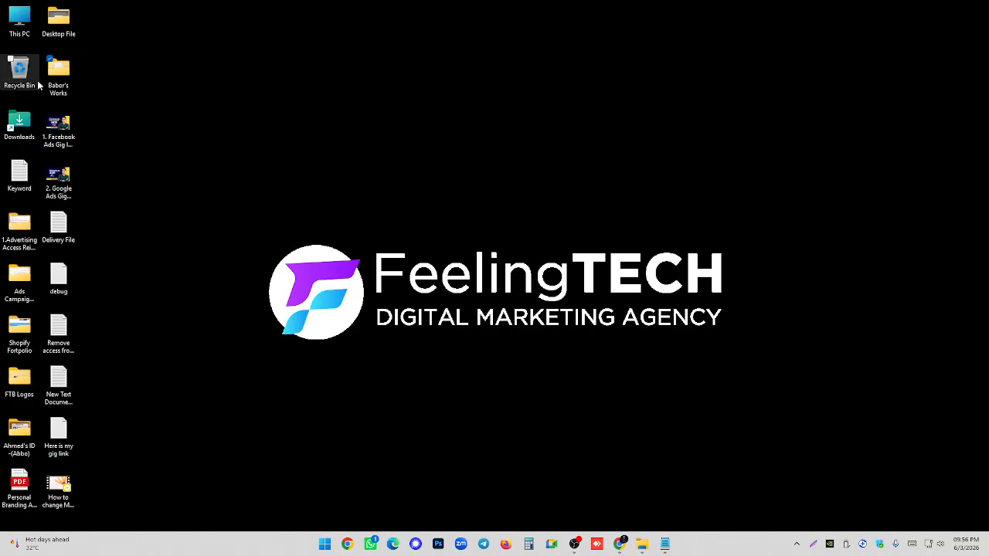
pyautogui.doubleClick(58, 73)
pyautogui.doubleClick(531, 196)
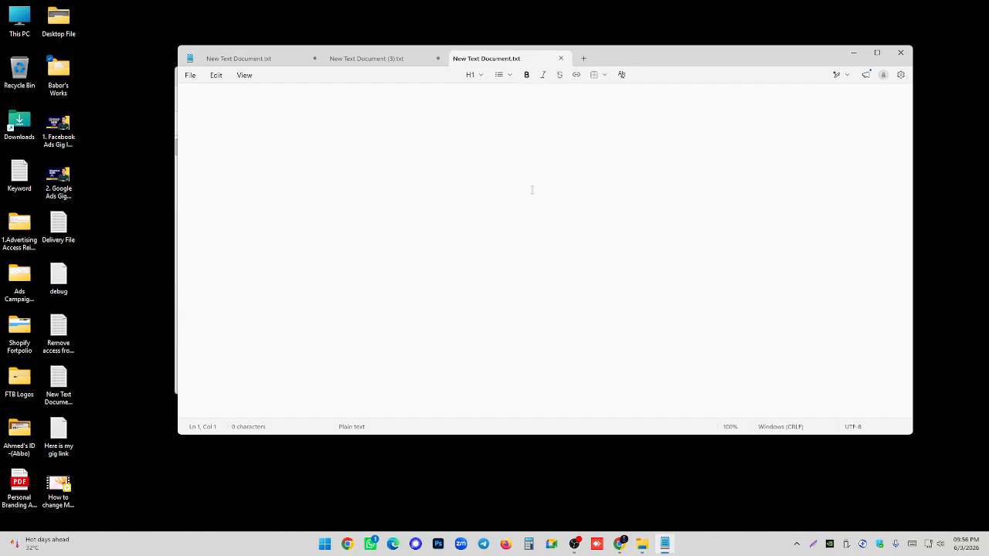
pyautogui.click(247, 58)
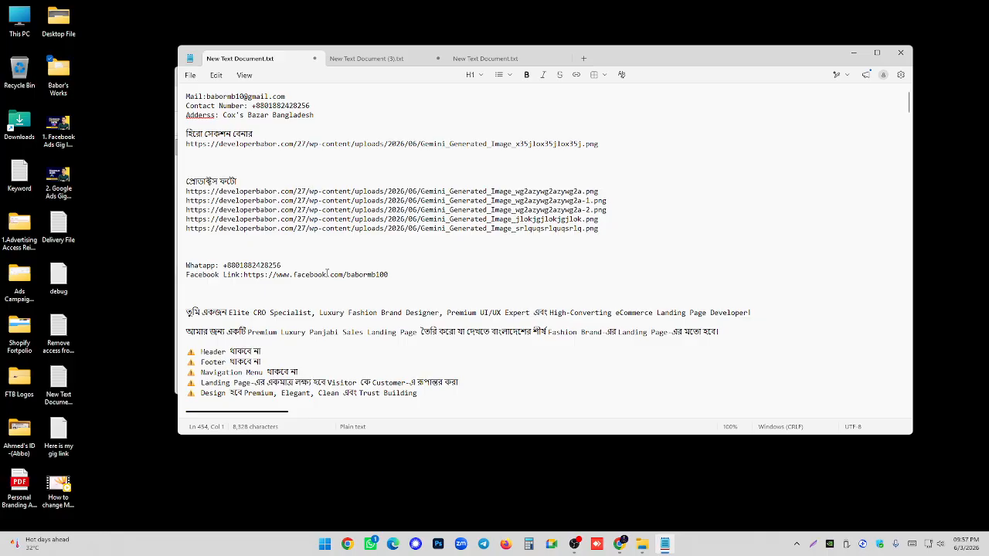
# - Highlight the contact details, hero banner link, product photo links and social links that precede the prompt's instructions
pyautogui.moveTo(426, 280); pyautogui.dragTo(170, 94)
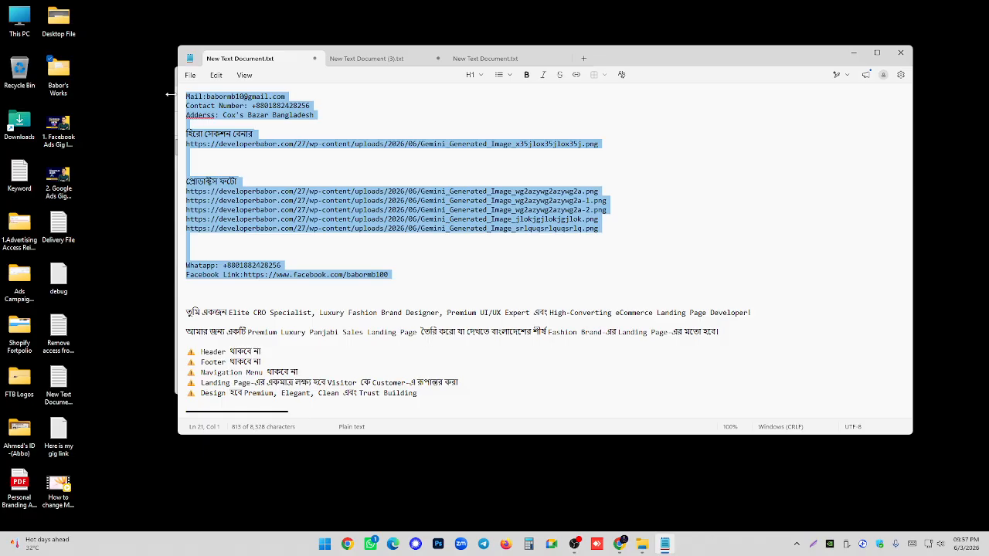
pyautogui.click(207, 265)
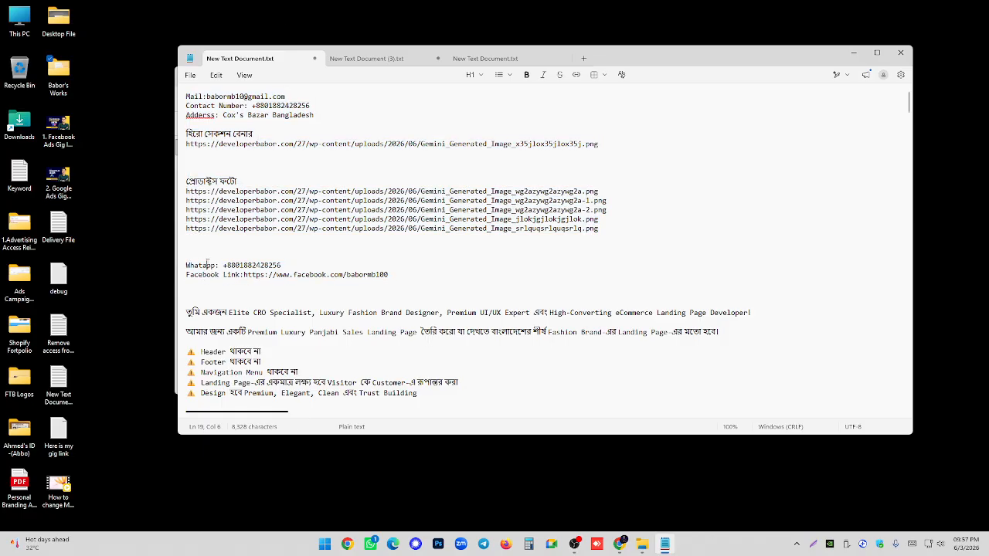
pyautogui.moveTo(424, 289); pyautogui.dragTo(184, 96)
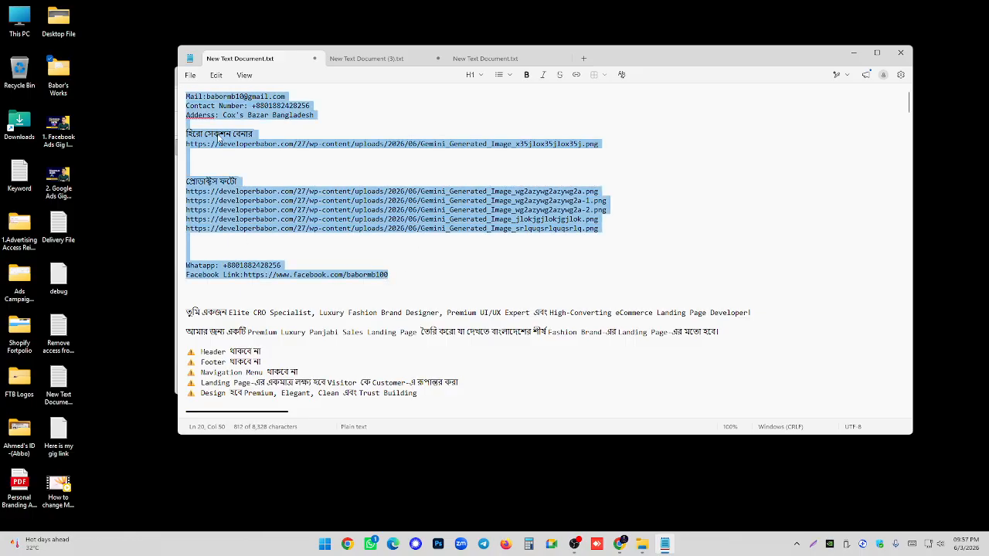
pyautogui.scroll(-4, 317, 277)
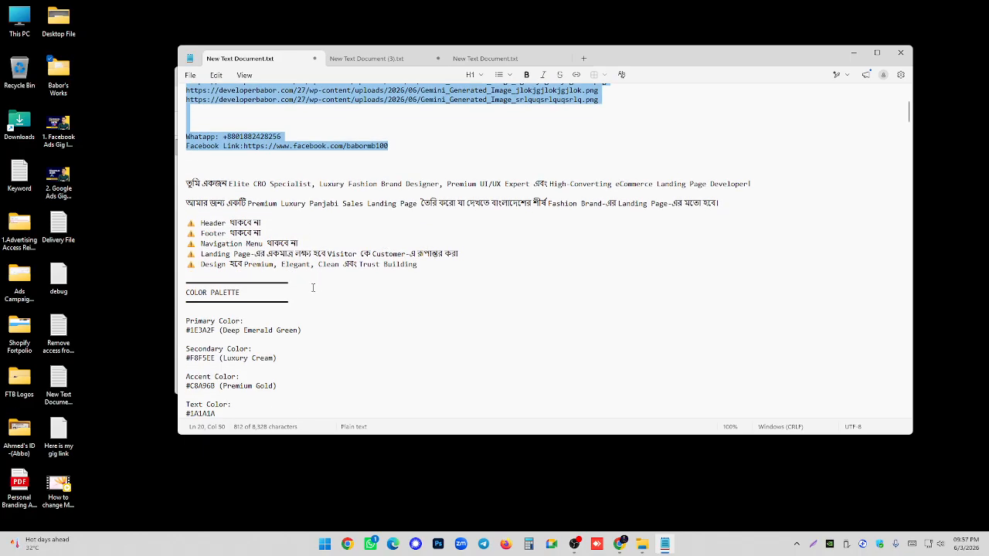
pyautogui.scroll(4, 237, 173)
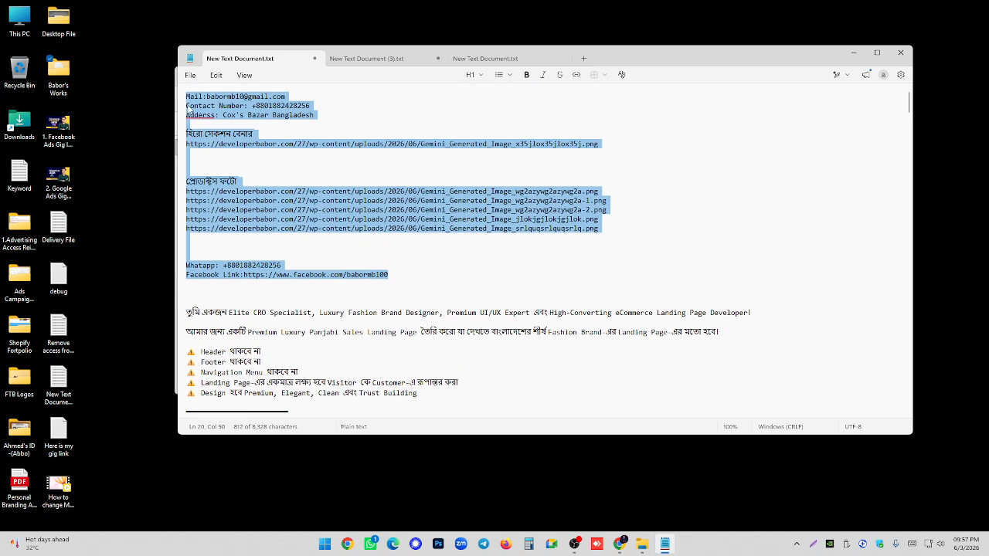
# - Select the entire landing page prompt, from the contact details to the final paragraph, and copy it
pyautogui.click(186, 95)
pyautogui.moveTo(186, 95); pyautogui.dragTo(593, 419)
pyautogui.scroll(-10, 309, 339)
pyautogui.scroll(-20, 278, 371)
pyautogui.scroll(-10, 332, 386)
pyautogui.scroll(-20, 338, 365)
pyautogui.scroll(-20, 343, 381)
pyautogui.scroll(-13, 349, 386)
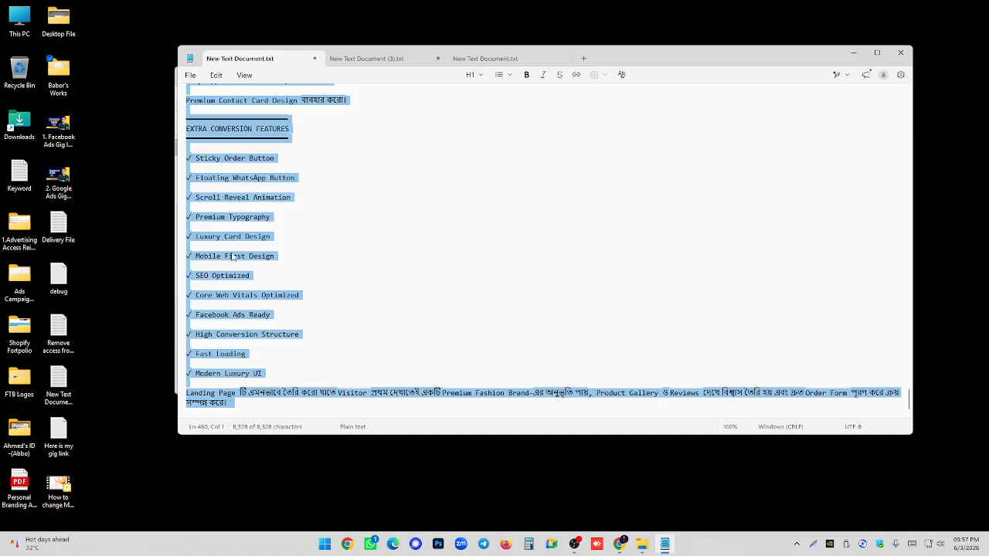
pyautogui.rightClick(232, 258)
pyautogui.click(290, 265)
pyautogui.click(368, 246)
pyautogui.moveTo(618, 545)
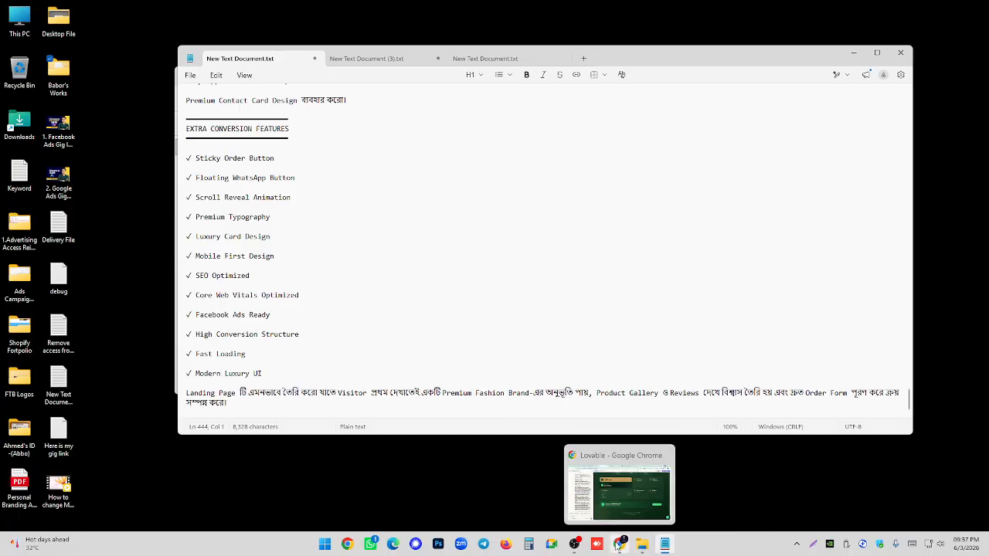
pyautogui.scroll(20, 371, 288)
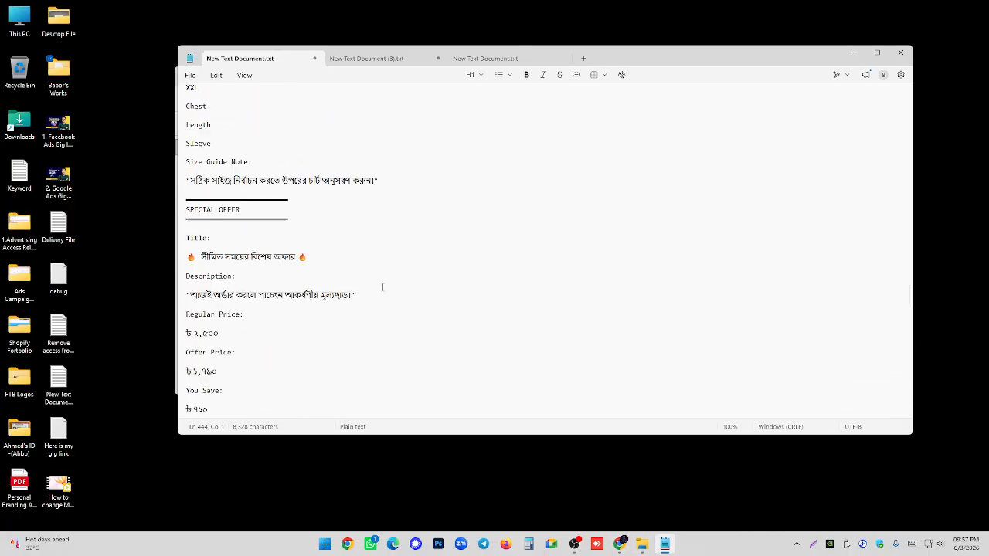
pyautogui.scroll(20, 382, 287)
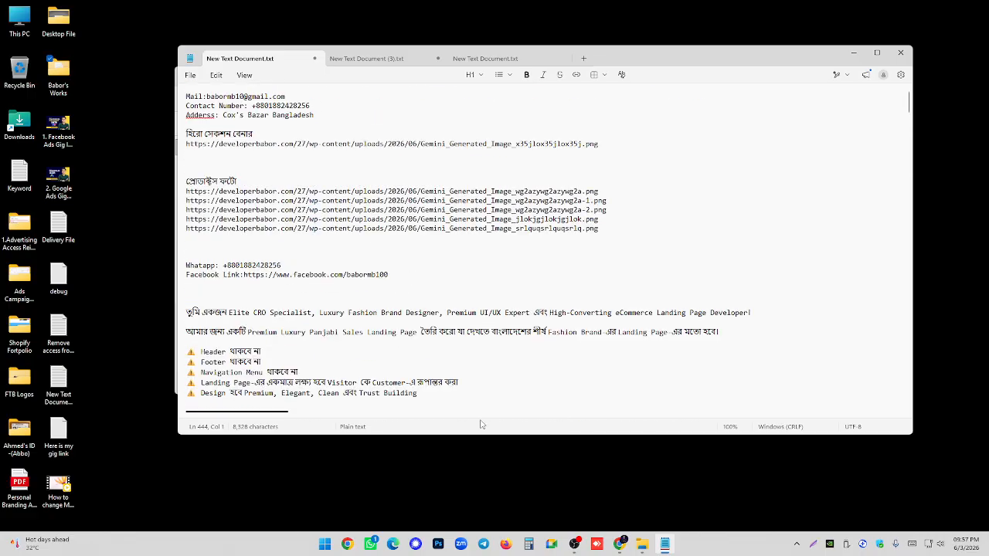
# - Switch back to Lovable in the browser and read the first prompt in the chat from the contact details through the checkout section to its end
pyautogui.click(617, 548)
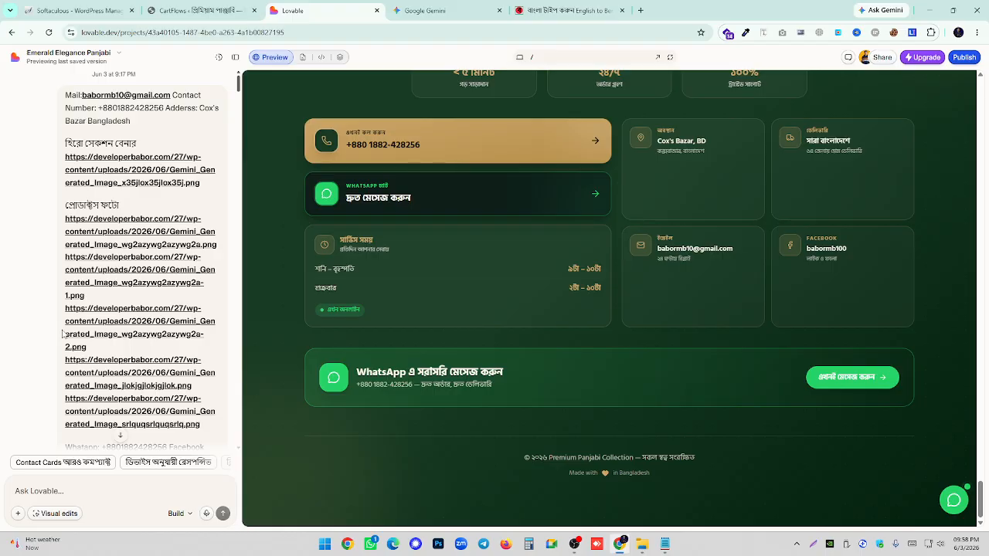
pyautogui.scroll(-5, 74, 180)
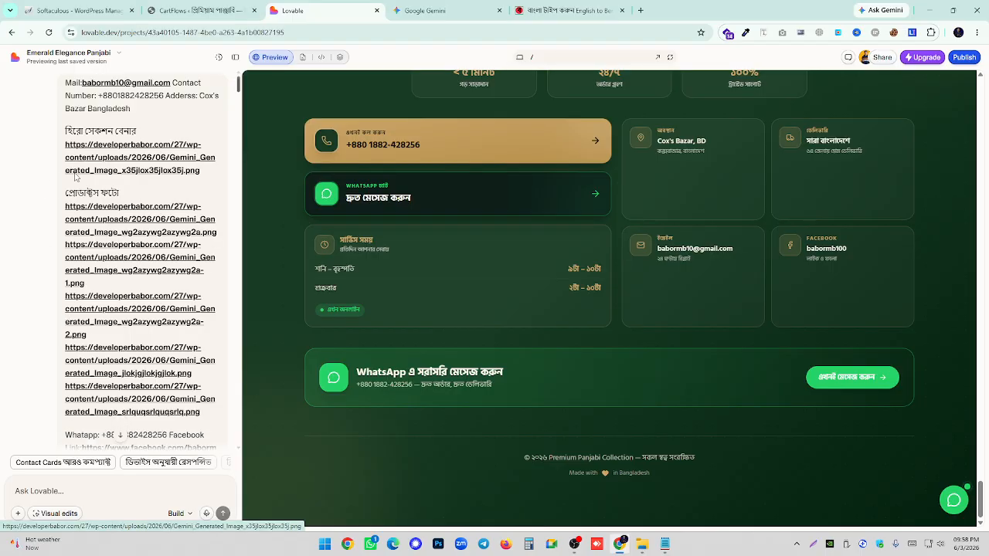
pyautogui.scroll(-4, 74, 179)
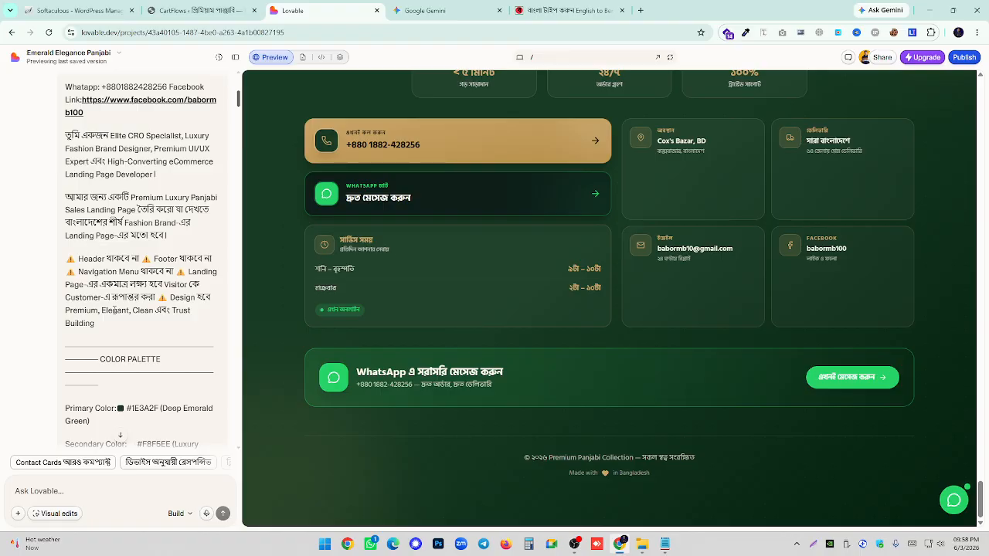
pyautogui.scroll(-20, 114, 309)
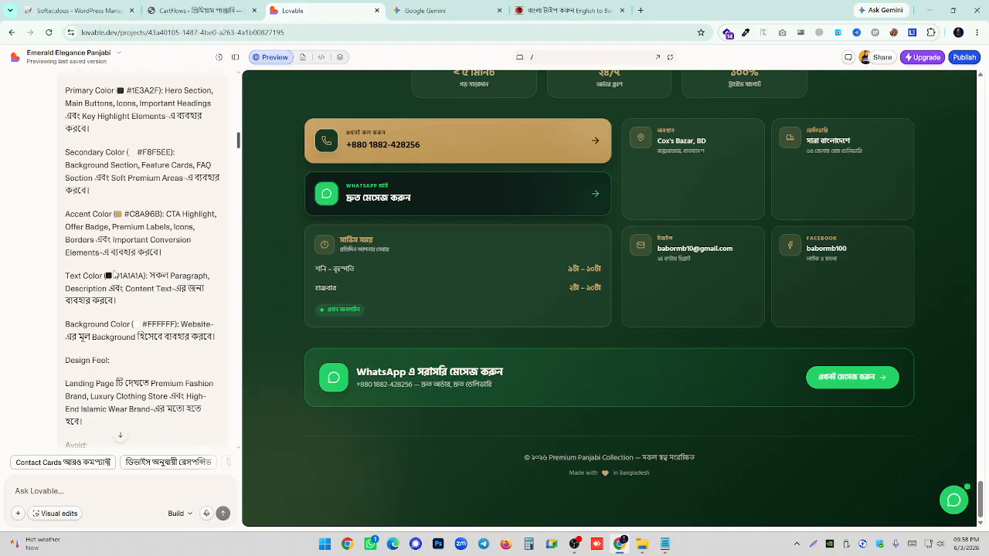
pyautogui.scroll(-13, 114, 276)
pyautogui.scroll(-3, 115, 279)
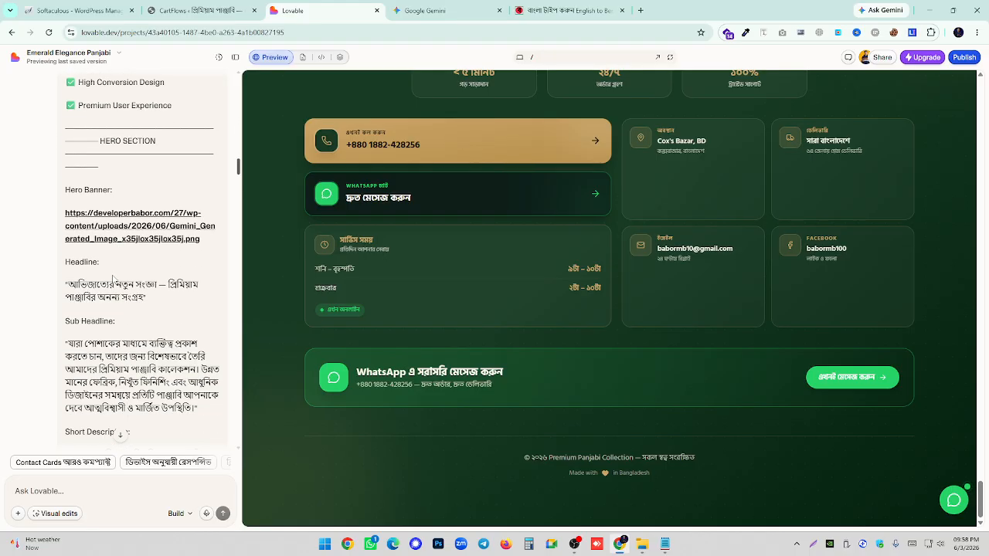
pyautogui.scroll(-1, 119, 253)
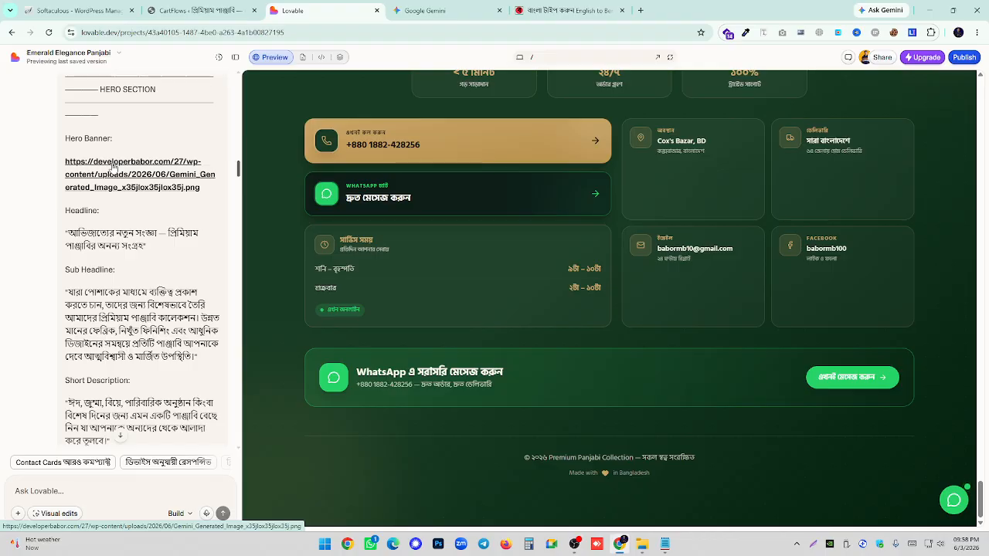
pyautogui.scroll(-1, 128, 193)
pyautogui.scroll(-15, 131, 283)
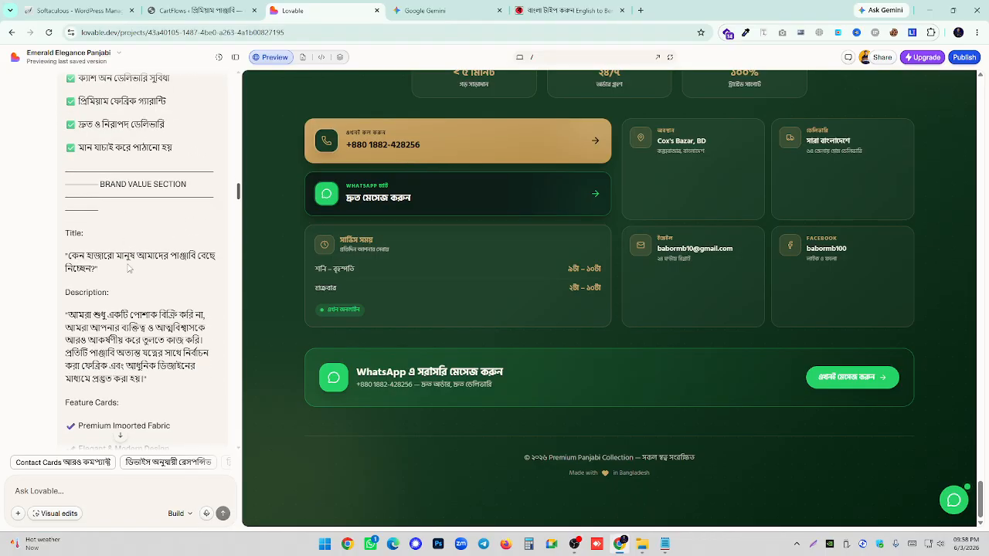
pyautogui.scroll(-15, 131, 284)
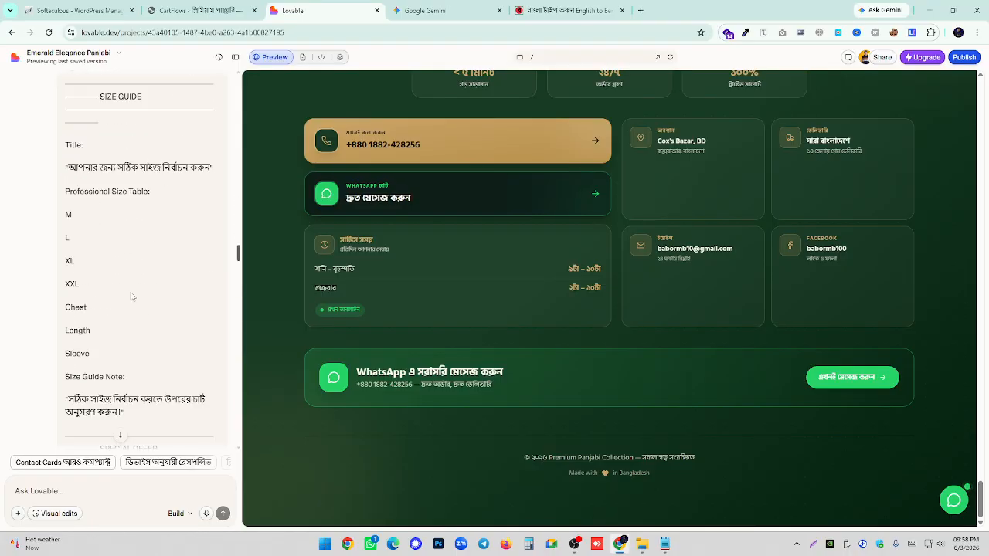
pyautogui.scroll(-15, 130, 307)
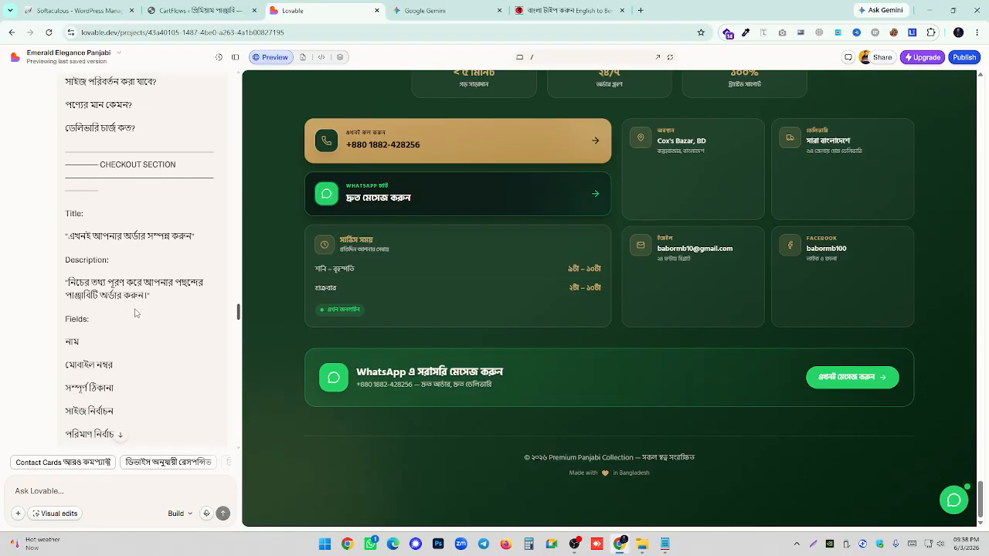
pyautogui.scroll(-3, 133, 331)
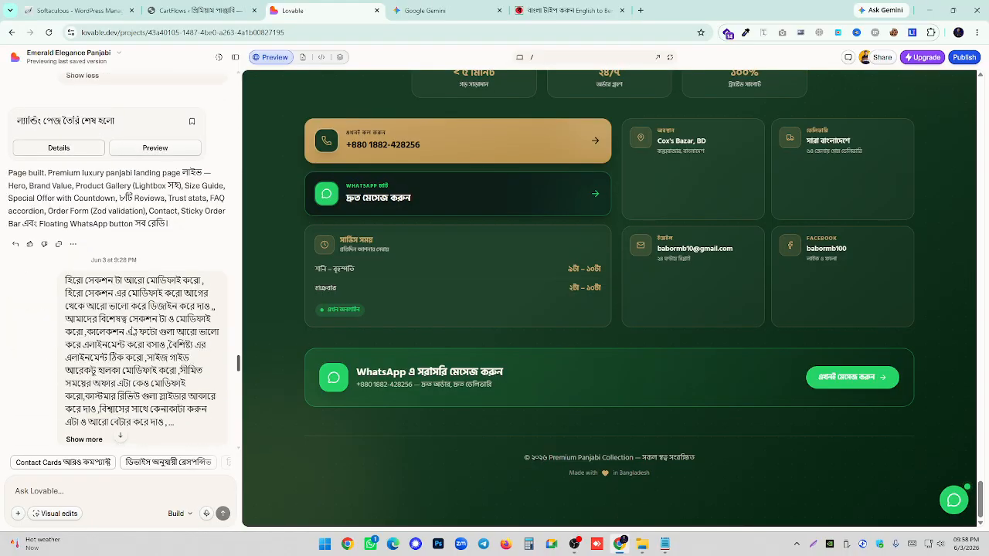
# - Preview the first generated version of the landing page and skim it from the hero section to the contact section and back
pyautogui.scroll(2, 132, 331)
pyautogui.click(145, 241)
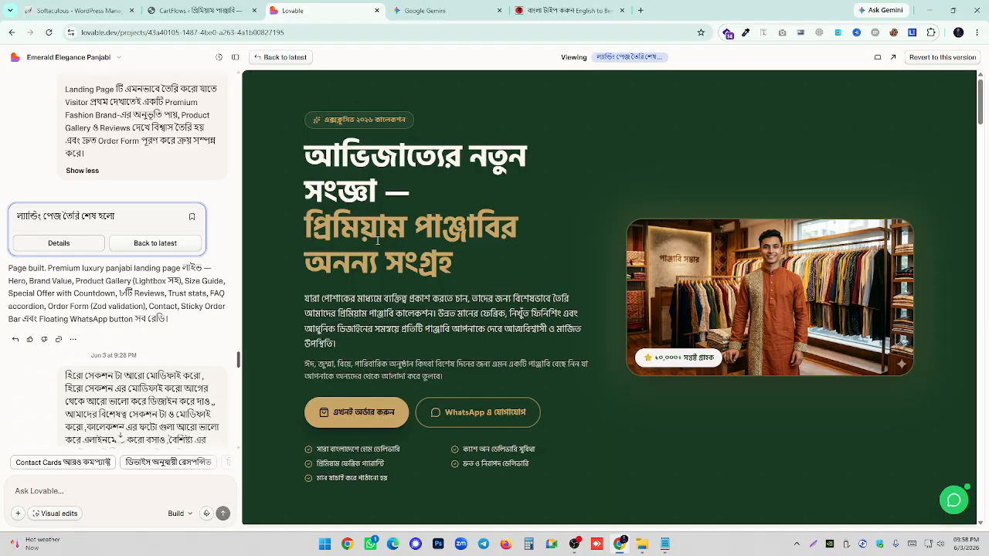
pyautogui.scroll(-10, 435, 209)
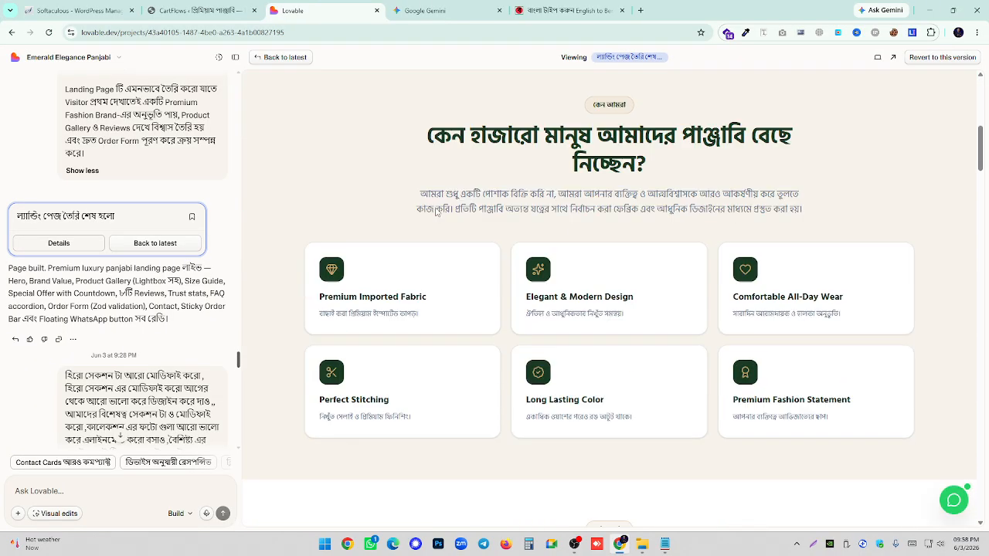
pyautogui.scroll(-15, 435, 212)
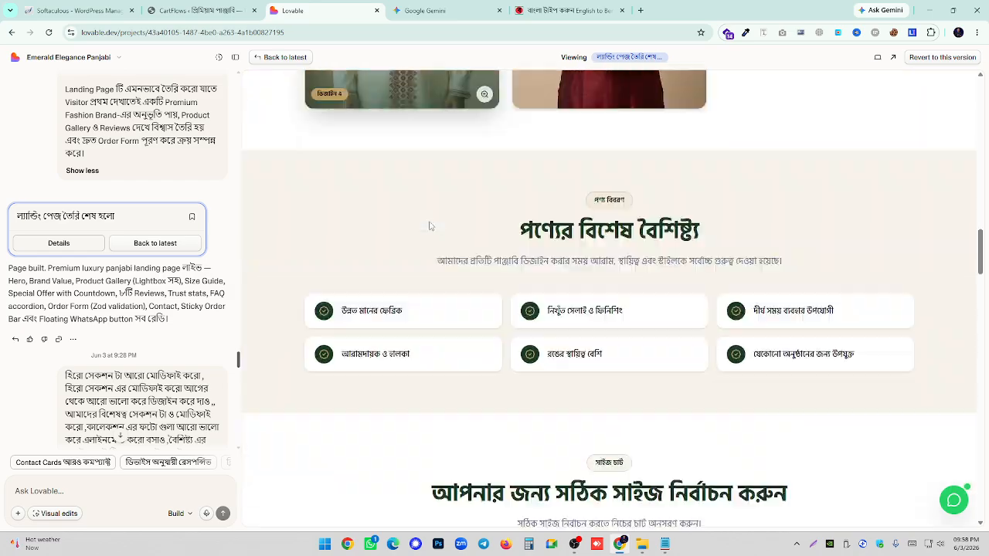
pyautogui.scroll(-15, 602, 308)
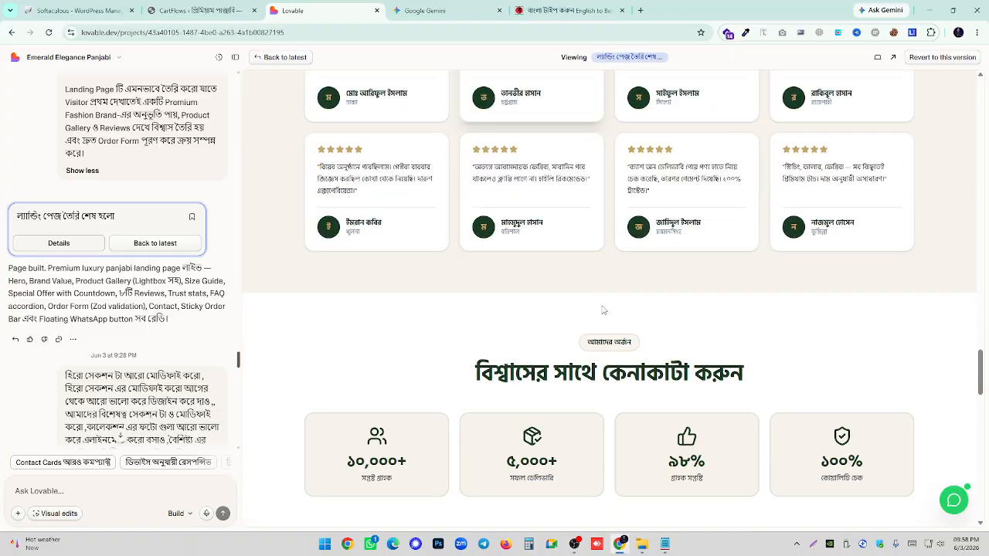
pyautogui.scroll(-4, 598, 316)
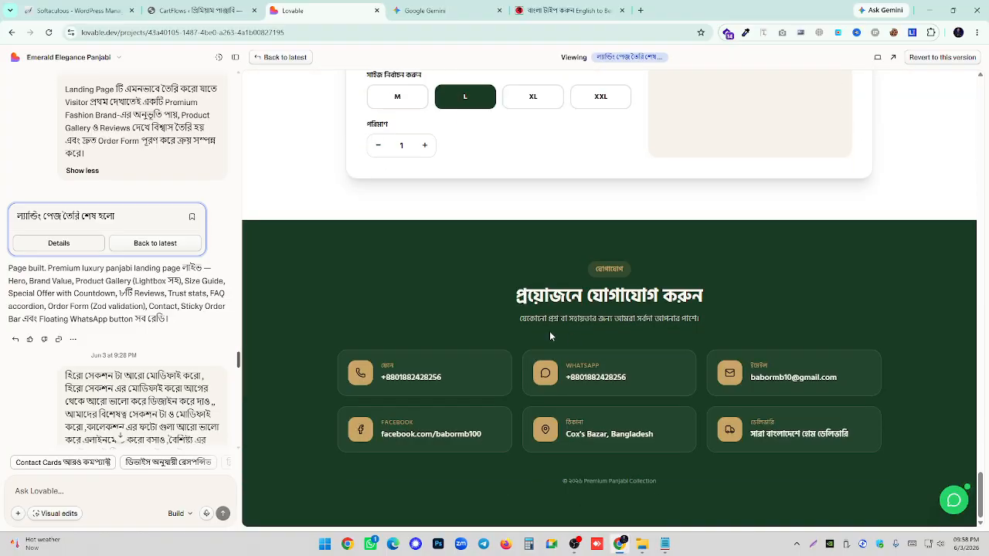
pyautogui.scroll(12, 549, 331)
pyautogui.scroll(20, 555, 243)
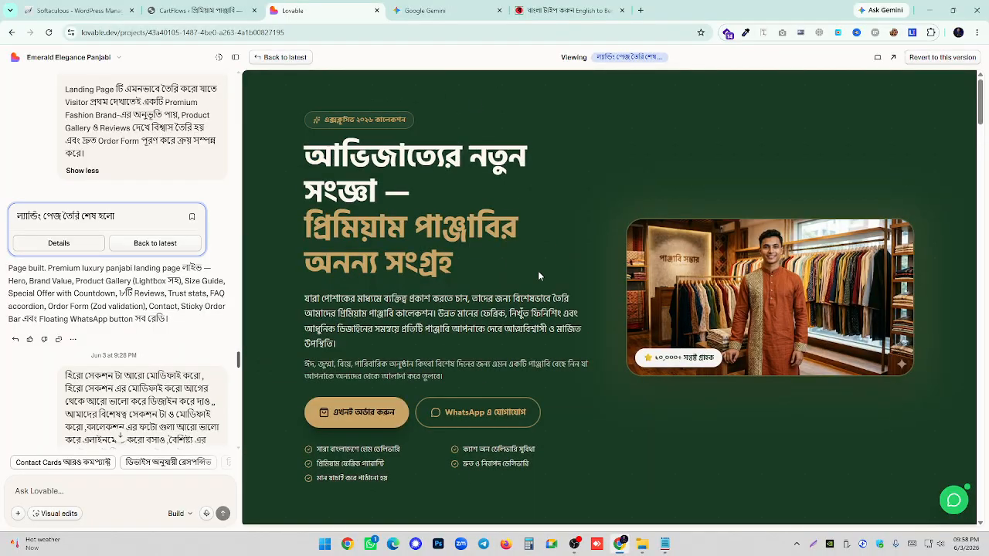
# - Examine the first version's brand value cards, exclusive collection photos, product features, size chart and limited-time offer in detail
pyautogui.scroll(-4, 604, 262)
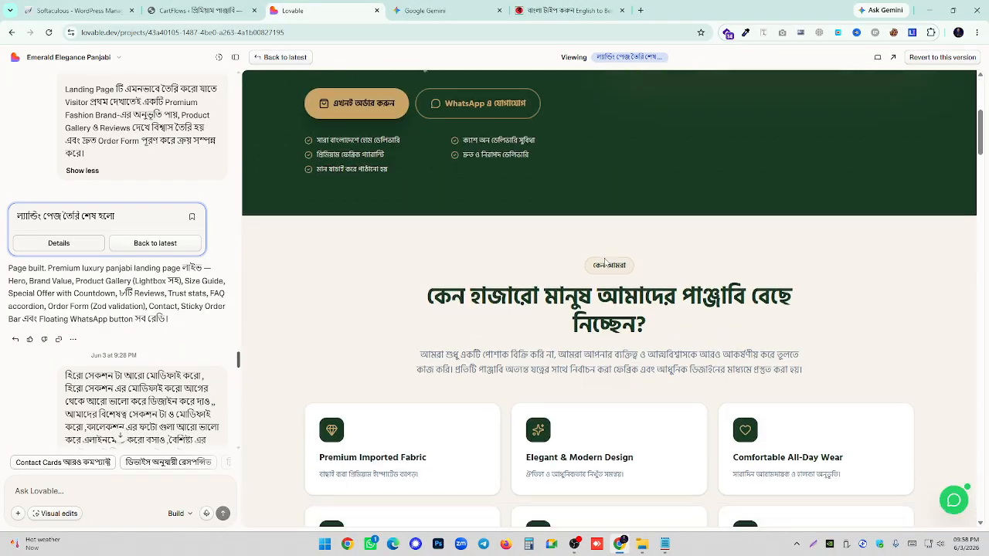
pyautogui.scroll(-3, 611, 267)
pyautogui.scroll(1, 690, 250)
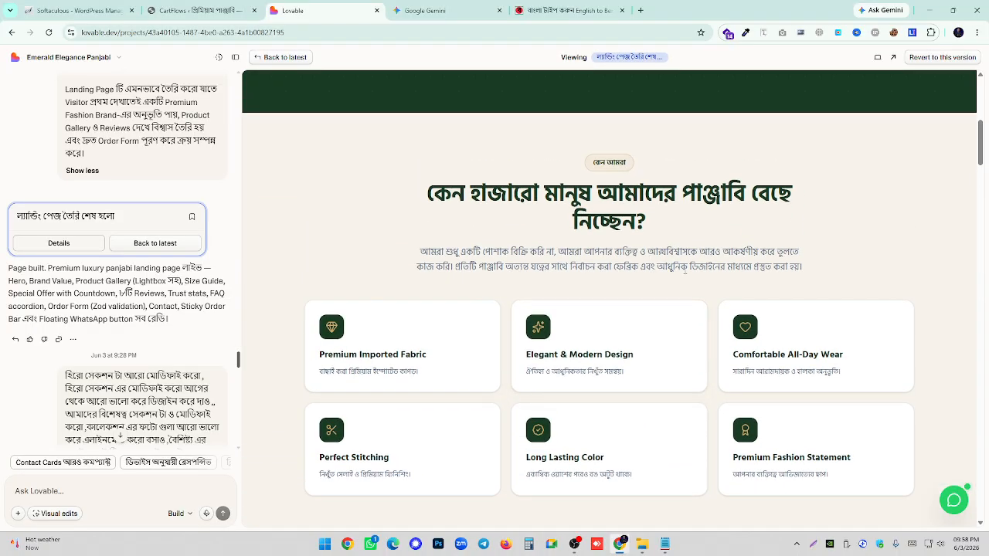
pyautogui.scroll(-5, 684, 269)
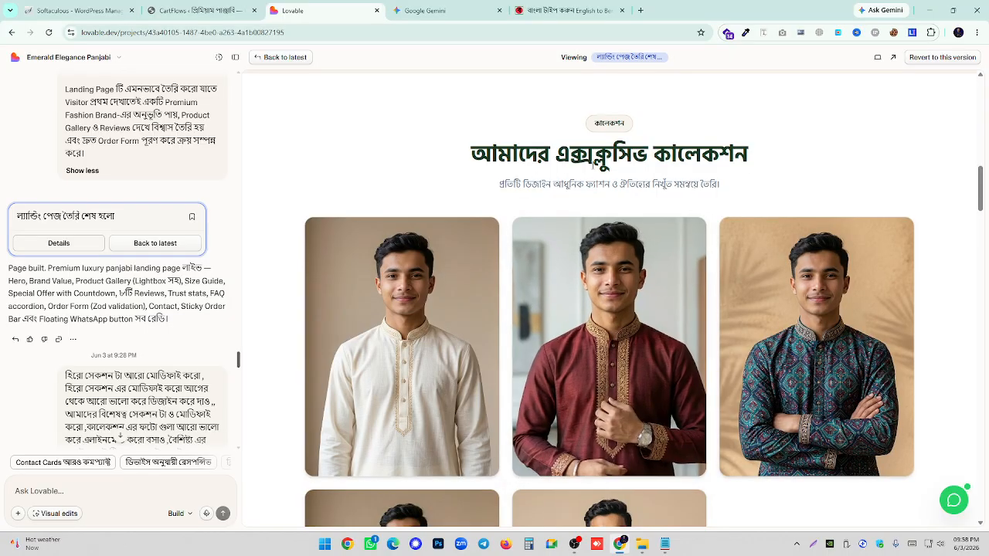
pyautogui.scroll(-3, 593, 162)
pyautogui.scroll(-1, 835, 346)
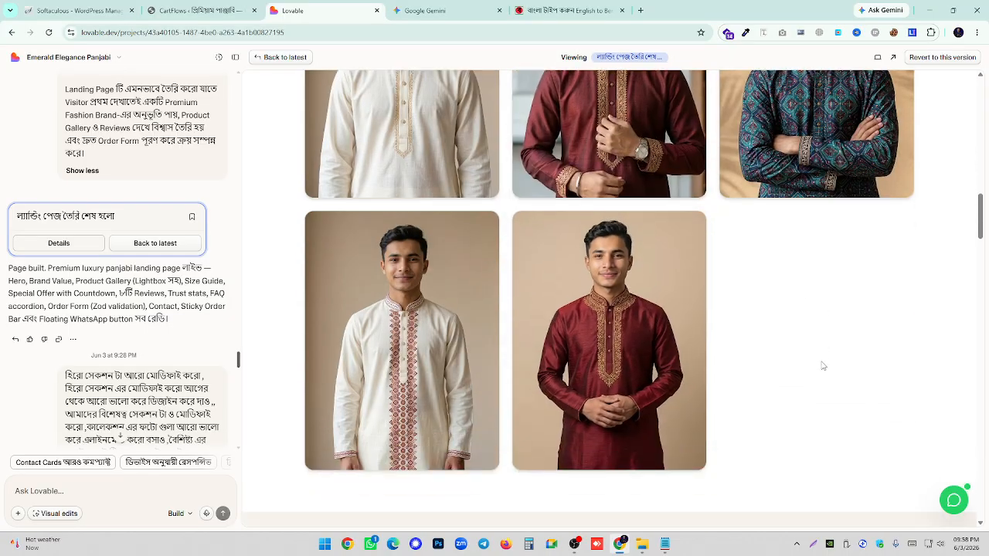
pyautogui.scroll(-2, 760, 223)
pyautogui.scroll(-3, 797, 288)
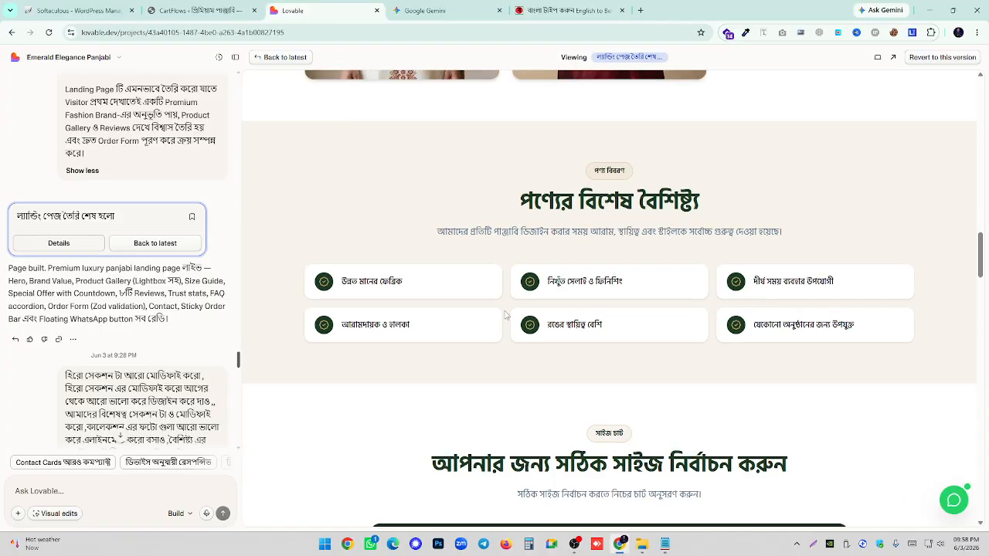
pyautogui.scroll(-3, 556, 293)
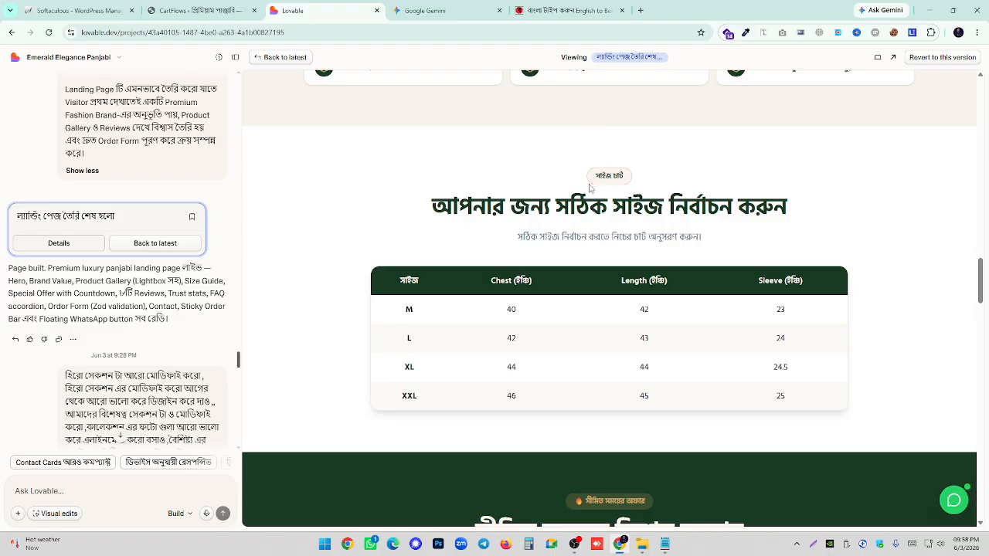
pyautogui.scroll(-3, 593, 185)
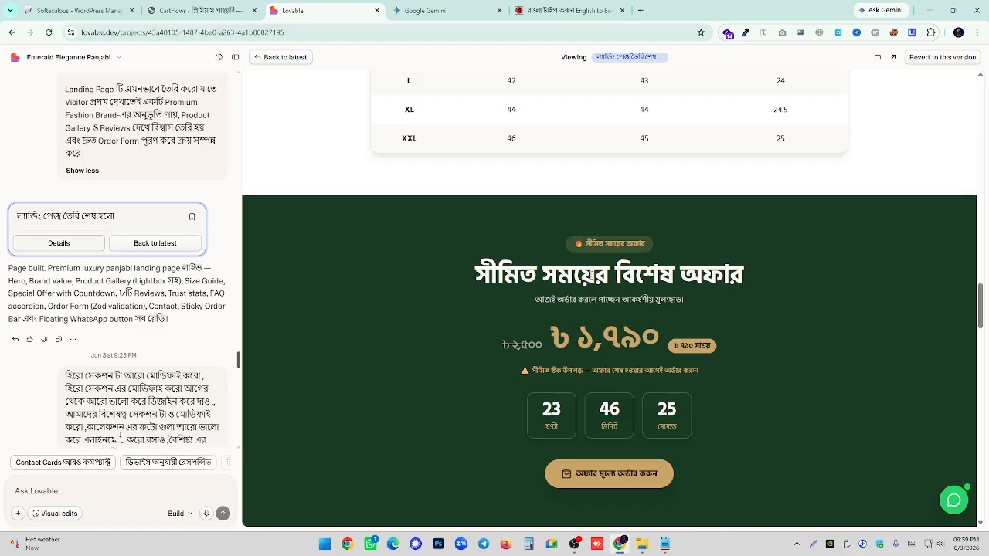
# - Review the customer reviews, trust statistics, FAQ and order form of the first version, collapsing the first FAQ answer about delivery time
pyautogui.scroll(-6, 589, 274)
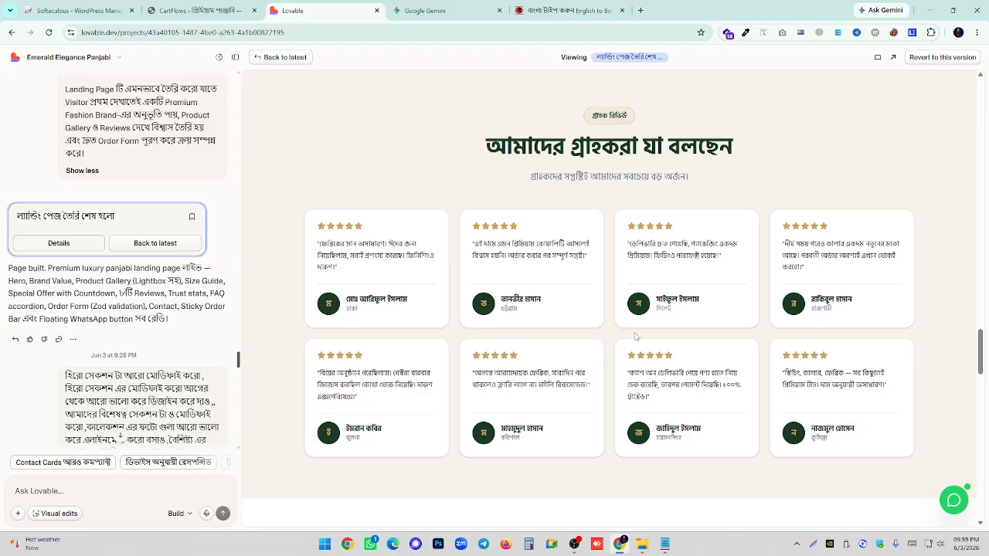
pyautogui.scroll(-3, 636, 333)
pyautogui.scroll(-2, 702, 286)
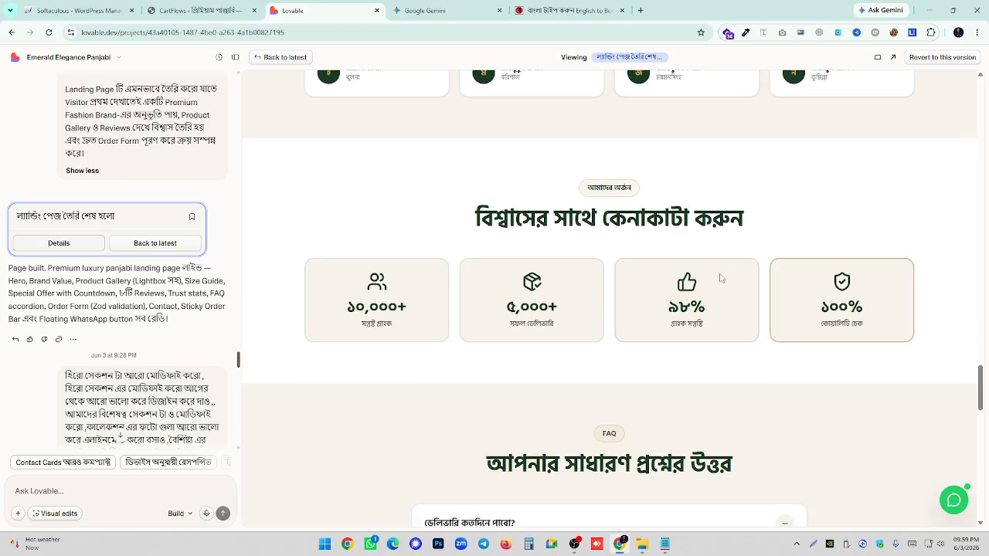
pyautogui.scroll(-3, 574, 289)
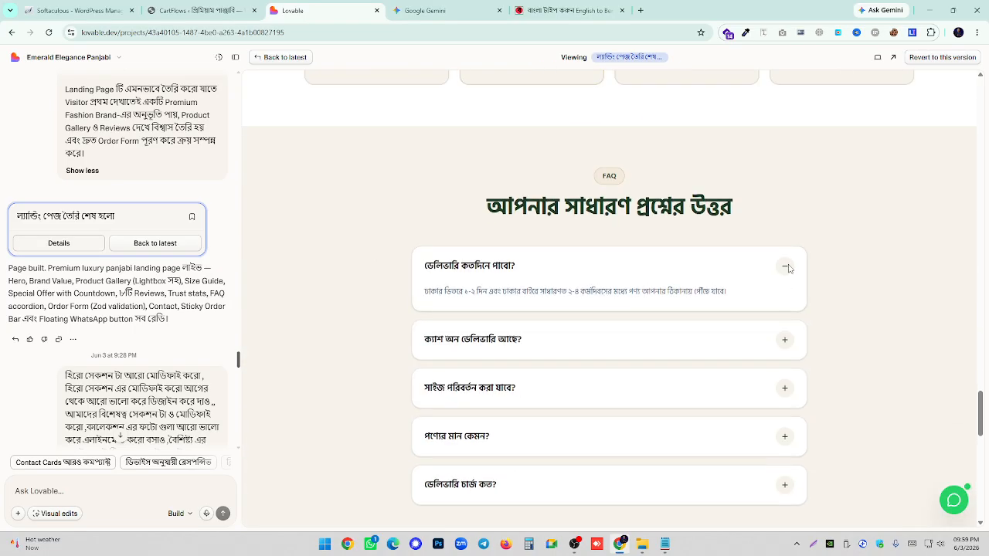
pyautogui.click(564, 279)
pyautogui.scroll(-10, 569, 322)
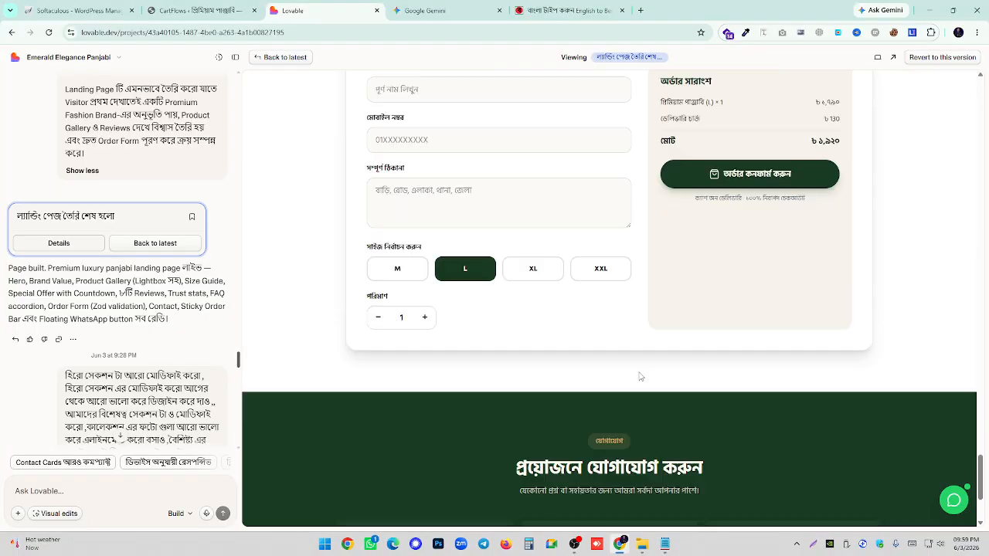
pyautogui.scroll(10, 622, 386)
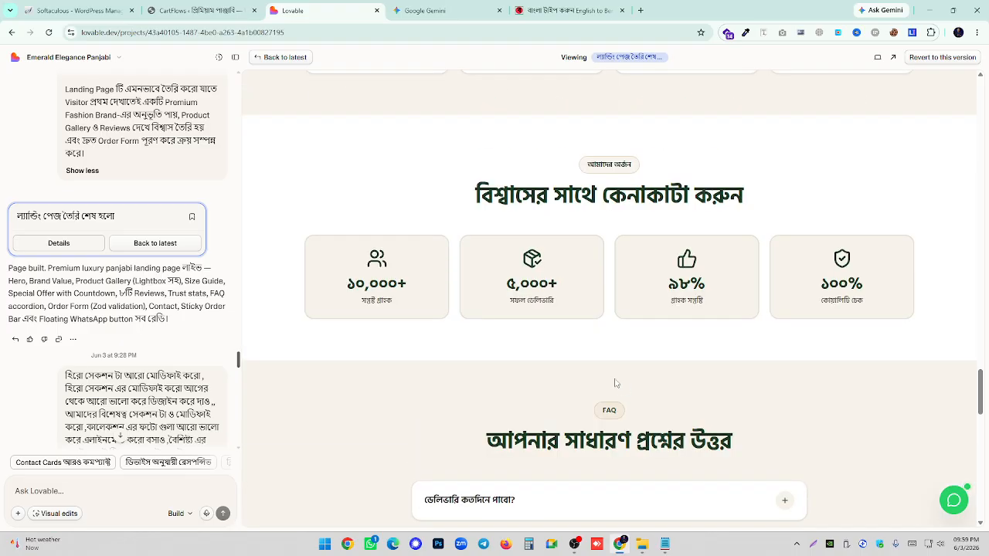
pyautogui.scroll(-3, 116, 309)
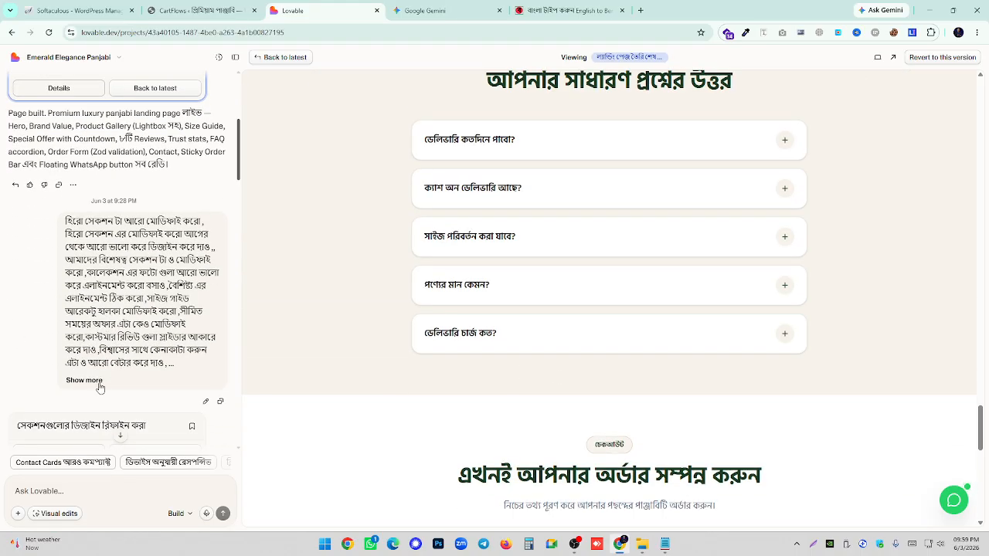
# - Expand the follow-up modification prompt in the chat and compare its requests with the offer, review and feature sections of the previewed page
pyautogui.click(98, 381)
pyautogui.scroll(-2, 116, 309)
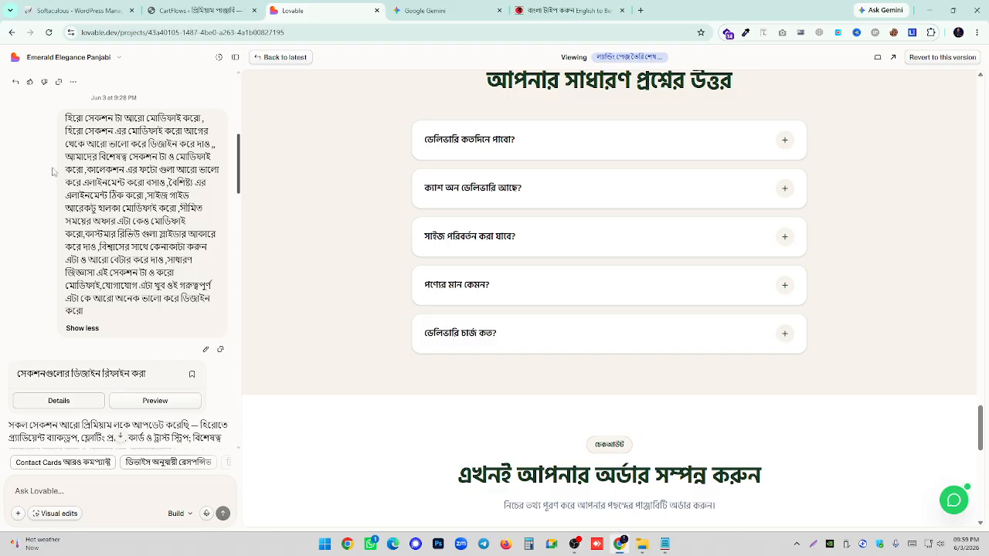
pyautogui.scroll(-1, 120, 150)
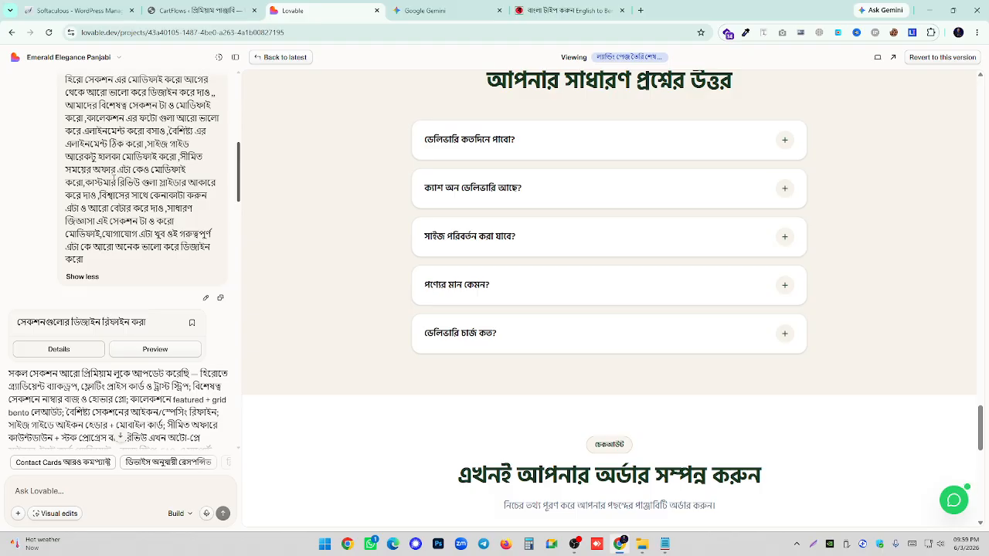
pyautogui.scroll(10, 399, 297)
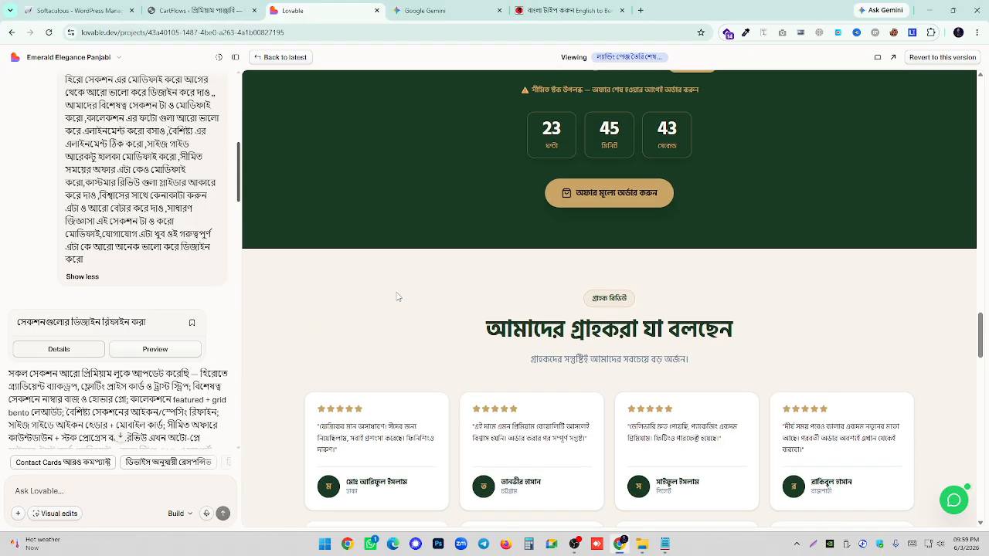
pyautogui.scroll(10, 399, 297)
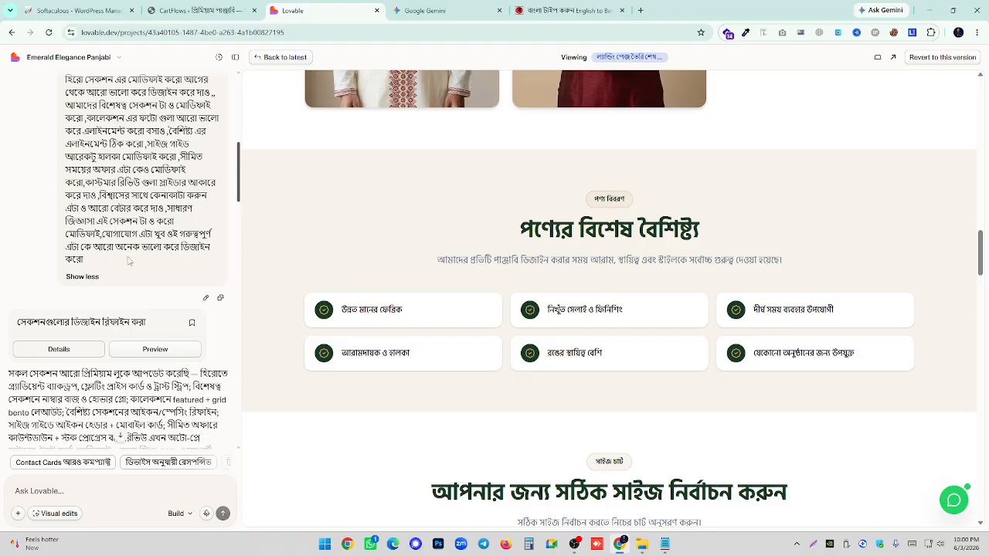
# - Highlight the review slider request in the follow-up prompt, and the heading "বিশ্বাসের সাথে কেনাকাটা করুন" above the previewed page's trust statistics
pyautogui.moveTo(139, 184); pyautogui.dragTo(214, 186)
pyautogui.click(150, 185)
pyautogui.click(98, 207)
pyautogui.scroll(-15, 597, 254)
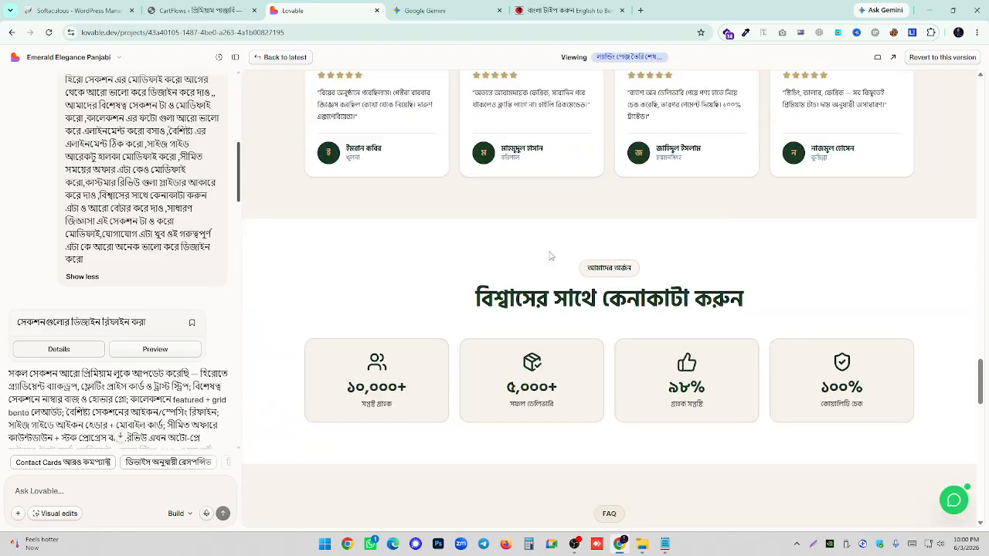
pyautogui.scroll(-2, 551, 256)
pyautogui.moveTo(493, 143); pyautogui.dragTo(773, 143)
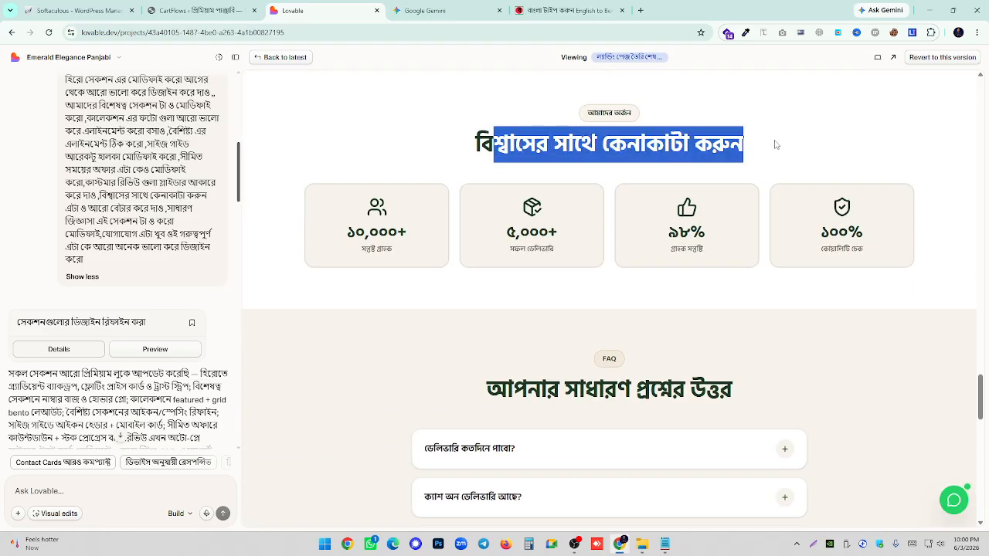
# - Locate the reply following the modification prompt in the chat and preview its version "সেকশনগুলোর ডিজাইন রিফাইন করা"
pyautogui.click(786, 144)
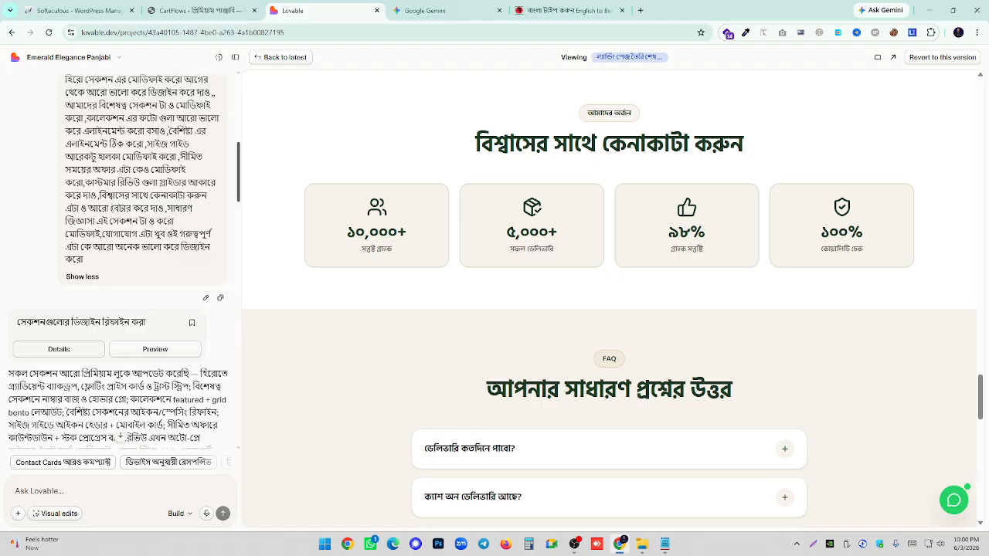
pyautogui.scroll(-2, 116, 216)
pyautogui.scroll(2, 533, 186)
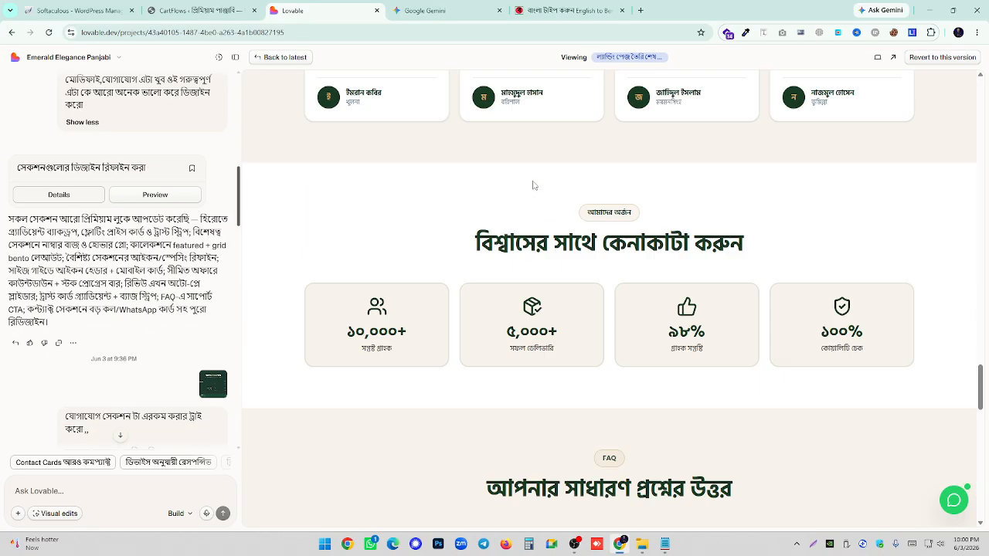
pyautogui.scroll(3, 533, 185)
pyautogui.scroll(4, 116, 217)
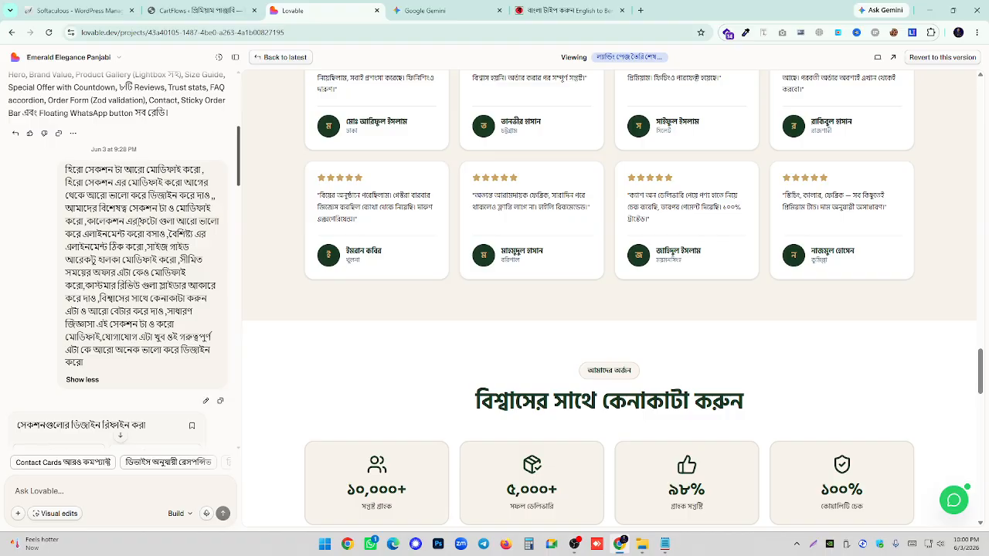
pyautogui.scroll(-3, 153, 197)
pyautogui.click(154, 196)
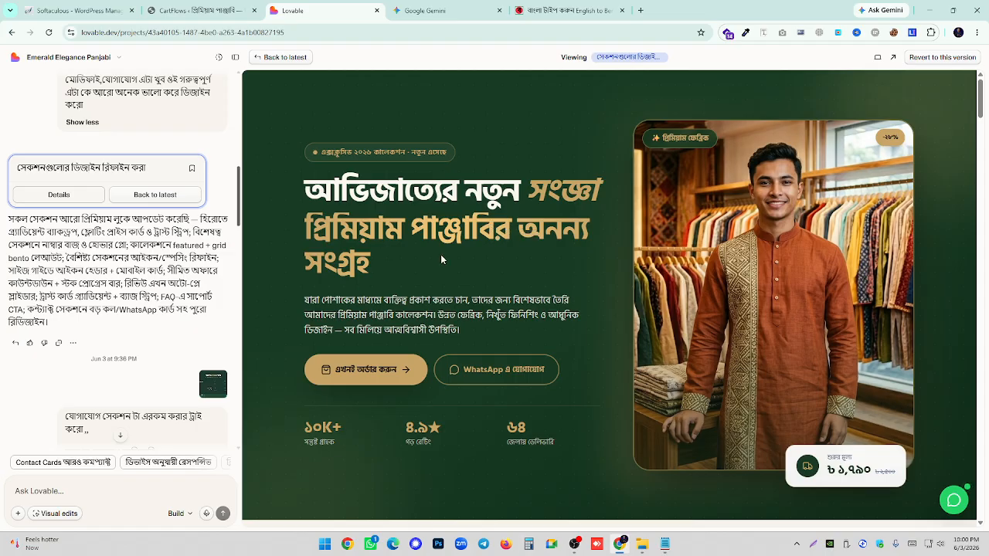
# - Examine the refined version's hero section in detail, covering its headline, order and WhatsApp buttons, customer statistics and product photo with price card
pyautogui.scroll(-4, 437, 251)
pyautogui.scroll(3, 431, 244)
pyautogui.scroll(1, 430, 242)
pyautogui.scroll(1, 116, 232)
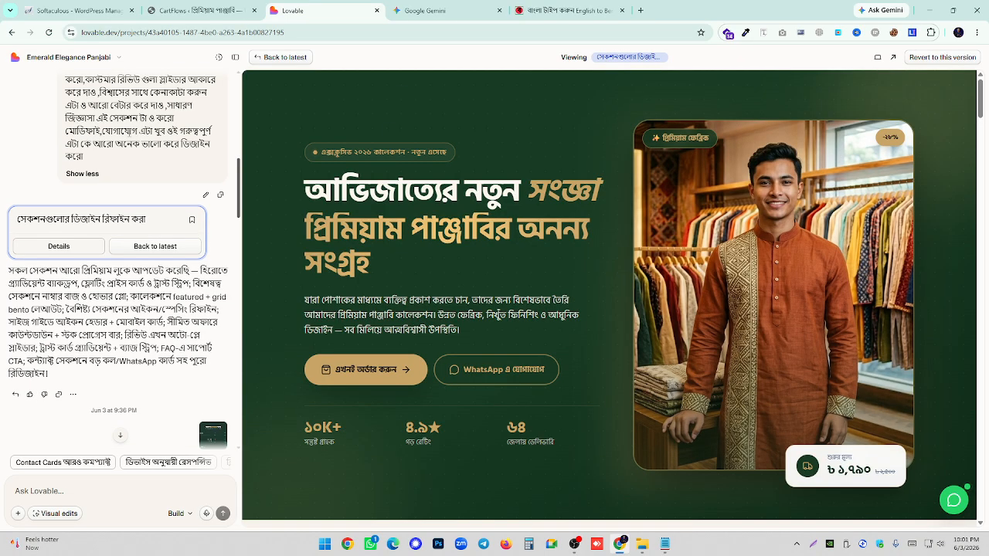
pyautogui.scroll(-1, 130, 136)
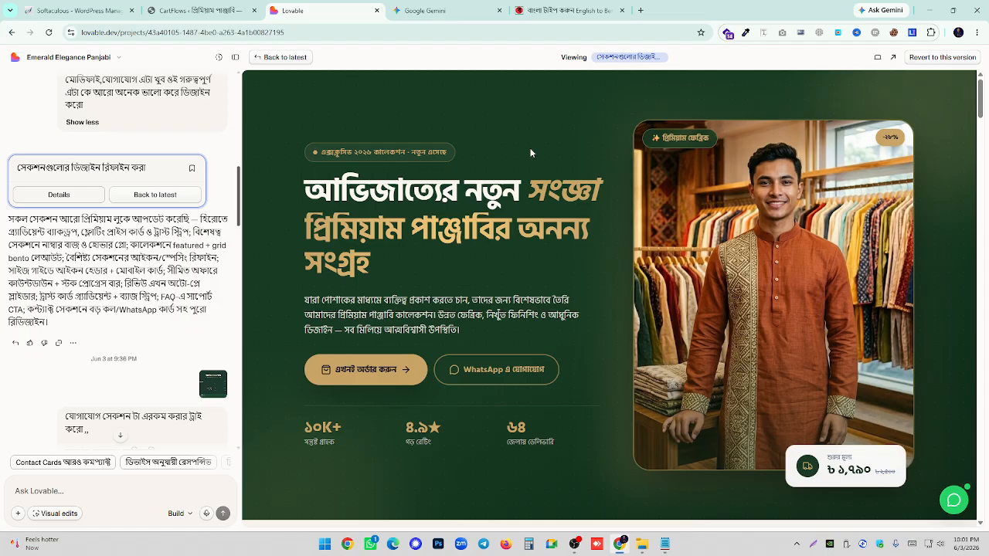
pyautogui.scroll(-4, 530, 159)
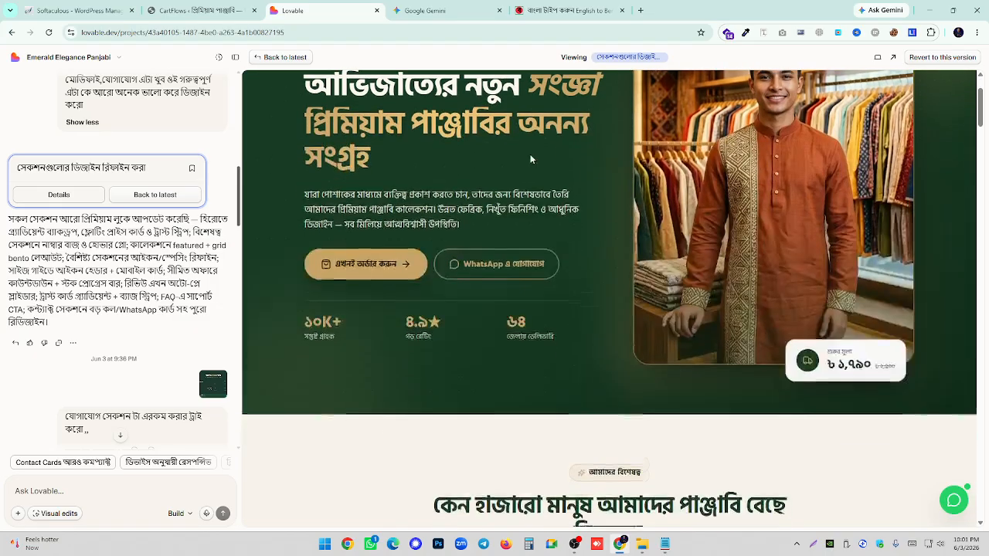
pyautogui.scroll(3, 529, 159)
pyautogui.scroll(1, 530, 159)
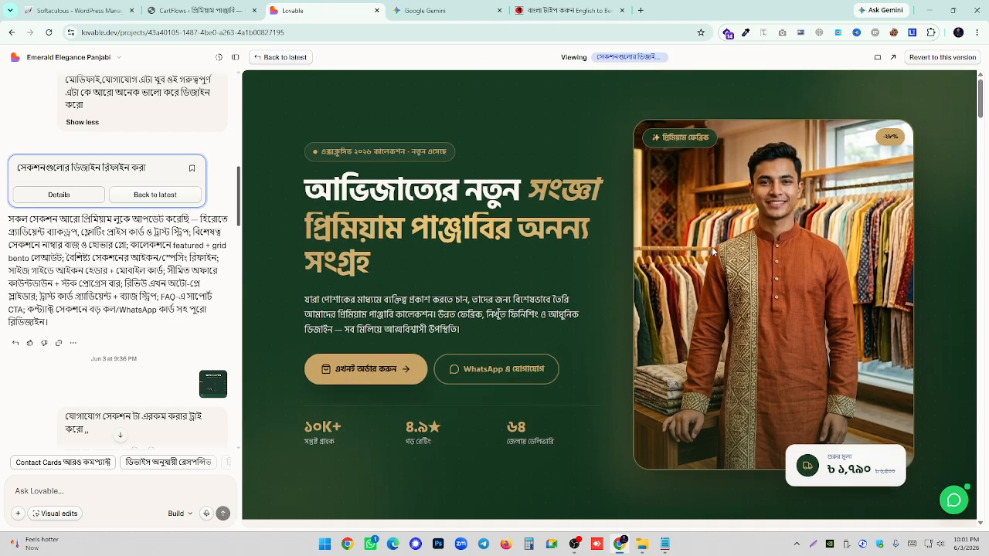
pyautogui.scroll(-5, 718, 201)
pyautogui.scroll(4, 618, 214)
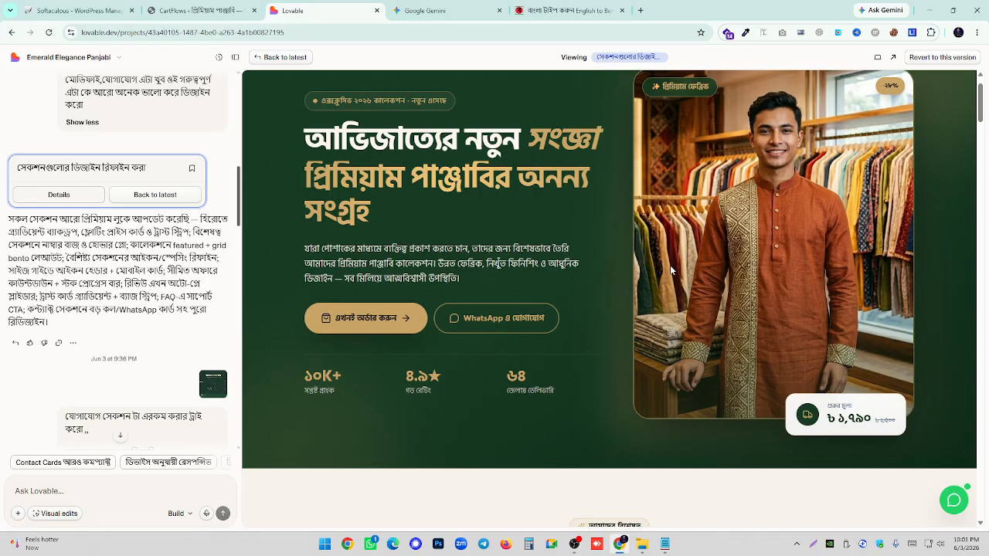
# - Review the refined version's numbered brand value cards and the featured-photo layout of its Panjabi gallery
pyautogui.scroll(-5, 670, 265)
pyautogui.scroll(-2, 731, 173)
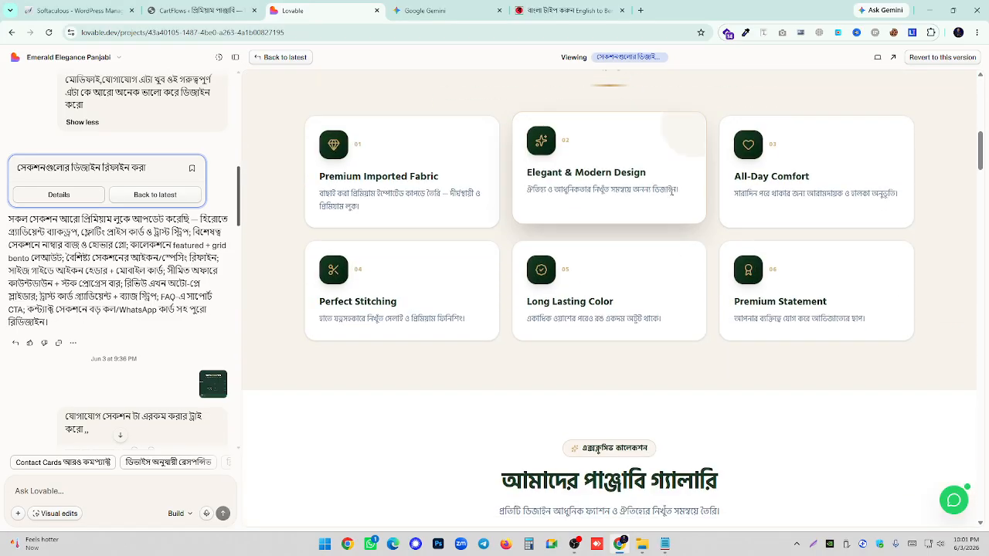
pyautogui.scroll(-6, 779, 166)
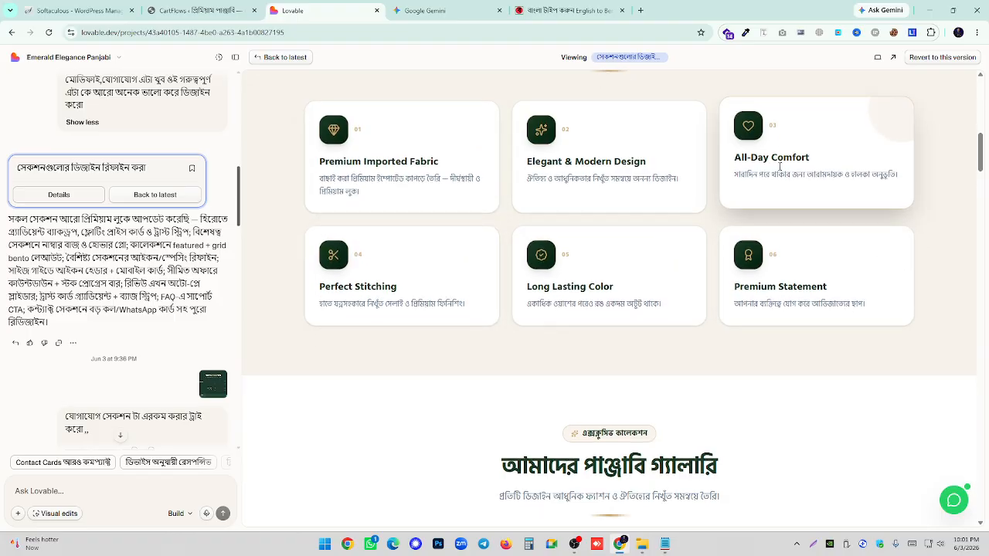
pyautogui.scroll(2, 631, 329)
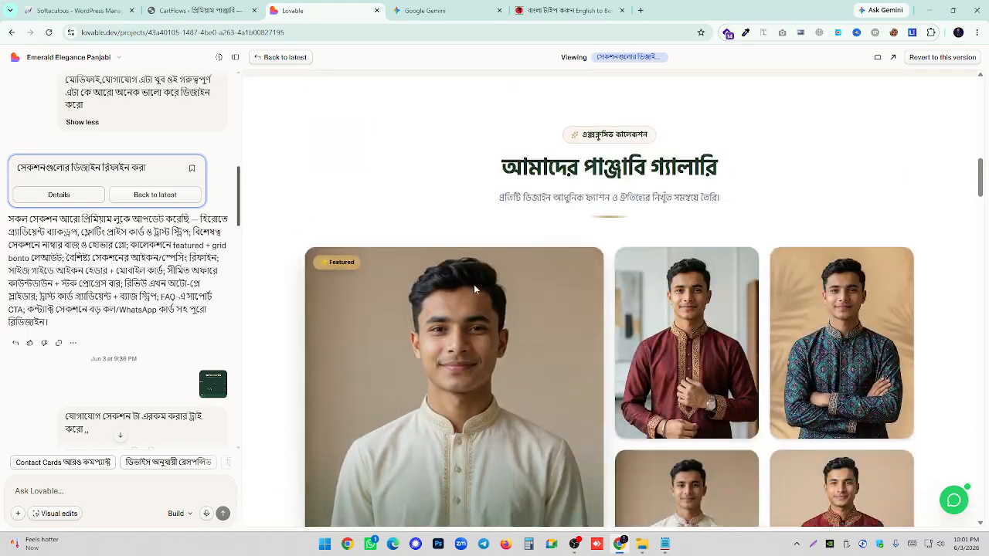
pyautogui.scroll(-2, 547, 193)
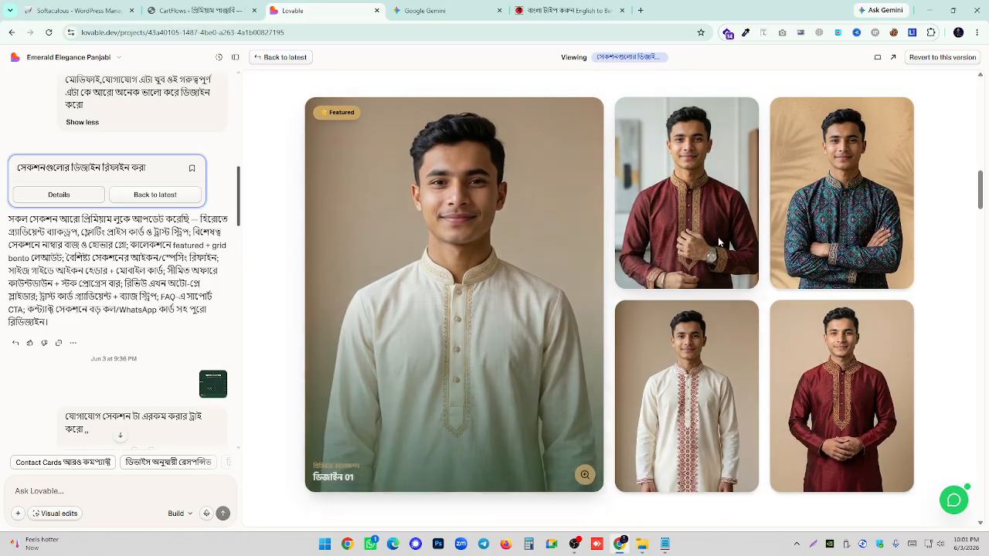
# - Review the product feature cards and the size guide table in the refined version
pyautogui.scroll(-3, 680, 221)
pyautogui.scroll(-3, 678, 218)
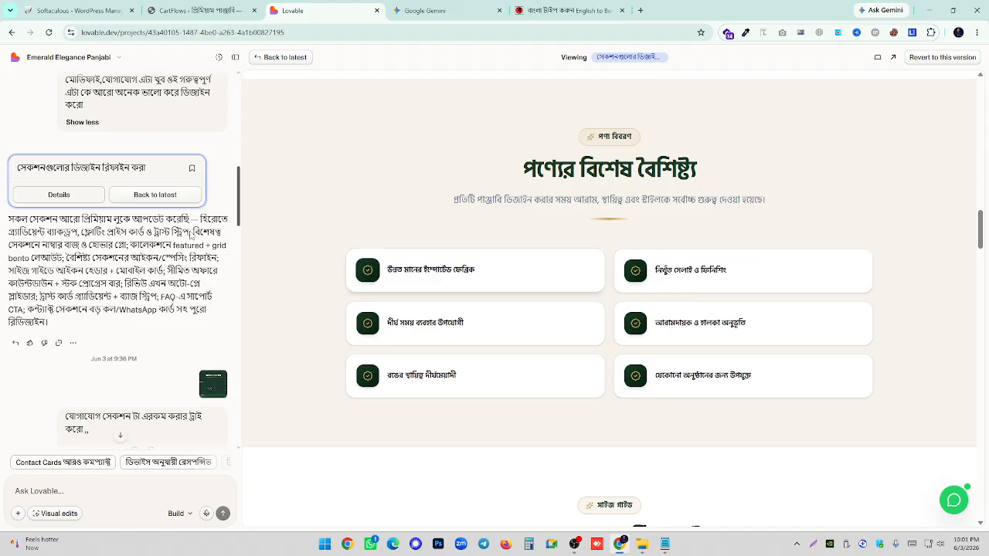
pyautogui.scroll(-1, 356, 255)
pyautogui.scroll(-2, 356, 255)
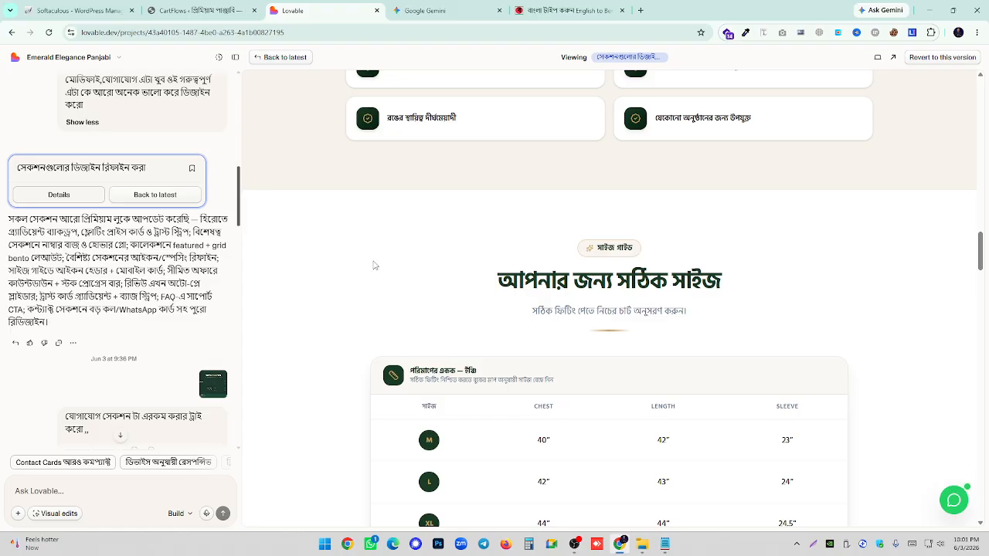
pyautogui.scroll(-2, 378, 274)
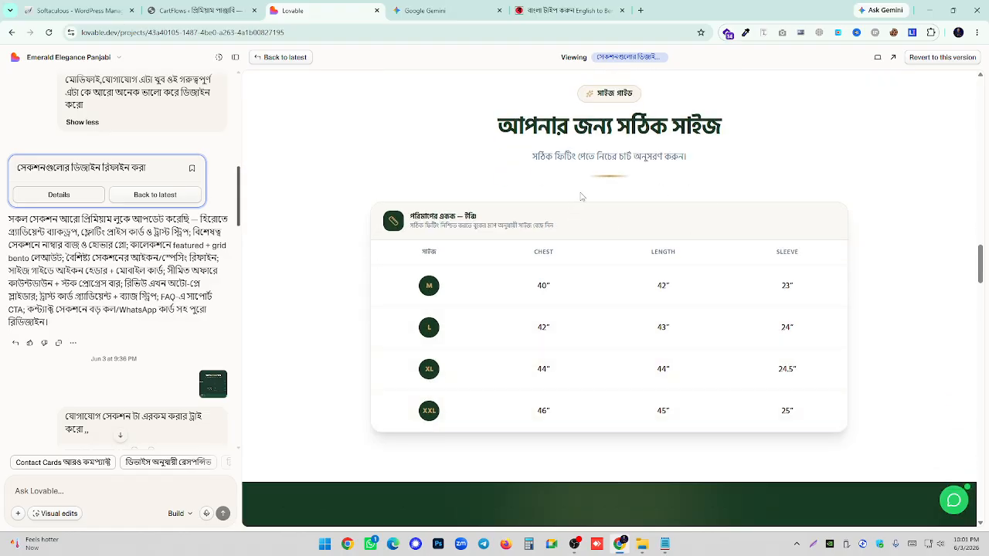
# - Examine the redesigned limited-time offer section, highlighting its price, countdown and stock progress texts
pyautogui.scroll(-5, 583, 197)
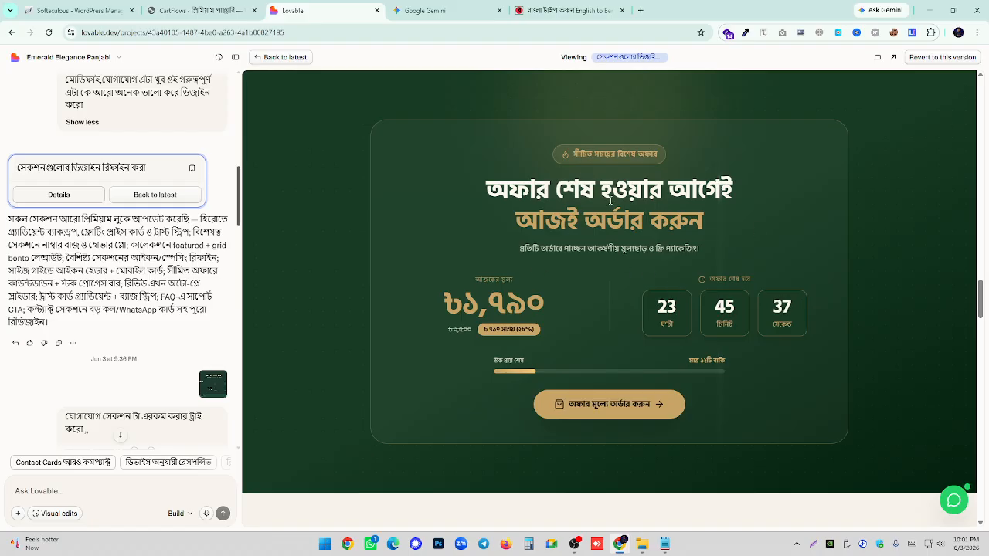
pyautogui.scroll(1, 612, 244)
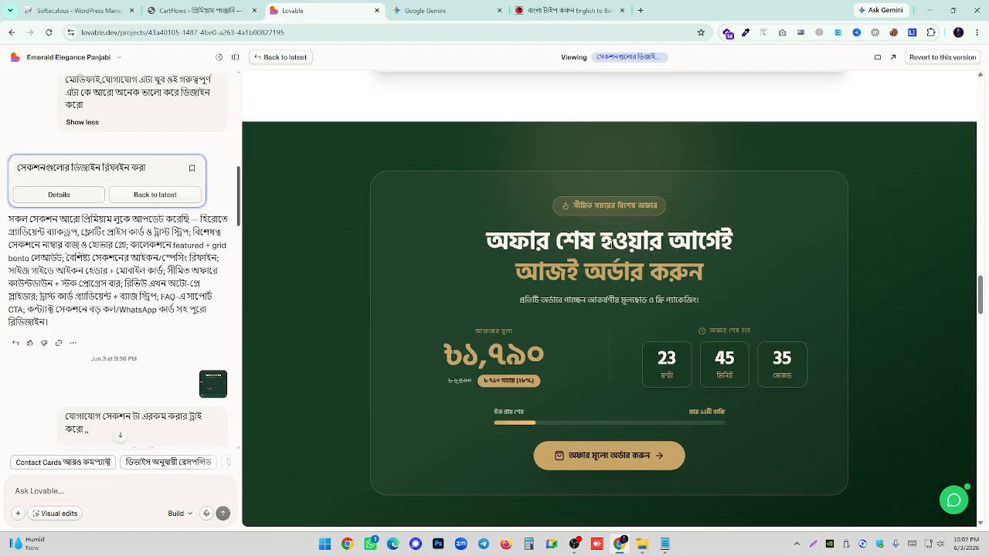
pyautogui.scroll(-1, 652, 290)
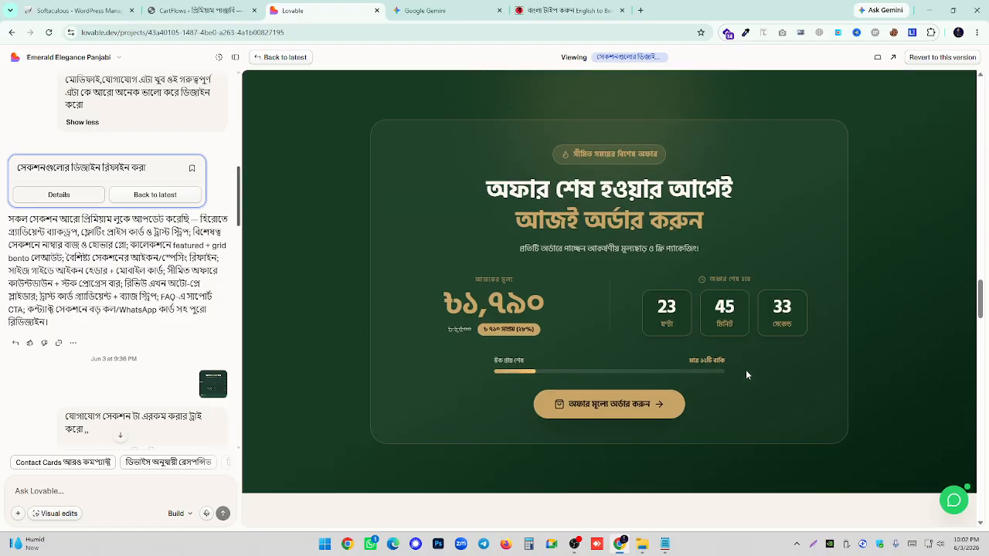
pyautogui.moveTo(391, 343); pyautogui.dragTo(803, 313)
pyautogui.click(803, 312)
pyautogui.moveTo(495, 361); pyautogui.dragTo(533, 361)
pyautogui.moveTo(689, 361); pyautogui.dragTo(761, 375)
pyautogui.click(761, 374)
# - Test the customer review slider by repeatedly advancing through its review cards
pyautogui.scroll(-4, 722, 248)
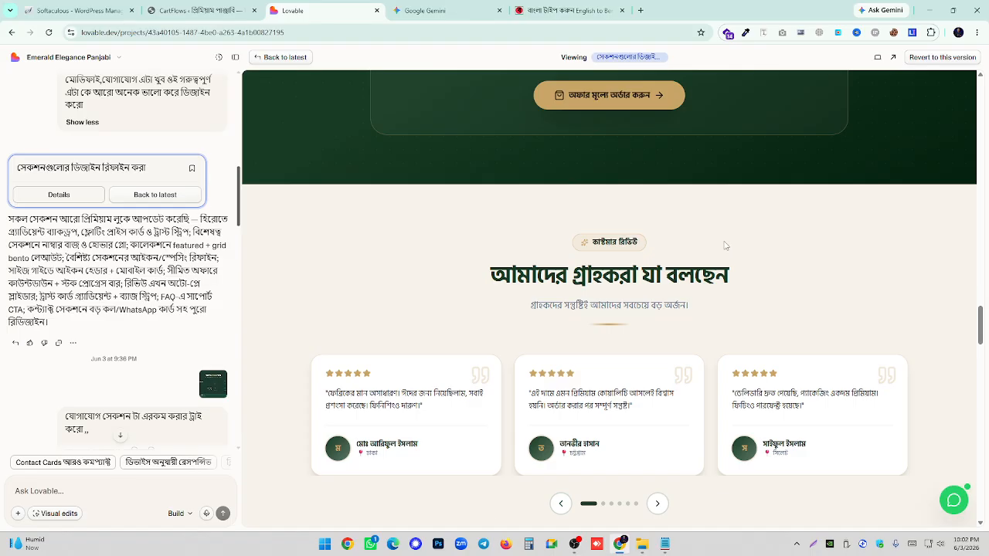
pyautogui.scroll(-1, 721, 245)
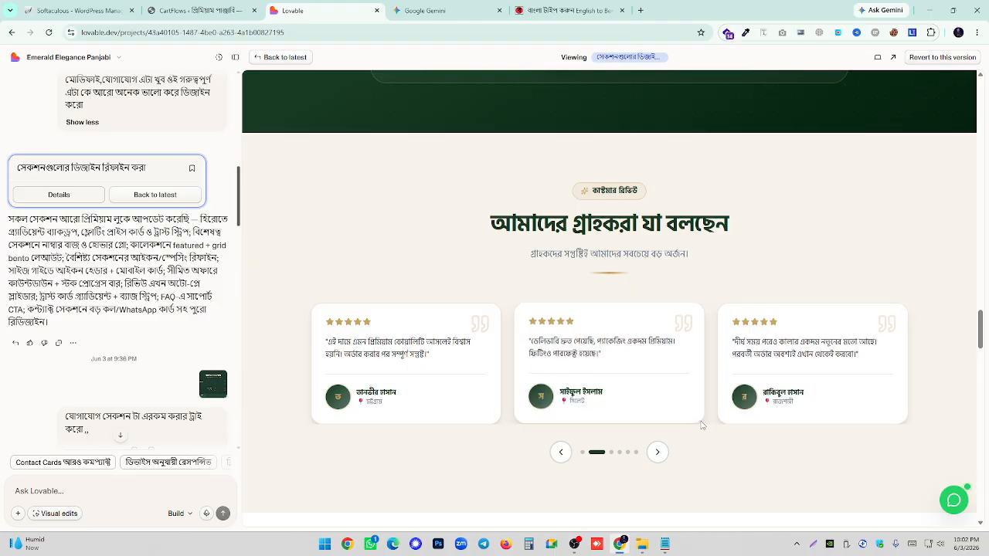
pyautogui.click(657, 452)
pyautogui.click(657, 452)
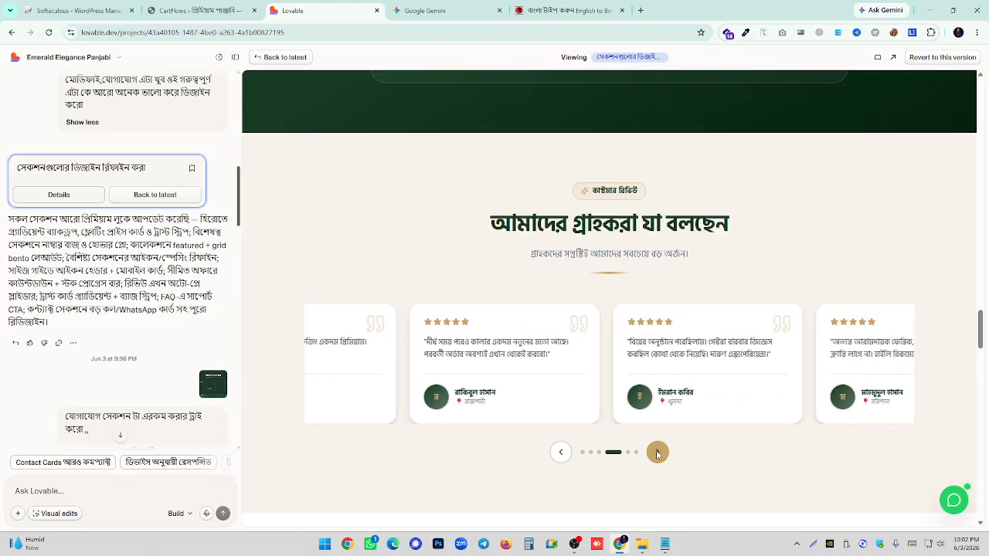
pyautogui.click(657, 452)
pyautogui.click(658, 452)
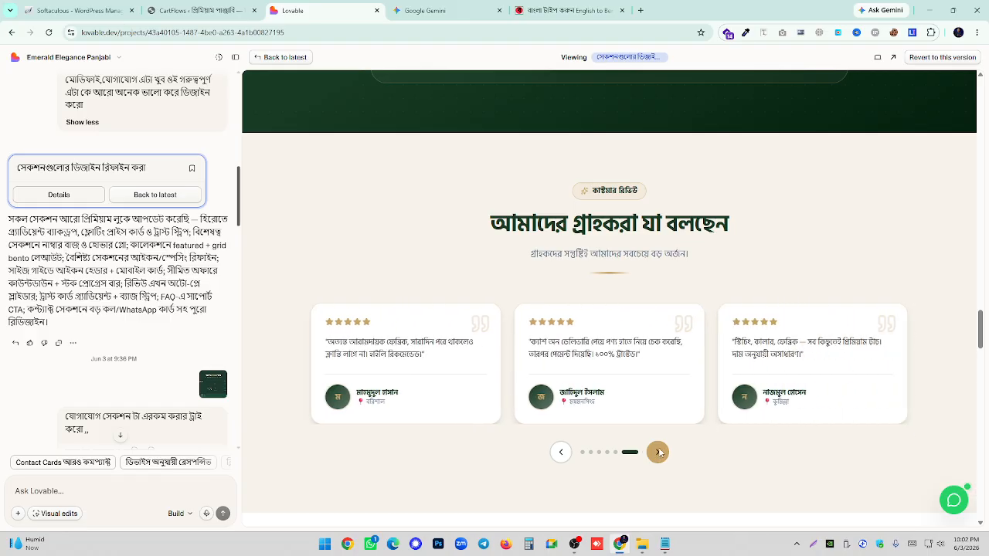
pyautogui.click(658, 452)
pyautogui.click(657, 452)
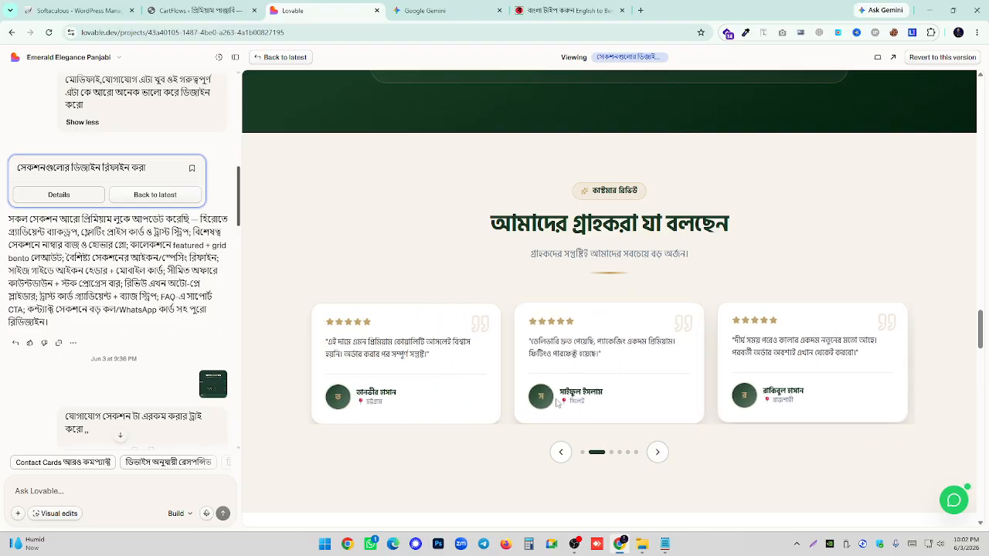
pyautogui.click(659, 458)
pyautogui.click(658, 456)
pyautogui.click(658, 455)
pyautogui.click(657, 455)
pyautogui.click(658, 454)
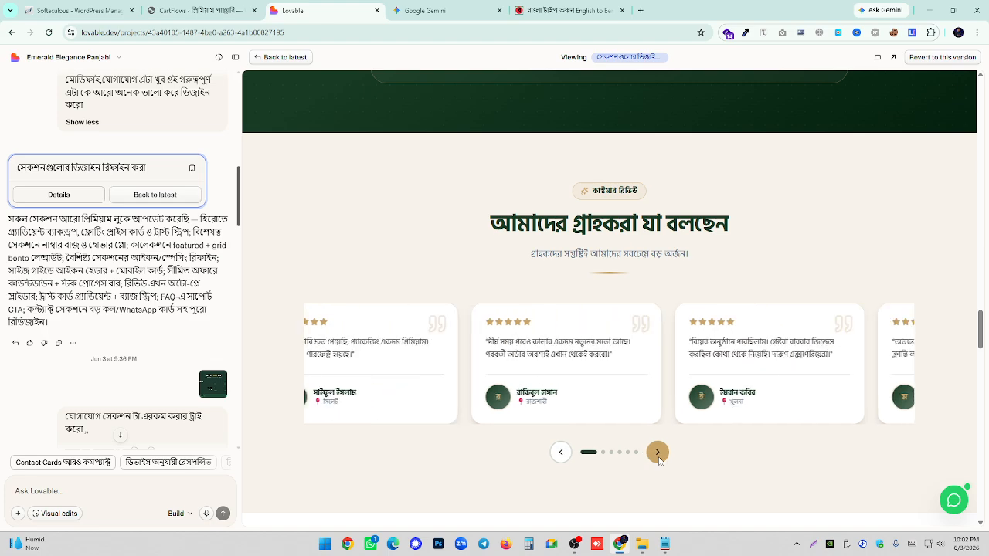
pyautogui.click(655, 451)
# - Review the redesigned trust statistics and FAQ section, collapsing the first FAQ answer about delivery time
pyautogui.scroll(-5, 655, 452)
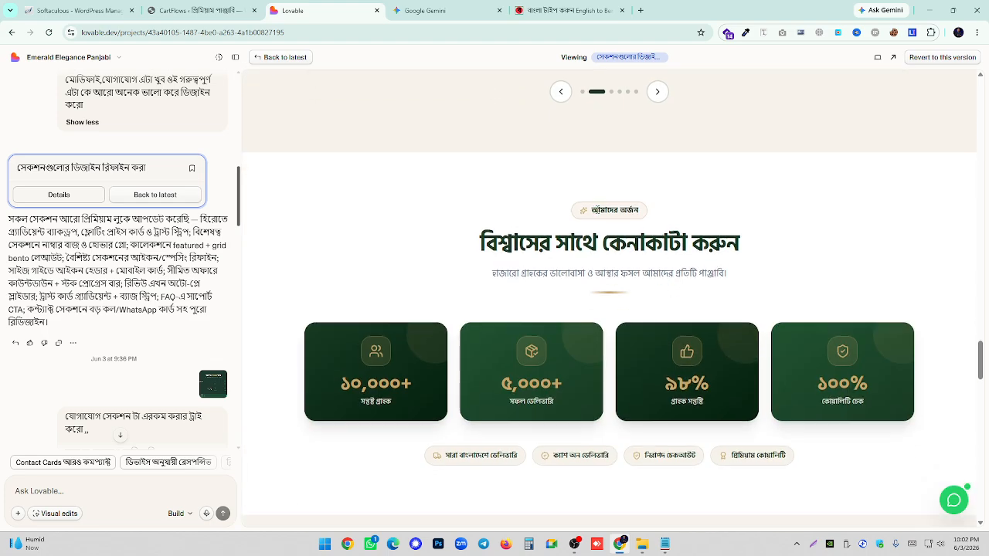
pyautogui.scroll(-1, 699, 245)
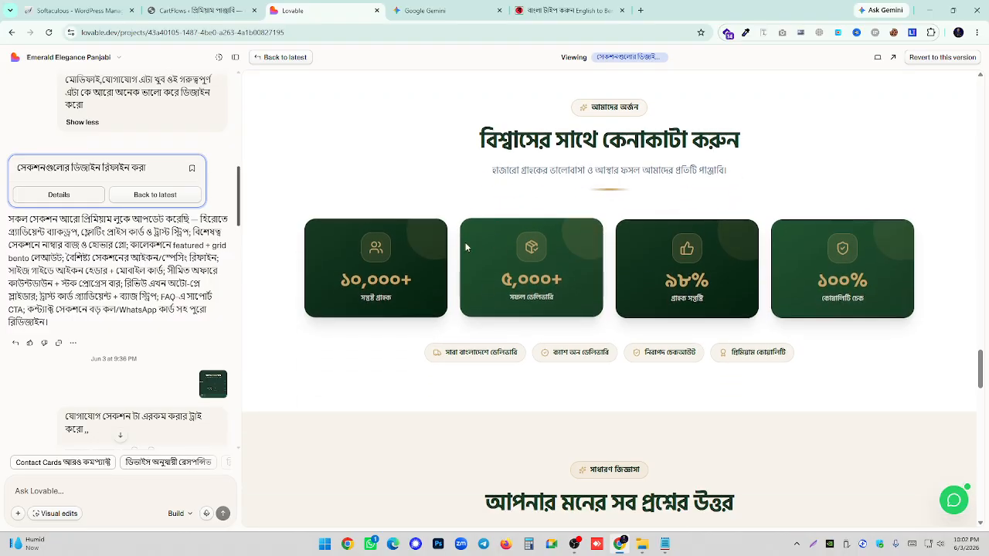
pyautogui.scroll(-4, 351, 269)
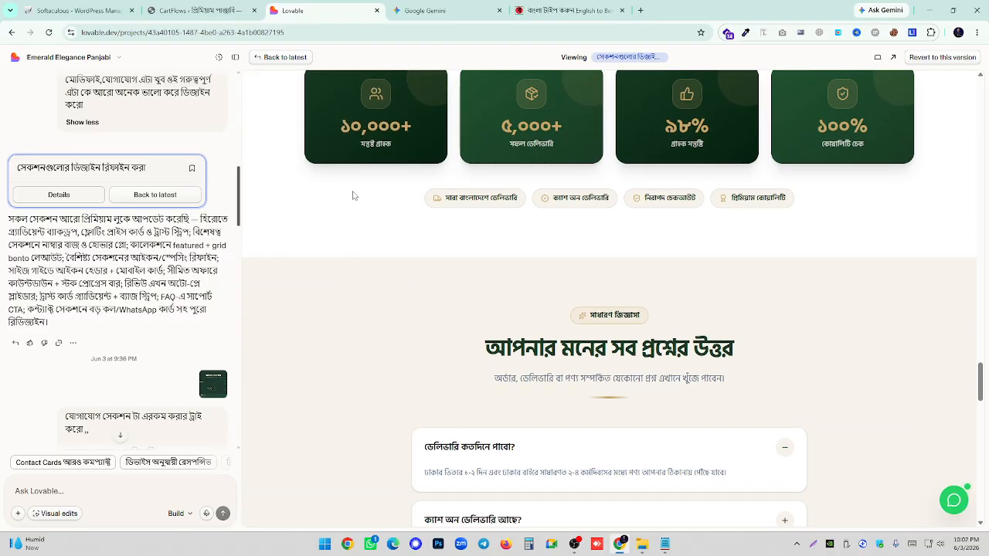
pyautogui.click(788, 292)
pyautogui.scroll(-8, 546, 261)
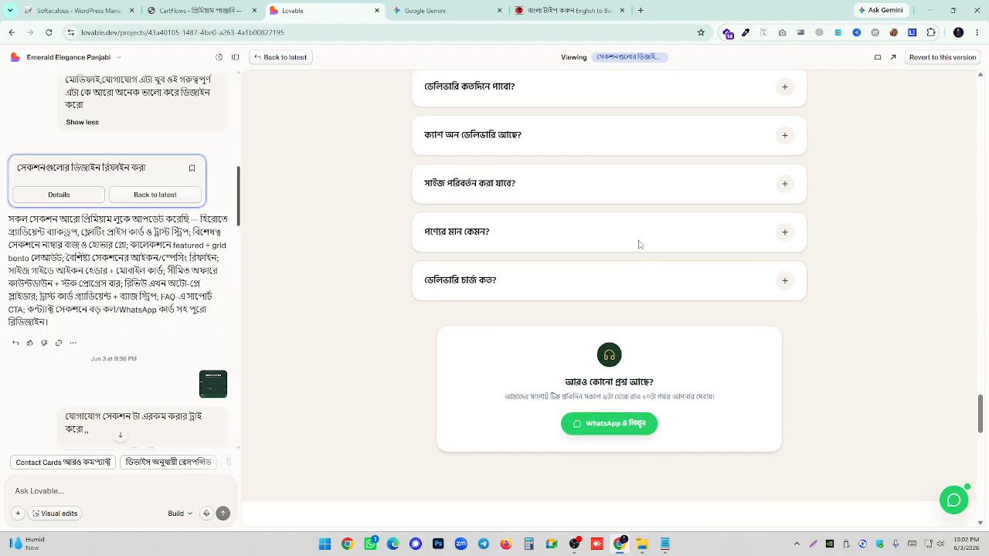
# - Inspect the order form and the redesigned contact section, highlighting the contact heading "আমরা সর্বদা আপনার পাশে"
pyautogui.scroll(-2, 641, 219)
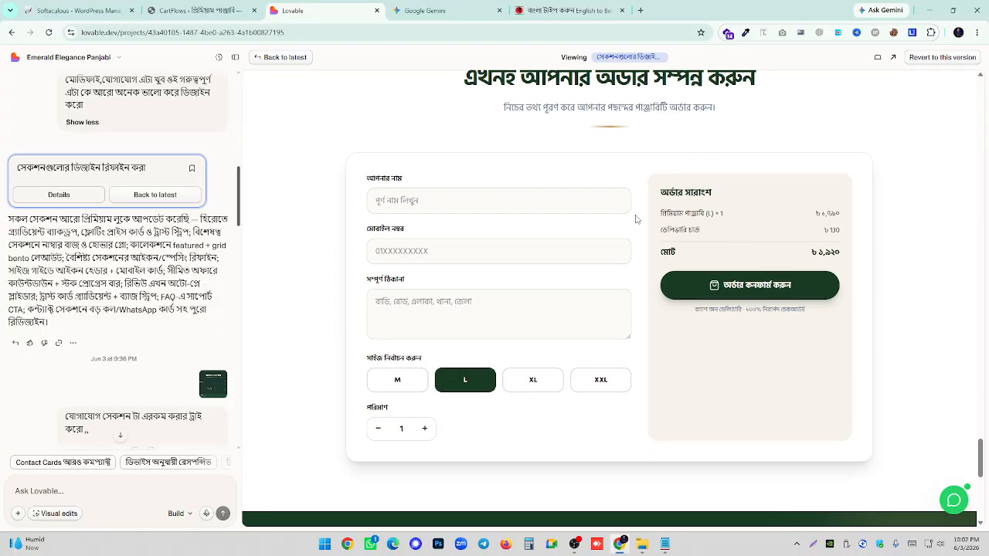
pyautogui.scroll(-5, 587, 237)
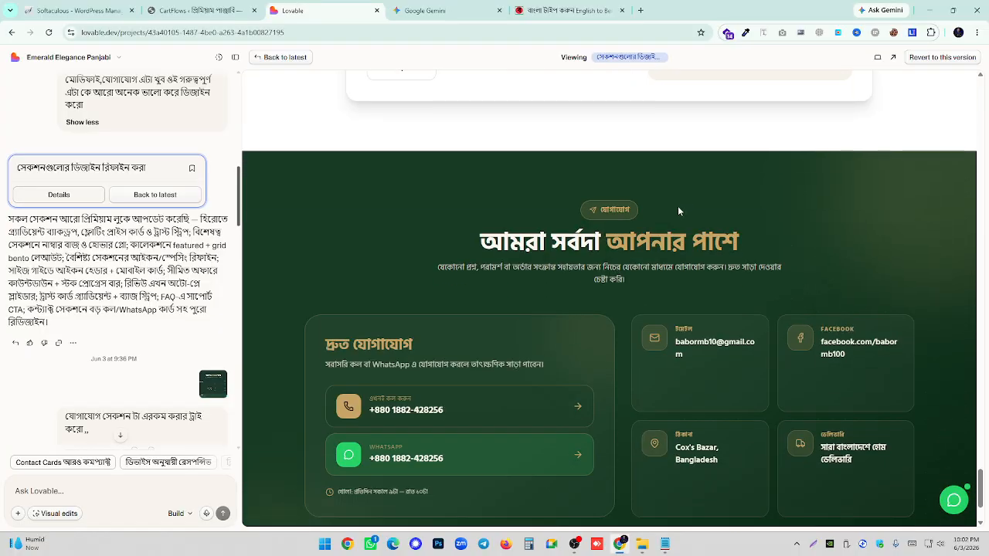
pyautogui.scroll(-1, 678, 205)
pyautogui.moveTo(475, 136); pyautogui.dragTo(761, 136)
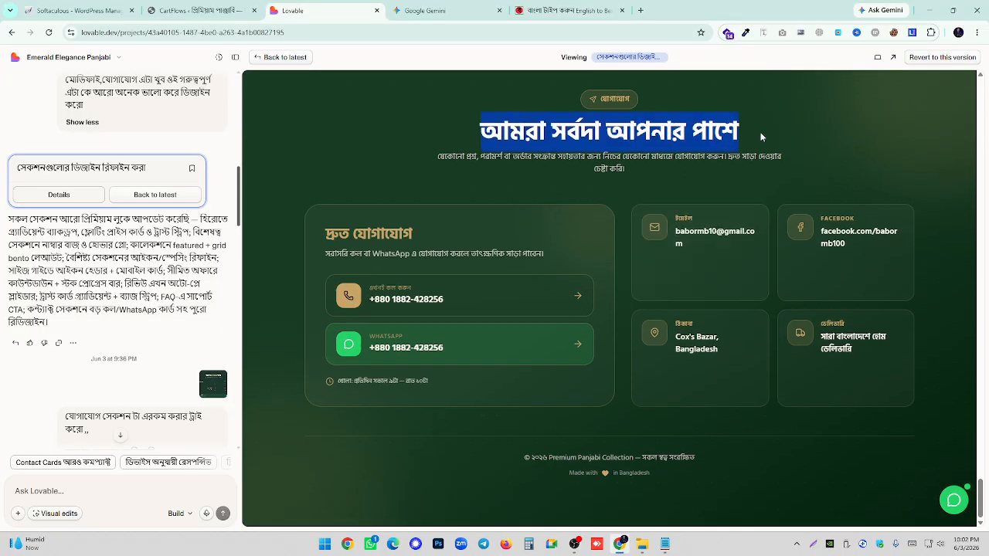
pyautogui.click(763, 136)
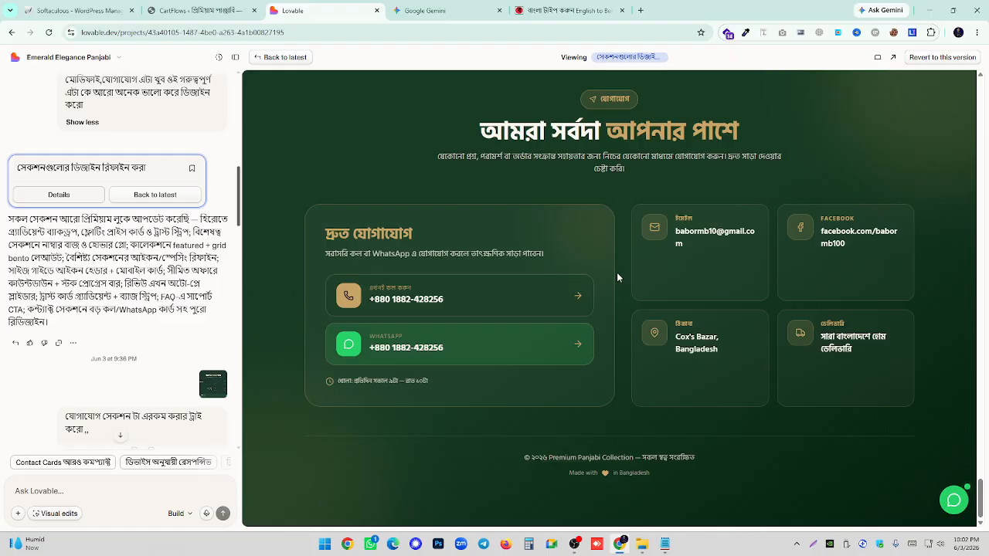
# - Read the prompt sent on Jun 3 at 9:36 PM and preview the page version it produced
pyautogui.scroll(-3, 185, 332)
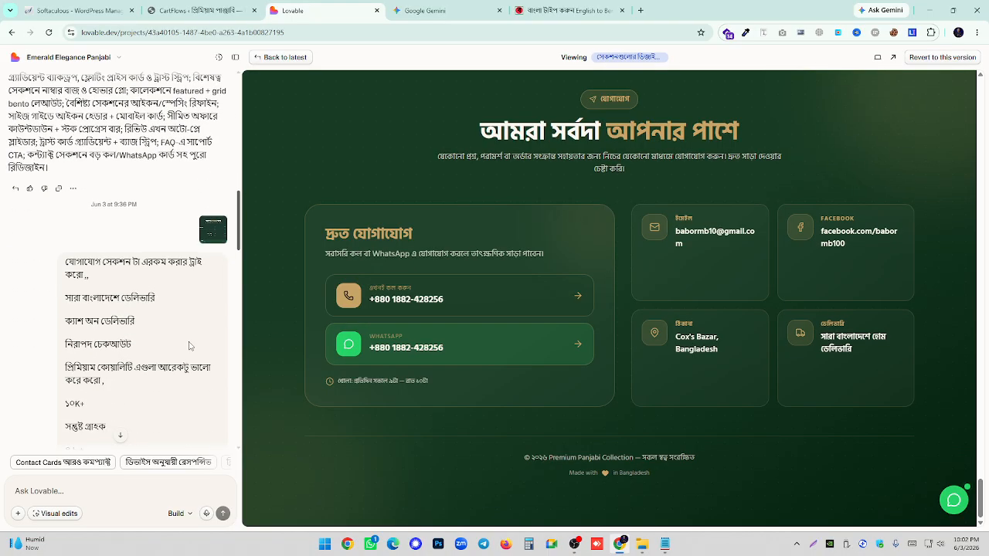
pyautogui.scroll(2, 185, 324)
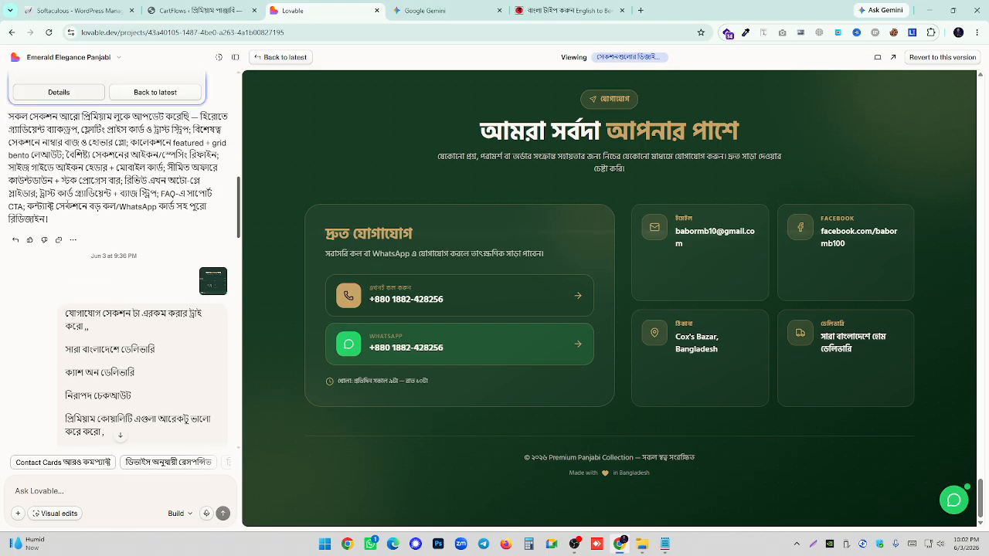
pyautogui.scroll(-2, 72, 210)
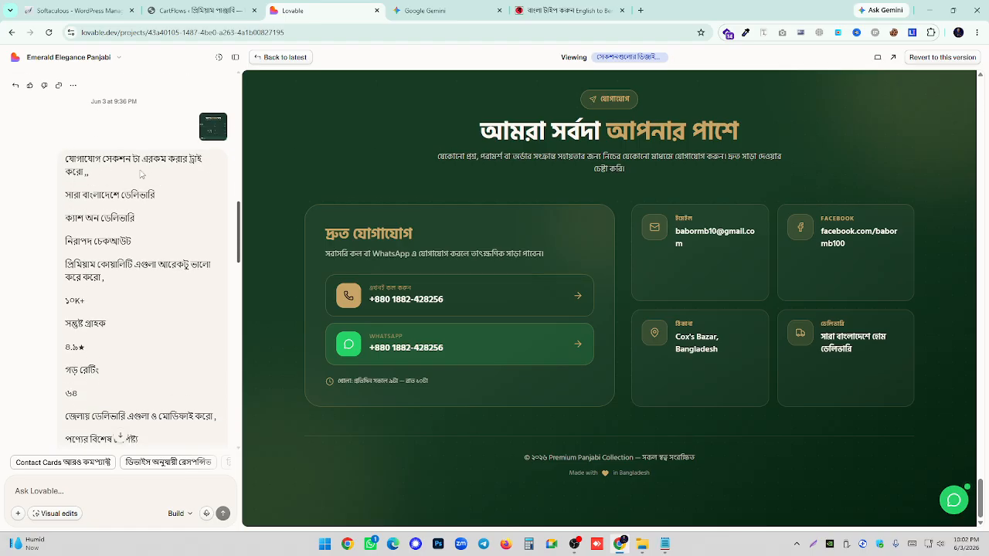
pyautogui.scroll(-2, 143, 176)
pyautogui.scroll(-1, 90, 255)
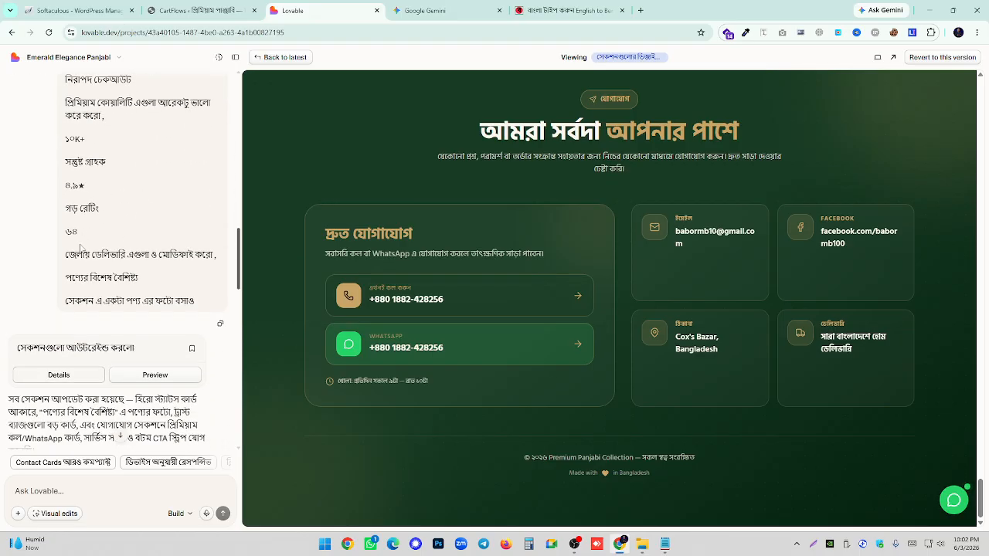
pyautogui.click(154, 279)
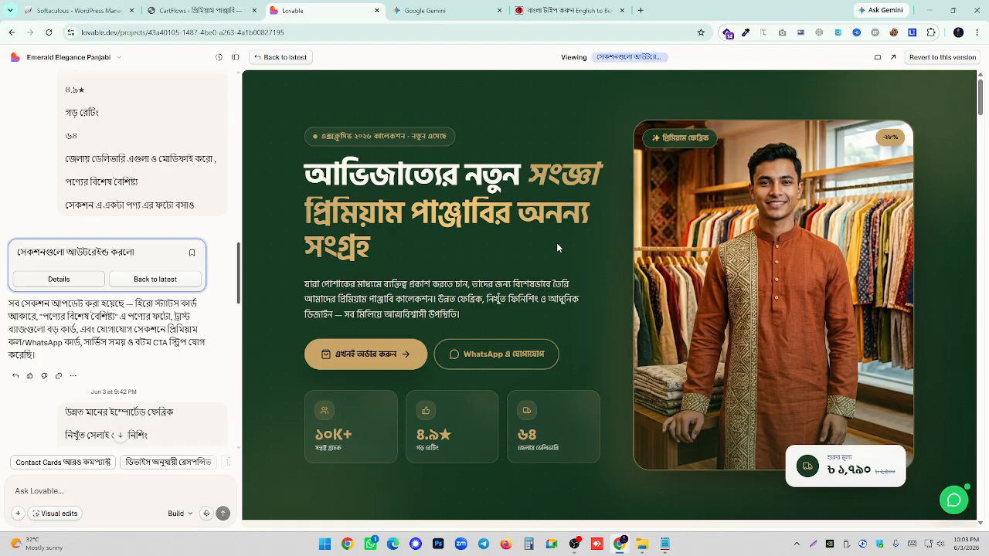
# - Review this version's Panjabi gallery and the "পণ্যের বিশেষ বৈশিষ্ট্য" section with its product photo and feature cards
pyautogui.scroll(-5, 595, 238)
pyautogui.scroll(-10, 611, 247)
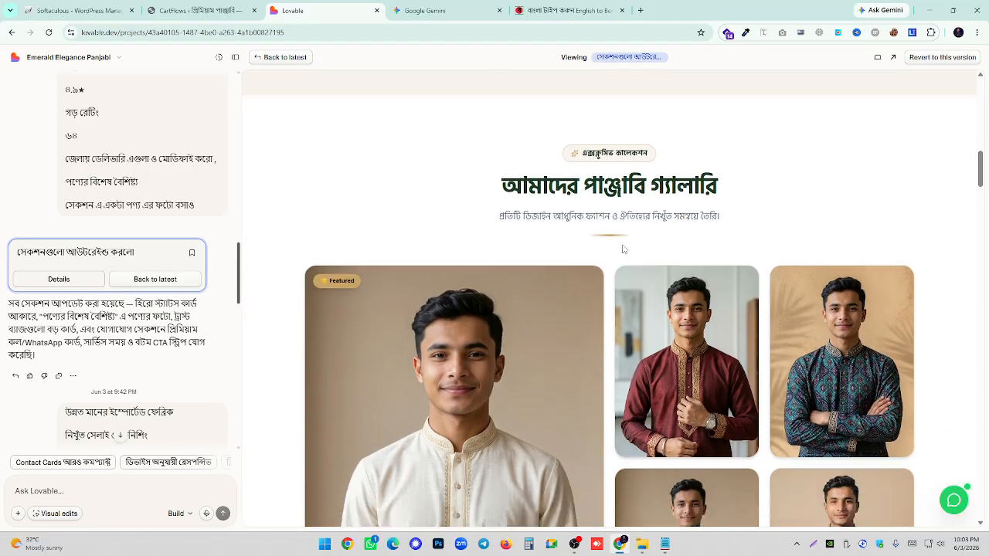
pyautogui.scroll(-2, 623, 254)
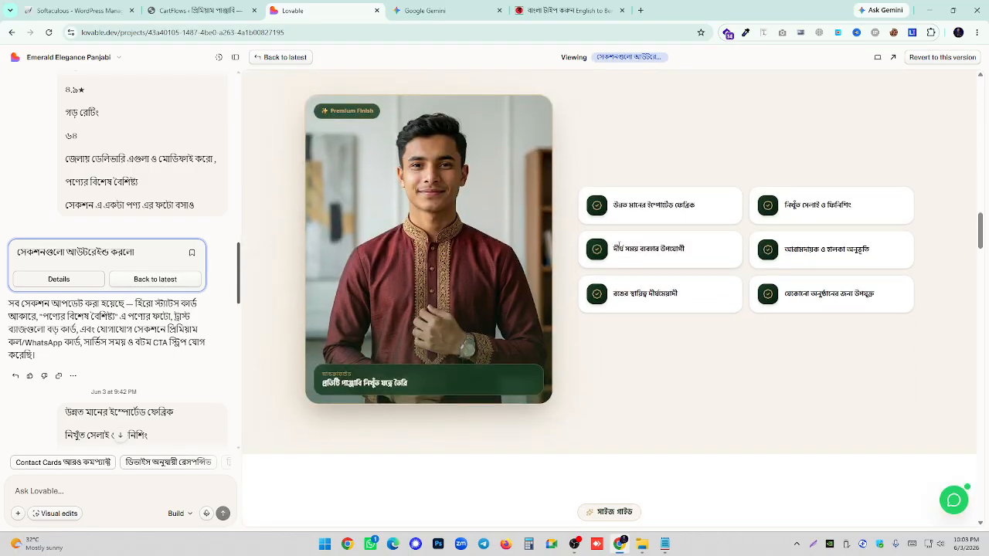
pyautogui.scroll(5, 595, 298)
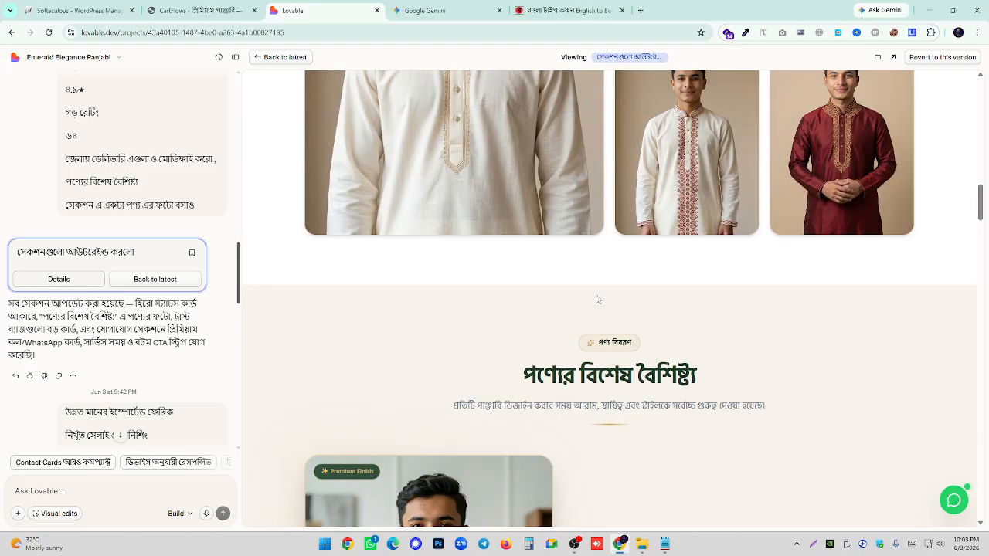
pyautogui.scroll(-3, 596, 299)
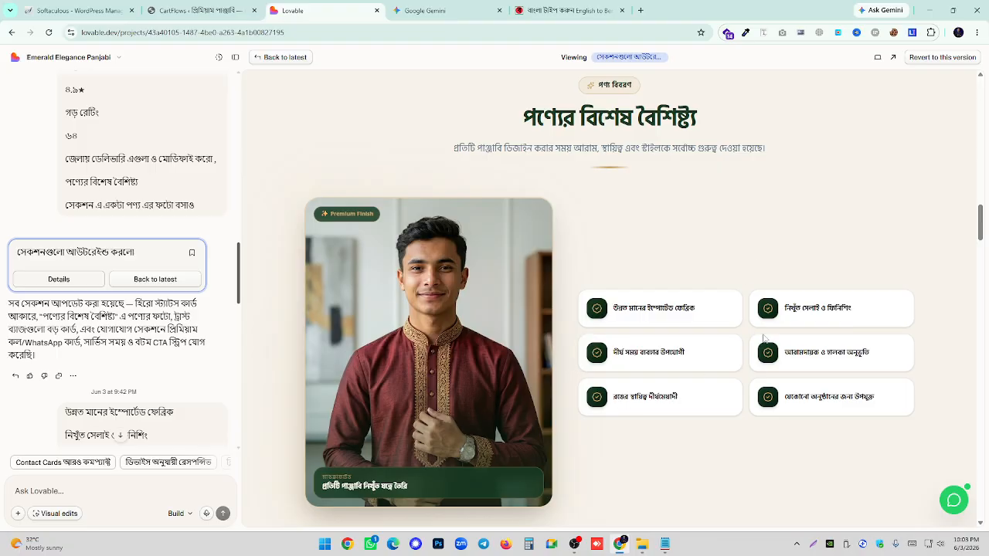
pyautogui.scroll(-5, 718, 270)
pyautogui.scroll(-10, 701, 264)
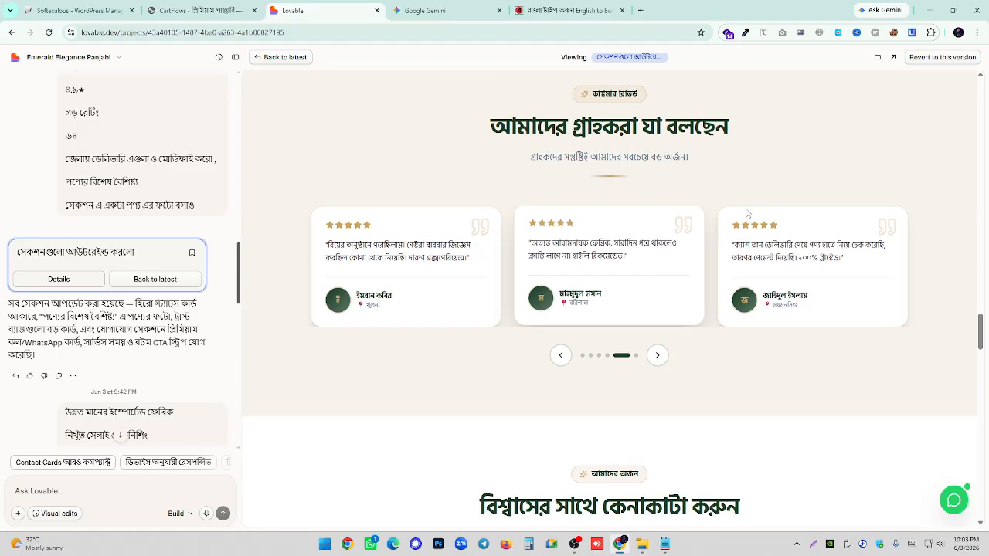
# - Inspect the customer review cards and the trust badges, highlighting the review texts and the nationwide delivery badge
pyautogui.moveTo(740, 251); pyautogui.dragTo(638, 264)
pyautogui.scroll(-1, 636, 265)
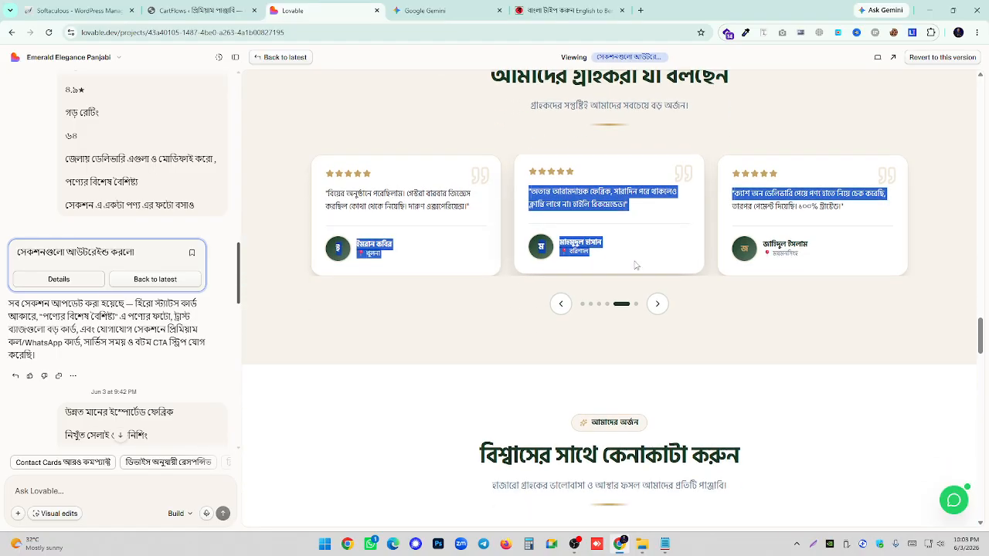
pyautogui.click(636, 265)
pyautogui.scroll(-4, 657, 259)
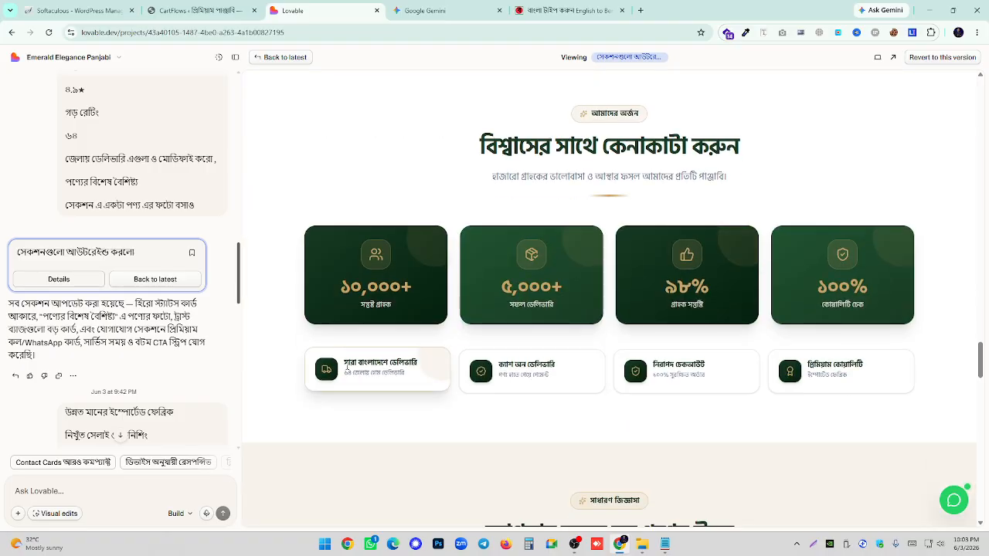
pyautogui.moveTo(343, 361); pyautogui.dragTo(433, 380)
pyautogui.click(424, 378)
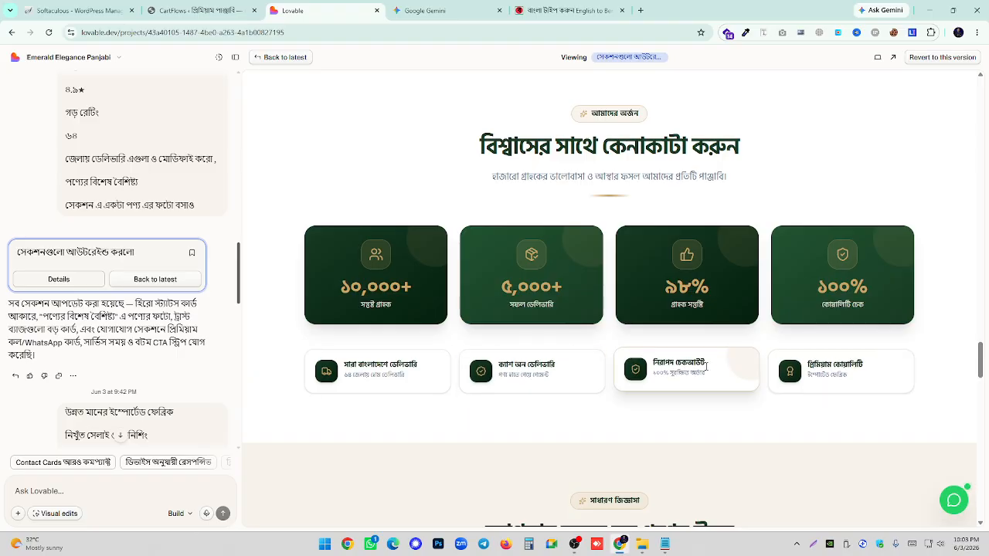
# - Examine the FAQ and the contact section's call, WhatsApp, service hours and information cards in this version
pyautogui.scroll(-18, 620, 229)
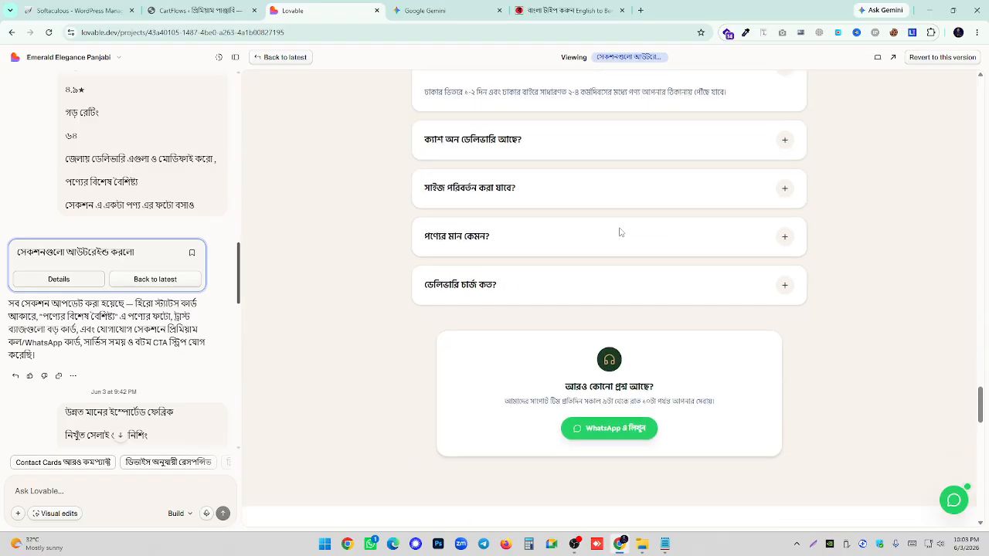
pyautogui.scroll(-7, 766, 228)
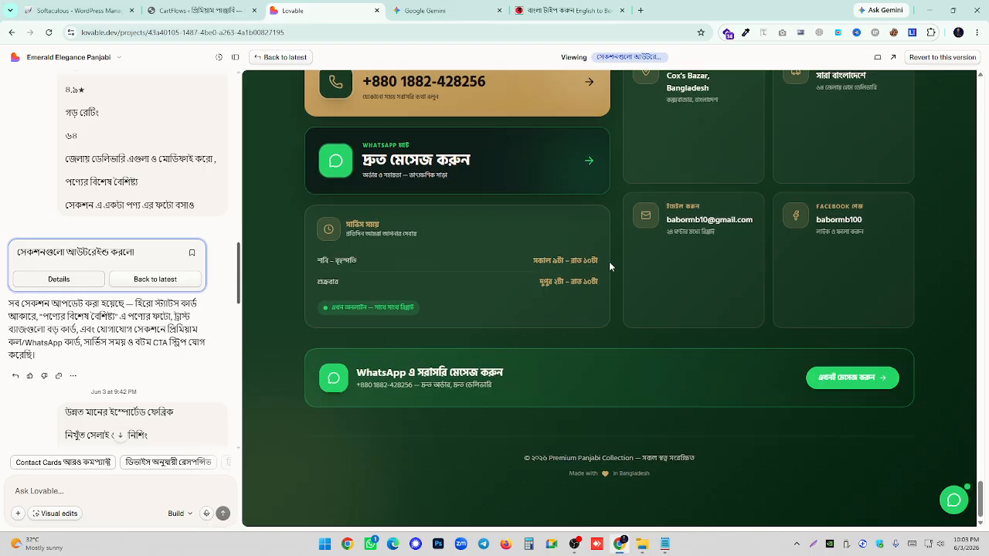
pyautogui.scroll(3, 615, 245)
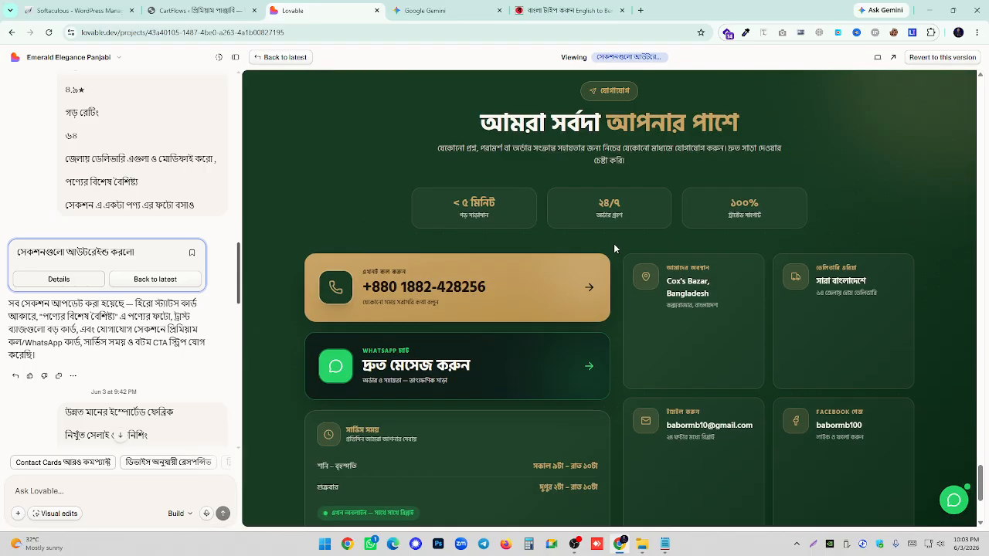
pyautogui.scroll(-3, 613, 243)
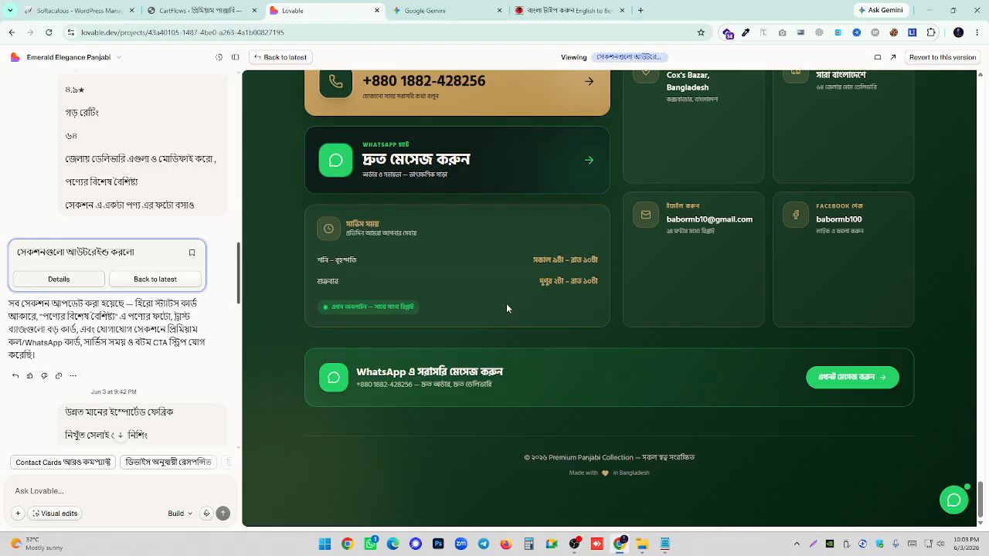
# - Find the "Trust stats & layout fixed" version in the chat history and preview it
pyautogui.scroll(-2, 66, 309)
pyautogui.scroll(-1, 65, 309)
pyautogui.scroll(-5, 124, 270)
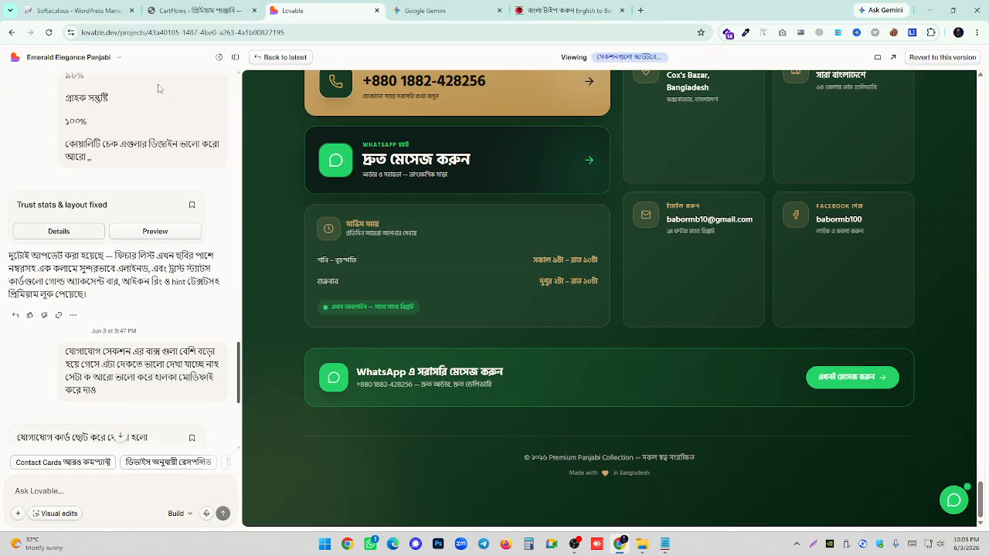
pyautogui.click(171, 232)
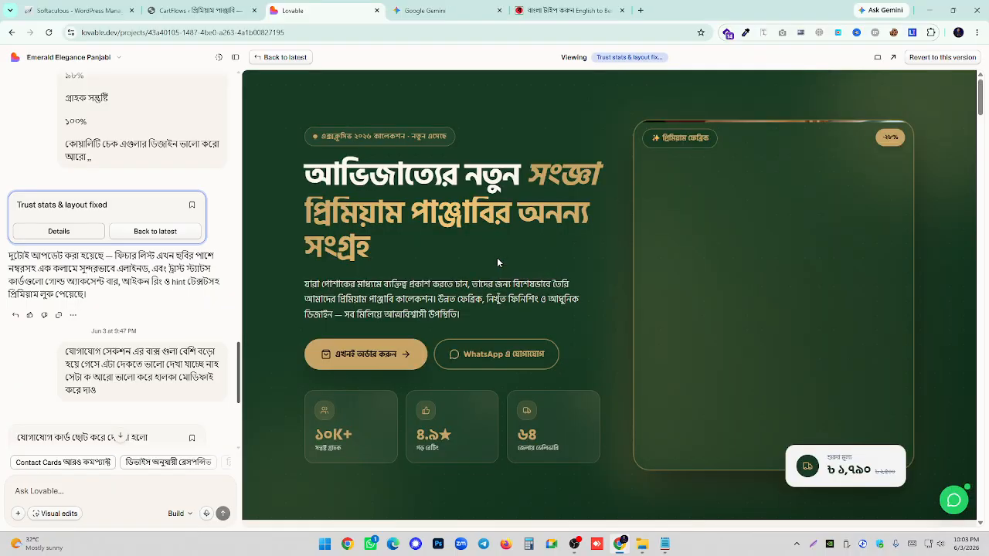
# - Review this version's numbered product feature list, trust statistics cards, FAQ and contact section
pyautogui.scroll(-15, 634, 270)
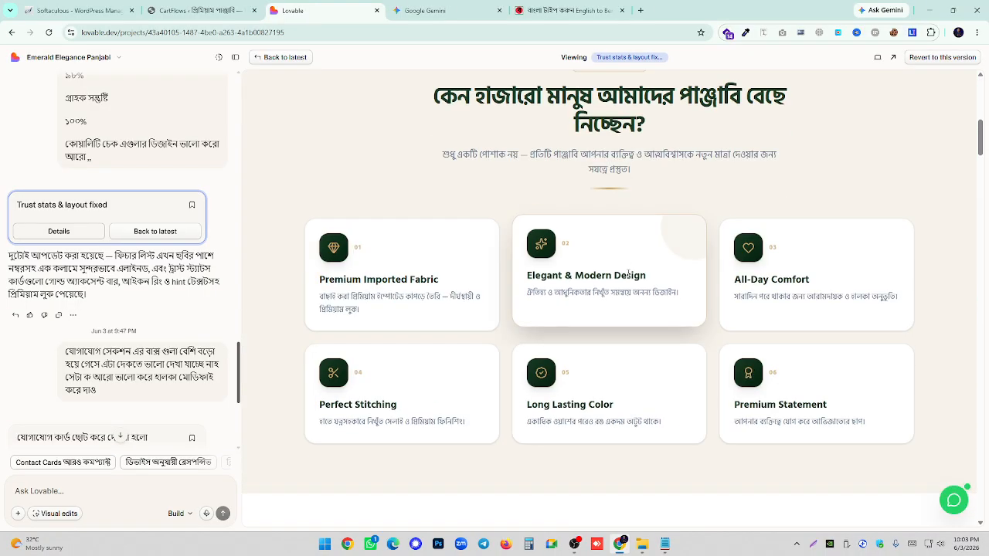
pyautogui.scroll(-10, 620, 283)
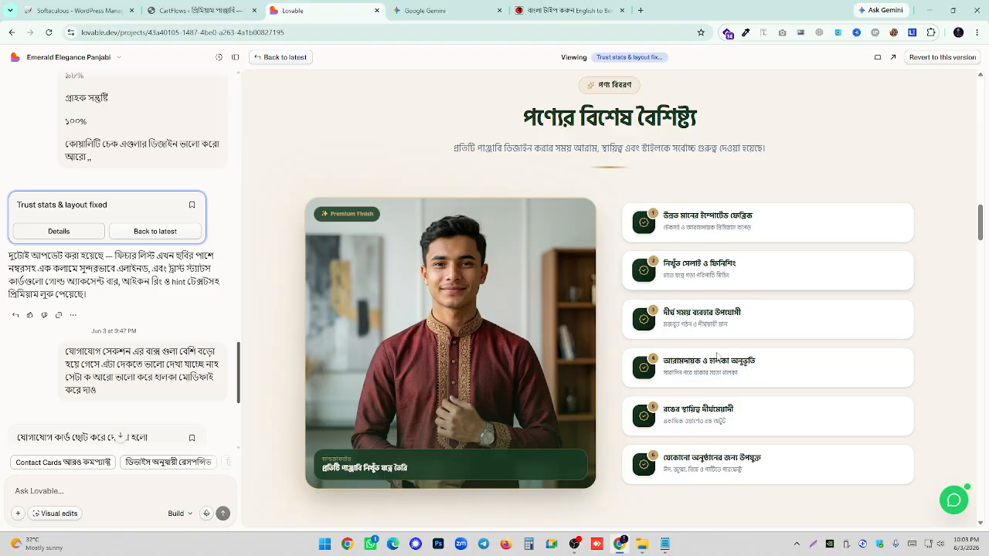
pyautogui.scroll(-4, 654, 303)
pyautogui.scroll(-15, 621, 233)
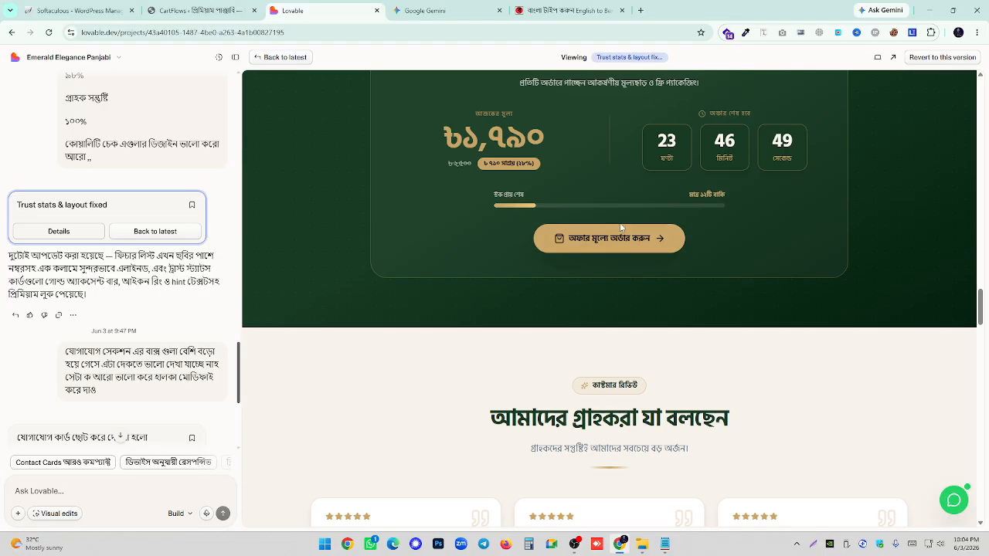
pyautogui.scroll(2, 620, 222)
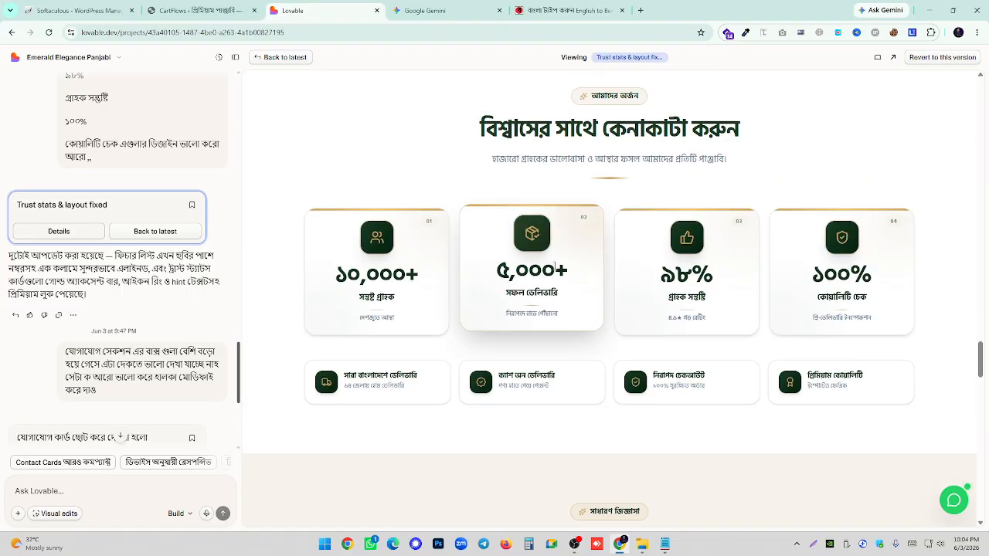
pyautogui.scroll(-18, 605, 331)
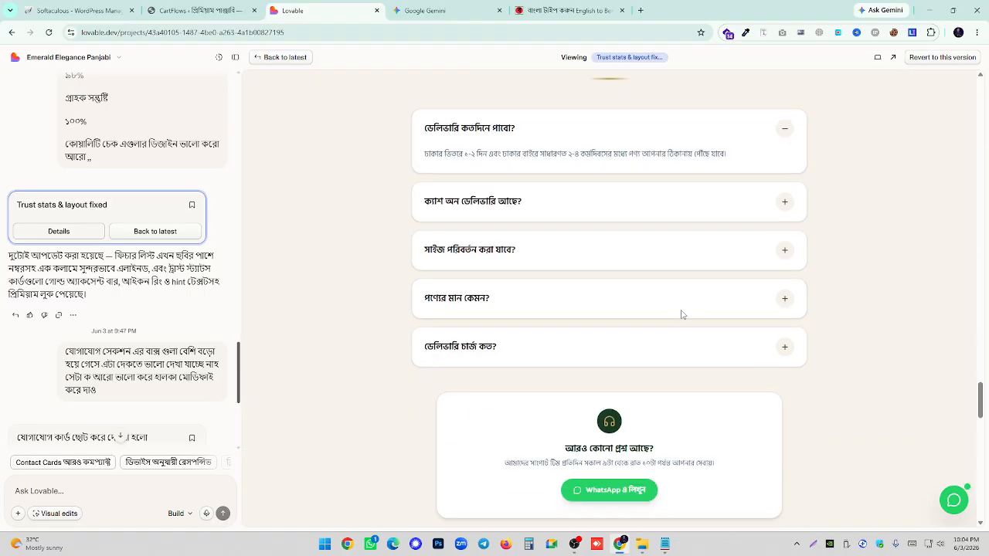
pyautogui.scroll(-8, 676, 331)
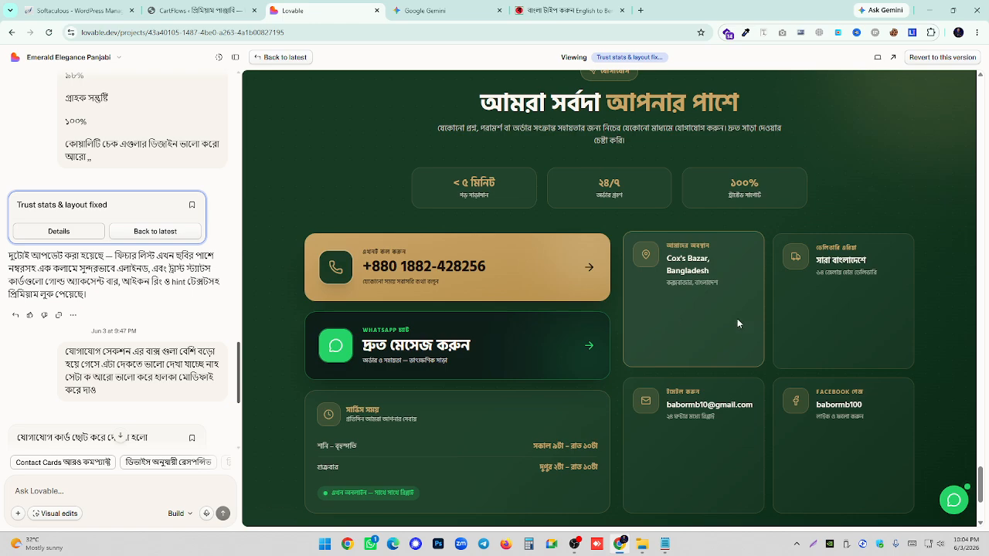
# - Preview the version made by the Jun 3 at 9:47 PM prompt about the oversized contact boxes
pyautogui.scroll(-4, 737, 320)
pyautogui.scroll(-3, 129, 333)
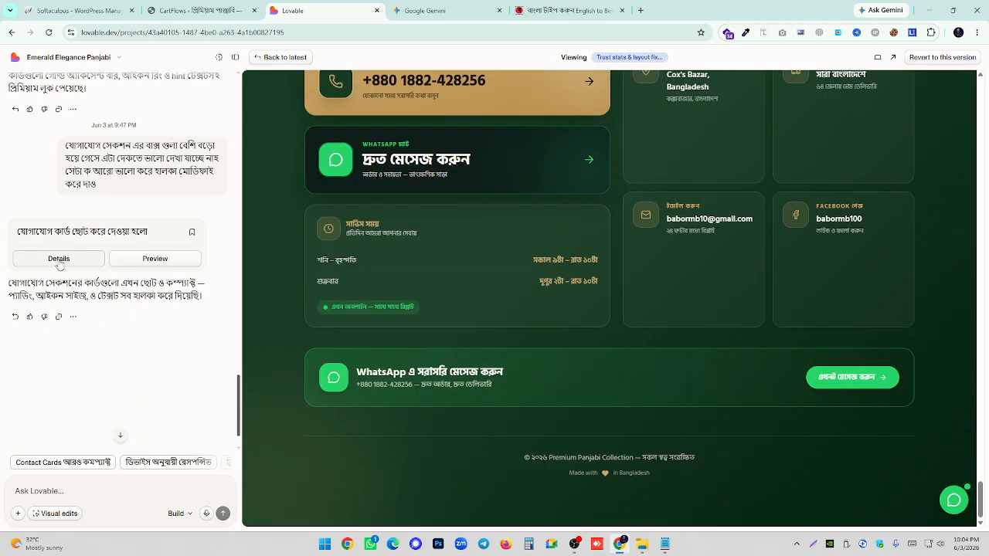
pyautogui.click(140, 260)
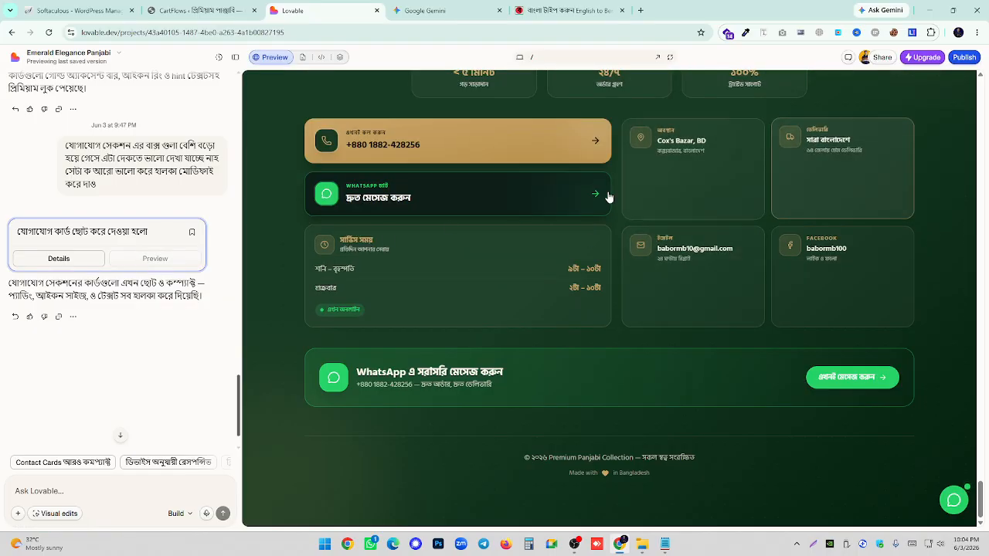
# - Examine the compact contact cards, then the order form, FAQ and customer reviews of the latest version
pyautogui.scroll(-1, 47, 282)
pyautogui.scroll(5, 104, 324)
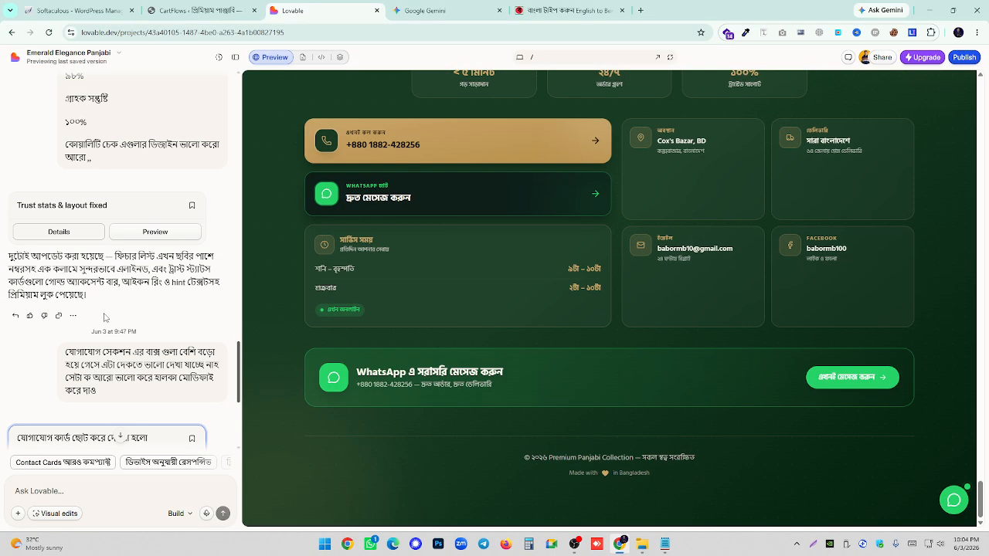
pyautogui.scroll(-4, 107, 313)
pyautogui.scroll(15, 497, 278)
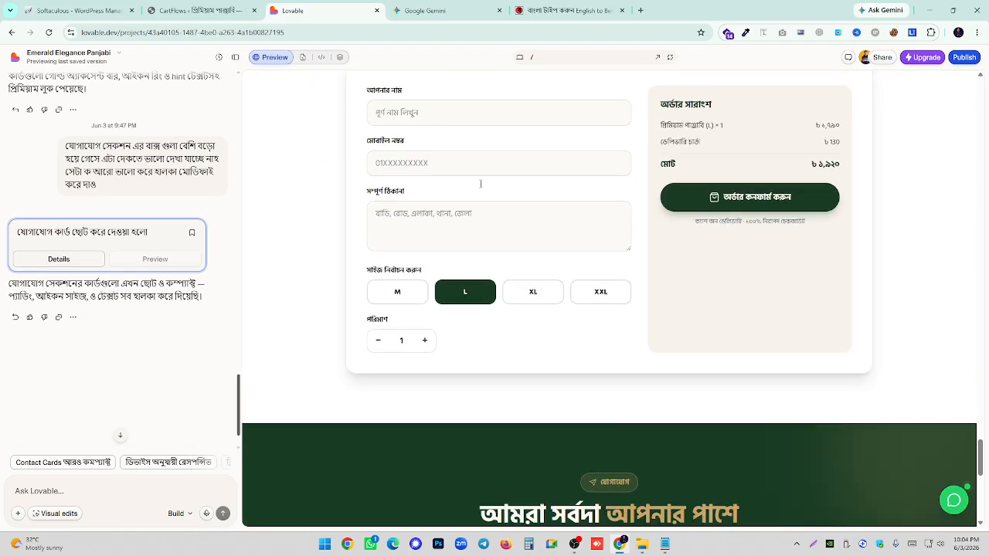
pyautogui.scroll(15, 391, 165)
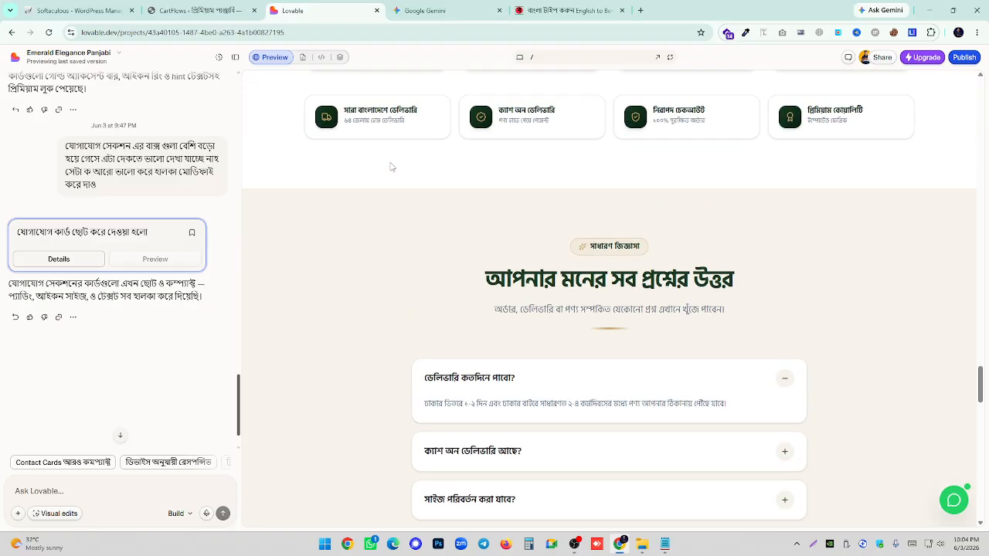
pyautogui.scroll(3, 400, 183)
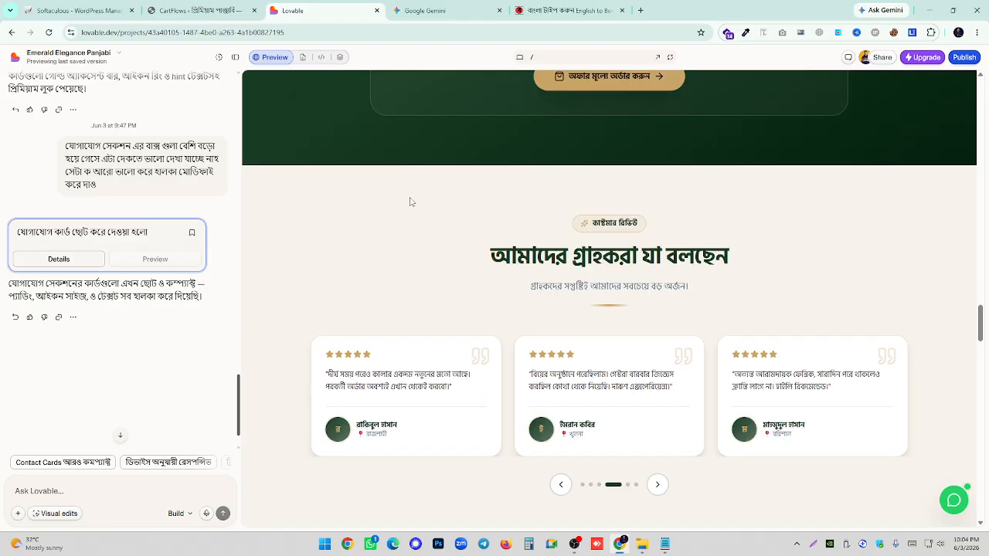
# - Review the current landing page version from the customer reviews up to the hero section, including the six benefit cards
pyautogui.scroll(3, 99, 280)
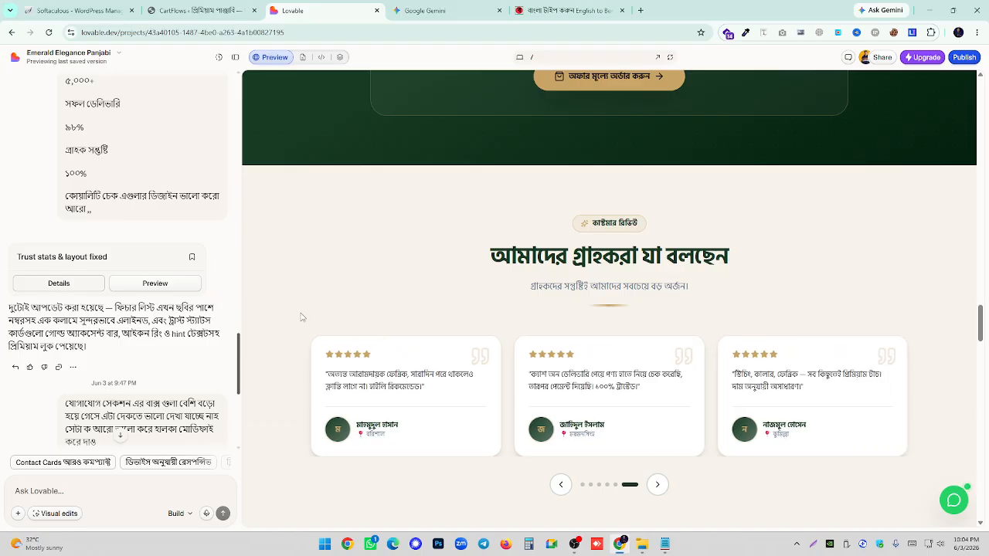
pyautogui.scroll(20, 301, 316)
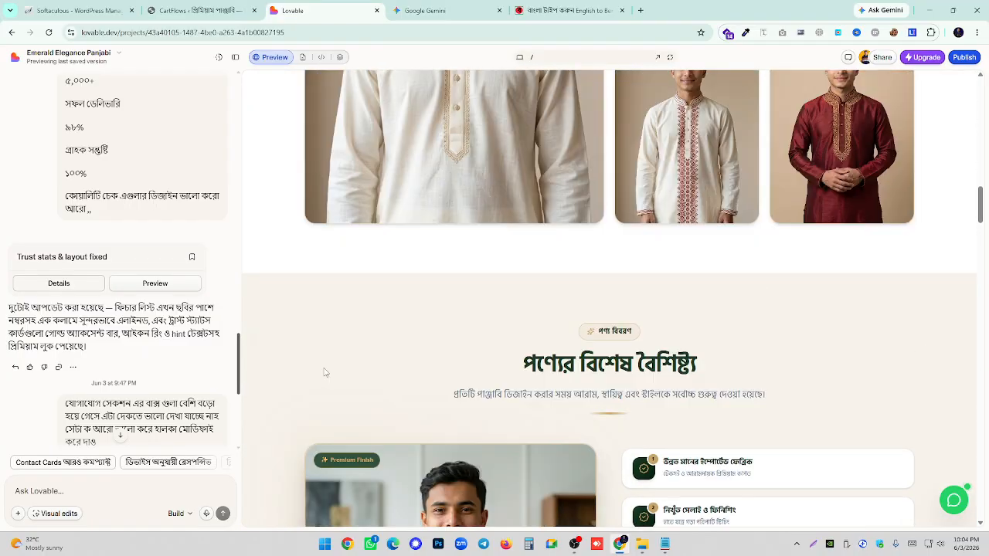
pyautogui.scroll(15, 324, 369)
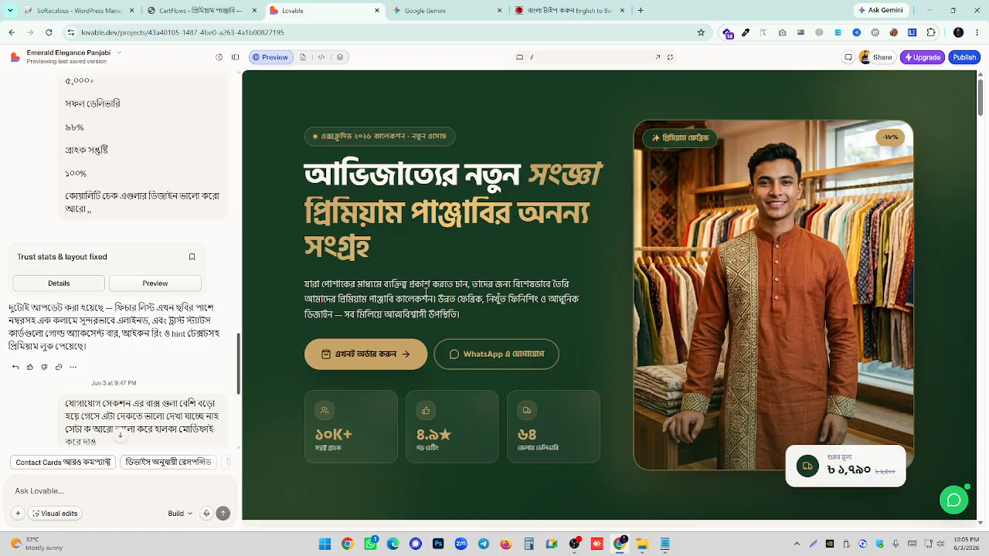
pyautogui.scroll(-4, 447, 280)
pyautogui.scroll(-3, 449, 281)
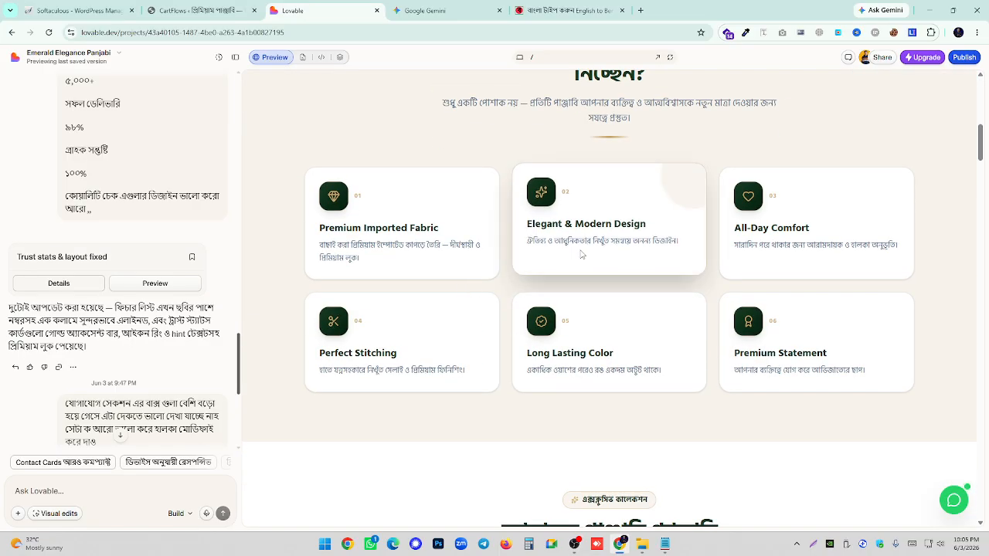
pyautogui.scroll(7, 459, 209)
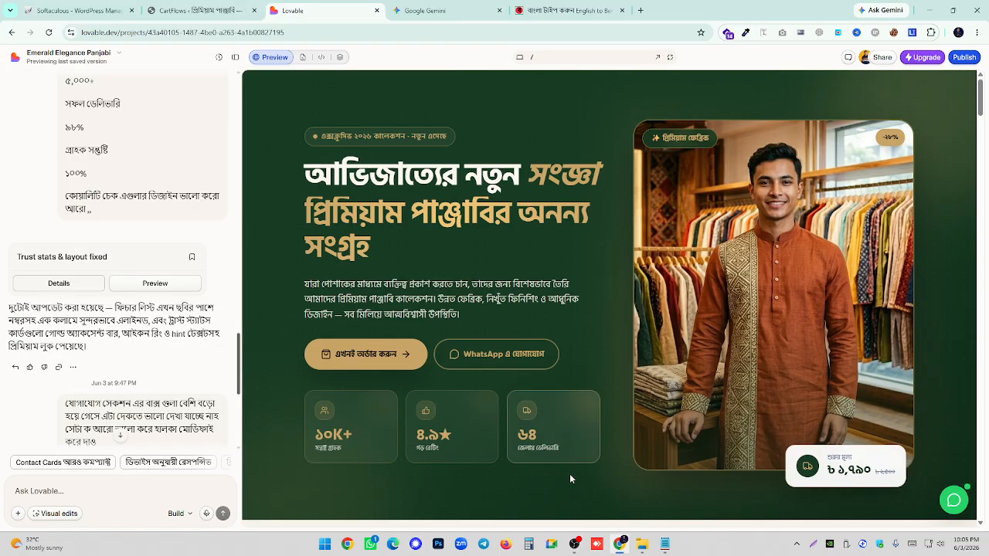
pyautogui.click(574, 544)
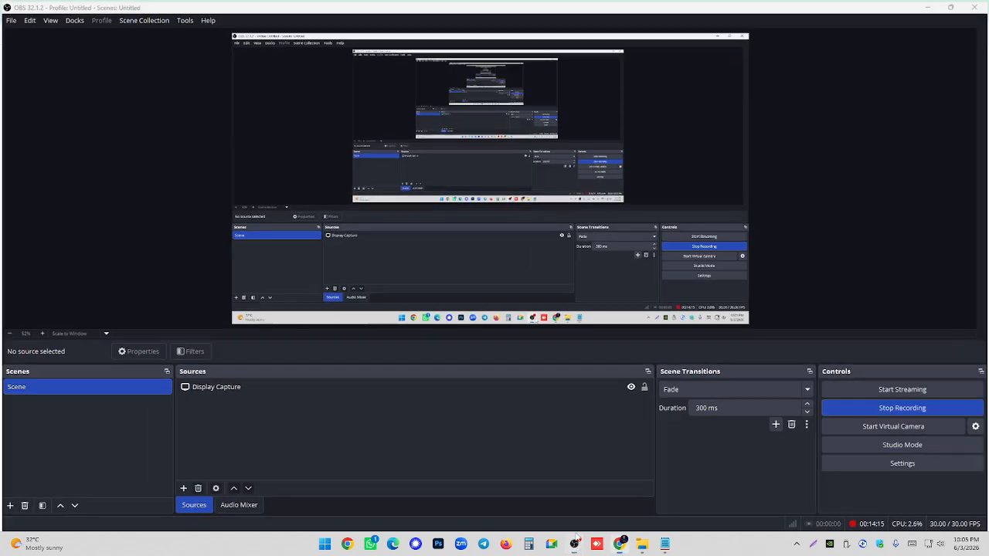
pyautogui.click(576, 544)
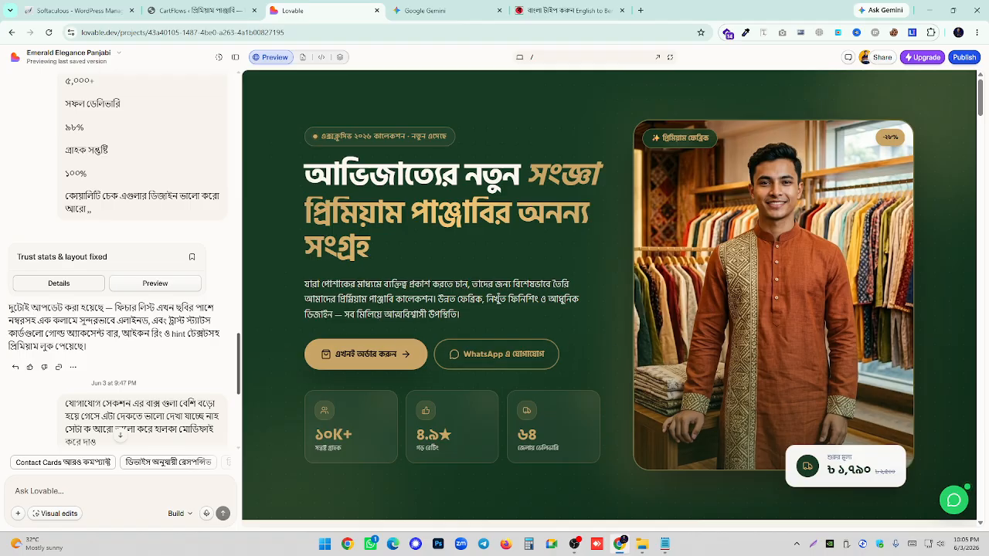
pyautogui.rightClick(732, 242)
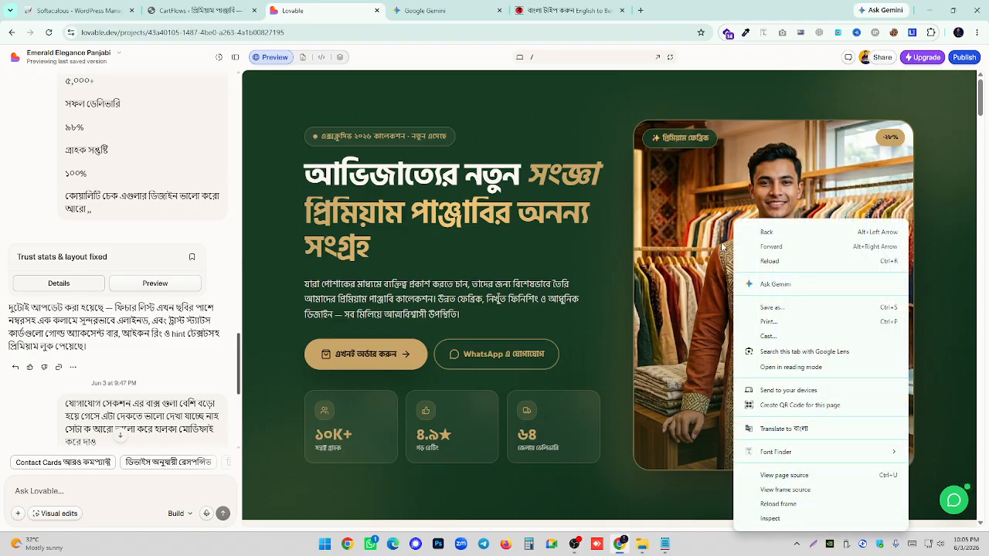
pyautogui.click(595, 262)
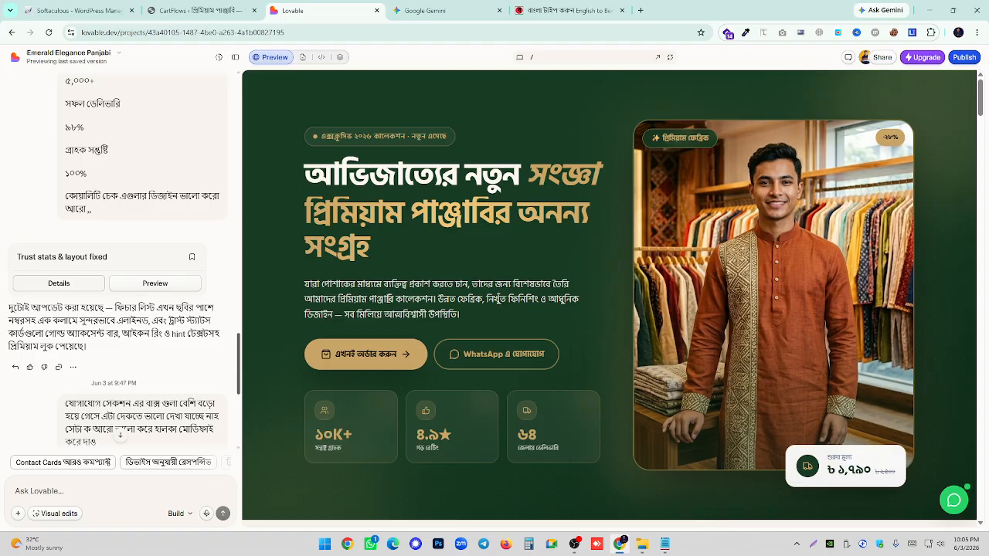
# - Copy "আমাদের প্রিমিয়াম পাঞ্জাবি" from the landing page's hero text and paste it as the name of a new WooCommerce product
pyautogui.moveTo(397, 298); pyautogui.dragTo(305, 299)
pyautogui.press('super+c')
pyautogui.hotkey('ctrl', 'shift', 'Tab')
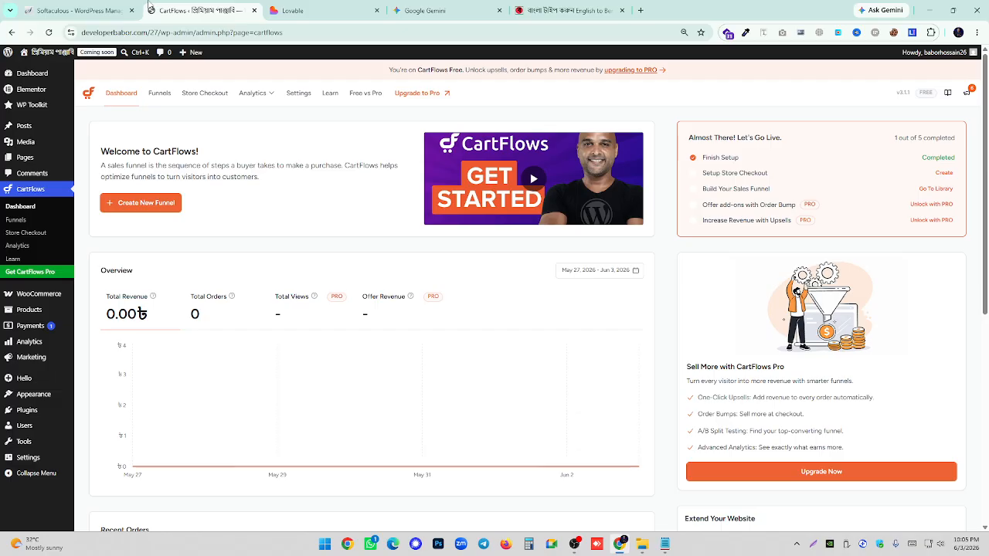
pyautogui.moveTo(40, 309)
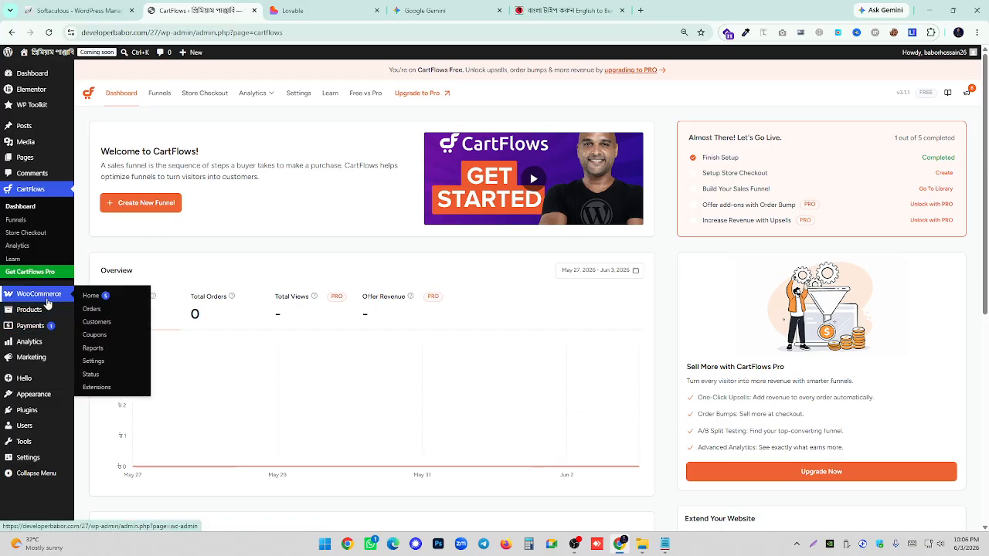
pyautogui.click(103, 325)
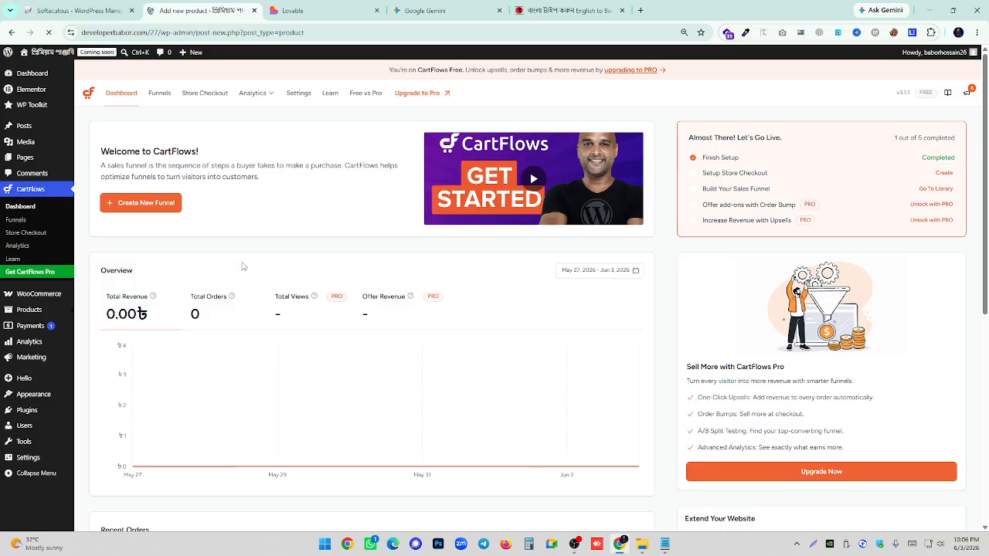
pyautogui.rightClick(149, 128)
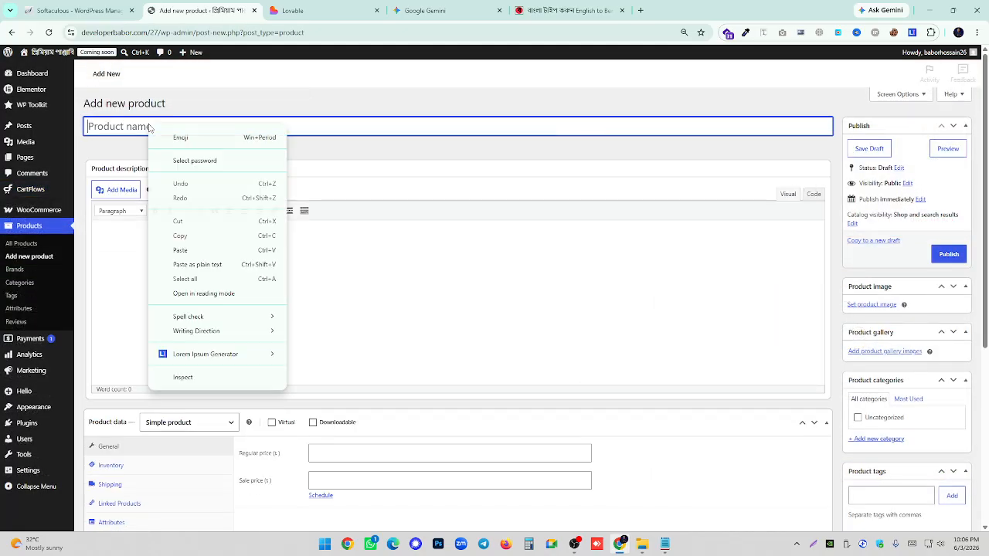
pyautogui.click(185, 249)
# - Check the price on the landing page in Lovable, and set the product's regular price to 2500 and sale price to 1790
pyautogui.scroll(-3, 339, 340)
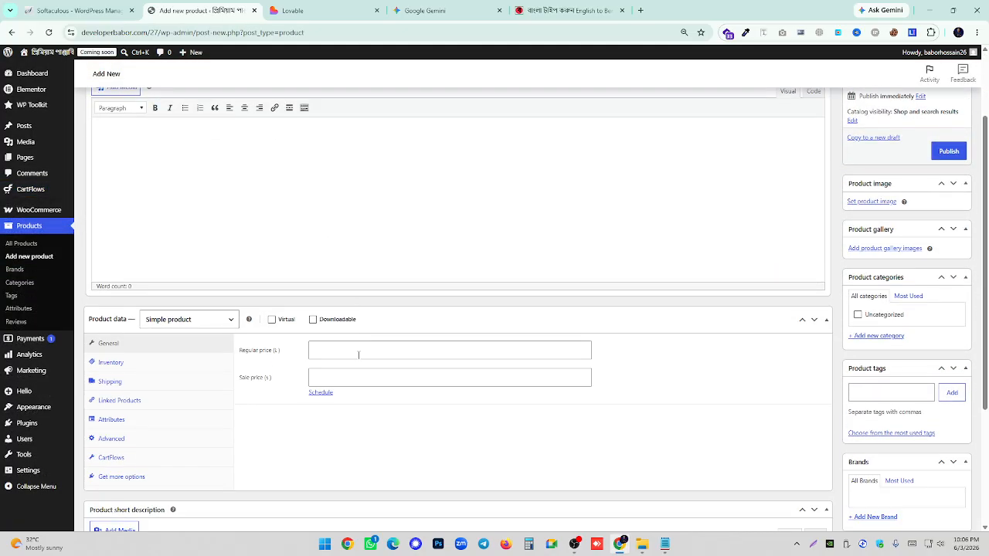
pyautogui.click(287, 10)
pyautogui.moveTo(839, 473); pyautogui.dragTo(872, 473)
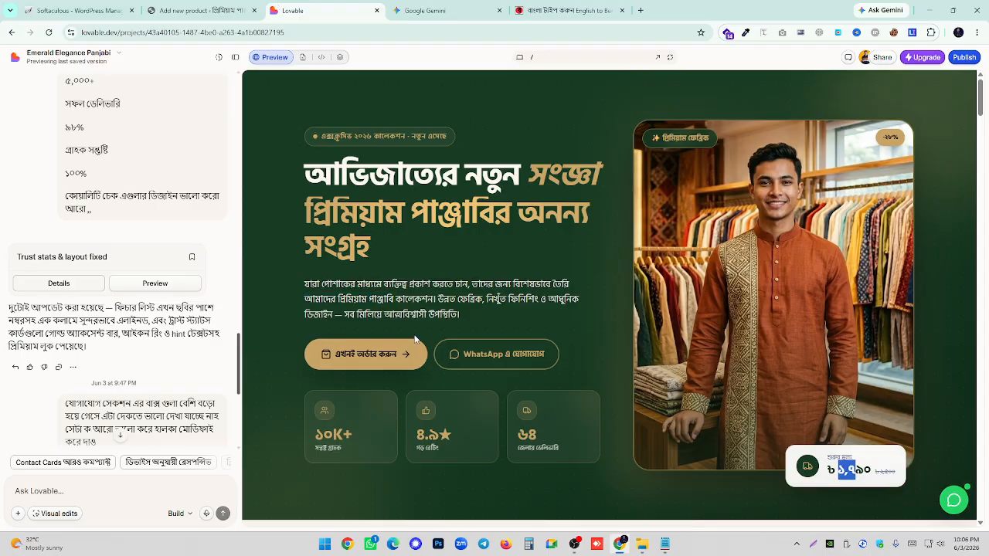
pyautogui.click(224, 10)
pyautogui.click(341, 350)
pyautogui.write('2580')
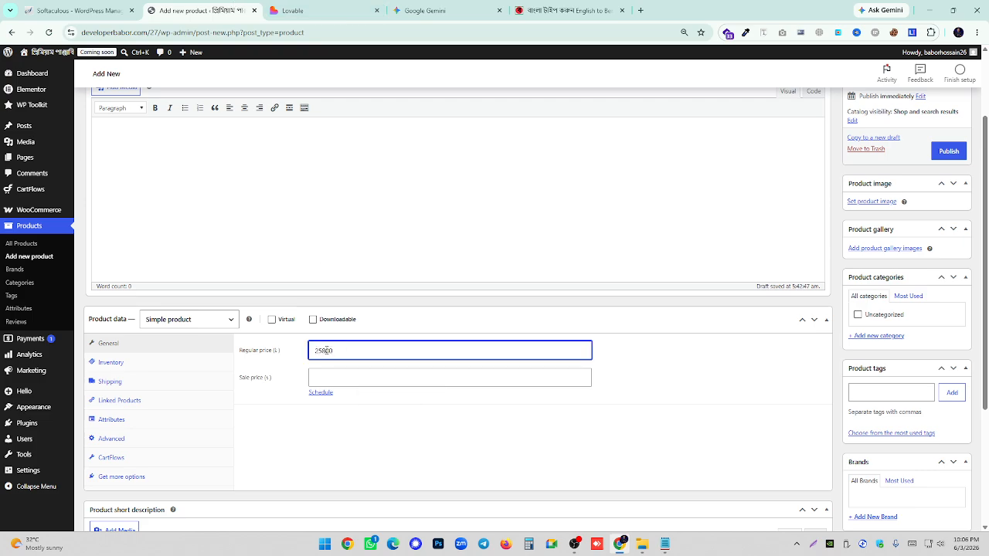
pyautogui.click(327, 377)
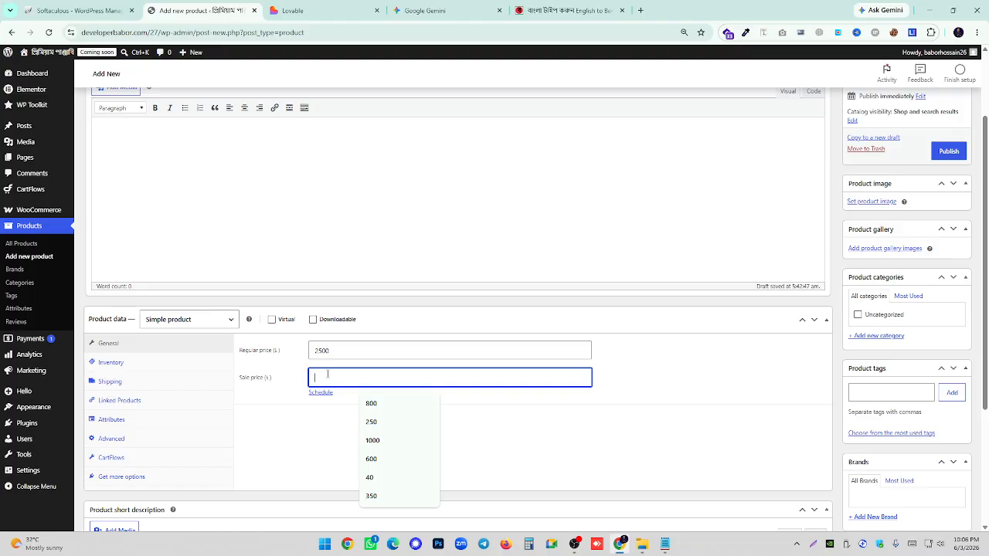
pyautogui.write('1790')
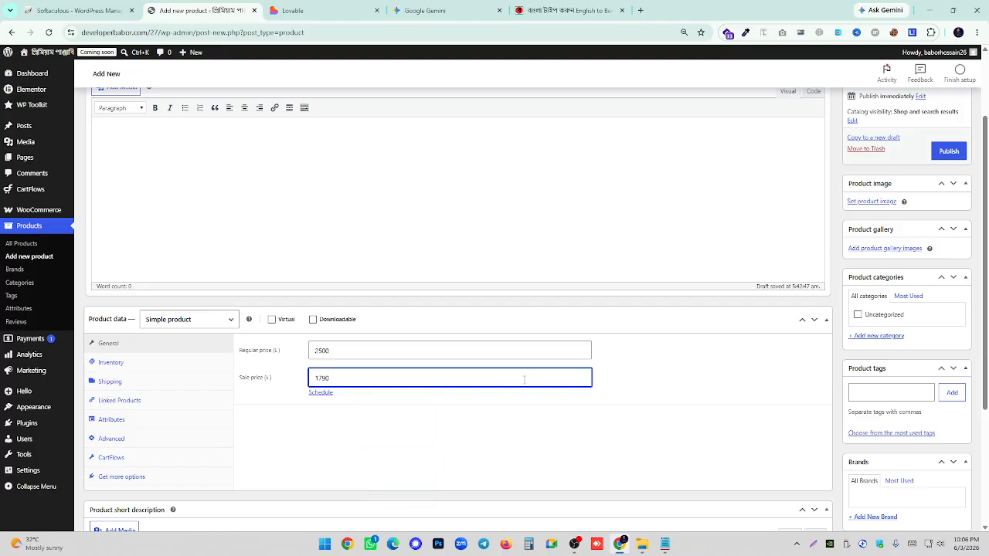
# - Set the maroon Panjabi photo from the media library as the product image and publish the product
pyautogui.click(871, 202)
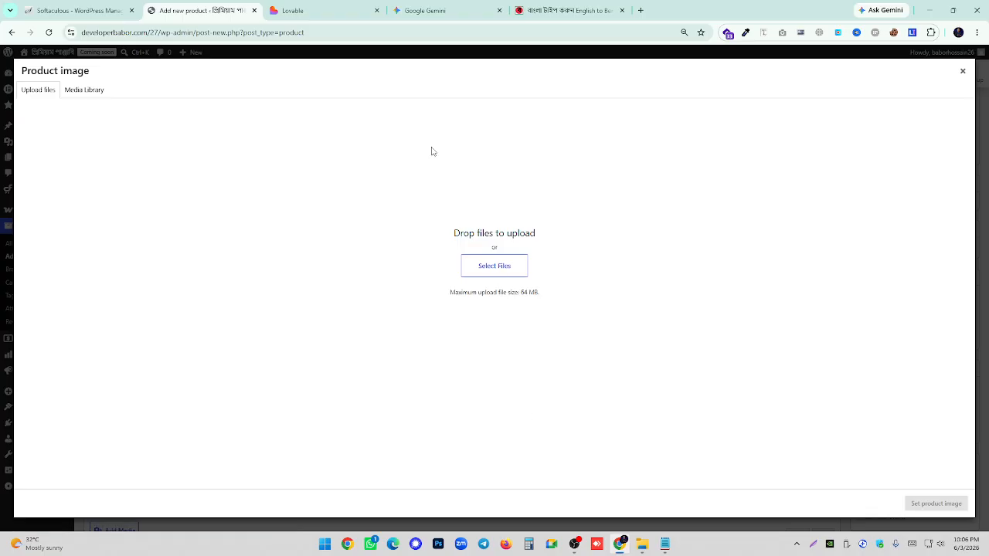
pyautogui.click(97, 93)
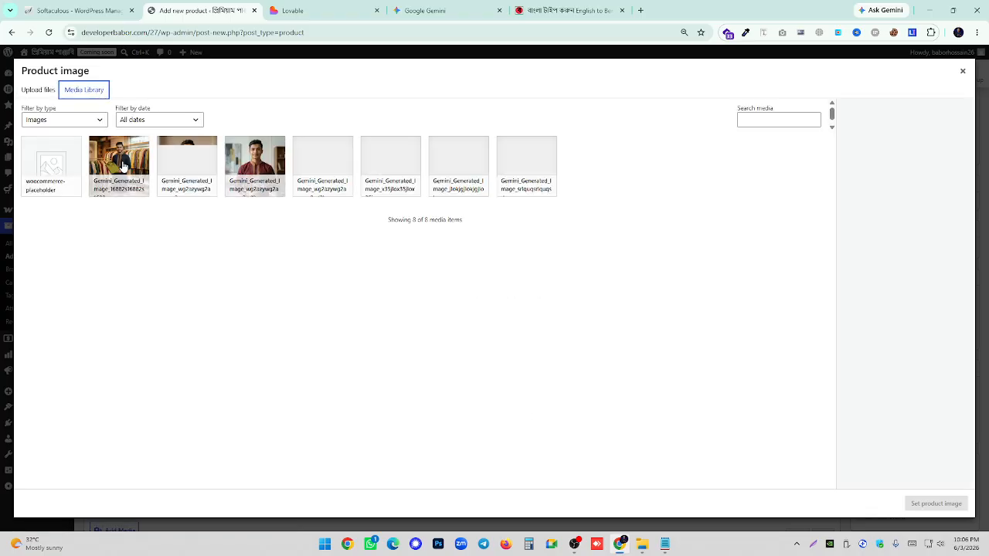
pyautogui.click(122, 166)
pyautogui.click(255, 164)
pyautogui.click(458, 163)
pyautogui.click(384, 176)
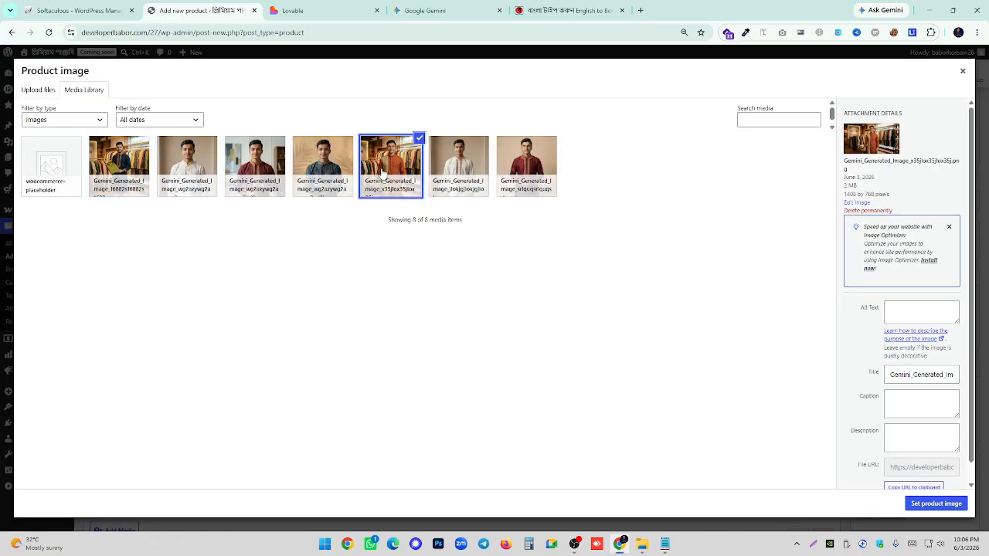
pyautogui.click(459, 171)
pyautogui.click(527, 170)
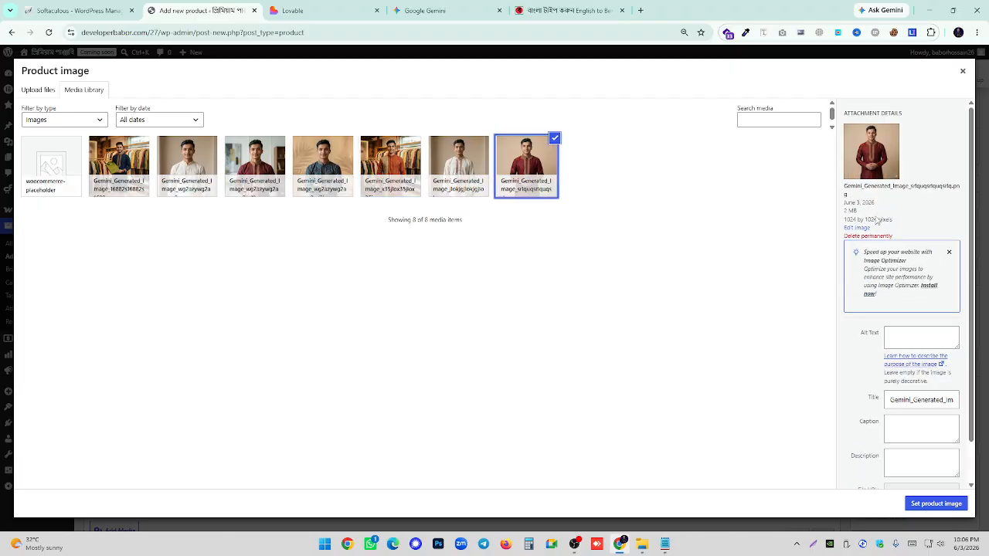
pyautogui.click(936, 504)
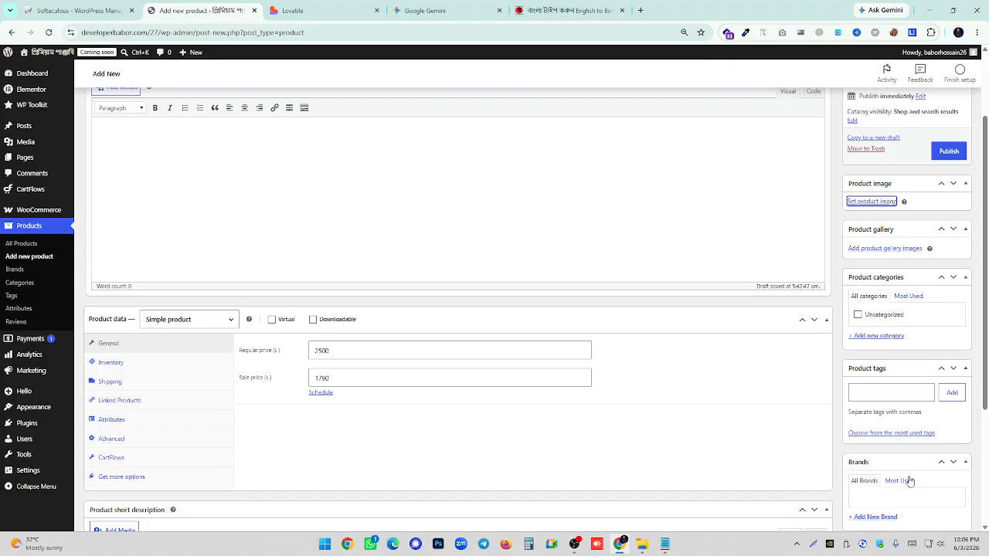
pyautogui.click(946, 152)
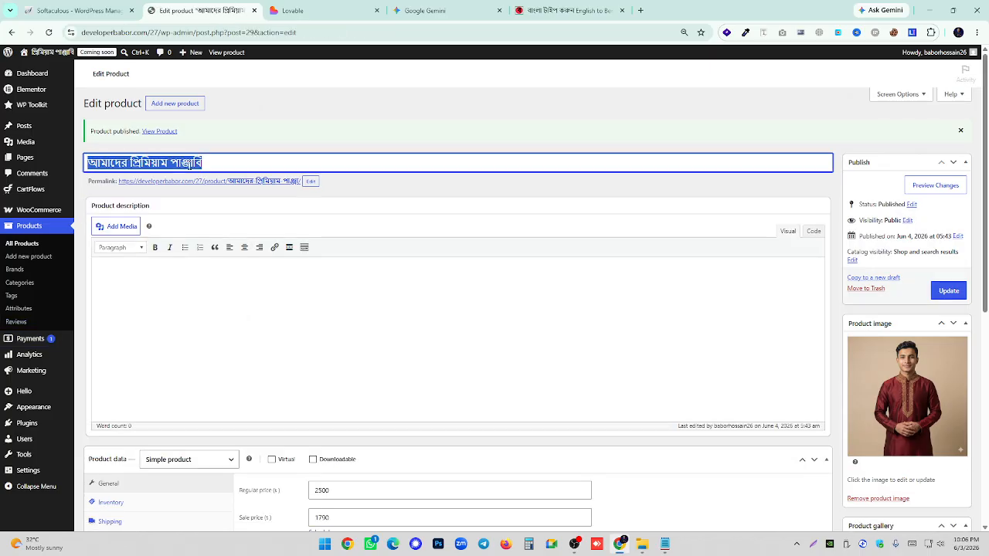
# - Copy the published product's title and start creating a new funnel in CartFlows
pyautogui.rightClick(185, 169)
pyautogui.click(223, 231)
pyautogui.click(209, 160)
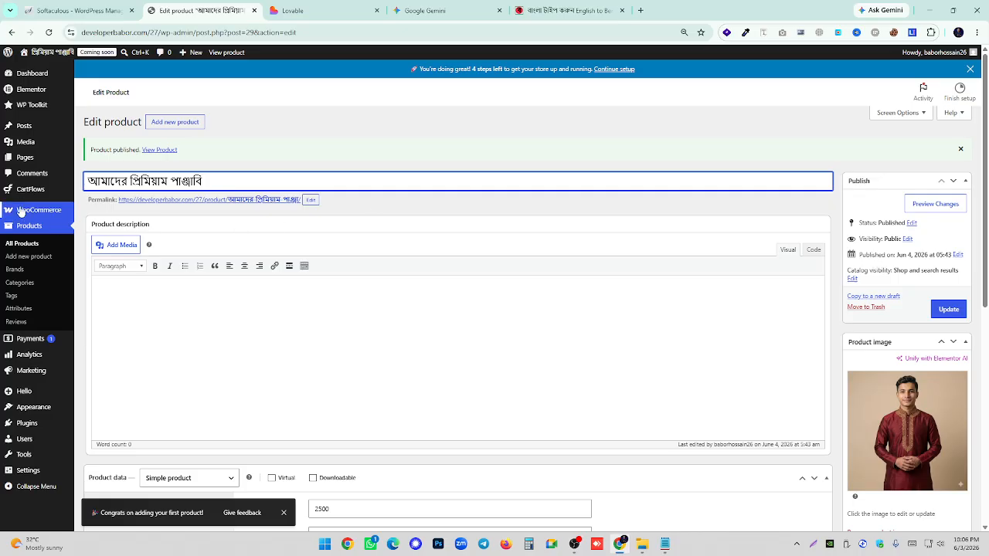
pyautogui.moveTo(25, 194)
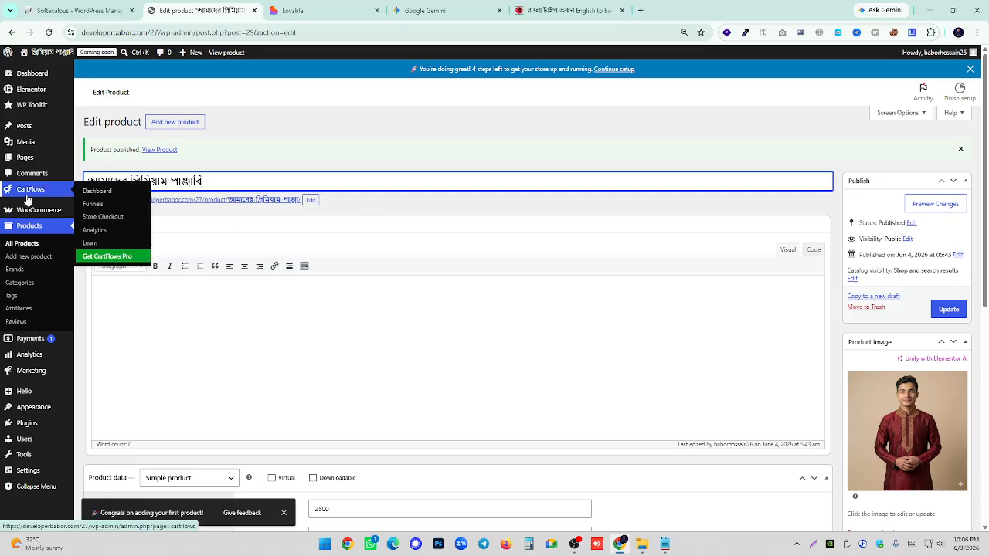
pyautogui.click(102, 207)
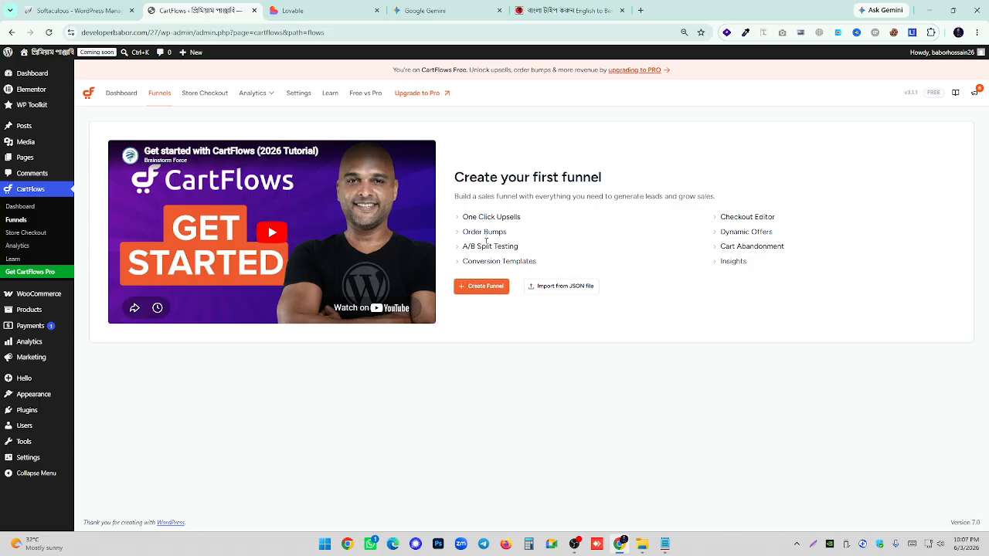
pyautogui.click(487, 295)
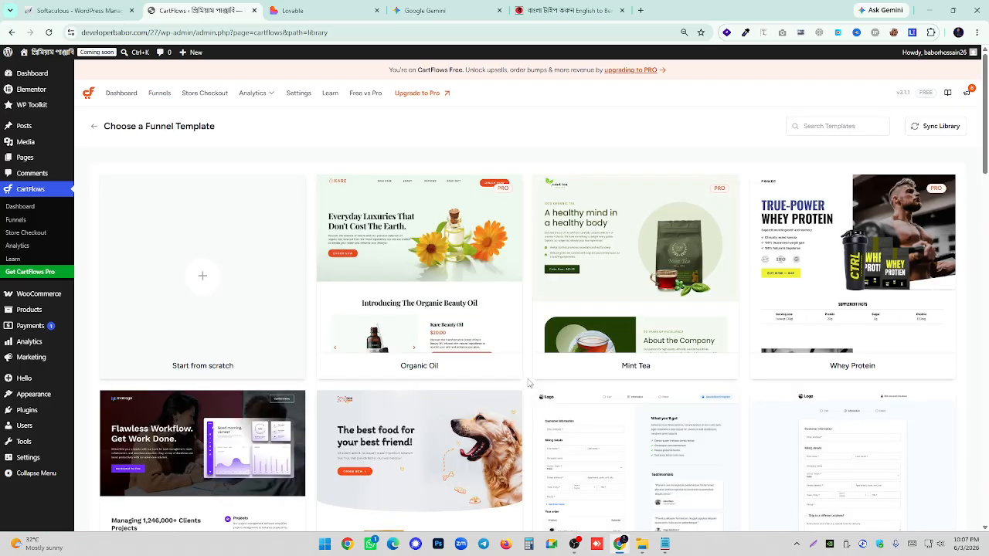
# - Browse the funnel templates and open the preview of Store Checkout 02
pyautogui.scroll(-3, 530, 389)
pyautogui.scroll(-4, 530, 389)
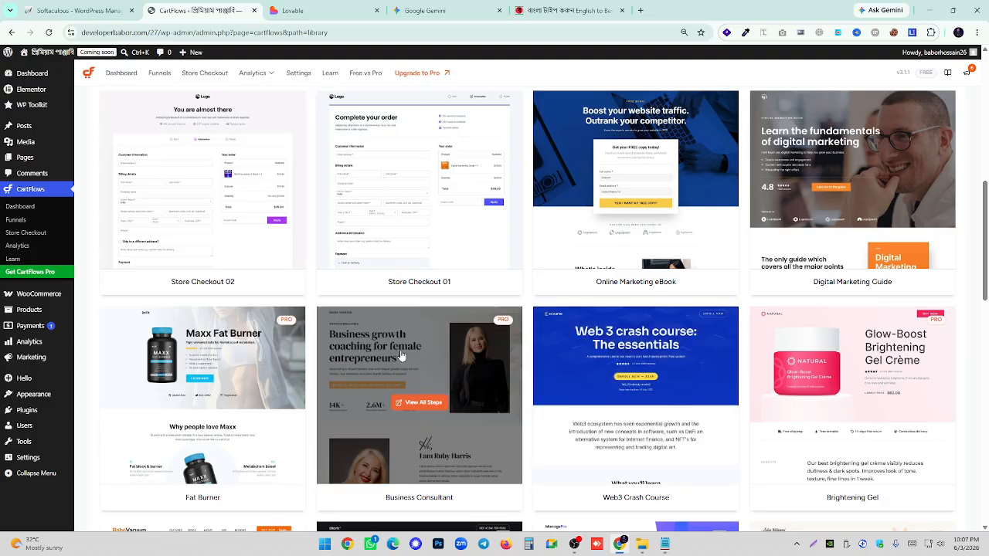
pyautogui.scroll(2, 199, 281)
pyautogui.click(199, 281)
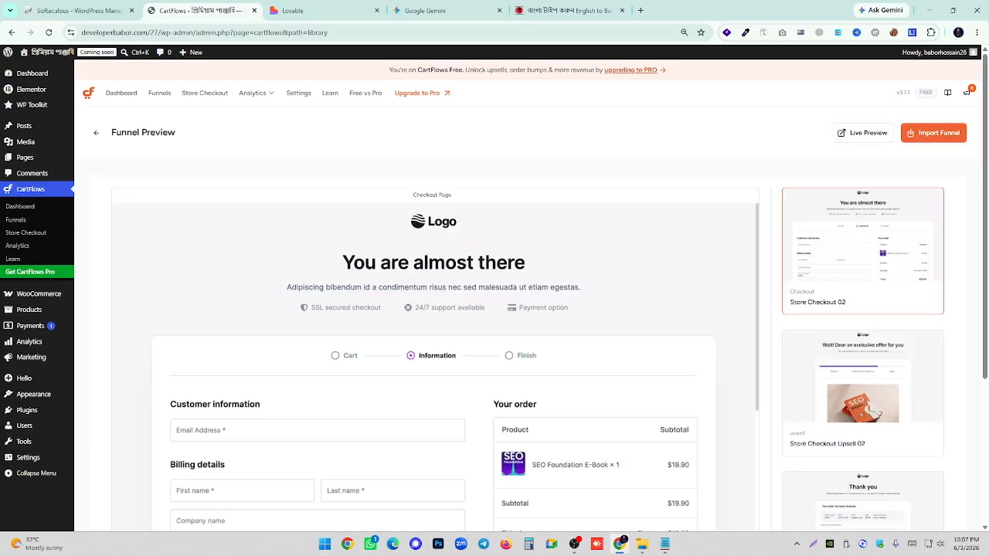
# - Import the Store Checkout 02 funnel with the name "প্রিমিয়াম পাঞ্জাবি" and close the naming dialog
pyautogui.click(940, 132)
pyautogui.click(461, 292)
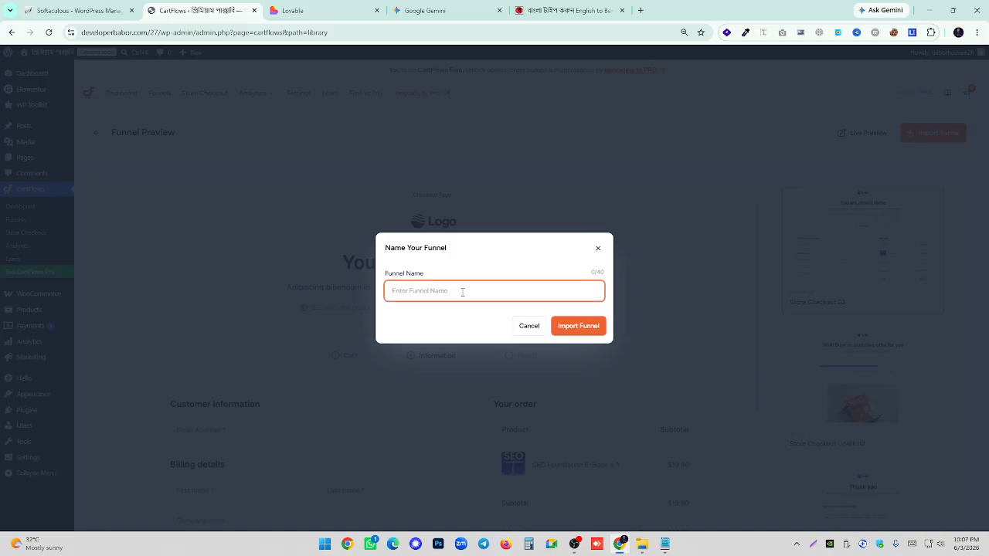
pyautogui.hotkey('ctrl', 'v')
pyautogui.doubleClick(405, 290)
pyautogui.press('BackSpace')
pyautogui.click(589, 333)
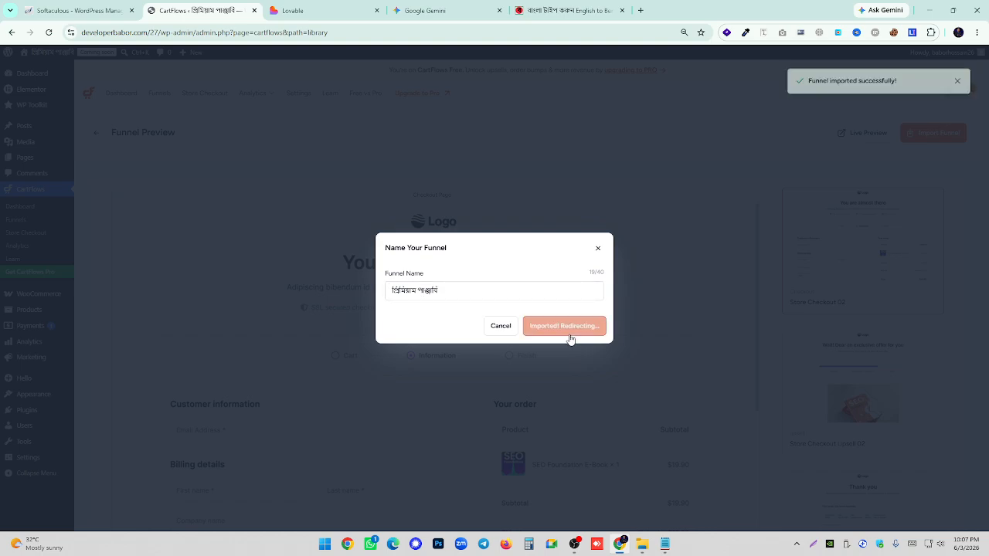
pyautogui.click(597, 249)
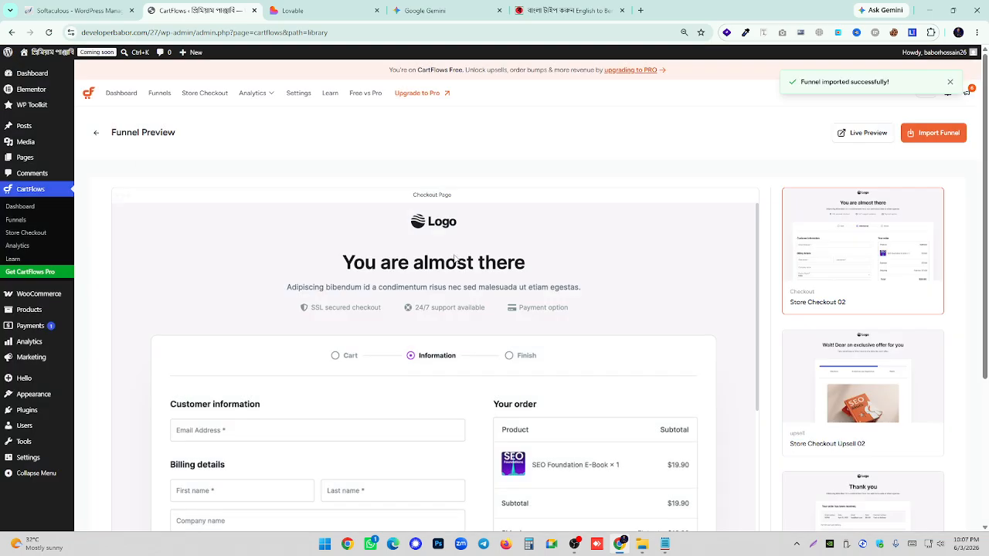
# - Return to the list of funnels and dismiss the CartFlows recommendation survey
pyautogui.click(158, 95)
pyautogui.rightClick(473, 137)
pyautogui.click(502, 175)
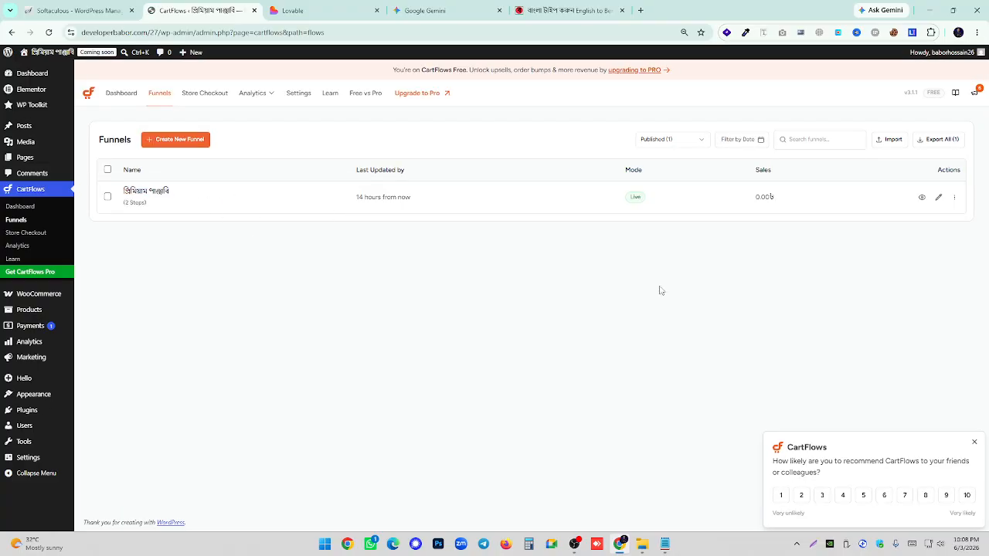
pyautogui.click(974, 443)
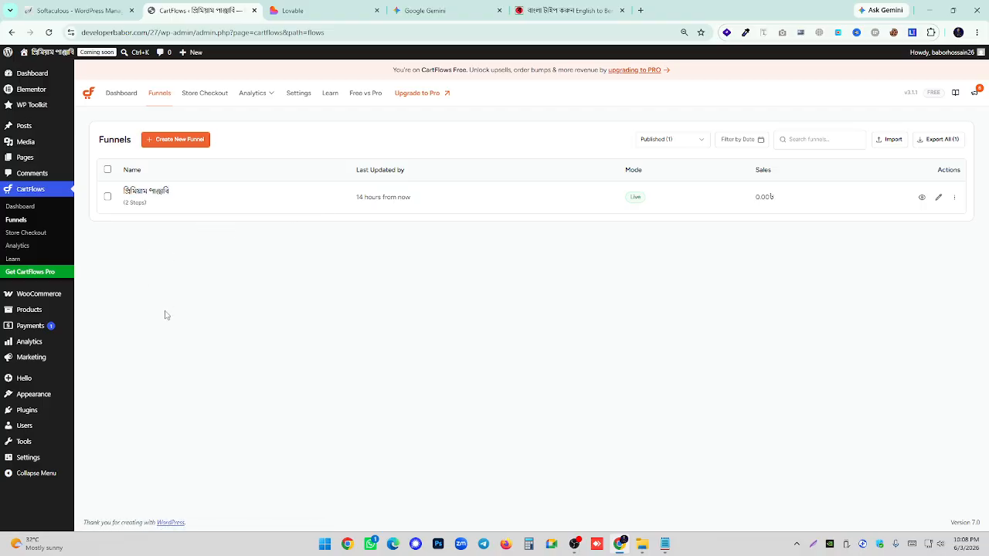
# - Assign the product "আমাদের প্রিমিয়াম পাঞ্জাবি" to the funnel's Store Checkout 02 step and save the settings
pyautogui.click(152, 200)
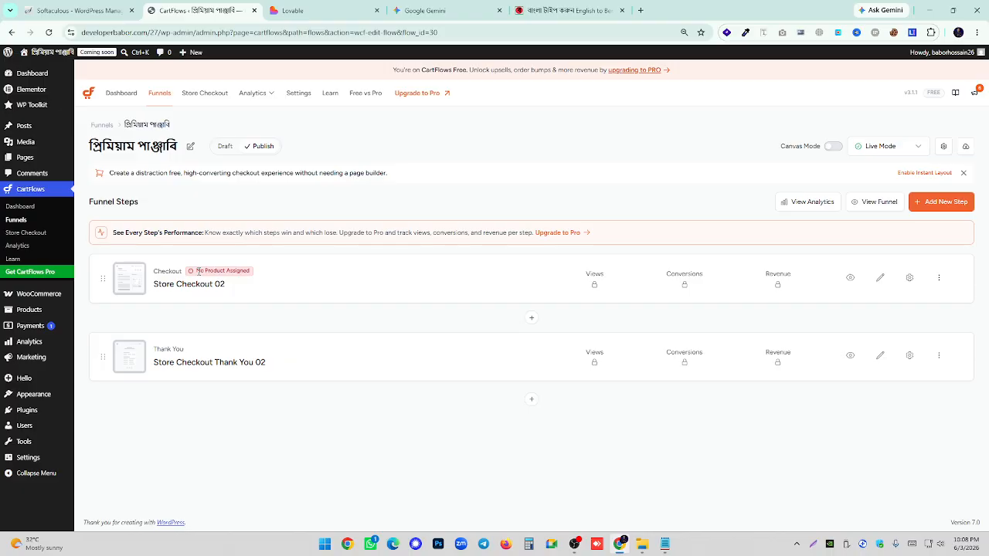
pyautogui.click(910, 279)
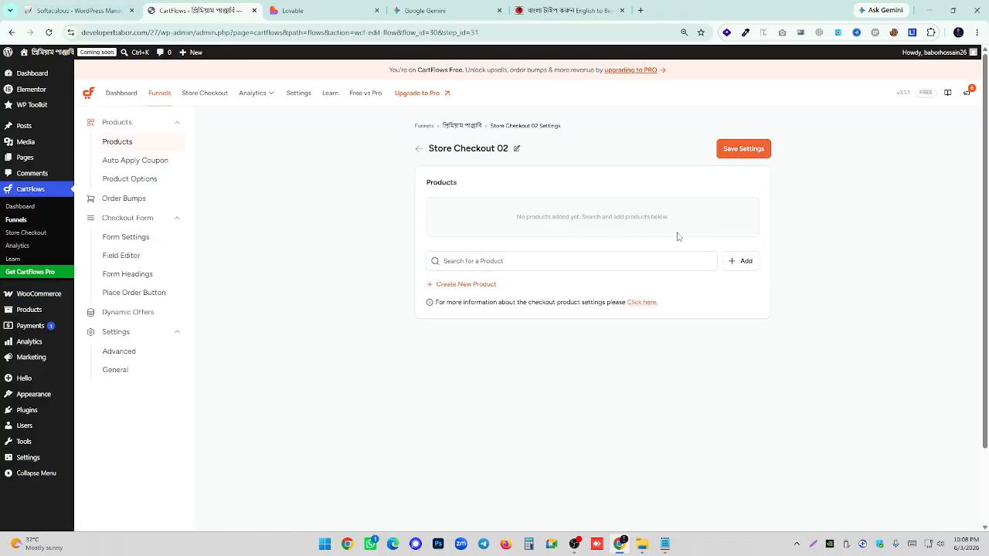
pyautogui.click(486, 261)
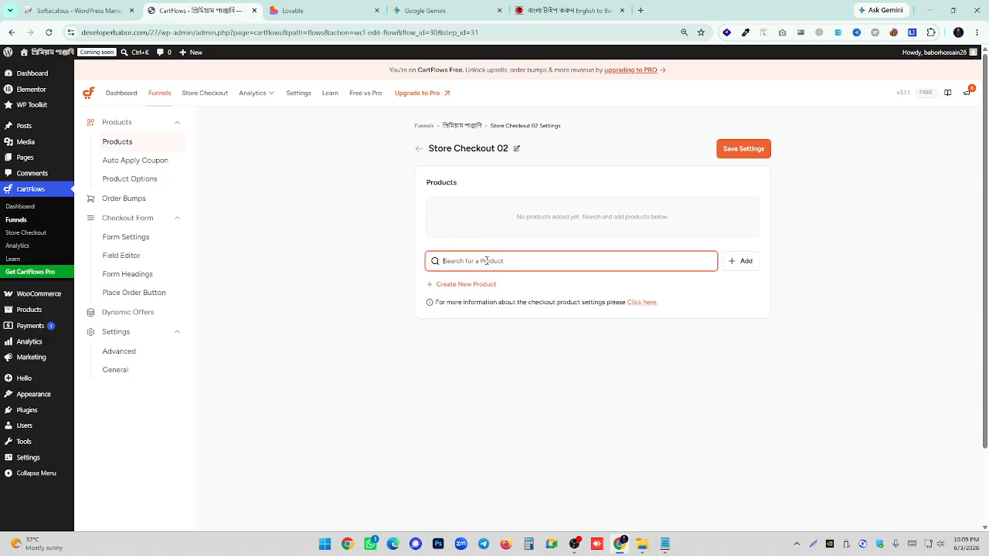
pyautogui.write('আমাদের প্রিমিয়াম পাঞ্জাবি')
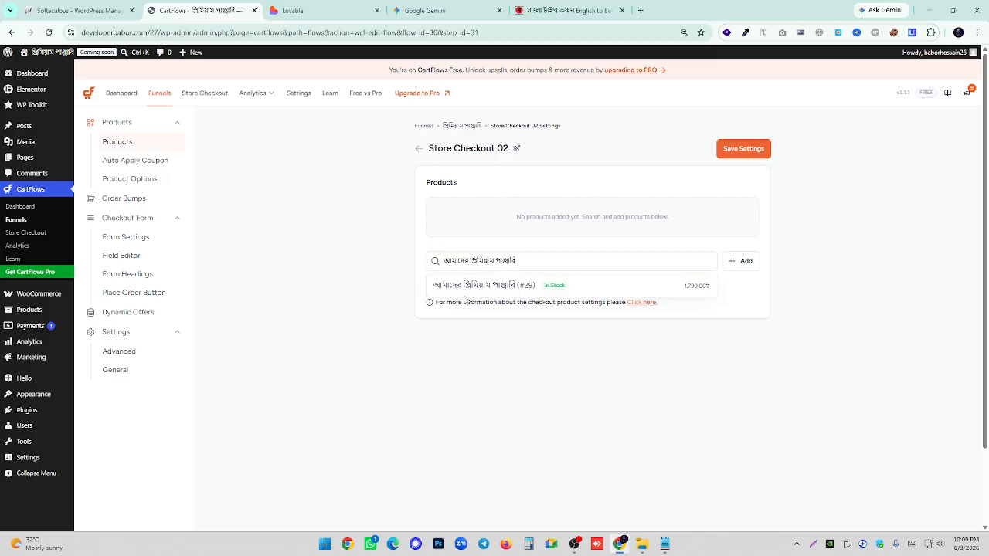
pyautogui.click(463, 290)
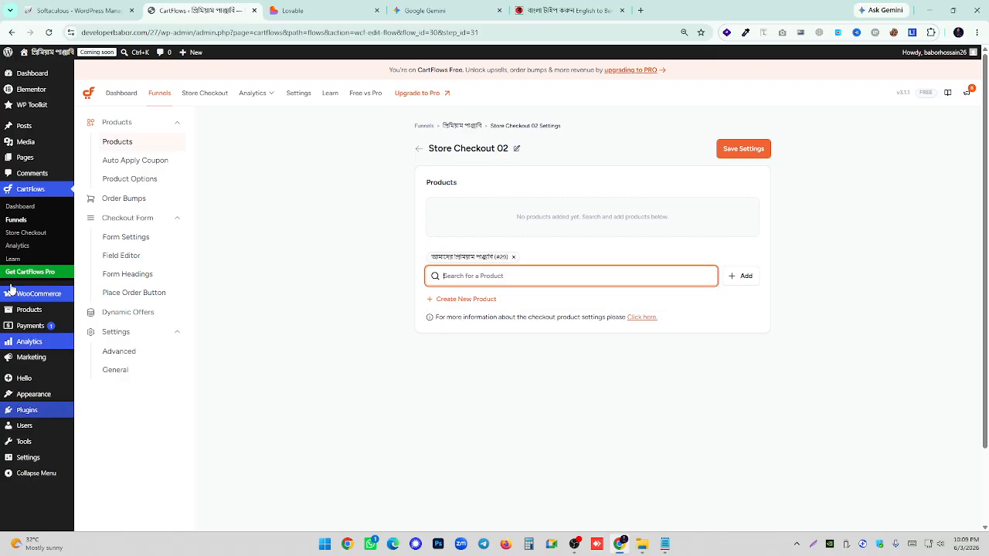
pyautogui.click(743, 276)
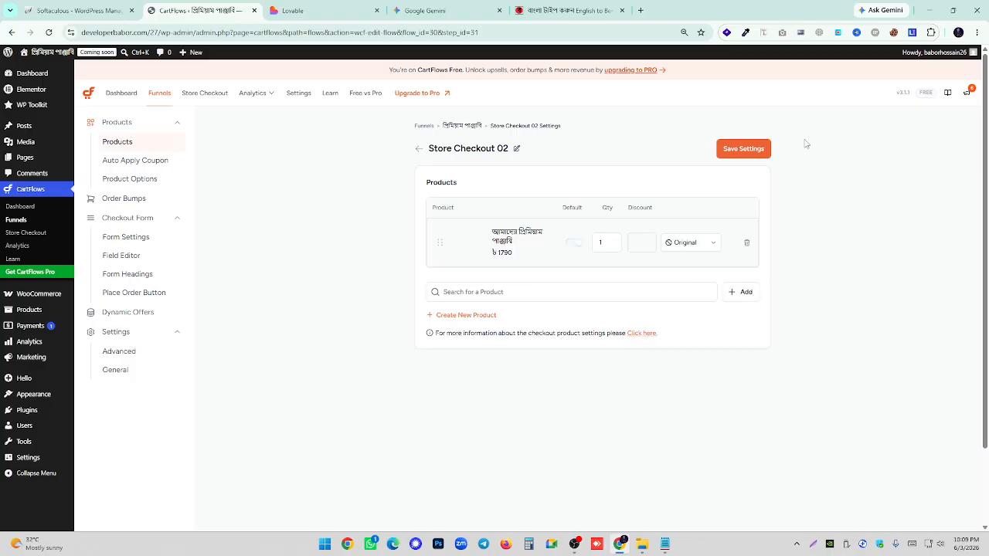
pyautogui.click(744, 150)
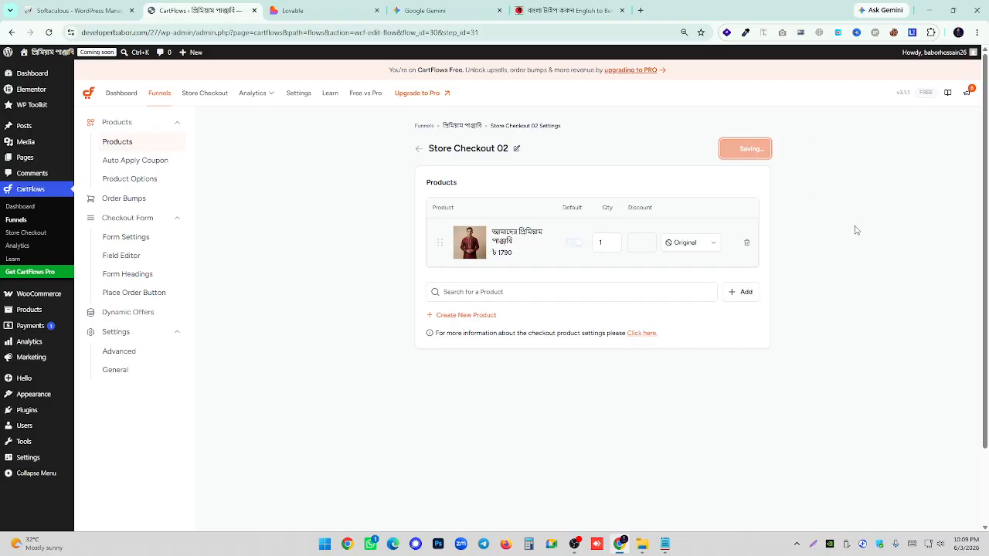
# - Return to the প্রিমিয়াম পাঞ্জাবি funnel and open its Store Checkout 02 step in the Elementor editor in a new tab
pyautogui.click(153, 97)
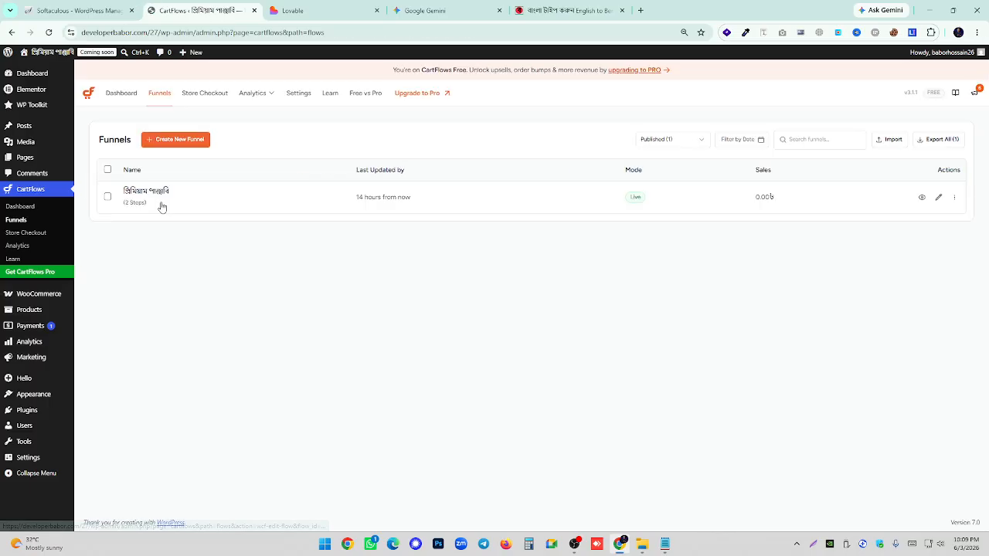
pyautogui.click(158, 194)
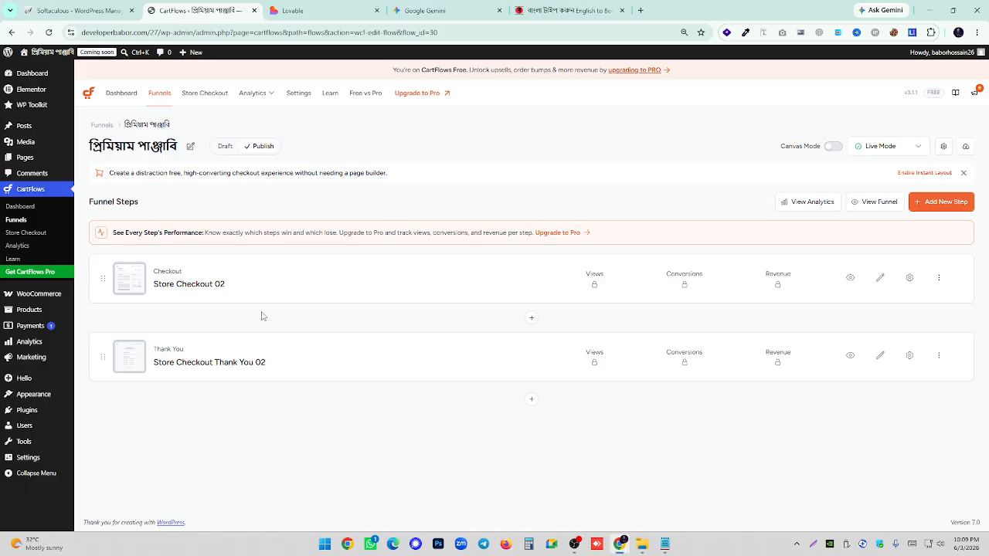
pyautogui.rightClick(198, 285)
pyautogui.click(247, 296)
pyautogui.click(305, 10)
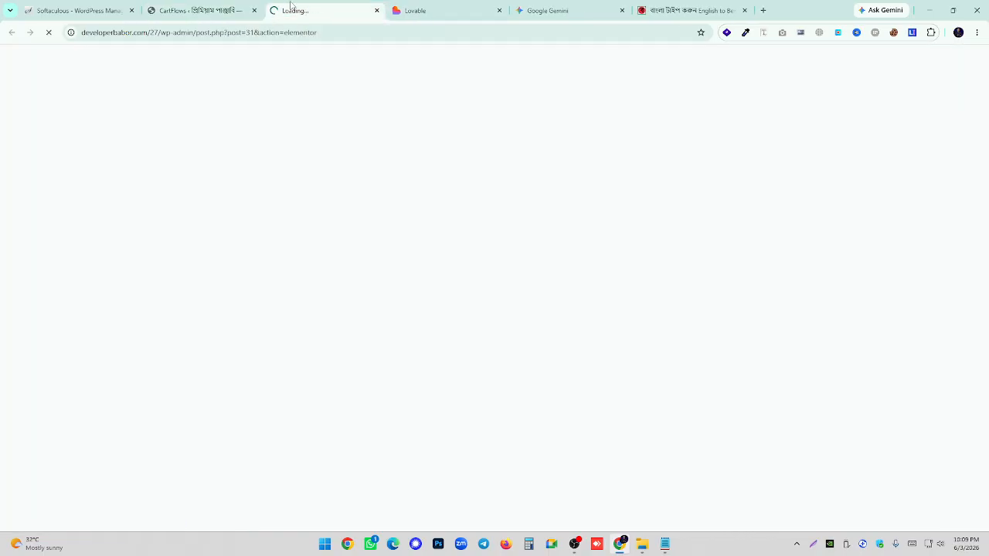
pyautogui.click(194, 7)
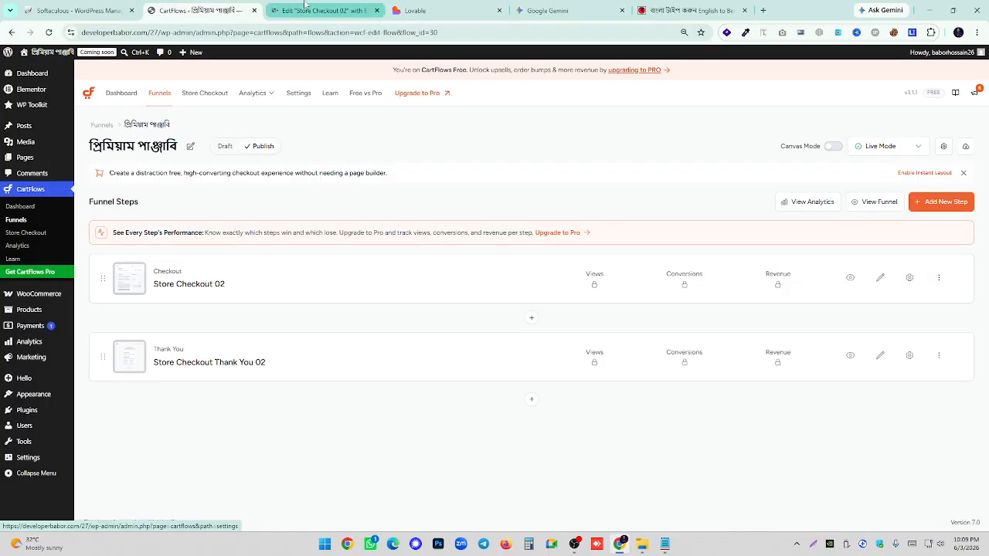
pyautogui.click(317, 10)
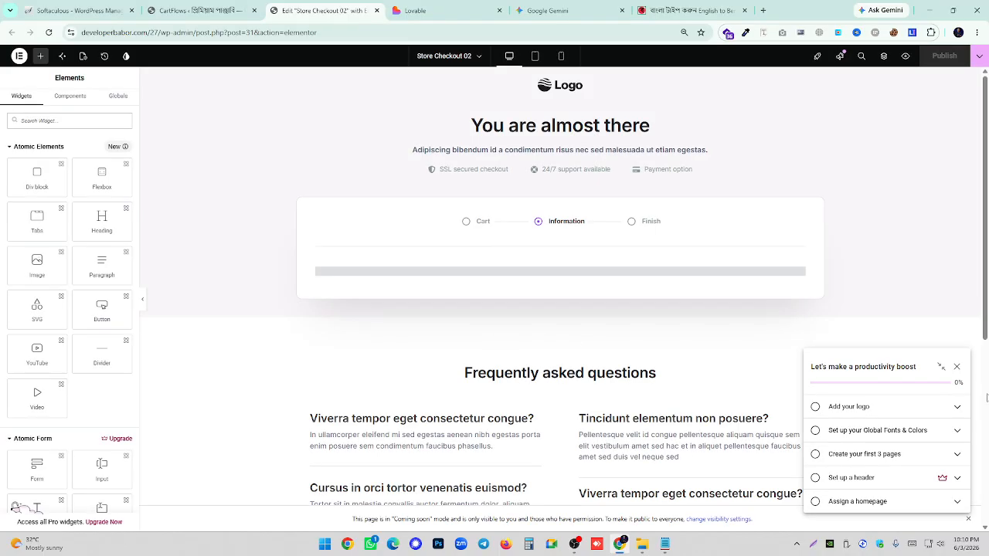
# - Dismiss the setup checklist and its tip, and remove all template sections from the Store Checkout 02 page
pyautogui.click(957, 373)
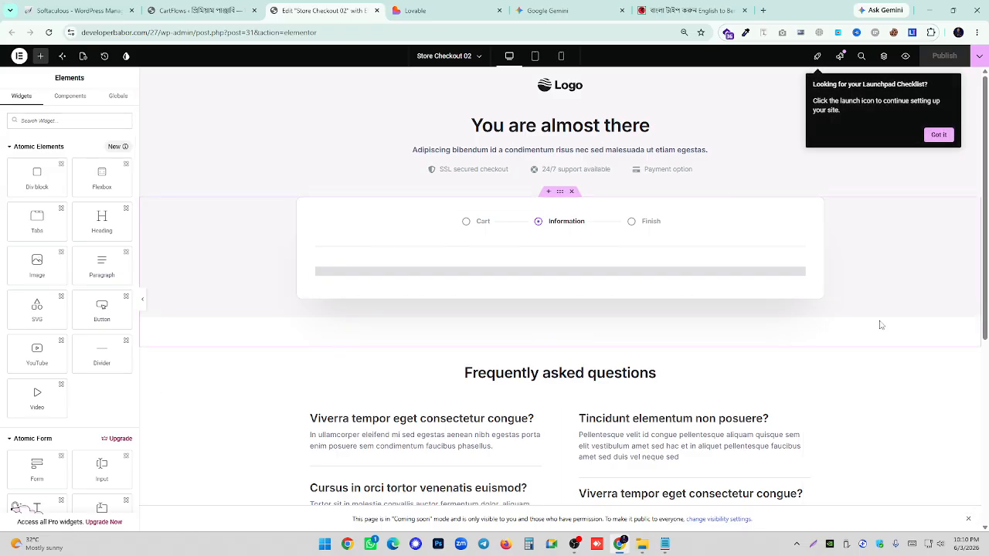
pyautogui.click(940, 143)
pyautogui.scroll(-10, 575, 93)
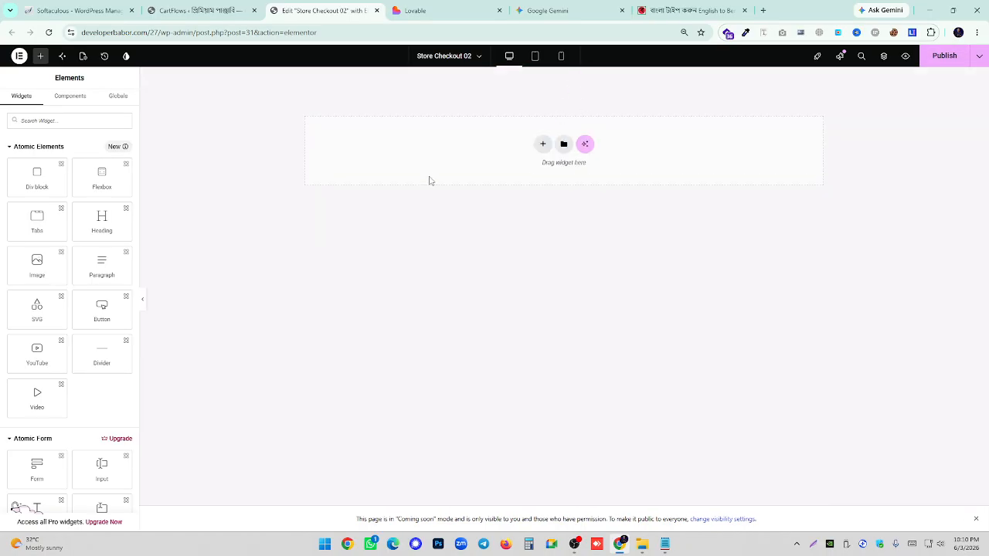
# - Set the checkout page's body background color to white, #FFFFFF, in the post settings
pyautogui.click(82, 60)
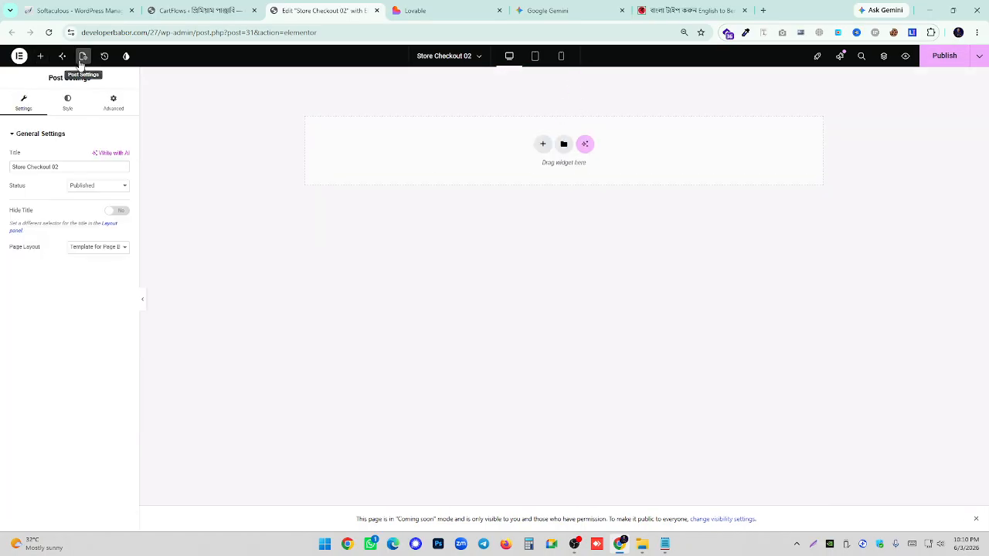
pyautogui.click(71, 104)
pyautogui.click(110, 255)
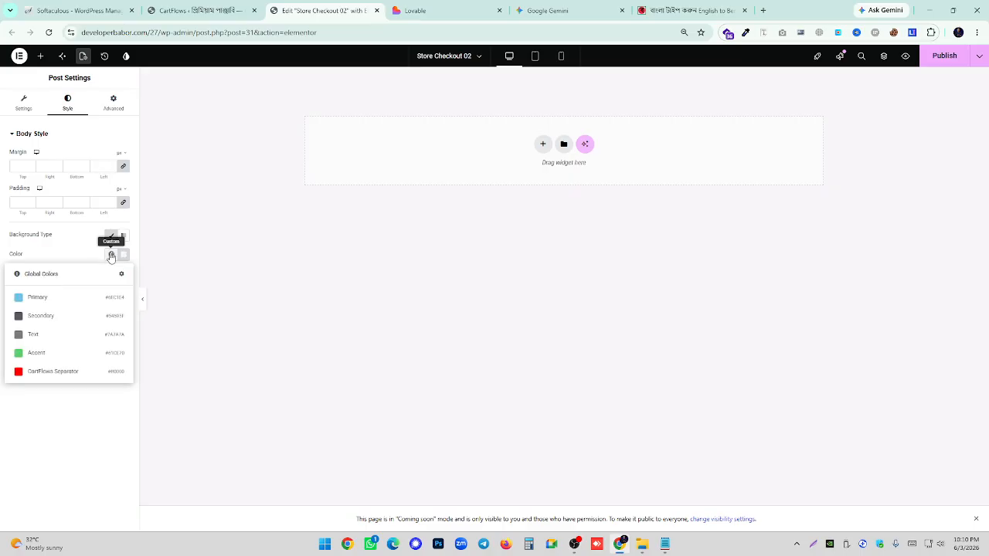
pyautogui.click(124, 254)
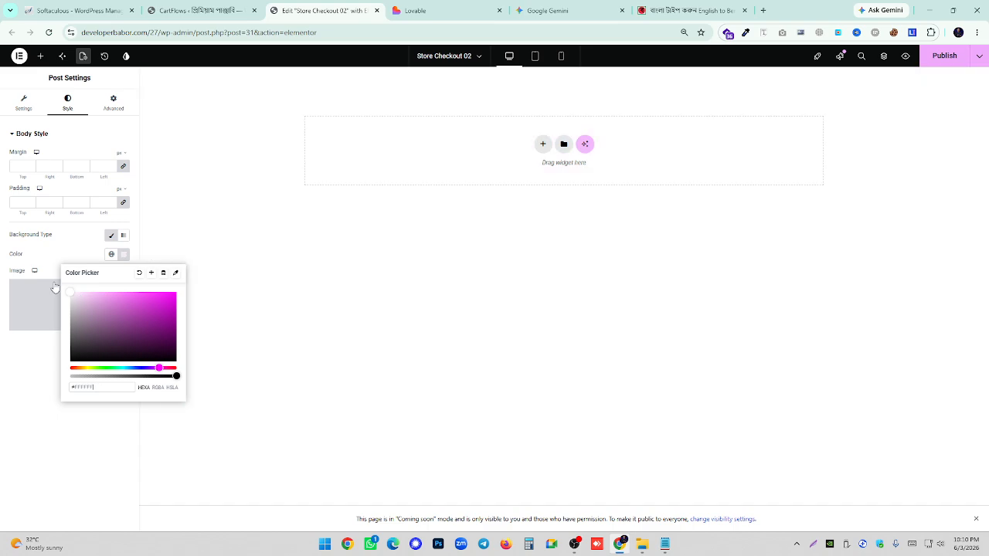
pyautogui.click(1, 249)
# - Turn on hiding the page title and set the page layout to Default
pyautogui.click(23, 102)
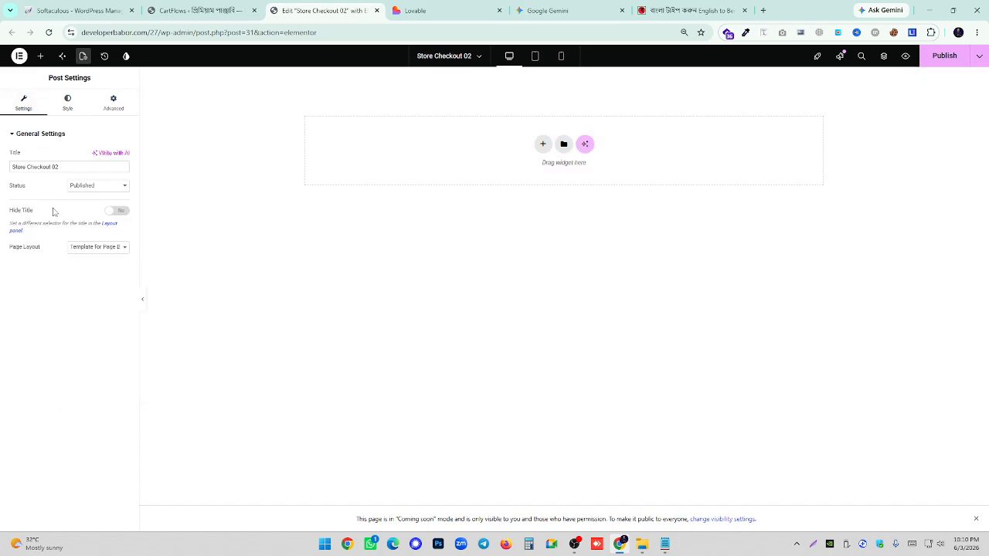
pyautogui.click(124, 214)
pyautogui.click(110, 248)
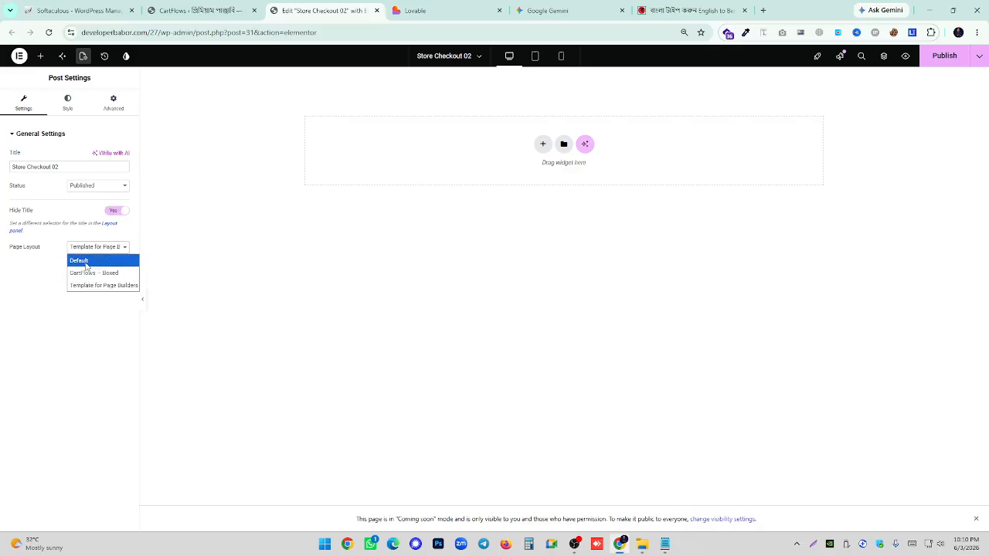
pyautogui.click(86, 262)
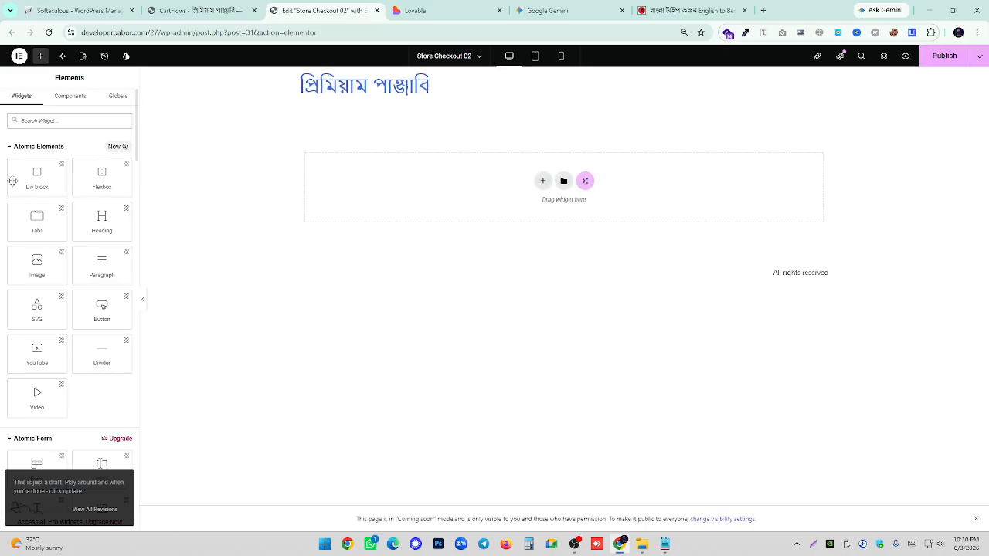
# - Set the page layout to Template for Page Builders with the title hidden, and publish the checkout page
pyautogui.click(82, 56)
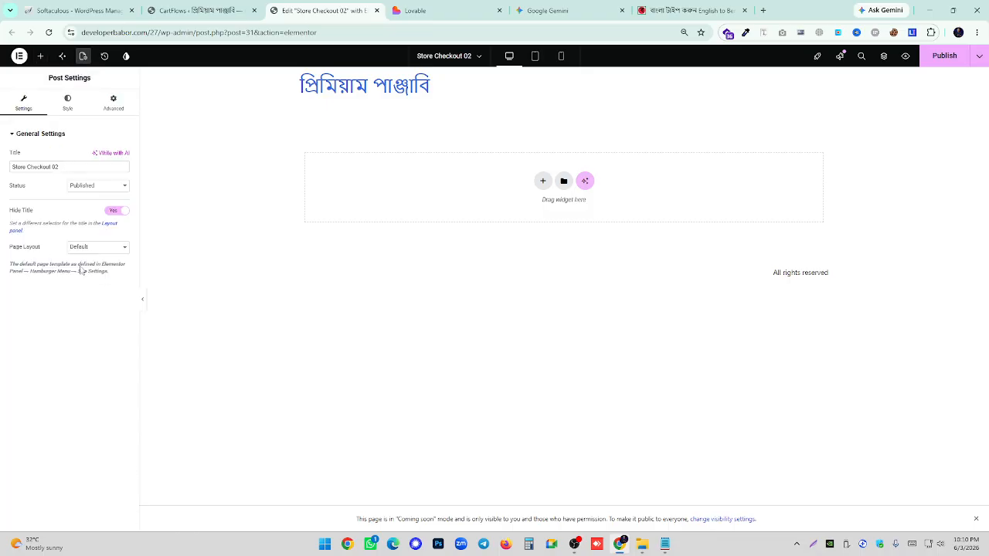
pyautogui.click(114, 211)
pyautogui.click(114, 212)
pyautogui.click(80, 249)
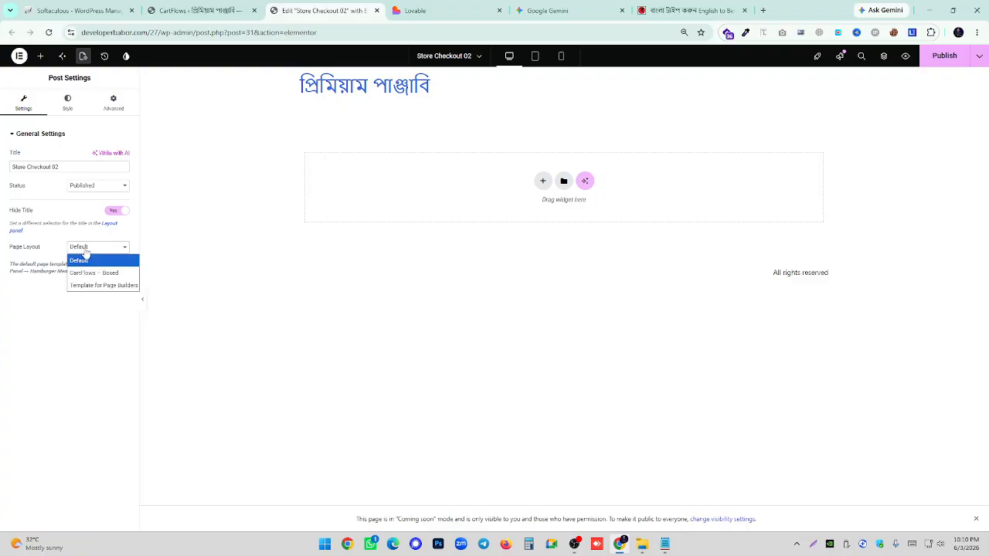
pyautogui.click(89, 286)
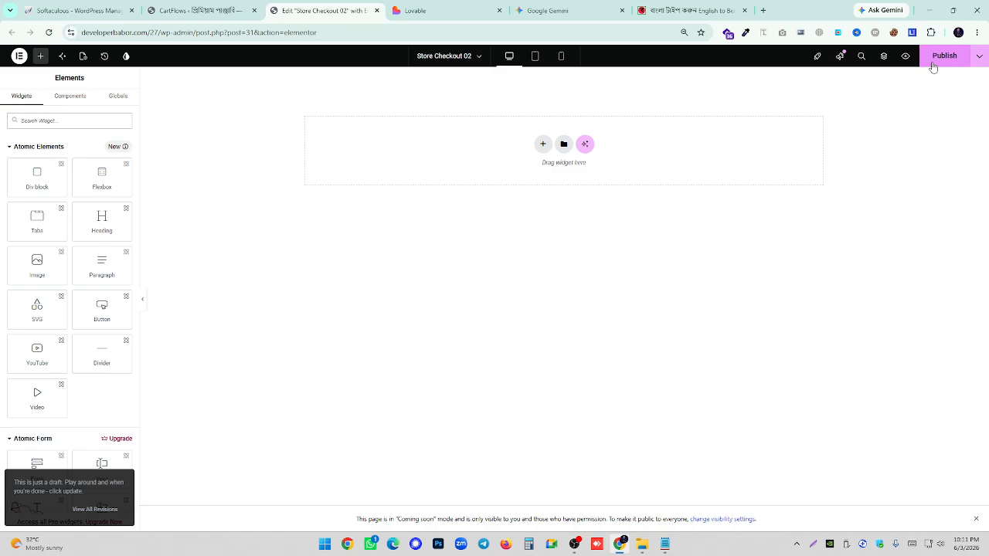
pyautogui.click(930, 64)
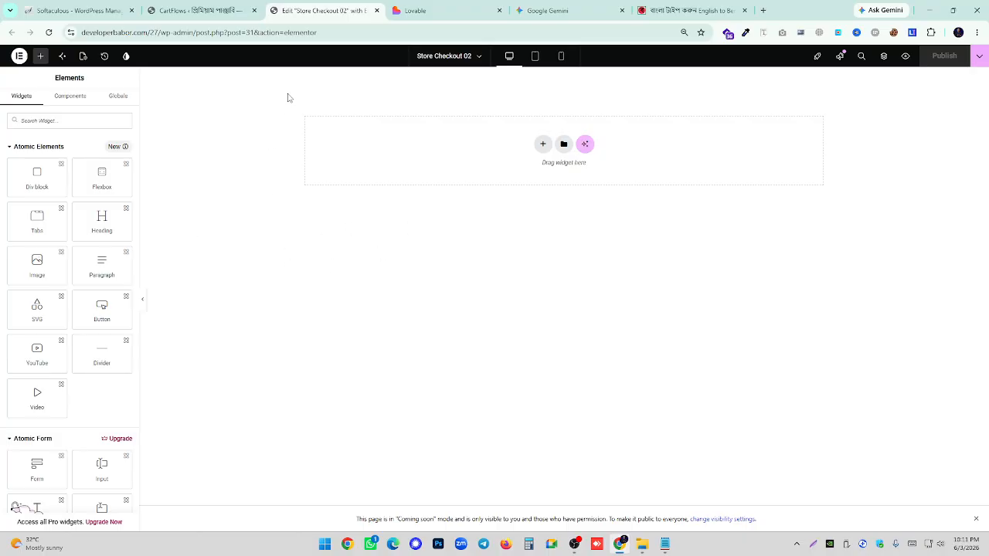
# - Collapse the Atomic Elements, Atomic Form and Custom Widget groups in the widget list
pyautogui.click(20, 151)
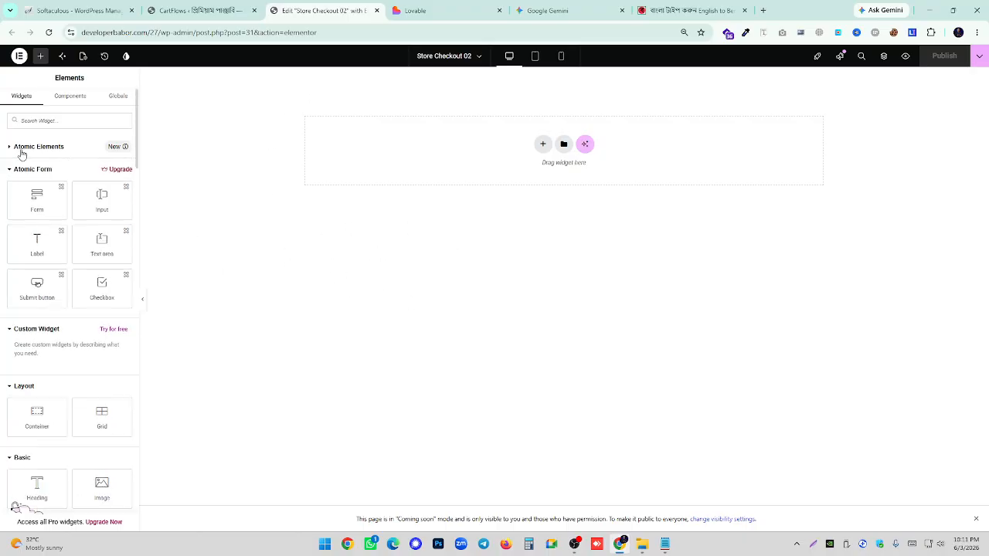
pyautogui.click(22, 151)
pyautogui.click(21, 149)
pyautogui.click(24, 169)
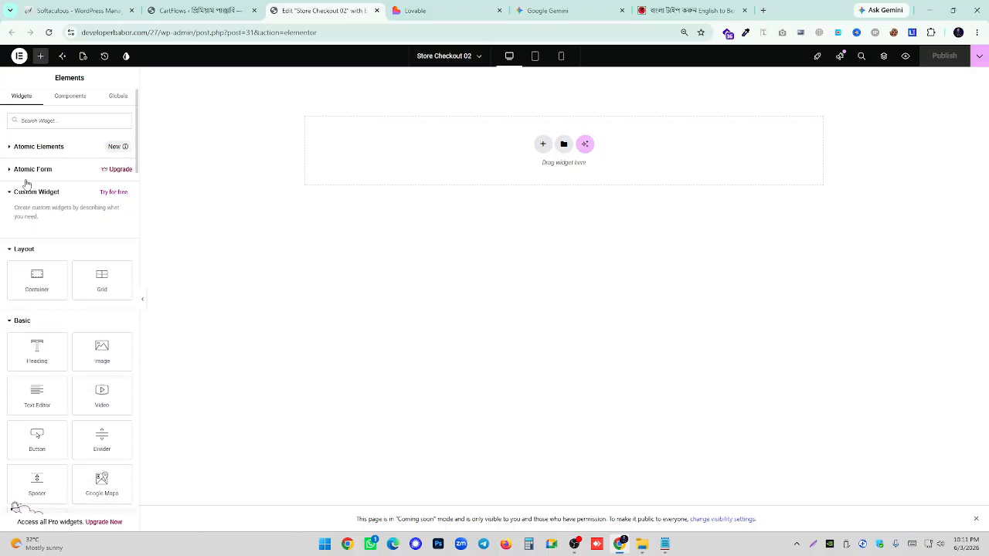
pyautogui.click(26, 193)
# - Switch to the Lovable project, review the landing page's sections, and look at its code files before returning to the preview
pyautogui.click(417, 10)
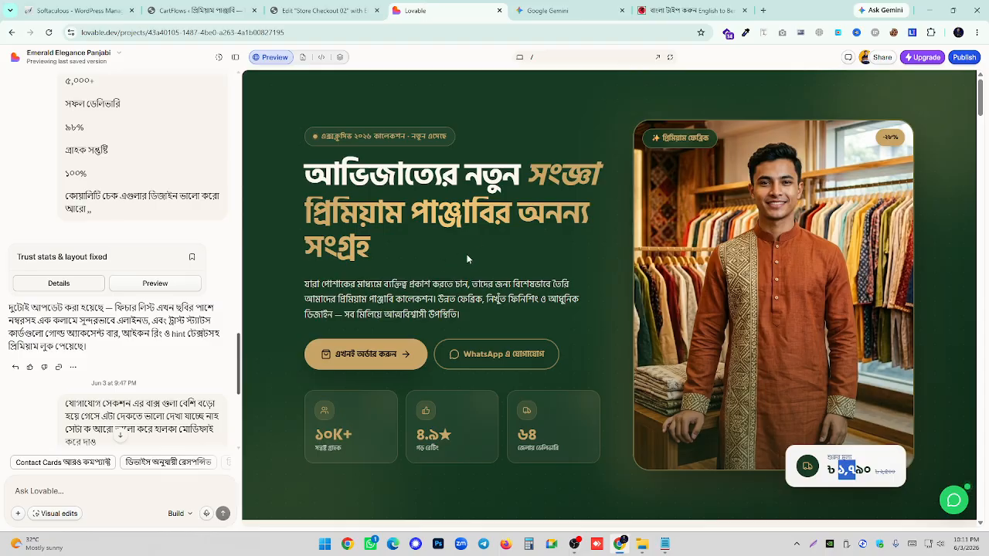
pyautogui.scroll(-10, 462, 280)
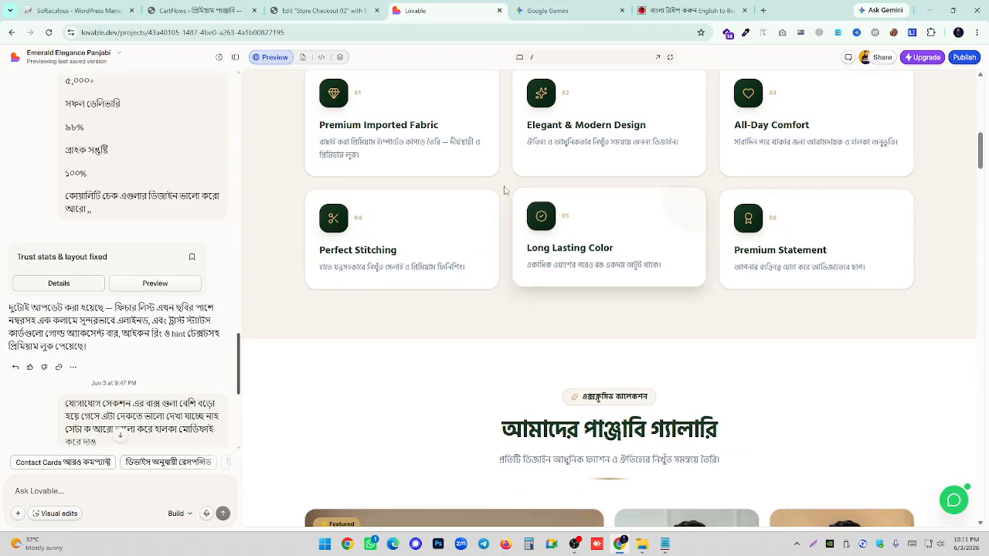
pyautogui.scroll(2, 509, 193)
pyautogui.scroll(10, 498, 185)
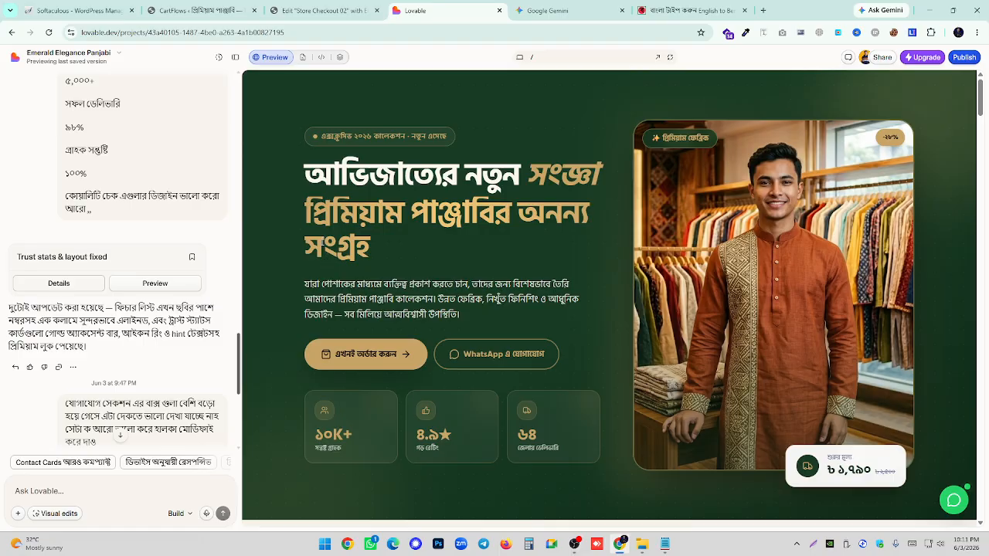
pyautogui.click(320, 57)
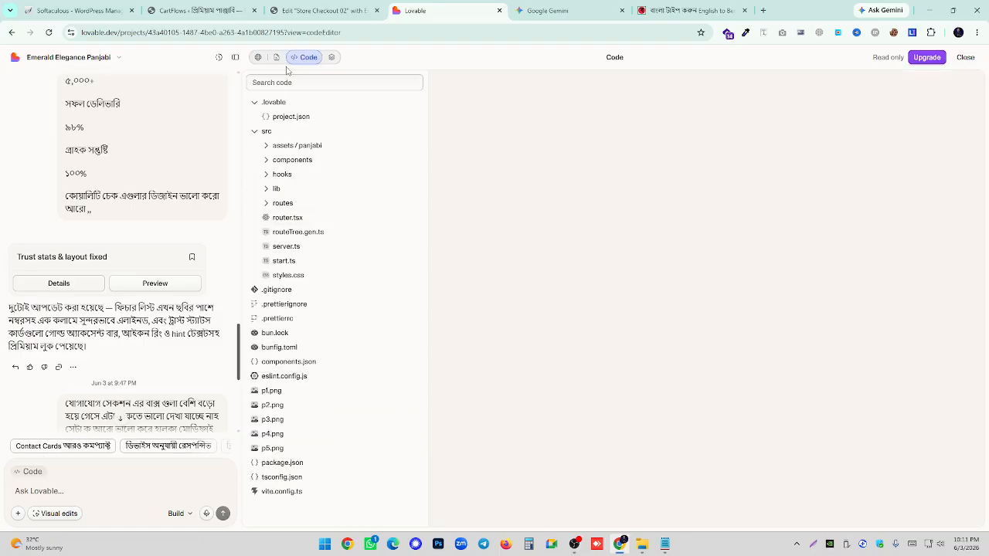
pyautogui.click(258, 58)
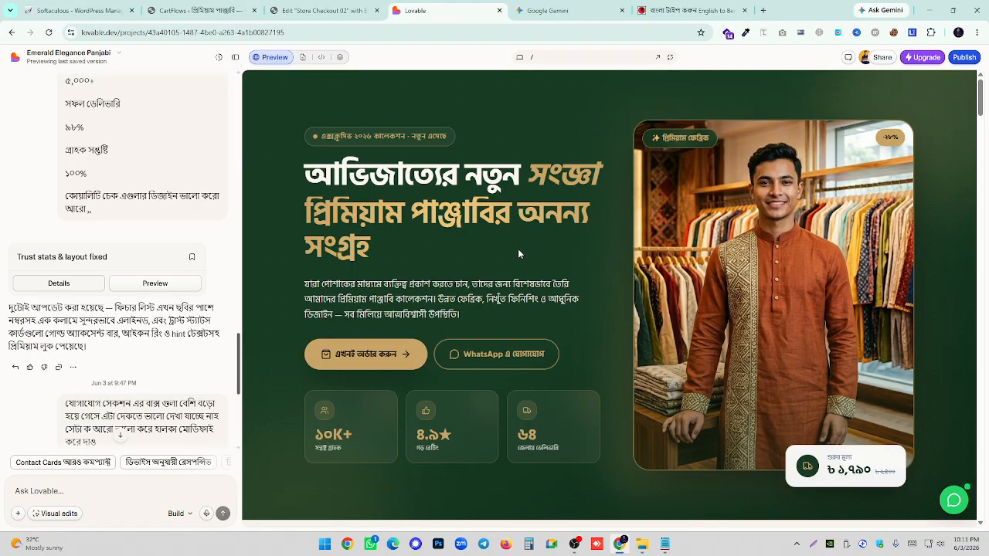
# - Hide the Lovable chat, copy a screenshot of the landing page's hero section to the clipboard, and switch to Google Gemini
pyautogui.click(235, 57)
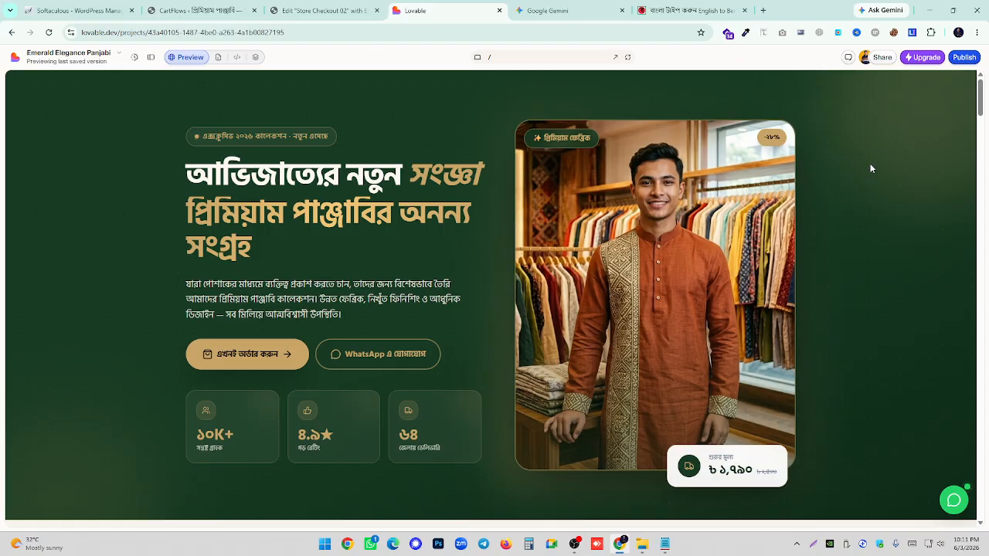
pyautogui.press('super+shift+s')
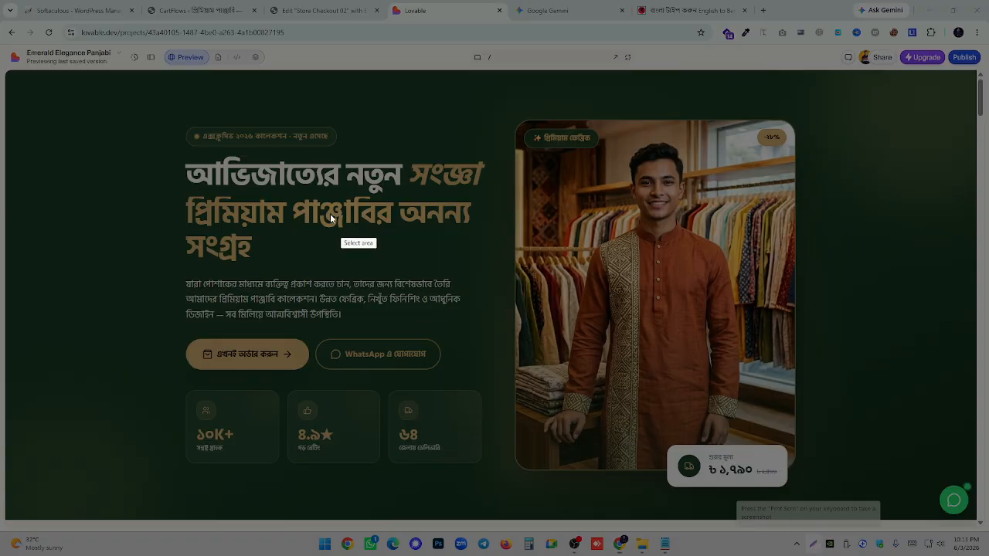
pyautogui.moveTo(7, 75); pyautogui.dragTo(936, 518)
pyautogui.click(898, 533)
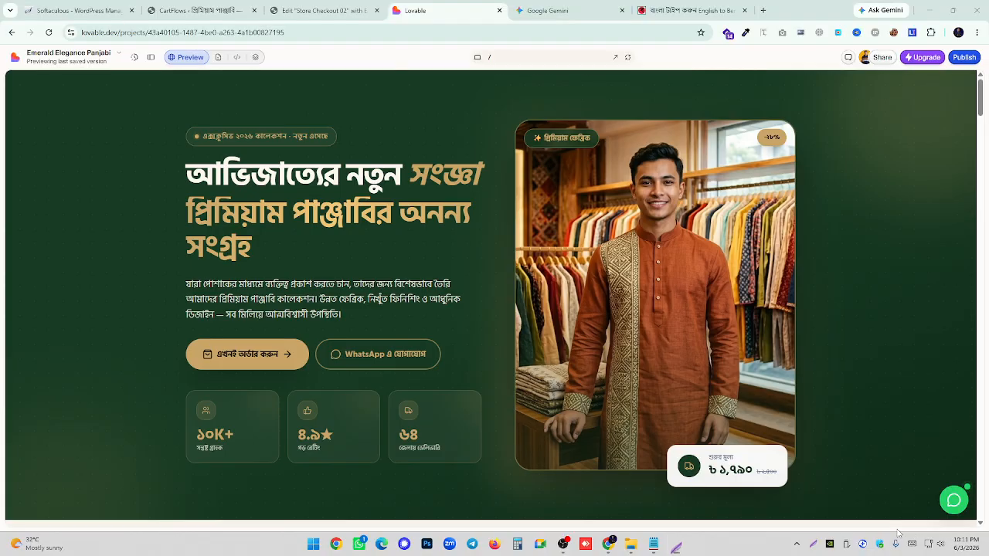
pyautogui.click(541, 10)
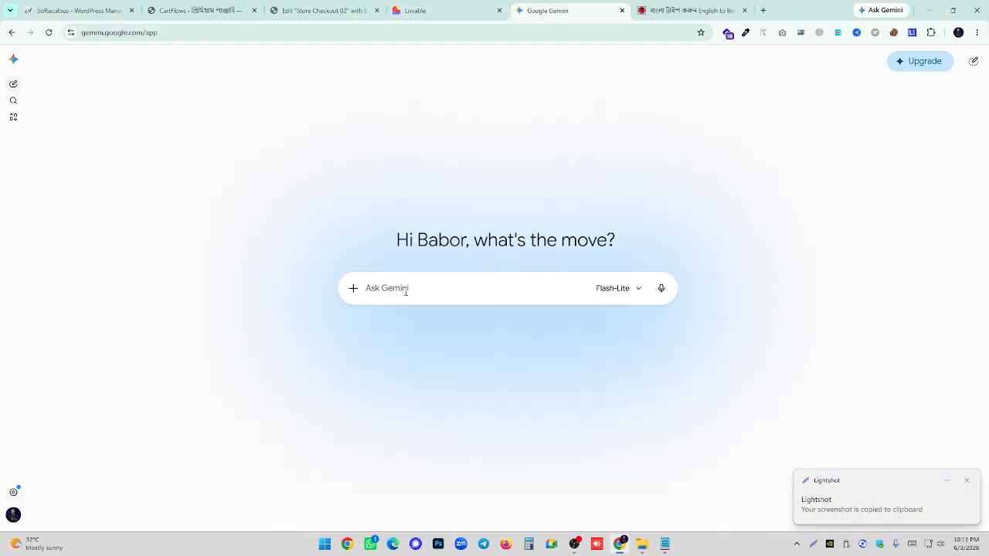
# - Attach the hero screenshot to the Gemini prompt, and copy the Bengali request to recreate the section exactly and improve its design from the Bengali typing page
pyautogui.hotkey('ctrl', 'v')
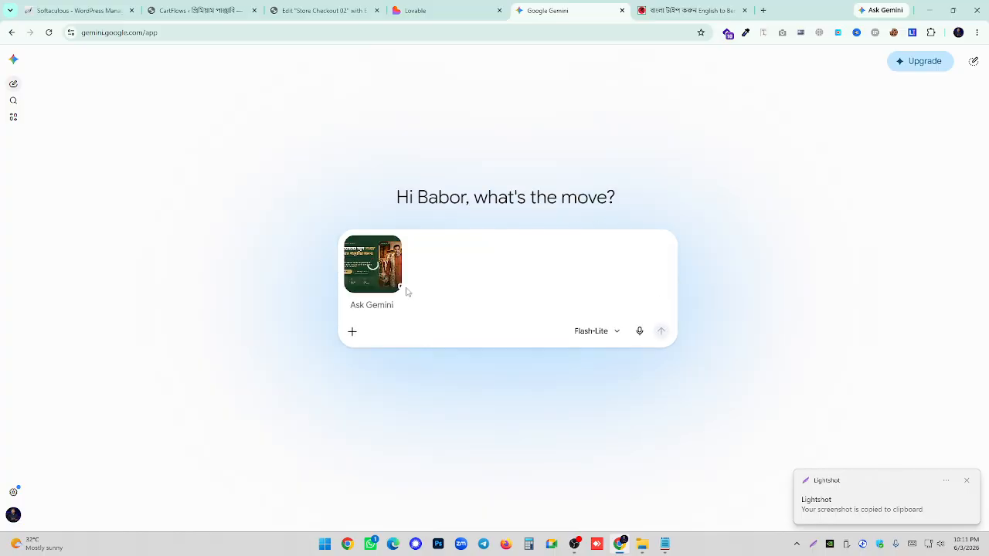
pyautogui.click(664, 11)
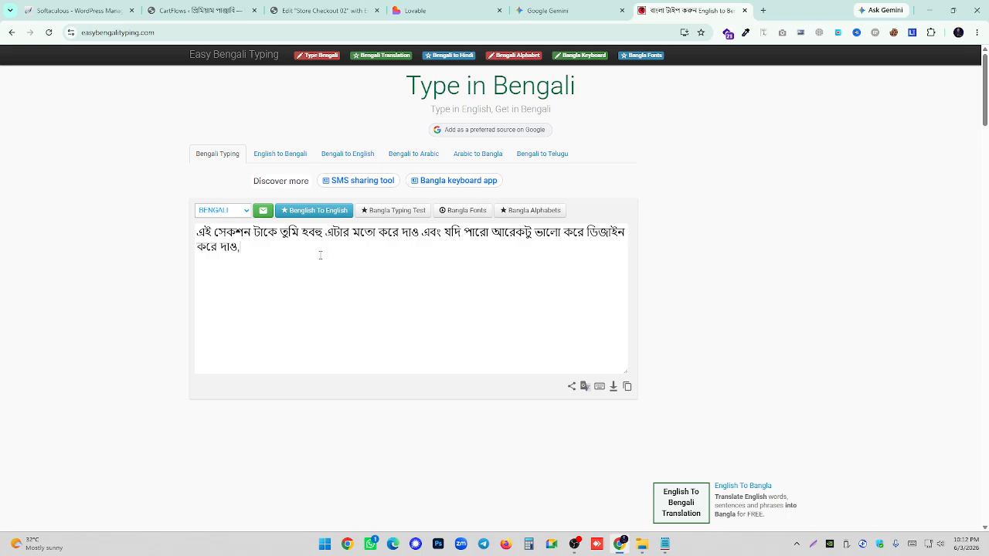
pyautogui.tripleClick(224, 248)
pyautogui.rightClick(224, 246)
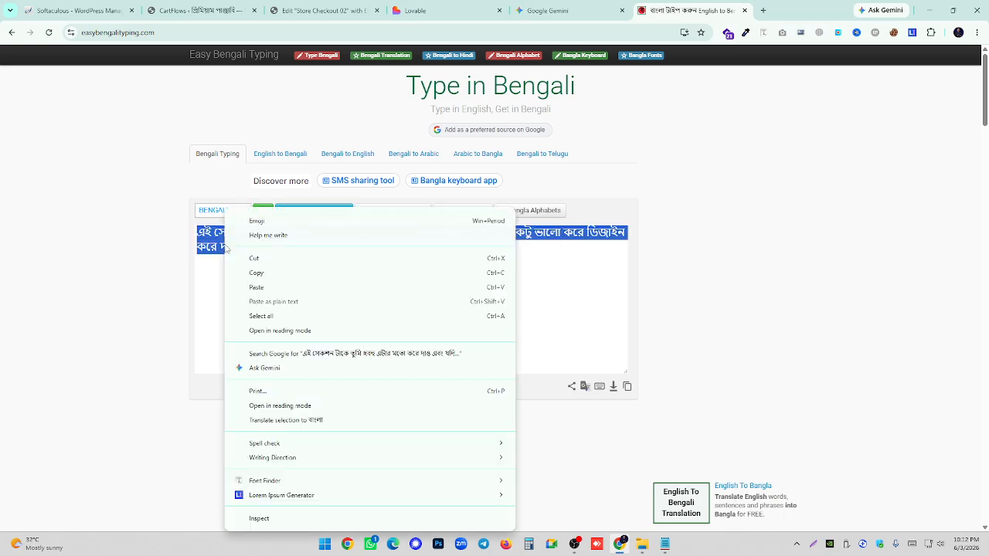
pyautogui.click(255, 275)
# - Paste the Bengali redesign request alongside the attached screenshot in Gemini and submit it
pyautogui.click(355, 6)
pyautogui.click(432, 6)
pyautogui.click(533, 6)
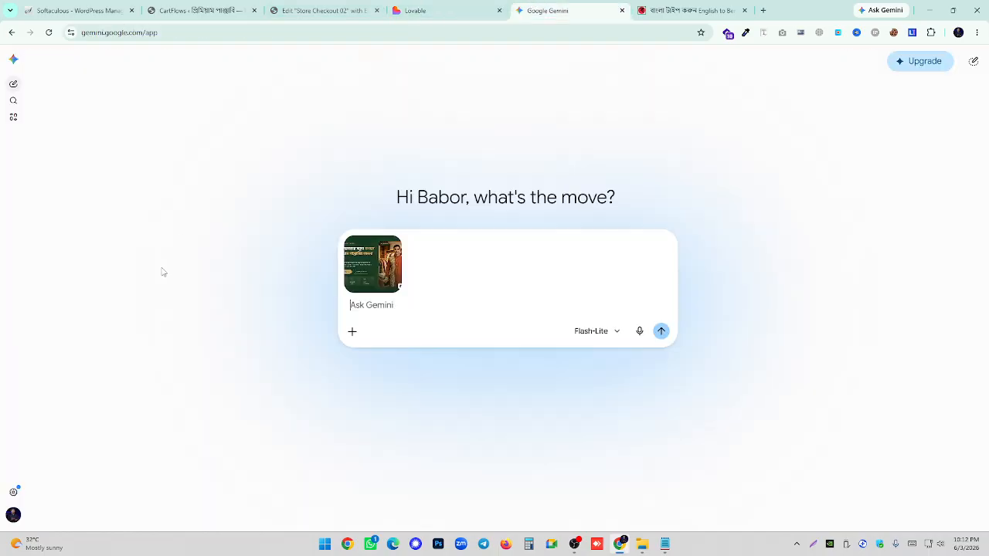
pyautogui.rightClick(381, 303)
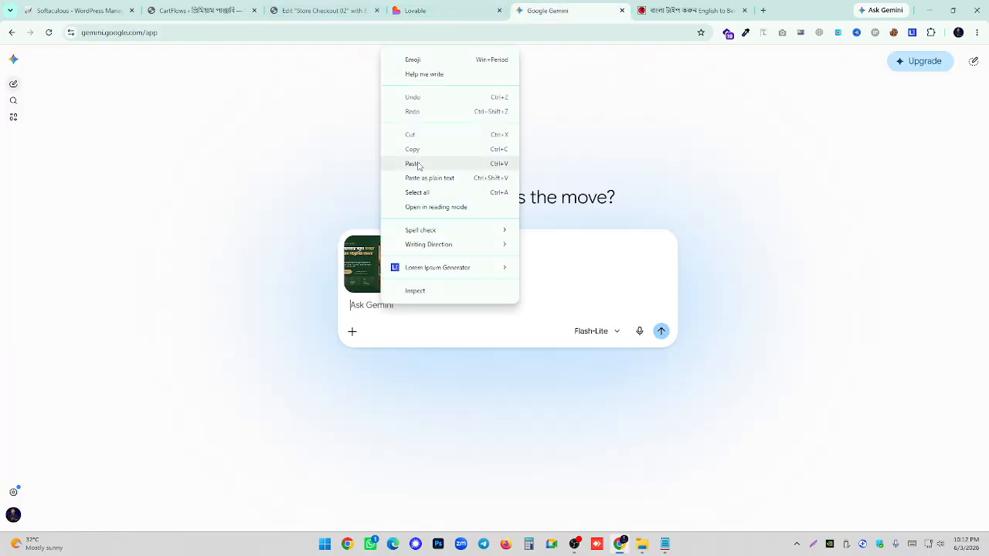
pyautogui.click(418, 165)
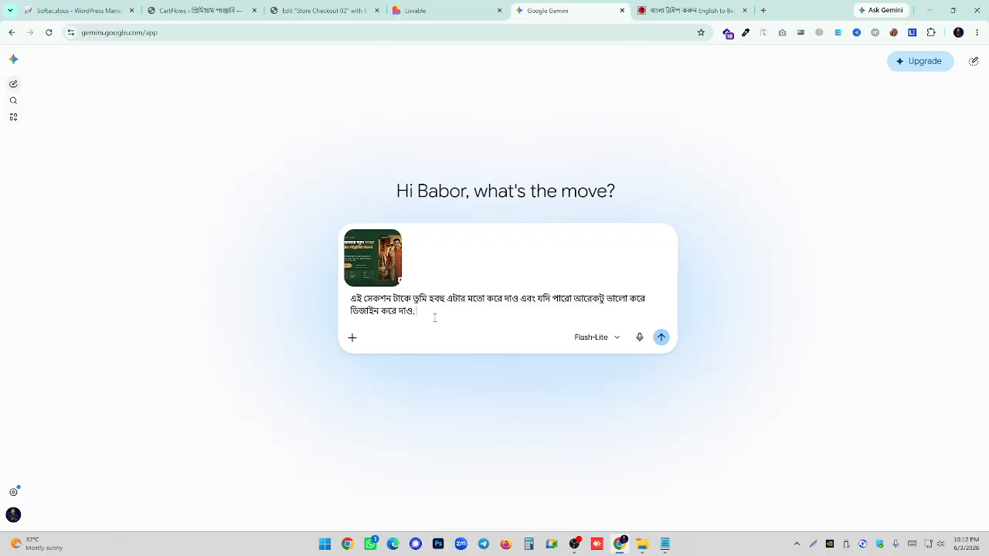
pyautogui.press('Return')
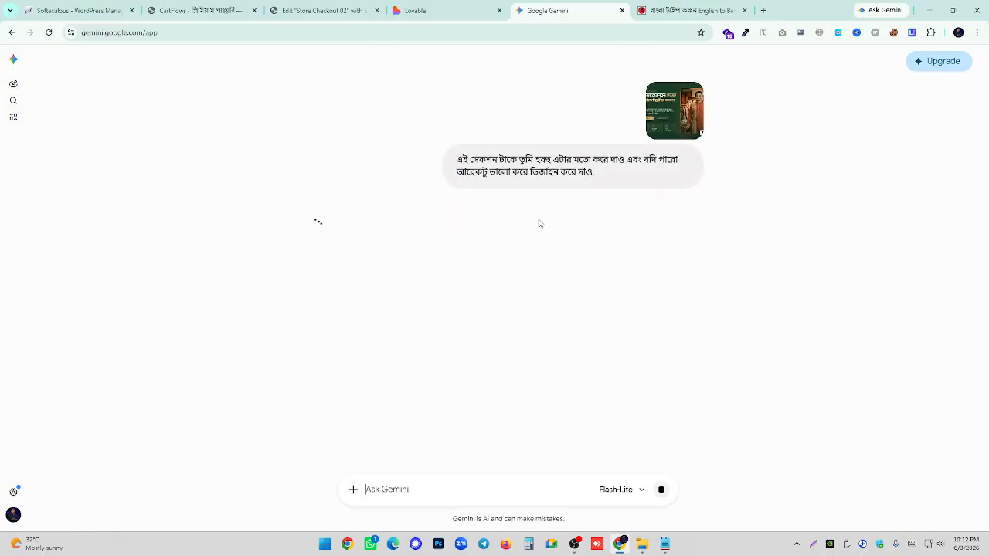
# - Copy the last product photo URL, ending in Gemini_Generated_Image_srlquqsrlquqsrlq.png, from the text notes and paste it into Gemini's prompt
pyautogui.click(929, 10)
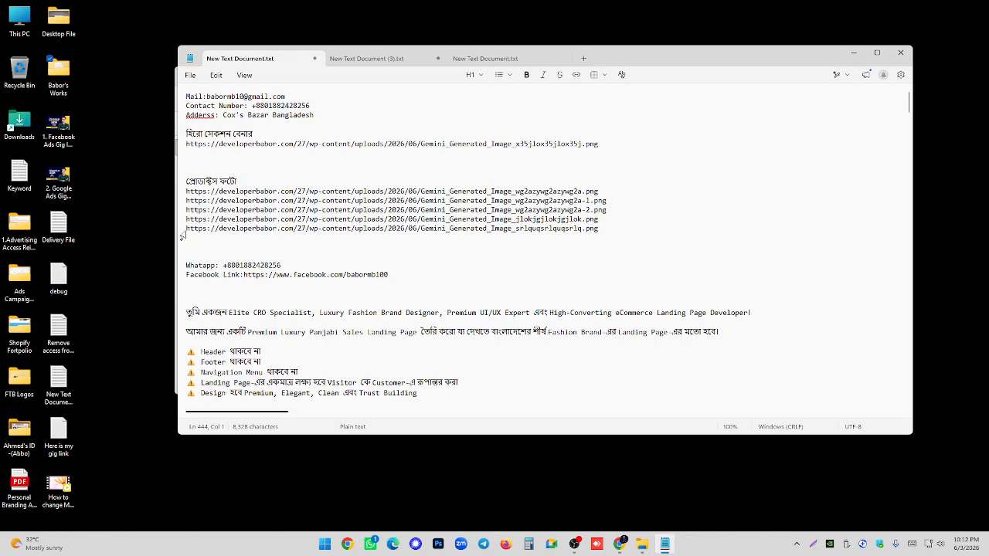
pyautogui.moveTo(185, 229); pyautogui.dragTo(599, 230)
pyautogui.rightClick(584, 232)
pyautogui.click(627, 248)
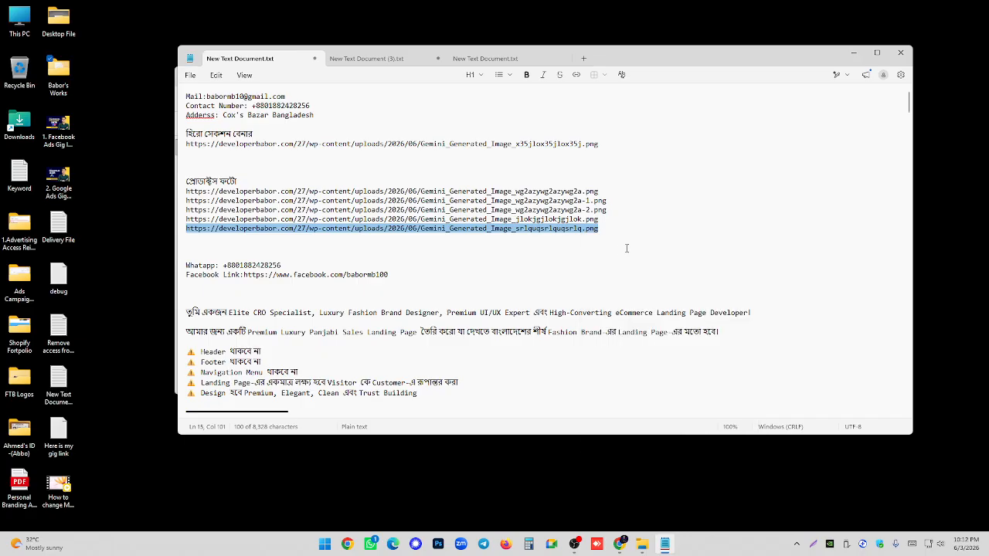
pyautogui.click(619, 544)
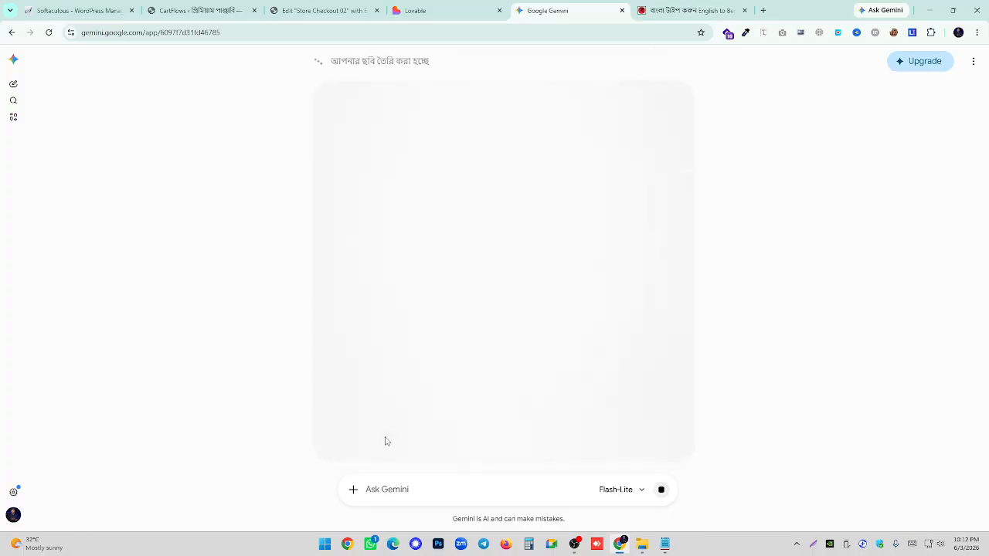
pyautogui.scroll(1, 456, 473)
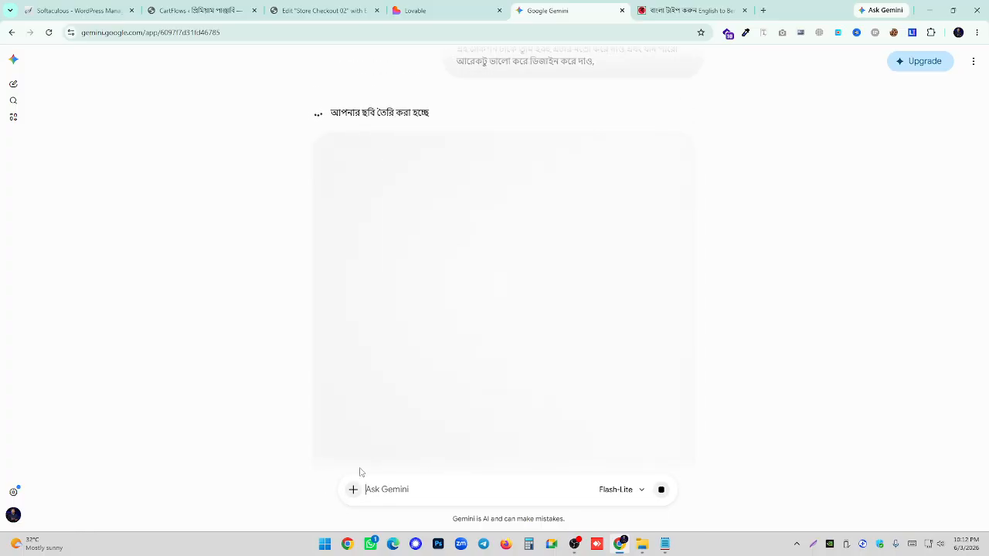
pyautogui.rightClick(393, 498)
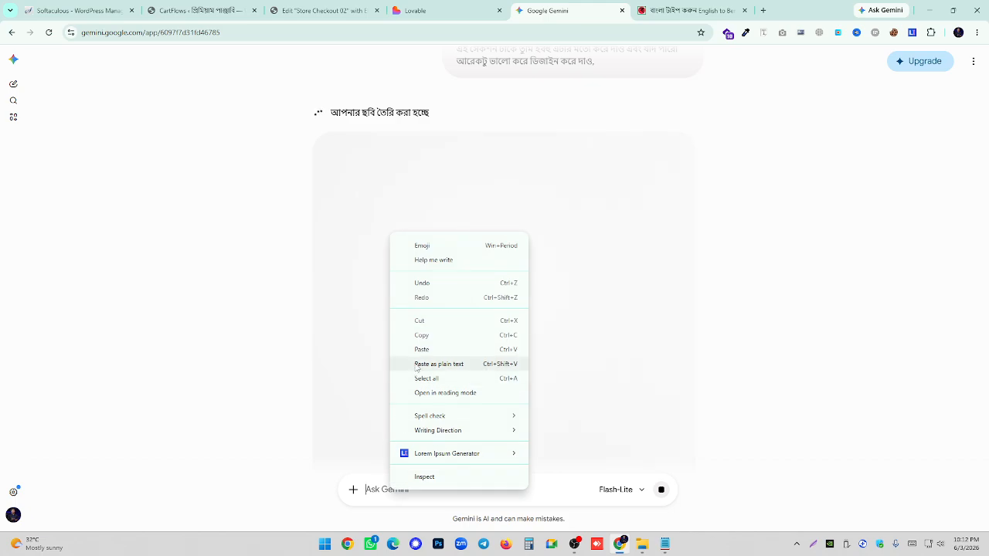
pyautogui.click(421, 366)
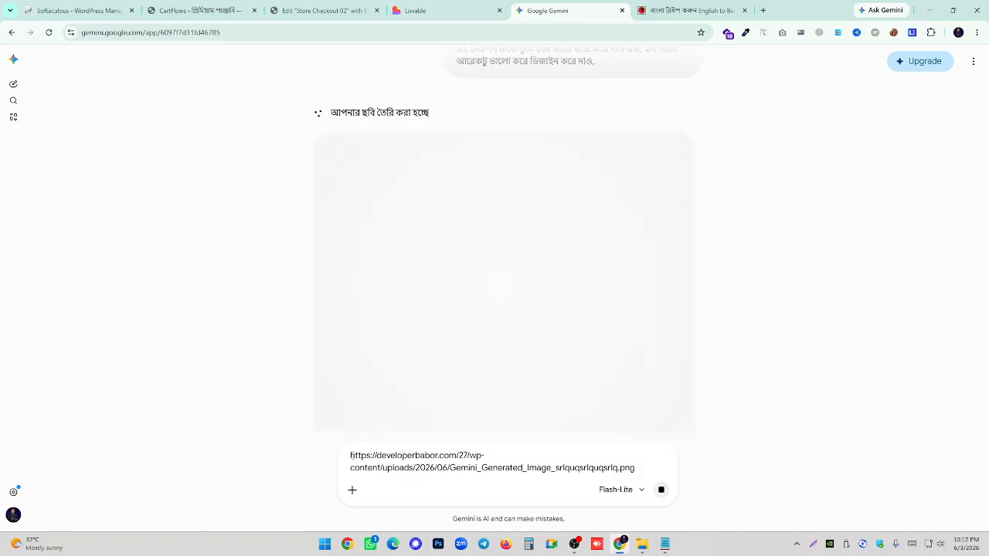
# - Copy the already submitted Bengali redesign request and insert it in front of the image URL in the new Gemini prompt
pyautogui.click(350, 456)
pyautogui.press('BackSpace')
pyautogui.hotkey('alt', 'space')
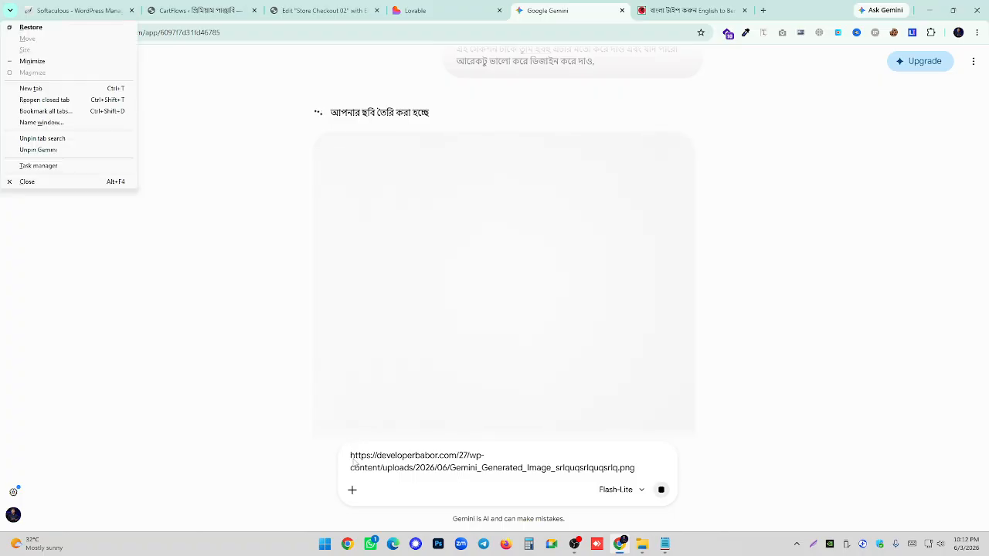
pyautogui.press('Escape')
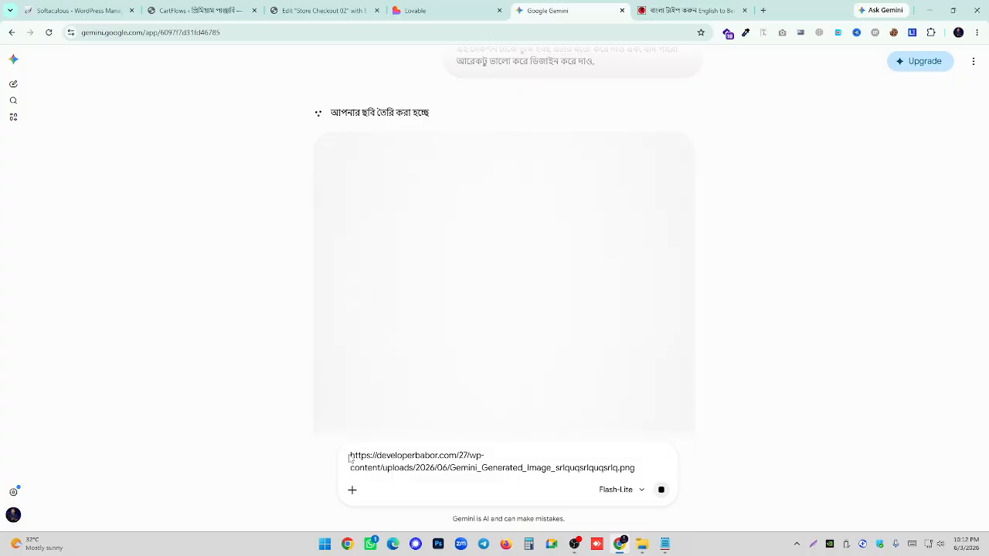
pyautogui.scroll(3, 541, 304)
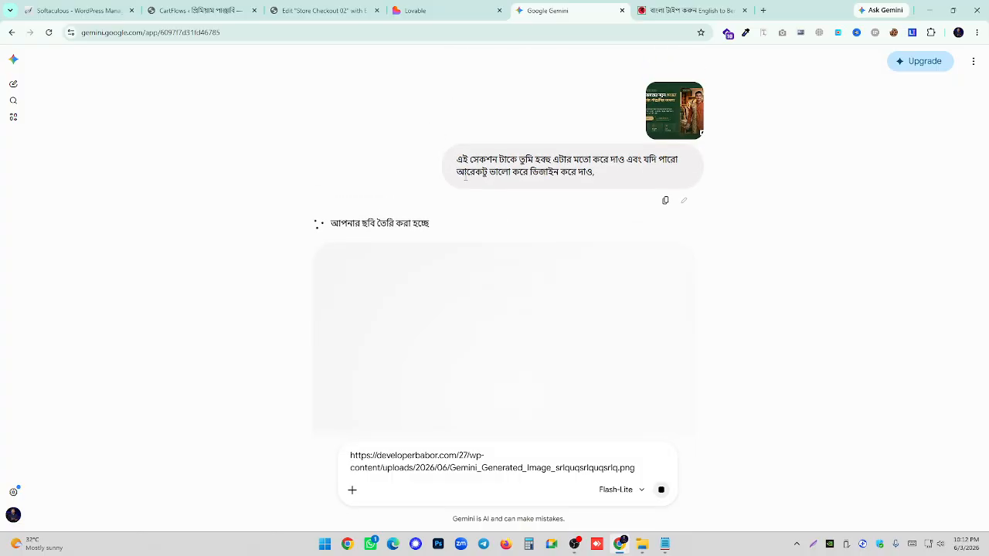
pyautogui.moveTo(457, 162); pyautogui.dragTo(626, 189)
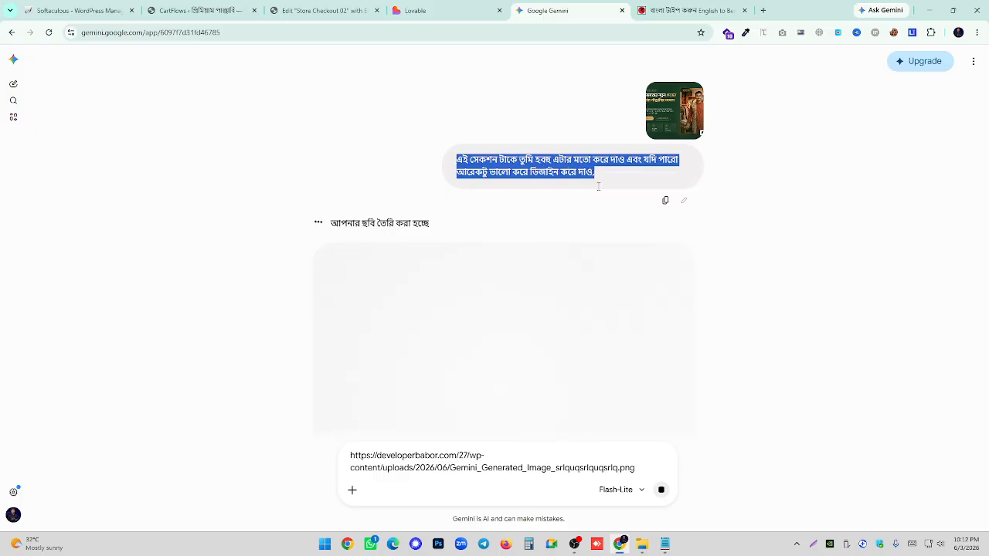
pyautogui.click(351, 459)
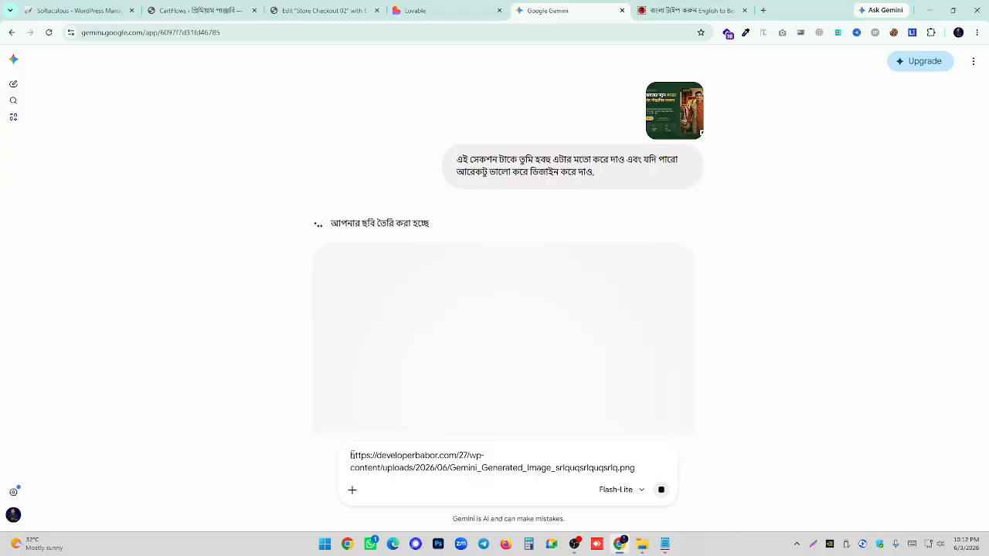
pyautogui.hotkey('ctrl', 'v')
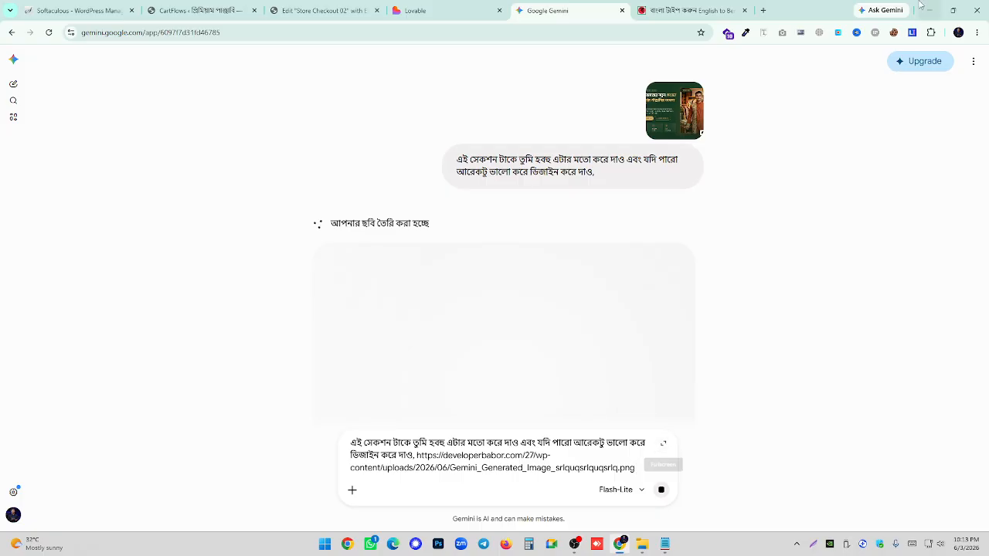
# - On the Bengali typing page, begin an additional sentence after the existing request with "এই ফটো টা"
pyautogui.click(689, 10)
pyautogui.click(244, 252)
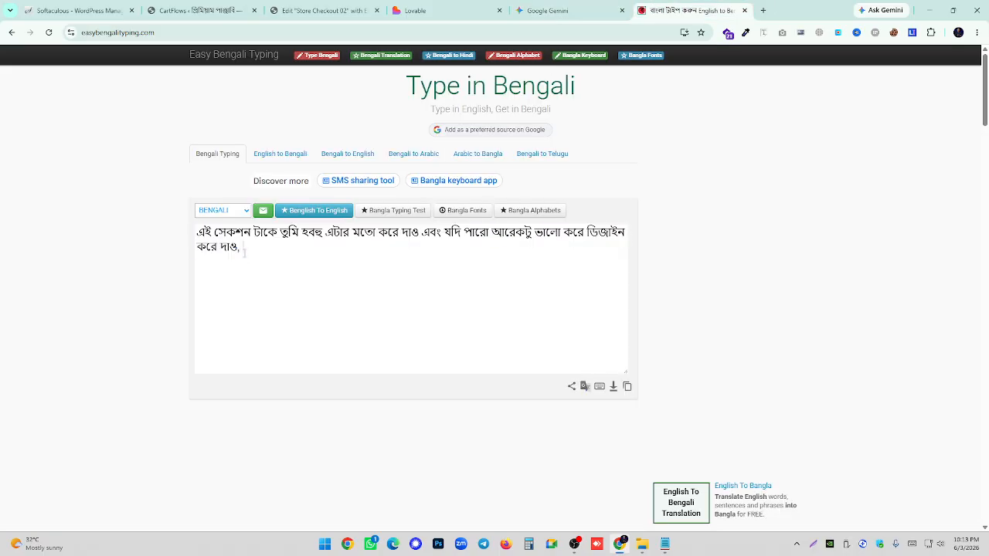
pyautogui.write('jeno')
pyautogui.press('BackSpace')
pyautogui.press('Escape')
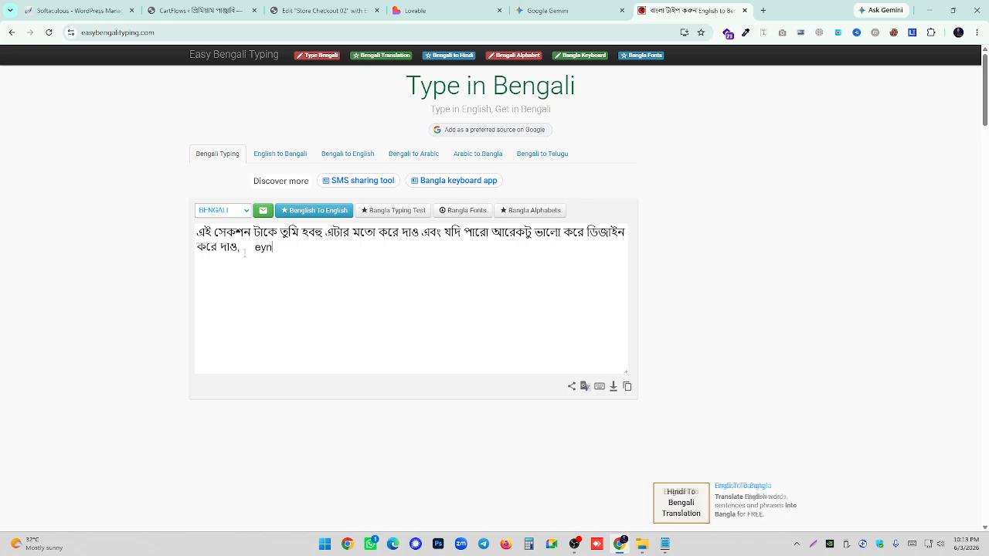
pyautogui.press('BackSpace')
pyautogui.write('photo ')
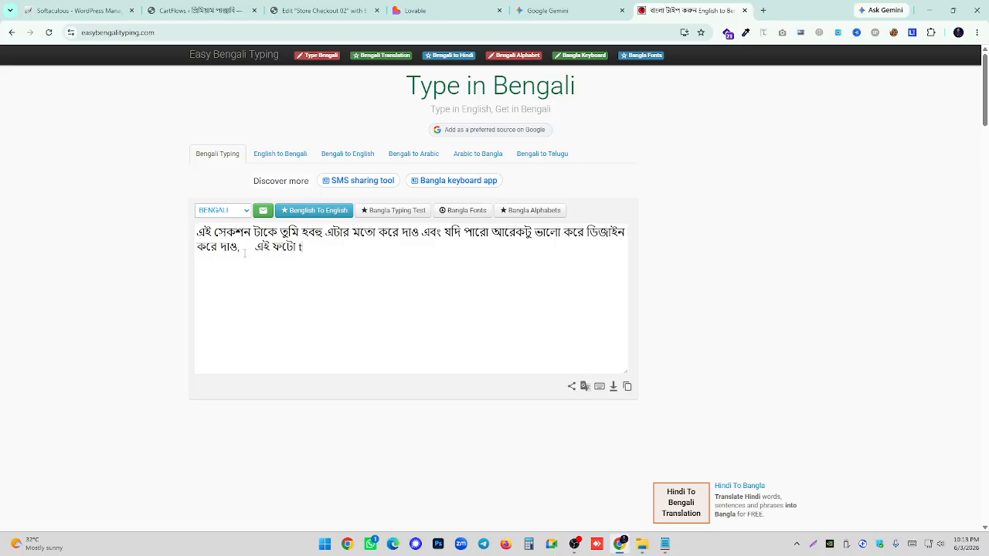
pyautogui.write('tab')
pyautogui.press('BackSpace')
pyautogui.press('BackSpace')
pyautogui.press('BackSpace')
pyautogui.press('BackSpace')
pyautogui.press('Down')
pyautogui.press('space')
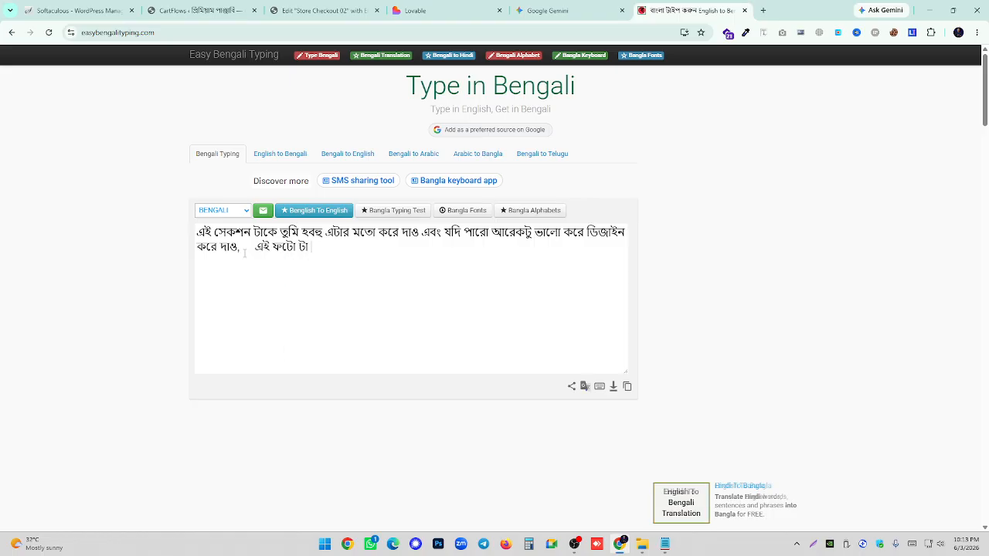
# - Complete the additional Bengali sentence with "তুমি এড করে দাও"
pyautogui.write('tumi ')
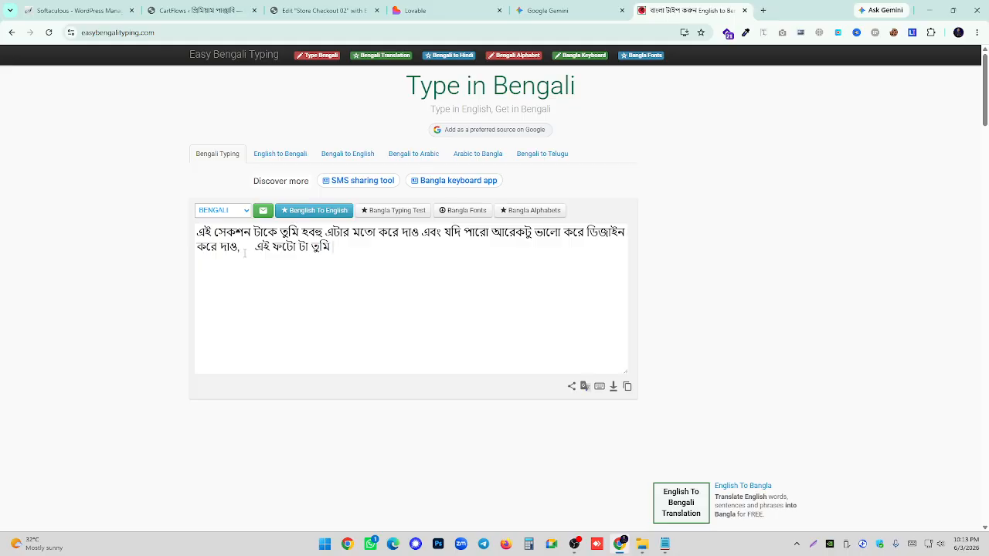
pyautogui.write('add')
pyautogui.press('BackSpace')
pyautogui.press('BackSpace')
pyautogui.press('BackSpace')
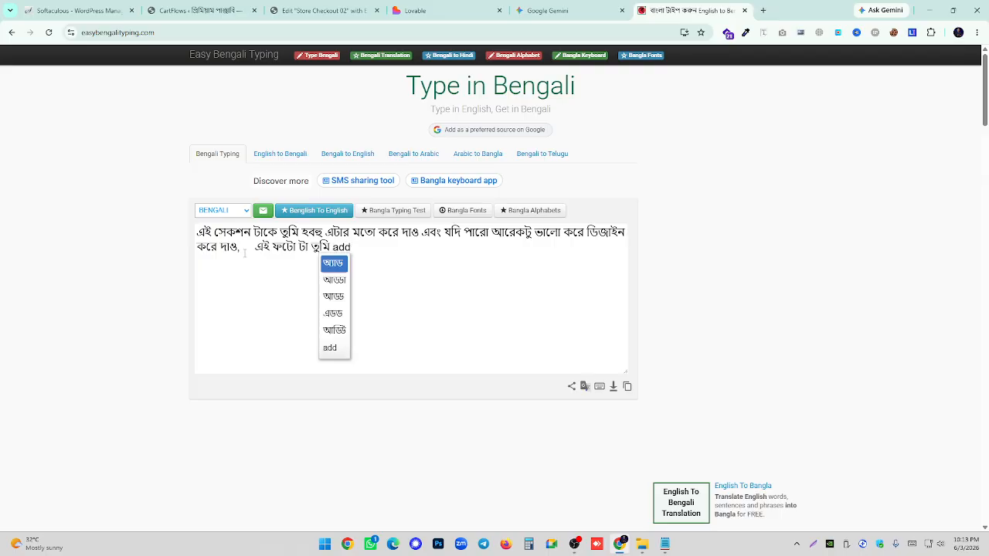
pyautogui.press('BackSpace')
pyautogui.press('BackSpace')
pyautogui.write('d')
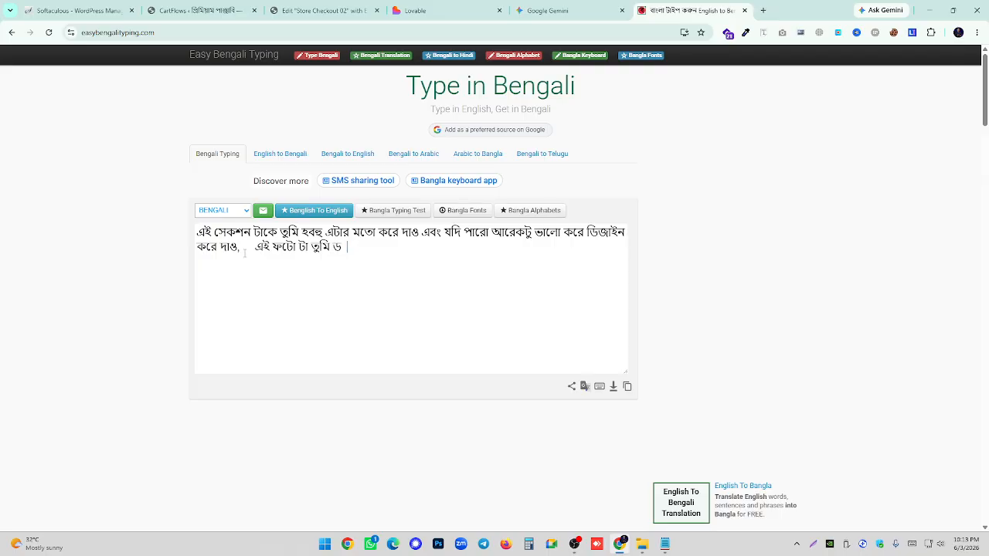
pyautogui.press('BackSpace')
pyautogui.press('Down')
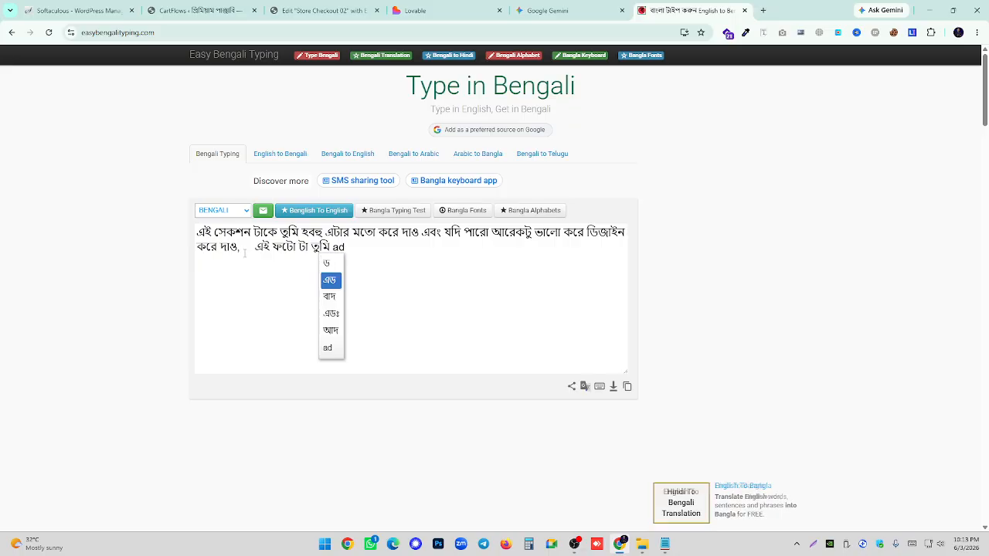
pyautogui.write('kore daw')
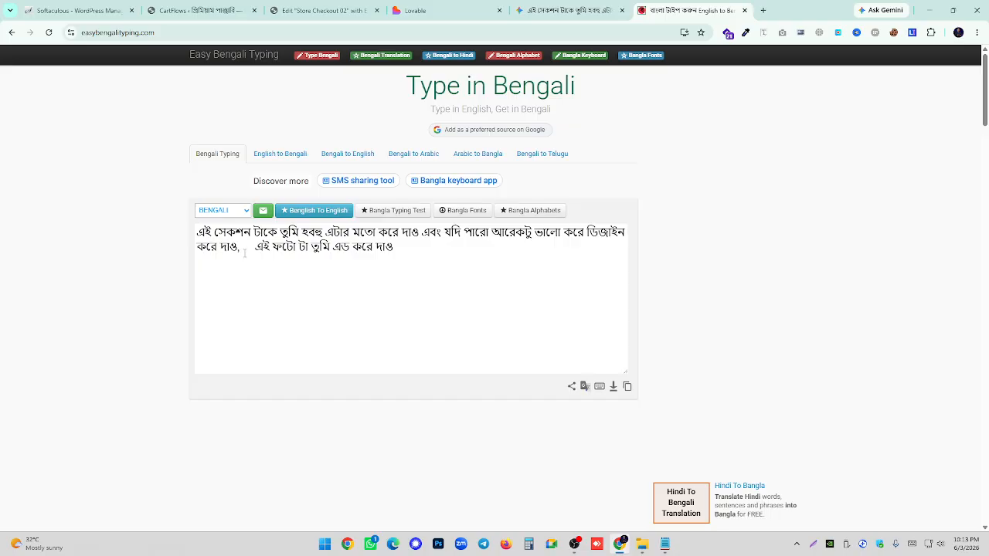
# - Copy the sentence "এই ফটো টা তুমি এড করে দাও" and append it after the image URL in Gemini's prompt
pyautogui.moveTo(256, 246); pyautogui.dragTo(393, 247)
pyautogui.rightClick(392, 248)
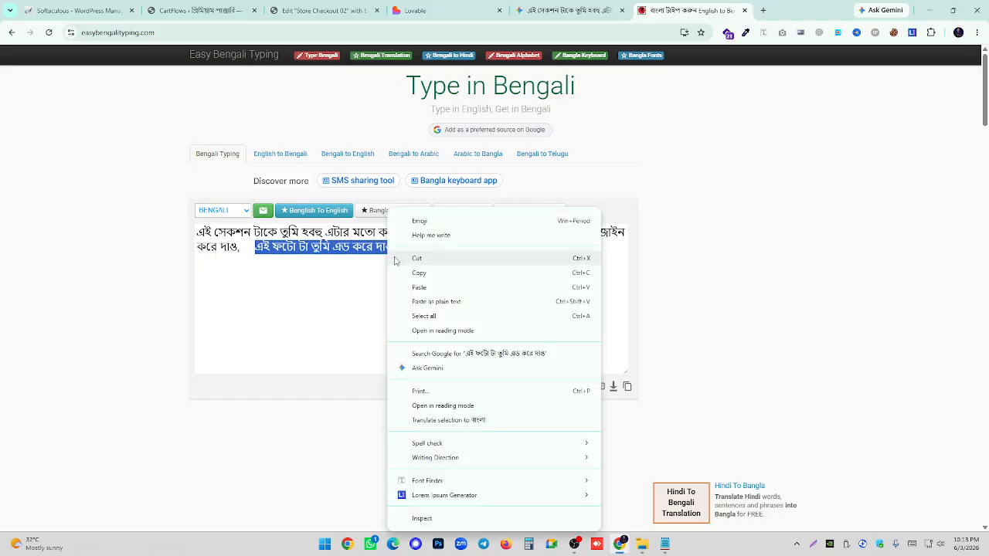
pyautogui.click(418, 272)
pyautogui.click(609, 502)
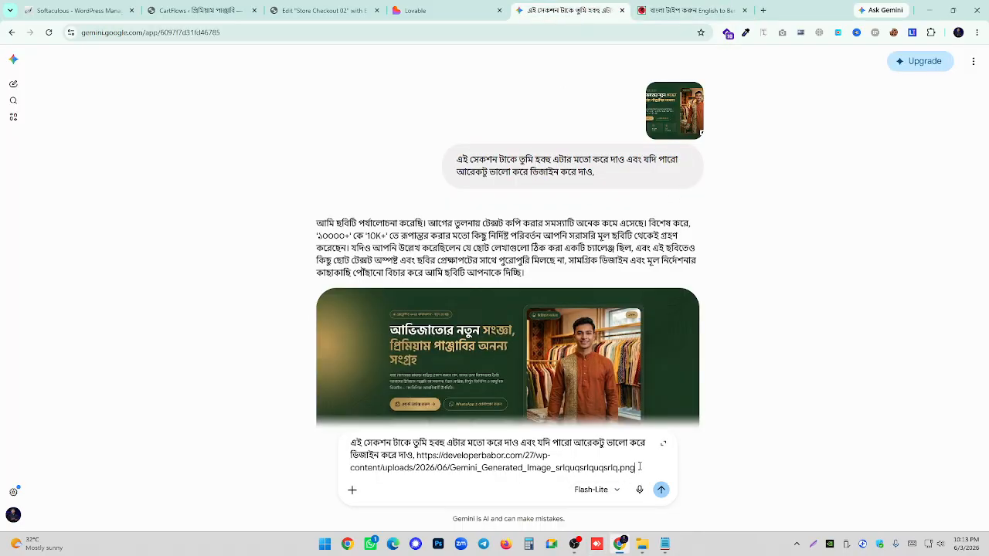
pyautogui.hotkey('ctrl', 'v')
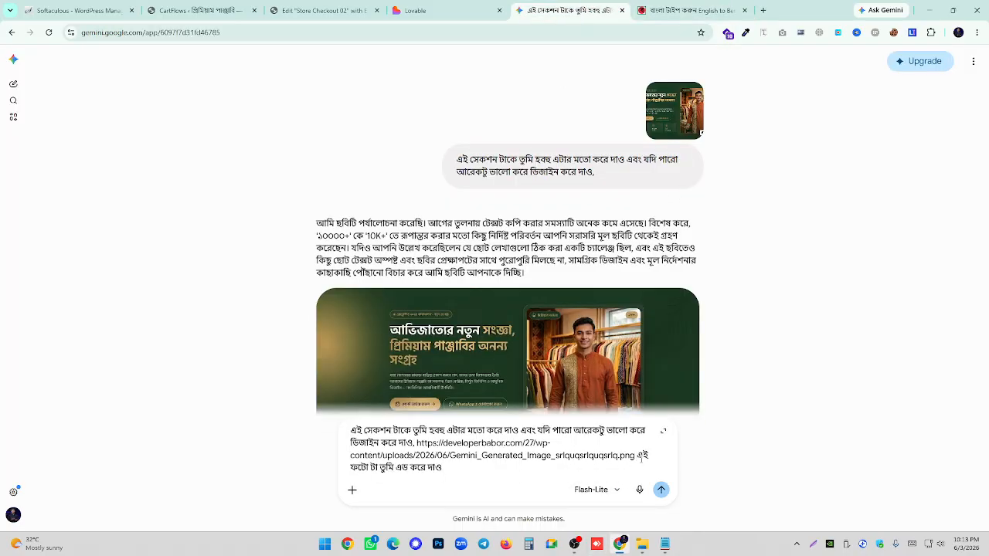
# - Capture the Panjabi hero section on the Lovable page as a screenshot and attach it to the pending Gemini prompt
pyautogui.scroll(-2, 614, 382)
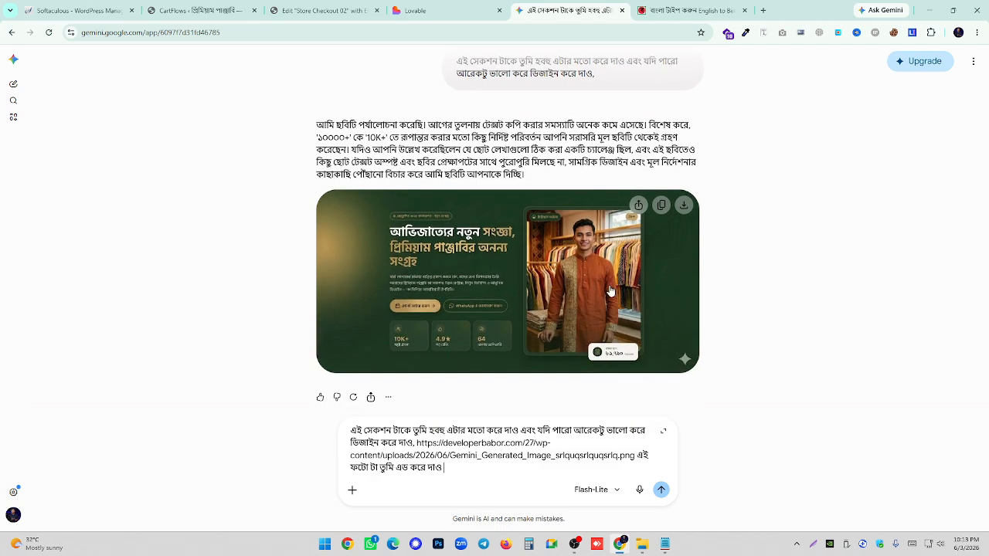
pyautogui.scroll(2, 651, 132)
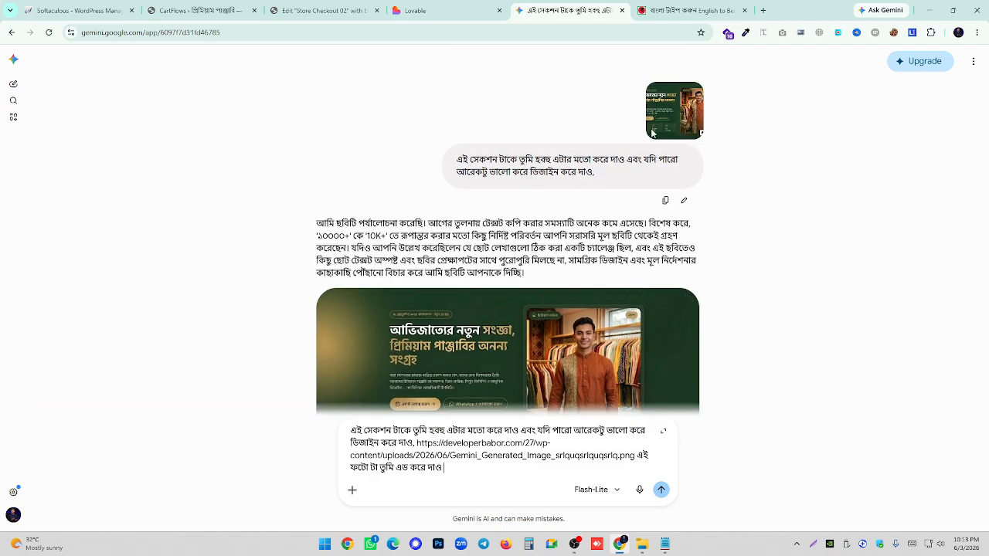
pyautogui.click(417, 10)
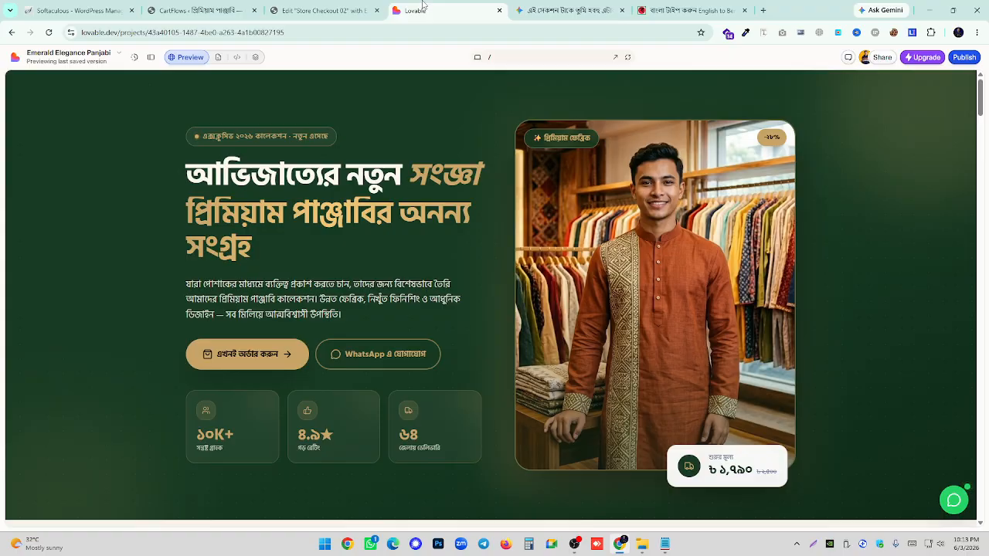
pyautogui.click(812, 546)
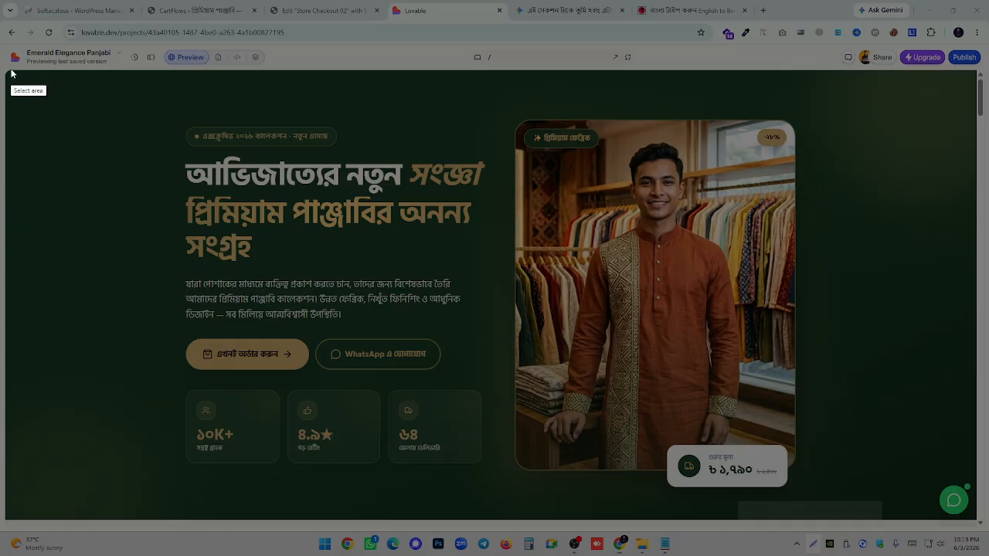
pyautogui.moveTo(11, 70); pyautogui.dragTo(948, 507)
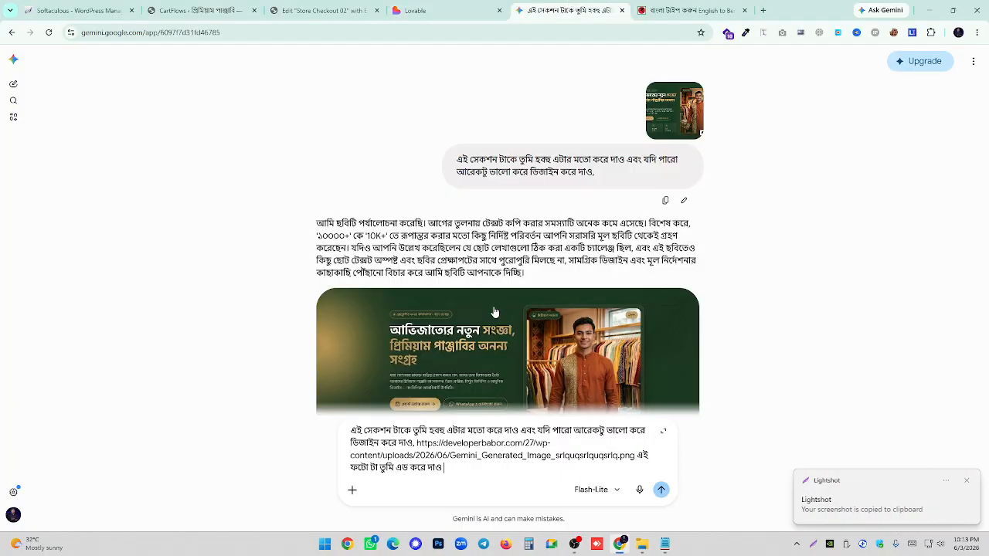
pyautogui.click(570, 11)
pyautogui.hotkey('ctrl', 'v')
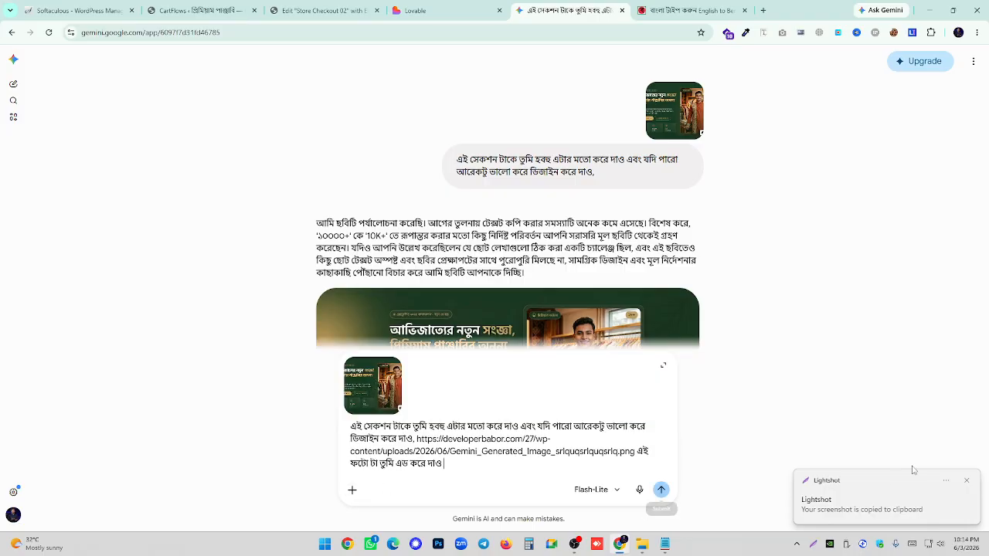
pyautogui.click(967, 481)
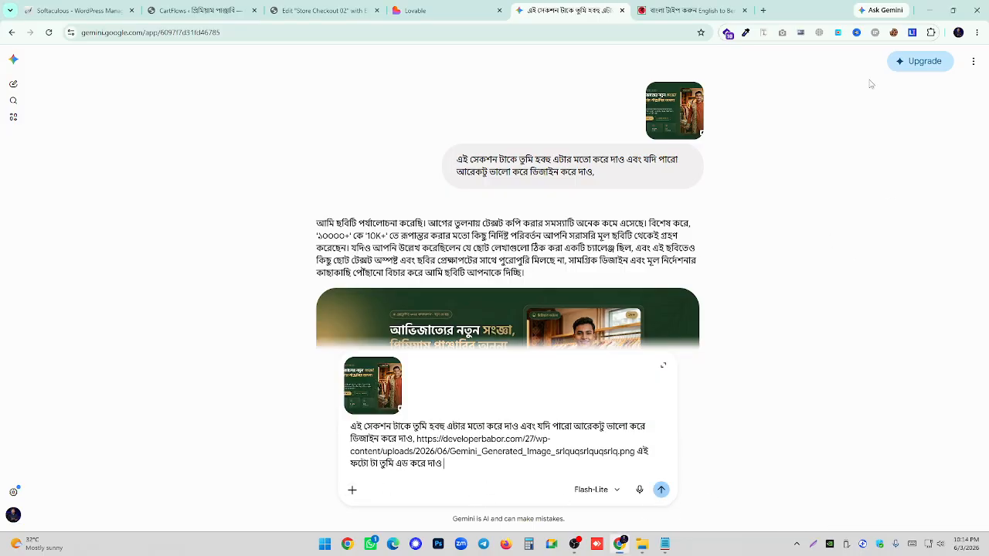
# - Enable Canvas for the Gemini prompt and submit it with the attached screenshot
pyautogui.click(352, 491)
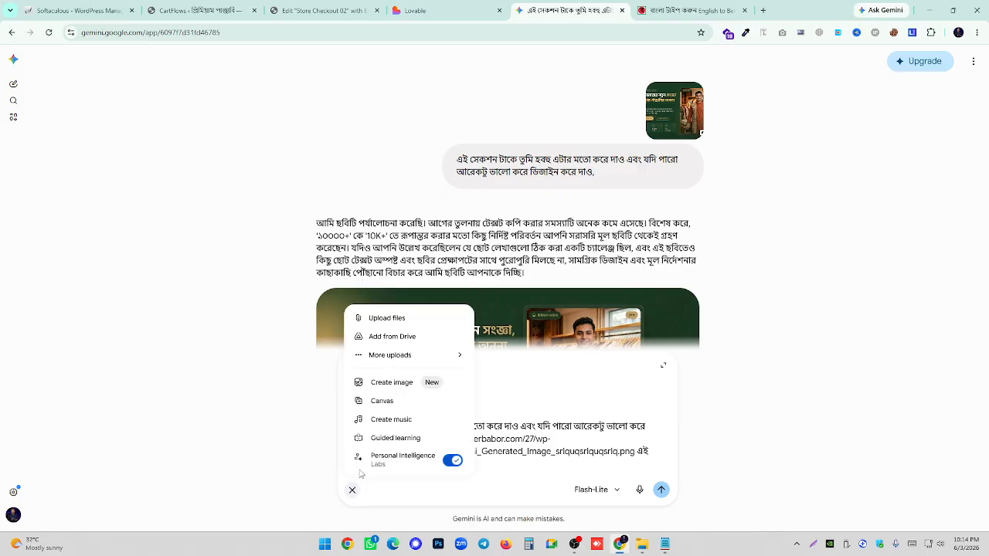
pyautogui.click(376, 401)
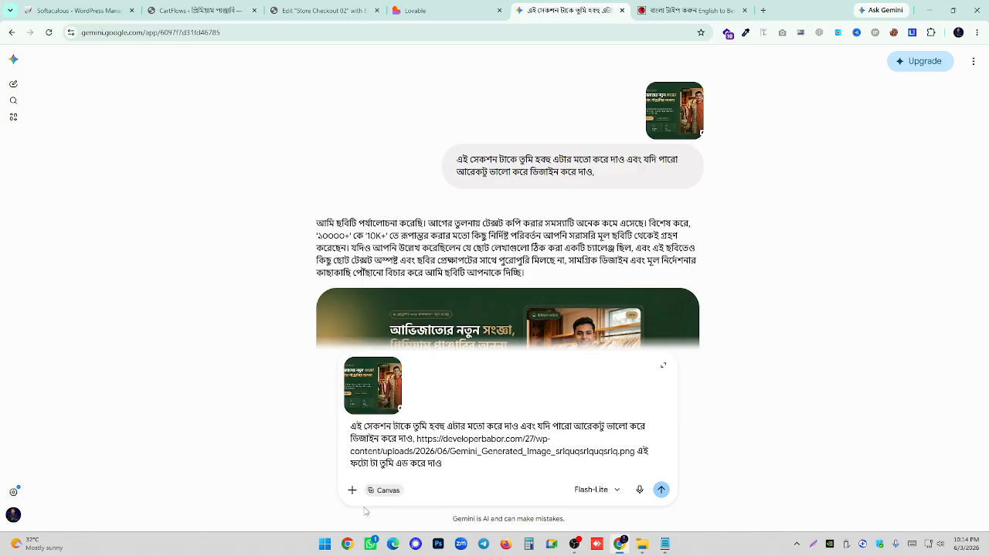
pyautogui.click(660, 491)
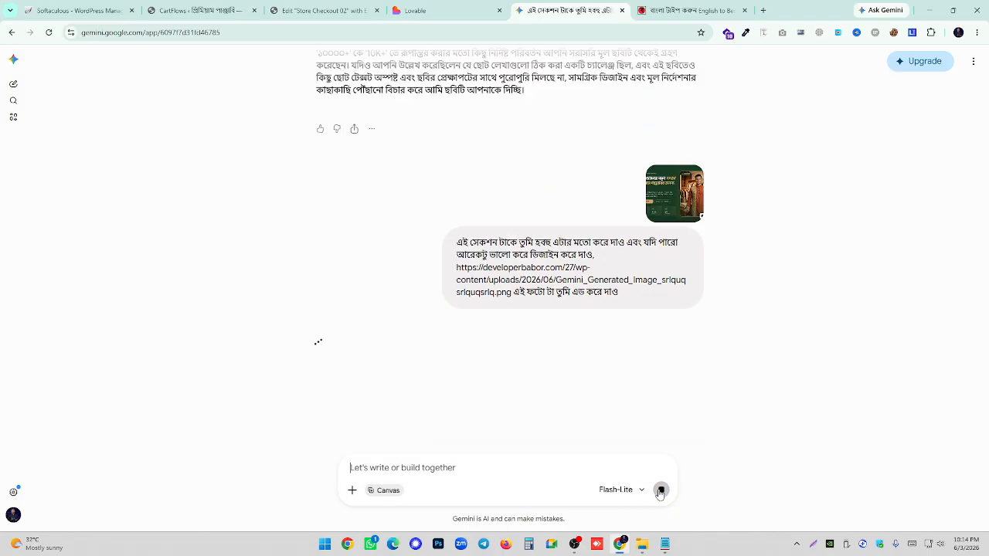
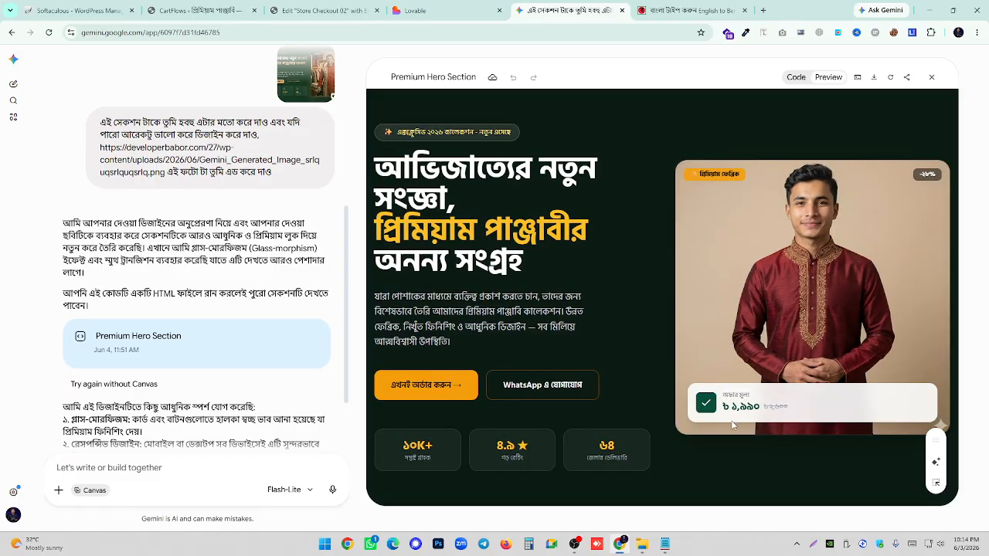
# - Examine the generated hero section's badge, description and price card, and compare it with the Lovable original and the empty Elementor page
pyautogui.moveTo(737, 410); pyautogui.dragTo(822, 415)
pyautogui.click(822, 415)
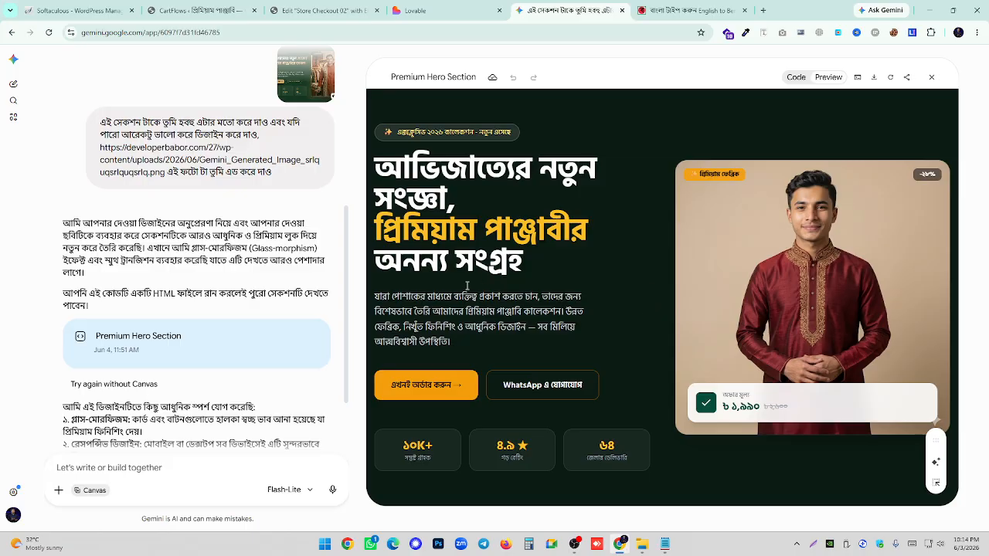
pyautogui.moveTo(410, 133); pyautogui.dragTo(524, 139)
pyautogui.click(523, 140)
pyautogui.moveTo(442, 312); pyautogui.dragTo(499, 325)
pyautogui.click(499, 323)
pyautogui.click(321, 10)
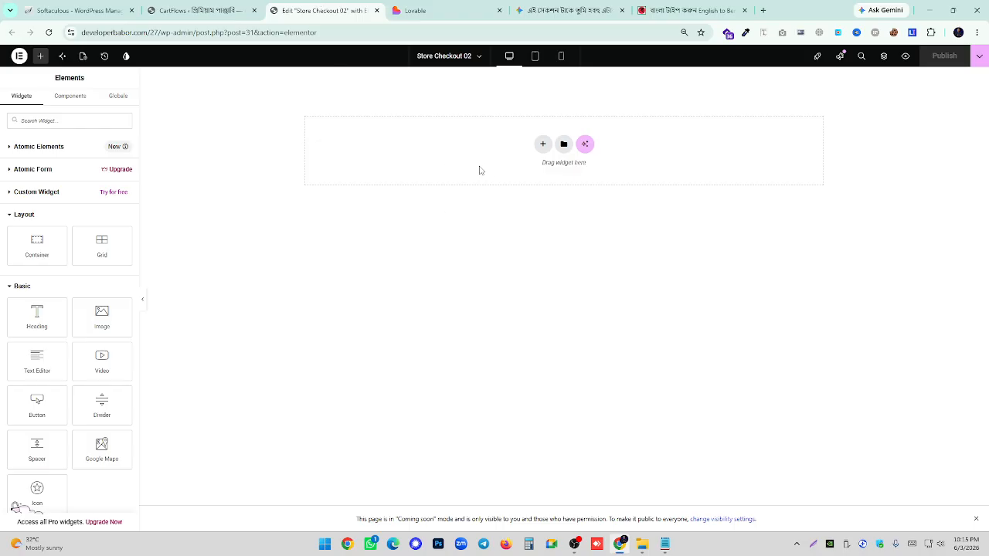
pyautogui.click(432, 10)
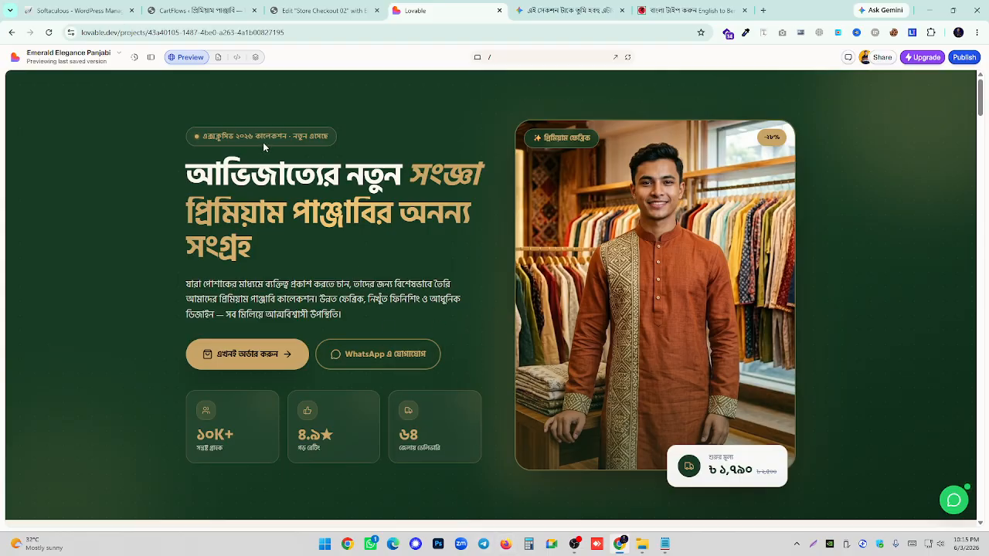
pyautogui.click(321, 8)
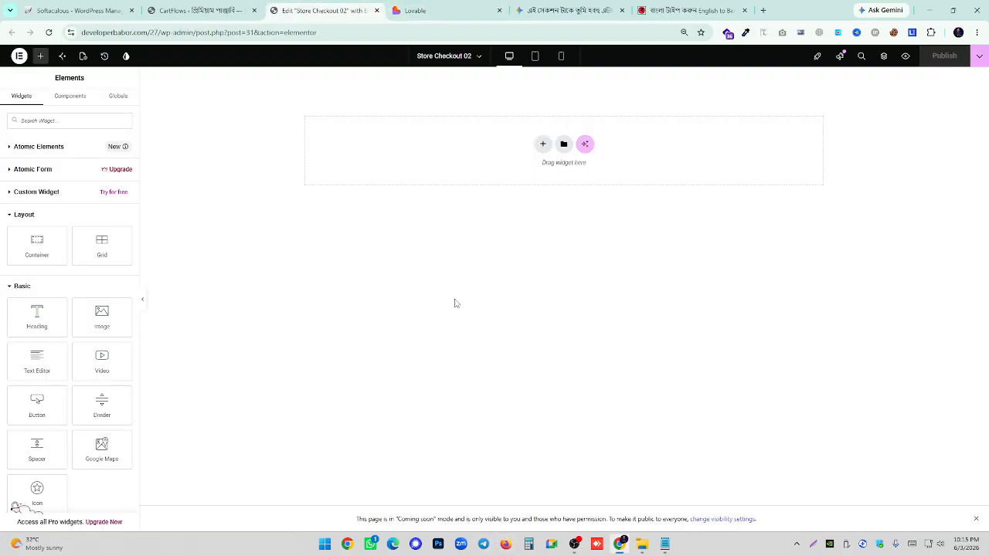
pyautogui.click(523, 8)
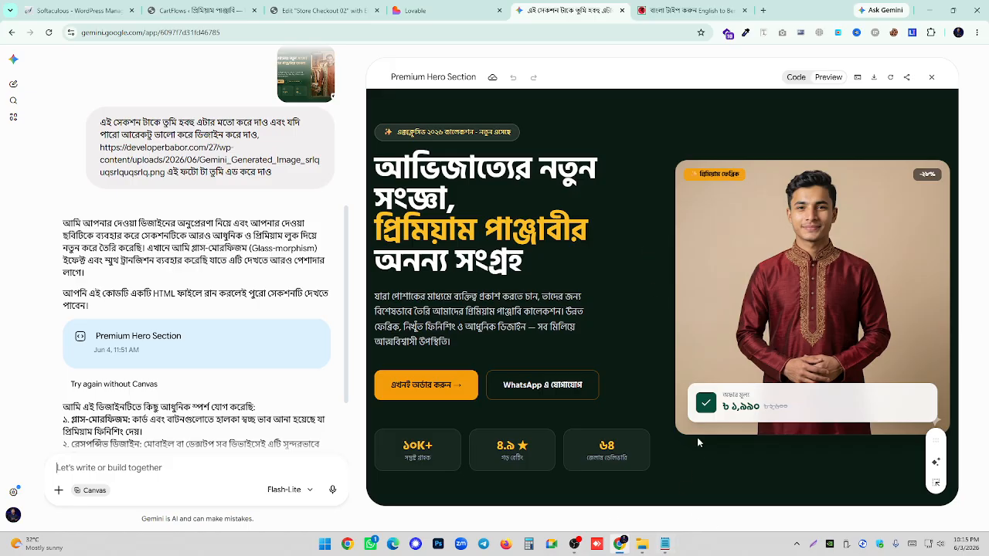
# - Copy the price card's offer text into a follow-up prompt, add "ata arektu vlo kore design kore daw" and submit it
pyautogui.moveTo(718, 395); pyautogui.dragTo(803, 413)
pyautogui.rightClick(744, 403)
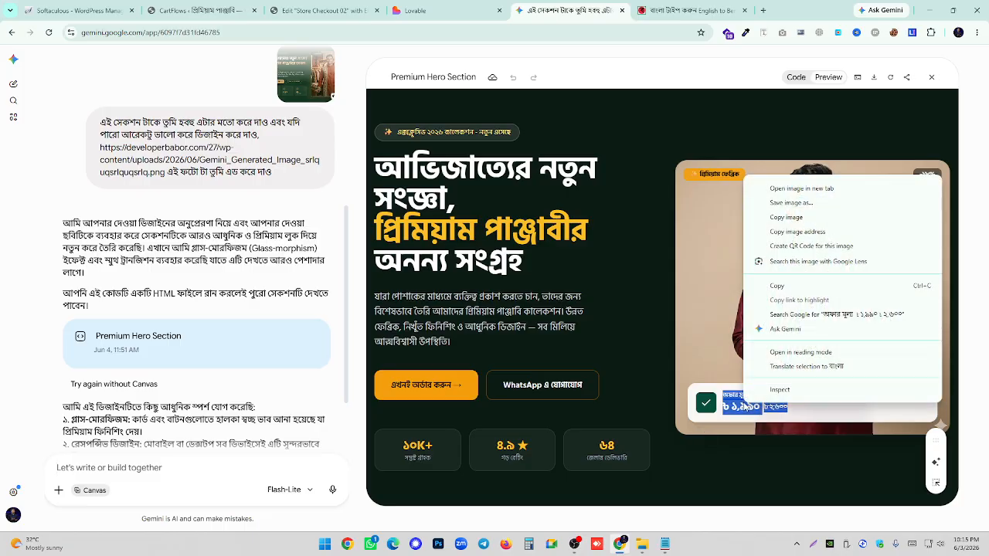
pyautogui.click(777, 286)
pyautogui.click(123, 468)
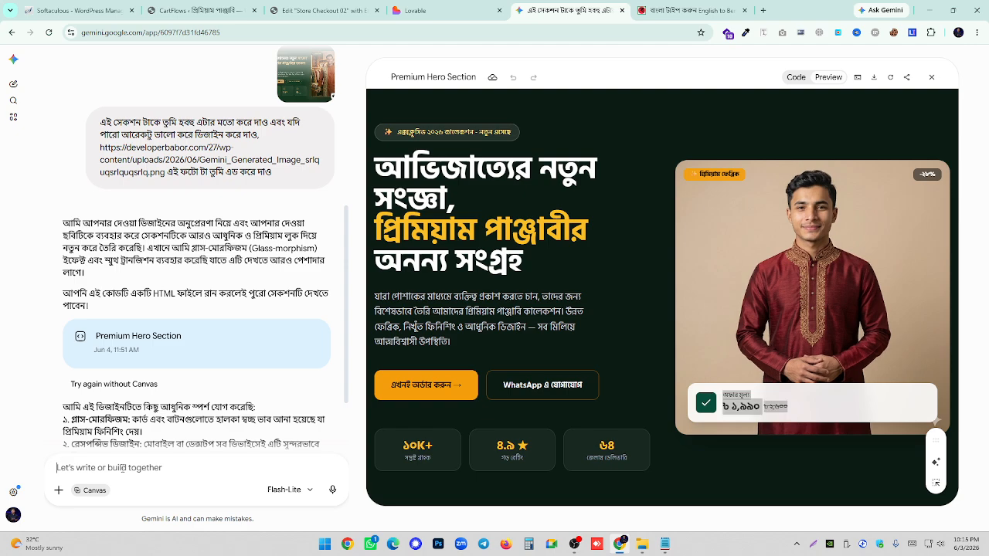
pyautogui.hotkey('ctrl', 'v')
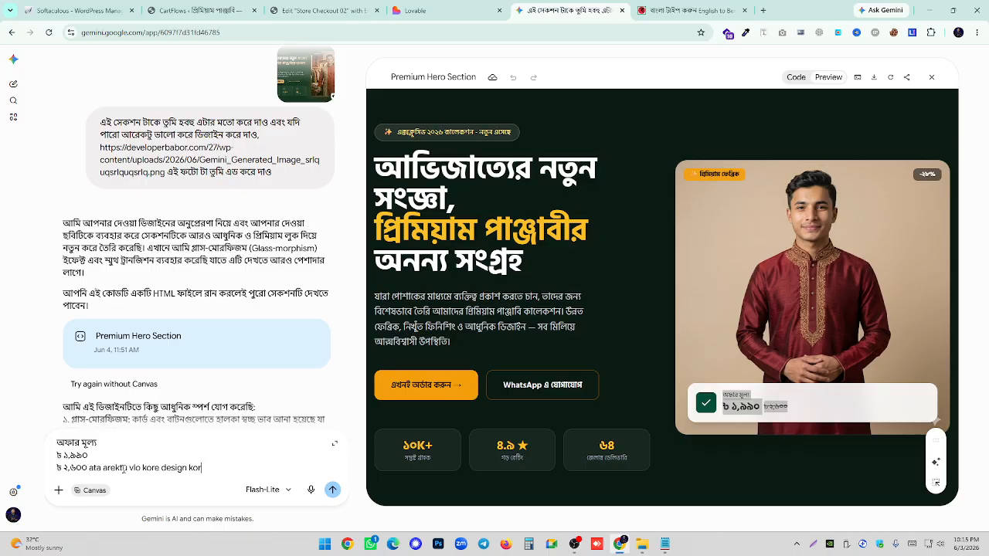
pyautogui.press('Return')
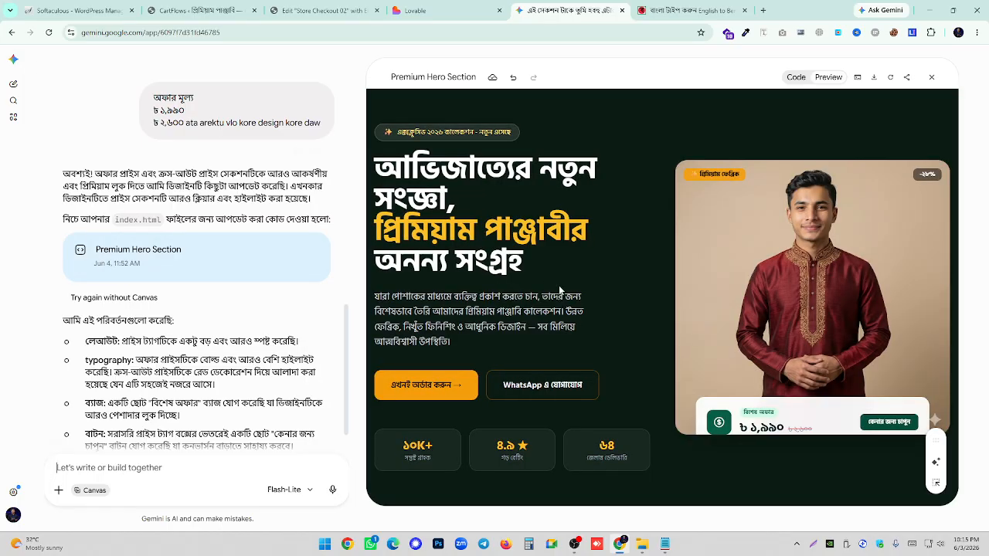
# - Copy "লেআউট" from the reply into a new prompt, add "ta arektu modfifay koro, ata adjust hy nai" and submit it
pyautogui.moveTo(740, 427); pyautogui.dragTo(778, 425)
pyautogui.click(778, 422)
pyautogui.doubleClick(88, 341)
pyautogui.rightClick(88, 341)
pyautogui.click(113, 355)
pyautogui.click(108, 468)
pyautogui.hotkey('ctrl', 'v')
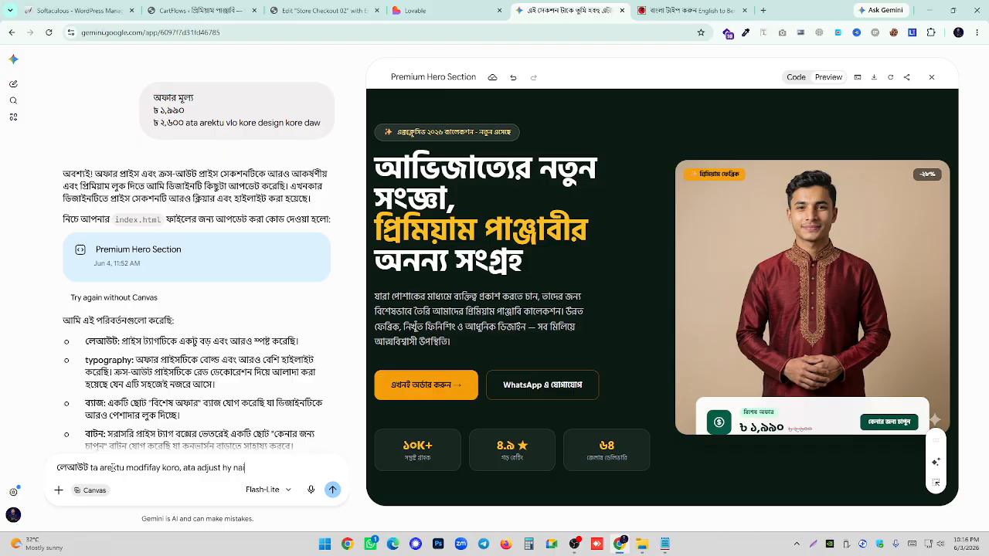
pyautogui.press('Return')
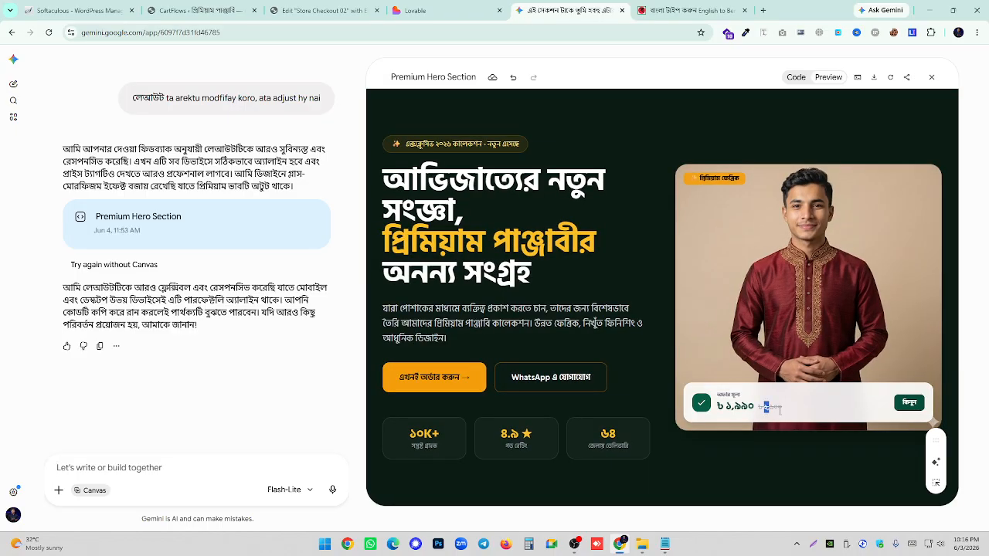
# - Submit the follow-up prompt "atar bg ta aktu halka better design kore daw" to improve the hero section's background
pyautogui.click(779, 405)
pyautogui.write('at')
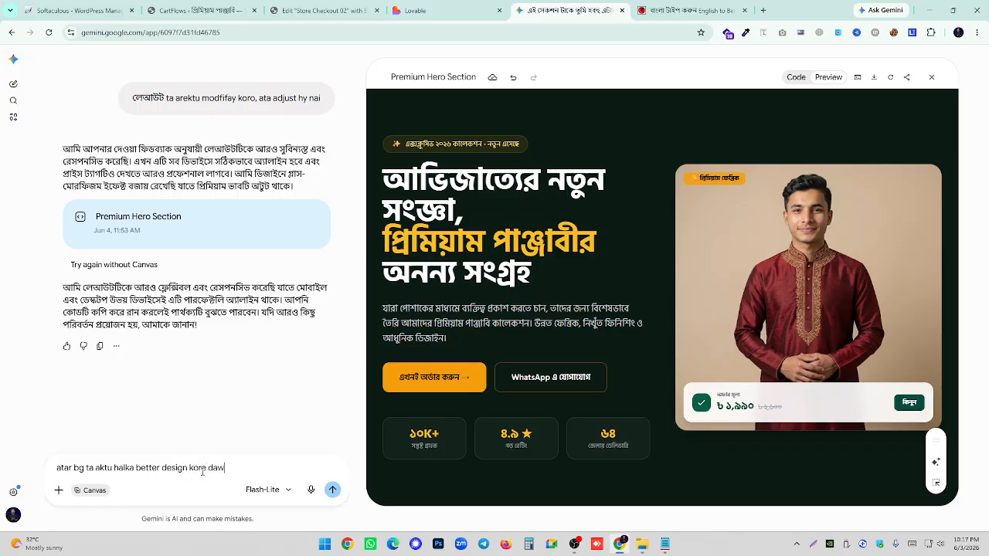
pyautogui.press('Return')
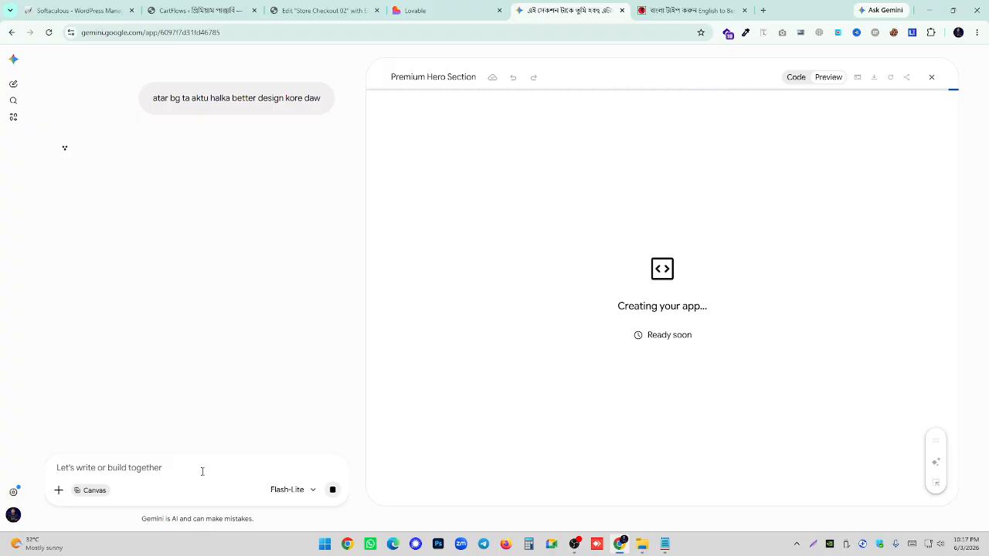
pyautogui.click(574, 544)
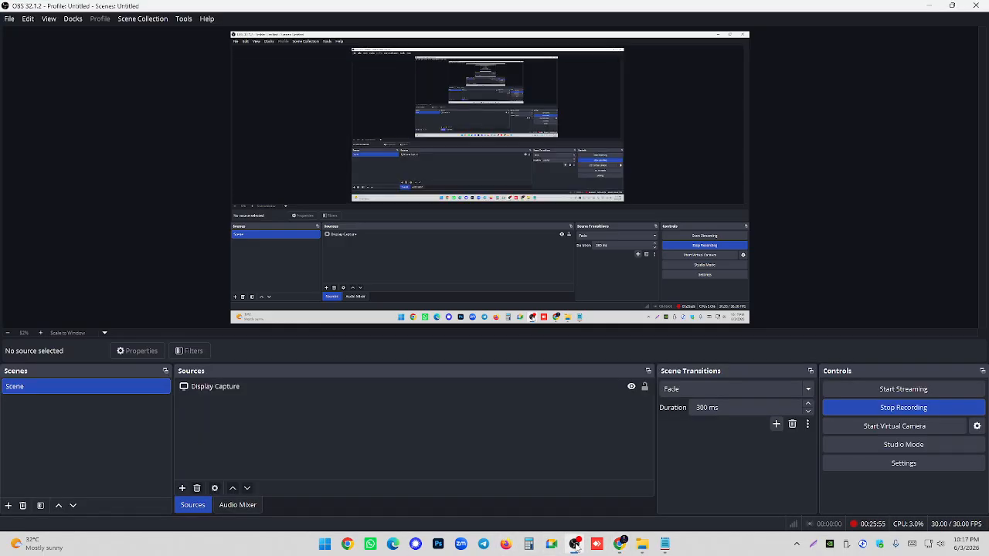
pyautogui.click(575, 544)
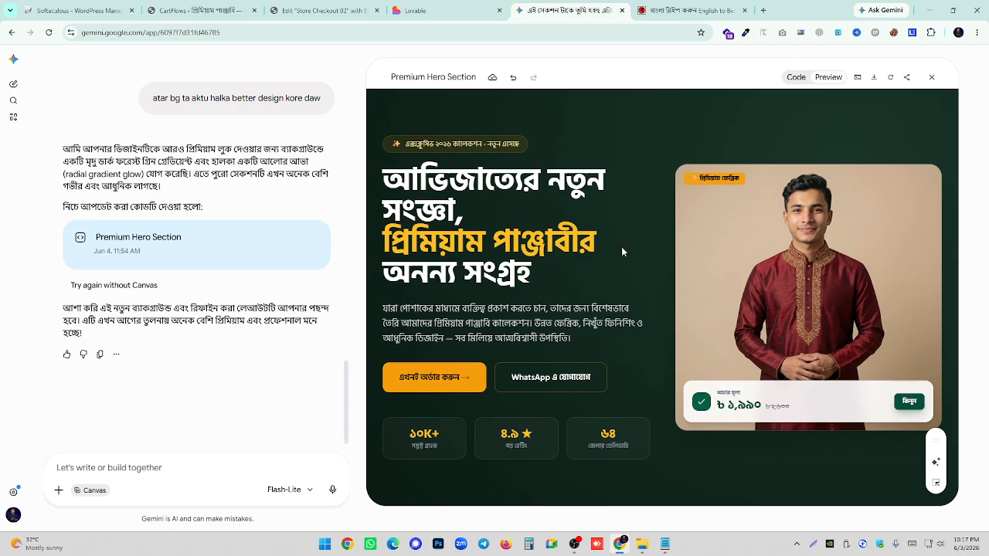
pyautogui.moveTo(722, 401); pyautogui.dragTo(822, 412)
pyautogui.click(823, 413)
pyautogui.moveTo(708, 412); pyautogui.dragTo(808, 416)
pyautogui.click(808, 416)
# - Show the Premium Hero Section's source code and copy the complete HTML
pyautogui.click(794, 79)
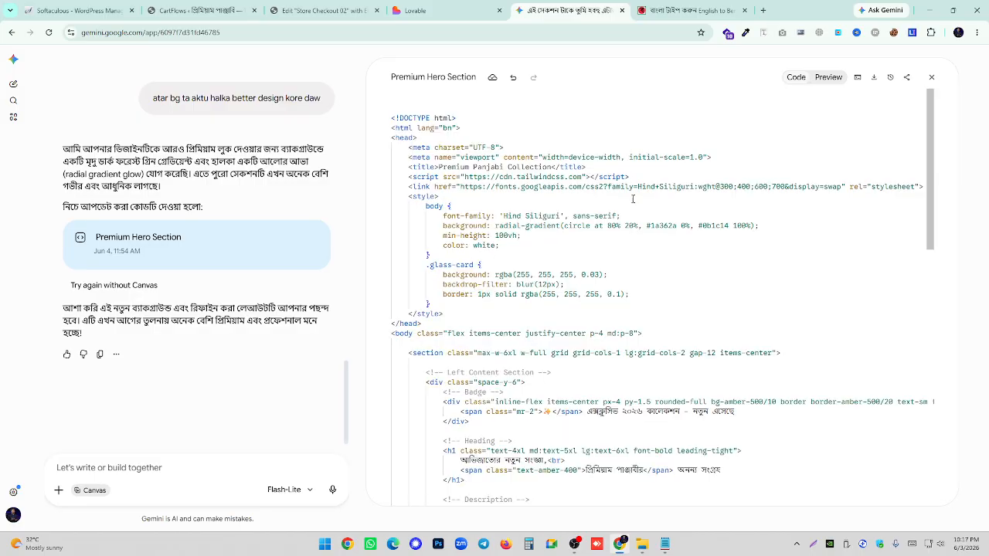
pyautogui.click(830, 79)
pyautogui.click(795, 79)
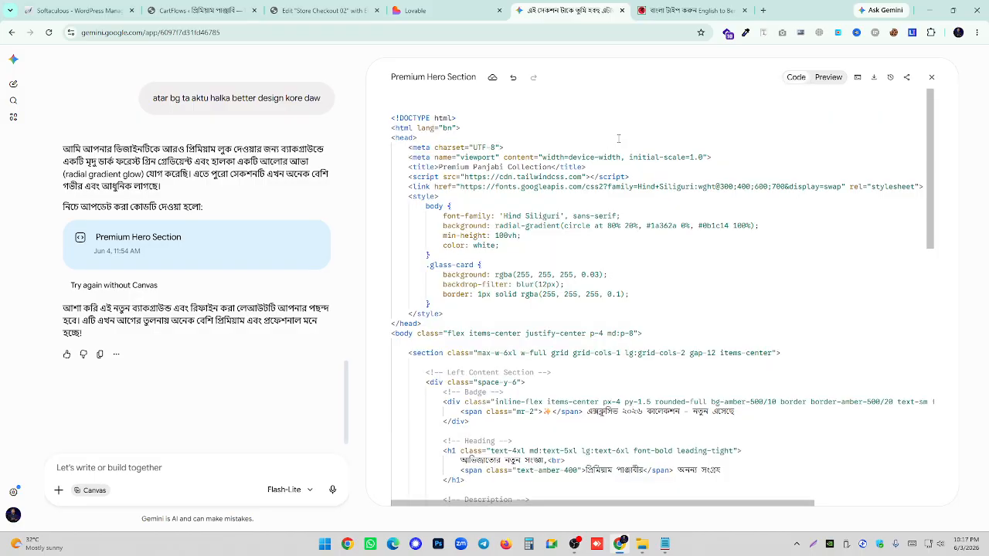
pyautogui.scroll(-10, 567, 247)
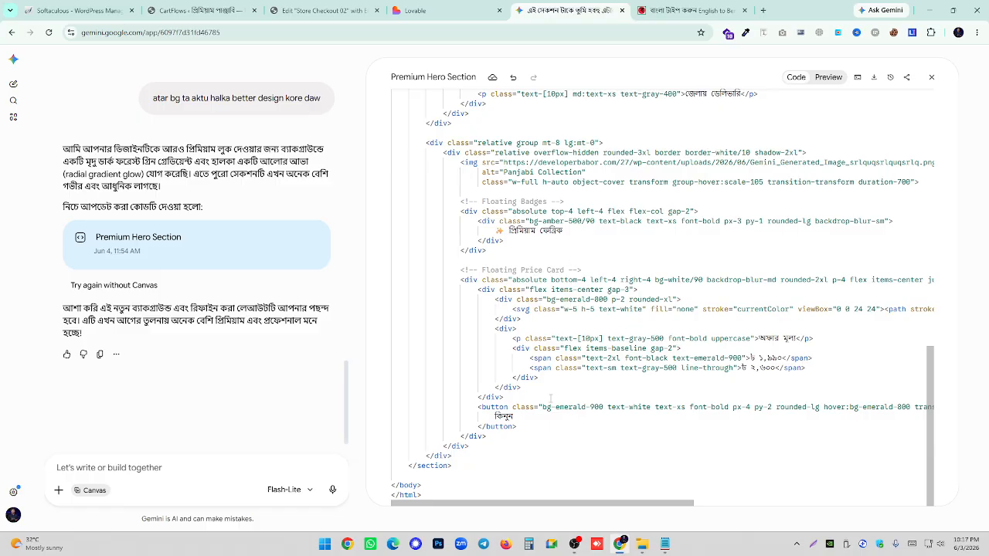
pyautogui.moveTo(439, 495); pyautogui.dragTo(399, 115)
pyautogui.rightClick(418, 127)
pyautogui.click(410, 157)
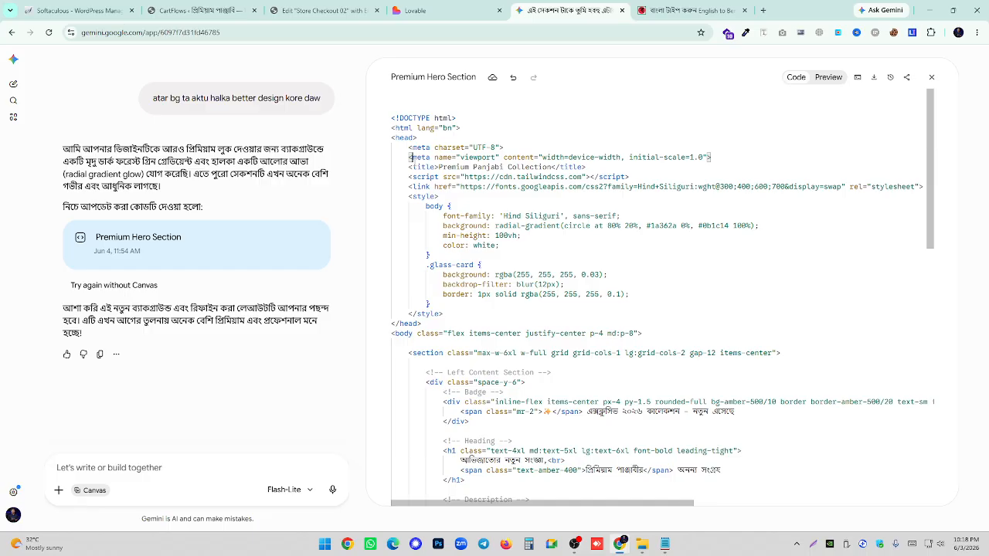
pyautogui.hotkey('ctrl', 'a')
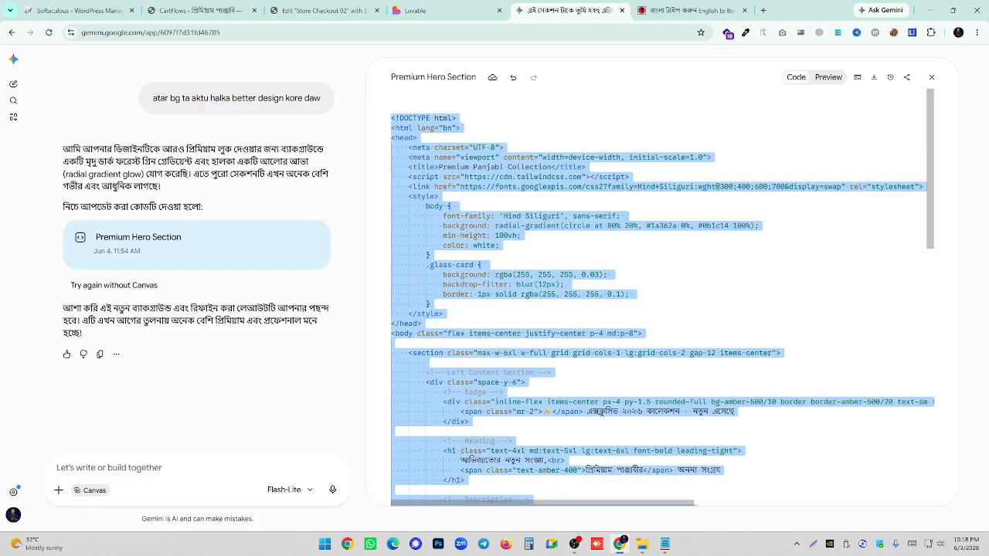
pyautogui.rightClick(405, 176)
pyautogui.click(438, 276)
# - Switch to the Elementor editor, add a container to the Store Checkout 02 page and set its content width to Full Width
pyautogui.click(321, 10)
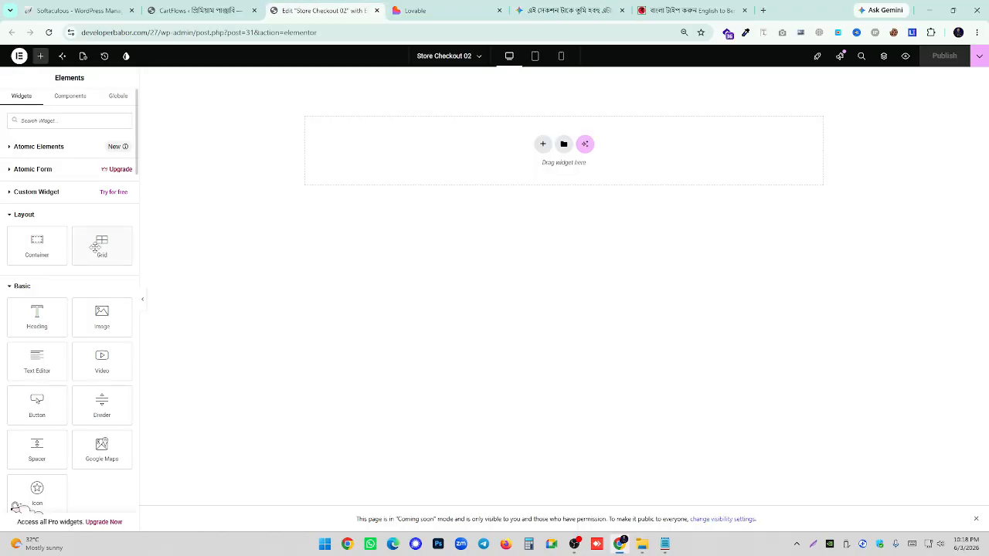
pyautogui.moveTo(21, 251); pyautogui.dragTo(453, 164)
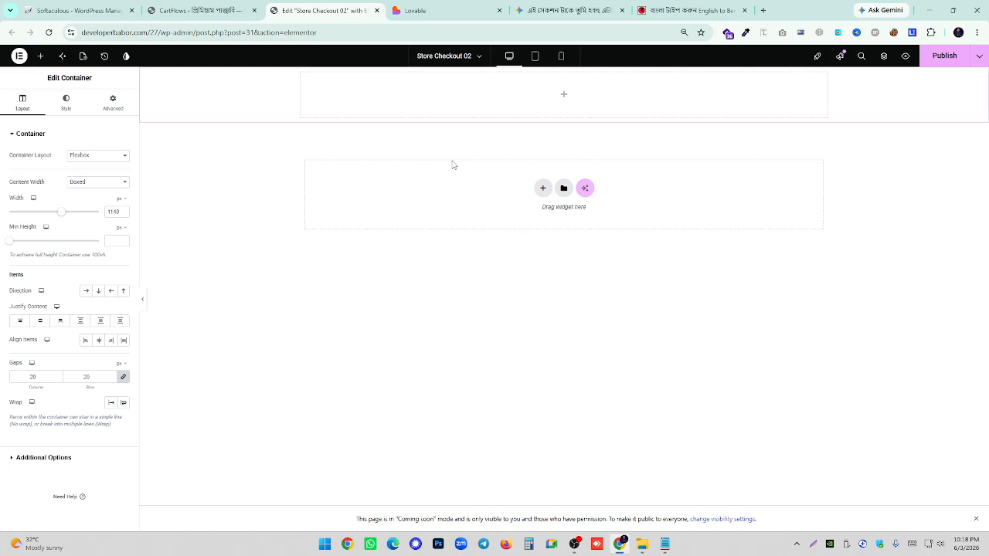
pyautogui.click(121, 191)
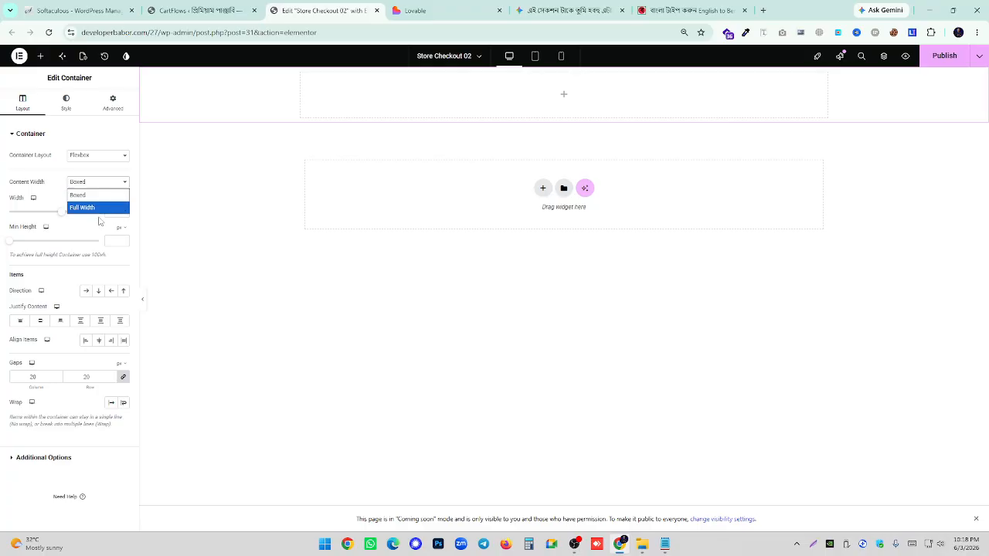
pyautogui.click(98, 213)
# - Set the new full-width container's padding to 0 on all sides
pyautogui.click(114, 106)
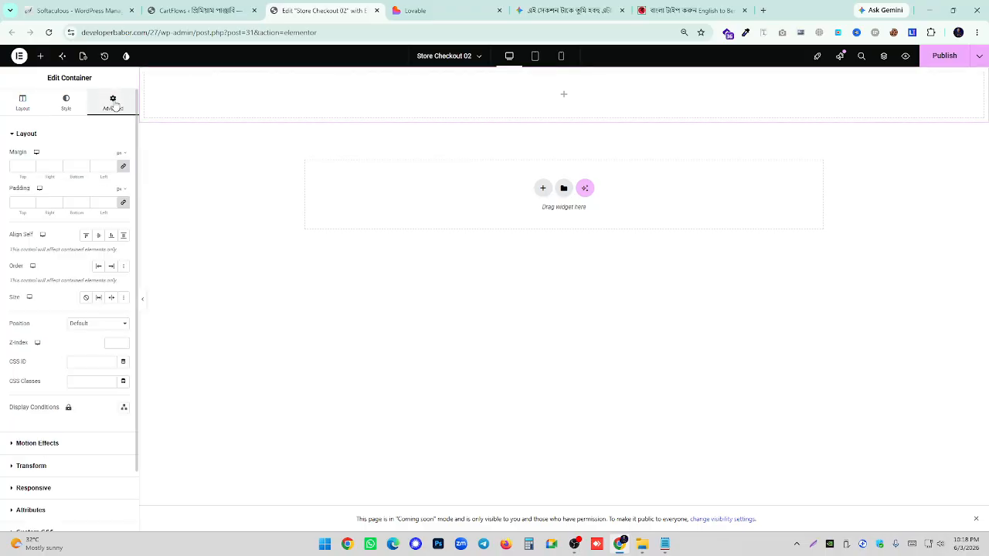
pyautogui.click(124, 204)
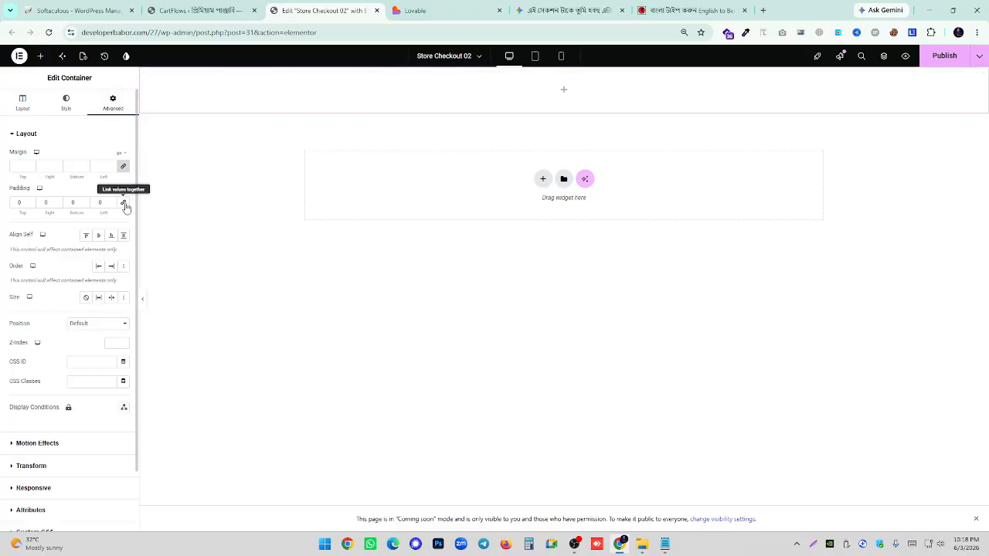
# - Add an HTML widget inside the container and paste the copied hero section code into it
pyautogui.click(40, 56)
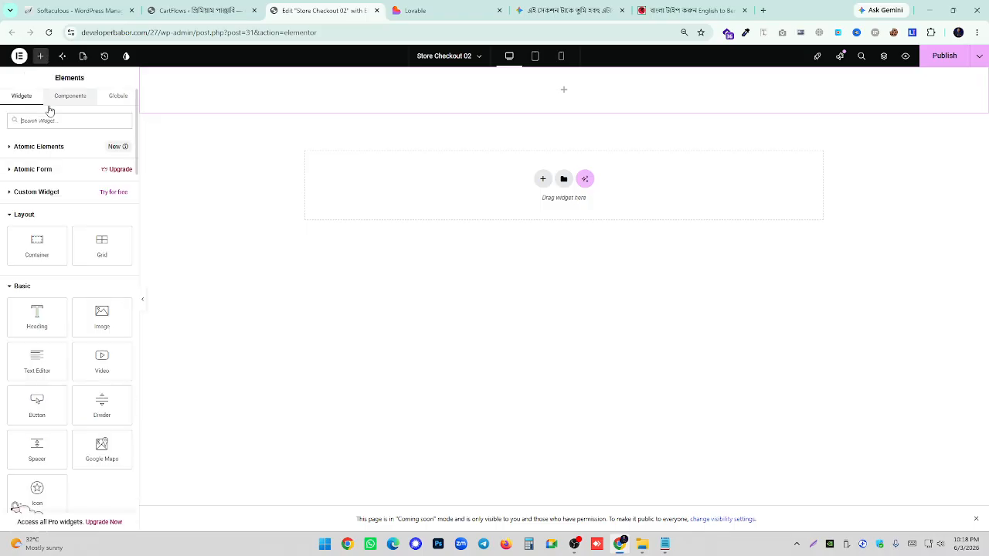
pyautogui.write('html')
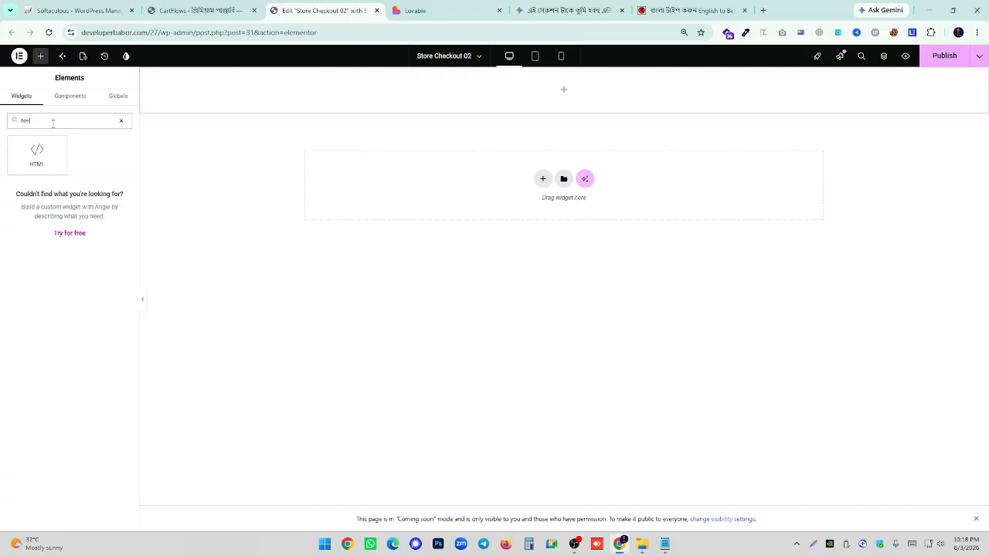
pyautogui.moveTo(54, 145); pyautogui.dragTo(585, 108)
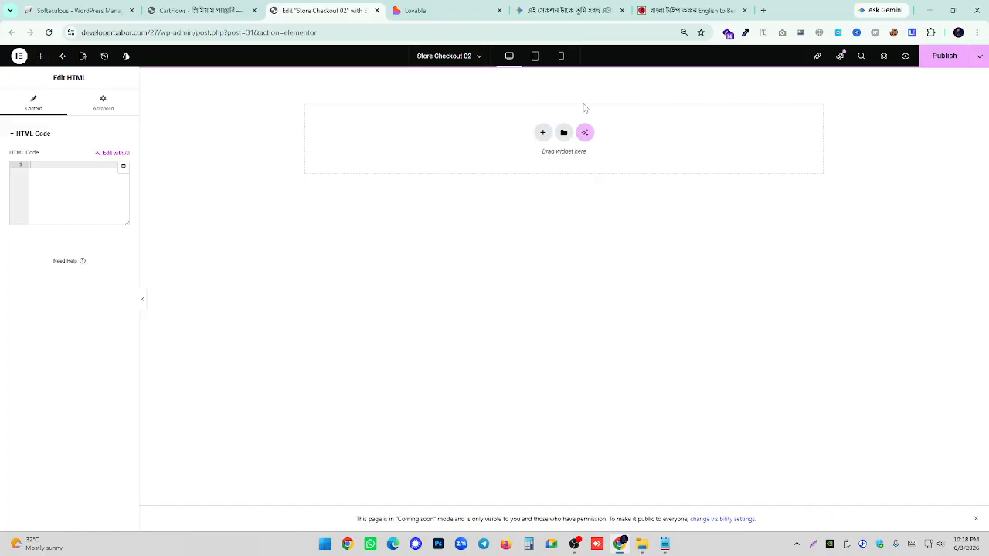
pyautogui.rightClick(39, 164)
pyautogui.click(68, 280)
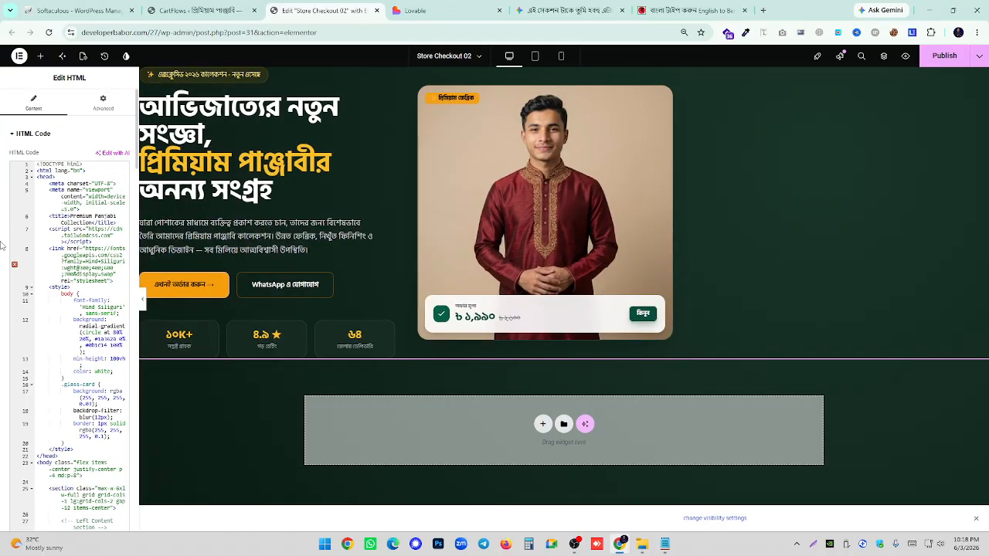
# - Compare the hero section's layout on the full Elementor canvas with its rendered preview in Gemini
pyautogui.click(143, 300)
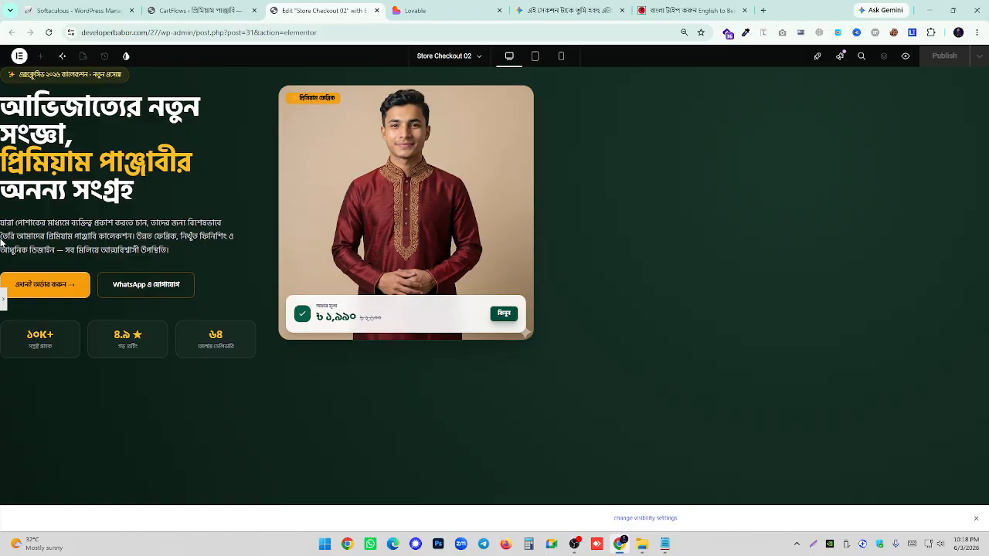
pyautogui.click(3, 300)
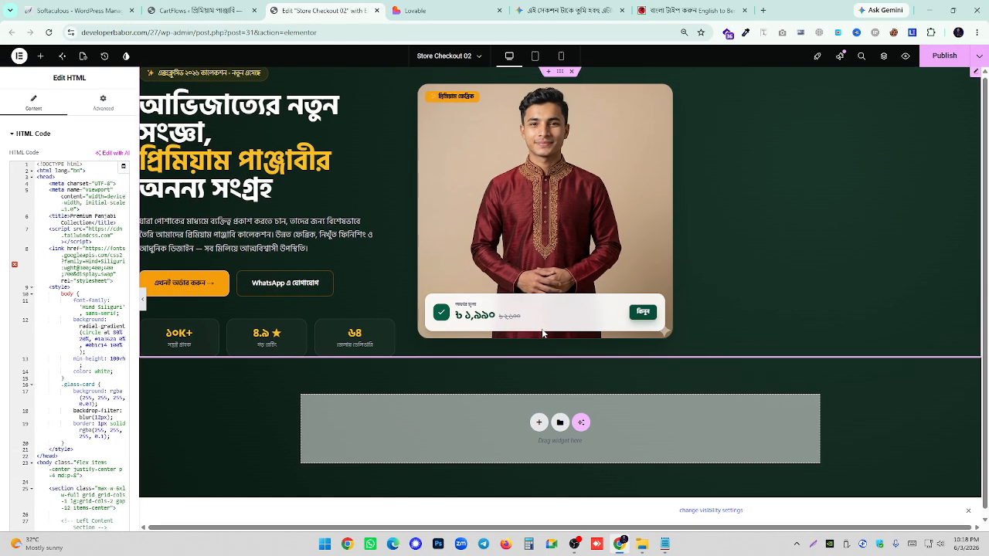
pyautogui.click(420, 8)
pyautogui.click(565, 9)
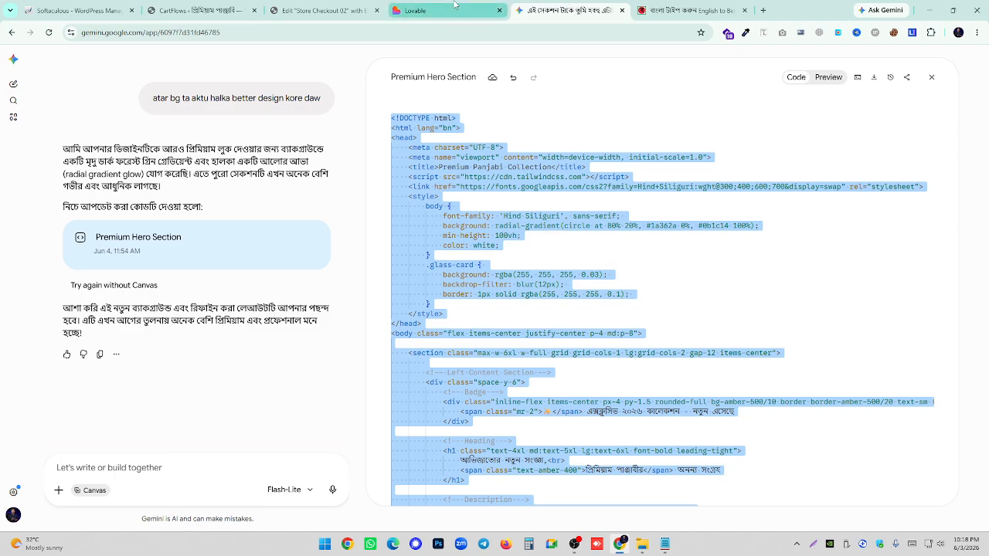
pyautogui.click(819, 77)
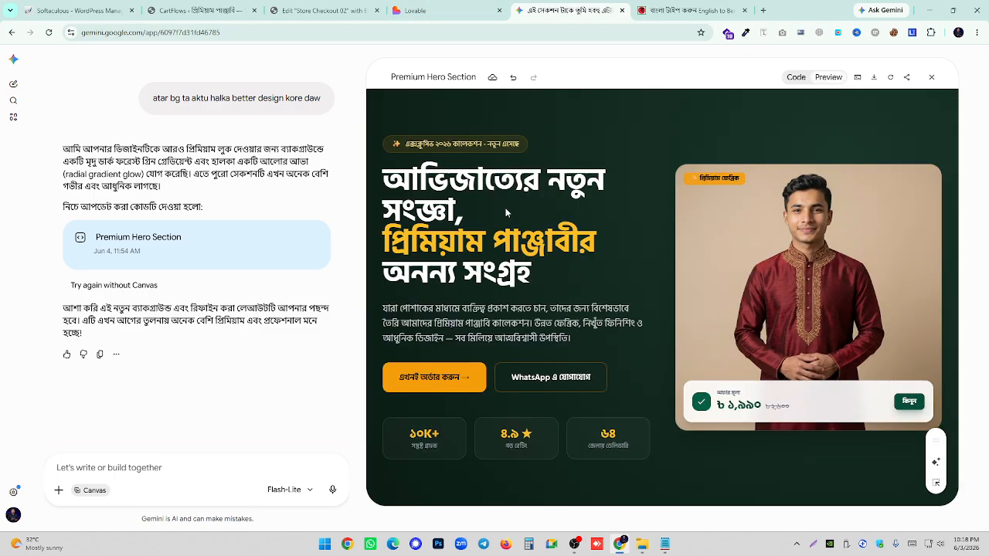
pyautogui.click(323, 10)
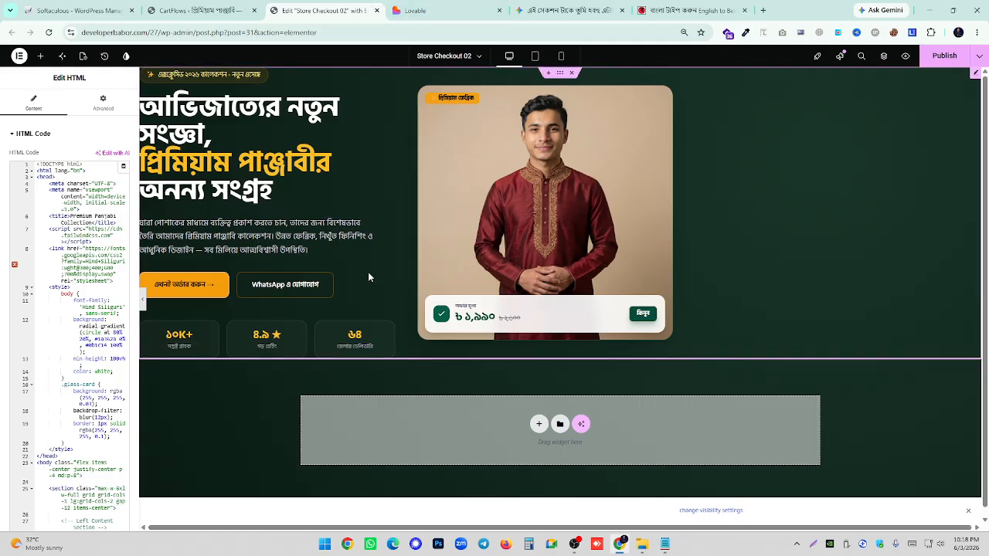
# - Copy the container's "Width" label and start a Gemini prompt reading "Width 1440 ,"
pyautogui.click(564, 75)
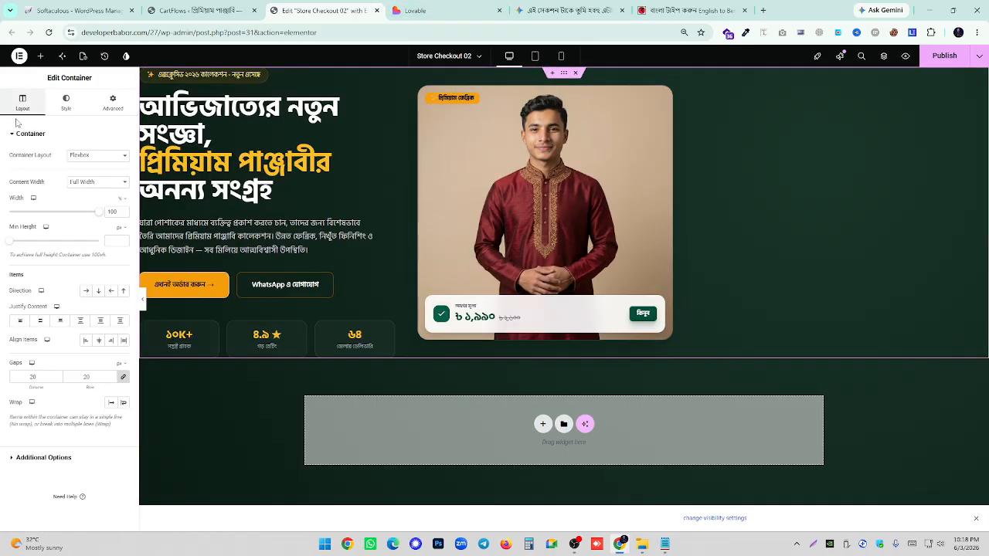
pyautogui.moveTo(4, 203); pyautogui.dragTo(19, 198)
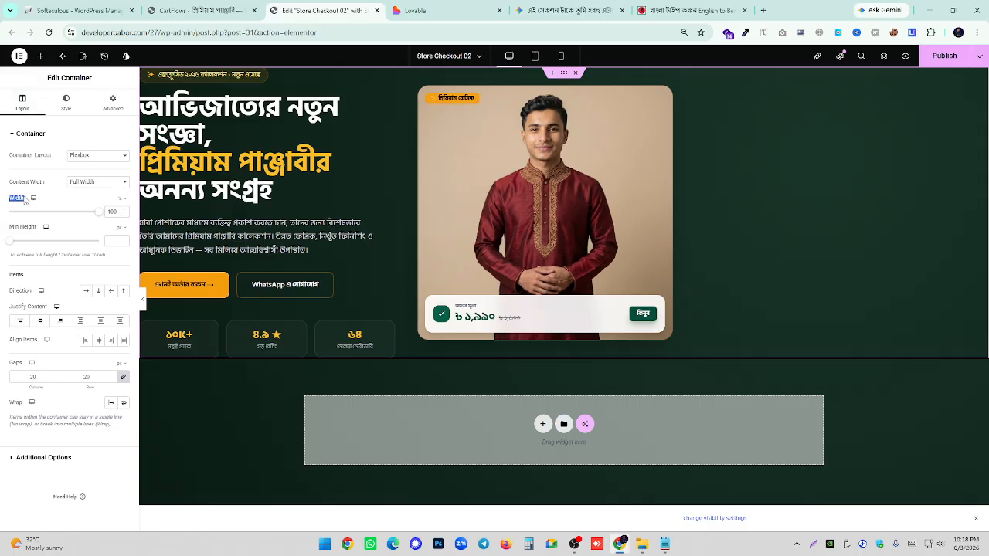
pyautogui.rightClick(17, 199)
pyautogui.click(28, 213)
pyautogui.click(108, 189)
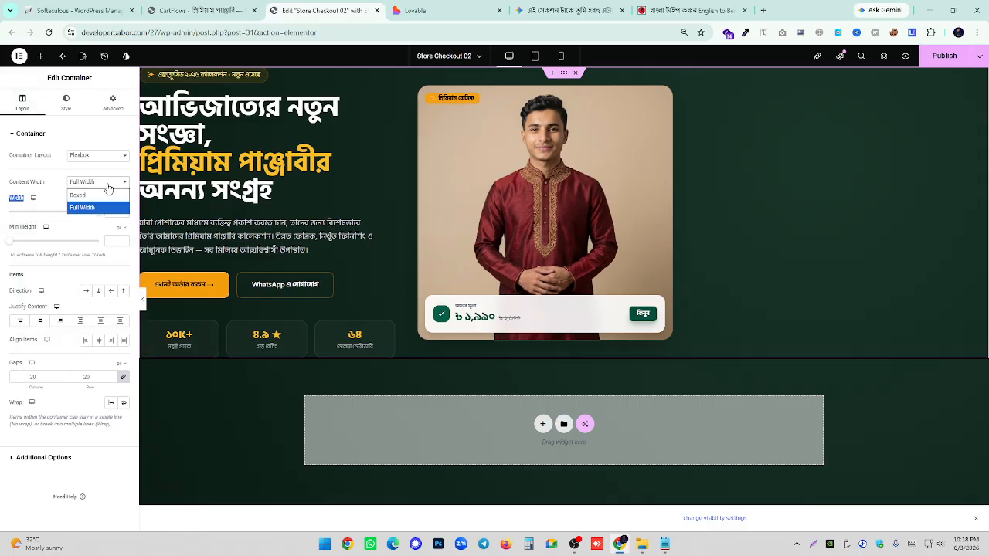
pyautogui.hotkey('ctrl', 'Tab')
pyautogui.hotkey('ctrl', 'Tab')
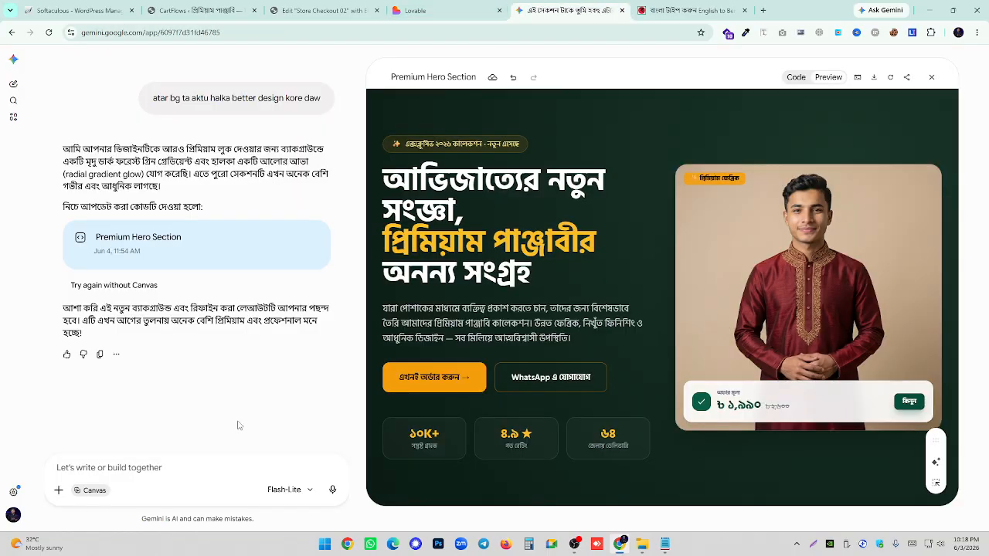
pyautogui.hotkey('ctrl', 'v')
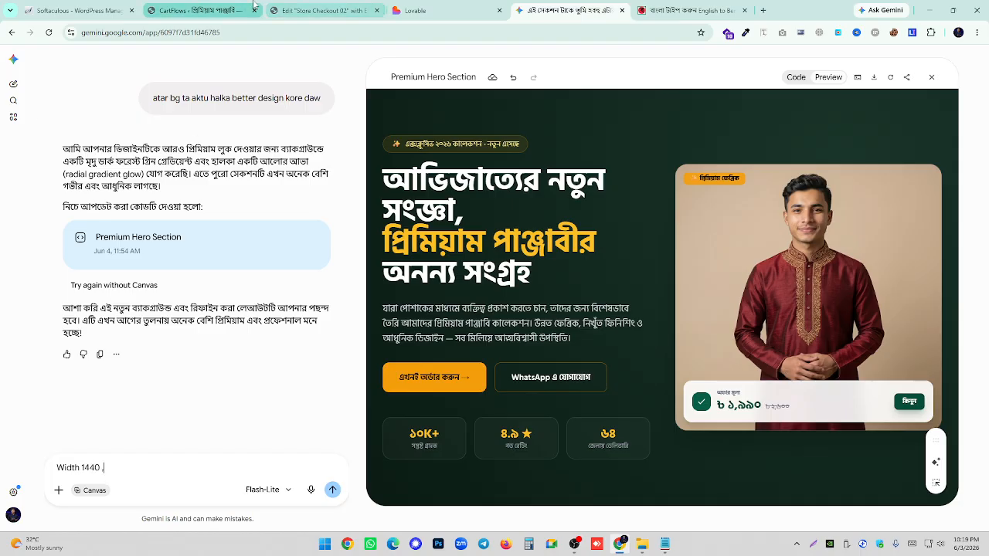
# - Switch to the Easy Bengali Typing page and append "তুমি এই সাইজ" to the existing text
pyautogui.click(197, 10)
pyautogui.click(338, 8)
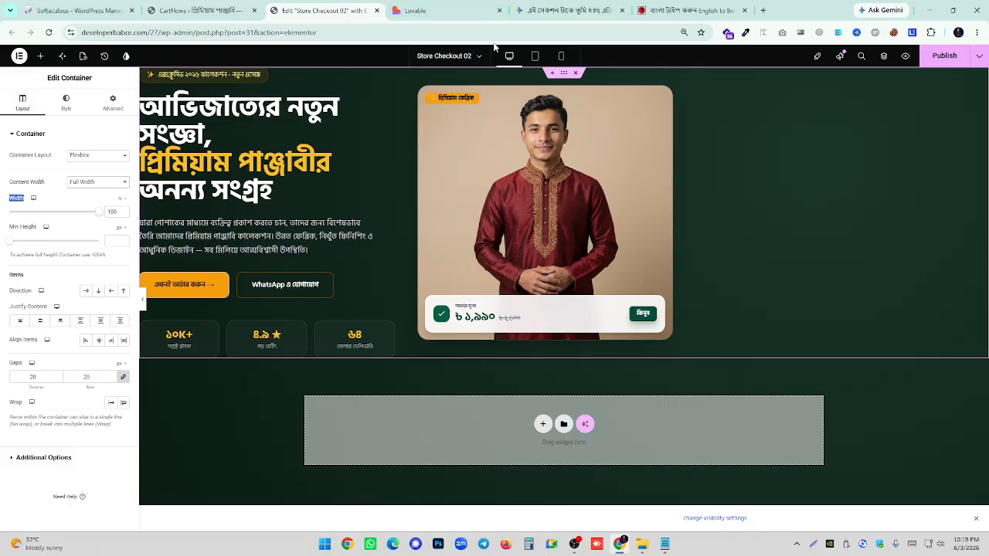
pyautogui.click(572, 10)
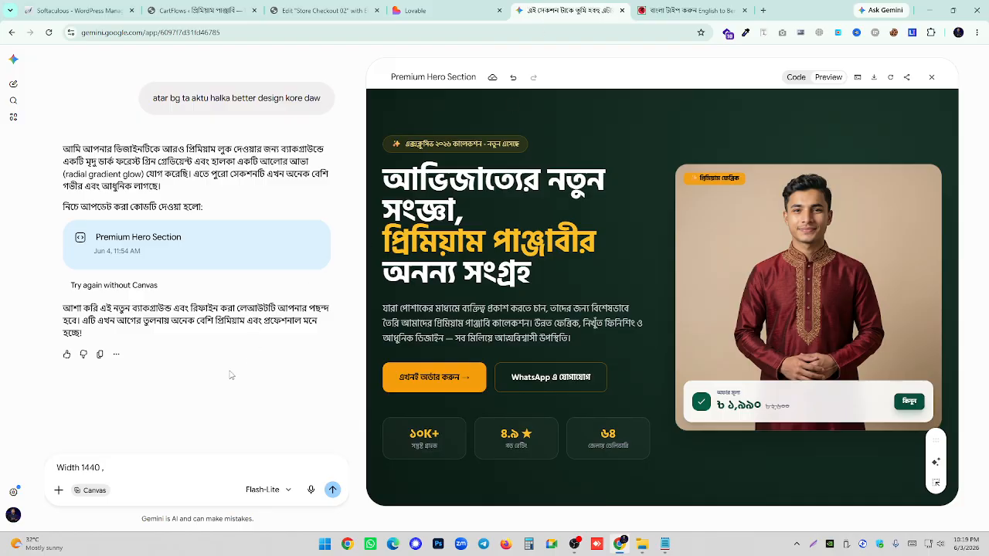
pyautogui.click(690, 10)
pyautogui.click(456, 245)
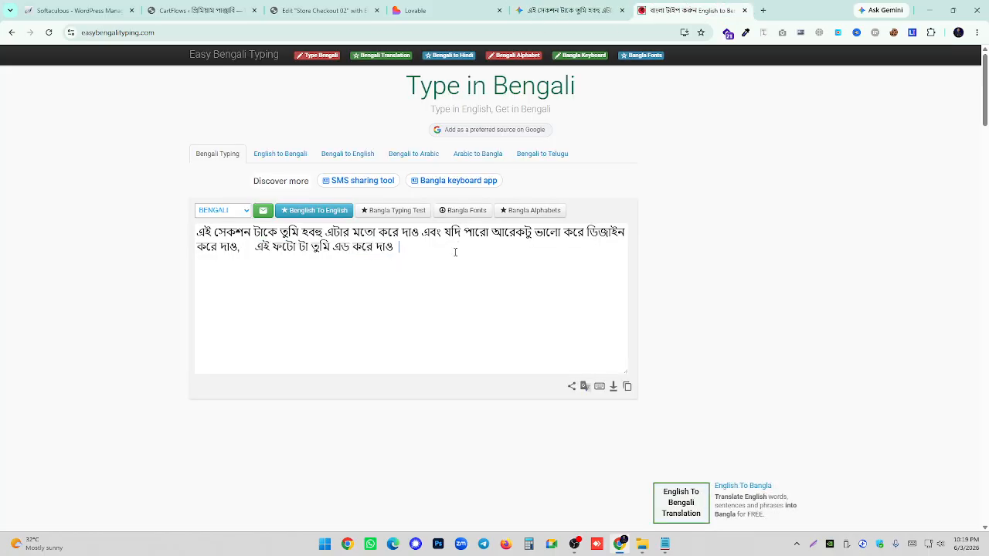
pyautogui.write('tumi')
pyautogui.write('ei size')
pyautogui.press('BackSpace')
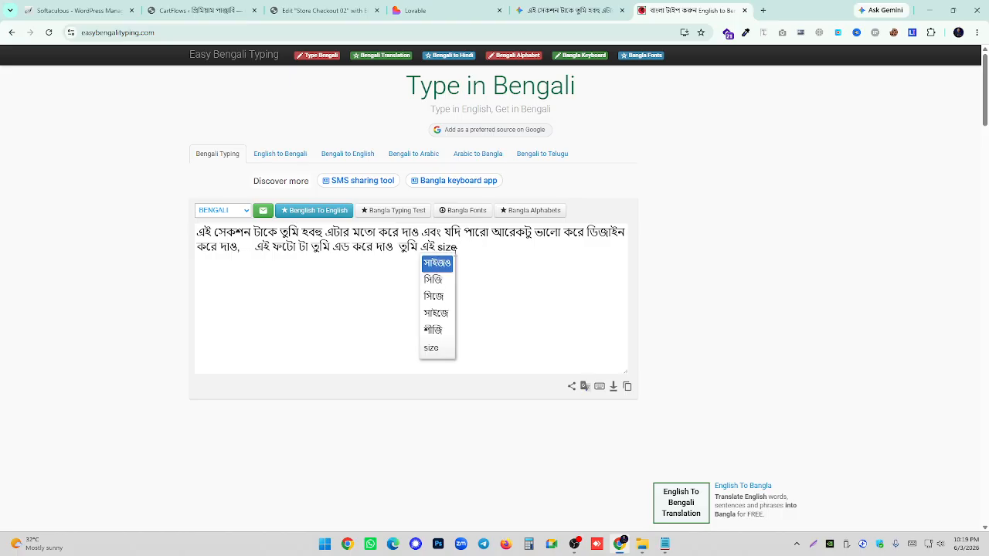
pyautogui.press('BackSpace')
pyautogui.write('e')
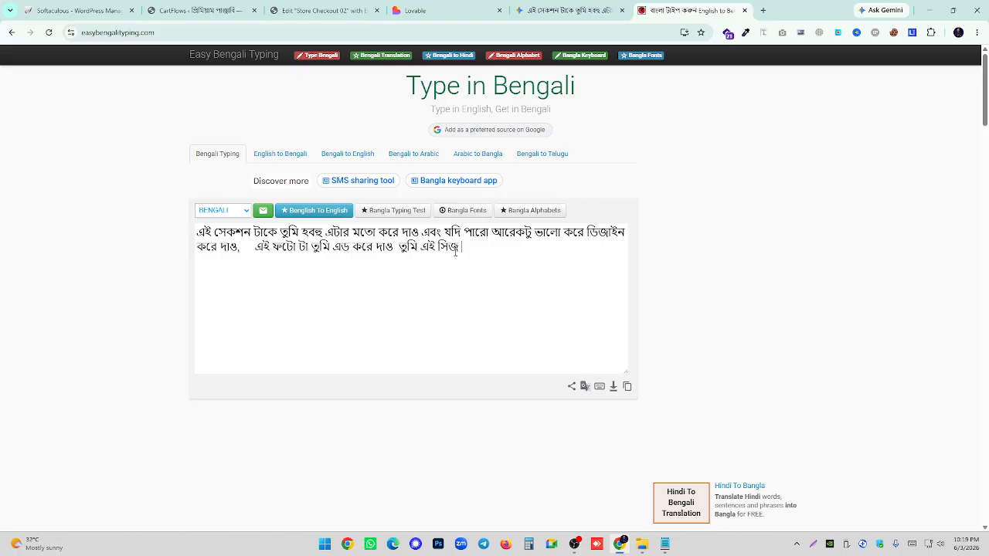
pyautogui.press('BackSpace')
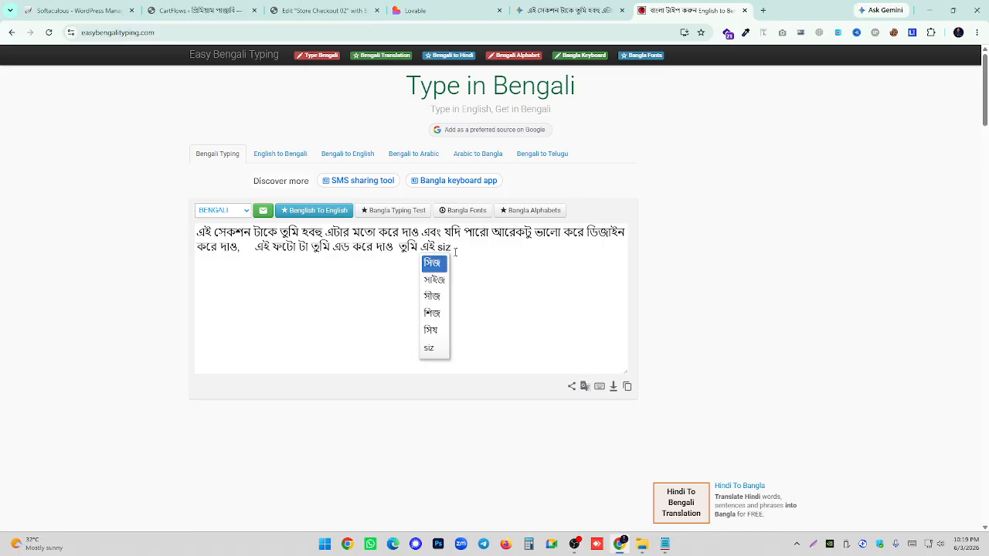
pyautogui.press('Down')
pyautogui.press('Return')
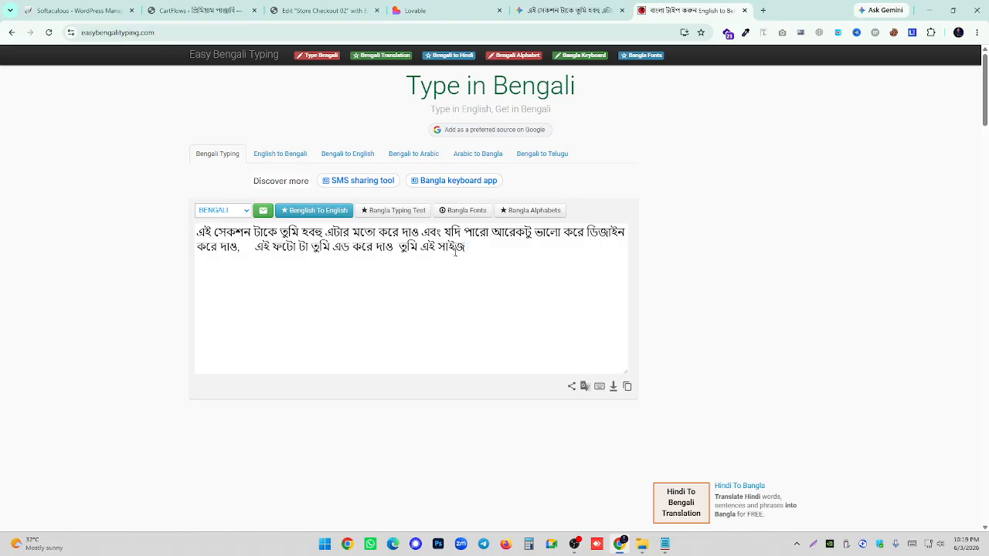
# - Continue the sentence with "নিয়ে কনভার্ট করে দাও" and copy the whole phrase starting at "তুমি"
pyautogui.write('niye ')
pyautogui.write('convert ')
pyautogui.write('ko')
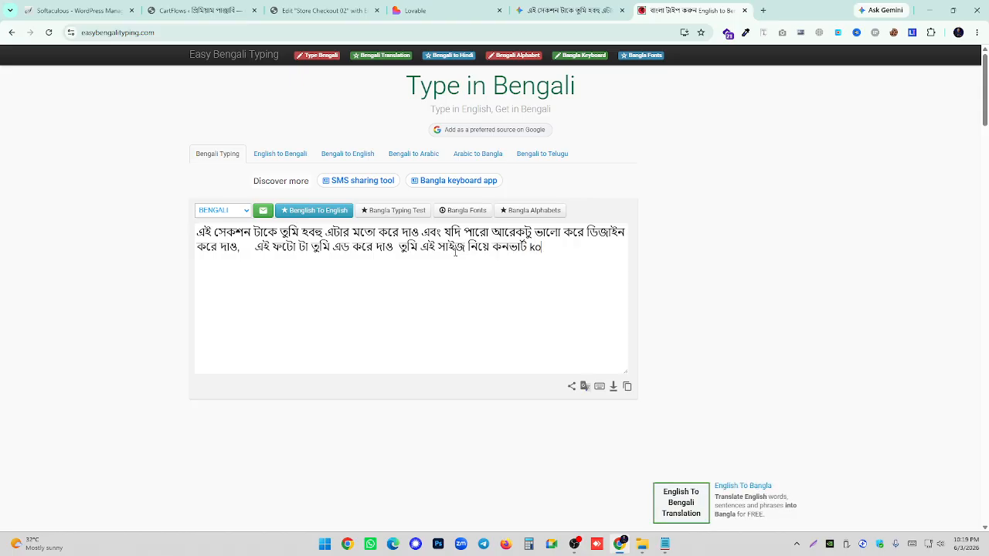
pyautogui.write('re daw')
pyautogui.moveTo(398, 247); pyautogui.dragTo(573, 247)
pyautogui.rightClick(546, 247)
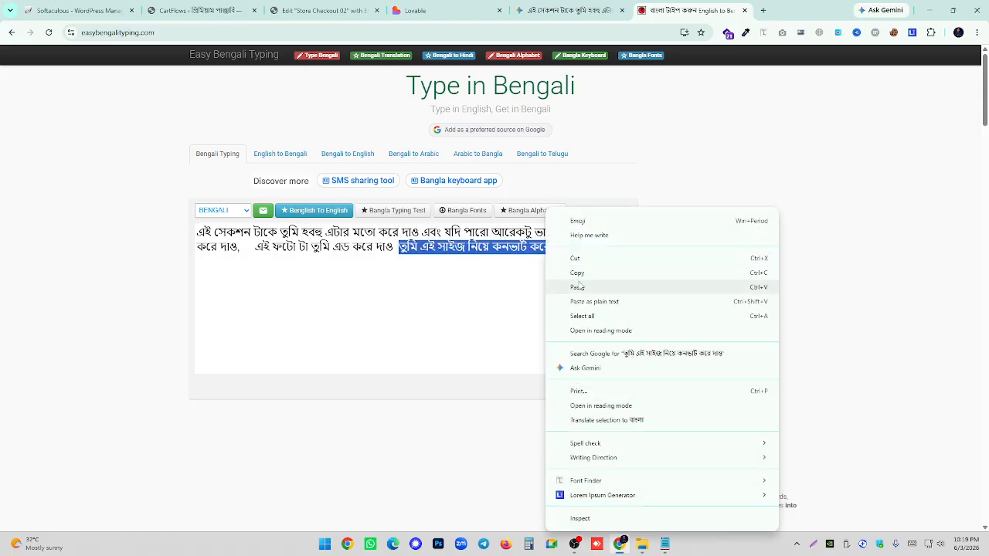
pyautogui.click(572, 273)
# - Return to Gemini and paste the copied Bengali phrase after "Width 1440 ," in the prompt
pyautogui.click(199, 10)
pyautogui.click(324, 10)
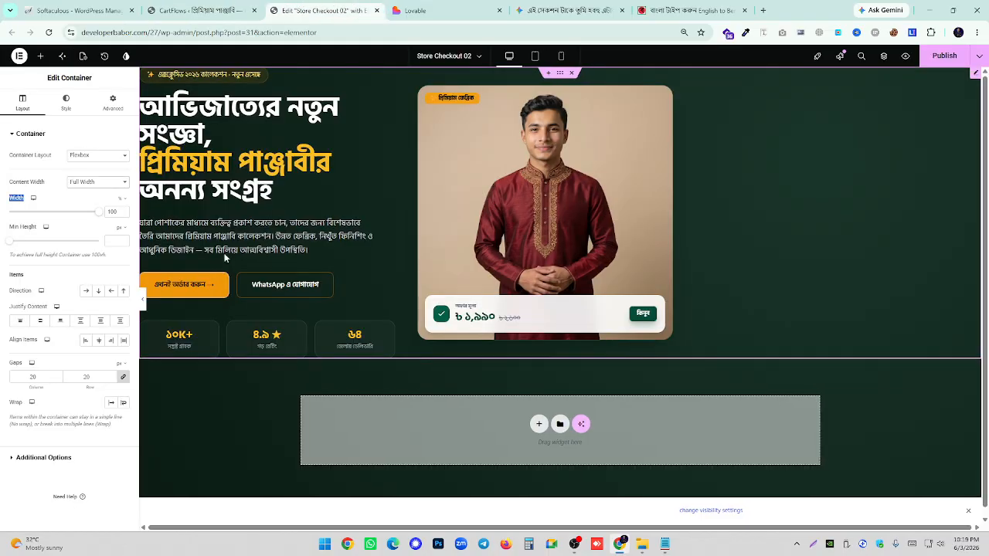
pyautogui.click(444, 10)
pyautogui.click(568, 10)
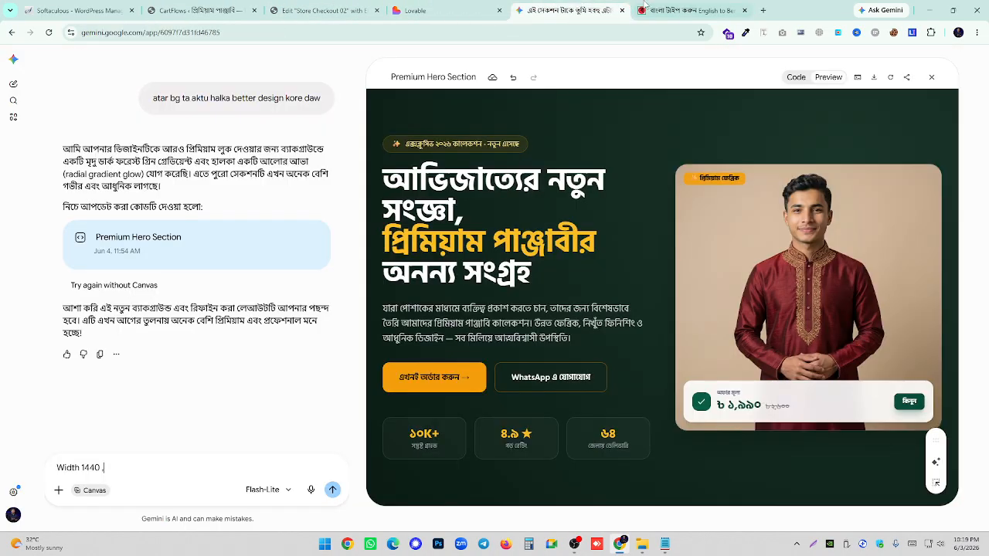
pyautogui.hotkey('ctrl', 'v')
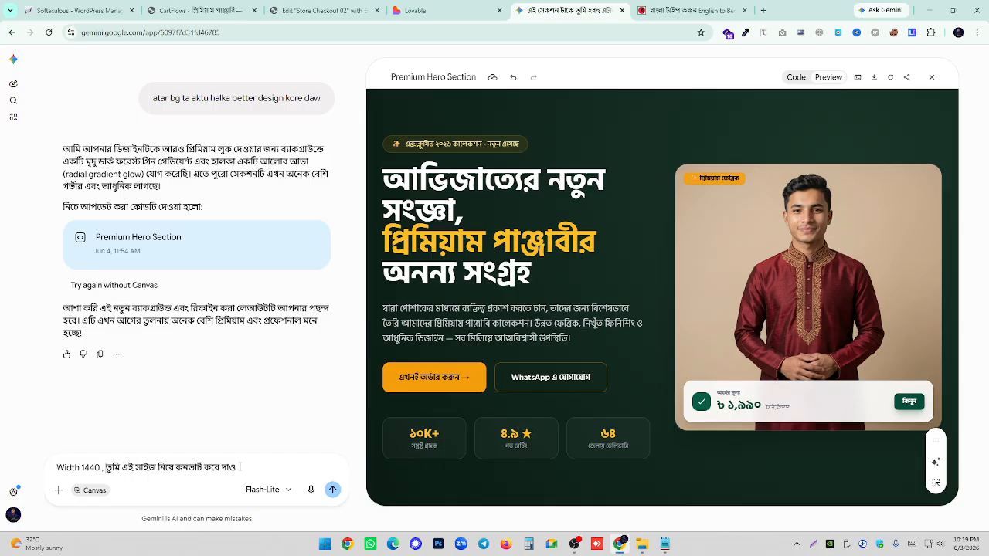
# - Append "হিরো সেকশন টা" to the text on the Bengali typing page and copy those words
pyautogui.hotkey('ctrl', 'Tab')
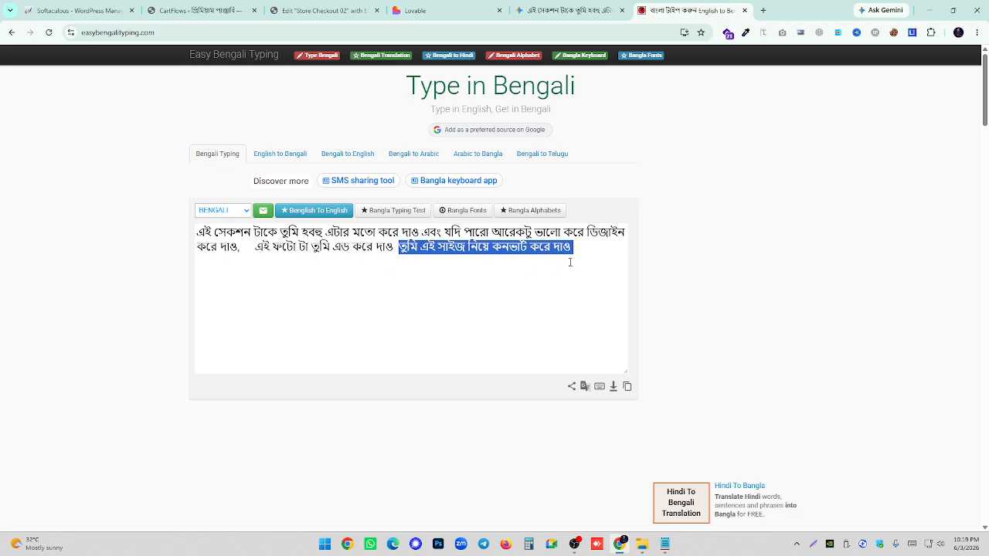
pyautogui.click(584, 251)
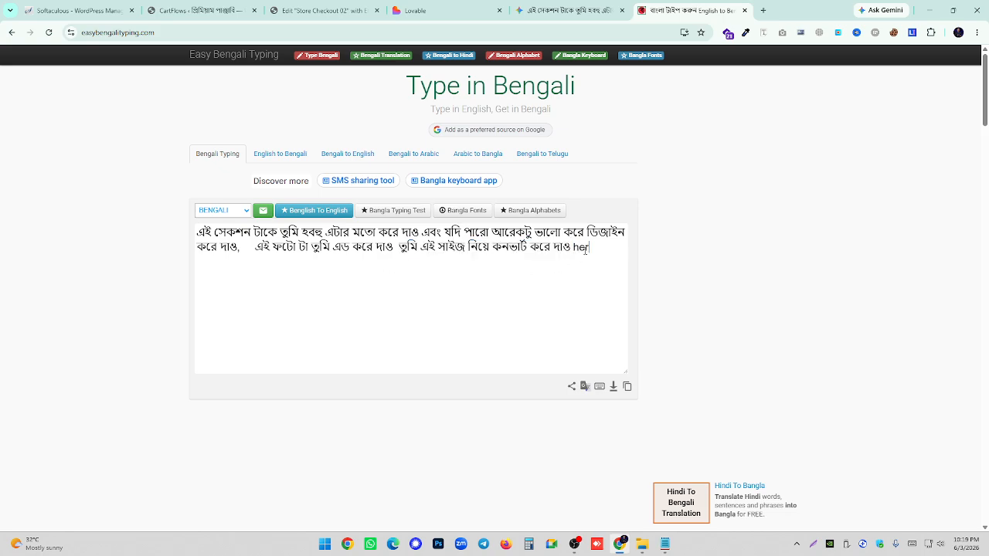
pyautogui.write('hero section ta')
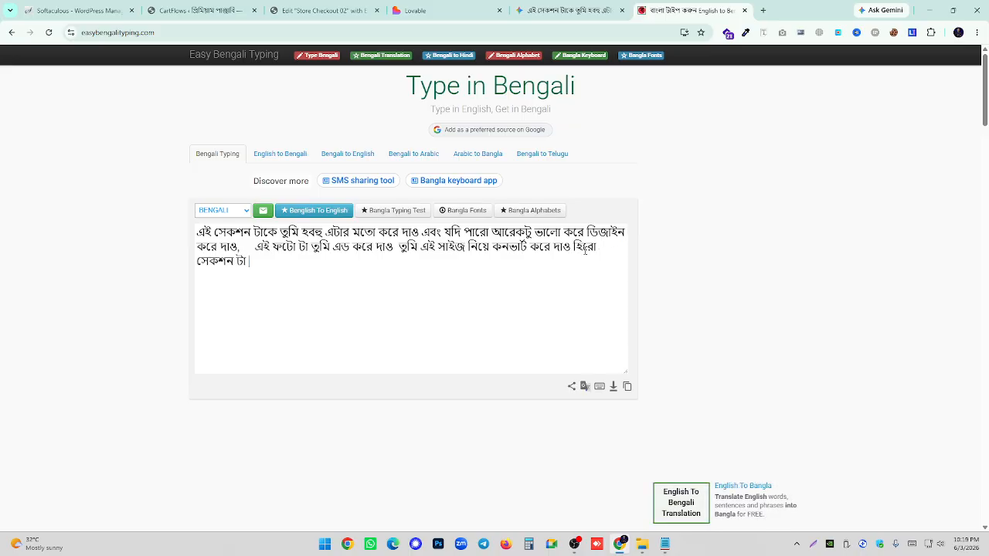
pyautogui.moveTo(574, 247); pyautogui.dragTo(596, 264)
pyautogui.rightClick(595, 265)
pyautogui.click(610, 273)
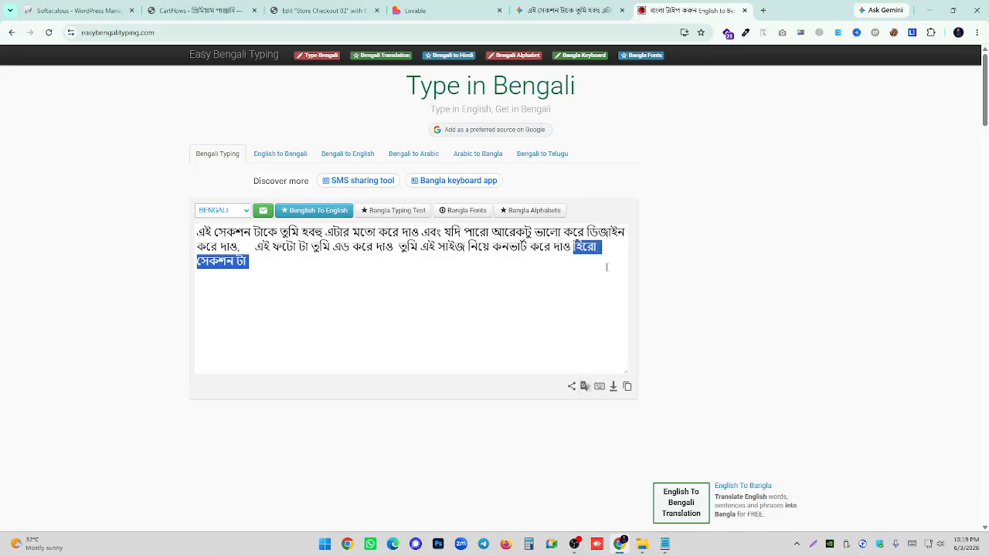
# - Add the copied words to the end of the Gemini prompt, submit it and return to the Elementor editor
pyautogui.click(572, 10)
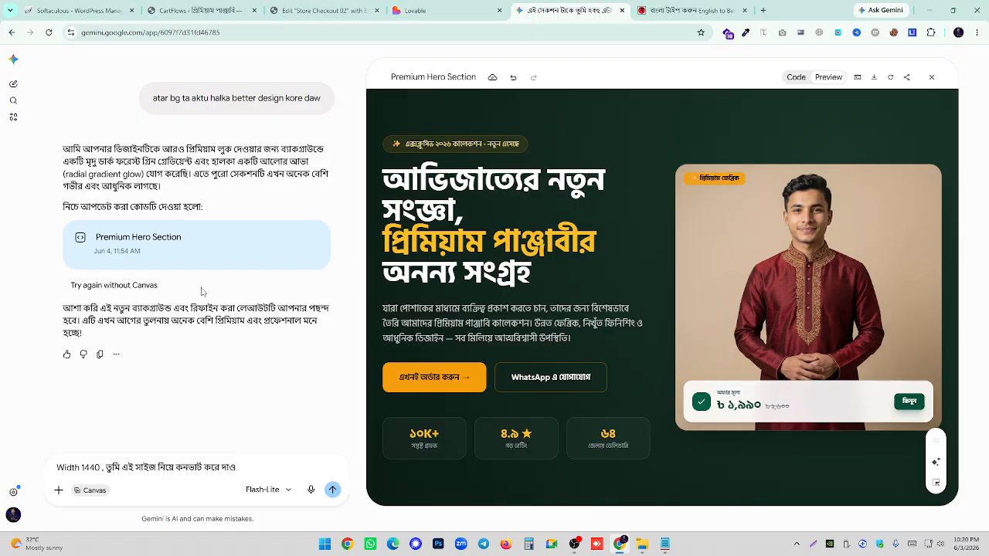
pyautogui.click(691, 10)
pyautogui.click(571, 10)
pyautogui.hotkey('ctrl', 'v')
pyautogui.press('Return')
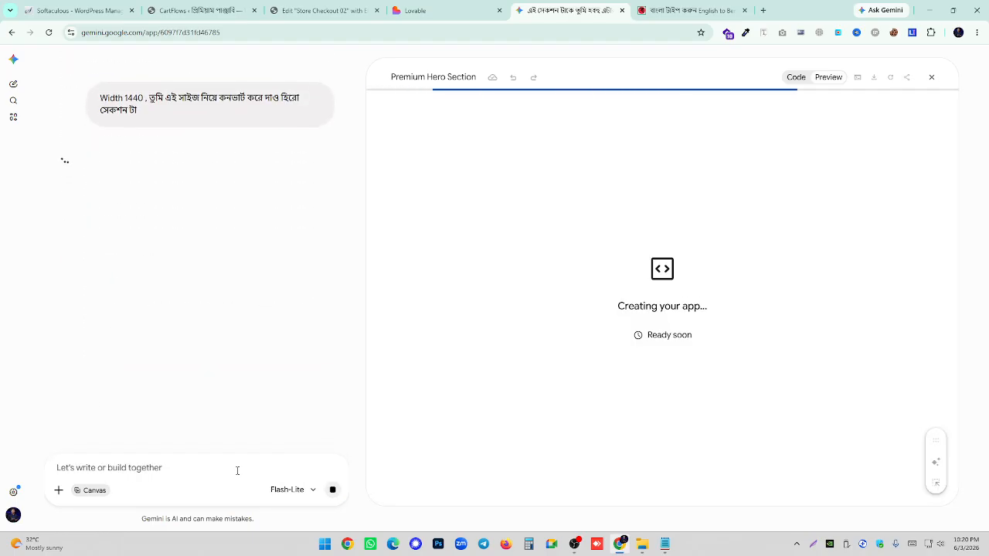
pyautogui.click(317, 6)
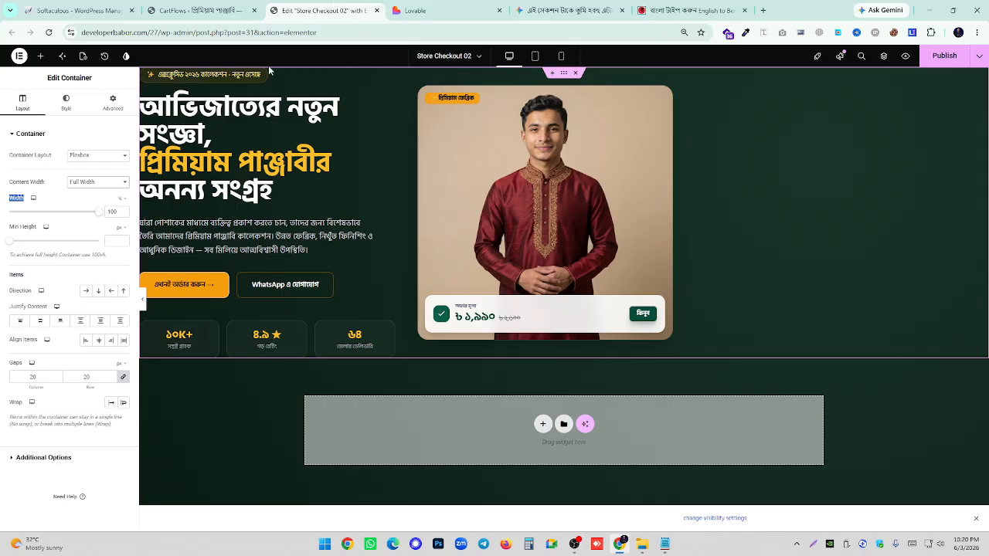
# - Set the Store Checkout 02 page layout to Default and check how the page displays
pyautogui.click(83, 56)
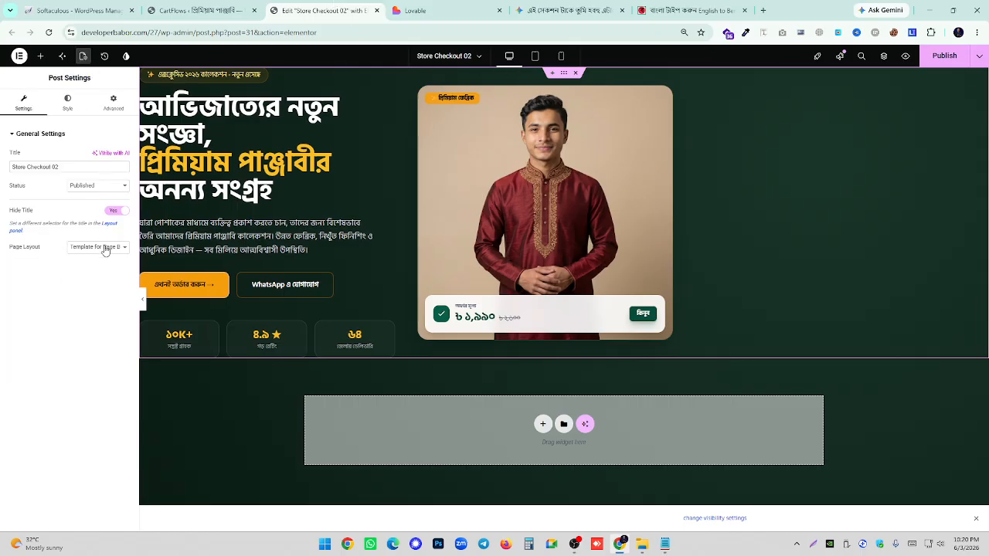
pyautogui.click(102, 248)
pyautogui.click(96, 262)
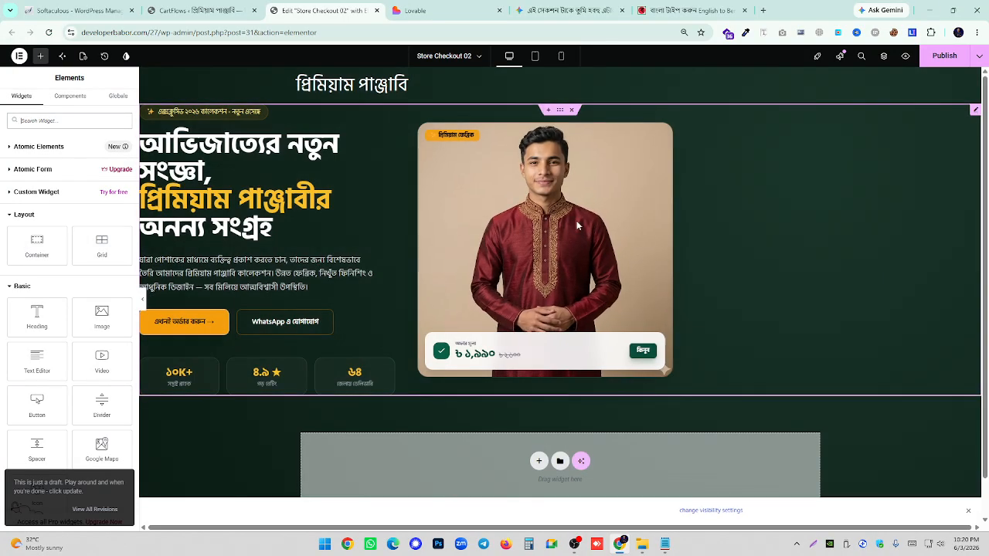
pyautogui.scroll(-1, 563, 205)
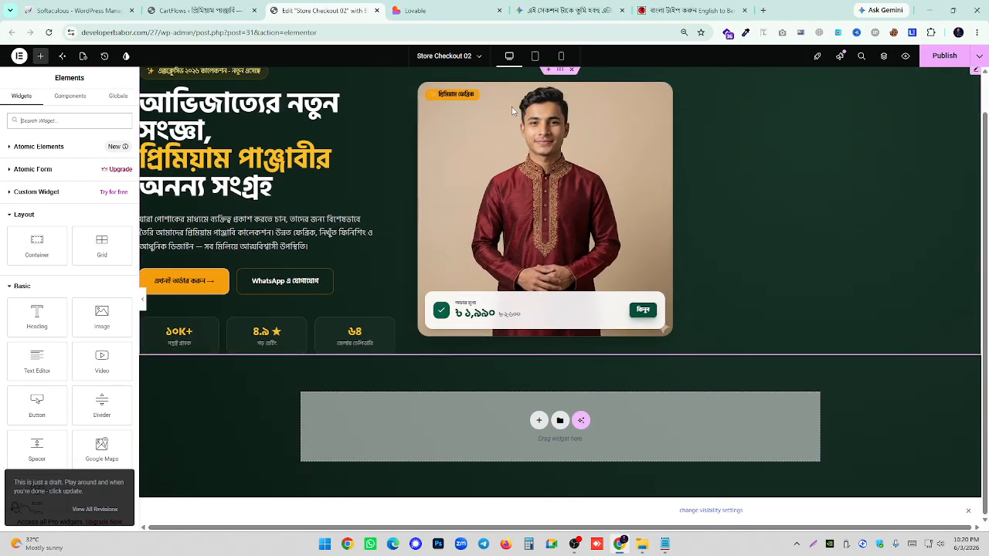
pyautogui.scroll(1, 505, 149)
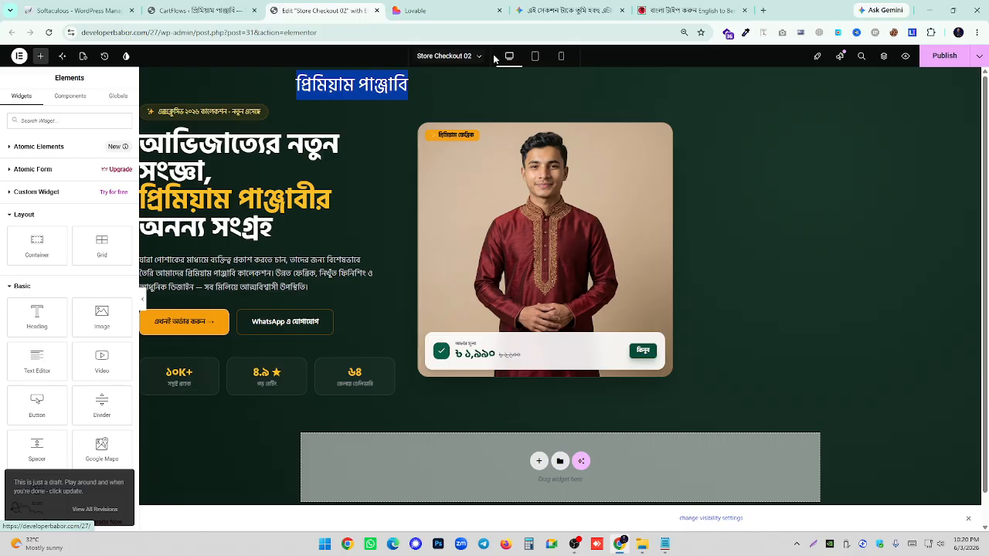
# - Turn off Hide Title in the post settings and select the hero section's HTML widget
pyautogui.click(104, 57)
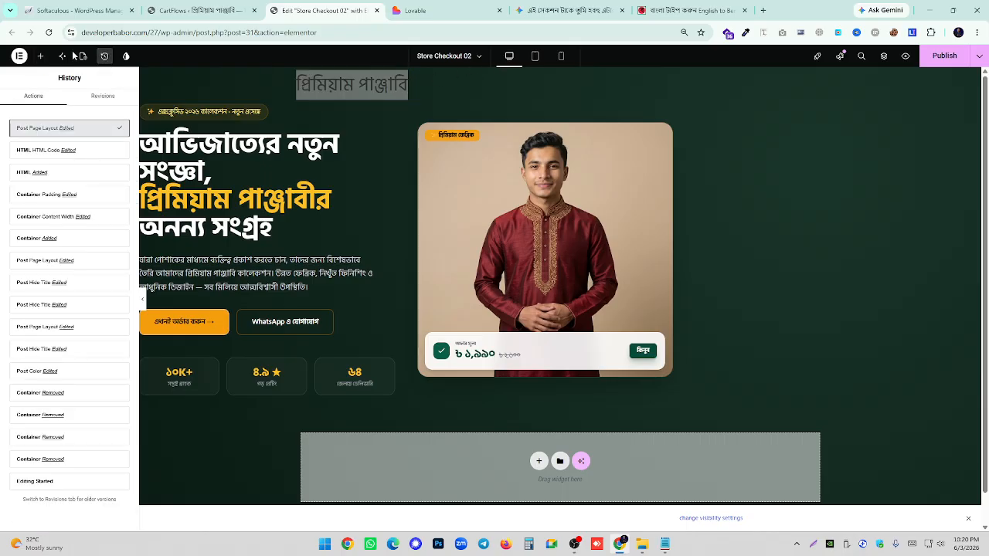
pyautogui.click(82, 56)
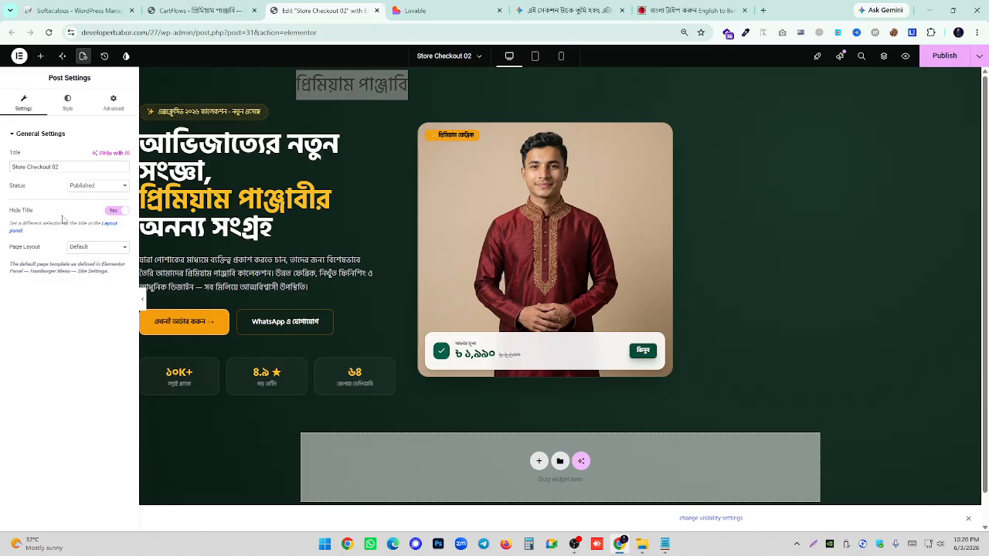
pyautogui.click(81, 247)
pyautogui.click(118, 219)
pyautogui.click(118, 219)
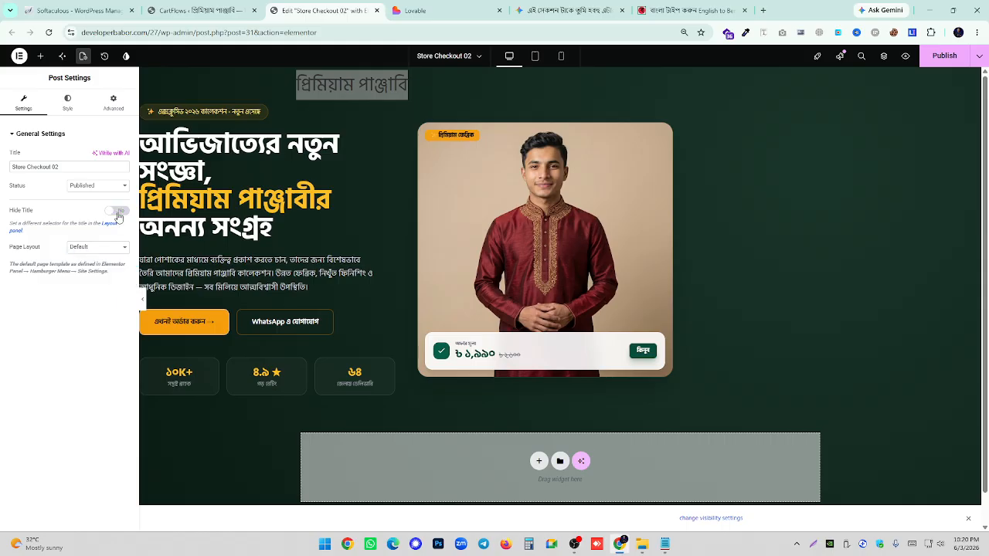
pyautogui.click(481, 187)
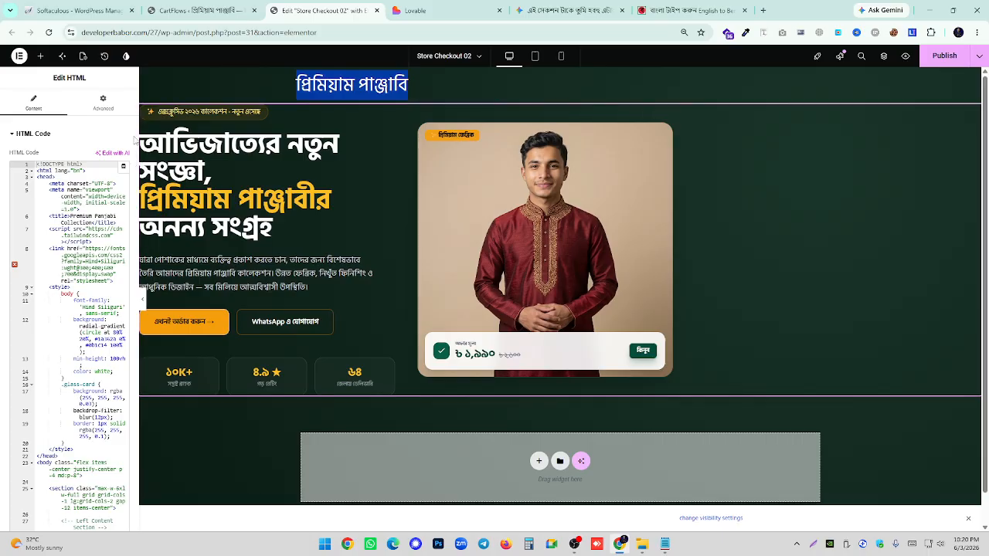
# - Switch to Gemini and review the 1440 px hero section's preview and code, comparing the code with the previous version
pyautogui.click(409, 10)
pyautogui.click(568, 10)
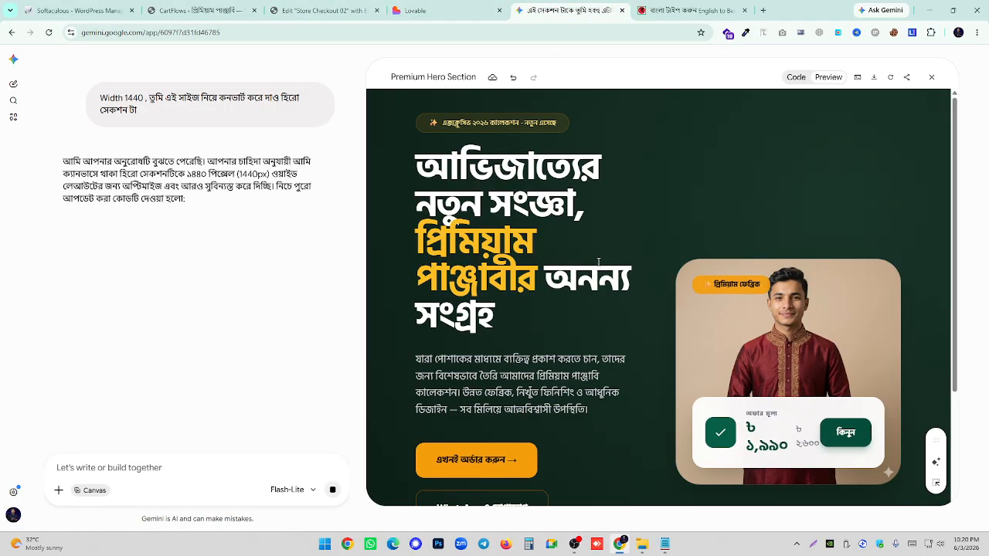
pyautogui.scroll(-3, 593, 268)
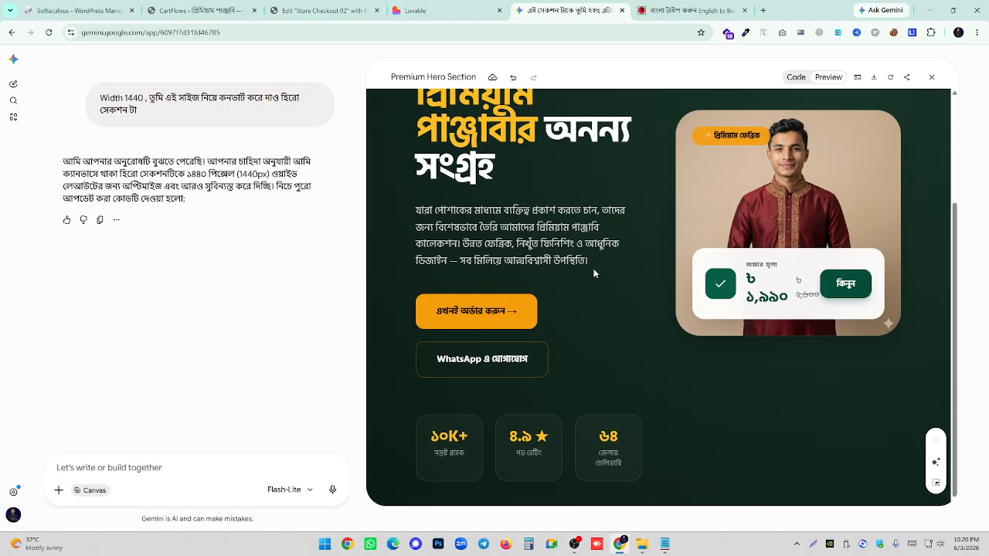
pyautogui.scroll(4, 594, 272)
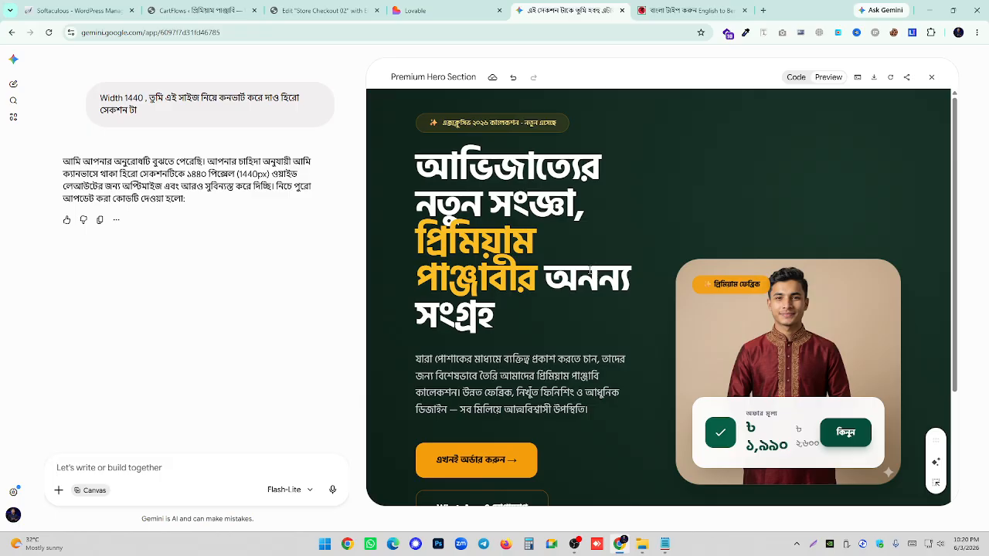
pyautogui.click(796, 76)
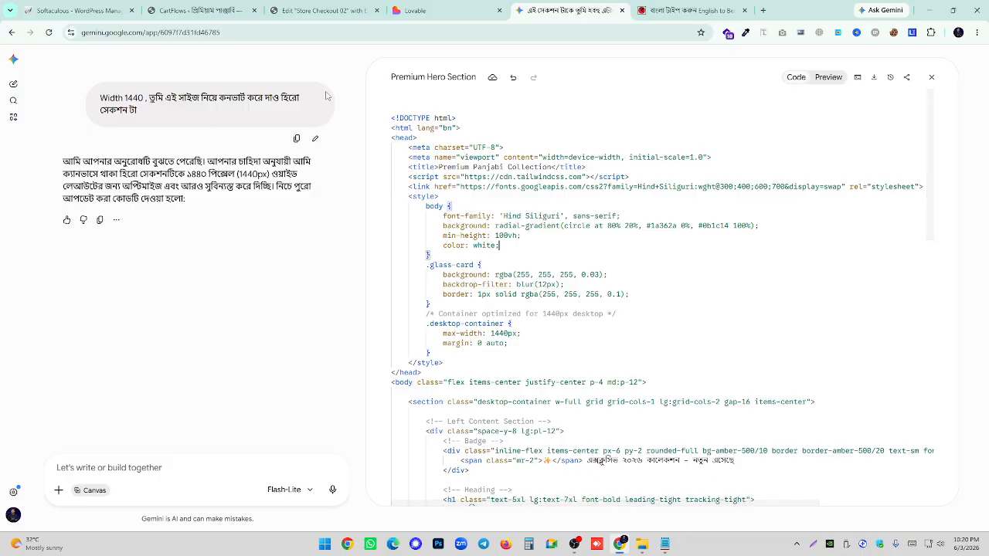
pyautogui.click(512, 77)
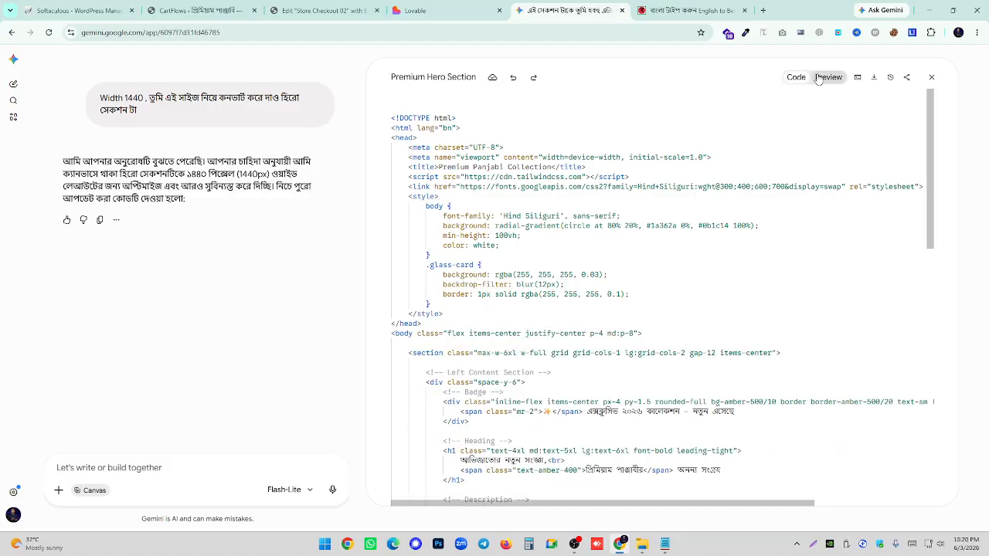
pyautogui.click(533, 78)
pyautogui.click(831, 78)
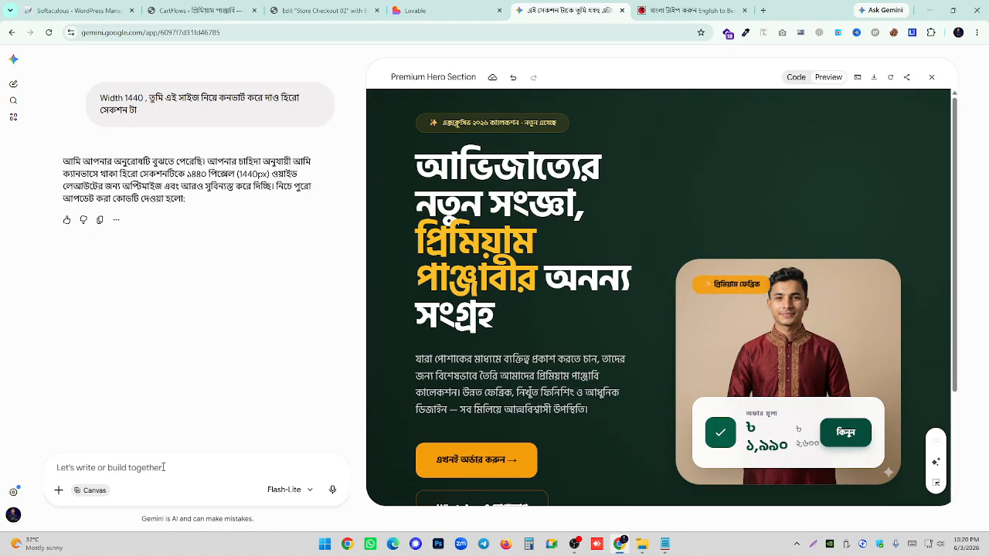
# - Ask Gemini to make the hero section responsive with the prompt "responsive o kore daw" and look over the new preview
pyautogui.write('rs')
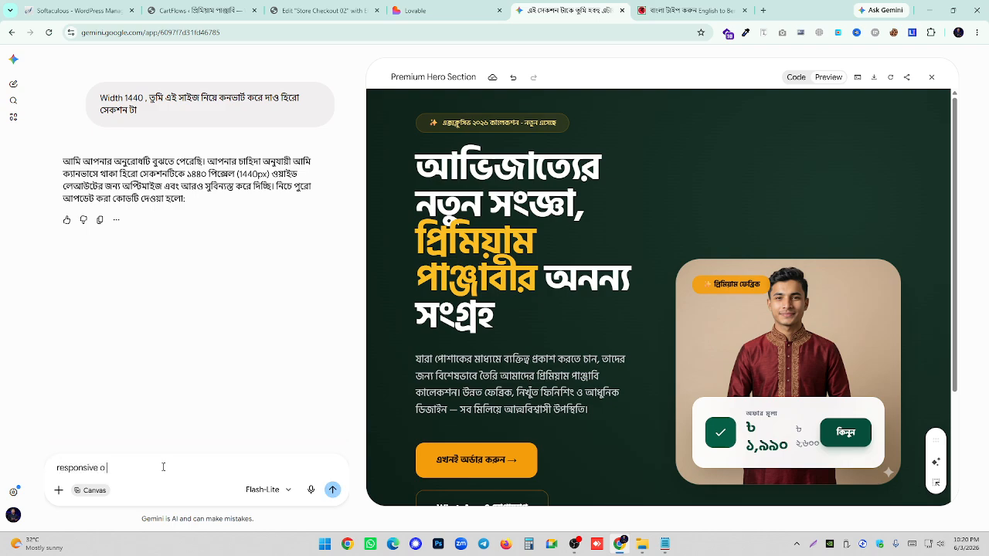
pyautogui.write('sponsive o kore daw')
pyautogui.press('Return')
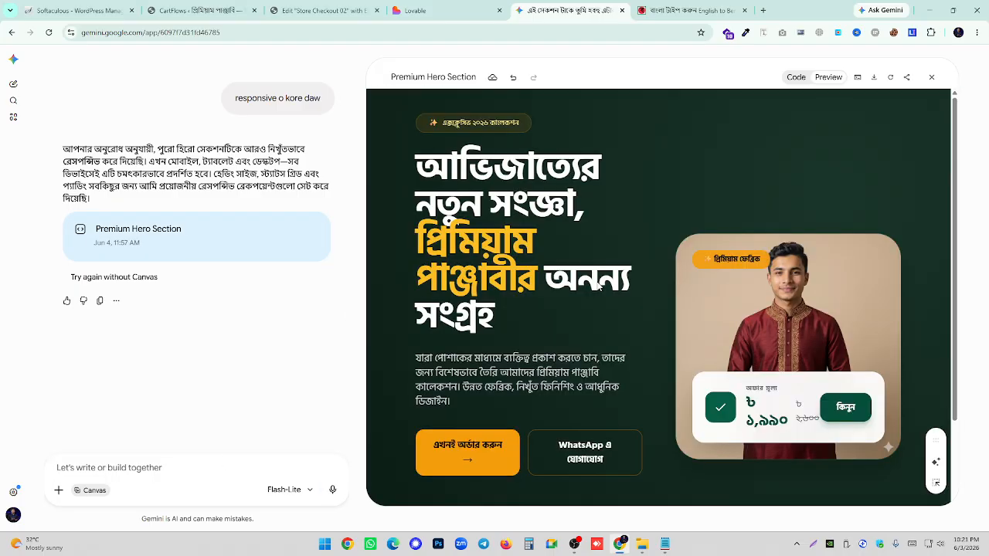
pyautogui.scroll(-1, 598, 286)
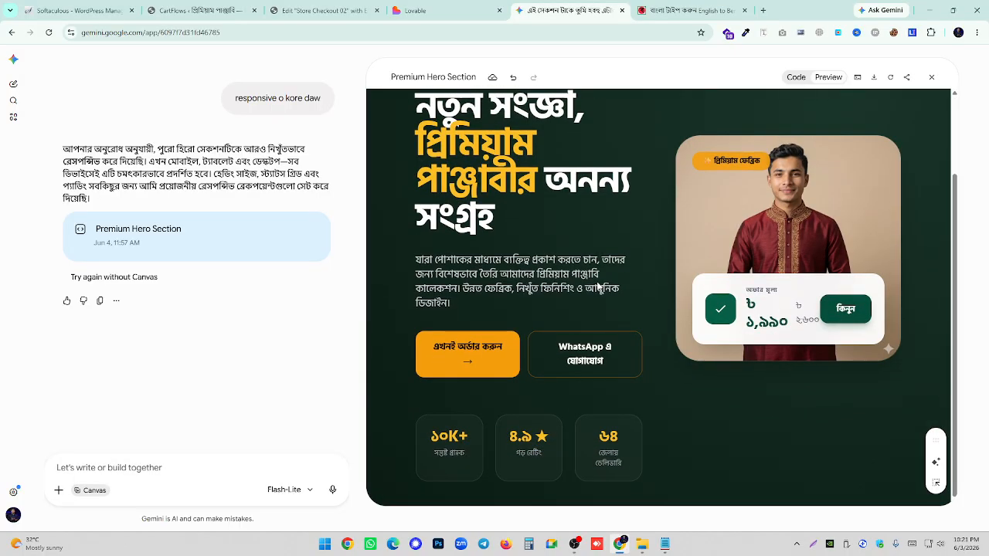
# - Copy the complete responsive hero code from Gemini and replace all code in the Elementor HTML widget with it
pyautogui.click(794, 78)
pyautogui.click(477, 217)
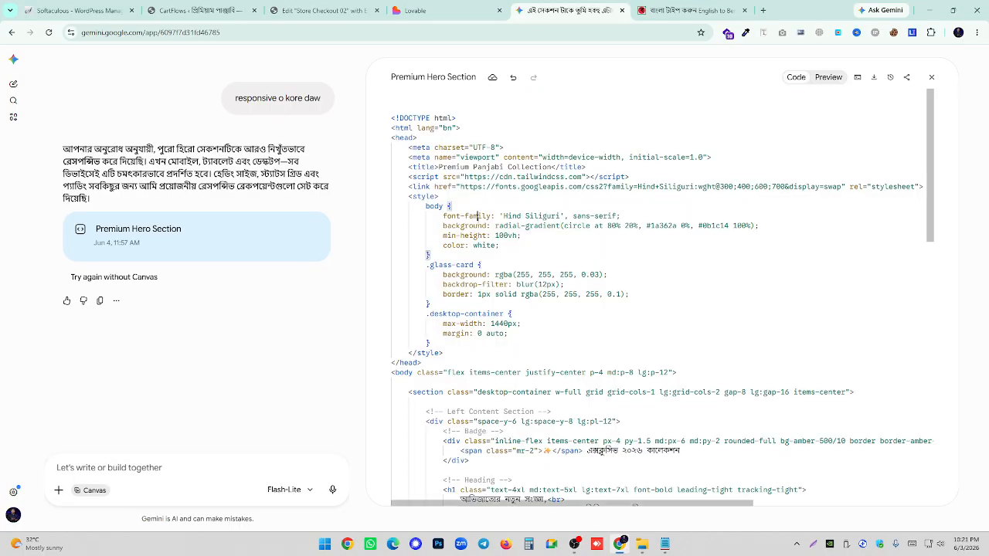
pyautogui.hotkey('ctrl', 'a')
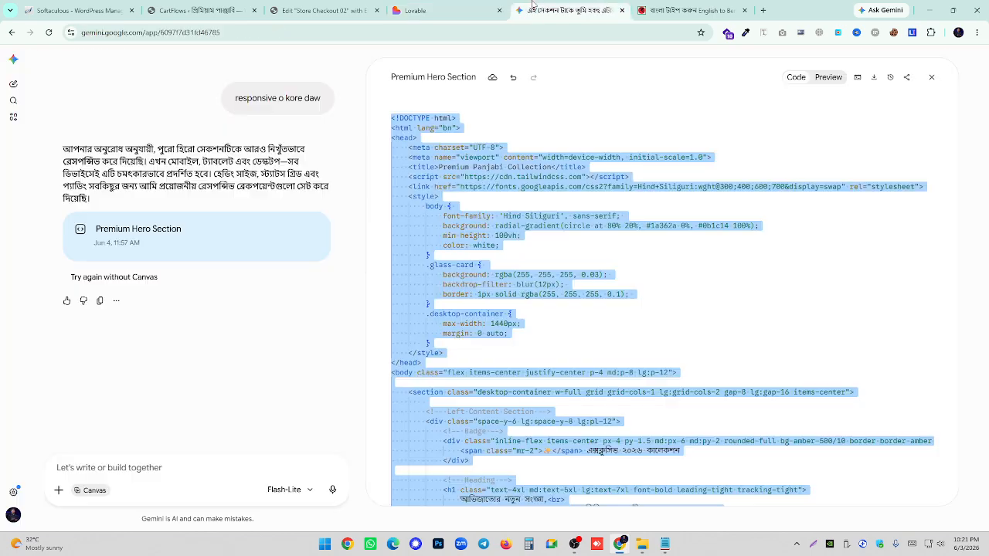
pyautogui.click(320, 10)
pyautogui.click(111, 209)
pyautogui.hotkey('ctrl', 'a')
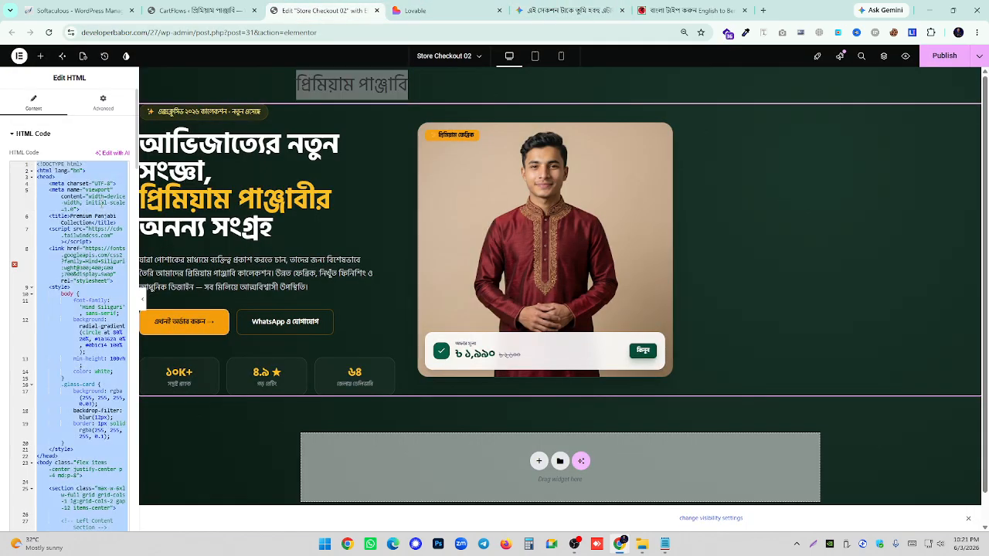
pyautogui.hotkey('ctrl', 'v')
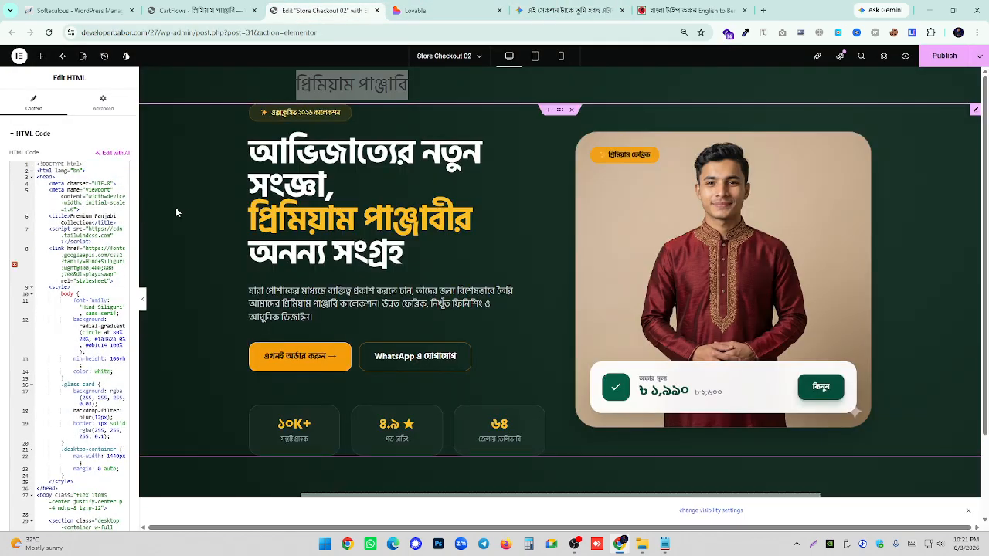
# - Change the page layout to one without the site title and footer, checking the hero at full width
pyautogui.click(142, 300)
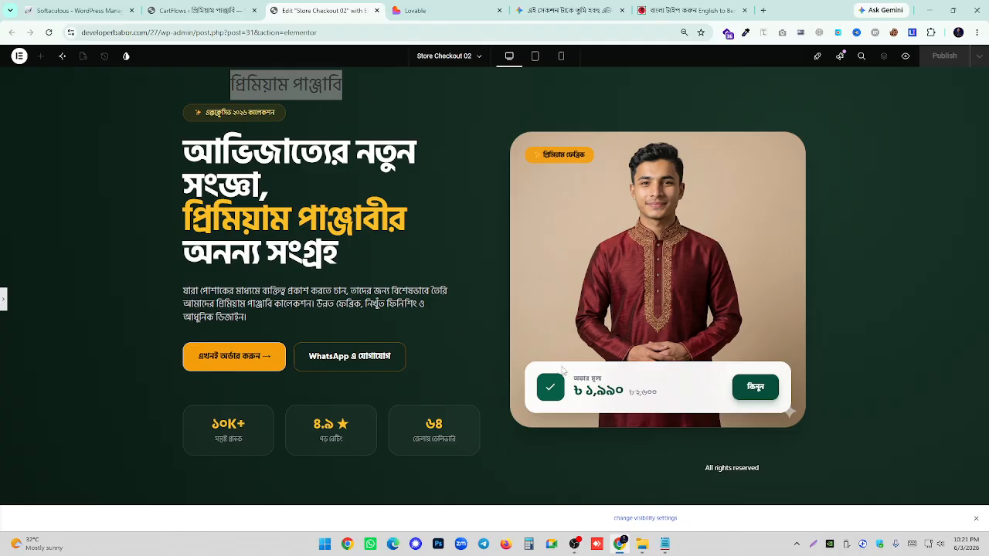
pyautogui.click(248, 94)
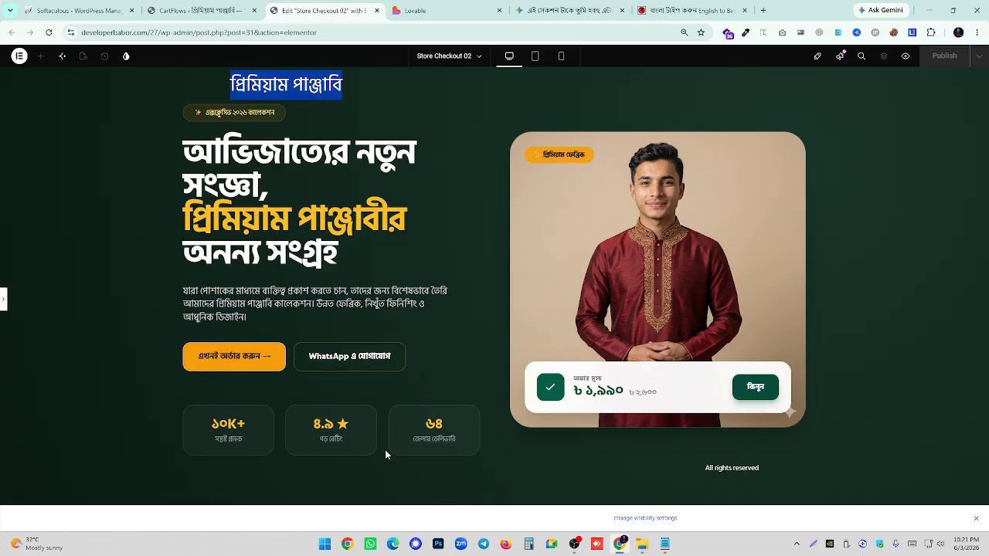
pyautogui.click(3, 298)
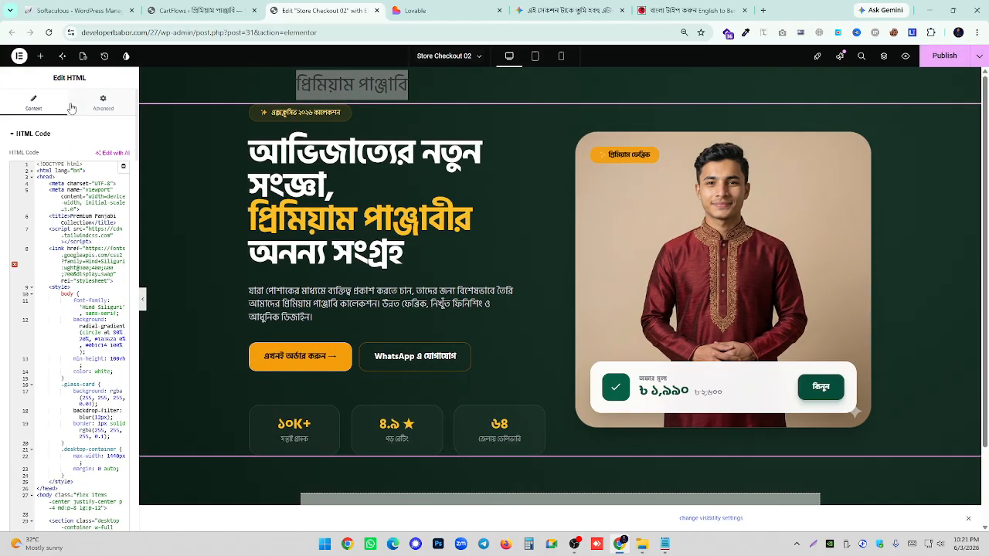
pyautogui.click(83, 55)
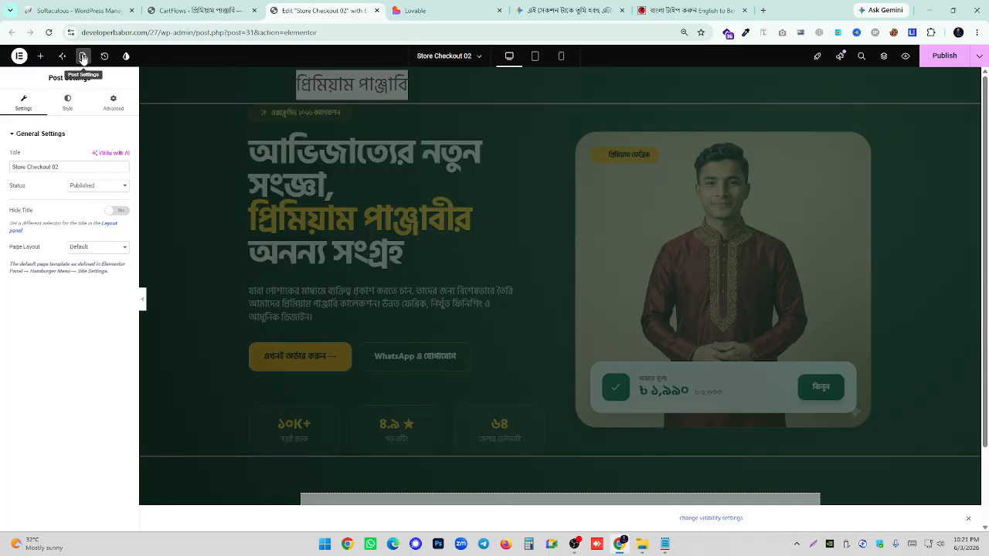
pyautogui.click(99, 247)
pyautogui.click(98, 285)
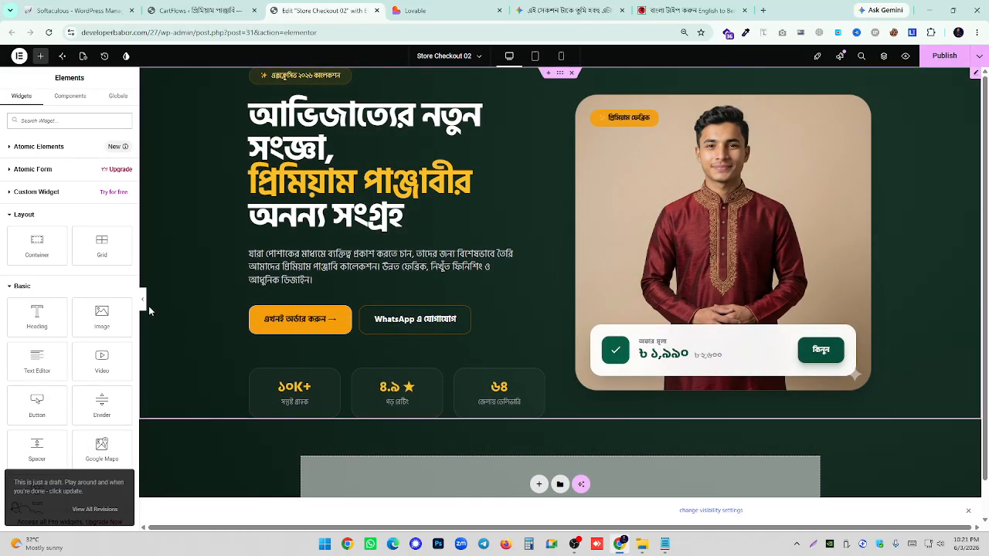
pyautogui.click(142, 303)
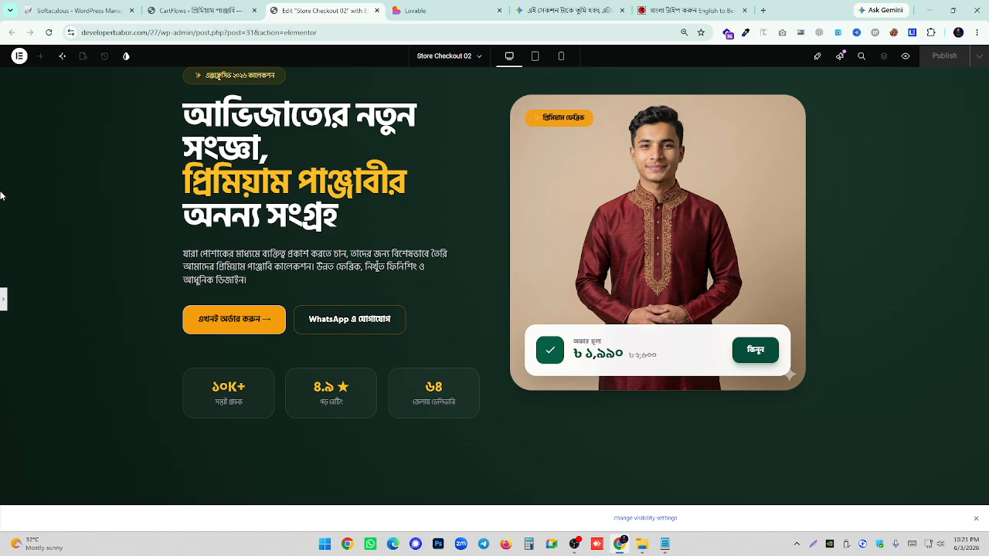
pyautogui.click(4, 296)
pyautogui.scroll(-1, 559, 318)
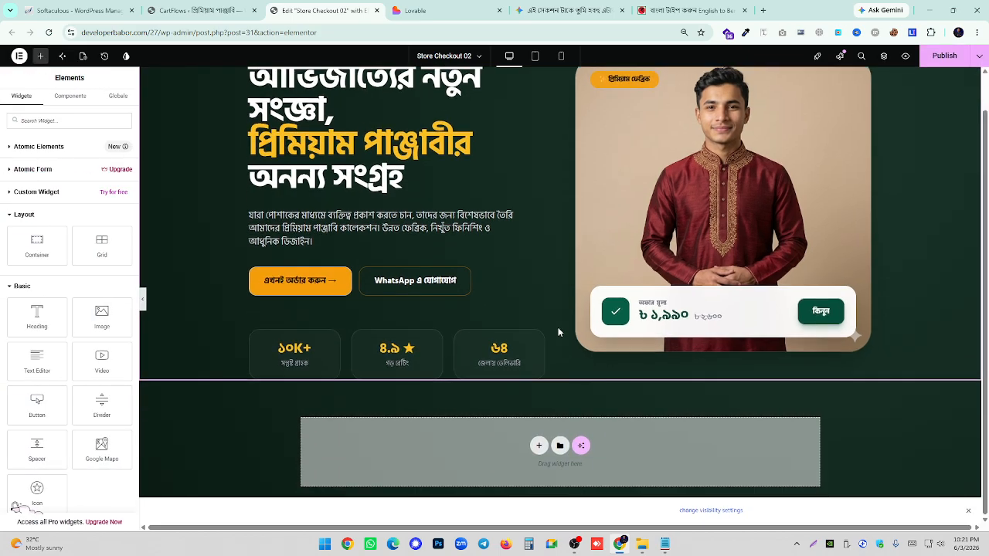
pyautogui.scroll(1, 521, 354)
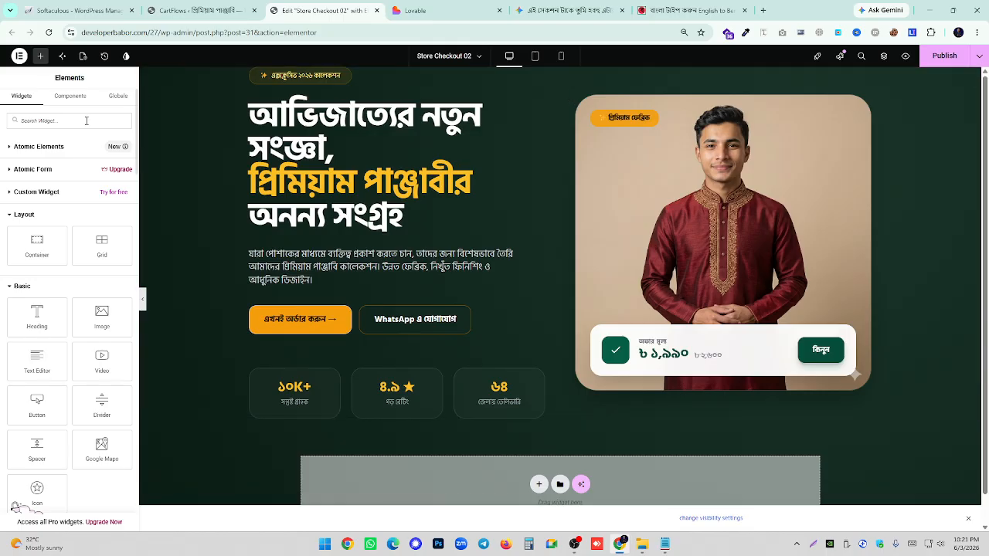
# - Set the hero container's top padding to 100 px and preview the section at full width
pyautogui.click(226, 217)
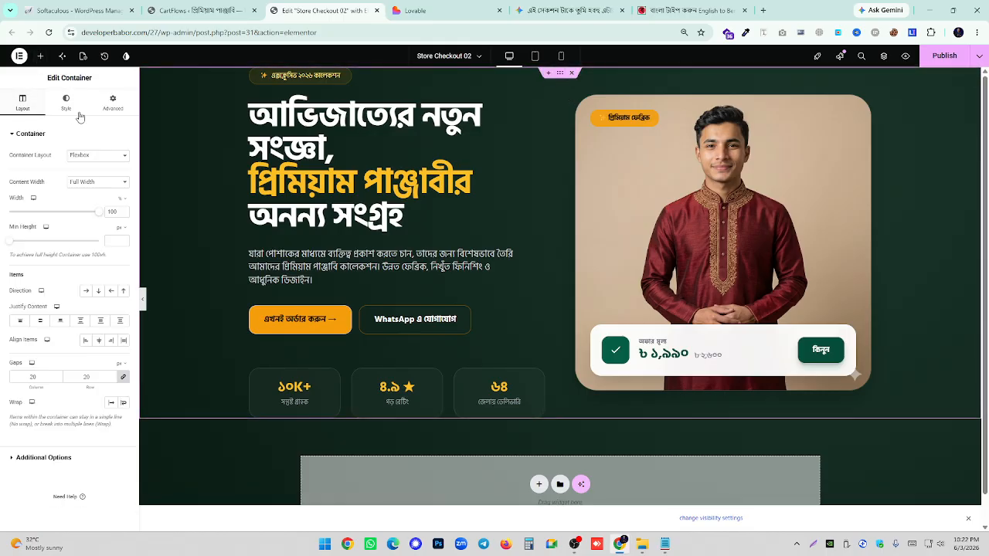
pyautogui.click(124, 105)
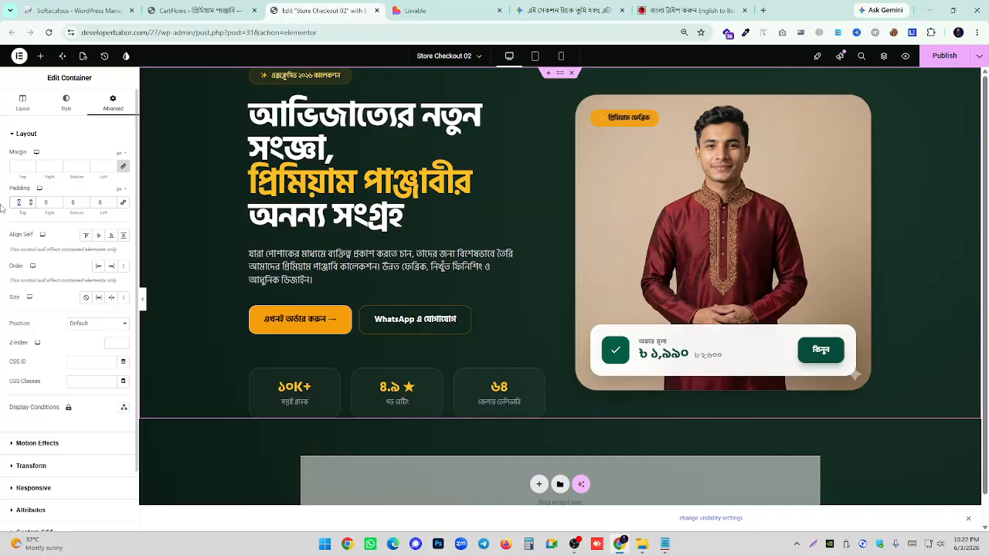
pyautogui.write('70')
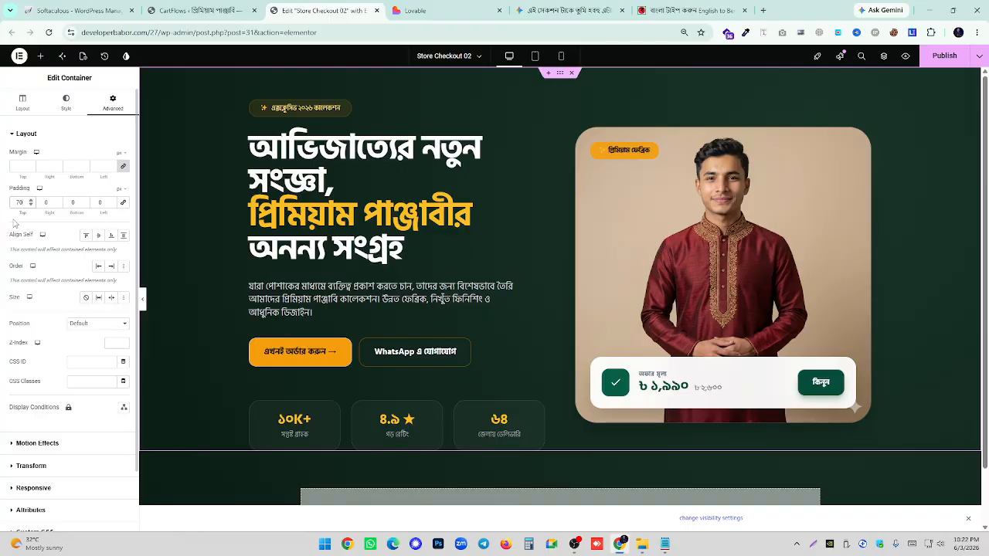
pyautogui.write('100')
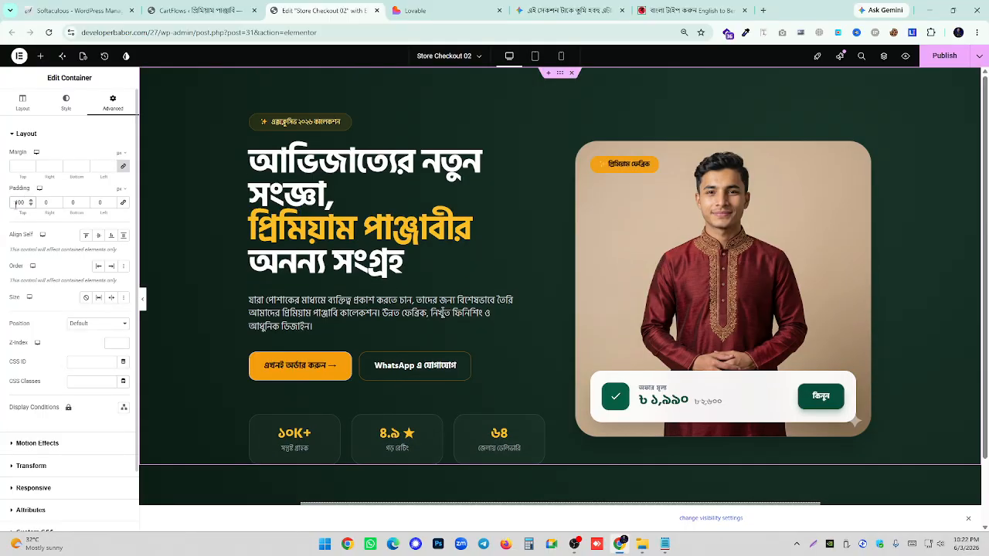
pyautogui.click(142, 299)
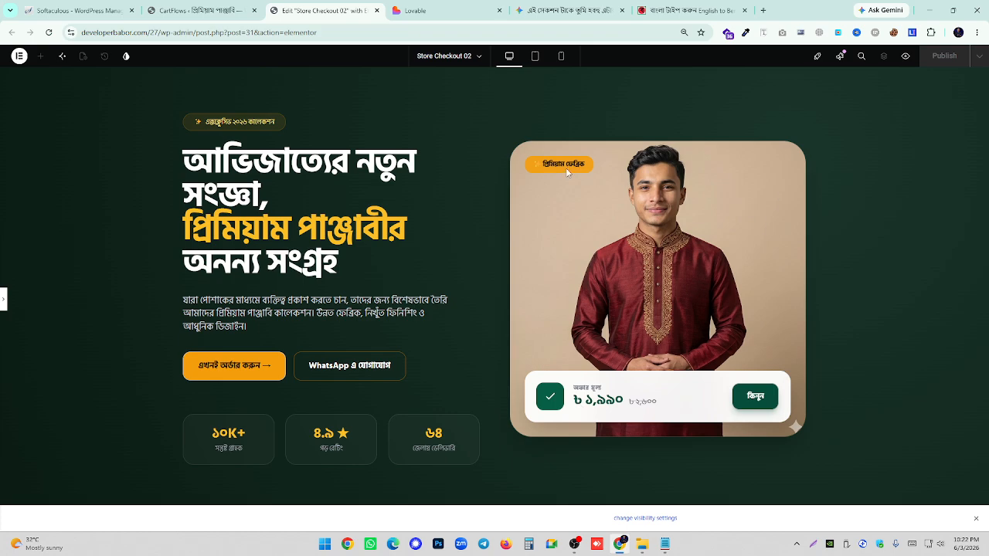
pyautogui.click(3, 300)
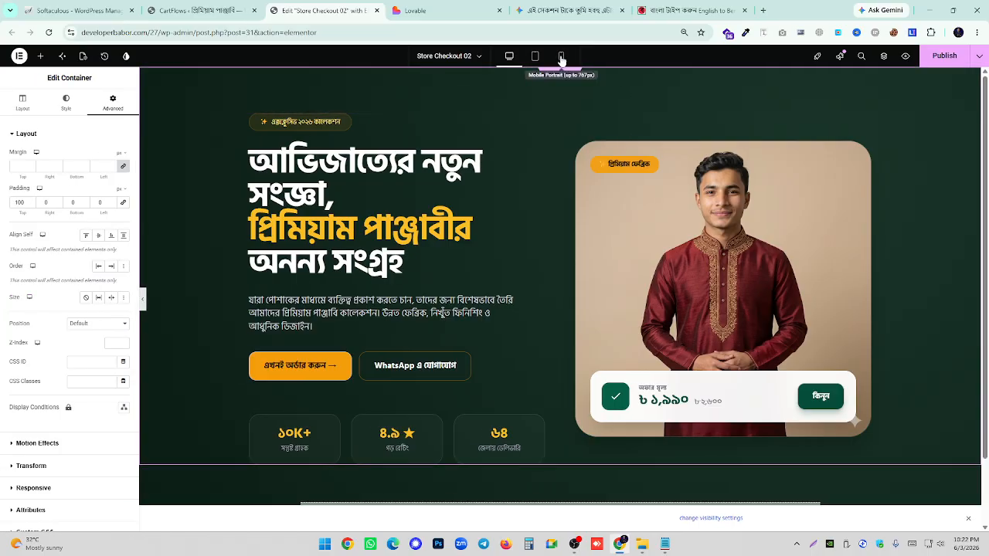
# - Check the hero section in the mobile portrait preview, dismiss the visibility notice, and return to the desktop view
pyautogui.click(560, 57)
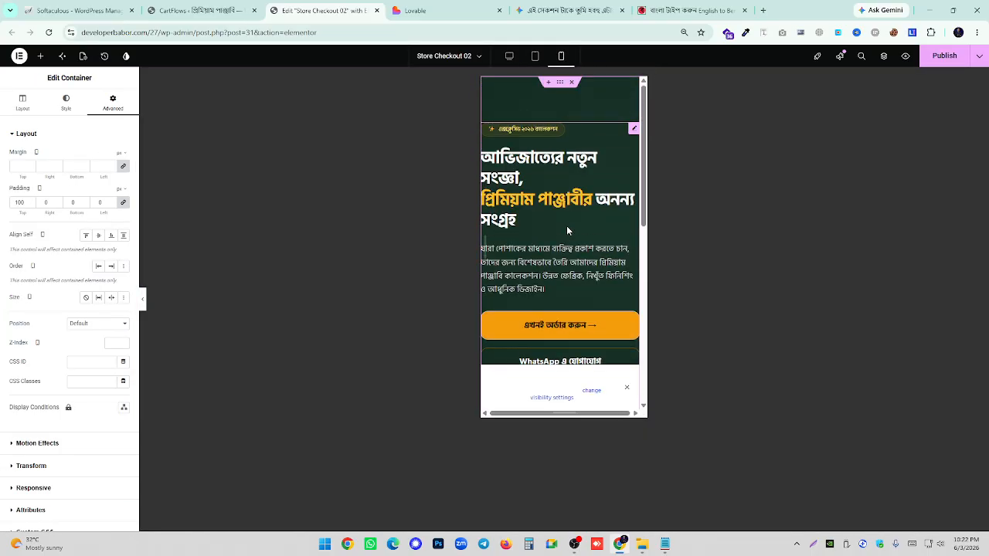
pyautogui.scroll(-5, 568, 230)
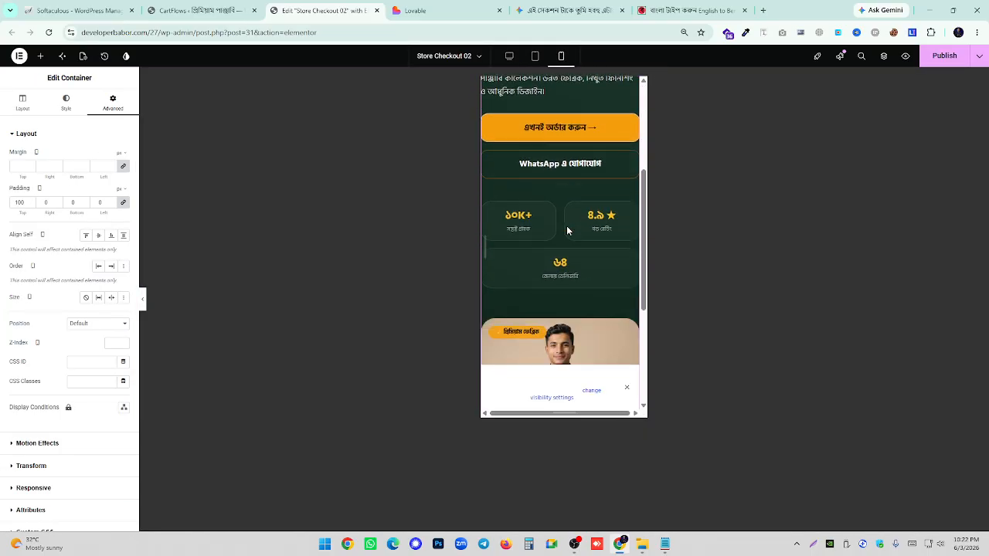
pyautogui.click(626, 398)
pyautogui.scroll(6, 569, 214)
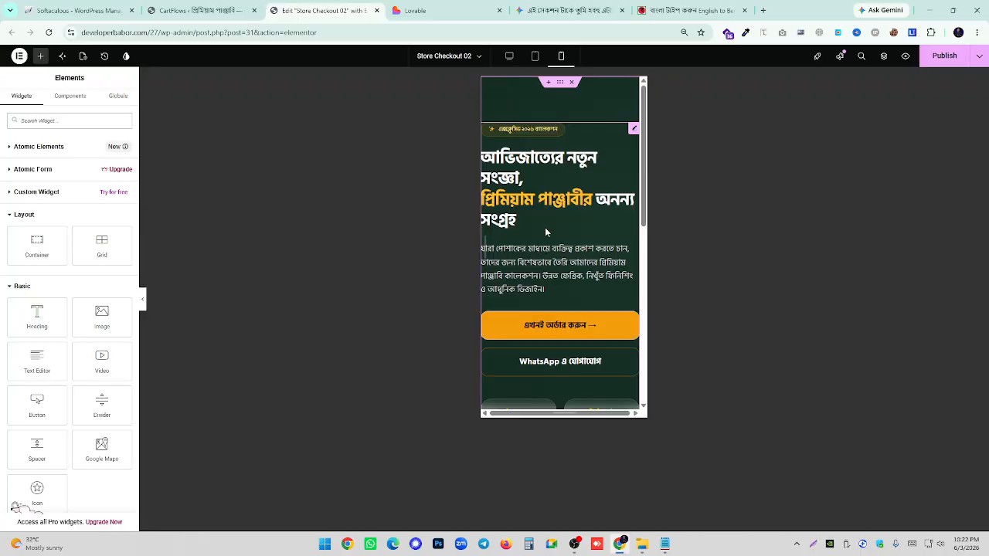
pyautogui.click(509, 56)
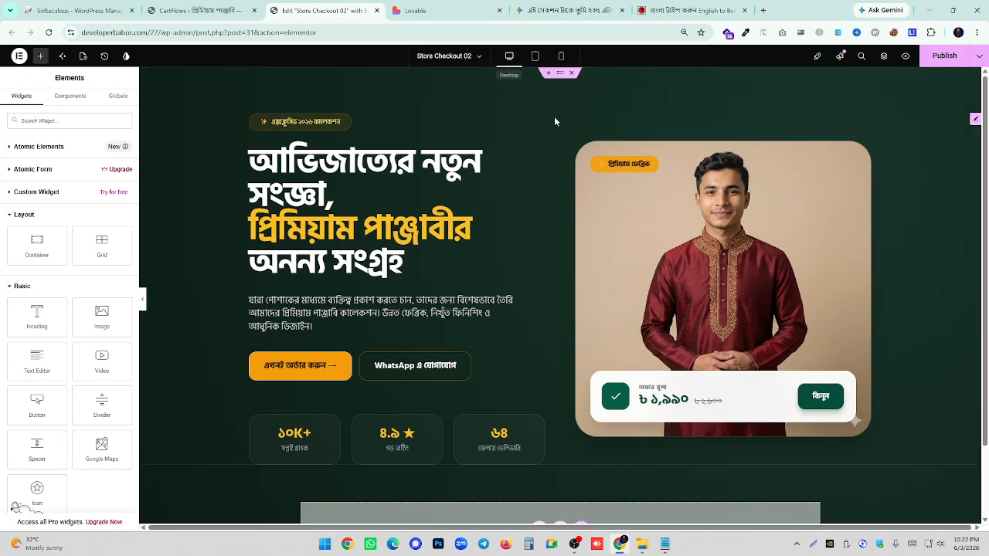
# - Ask Gemini for a mobile version with the prompt "Tmr dewa design ta tmi amk Mobile vertion ar jnno responsive kore daw"
pyautogui.click(568, 11)
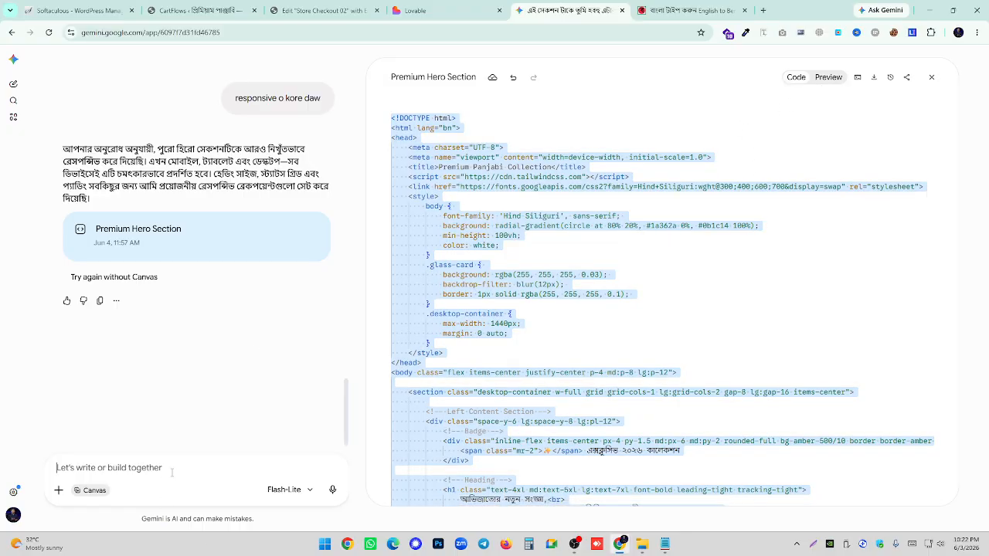
pyautogui.click(827, 77)
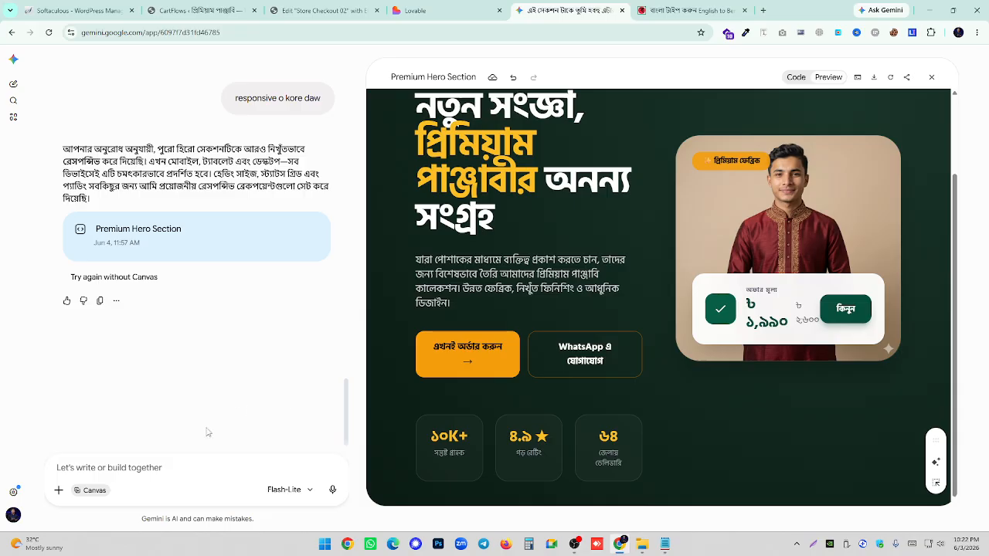
pyautogui.click(222, 458)
pyautogui.write('Tmr')
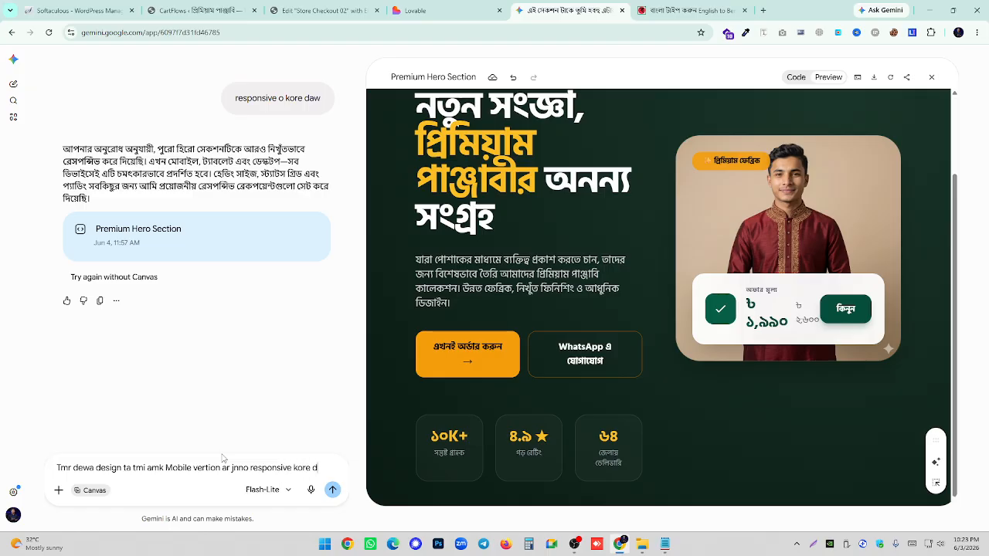
pyautogui.press('Return')
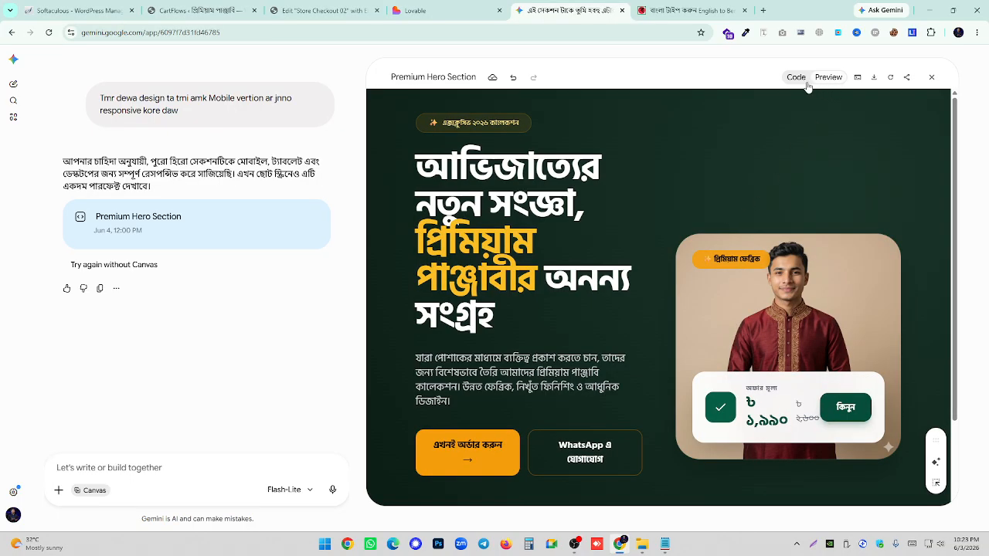
# - Copy the complete regenerated hero code from Gemini and replace all code in the Elementor HTML widget with it
pyautogui.click(798, 80)
pyautogui.hotkey('ctrl', 'a')
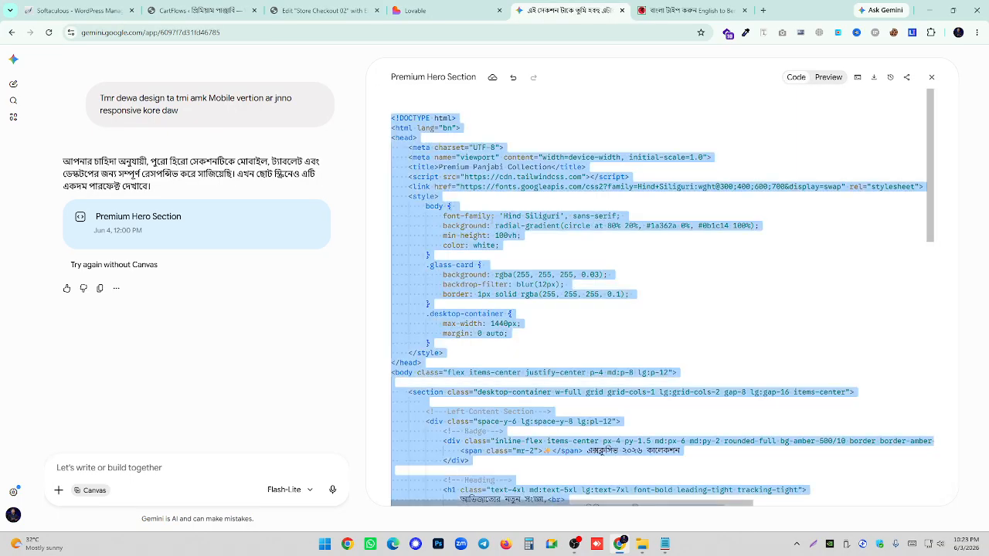
pyautogui.click(306, 9)
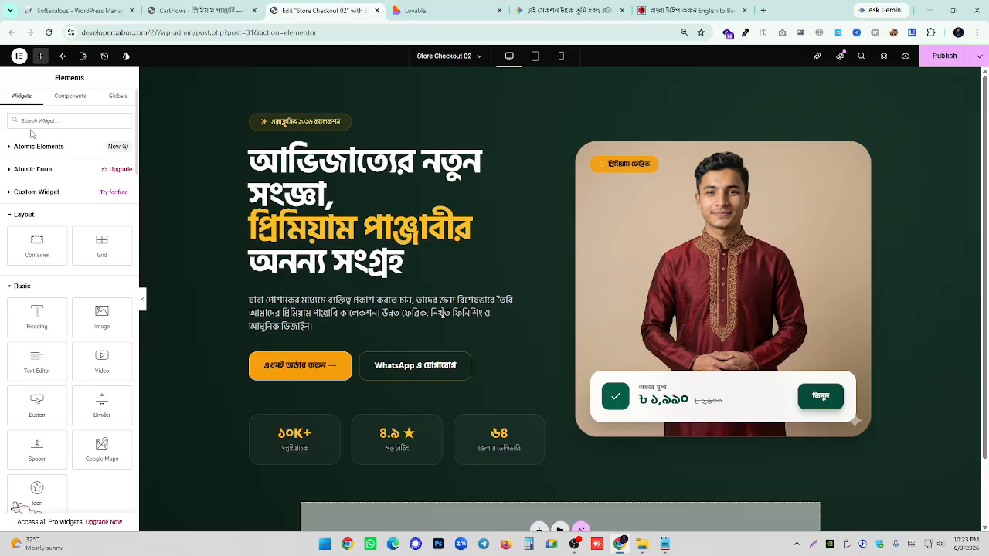
pyautogui.click(479, 151)
pyautogui.click(71, 187)
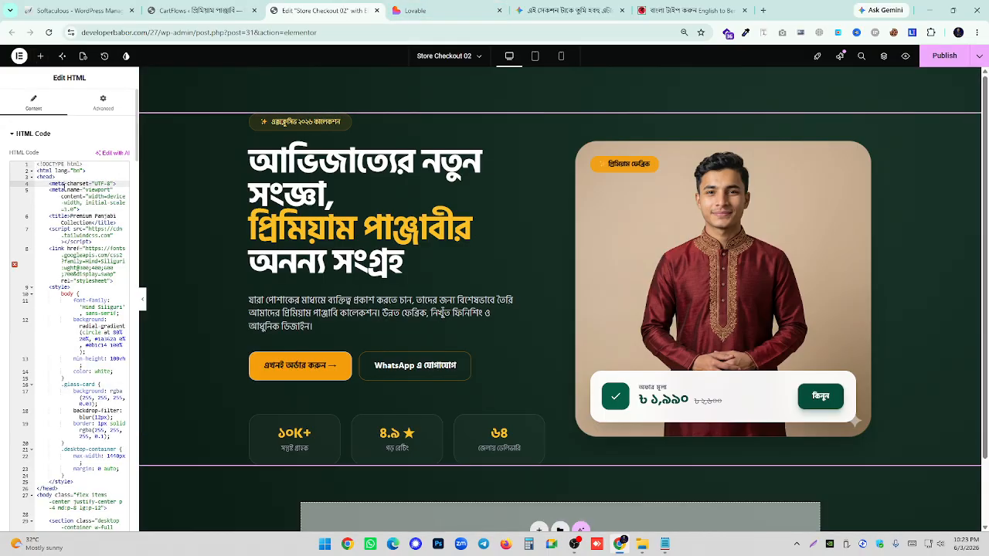
pyautogui.hotkey('ctrl', 'a')
pyautogui.hotkey('ctrl', 'v')
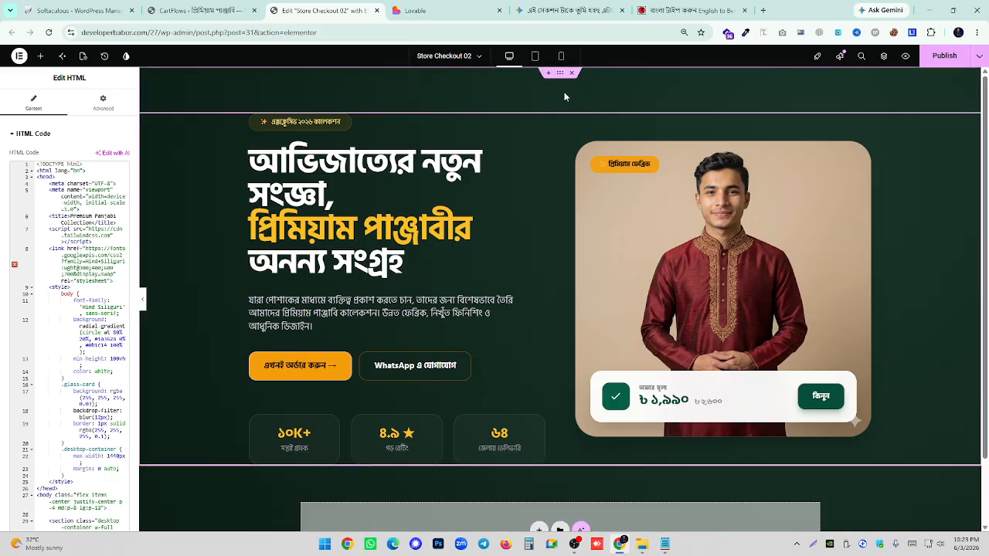
# - Review the hero in the mobile portrait view and set its container's top padding to 40 px there, with the padding sides unlinked
pyautogui.click(560, 55)
pyautogui.scroll(-5, 552, 229)
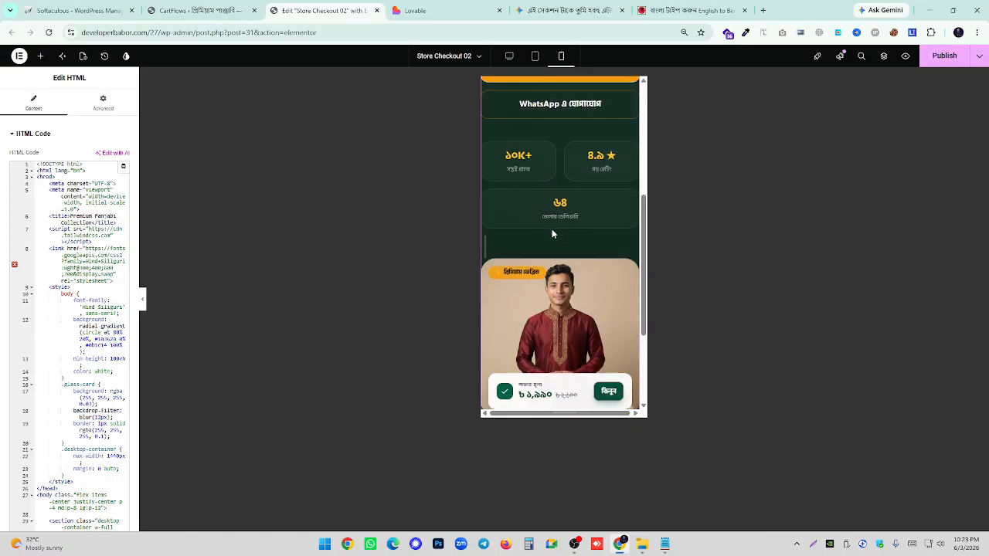
pyautogui.scroll(5, 551, 246)
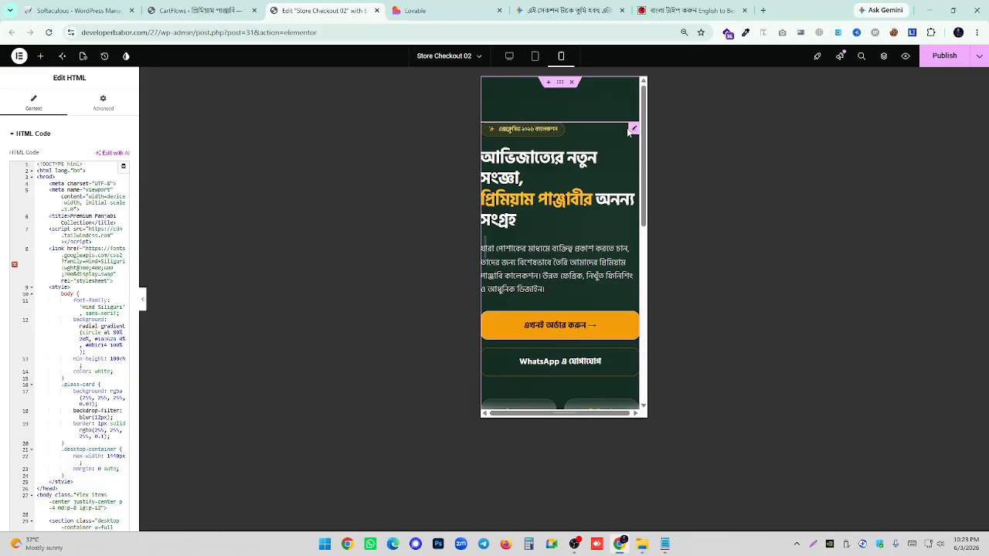
pyautogui.click(90, 100)
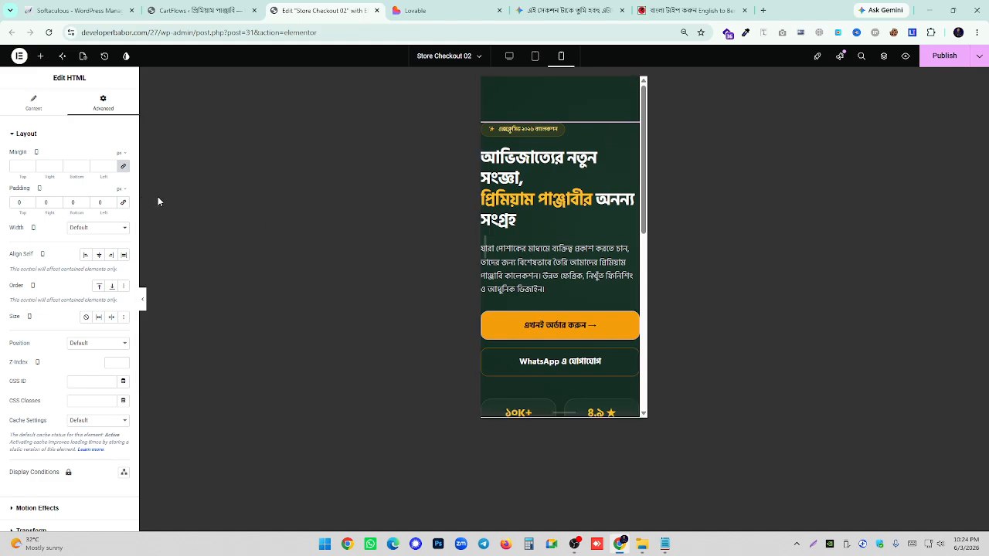
pyautogui.click(123, 204)
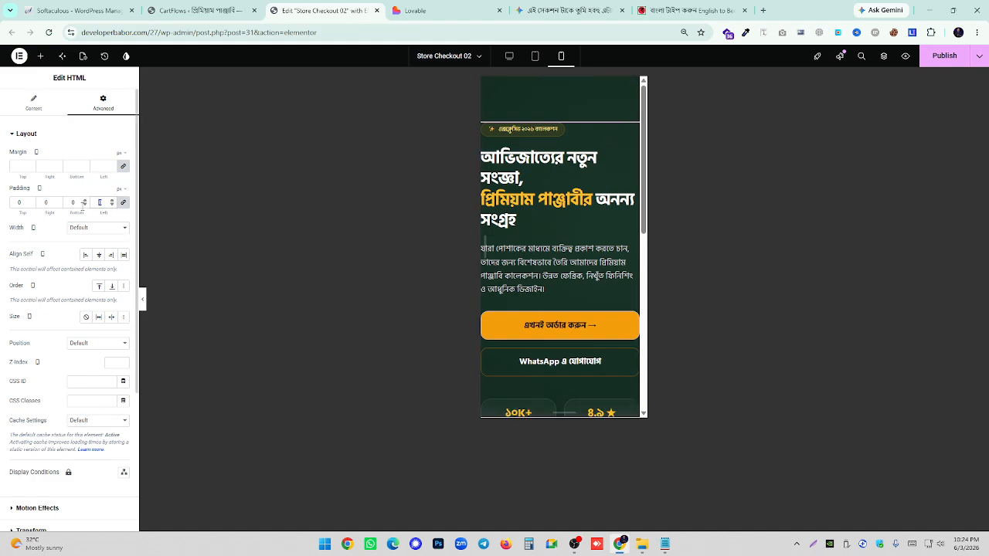
pyautogui.click(524, 109)
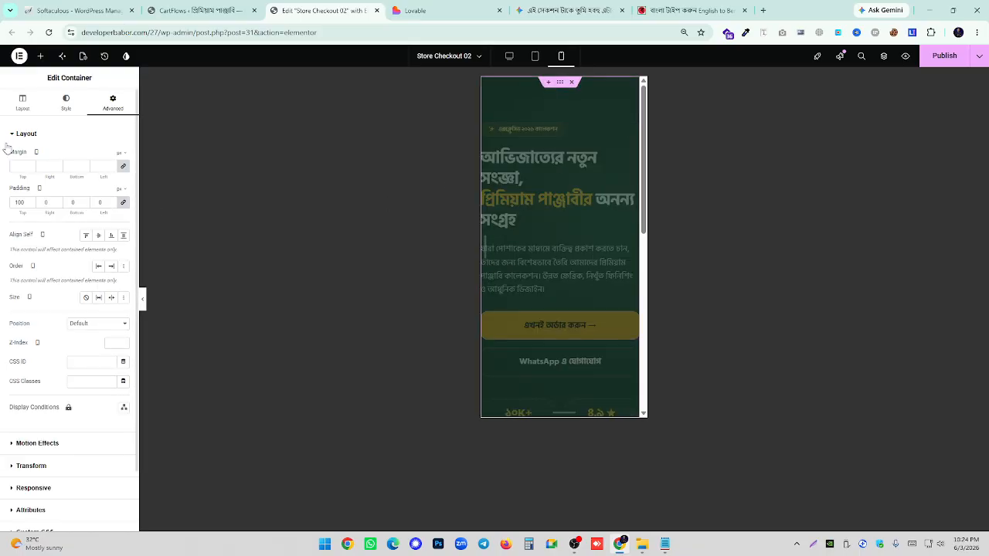
pyautogui.click(122, 202)
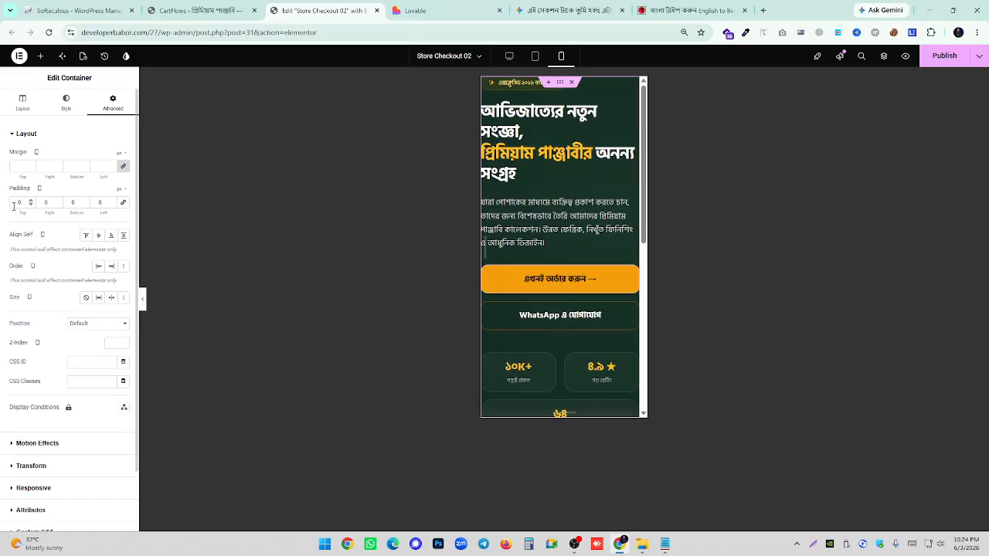
pyautogui.write('40')
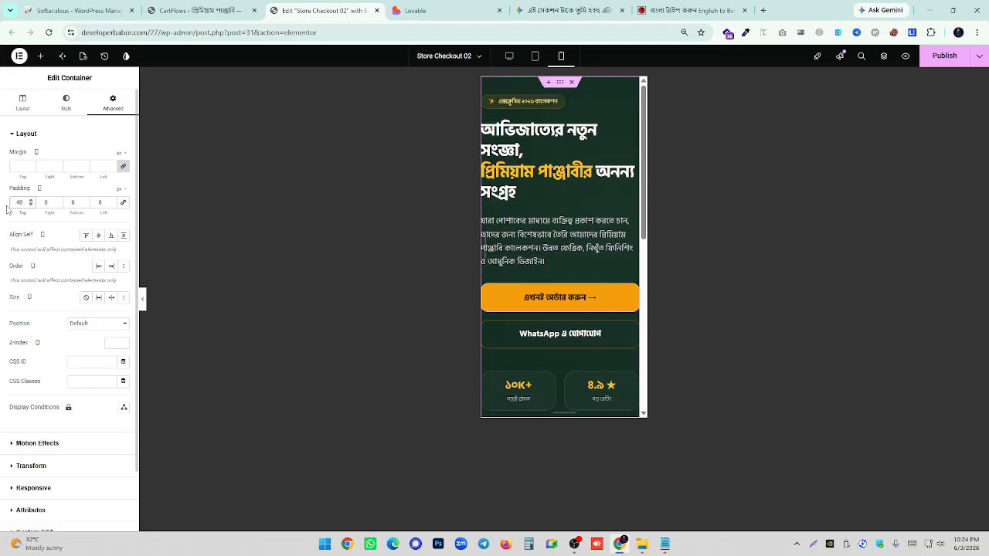
# - Review the Store Checkout 02 hero section in the mobile and desktop views and in the page preview
pyautogui.click(143, 300)
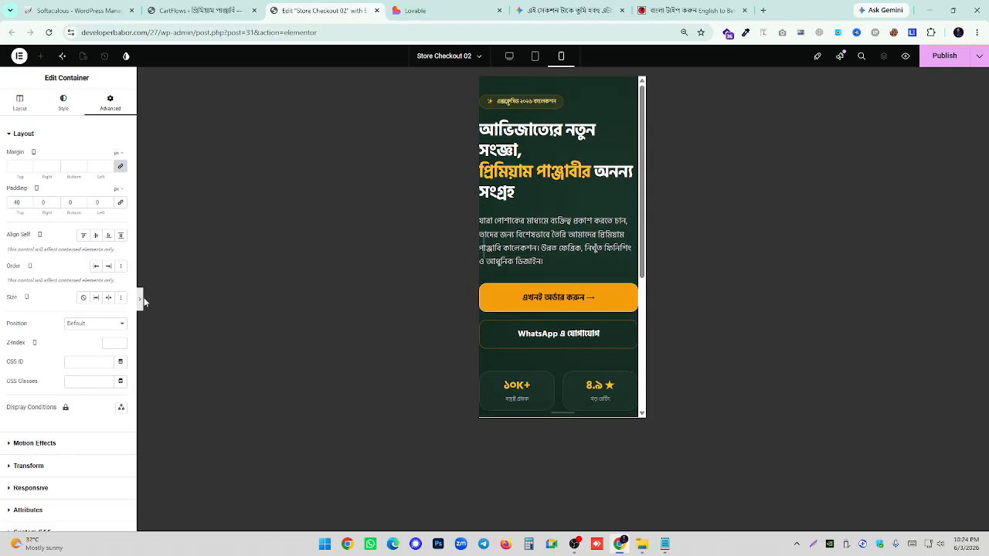
pyautogui.scroll(-3, 500, 297)
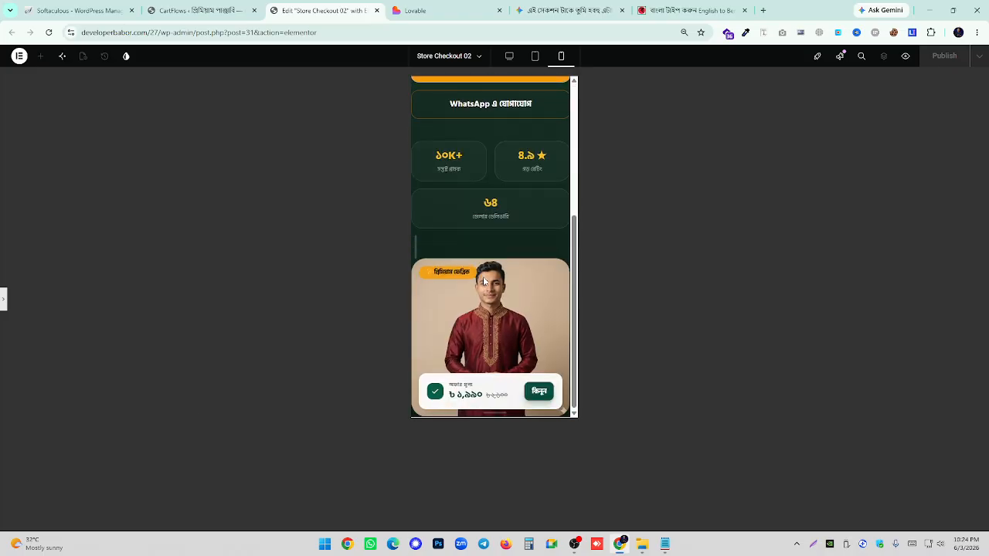
pyautogui.click(509, 56)
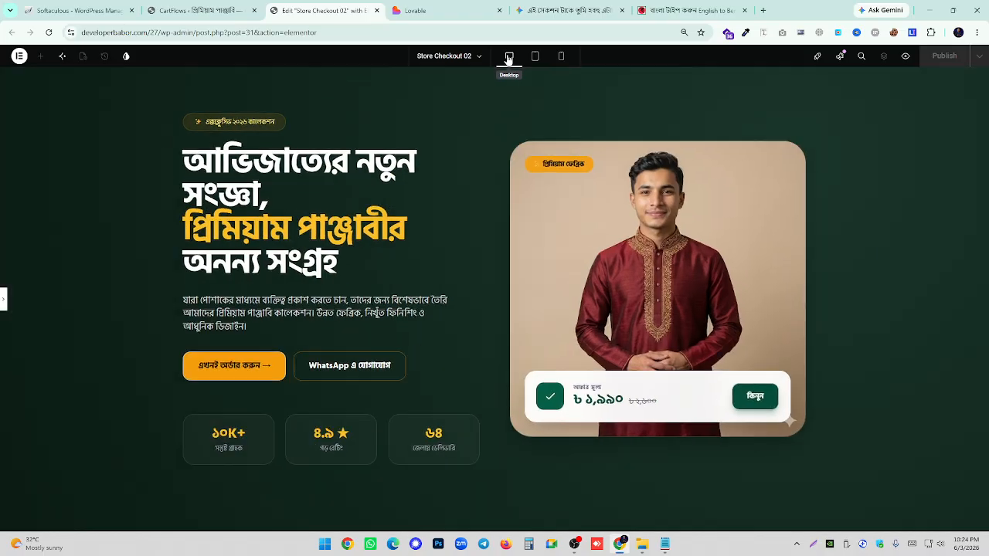
pyautogui.click(3, 298)
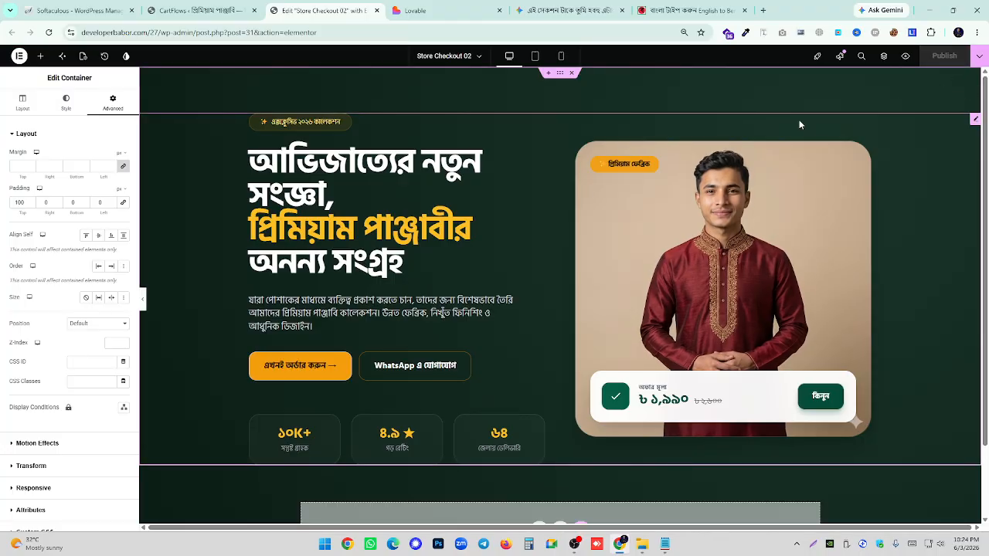
pyautogui.click(902, 60)
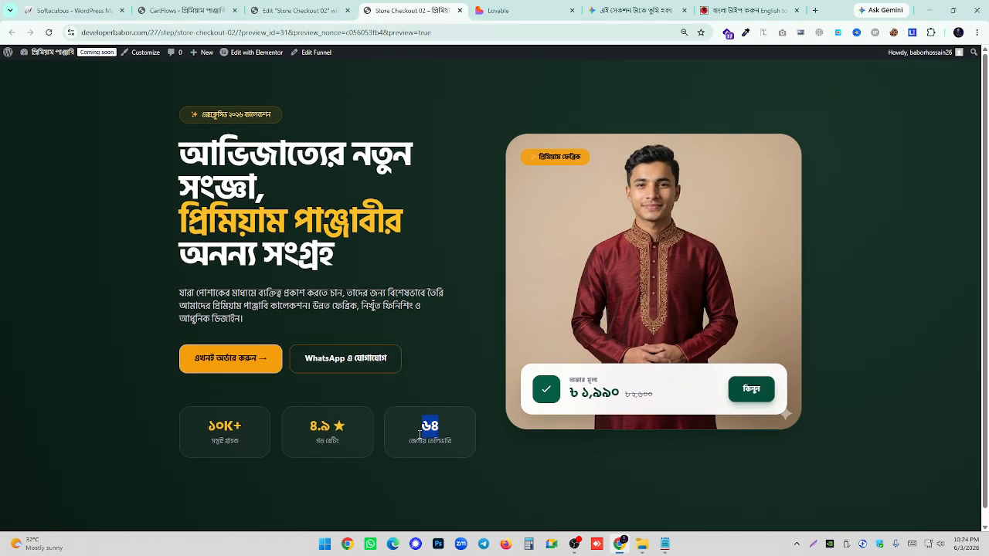
pyautogui.scroll(-1, 862, 330)
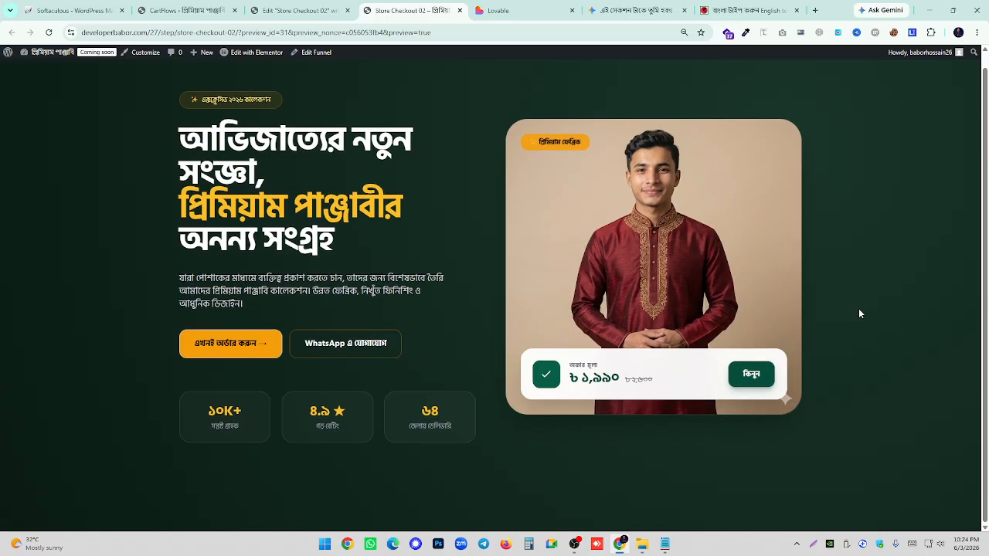
pyautogui.scroll(1, 582, 288)
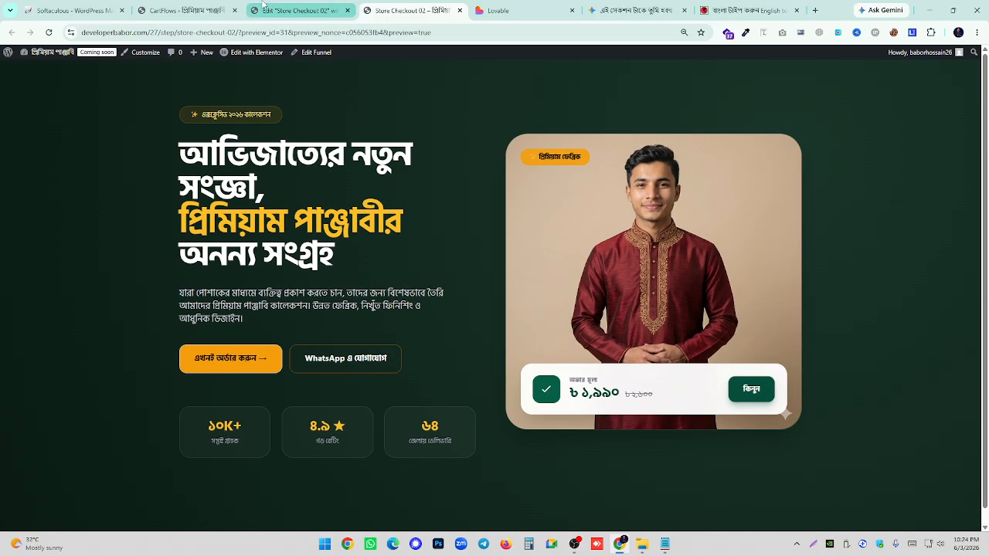
# - Switch to the Lovable preview and zoom the page out one level to frame the complete six-card features section
pyautogui.click(510, 10)
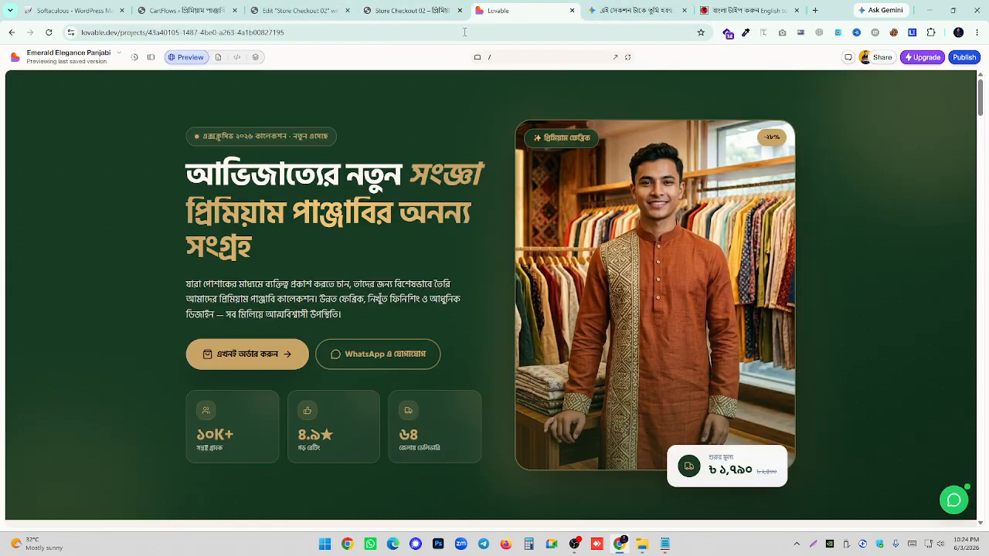
pyautogui.scroll(-3, 405, 252)
pyautogui.scroll(-4, 405, 252)
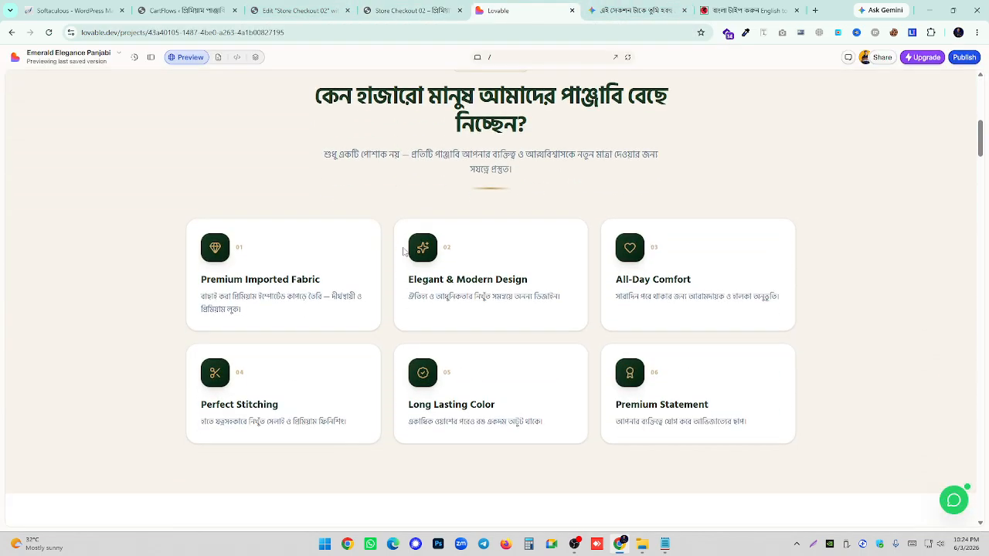
pyautogui.scroll(1, 403, 252)
pyautogui.click(976, 32)
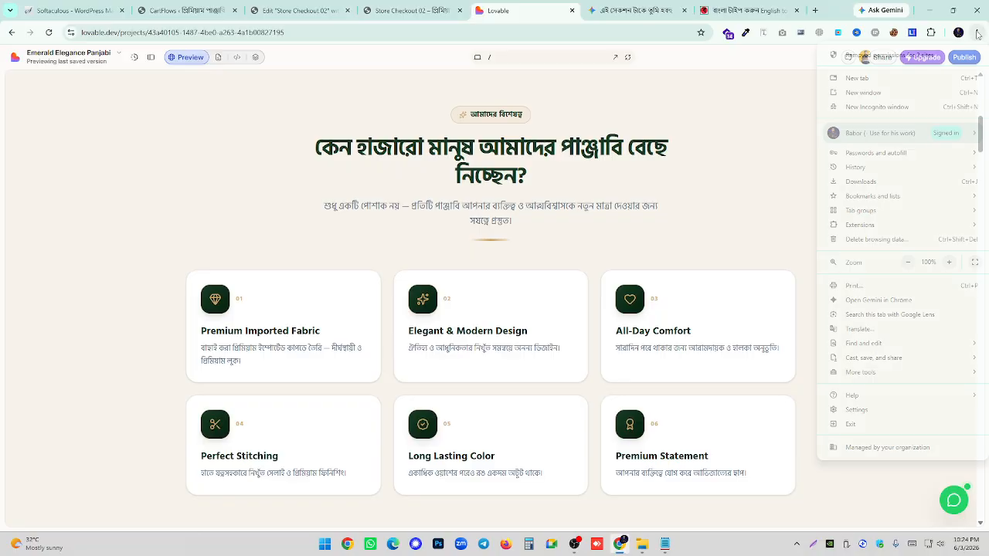
pyautogui.click(908, 262)
pyautogui.click(591, 146)
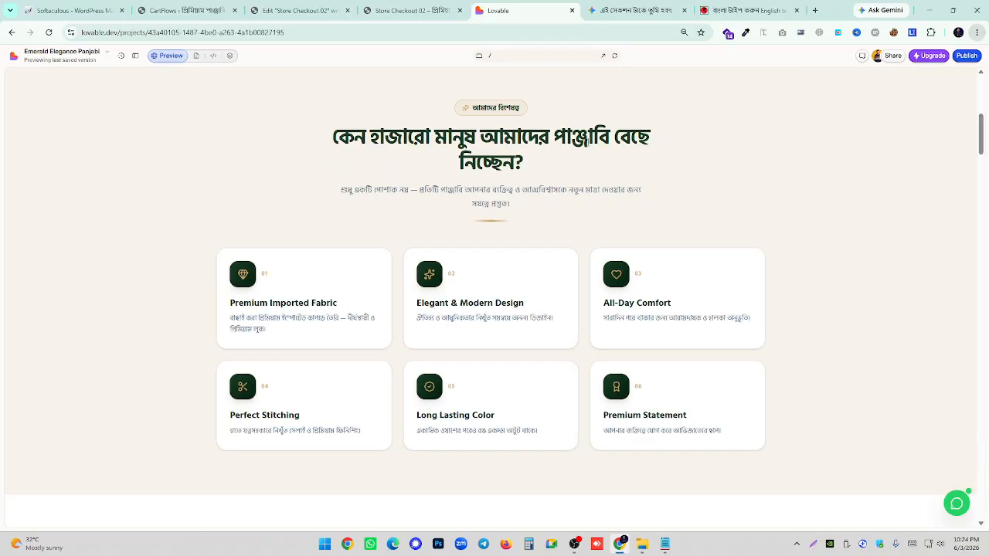
pyautogui.scroll(1, 603, 151)
pyautogui.moveTo(983, 125); pyautogui.dragTo(988, 133)
pyautogui.click(981, 72)
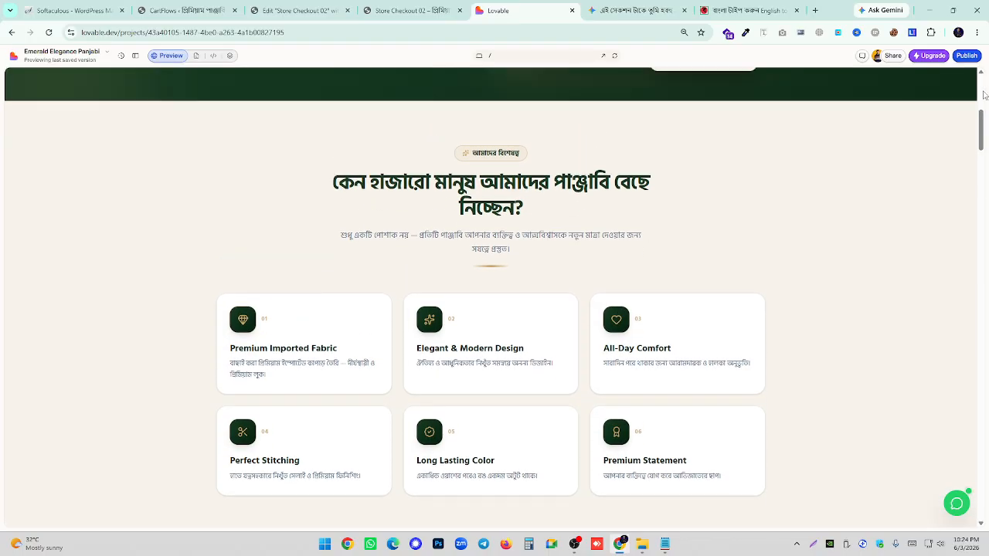
pyautogui.click(981, 526)
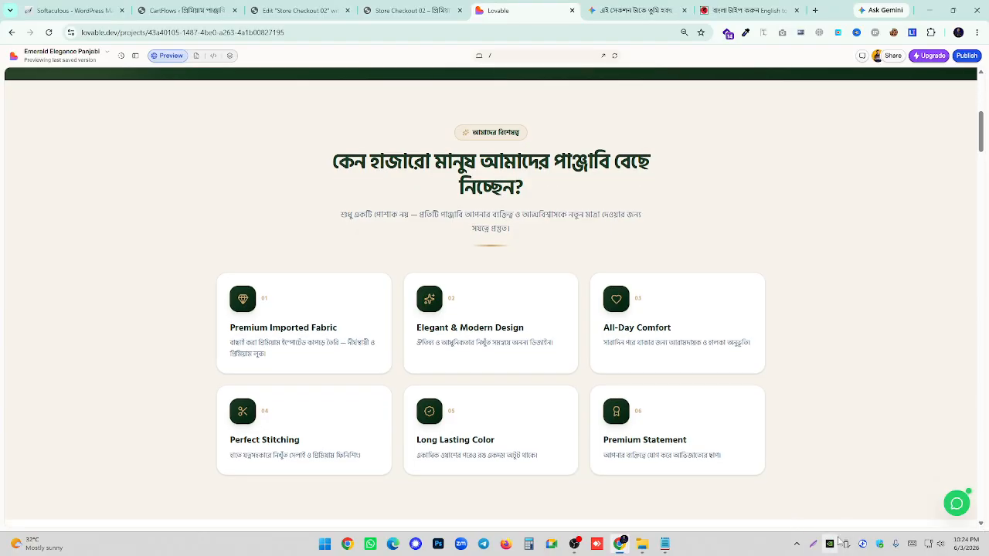
# - Capture a Lightshot area screenshot of the features section with its heading and six cards, and copy it to the clipboard
pyautogui.click(815, 546)
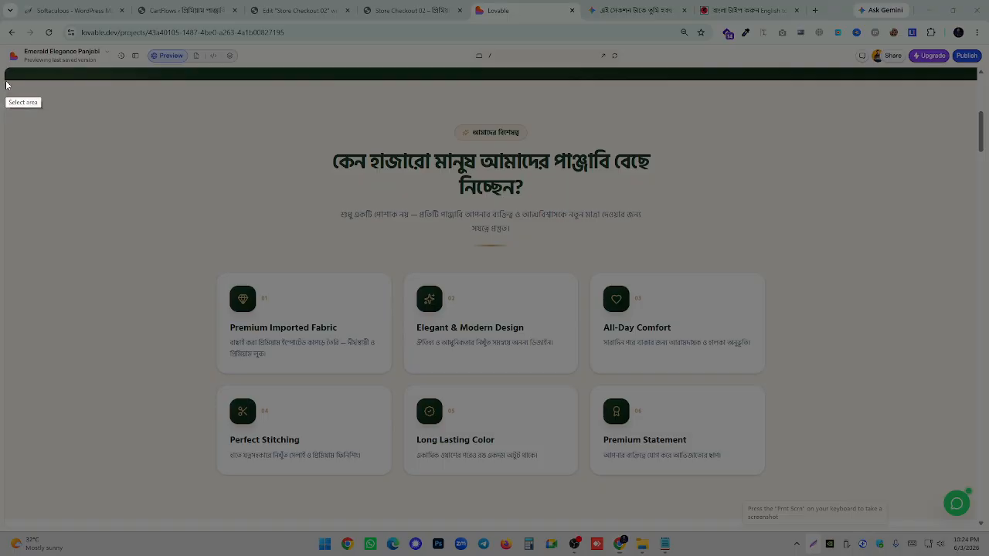
pyautogui.moveTo(4, 79); pyautogui.dragTo(940, 520)
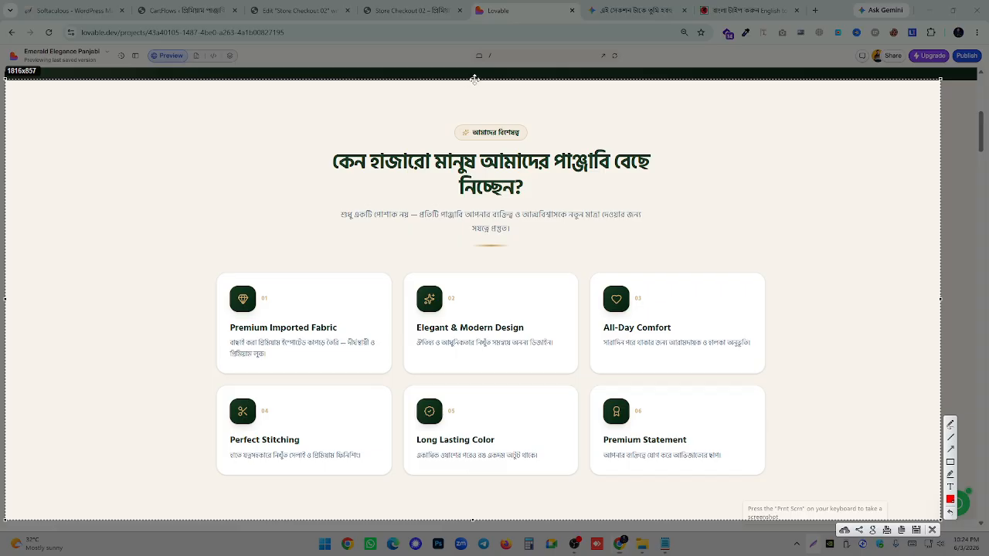
pyautogui.moveTo(473, 82); pyautogui.dragTo(472, 81)
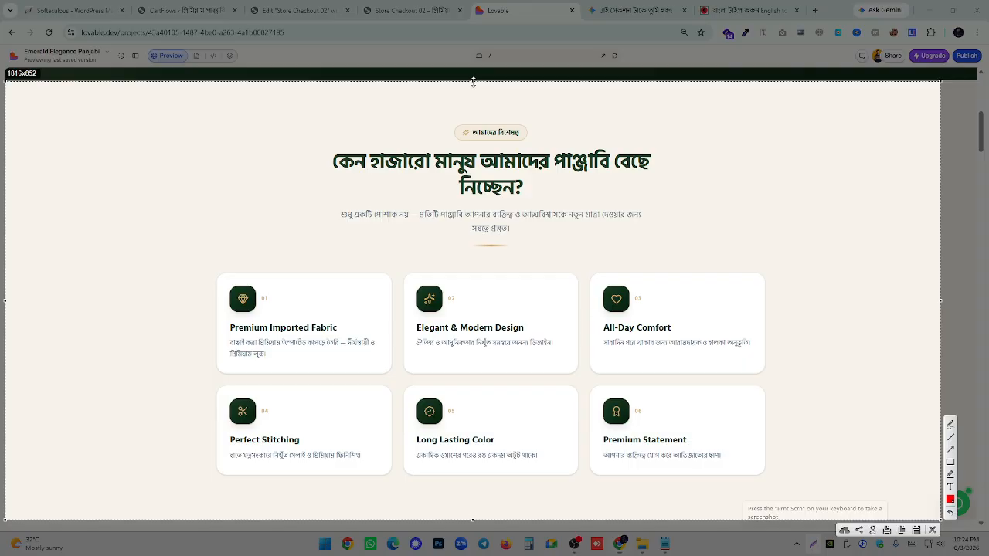
pyautogui.click(901, 529)
# - Switch to the Gemini chat, show the canvas preview, and attach the copied features section screenshot to a new prompt
pyautogui.click(633, 10)
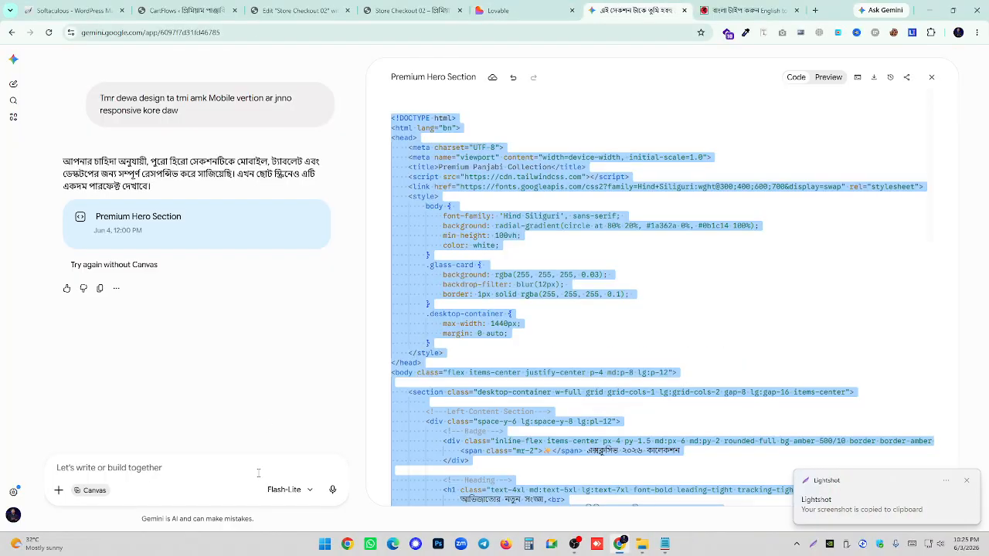
pyautogui.click(828, 80)
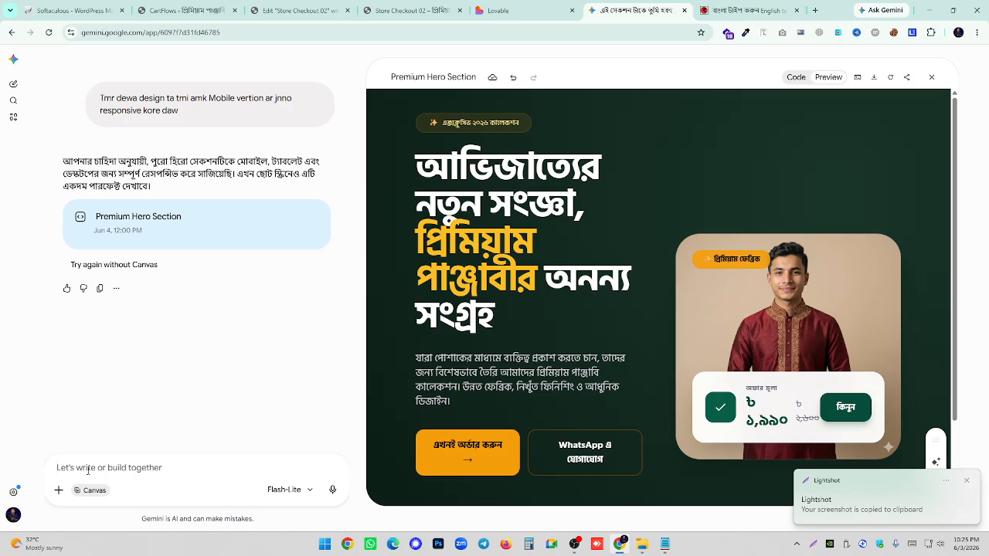
pyautogui.hotkey('ctrl', 'v')
# - Copy the earlier request into the prompt: "এই সেকশন টাকে তুমি হুবহু এটার মতো করে দাও এবং যদি পারো আরেকটু ভালো করে ডিজাইন করে দাও,"
pyautogui.scroll(10, 123, 386)
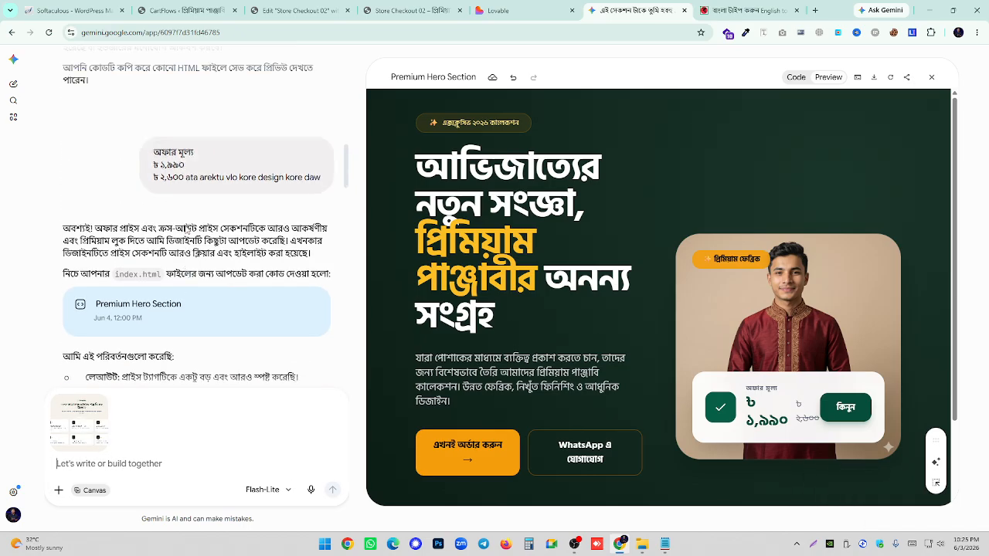
pyautogui.scroll(-10, 185, 230)
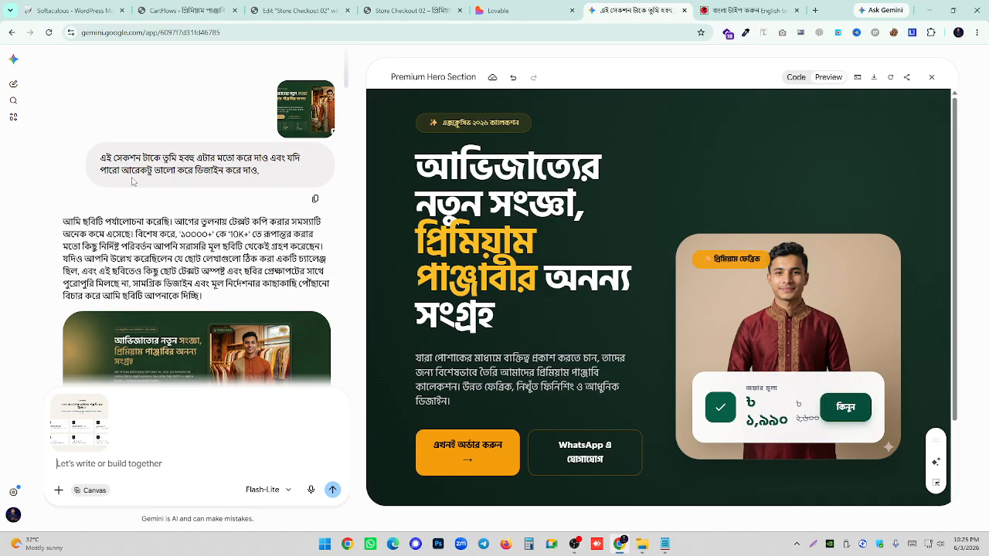
pyautogui.scroll(-5, 133, 182)
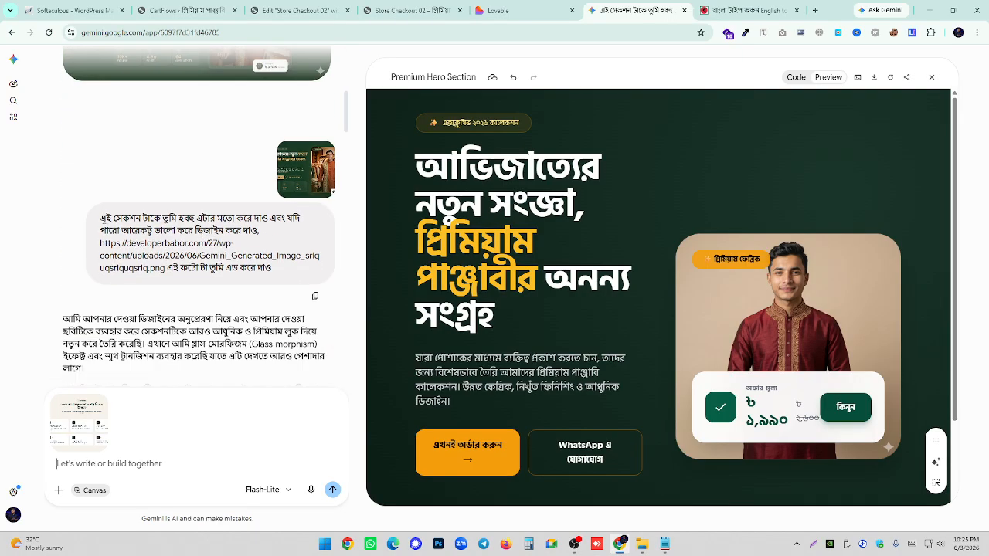
pyautogui.moveTo(102, 219); pyautogui.dragTo(261, 230)
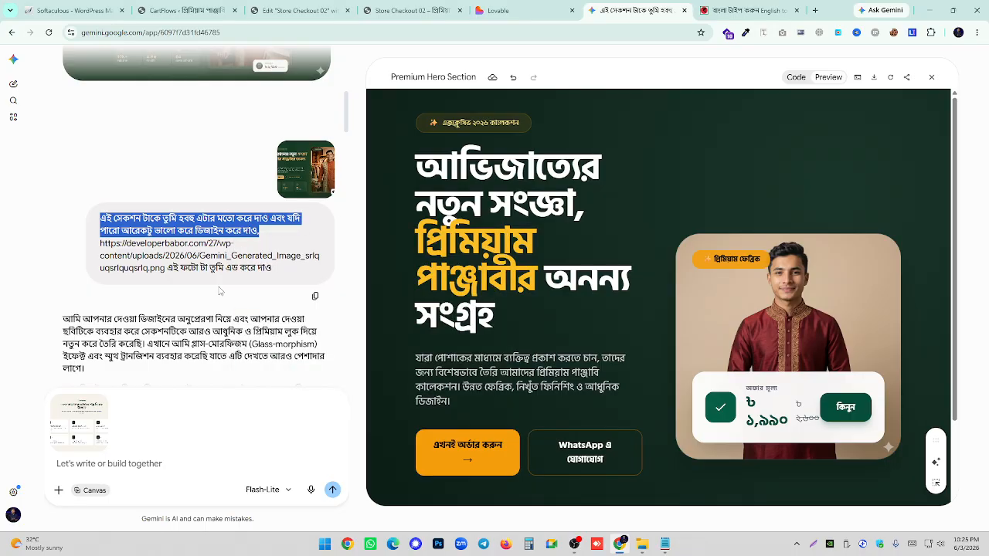
pyautogui.click(136, 472)
pyautogui.rightClick(142, 464)
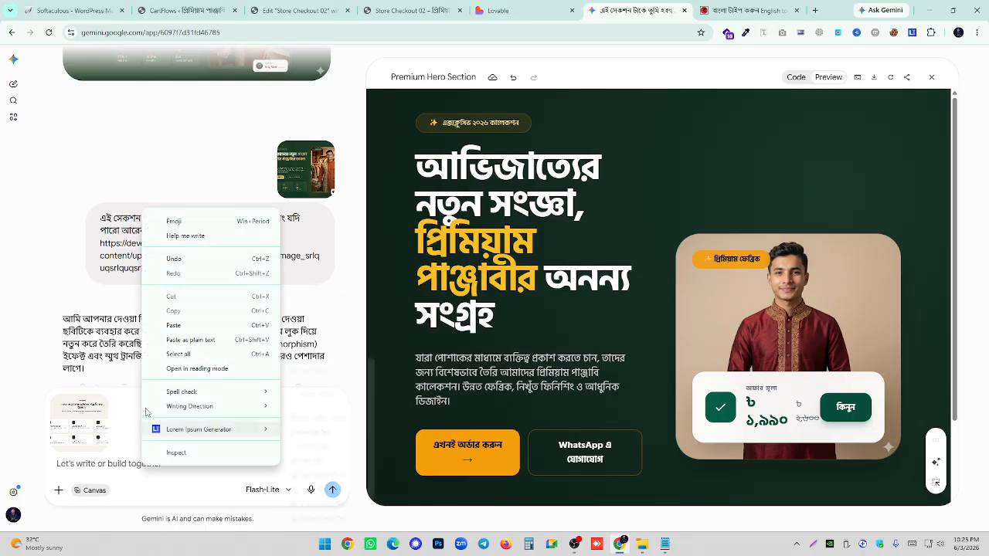
pyautogui.click(172, 327)
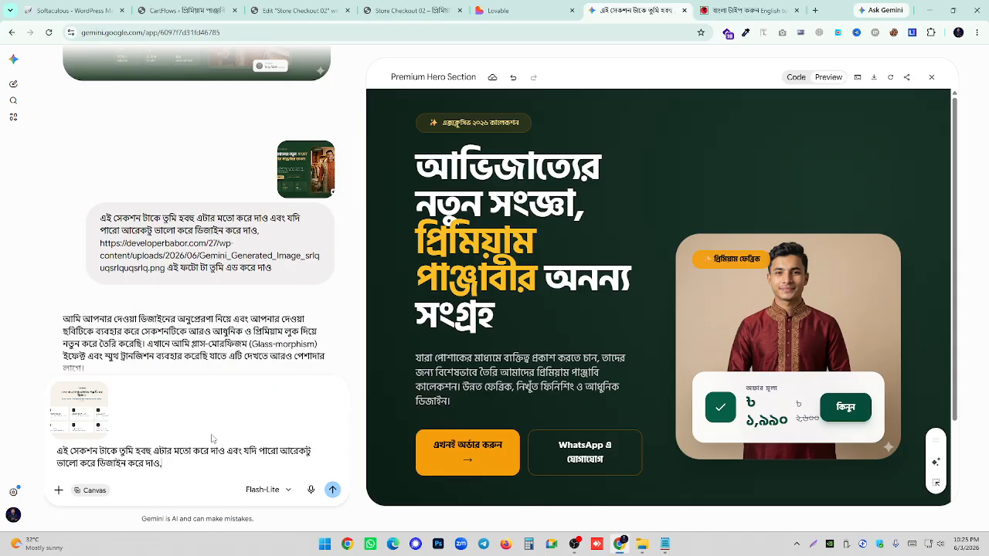
# - Append the width instruction from the earlier message to the prompt: "Width 1440 , তুমি এই সাইজ নিয়ে কনভার্ট করে দাও"
pyautogui.scroll(-15, 205, 383)
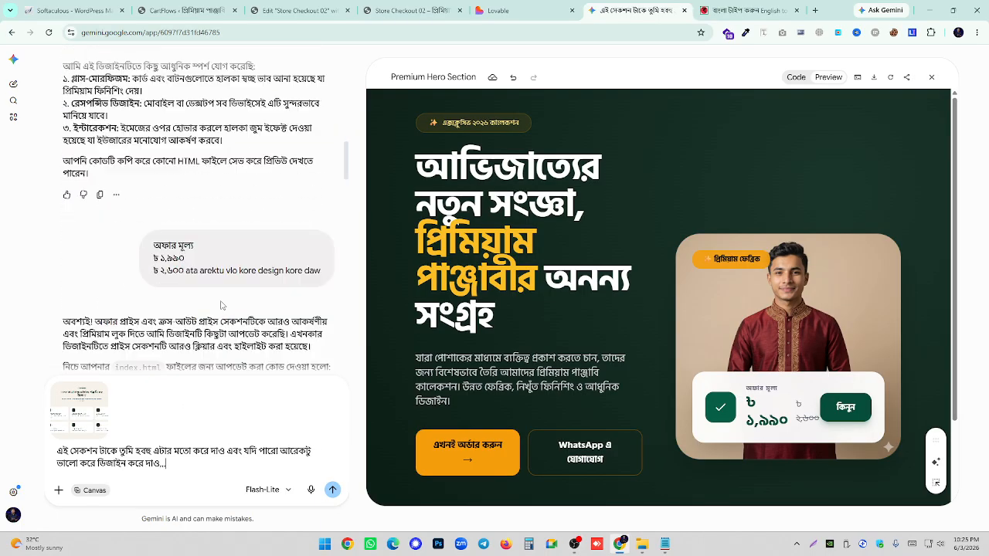
pyautogui.scroll(-10, 220, 300)
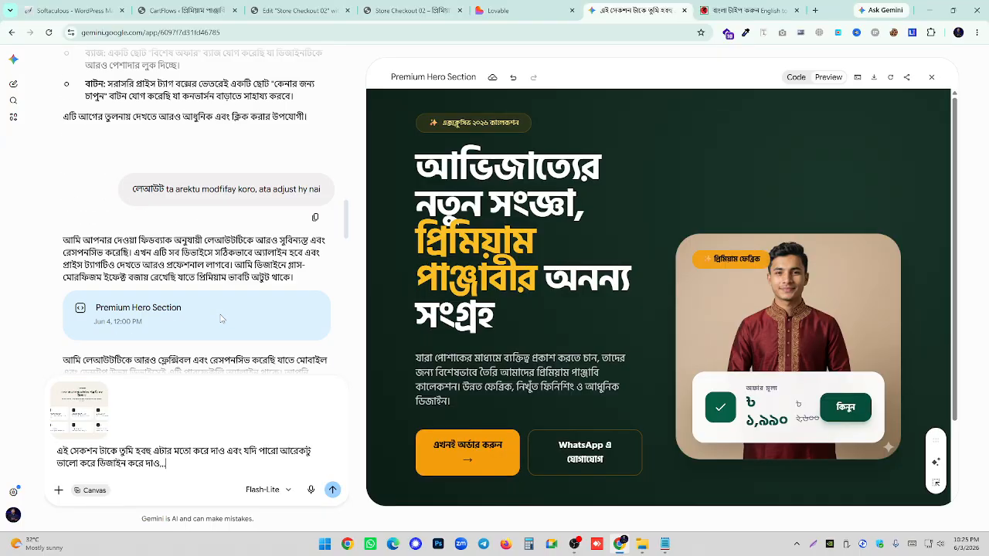
pyautogui.scroll(-2, 225, 271)
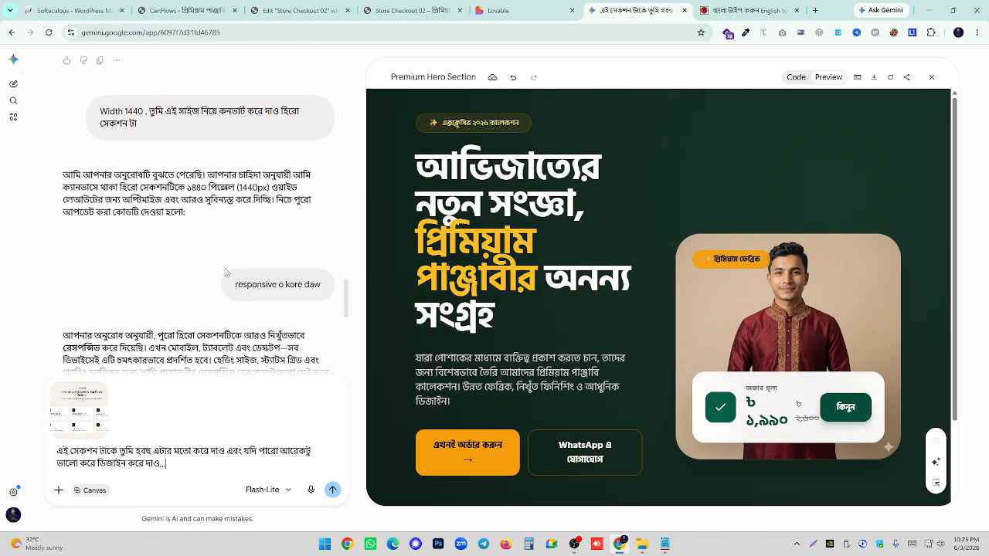
pyautogui.moveTo(91, 113); pyautogui.dragTo(160, 136)
pyautogui.rightClick(104, 114)
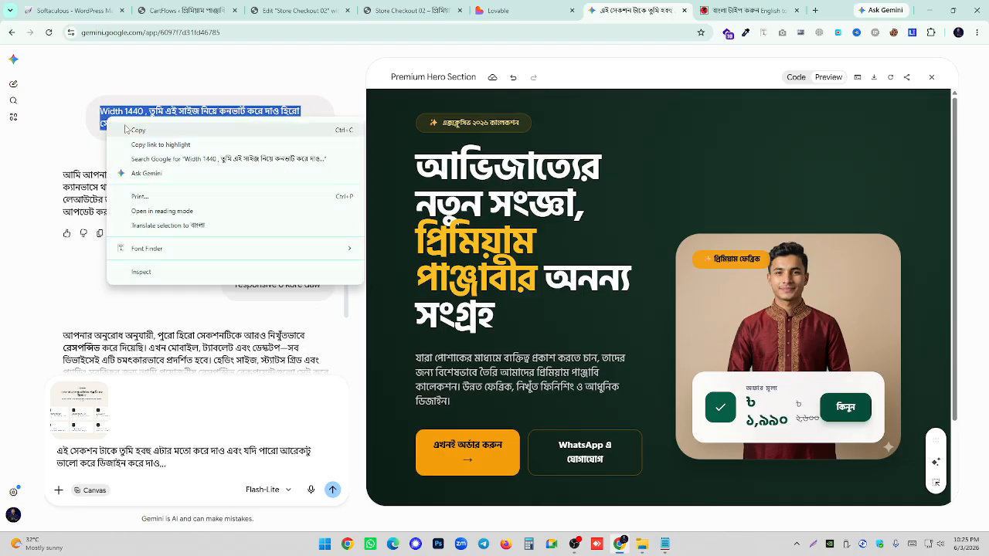
pyautogui.press('Escape')
pyautogui.moveTo(99, 112); pyautogui.dragTo(279, 112)
pyautogui.rightClick(275, 112)
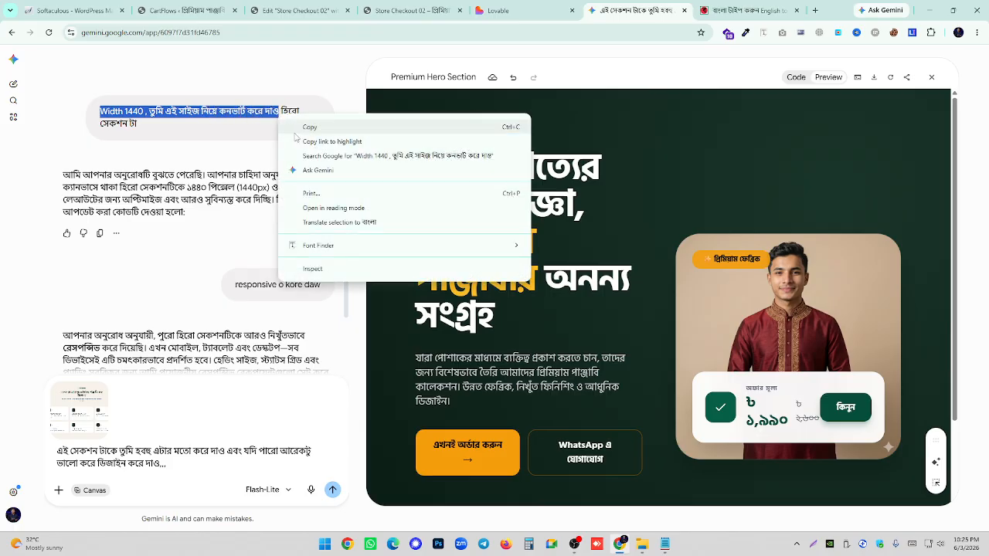
pyautogui.press('Escape')
pyautogui.click(181, 463)
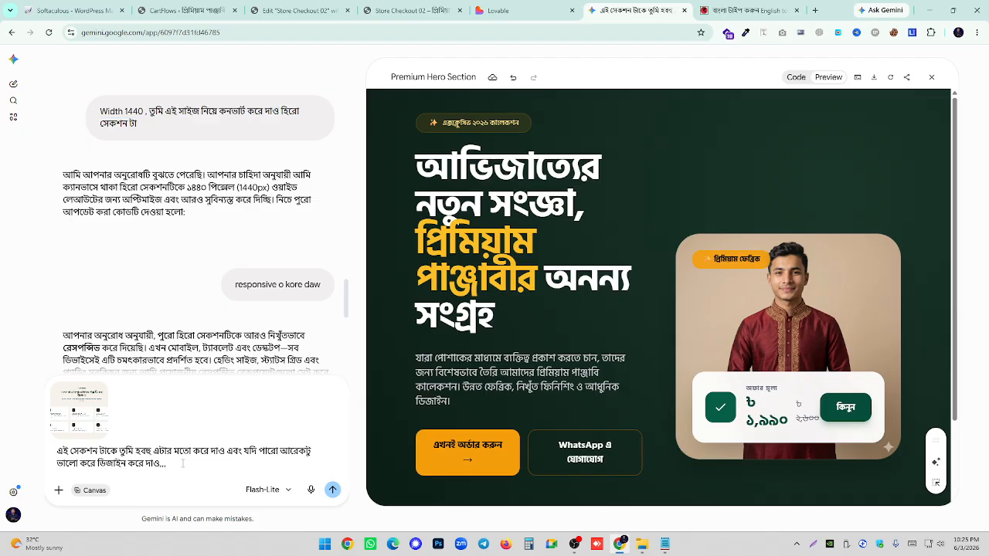
pyautogui.write('Width 1440 , তুমি এই সাইজ নিয়ে কনভার্ট করে দাও')
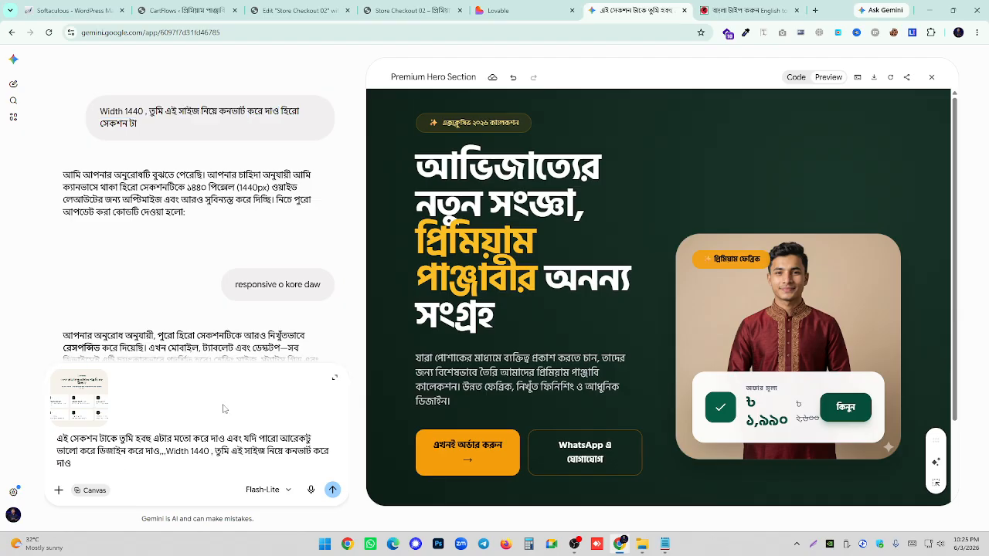
# - Submit the prompt with the attached screenshot and look over the generated features section in the canvas preview
pyautogui.scroll(-10, 226, 286)
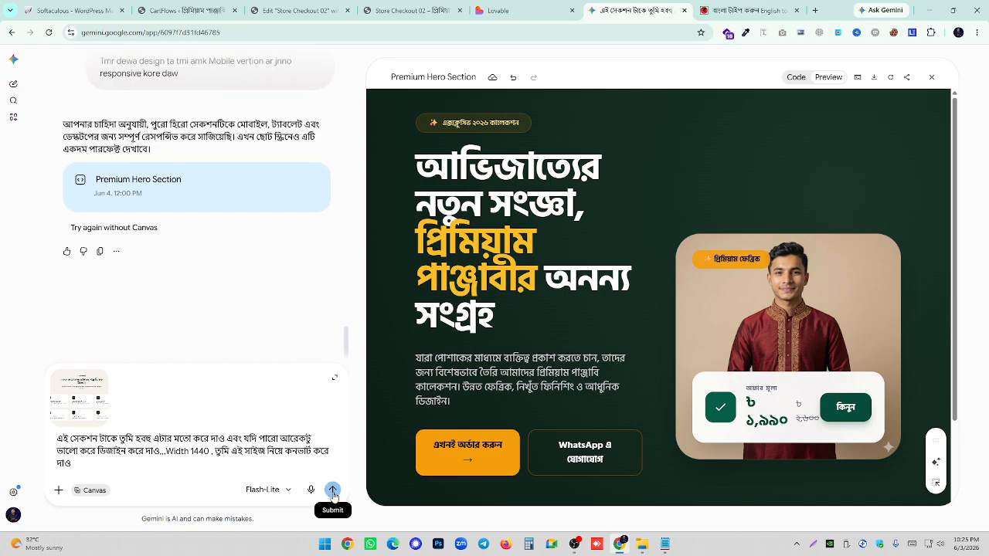
pyautogui.click(332, 492)
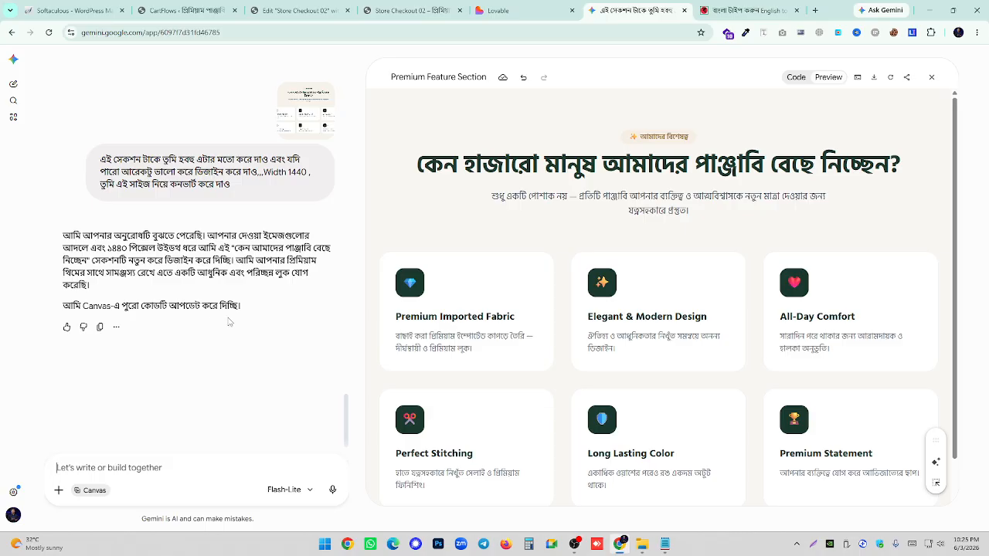
pyautogui.scroll(-1, 660, 370)
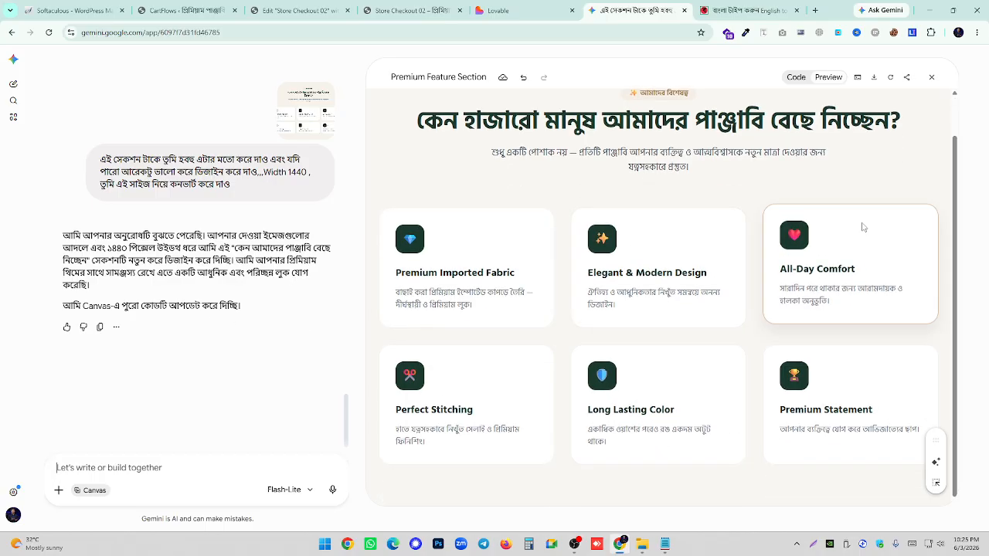
pyautogui.scroll(1, 658, 193)
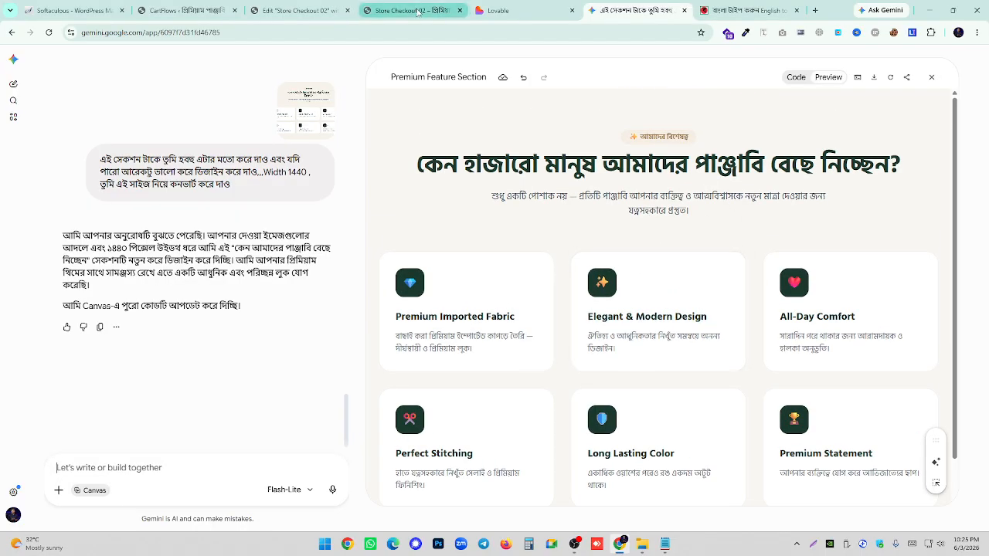
# - Compare the generated features section in the Gemini preview with the original section in Lovable
pyautogui.click(499, 11)
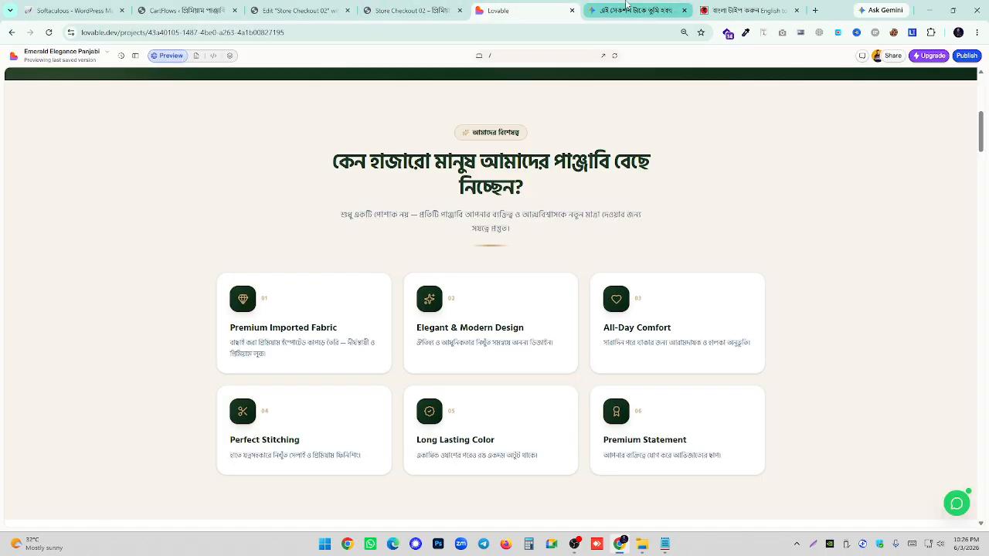
pyautogui.click(626, 7)
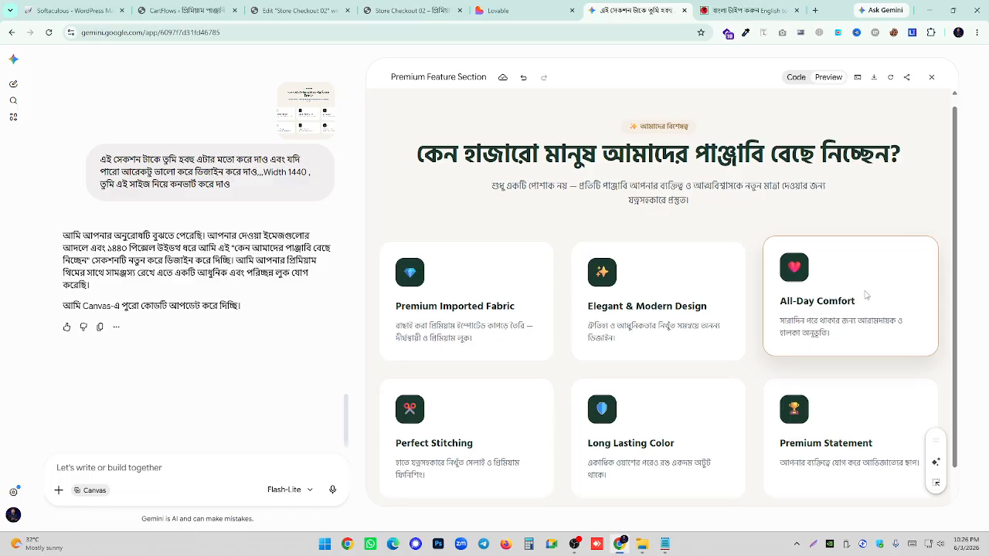
pyautogui.scroll(-1, 866, 296)
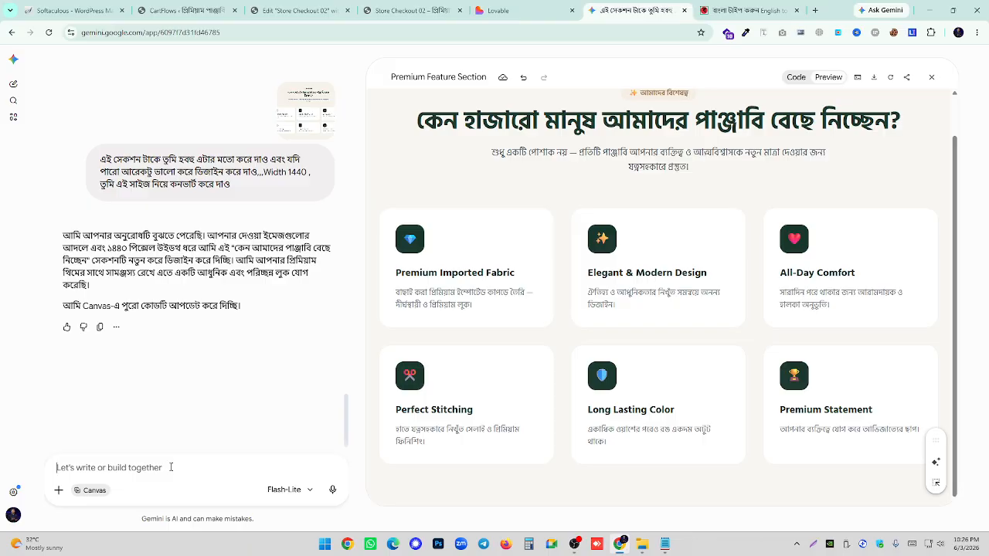
# - Submit the follow-up prompt "Ami Arektu Better Design Chassi tumi amk aro better design kore daw" and look over the redesigned features section
pyautogui.write('Ami')
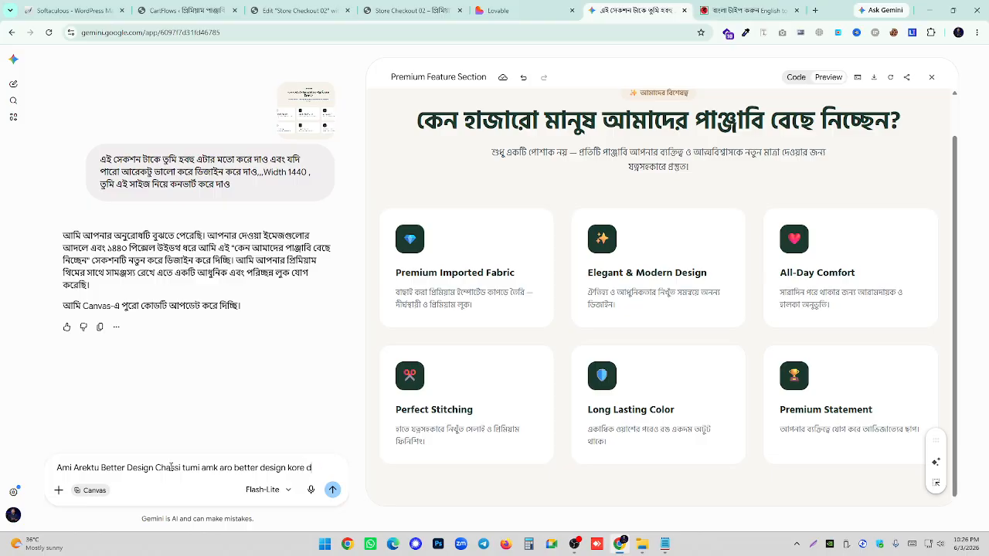
pyautogui.write('aw')
pyautogui.press('Return')
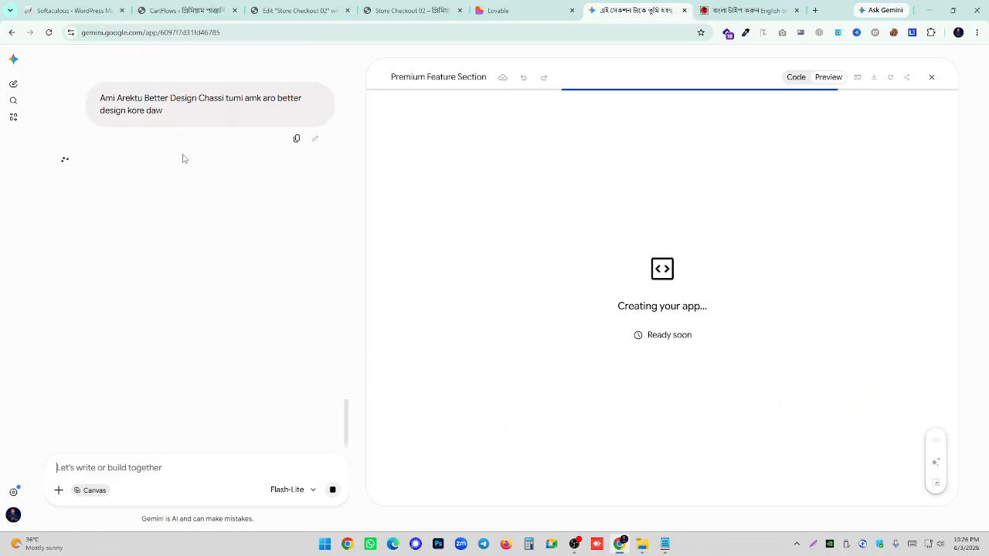
pyautogui.scroll(1, 183, 158)
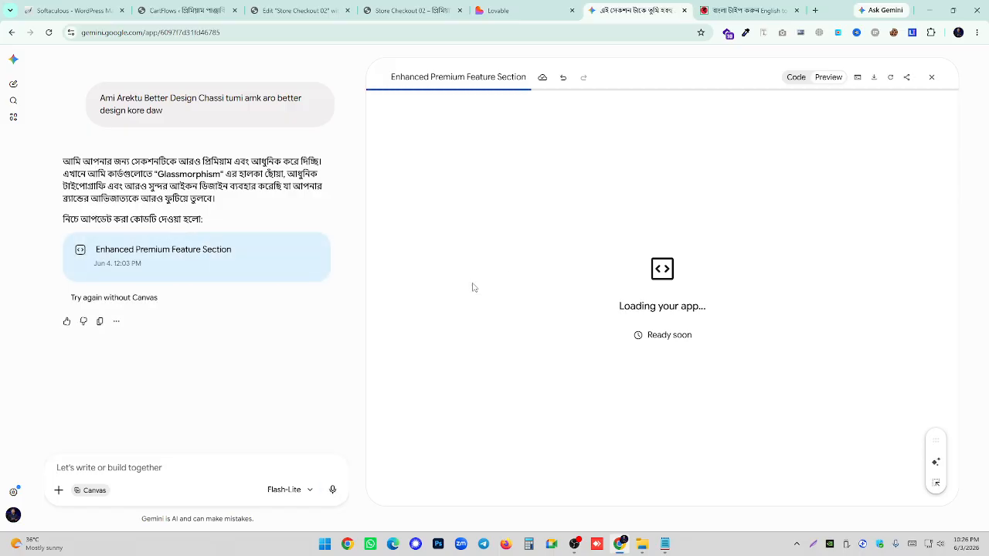
pyautogui.scroll(-3, 729, 359)
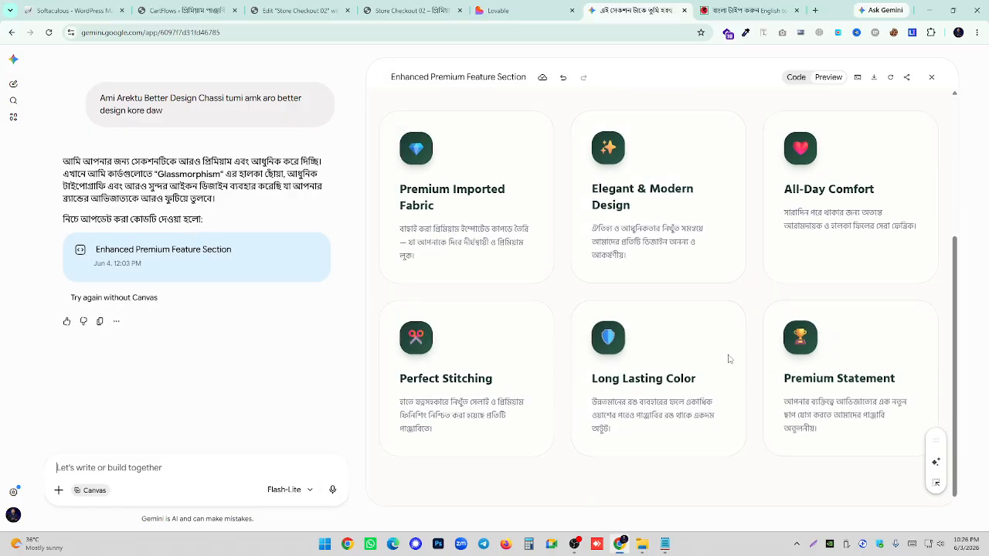
pyautogui.scroll(3, 845, 393)
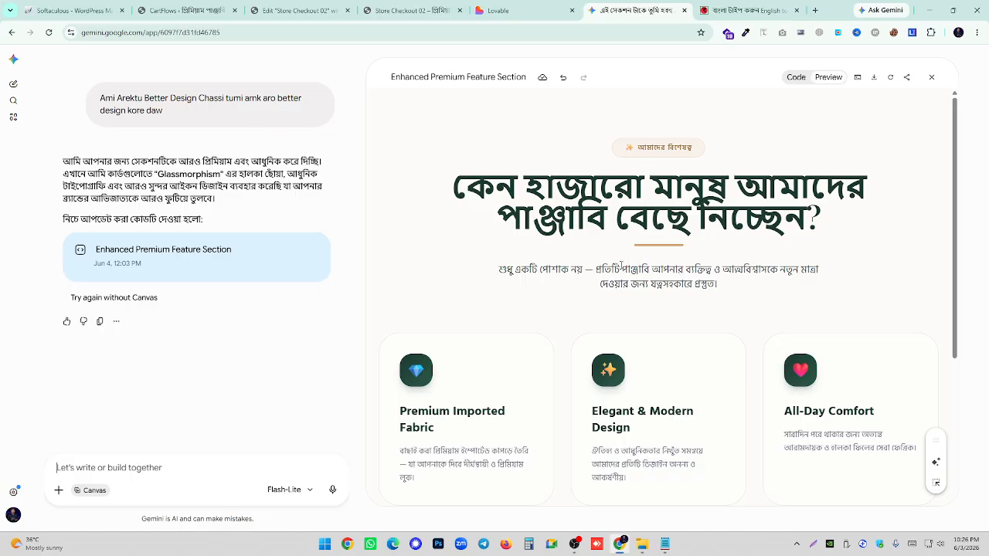
# - Switch to the Easy Bengali Typing page and begin a new sentence with "তুমি যে" after the existing text
pyautogui.click(745, 10)
pyautogui.click(295, 270)
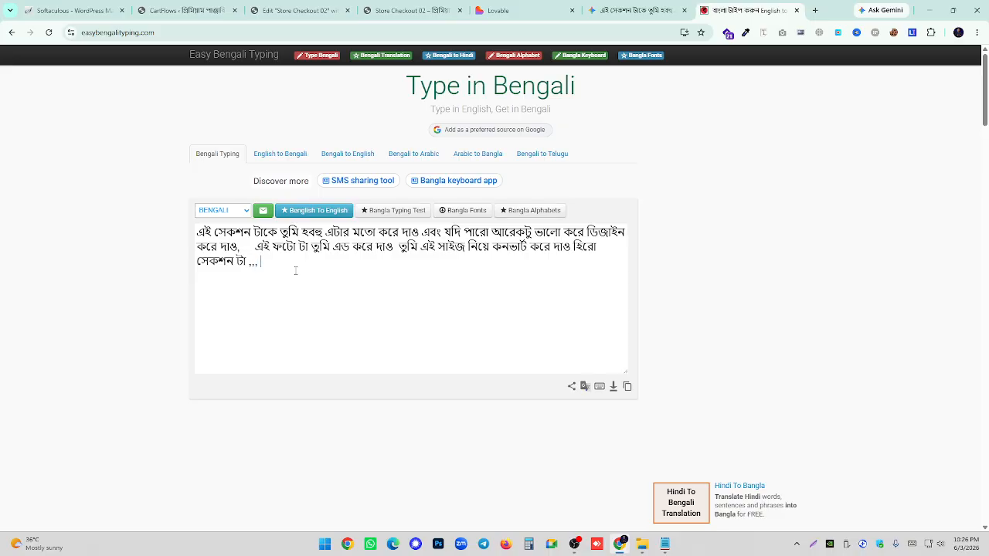
pyautogui.write('tumi n')
pyautogui.press('BackSpace')
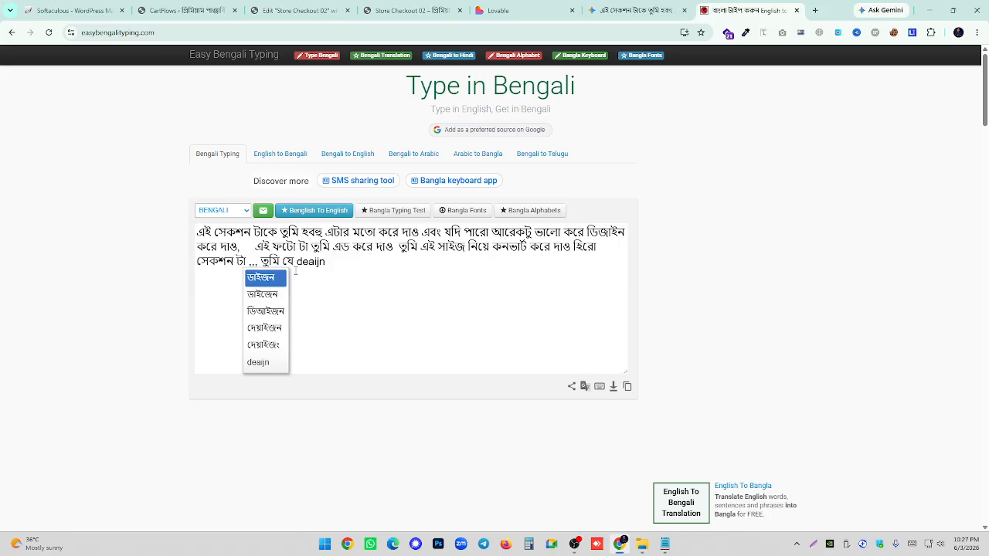
pyautogui.press('Escape')
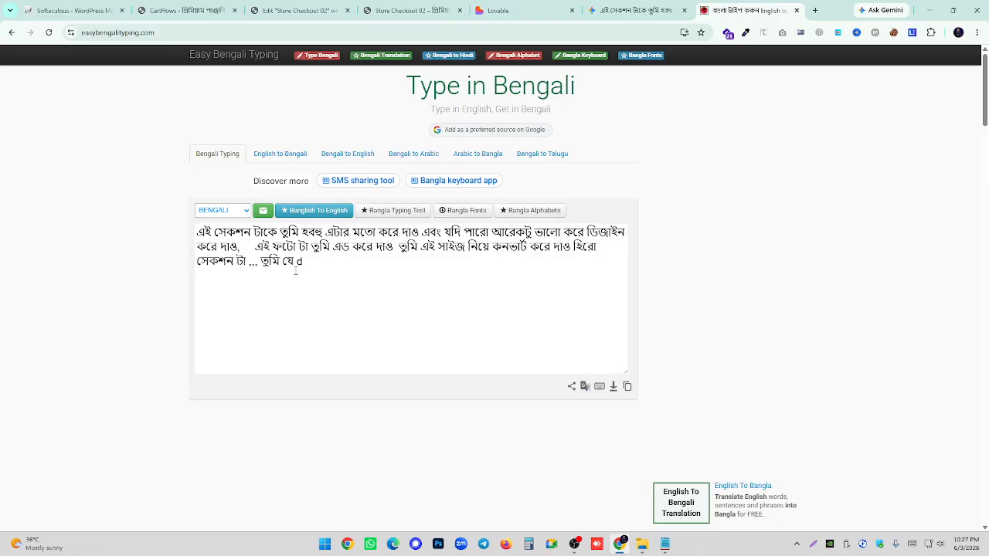
pyautogui.write('n')
pyautogui.press('BackSpace')
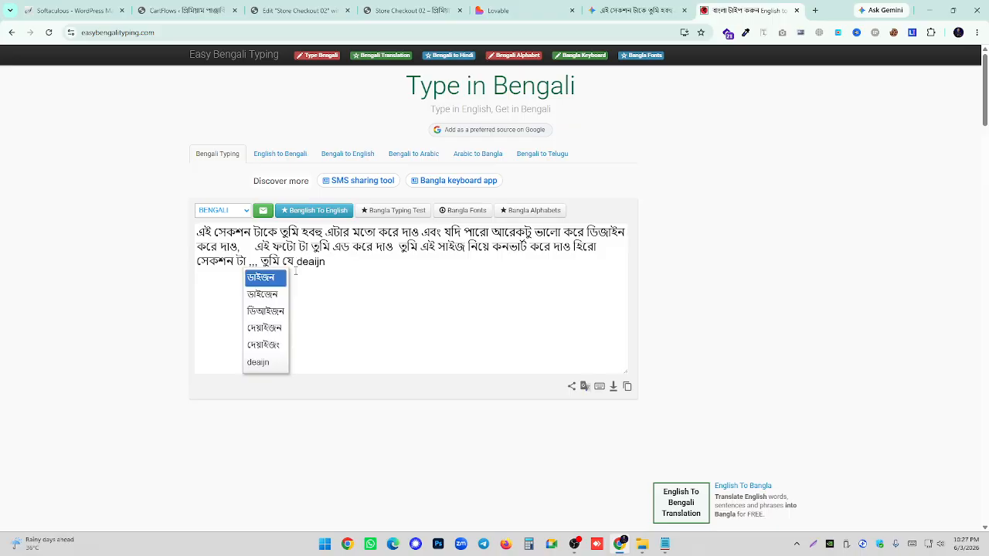
pyautogui.press('BackSpace')
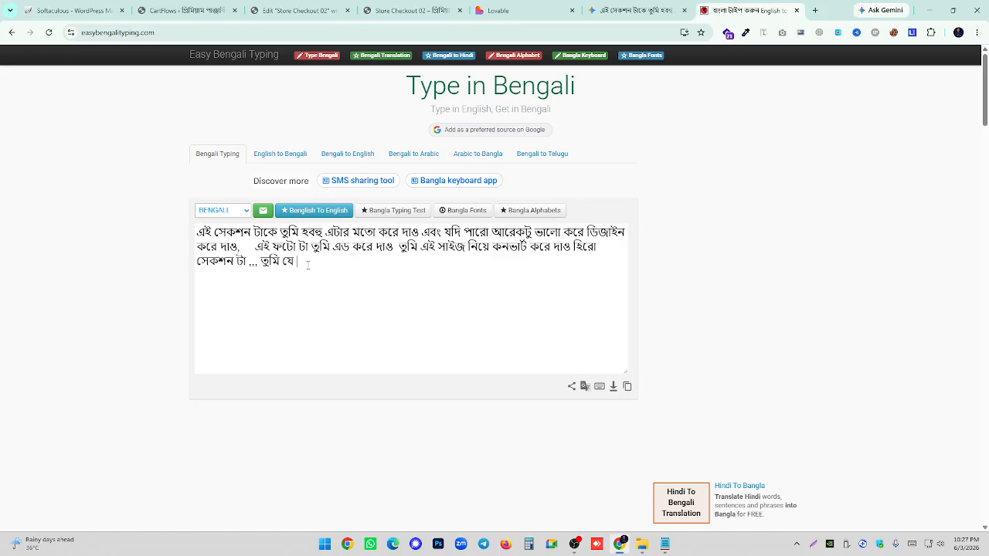
# - Copy the word "ডিজাইন" from the first line and paste it after "তুমি যে"
pyautogui.doubleClick(599, 234)
pyautogui.rightClick(598, 234)
pyautogui.click(616, 272)
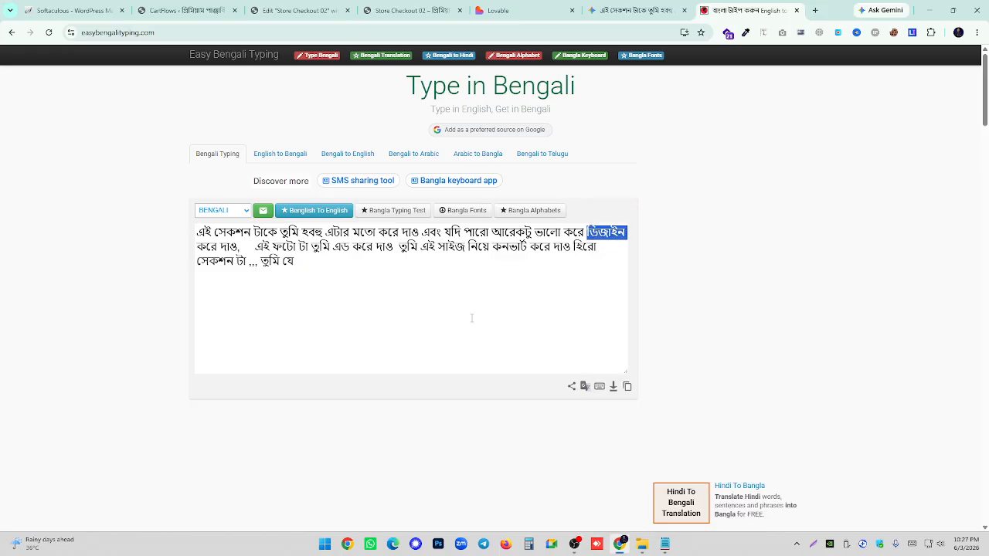
pyautogui.click(316, 265)
pyautogui.hotkey('ctrl', 'v')
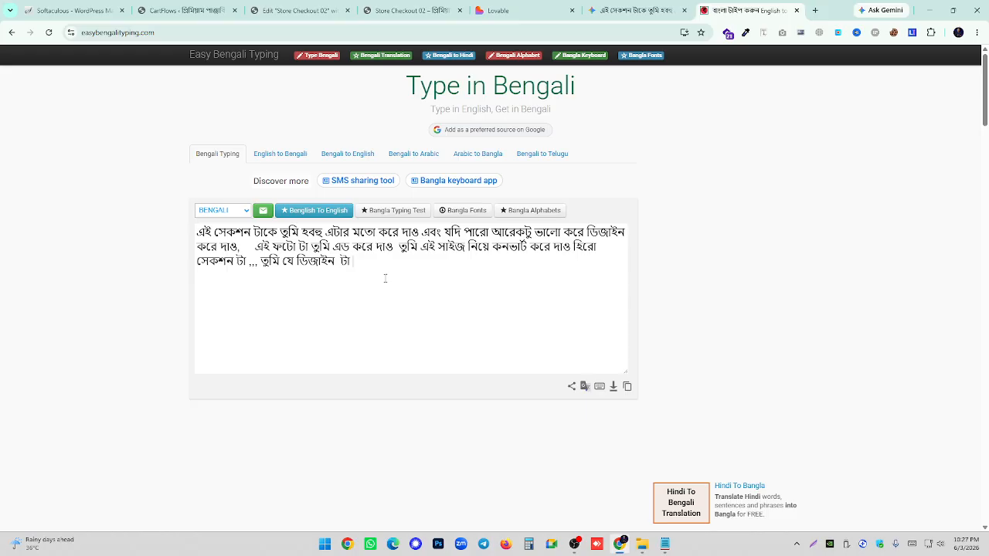
# - Complete the new sentence with "টা দিছো সেটা সুন্দর আছে কিন্তু আমি আরো ভালো ডিজাইন চাই"
pyautogui.write('ta dach')
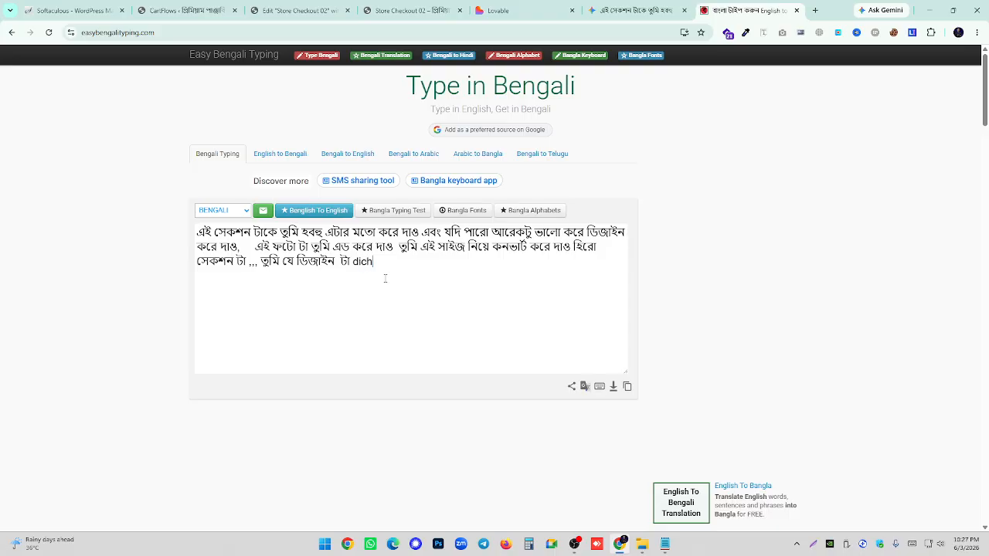
pyautogui.write('o')
pyautogui.write('shundor ac')
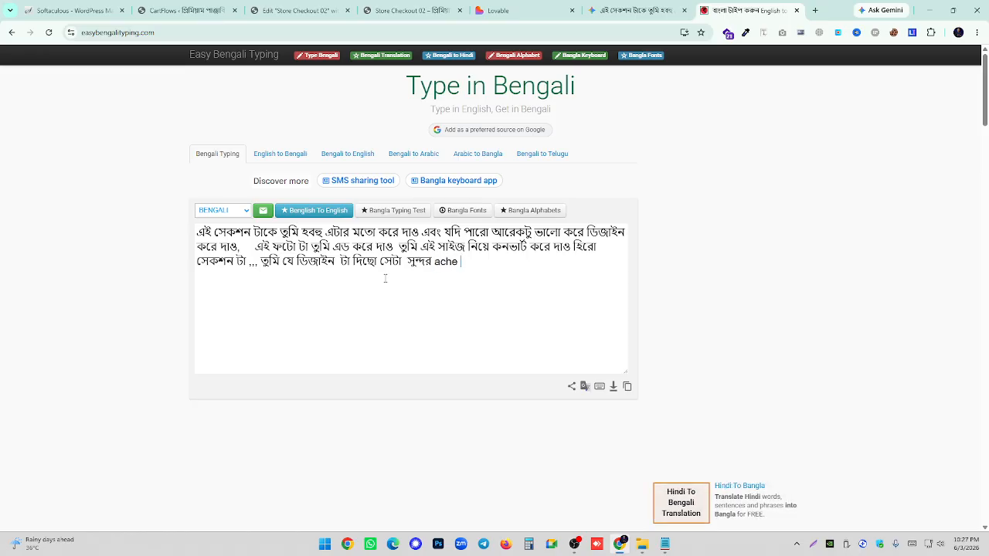
pyautogui.write('he kintu ami aro ')
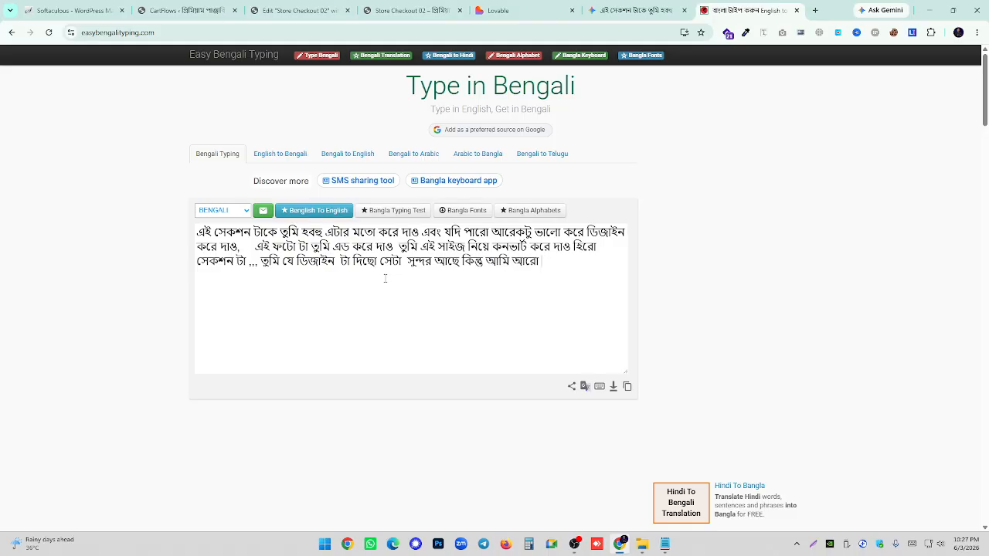
pyautogui.write('valo dizain ')
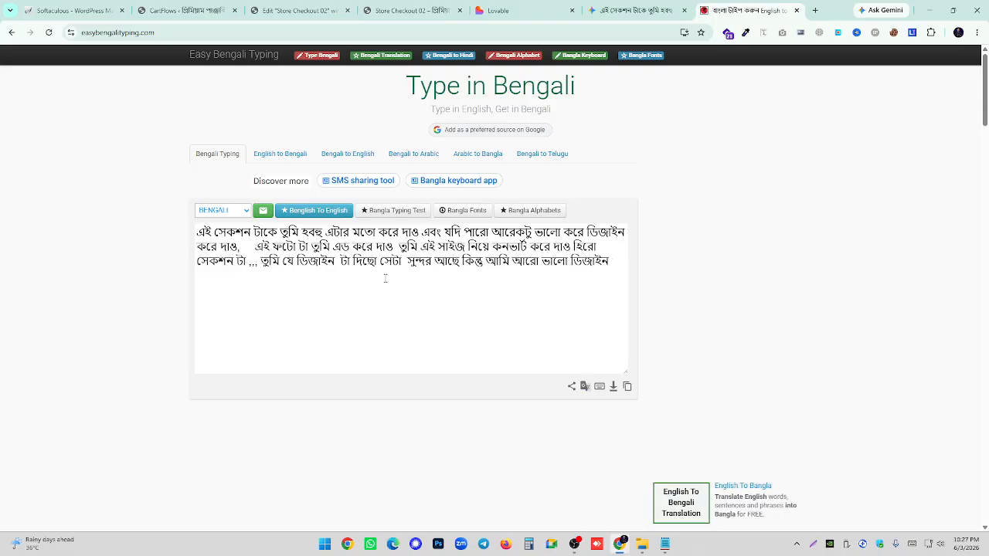
pyautogui.write('cai')
# - Copy the new Bengali sentence, switch to the Gemini chat, and submit it as a follow-up prompt
pyautogui.moveTo(260, 263); pyautogui.dragTo(291, 275)
pyautogui.rightClick(290, 275)
pyautogui.click(316, 274)
pyautogui.click(276, 10)
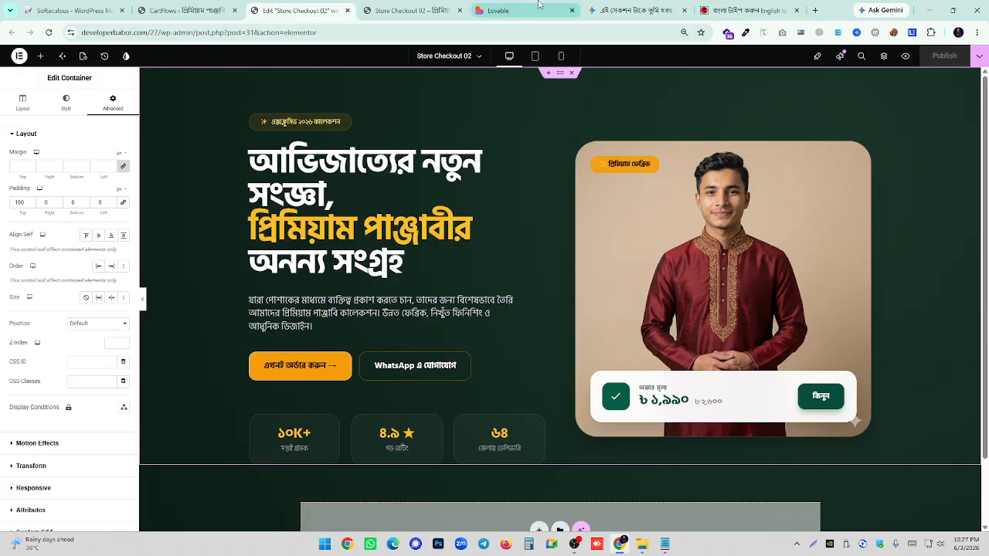
pyautogui.click(556, 10)
pyautogui.click(618, 10)
pyautogui.click(92, 469)
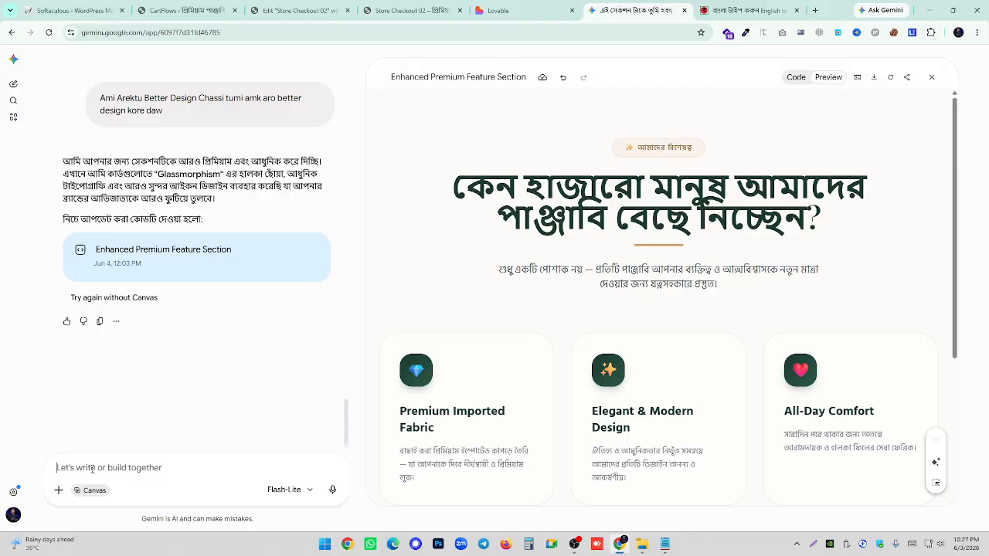
pyautogui.hotkey('ctrl', 'v')
pyautogui.press('Return')
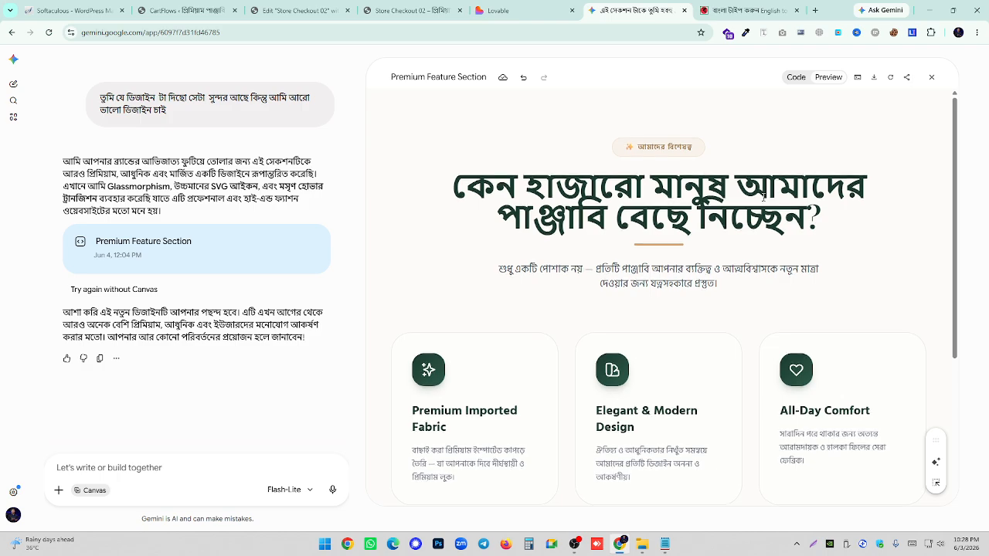
# - Review the regenerated features section, then roll the canvas back to the 12:02 PM version and check its preview
pyautogui.scroll(-3, 687, 199)
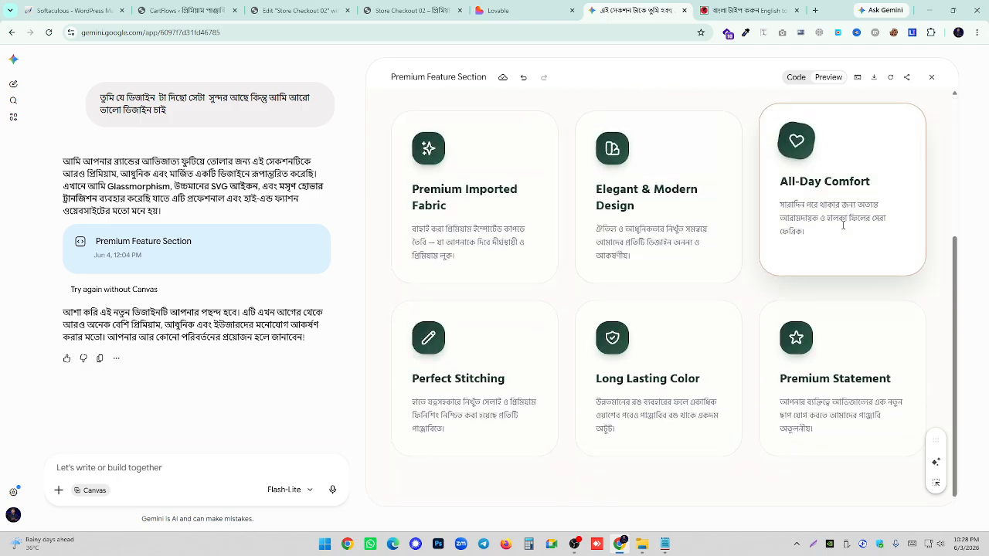
pyautogui.scroll(3, 636, 423)
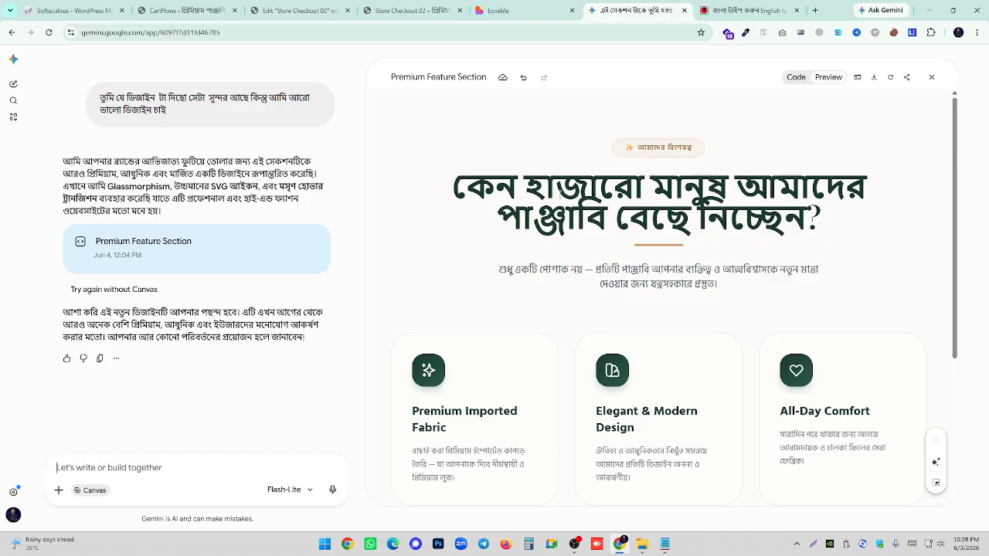
pyautogui.scroll(-3, 563, 199)
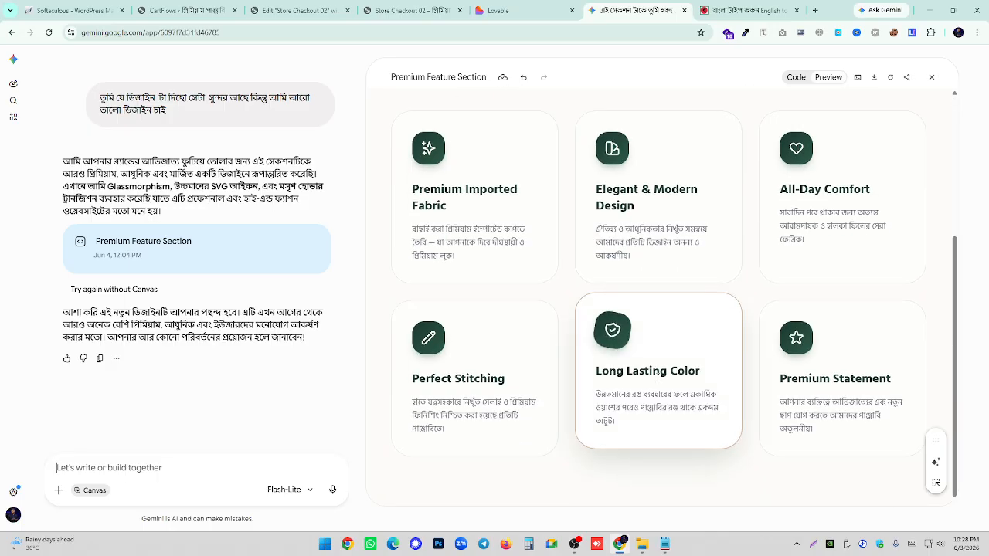
pyautogui.scroll(3, 658, 377)
pyautogui.click(524, 85)
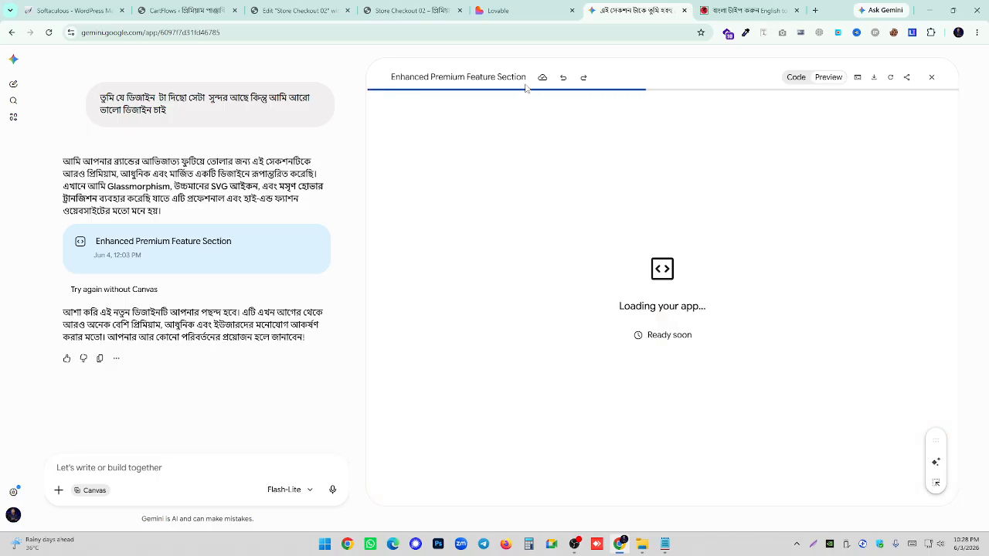
pyautogui.click(563, 80)
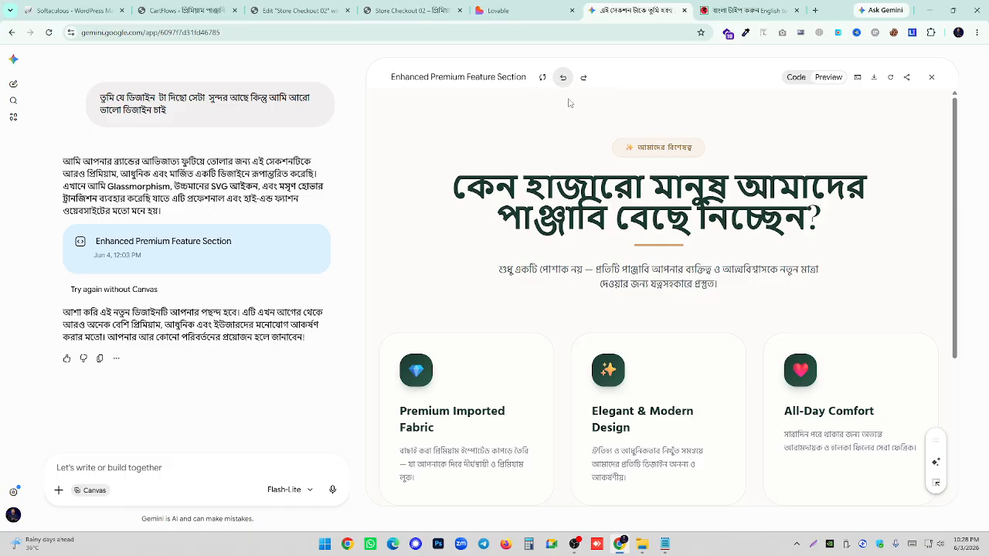
pyautogui.moveTo(464, 161); pyautogui.dragTo(653, 198)
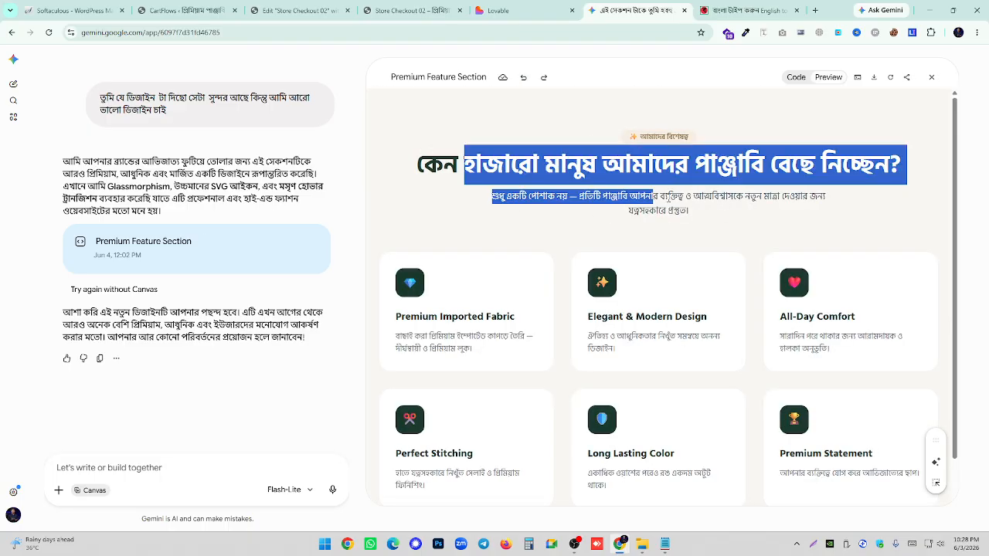
pyautogui.scroll(-1, 742, 252)
pyautogui.click(752, 346)
pyautogui.scroll(1, 749, 344)
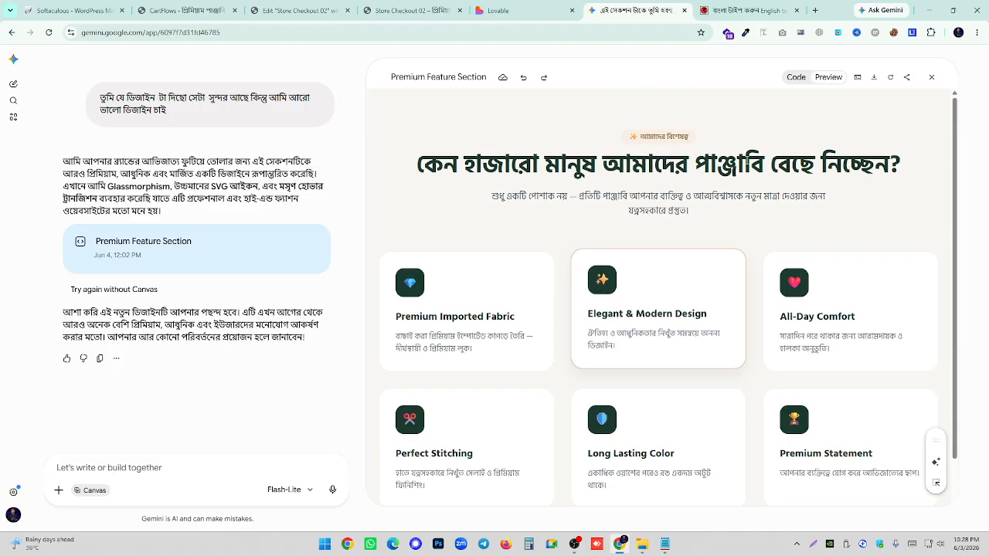
# - Show the code of the Premium Feature Section and copy all of it
pyautogui.click(795, 77)
pyautogui.click(617, 245)
pyautogui.hotkey('ctrl', 'a')
pyautogui.hotkey('ctrl', 'c')
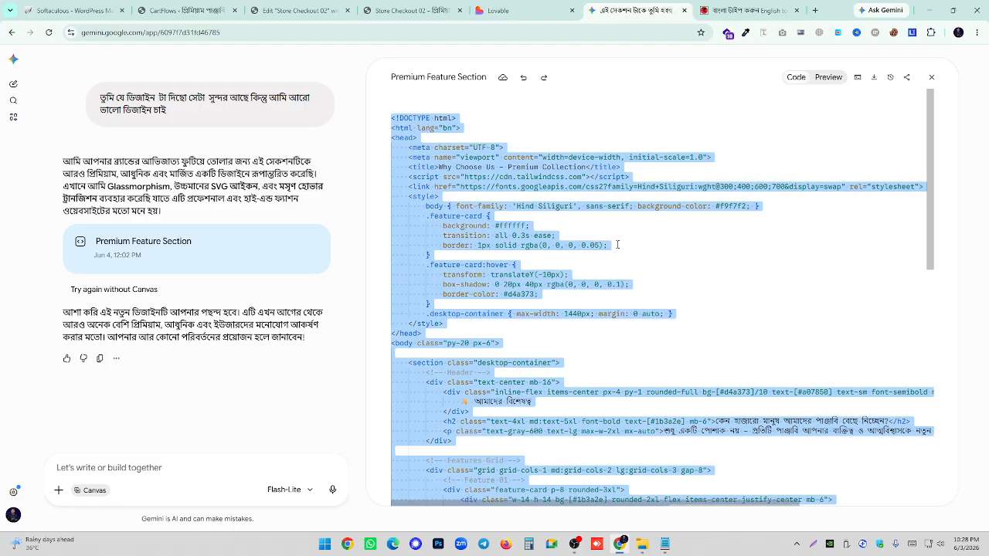
# - Switch to the Elementor editor for Store Checkout 02 and duplicate the hero section container
pyautogui.click(298, 10)
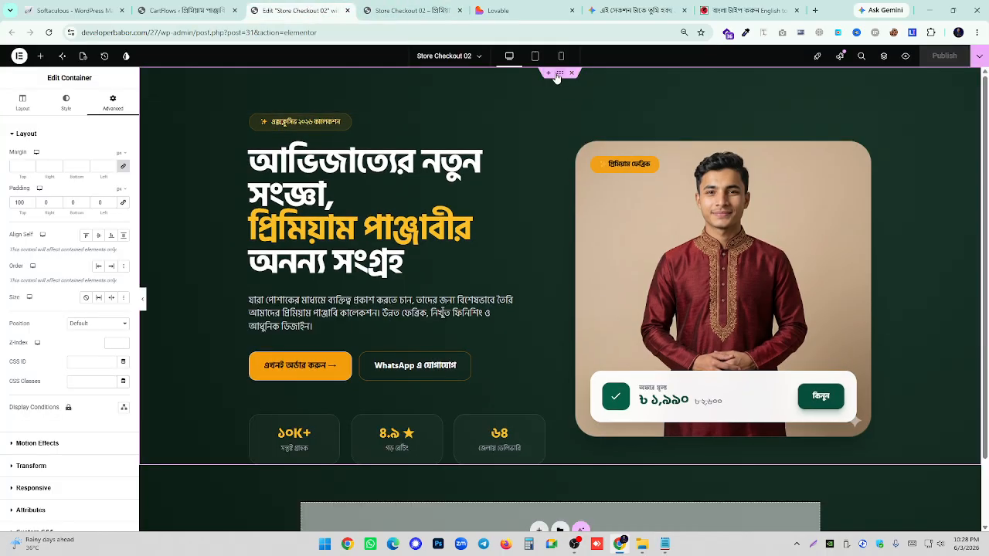
pyautogui.rightClick(556, 77)
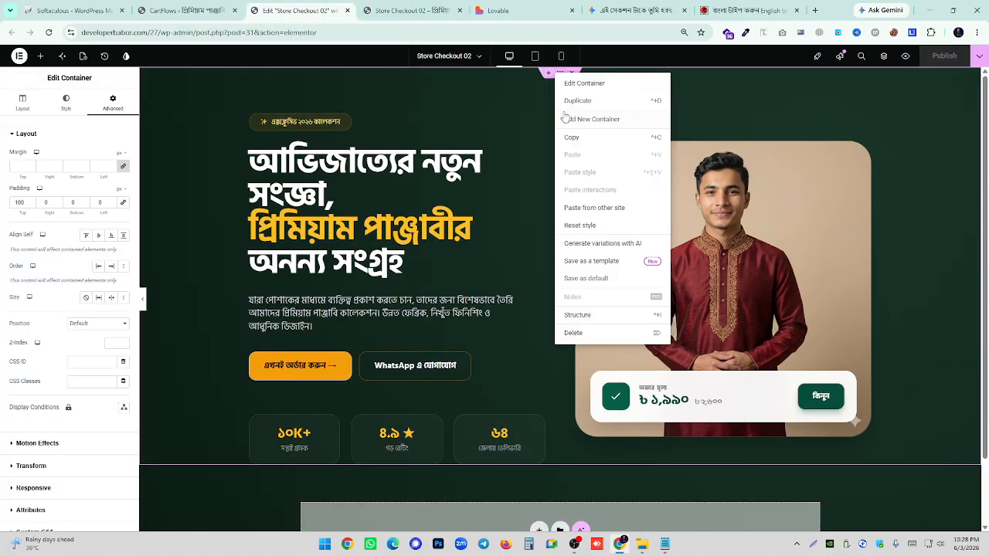
pyautogui.click(568, 101)
pyautogui.scroll(-5, 581, 294)
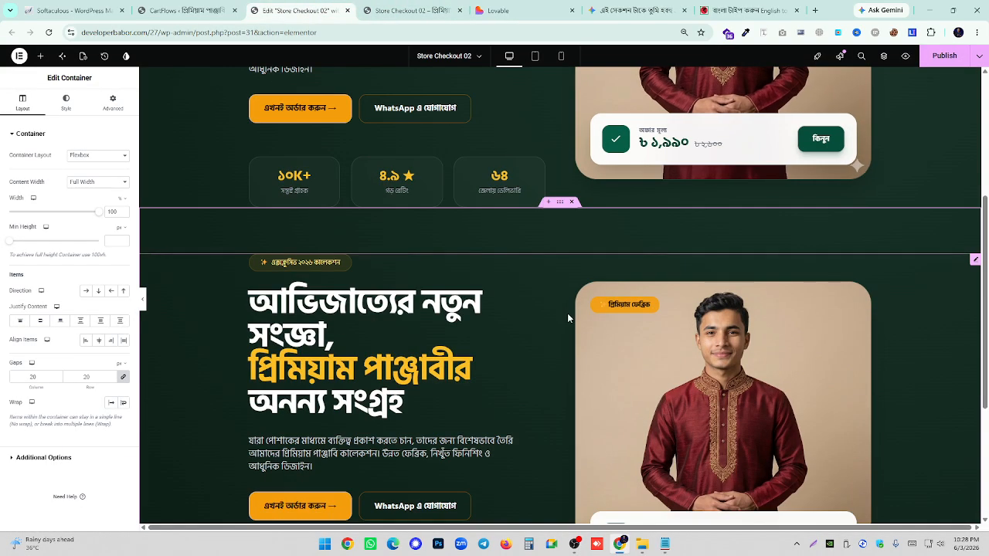
# - Replace all the HTML code in the duplicated container's HTML widget with the copied features section code
pyautogui.click(974, 262)
pyautogui.click(50, 231)
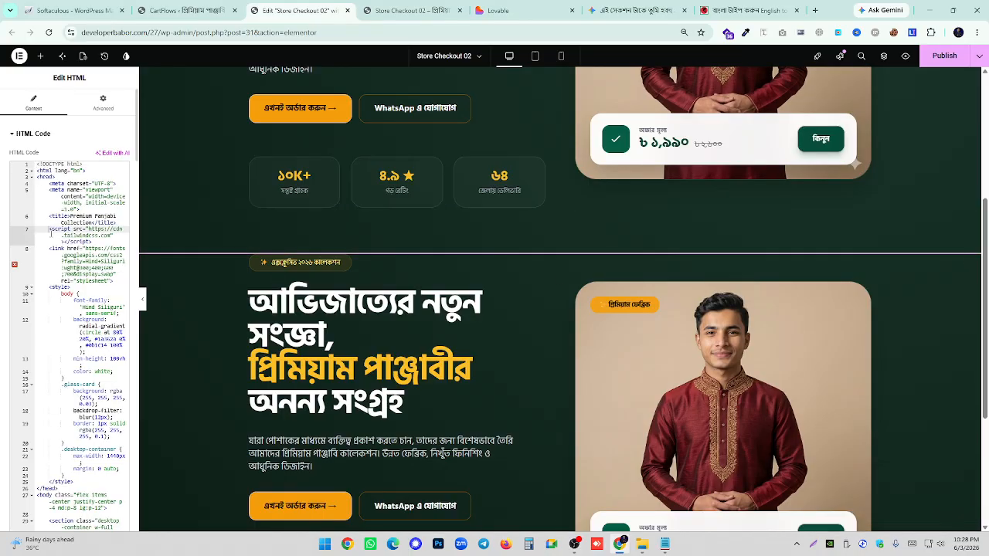
pyautogui.hotkey('ctrl', 'a')
pyautogui.hotkey('ctrl', 'v')
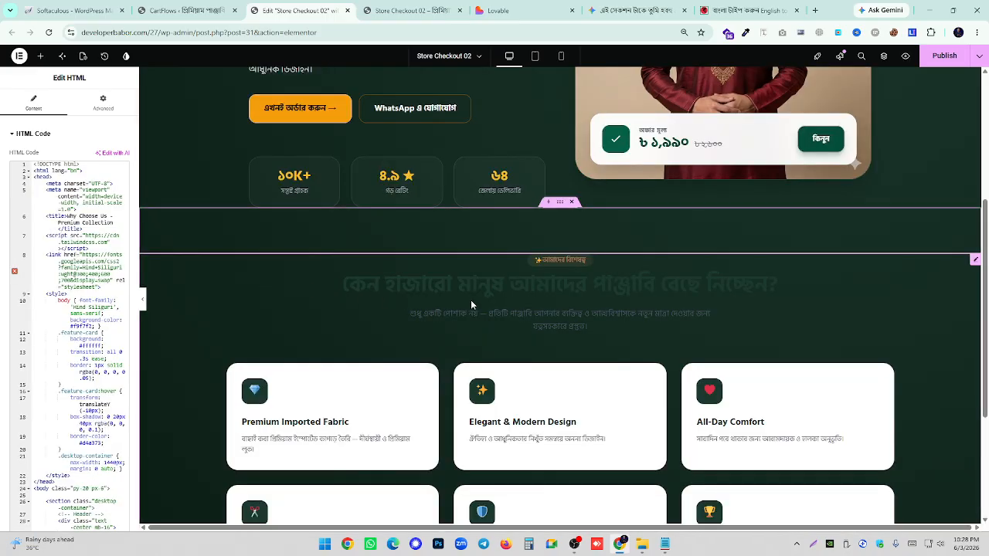
# - Look over the features section on the page, then delete its duplicated container
pyautogui.scroll(-3, 489, 307)
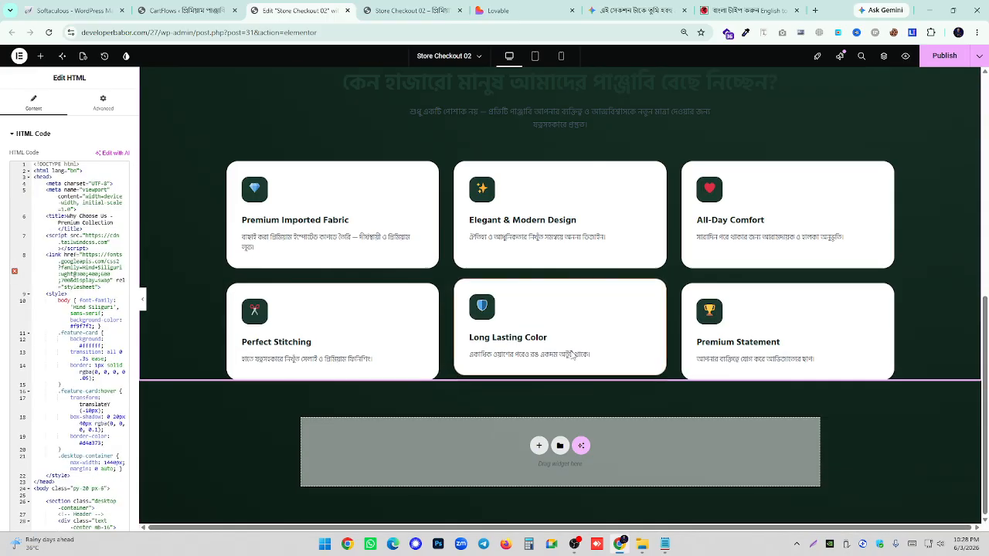
pyautogui.scroll(3, 565, 257)
pyautogui.click(571, 206)
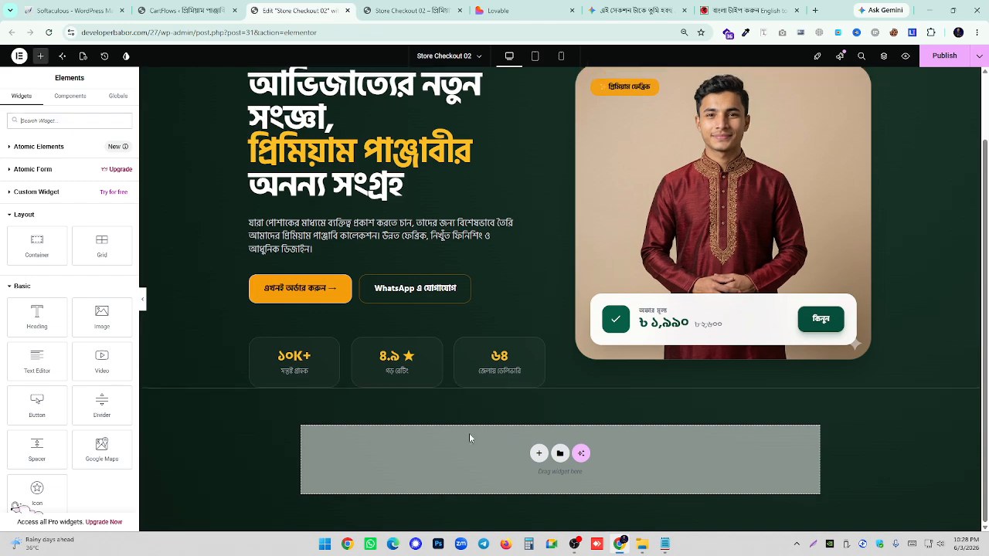
# - Set the body background color in the page's style settings to white, #FFFFFF
pyautogui.click(82, 55)
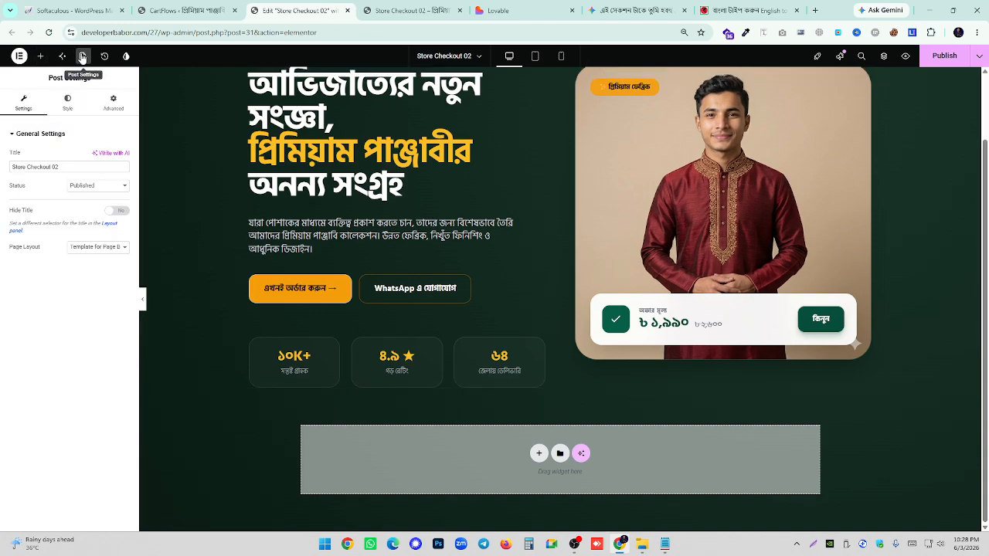
pyautogui.click(83, 108)
pyautogui.click(111, 254)
pyautogui.click(50, 297)
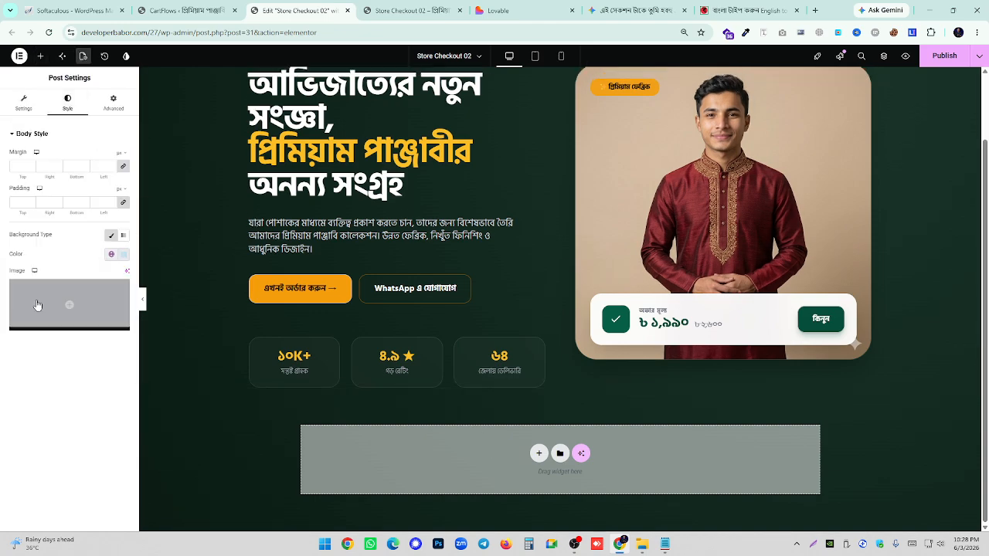
pyautogui.click(111, 254)
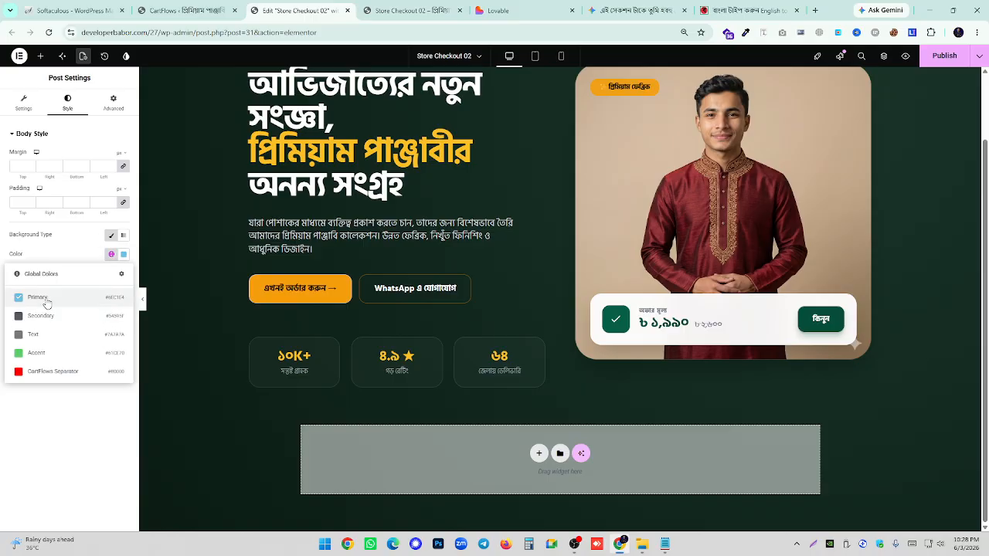
pyautogui.click(46, 304)
pyautogui.click(122, 254)
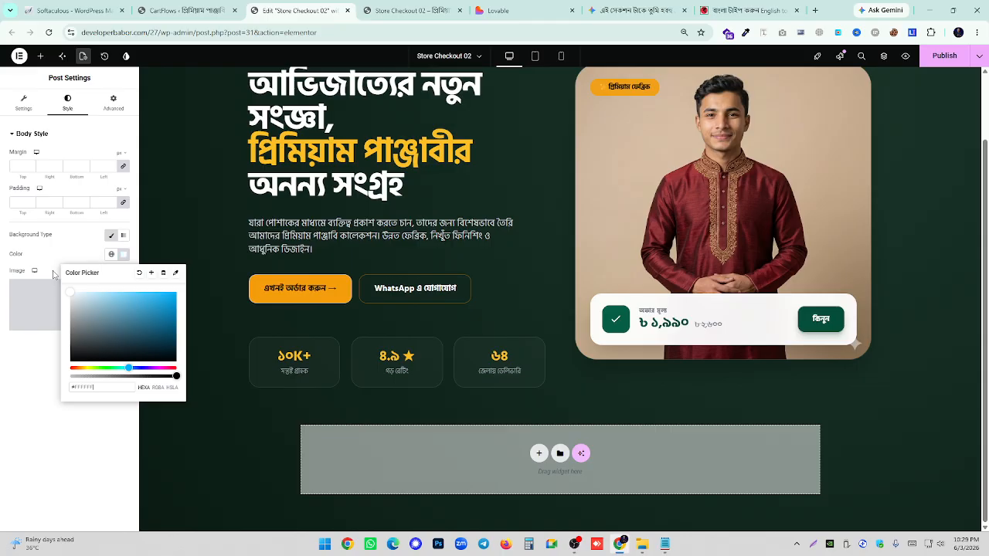
pyautogui.click(2, 409)
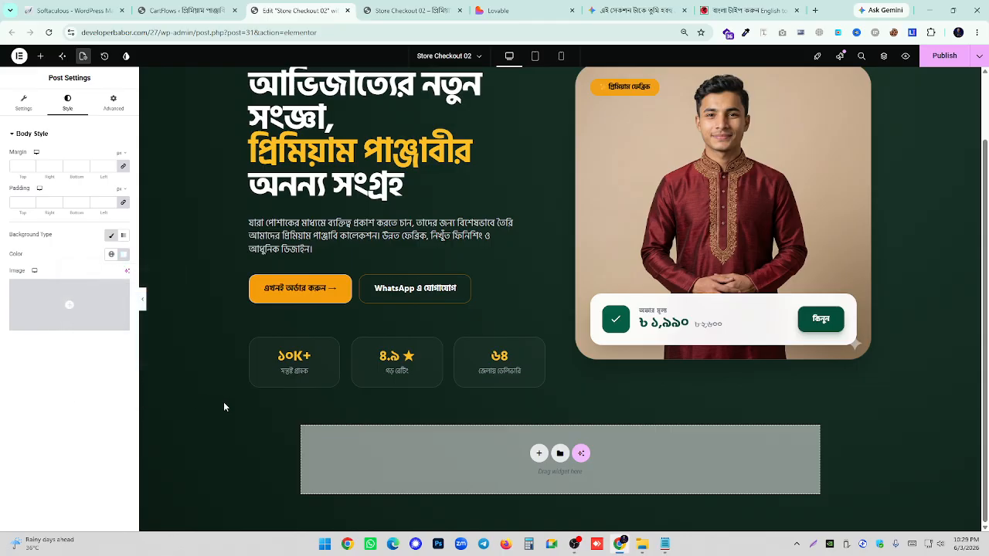
# - Add an empty Flexbox container below the hero section and close the empty widget placeholder above the hero
pyautogui.click(539, 454)
pyautogui.click(531, 480)
pyautogui.click(435, 473)
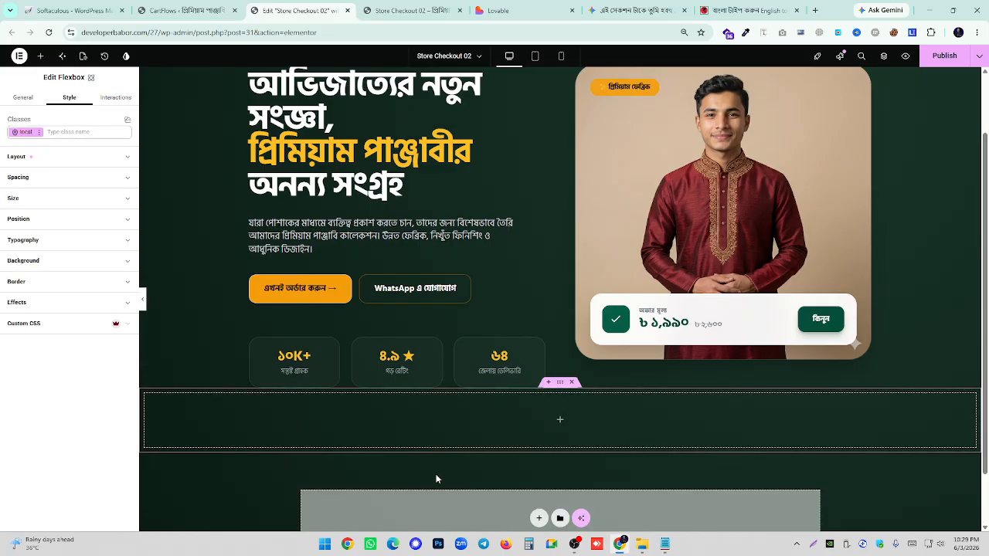
pyautogui.scroll(1, 572, 95)
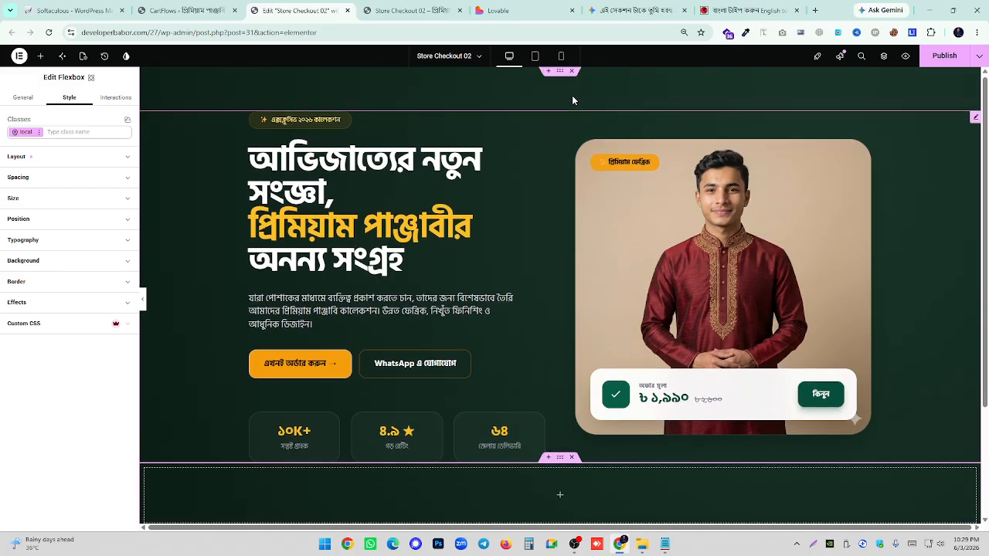
pyautogui.scroll(1, 571, 95)
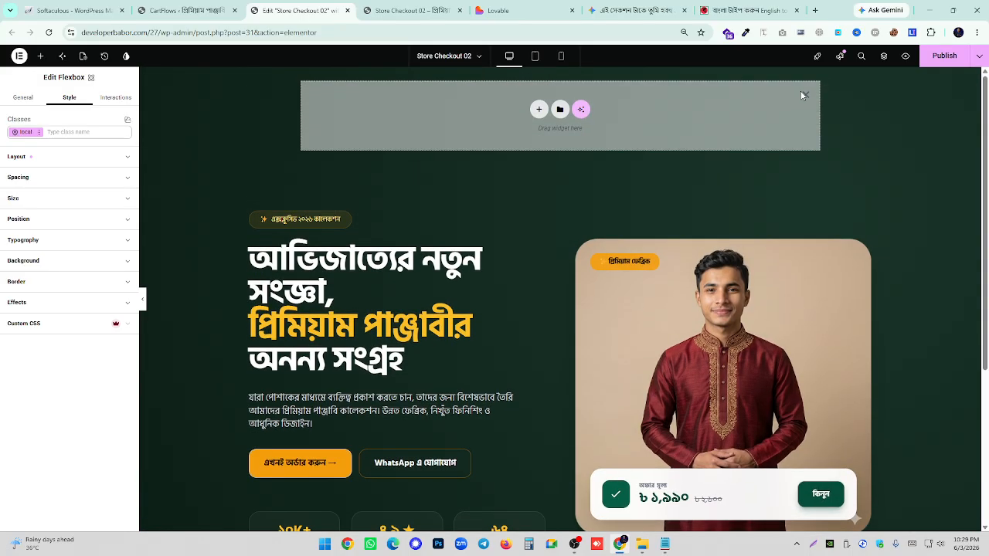
pyautogui.doubleClick(802, 93)
pyautogui.click(806, 95)
# - Check the hero container's layout and background style settings
pyautogui.click(560, 75)
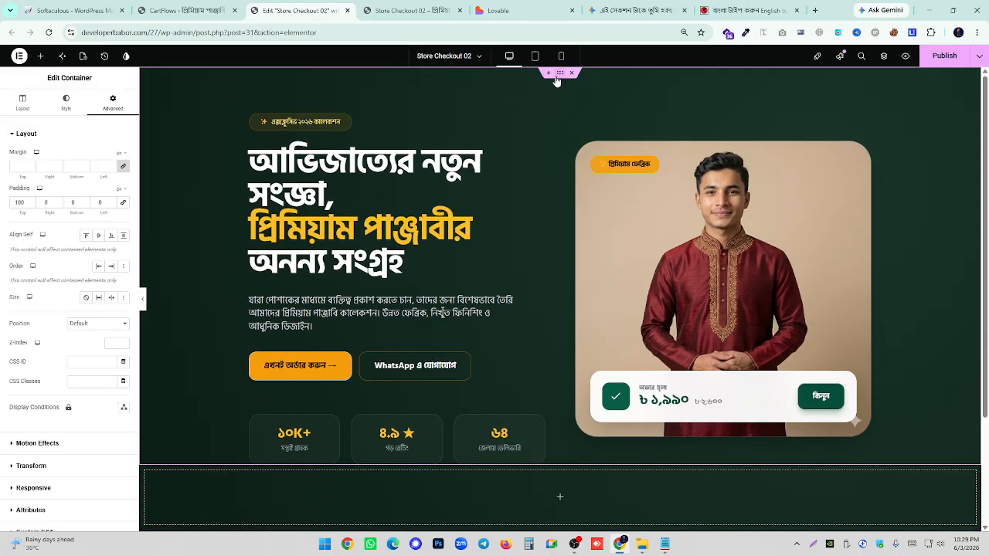
pyautogui.click(66, 104)
pyautogui.click(29, 105)
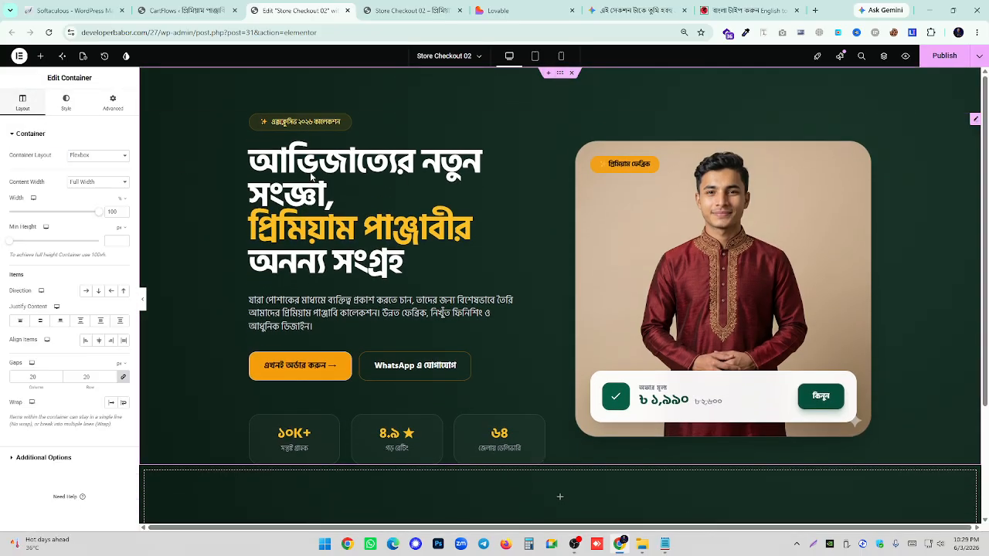
pyautogui.click(66, 104)
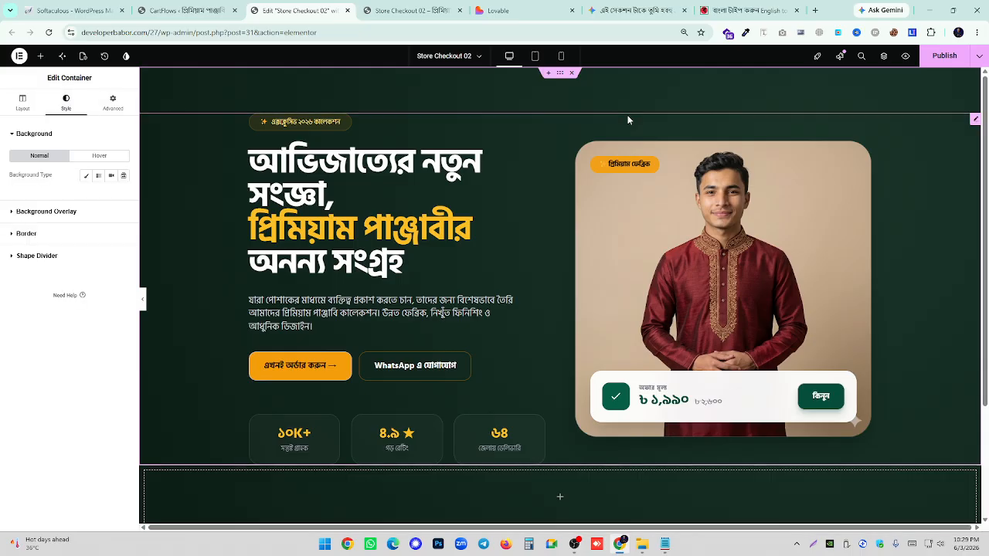
# - Open the hero section's HTML widget, look through its code and copy all of it
pyautogui.click(635, 124)
pyautogui.click(22, 103)
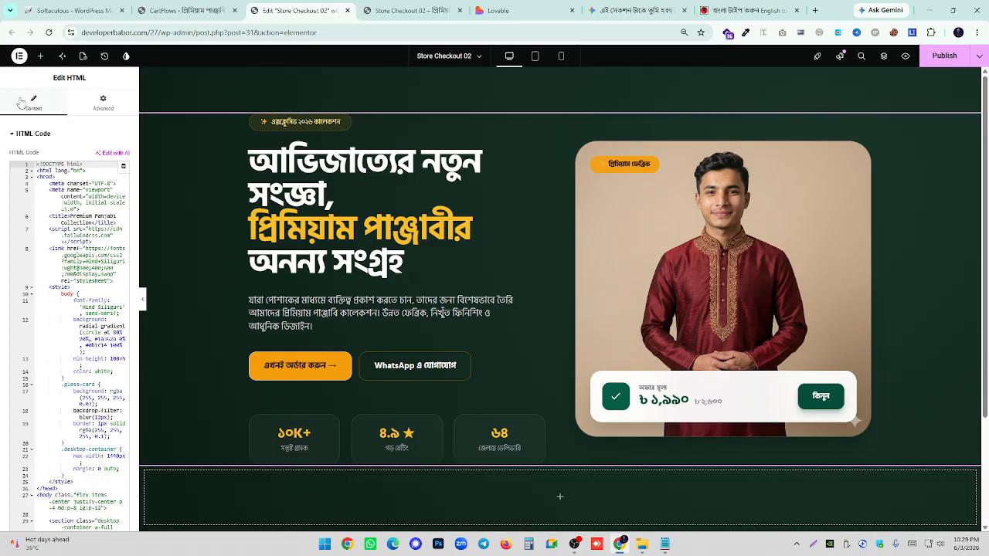
pyautogui.scroll(-15, 70, 232)
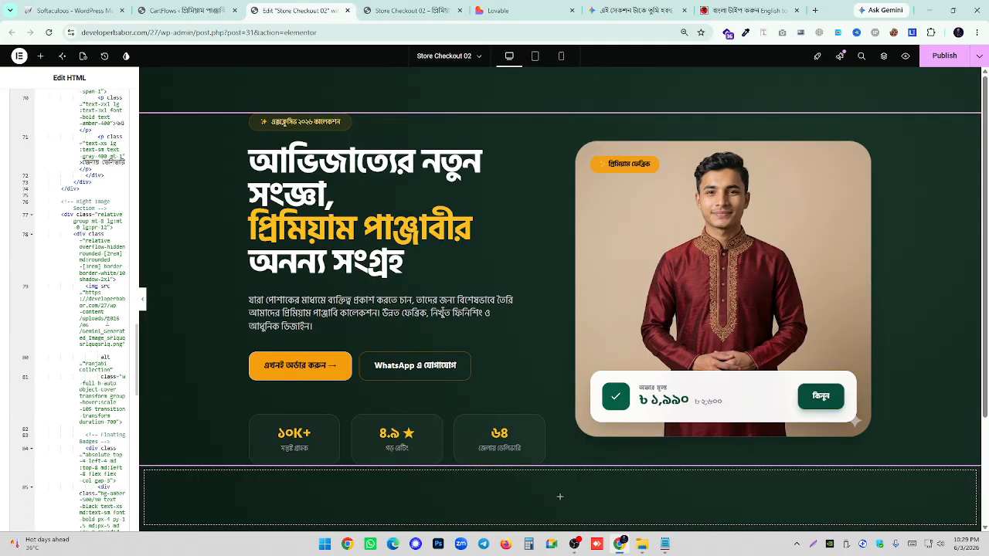
pyautogui.scroll(-10, 103, 315)
pyautogui.scroll(20, 99, 328)
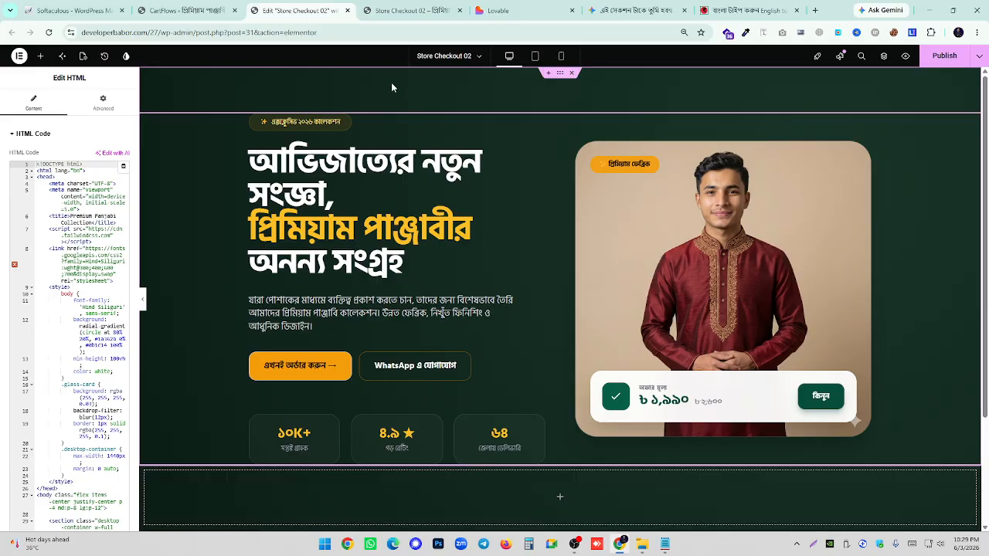
pyautogui.scroll(-3, 391, 82)
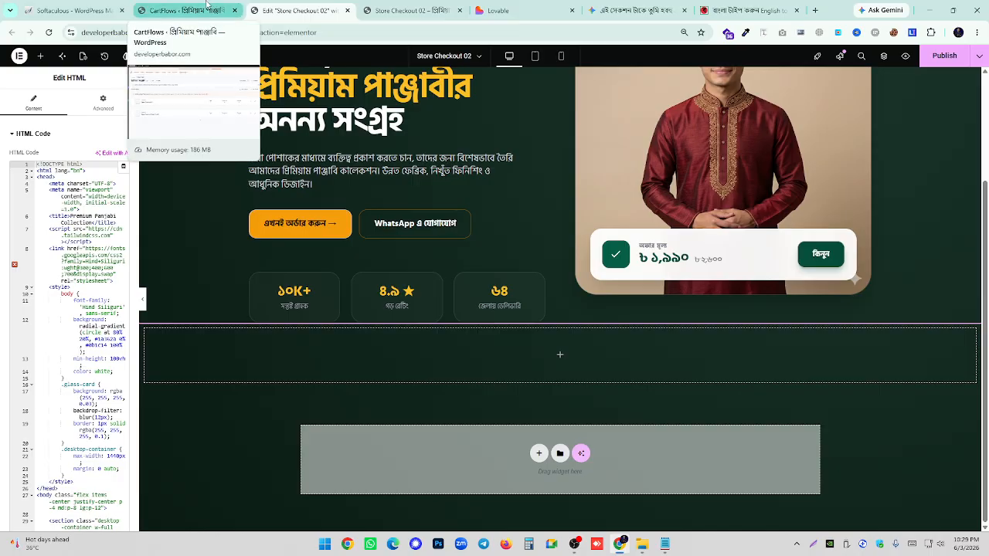
pyautogui.scroll(2, 430, 196)
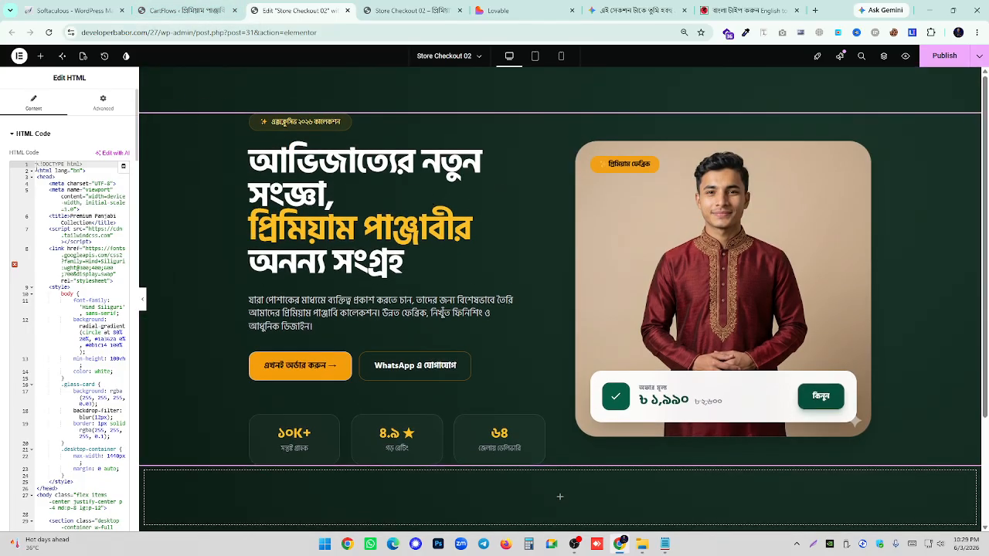
pyautogui.moveTo(36, 167); pyautogui.dragTo(109, 515)
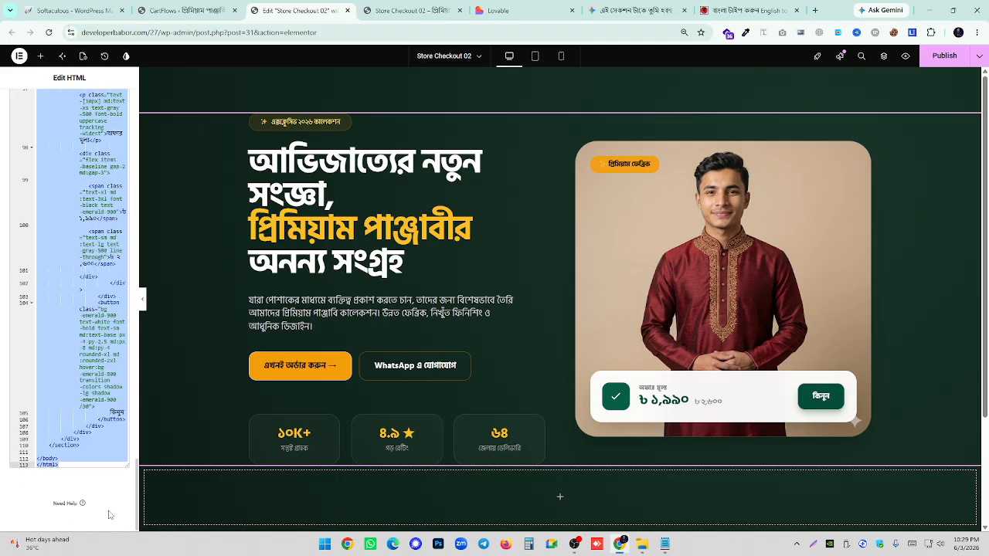
pyautogui.rightClick(94, 377)
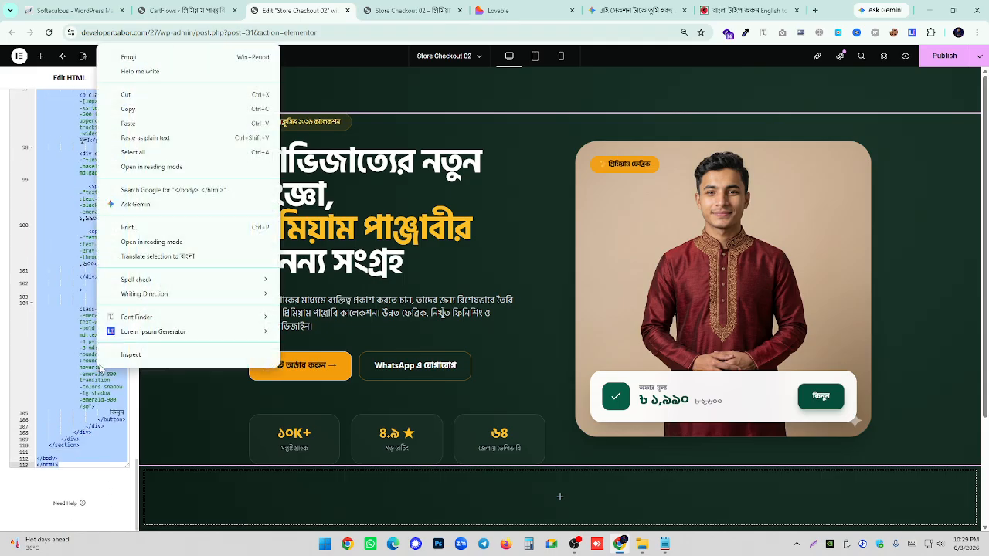
pyautogui.click(112, 108)
# - Open a new Gemini chat at gemini.google.com/app in a new browser tab
pyautogui.click(409, 10)
pyautogui.click(507, 7)
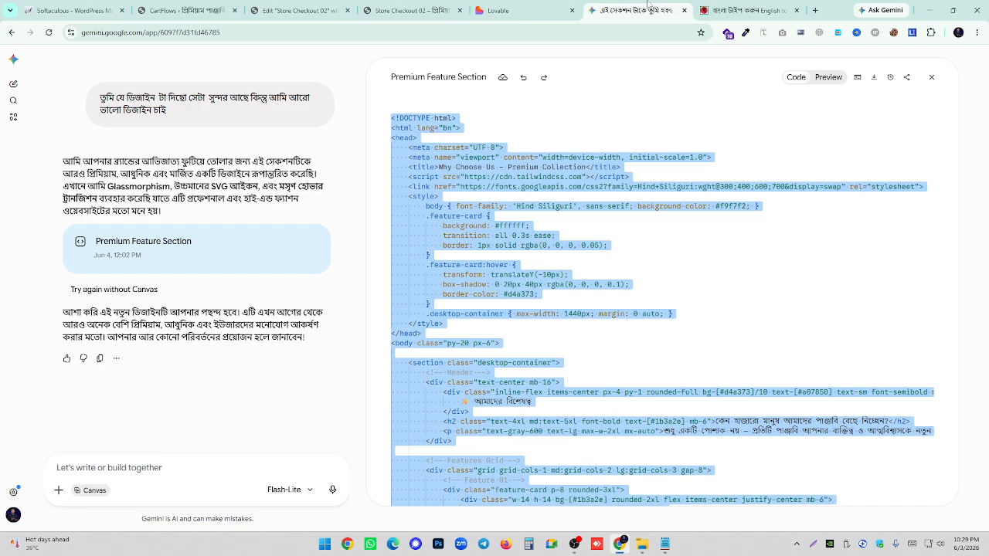
pyautogui.click(814, 10)
pyautogui.write('ge')
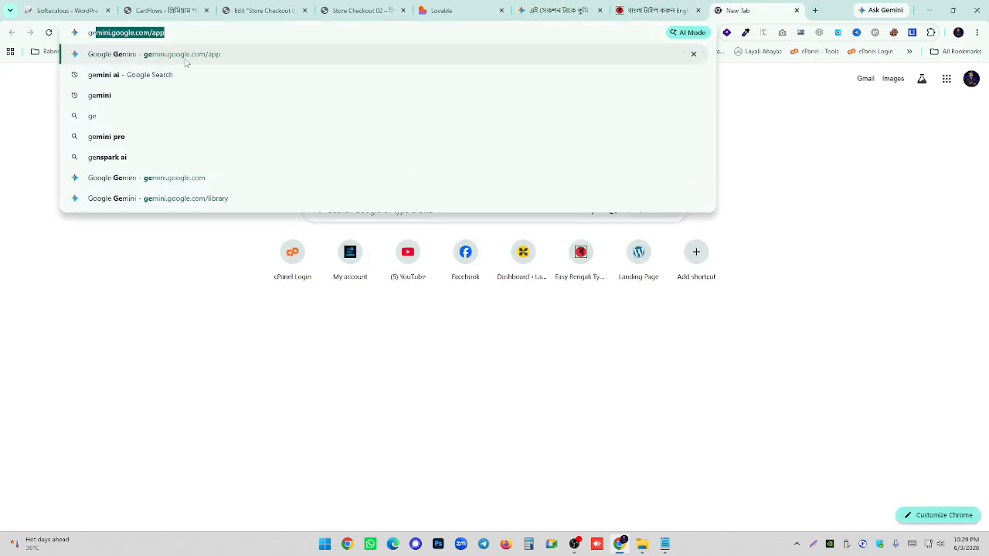
pyautogui.press('Return')
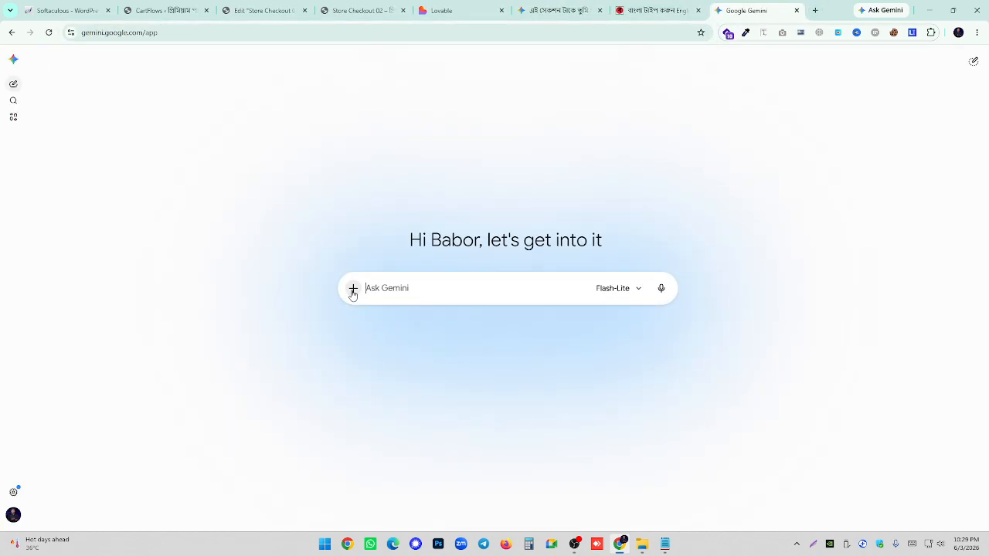
# - Enable Canvas, paste the copied hero code and send it with a request to delete the page's background color
pyautogui.click(350, 288)
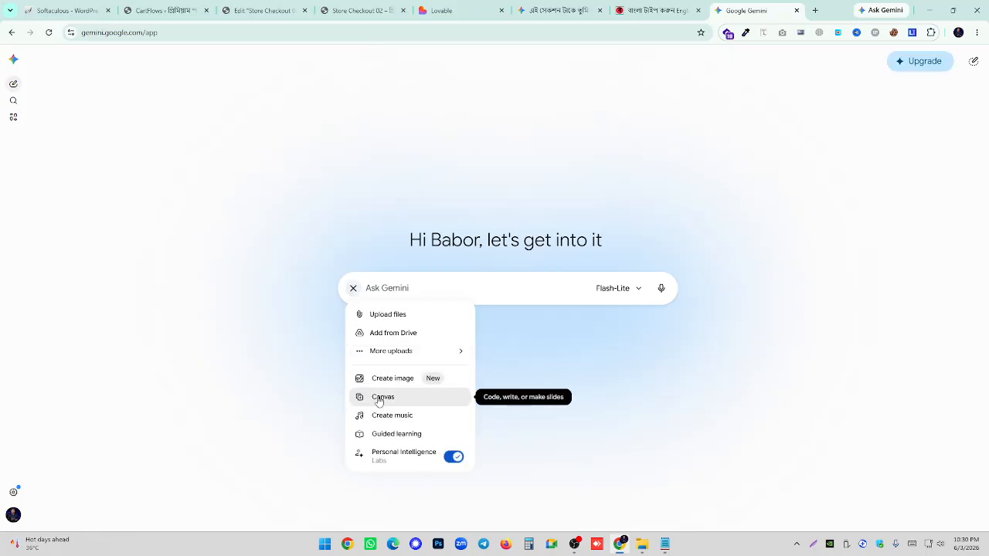
pyautogui.click(378, 398)
pyautogui.hotkey('ctrl', 'v')
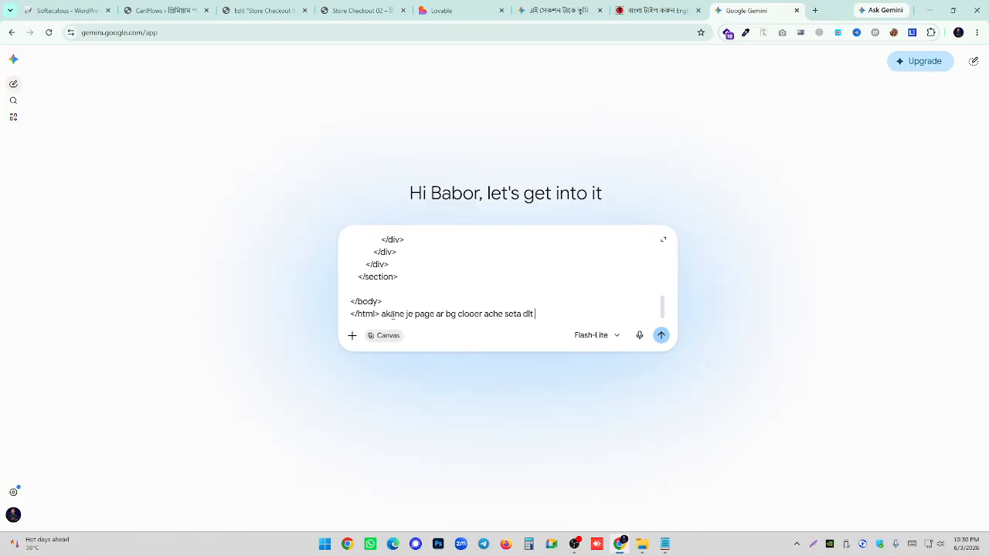
pyautogui.press('Return')
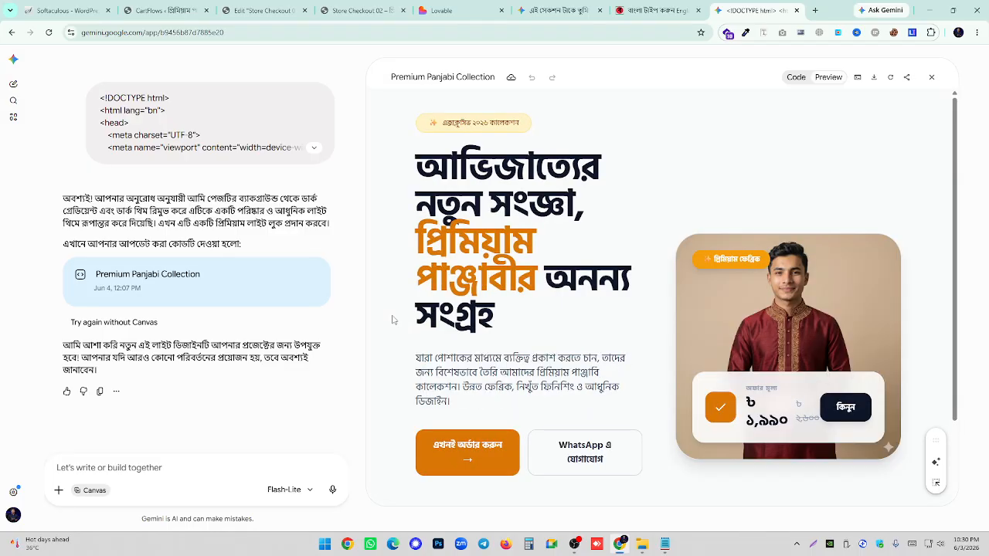
# - Review the Premium Panjabi Collection preview, then show its code and copy all of it
pyautogui.scroll(-2, 665, 207)
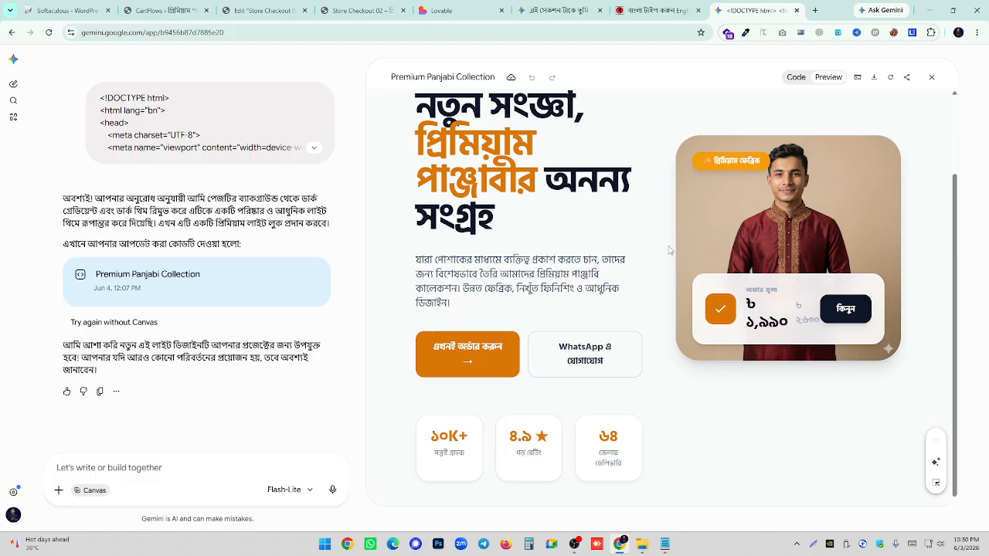
pyautogui.scroll(2, 654, 348)
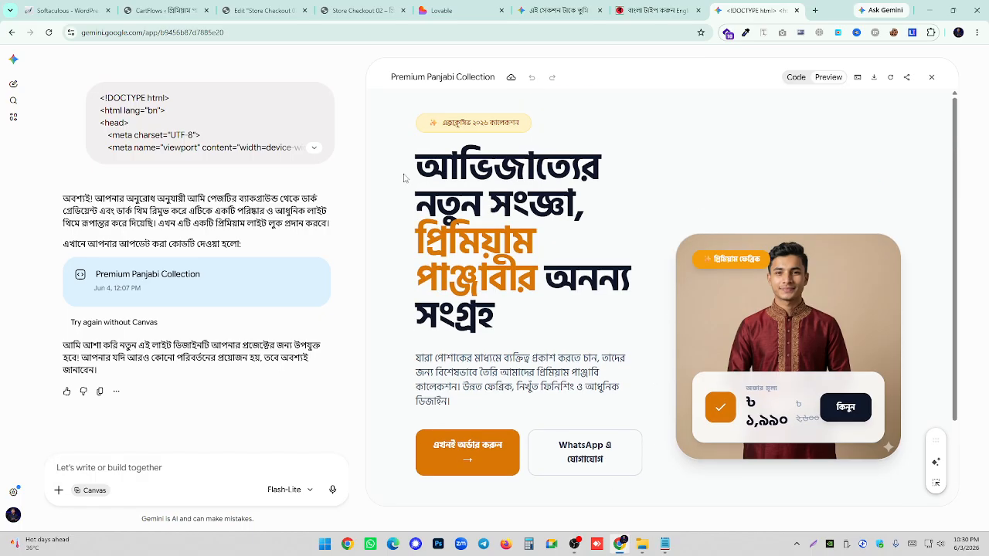
pyautogui.moveTo(406, 178); pyautogui.dragTo(533, 176)
pyautogui.click(525, 197)
pyautogui.click(796, 77)
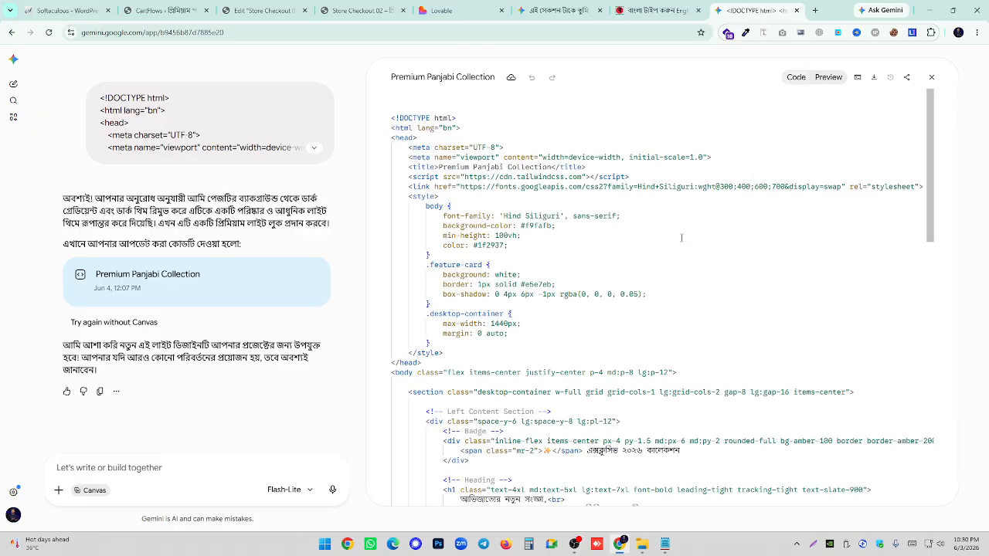
pyautogui.click(625, 236)
pyautogui.hotkey('ctrl', 'a')
pyautogui.rightClick(499, 268)
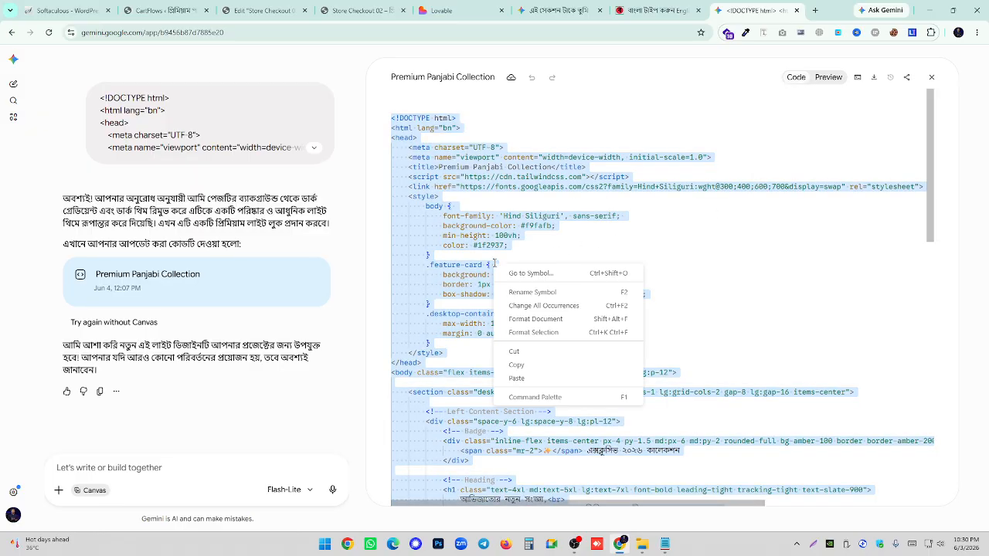
pyautogui.click(525, 365)
# - Switch to the Elementor editor for Store Checkout 02 and replace the hero widget's HTML code with the copied light version
pyautogui.click(333, 8)
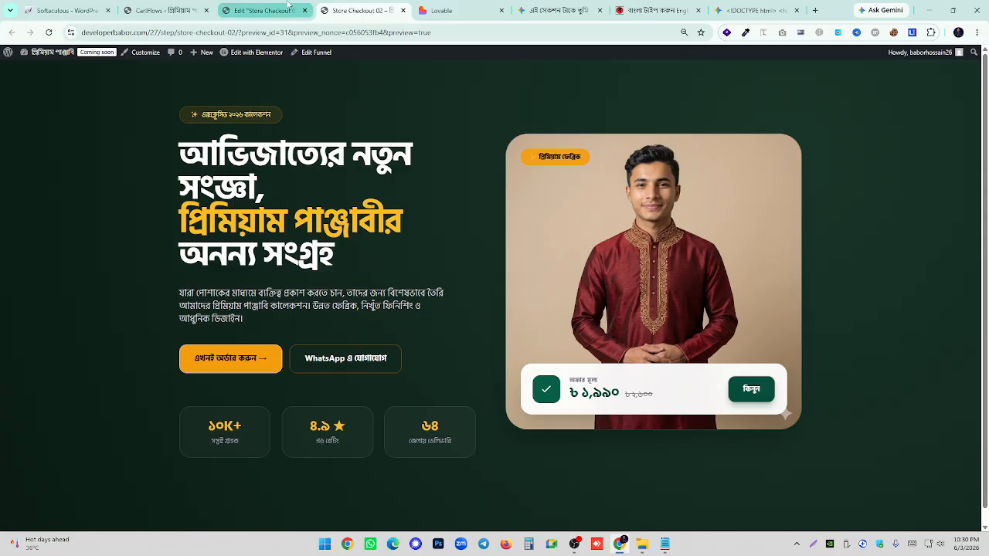
pyautogui.click(270, 10)
pyautogui.scroll(-2, 518, 386)
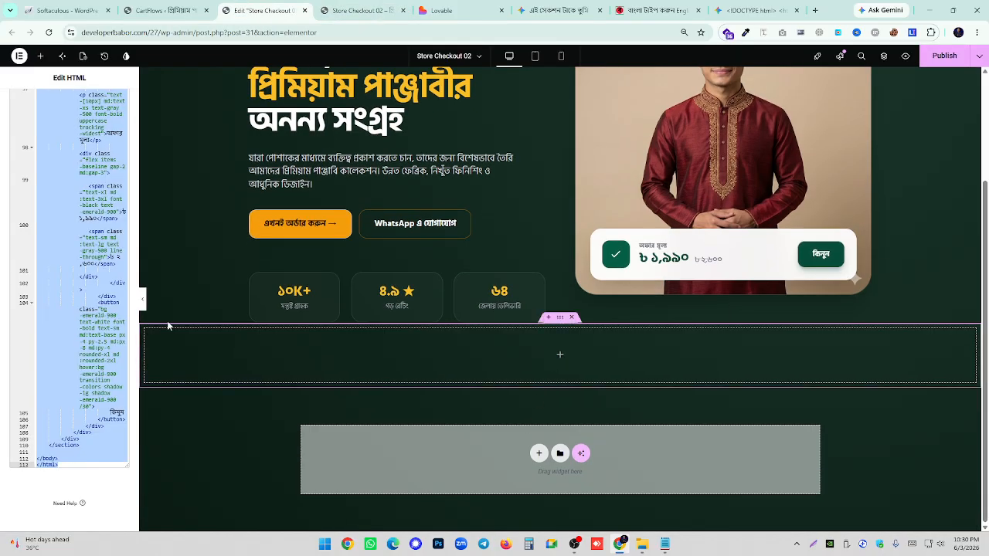
pyautogui.rightClick(96, 239)
pyautogui.click(126, 287)
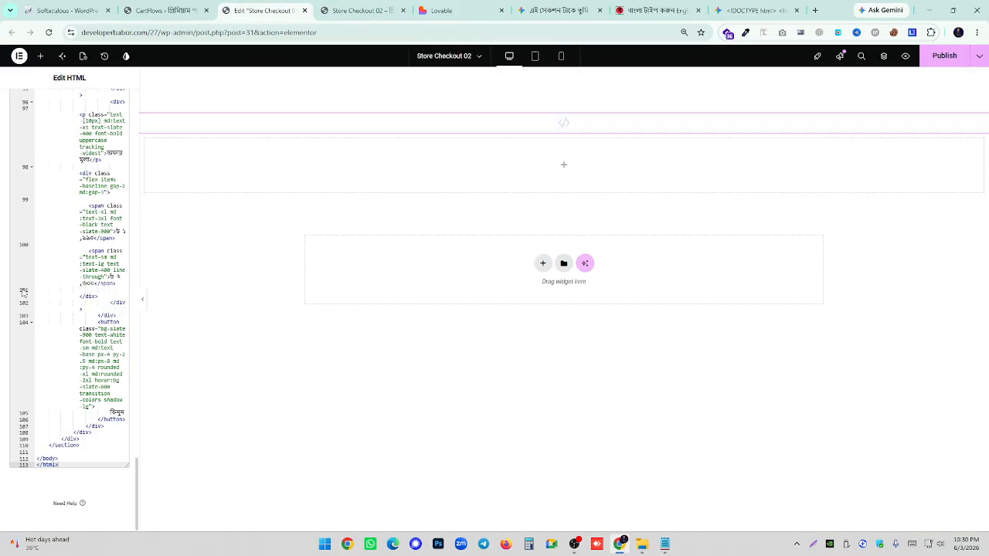
# - Check the updated hero section on the canvas and hide the editor panel to view it at full width
pyautogui.scroll(-2, 565, 330)
pyautogui.scroll(3, 557, 336)
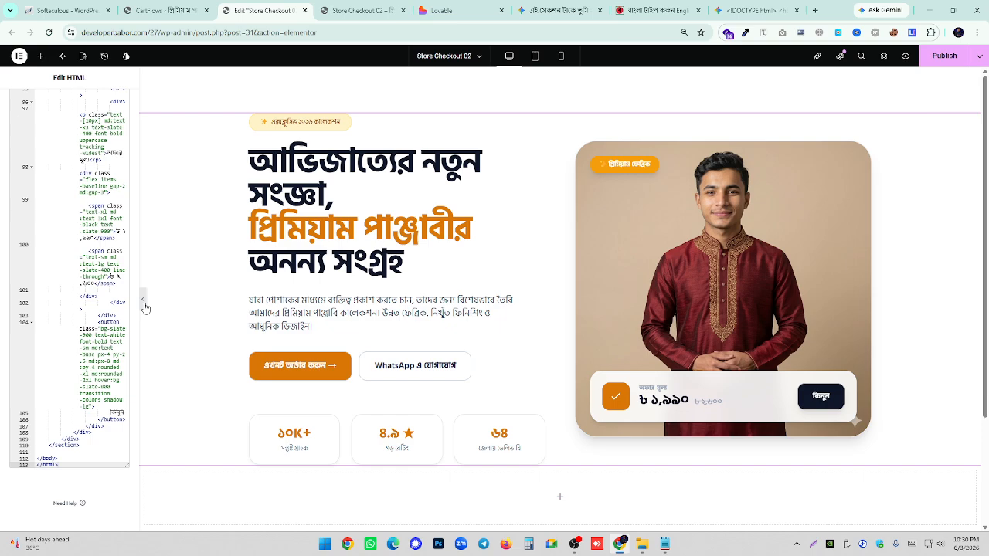
pyautogui.click(144, 304)
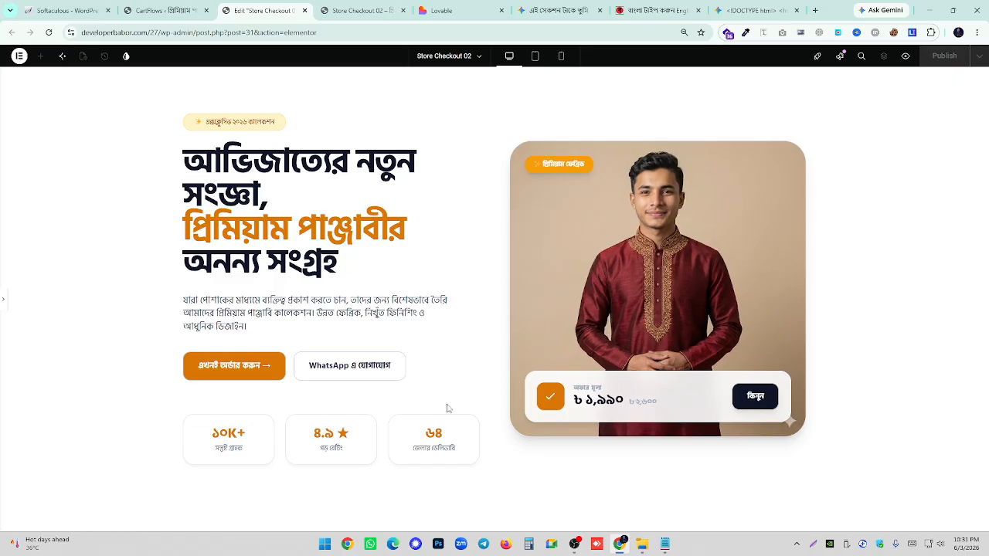
# - Try the global Primary and Accent colors as the hero container's background
pyautogui.click(3, 312)
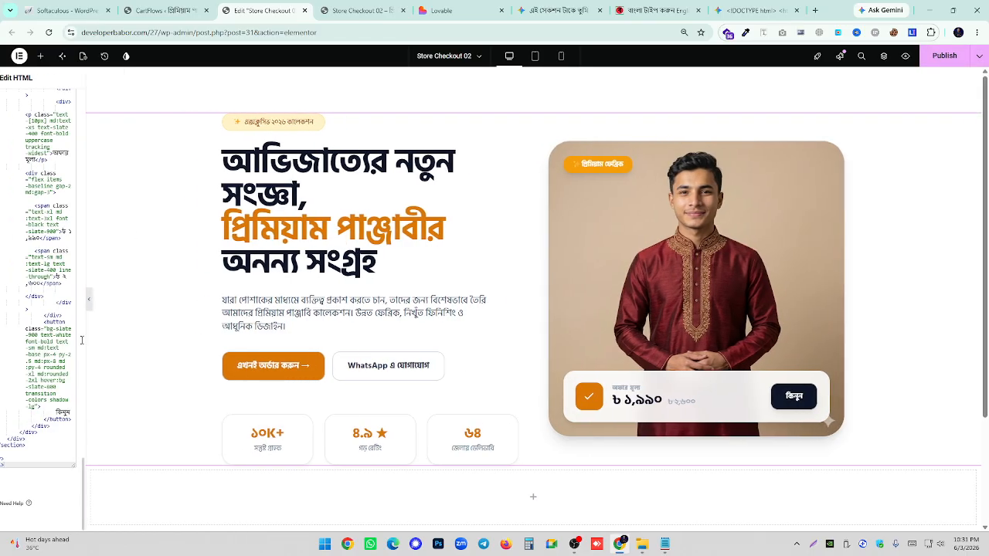
pyautogui.click(560, 72)
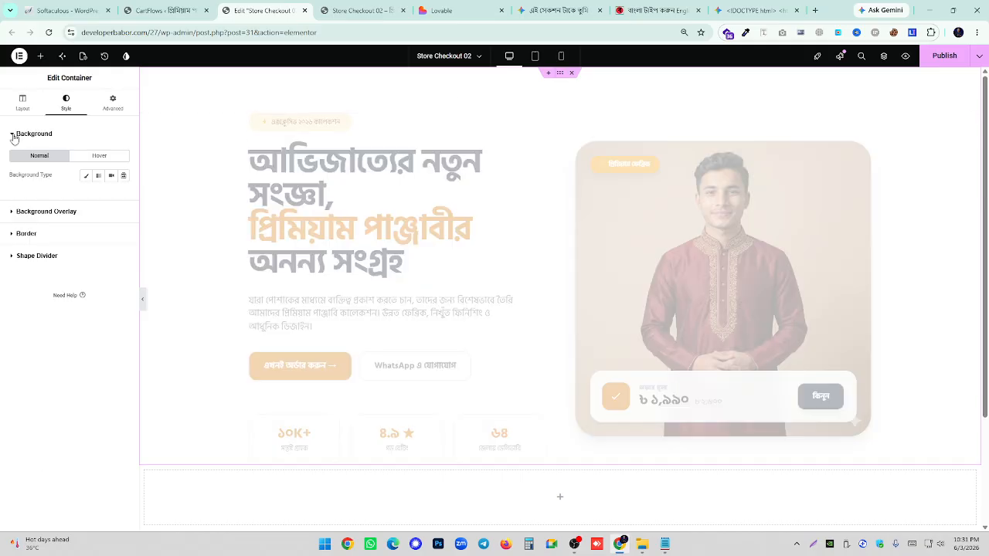
pyautogui.click(86, 175)
pyautogui.click(111, 194)
pyautogui.click(62, 237)
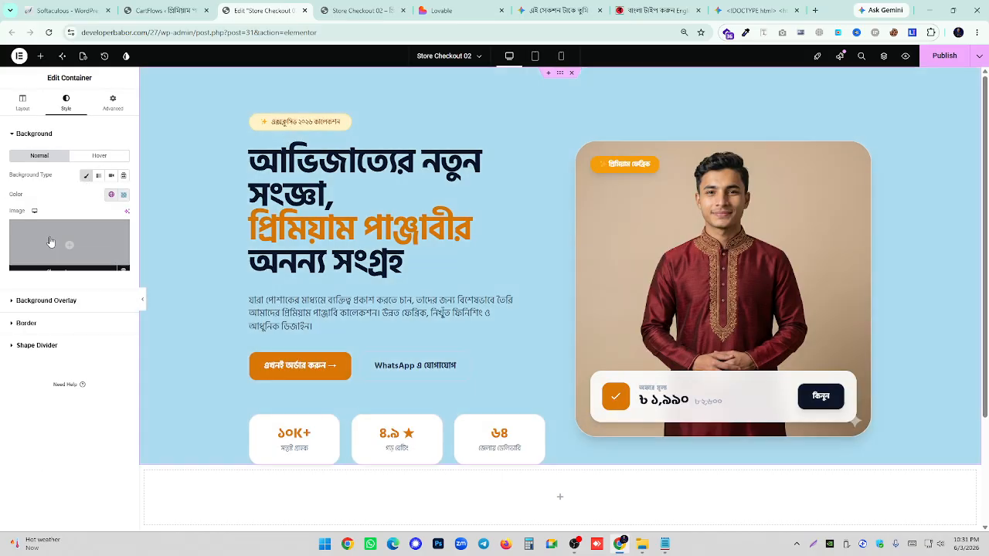
pyautogui.click(114, 195)
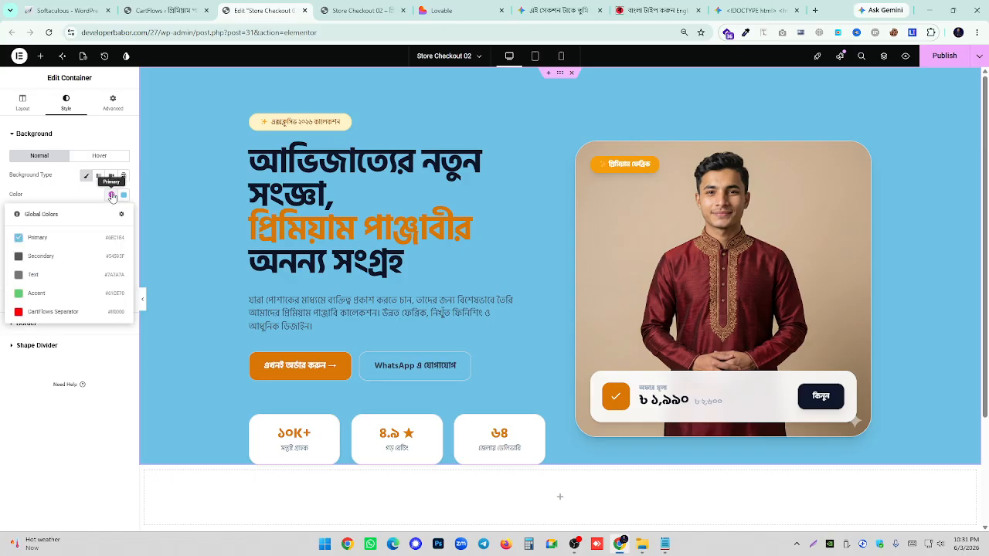
pyautogui.click(58, 289)
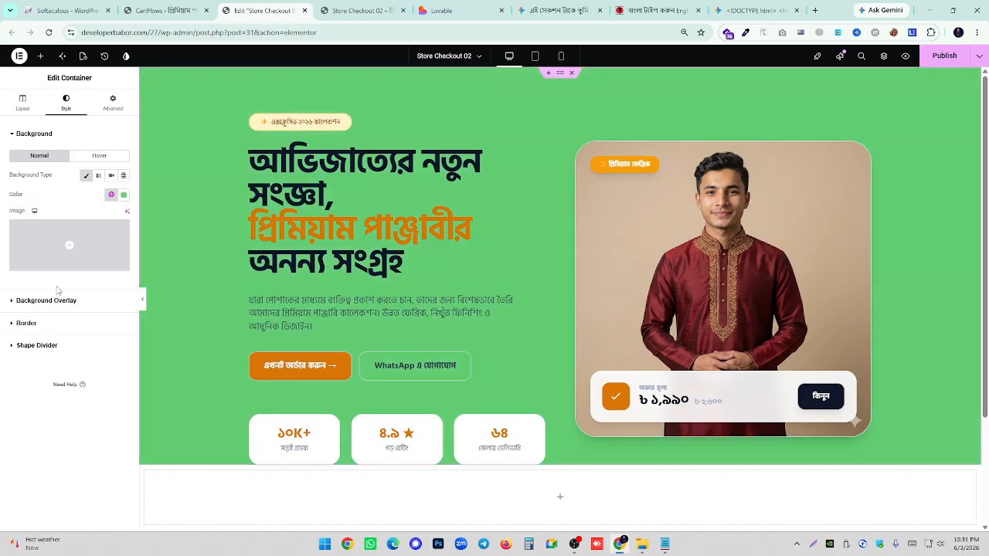
# - Delete the hero container from Store Checkout 02 and reload its preview page for comparison
pyautogui.click(572, 73)
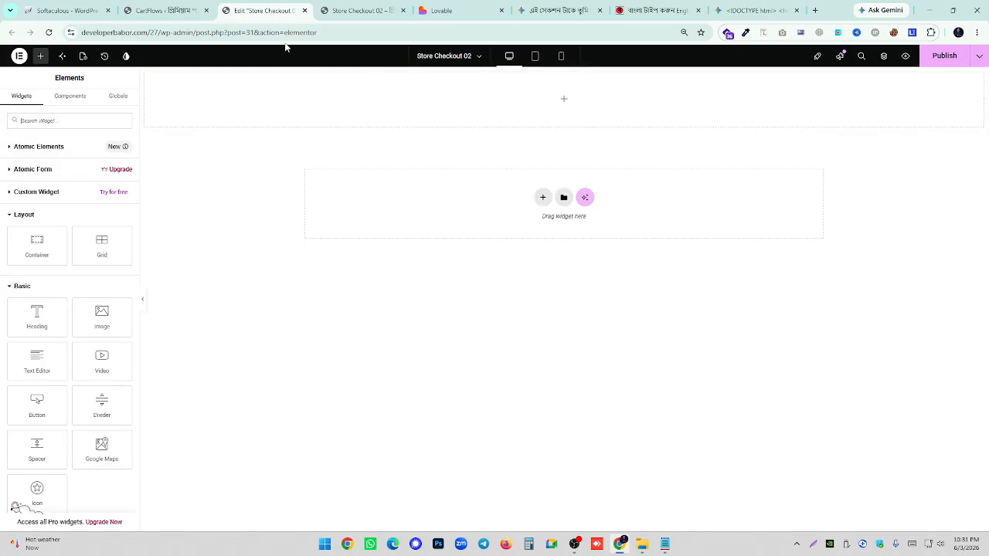
pyautogui.click(340, 10)
pyautogui.click(232, 10)
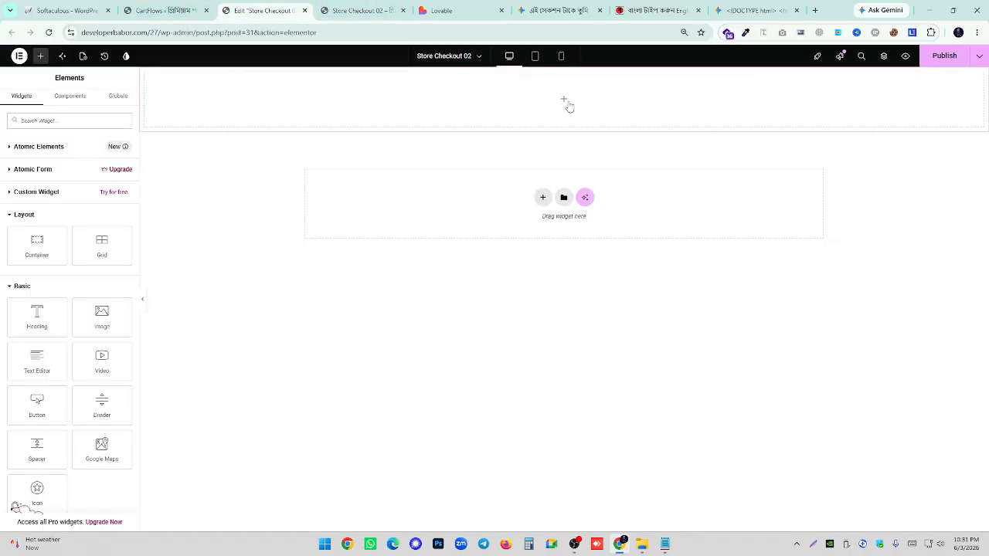
pyautogui.click(362, 8)
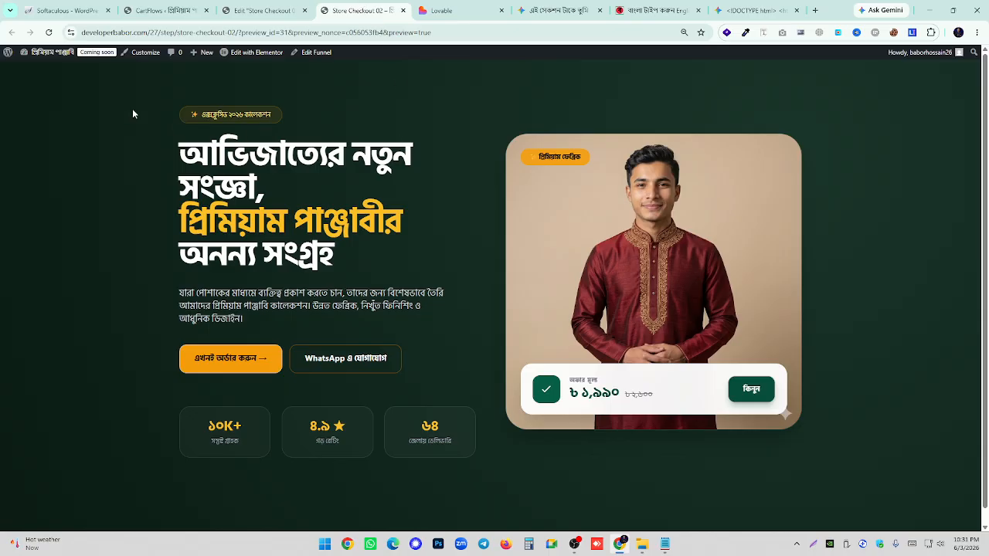
pyautogui.click(48, 32)
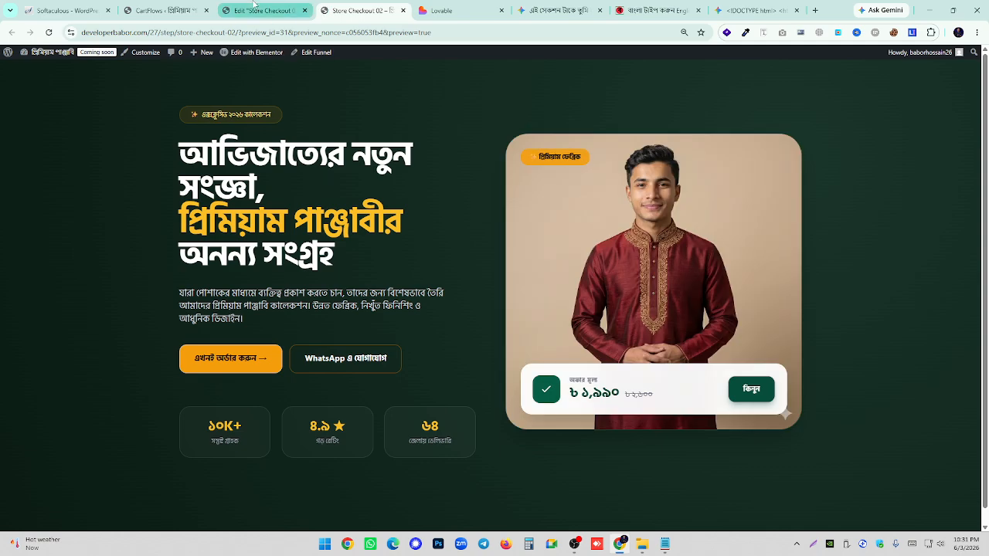
pyautogui.click(259, 6)
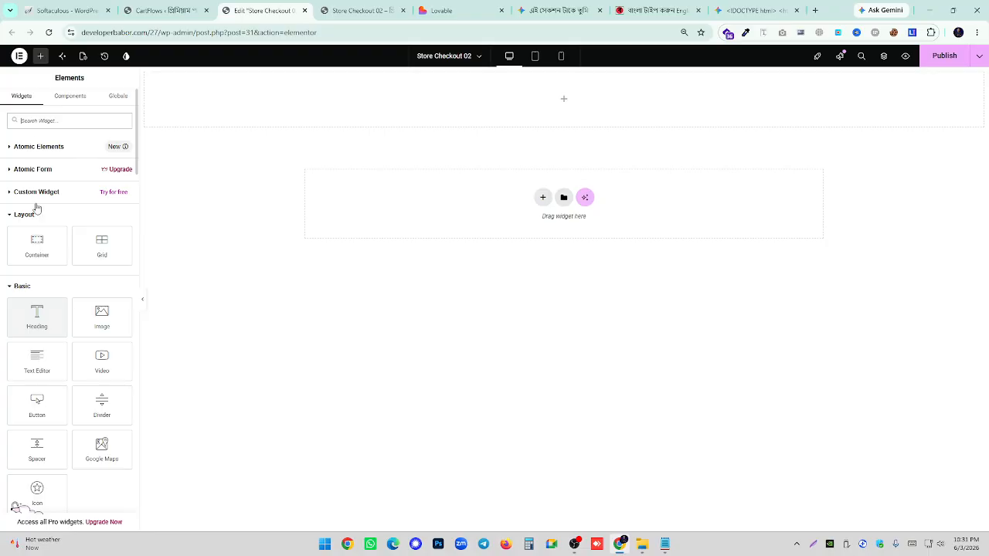
# - Add an HTML widget to the empty flexbox and paste the copied light hero code into it
pyautogui.click(45, 120)
pyautogui.write('st')
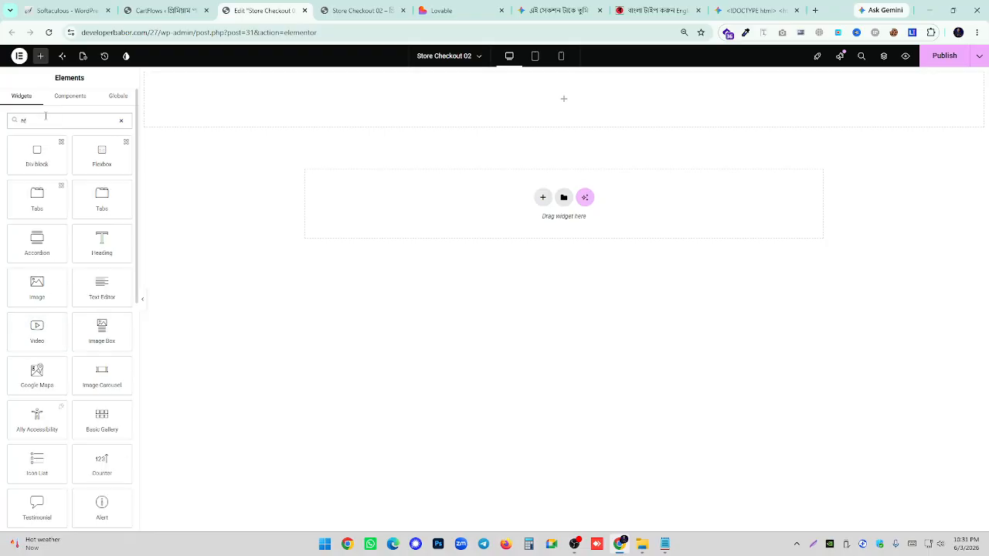
pyautogui.write('ml')
pyautogui.moveTo(37, 154); pyautogui.dragTo(571, 104)
pyautogui.rightClick(45, 164)
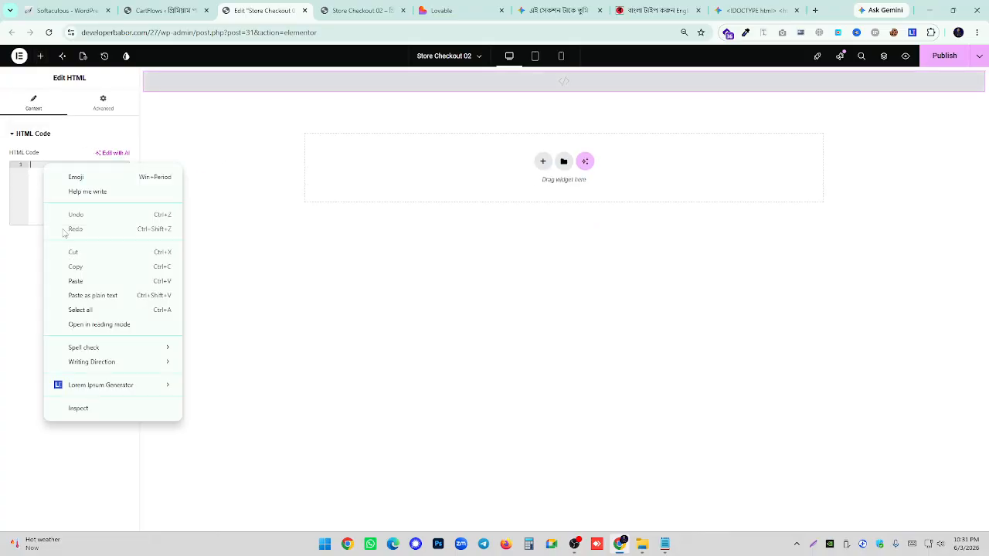
pyautogui.click(77, 280)
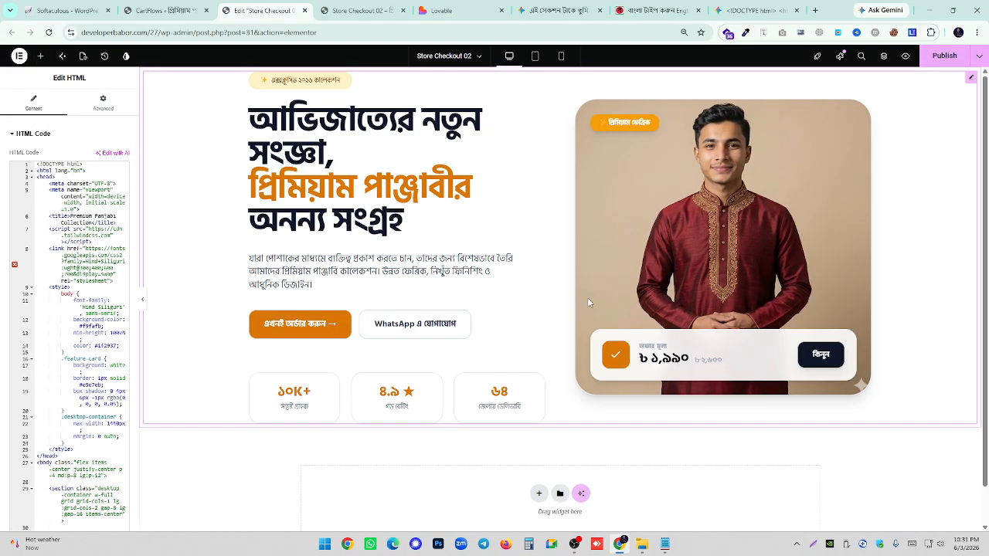
# - Check the hero section in the mobile and tablet layouts, ending in the desktop view
pyautogui.click(561, 56)
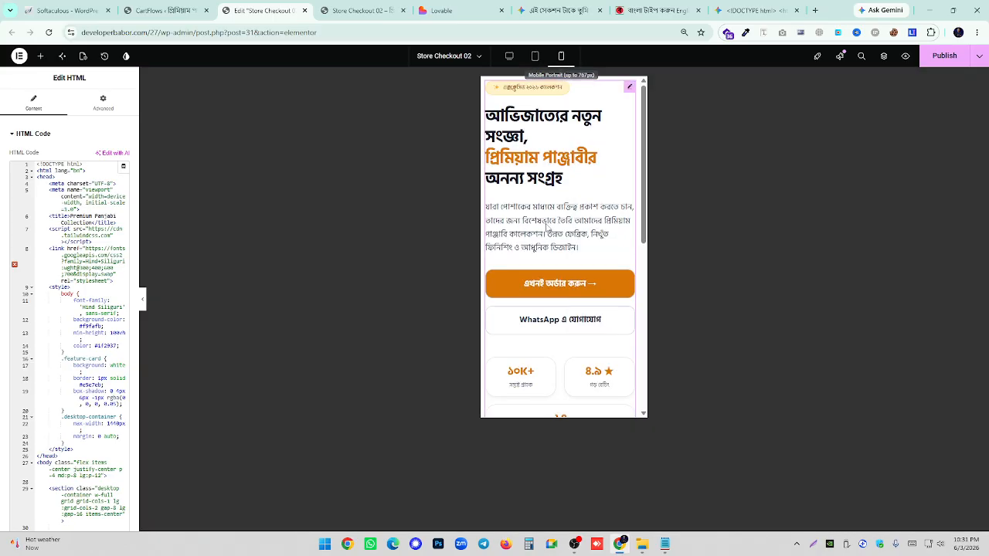
pyautogui.scroll(-10, 574, 295)
pyautogui.scroll(10, 573, 295)
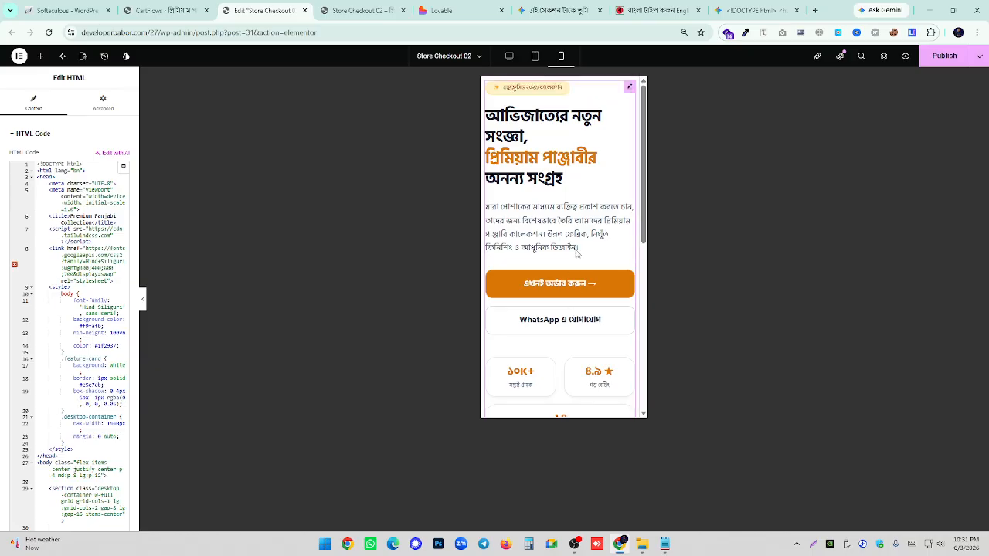
pyautogui.click(535, 57)
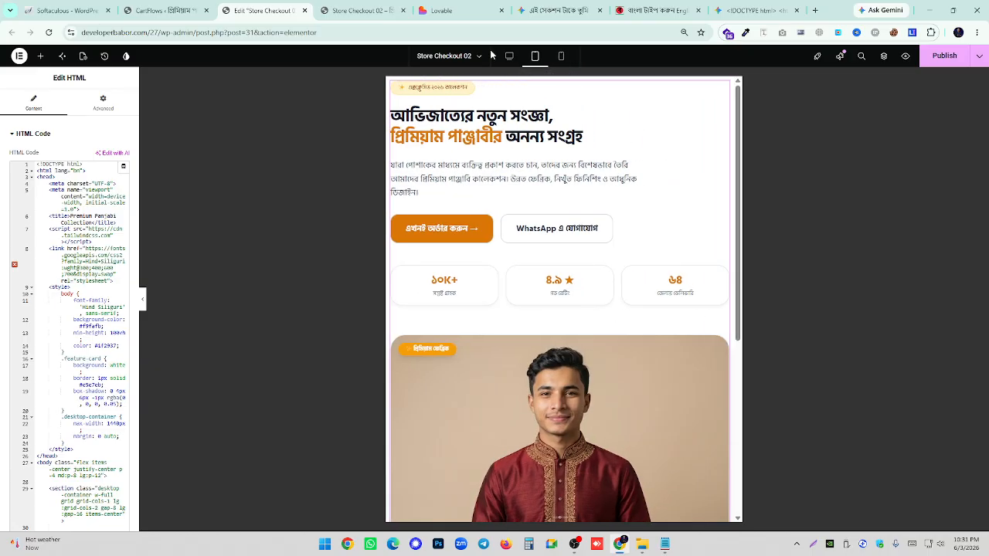
pyautogui.click(508, 58)
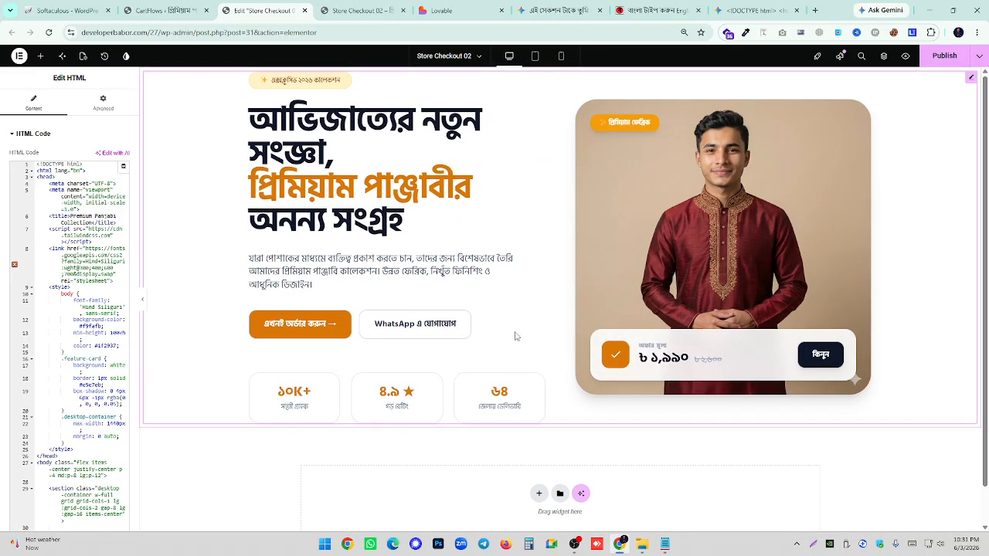
# - Sample the dark green background color #193328 from the Store Checkout 02 preview page
pyautogui.click(383, 6)
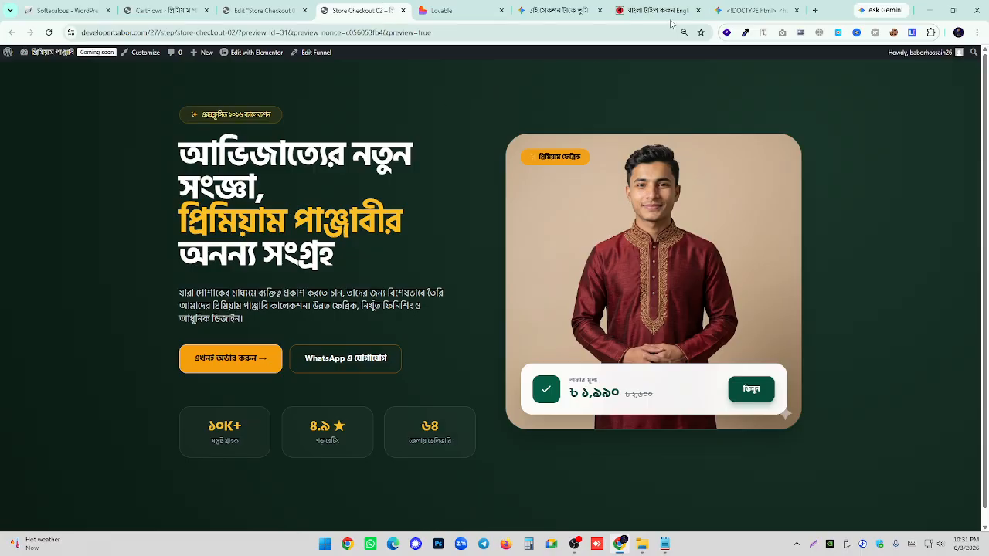
pyautogui.click(745, 32)
pyautogui.click(877, 157)
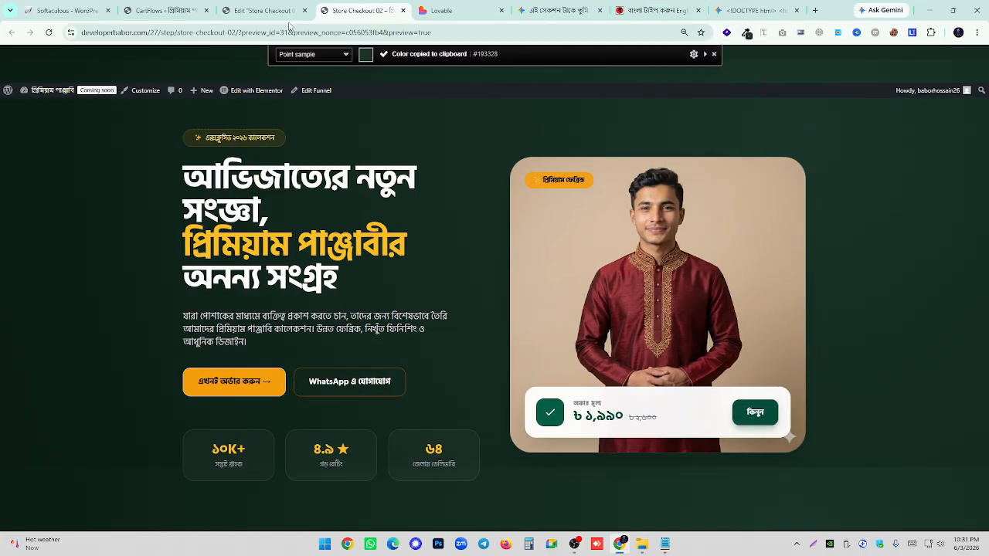
# - Switch to the Elementor editor and set the background color of the flexbox holding the hero to #193328
pyautogui.click(253, 8)
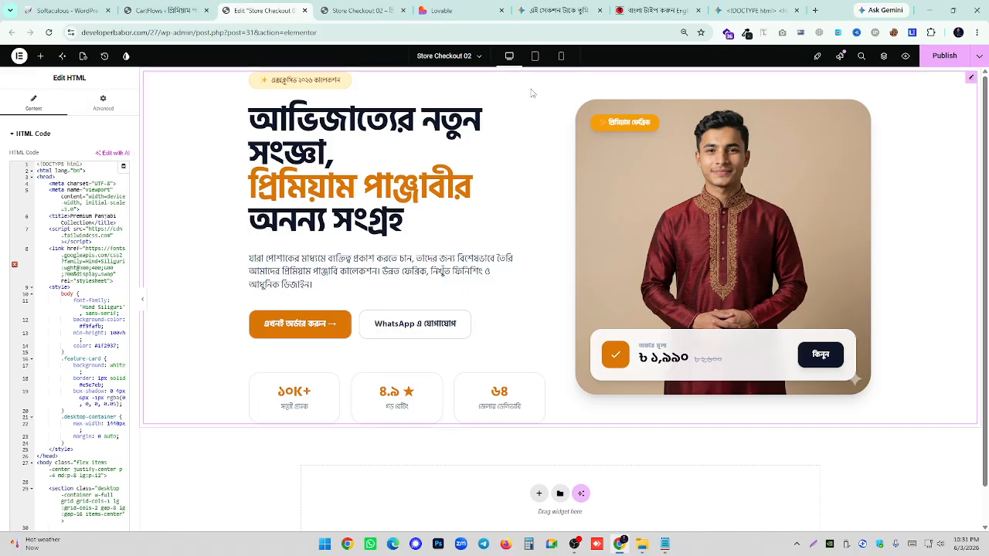
pyautogui.click(882, 56)
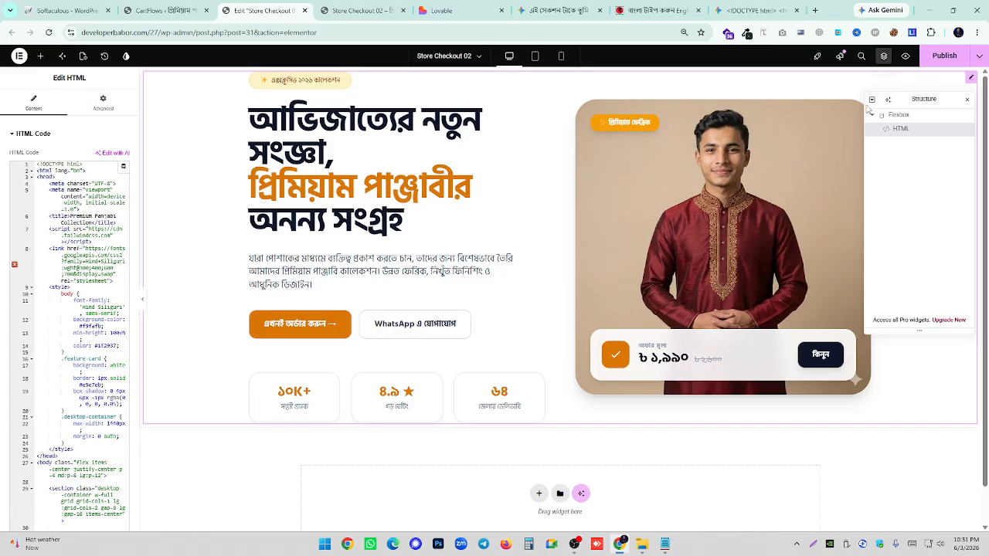
pyautogui.click(871, 114)
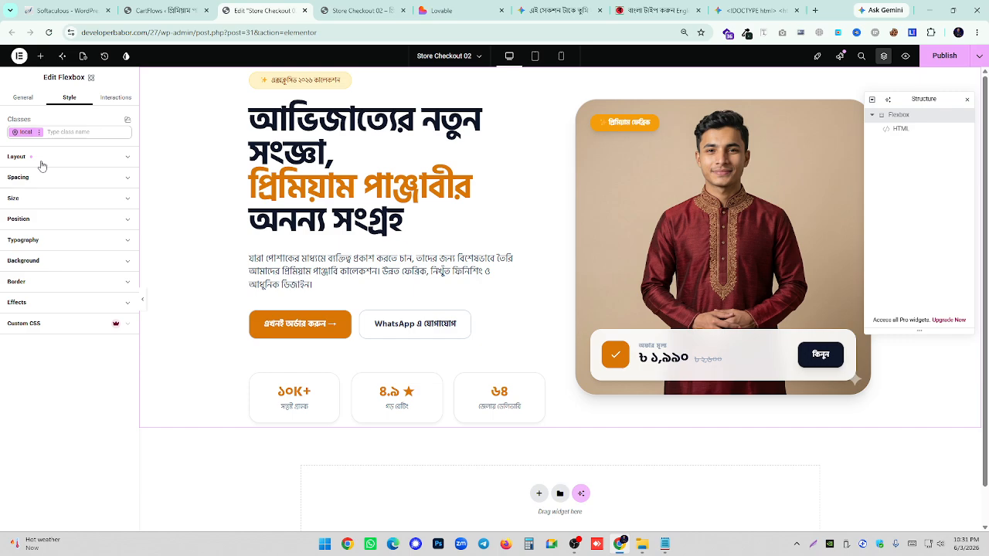
pyautogui.click(36, 98)
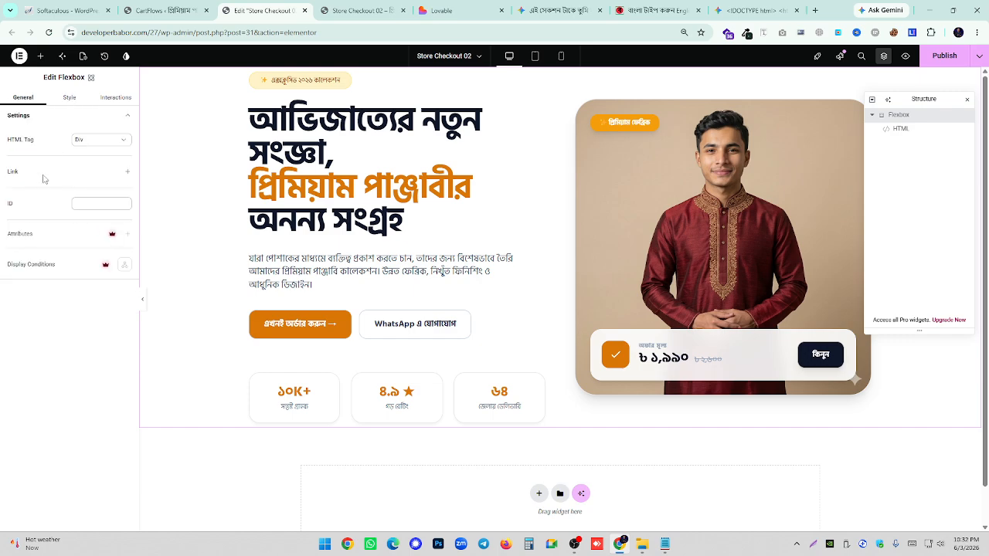
pyautogui.click(68, 99)
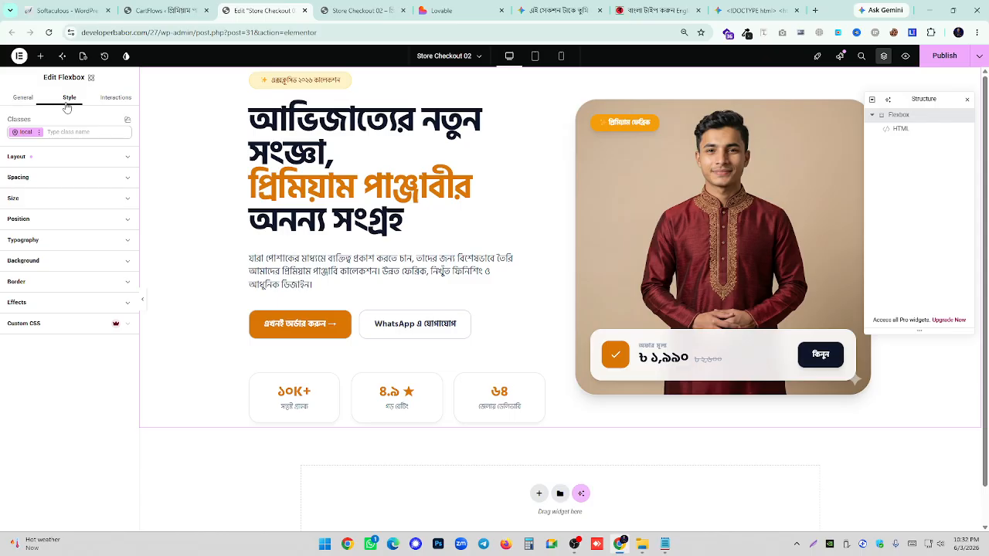
pyautogui.click(40, 261)
pyautogui.click(78, 306)
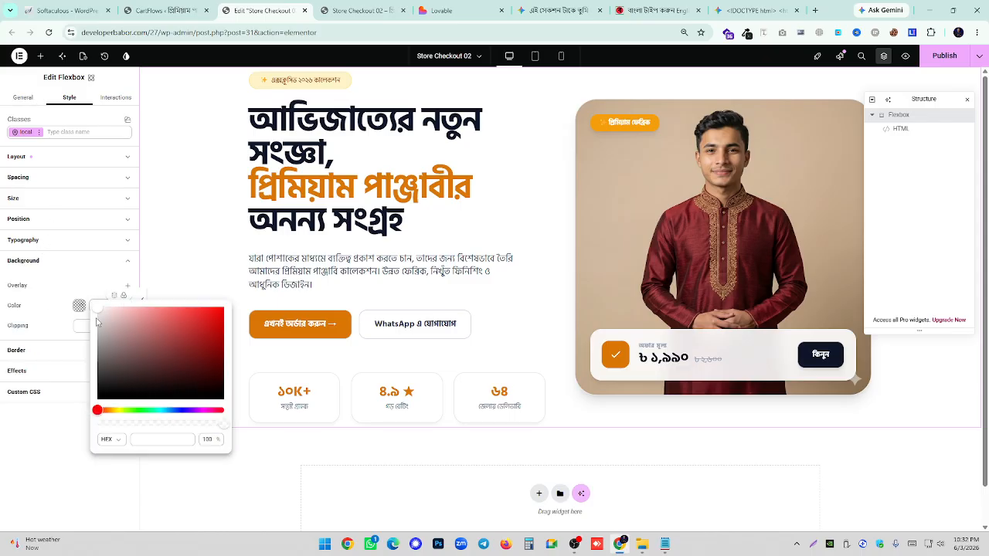
pyautogui.click(79, 307)
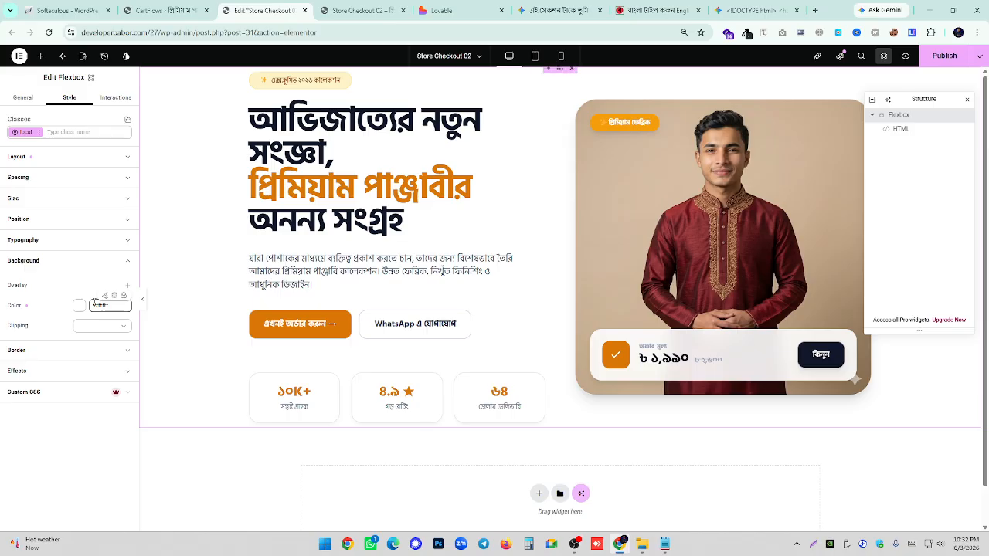
pyautogui.hotkey('ctrl', 'v')
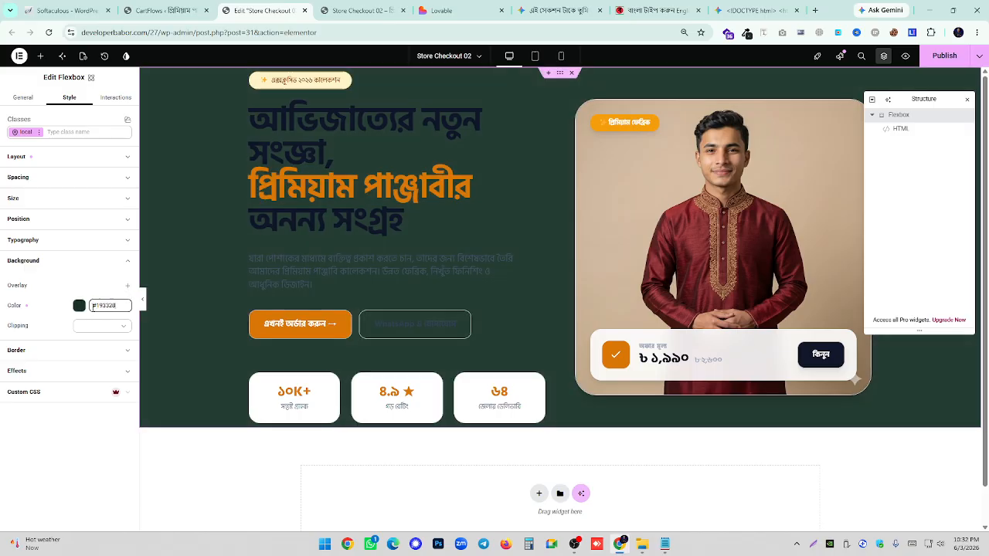
# - Compare with the preview page, lower the flexbox background's opacity to 12% and change its color to bright green #00ff95
pyautogui.click(357, 10)
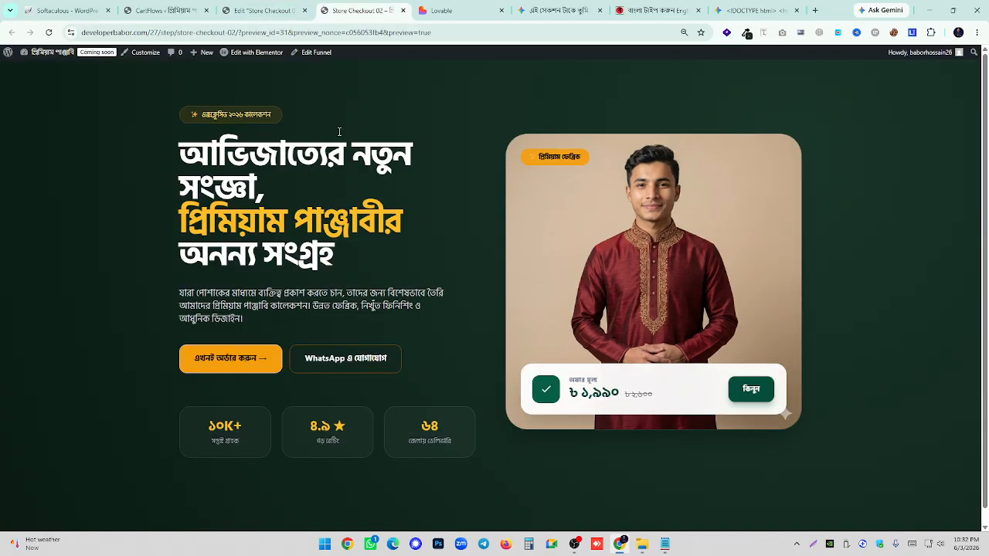
pyautogui.click(298, 8)
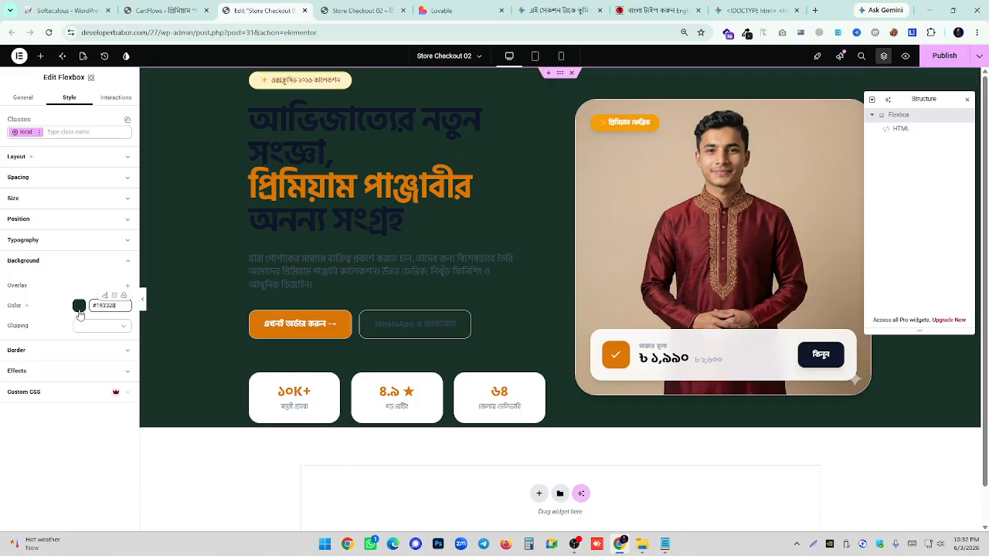
pyautogui.click(79, 308)
pyautogui.moveTo(173, 425); pyautogui.dragTo(116, 428)
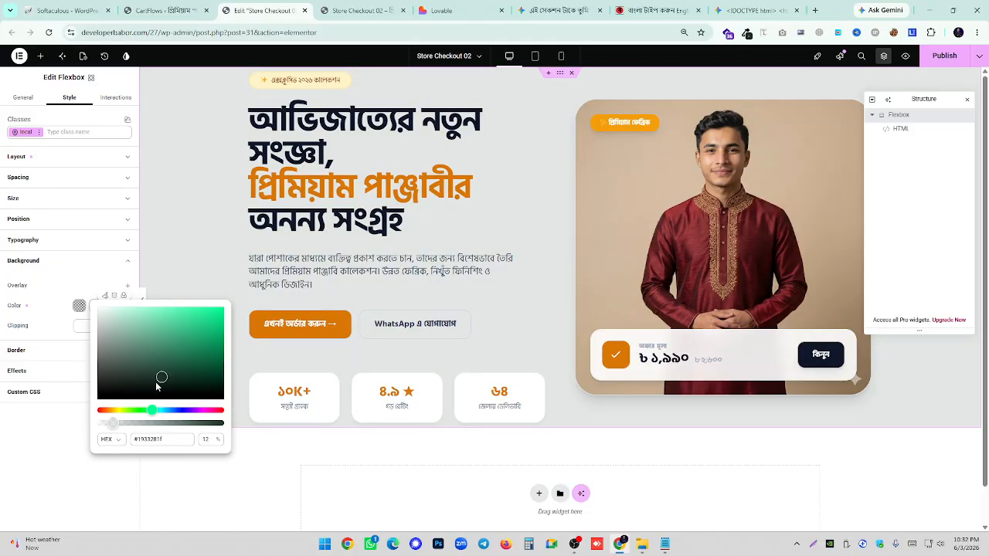
pyautogui.moveTo(126, 348); pyautogui.dragTo(248, 267)
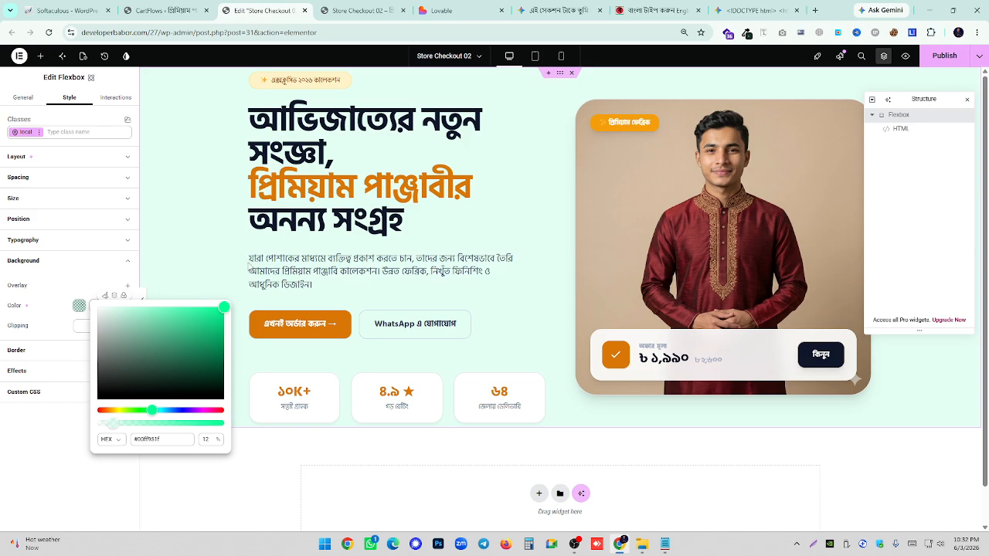
pyautogui.click(2, 508)
# - Set the flexbox background's opacity to 18% and adjust its color to a muted green, #4bb183
pyautogui.click(78, 305)
pyautogui.moveTo(143, 426); pyautogui.dragTo(120, 426)
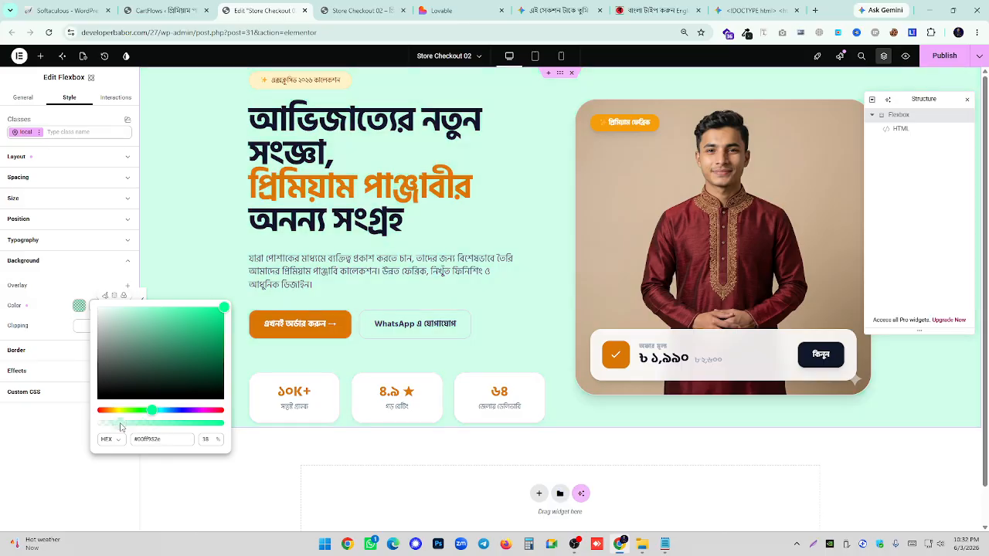
pyautogui.click(170, 309)
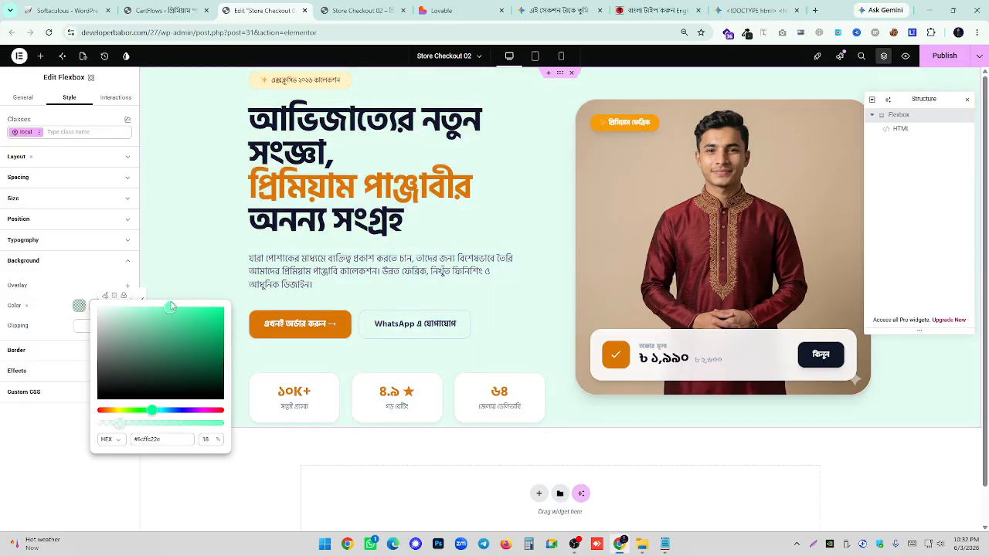
pyautogui.moveTo(177, 309)
pyautogui.mouseDown()
pyautogui.moveTo(223, 360)
pyautogui.moveTo(220, 320)
pyautogui.mouseUp()
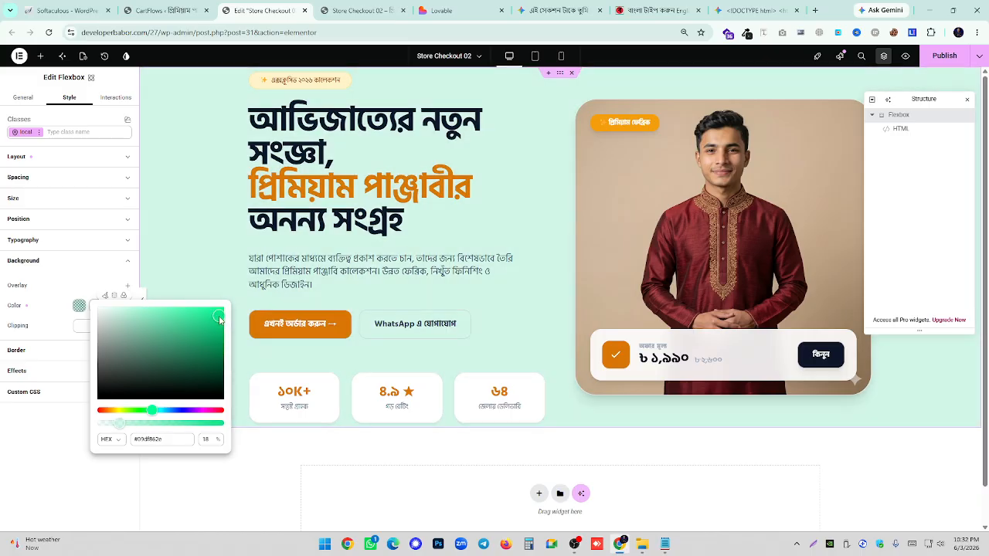
pyautogui.moveTo(174, 413); pyautogui.dragTo(152, 412)
pyautogui.moveTo(172, 349)
pyautogui.mouseDown()
pyautogui.moveTo(190, 355)
pyautogui.moveTo(195, 332)
pyautogui.moveTo(170, 336)
pyautogui.mouseUp()
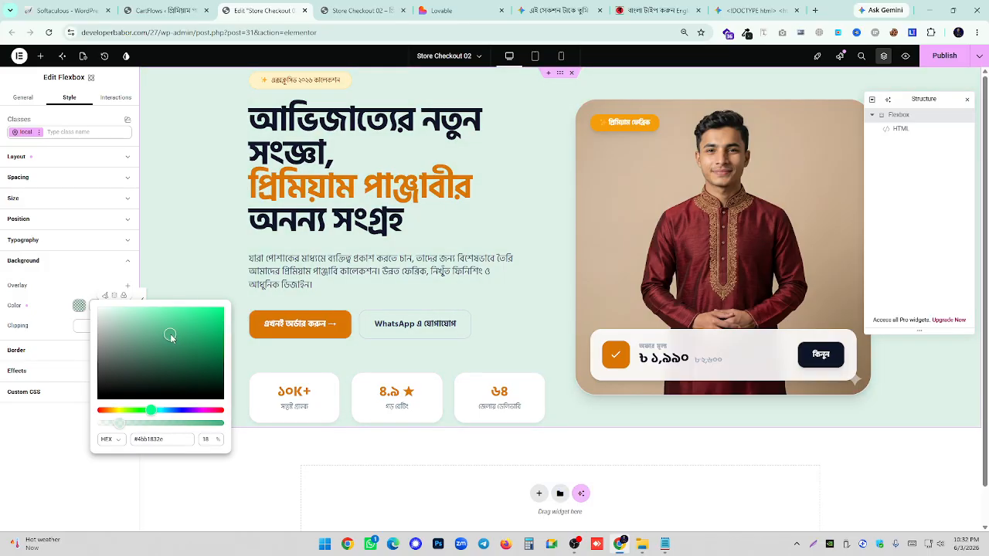
# - Replace the flexbox's background color with the copied dark green #193328
pyautogui.doubleClick(144, 438)
pyautogui.rightClick(145, 438)
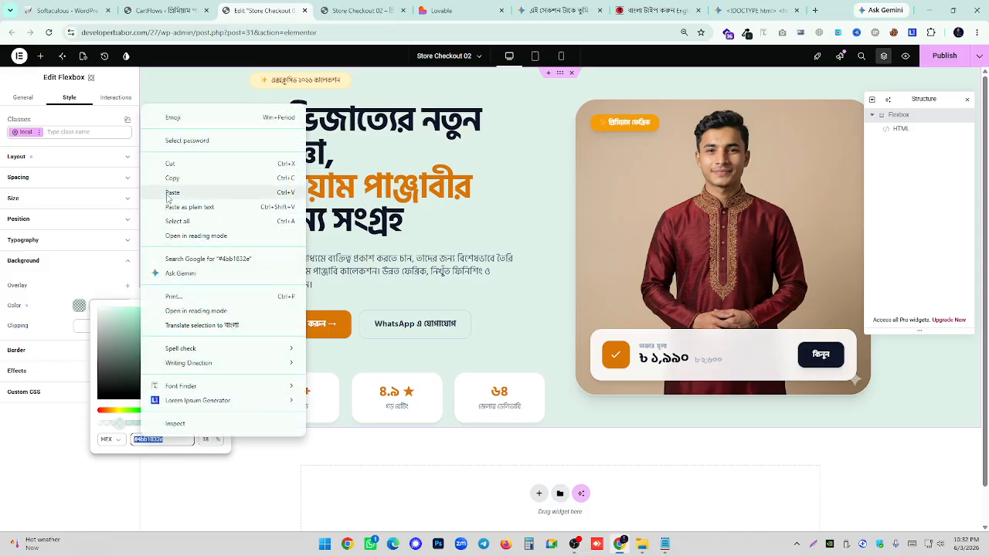
pyautogui.click(166, 193)
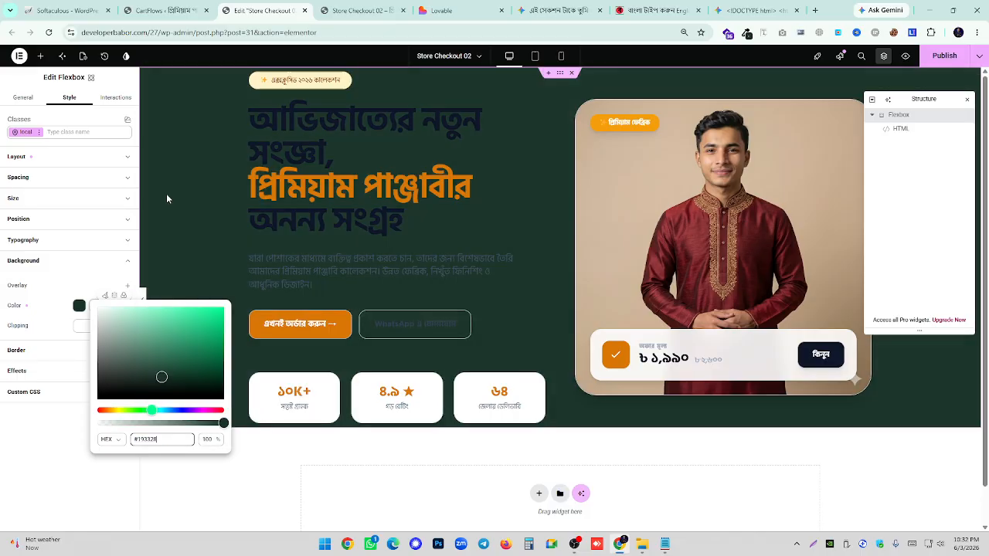
pyautogui.click(230, 219)
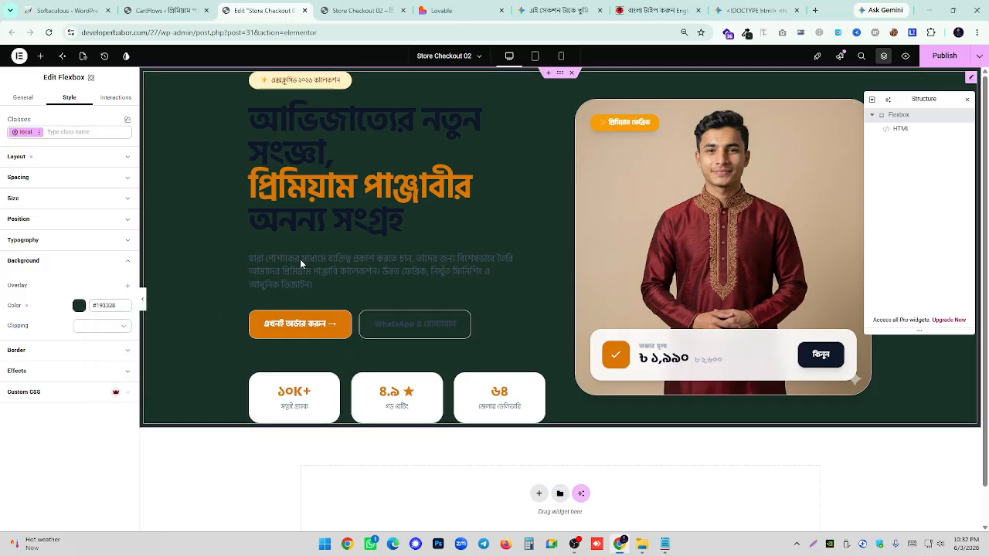
# - Switch to the Premium Panjabi Collection chat in Gemini and request white instead of black text: "amader akane je text ar clooer black ache segula tumi amk whait kore daw"
pyautogui.click(755, 10)
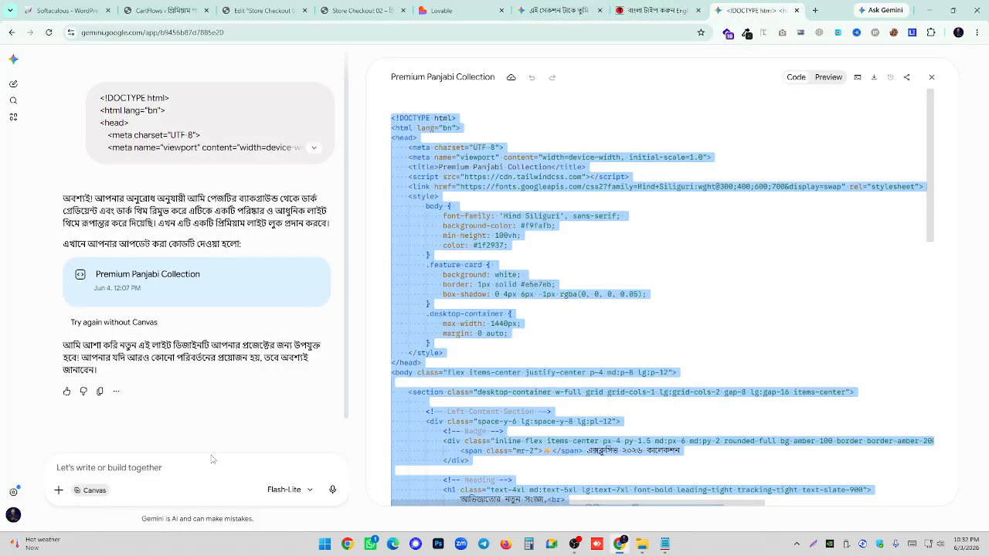
pyautogui.click(128, 468)
pyautogui.write('am')
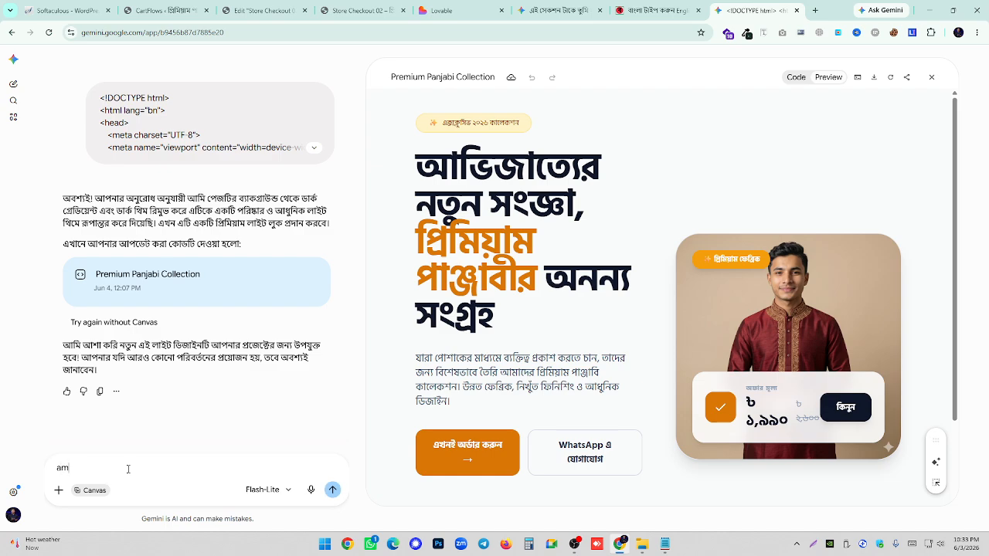
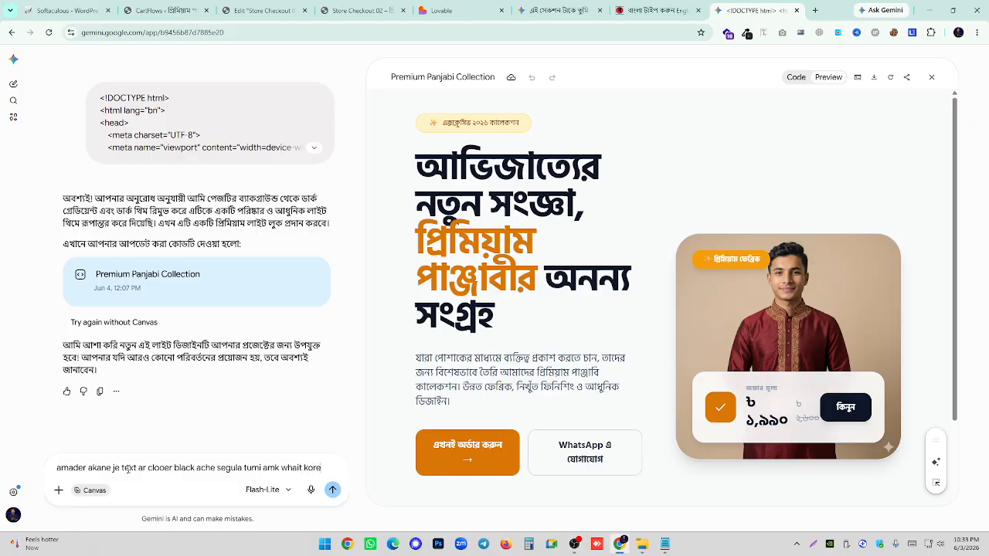
pyautogui.write('daw')
pyautogui.press('Return')
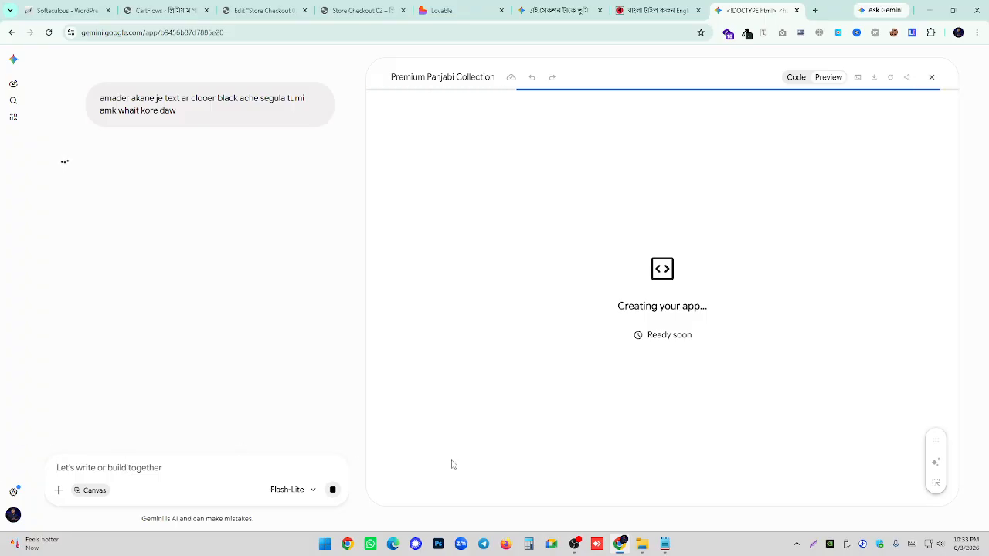
pyautogui.click(575, 546)
pyautogui.click(576, 545)
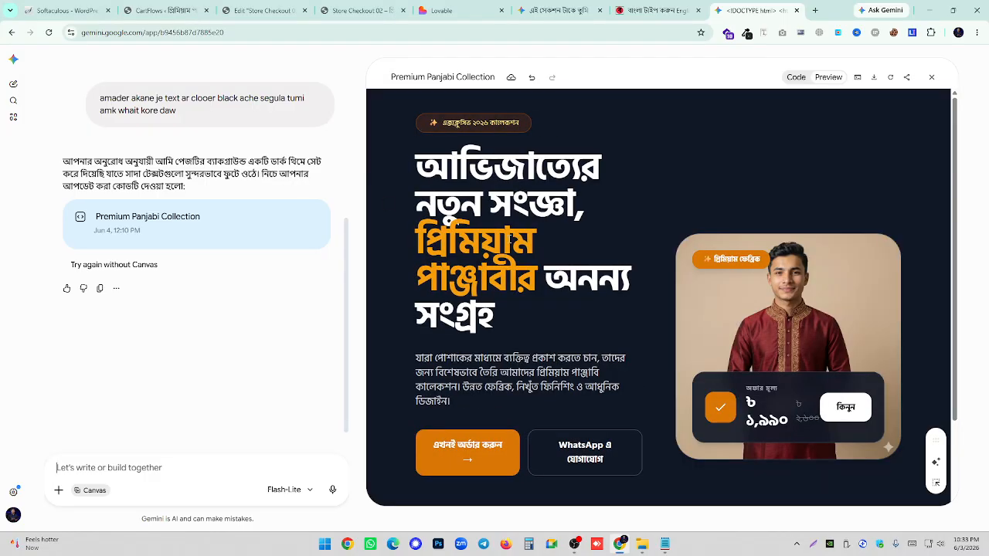
# - Review the regenerated Premium Panjabi Collection hero and copy its entire code
pyautogui.scroll(-2, 510, 241)
pyautogui.scroll(2, 673, 363)
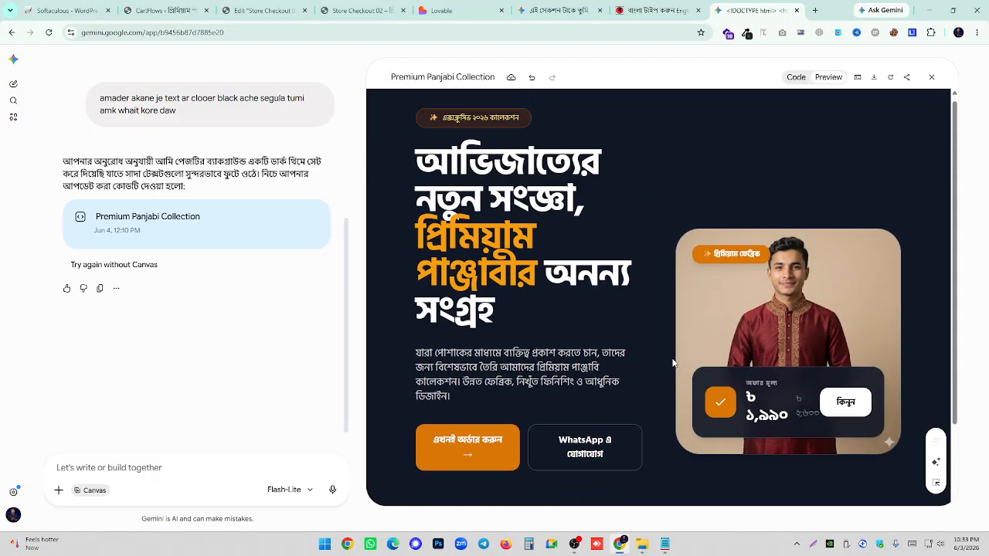
pyautogui.click(796, 77)
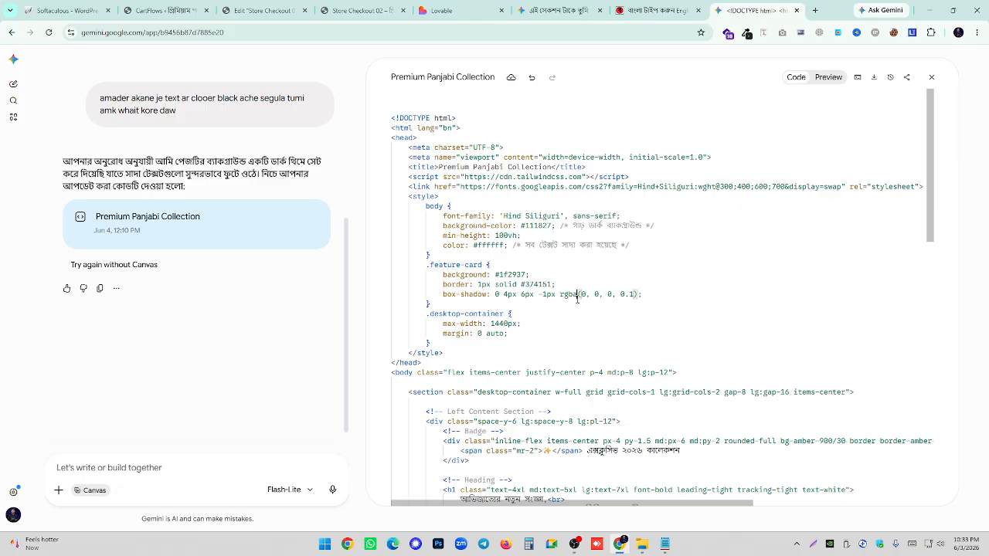
pyautogui.hotkey('ctrl', 'a')
# - Switch to the Elementor editor and replace all code in the hero's HTML widget with the copied white-text version
pyautogui.click(558, 10)
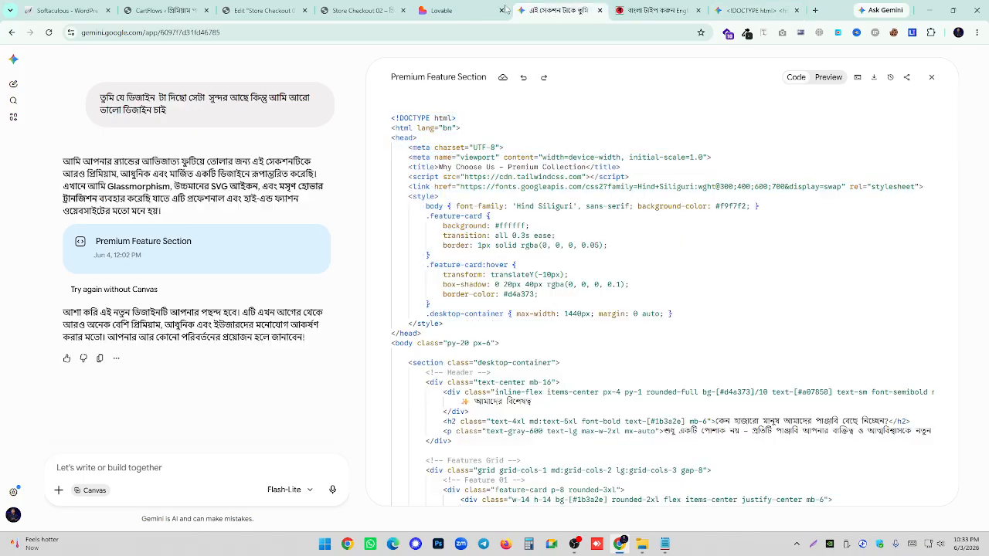
pyautogui.click(444, 10)
pyautogui.click(359, 10)
pyautogui.click(267, 10)
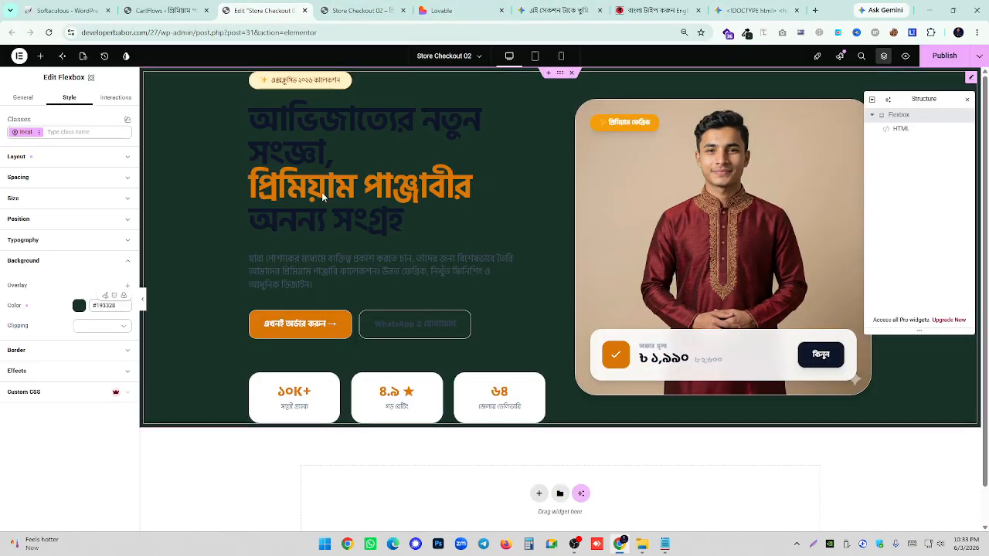
pyautogui.click(259, 194)
pyautogui.click(76, 204)
pyautogui.hotkey('ctrl', 'a')
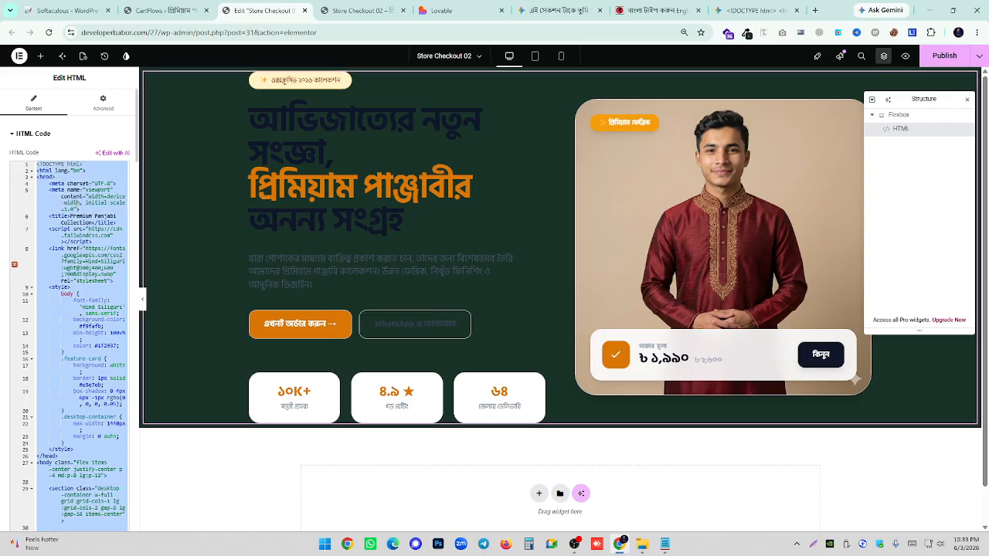
pyautogui.hotkey('ctrl', 'v')
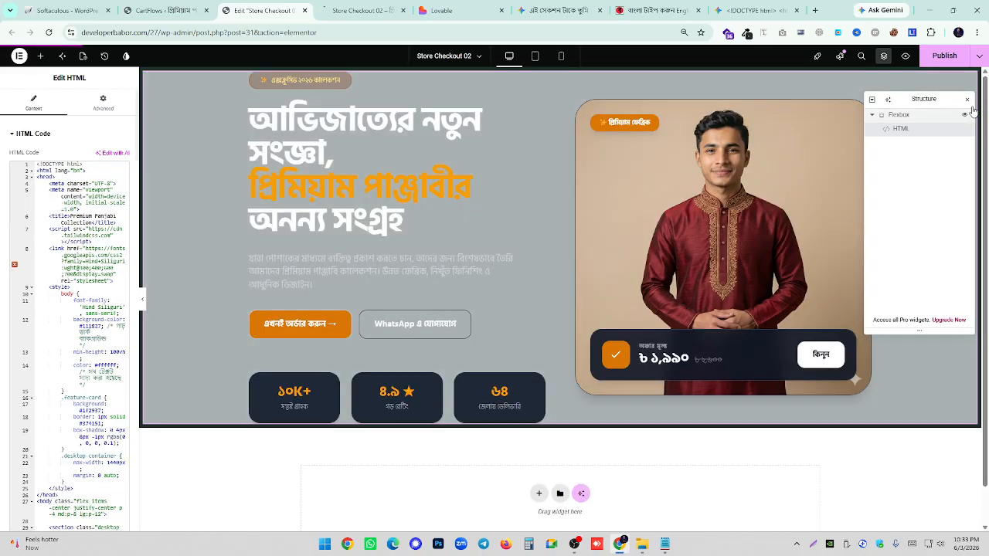
# - Close the Structure window and check the hero across the full page width without the editing controls
pyautogui.click(967, 100)
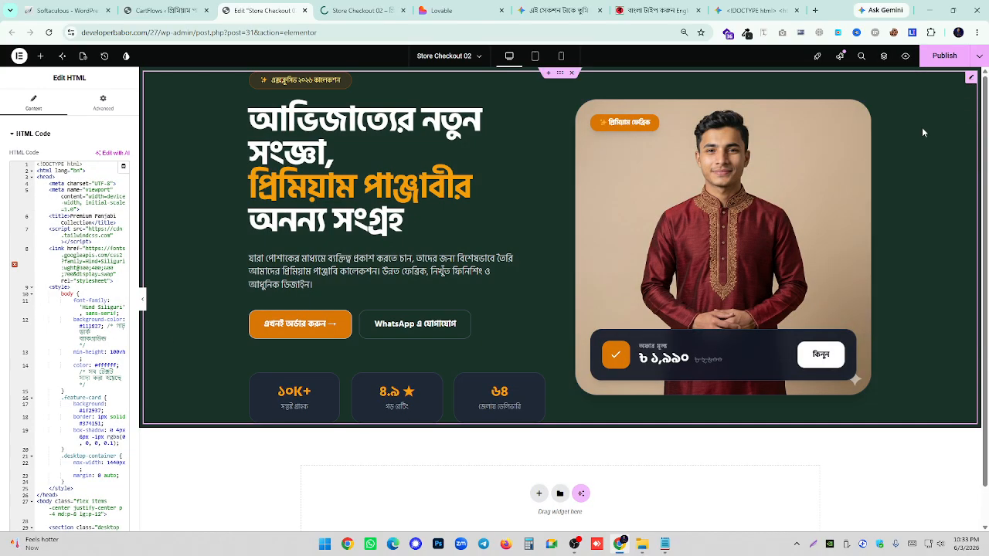
pyautogui.click(143, 306)
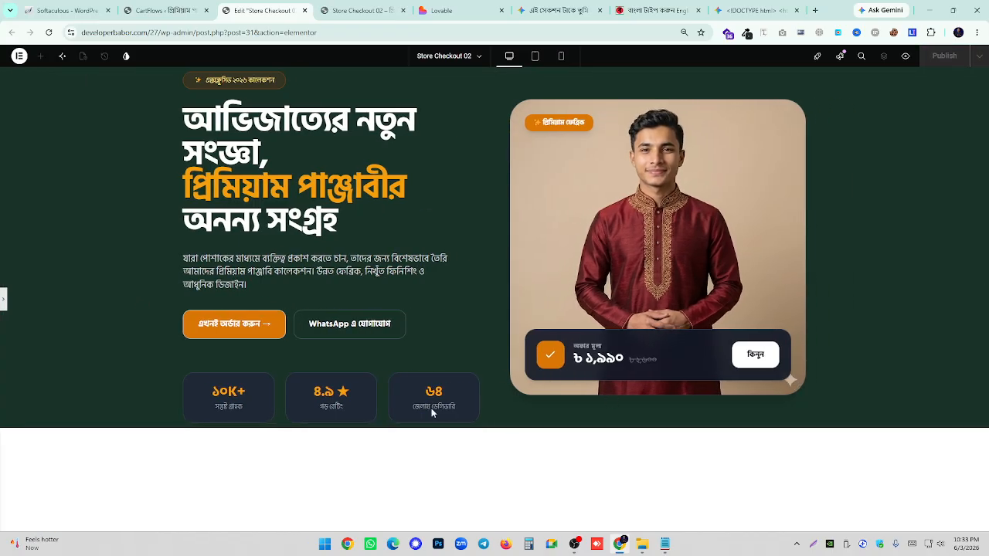
pyautogui.click(3, 301)
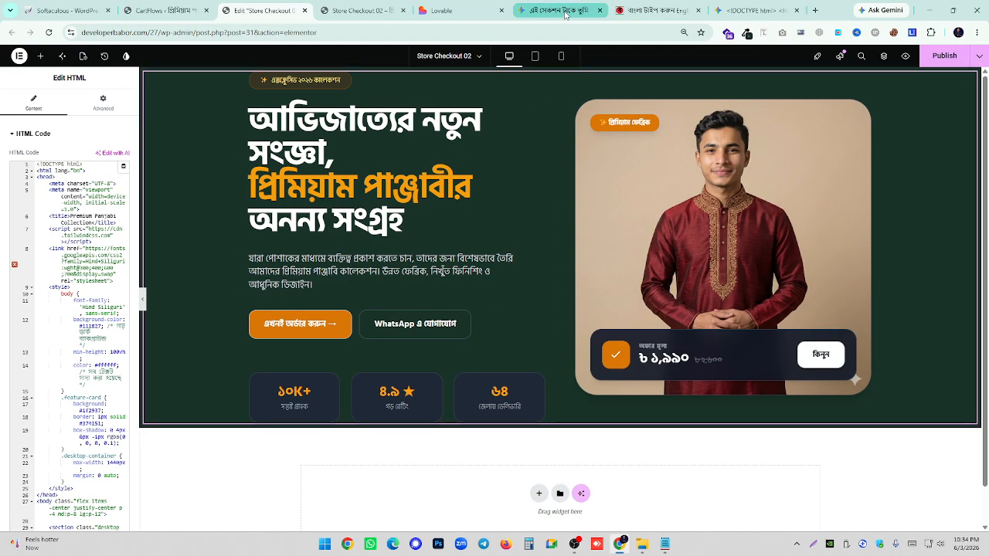
# - Return to the Gemini hero preview and copy the text of the three statistics cards
pyautogui.click(657, 10)
pyautogui.click(750, 10)
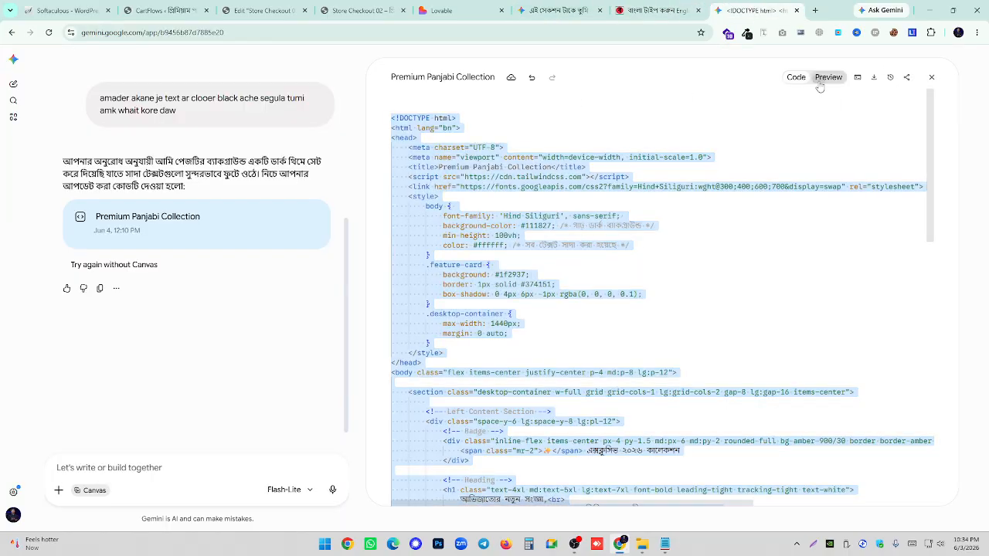
pyautogui.click(827, 77)
pyautogui.scroll(-2, 446, 420)
pyautogui.moveTo(428, 437); pyautogui.dragTo(661, 484)
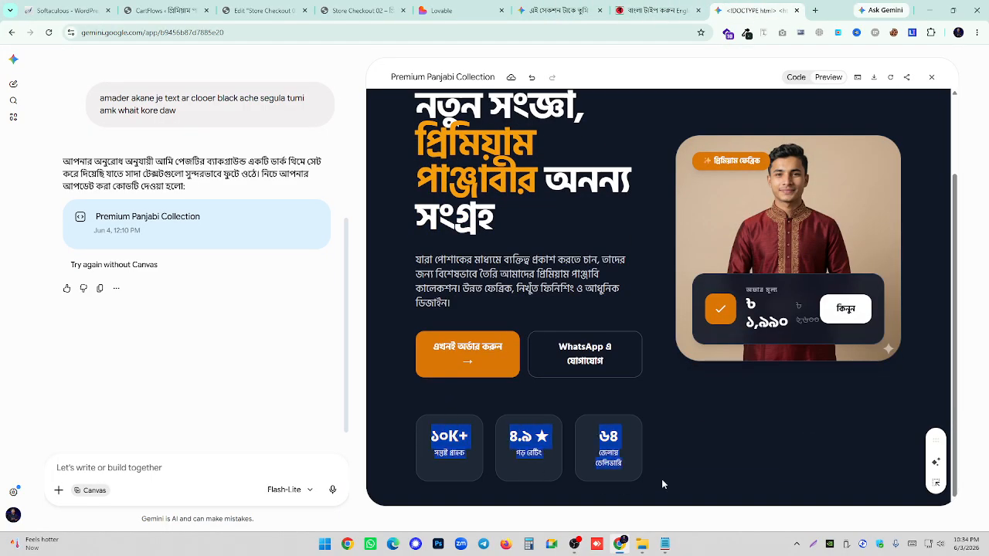
pyautogui.rightClick(607, 457)
pyautogui.click(638, 328)
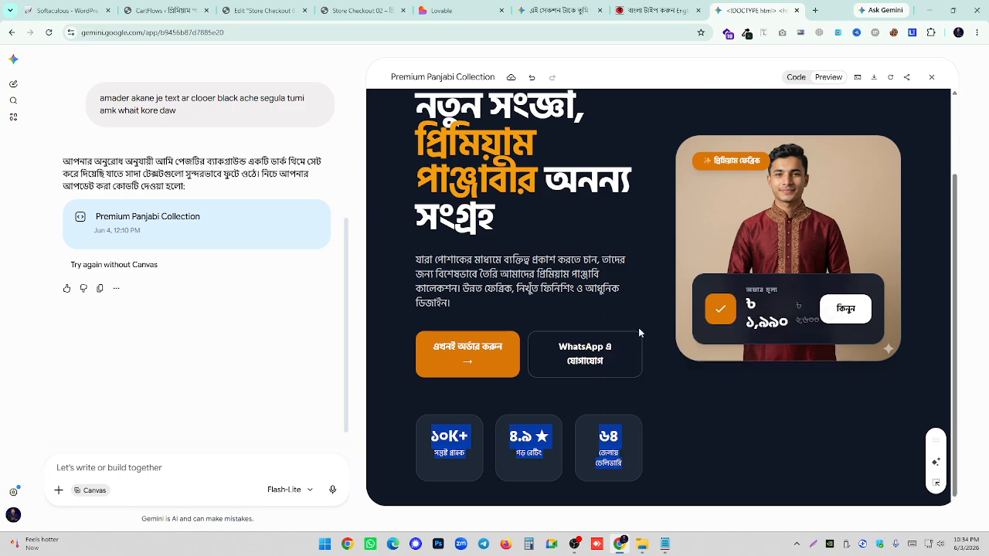
pyautogui.click(129, 464)
# - Publish the page in the Elementor editor and reload the Store Checkout 02 preview page
pyautogui.click(259, 10)
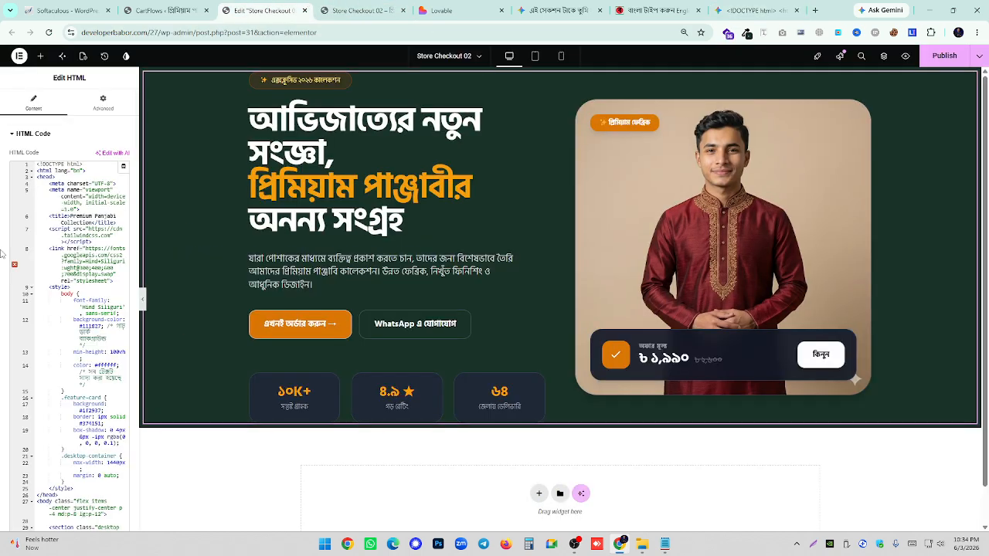
pyautogui.click(929, 57)
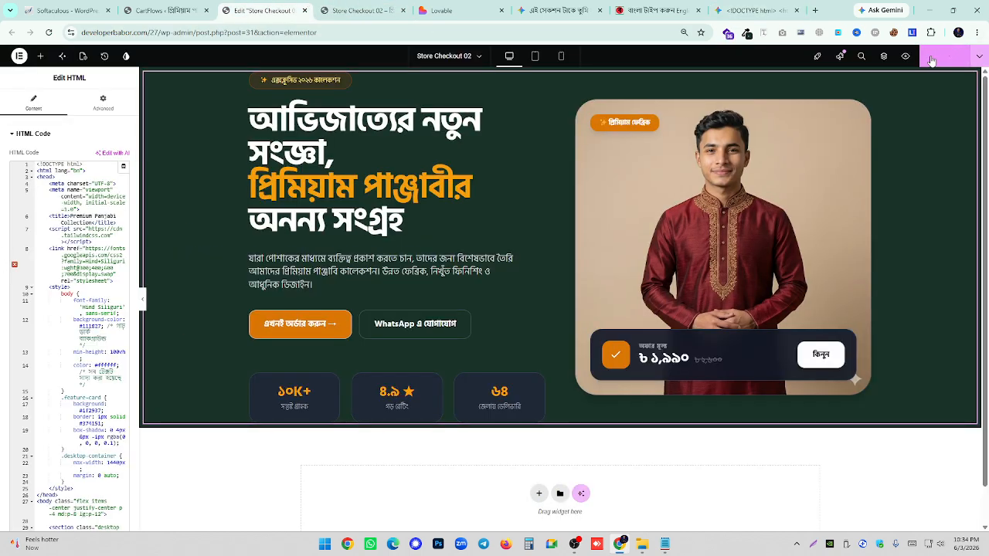
pyautogui.click(407, 10)
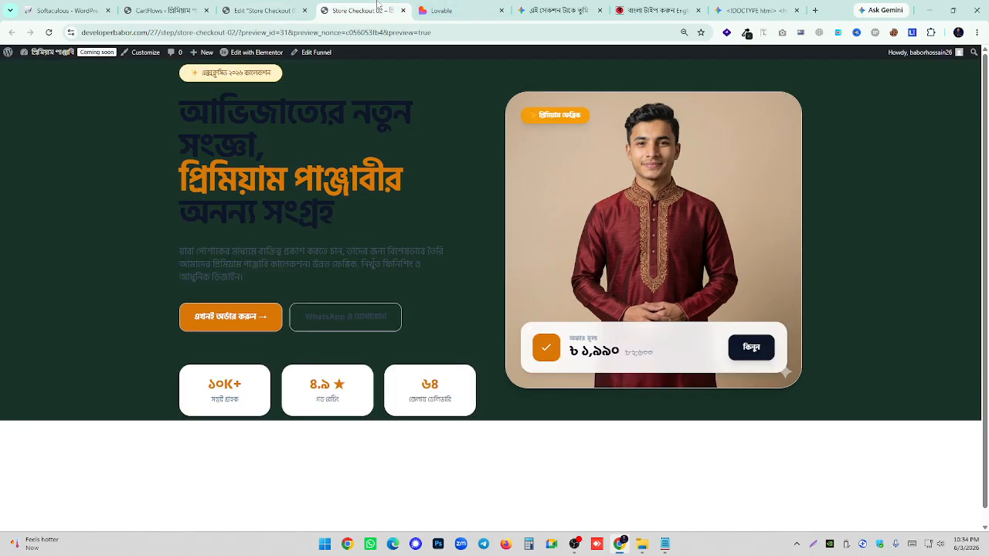
pyautogui.click(544, 10)
pyautogui.click(479, 9)
pyautogui.click(363, 10)
pyautogui.rightClick(448, 175)
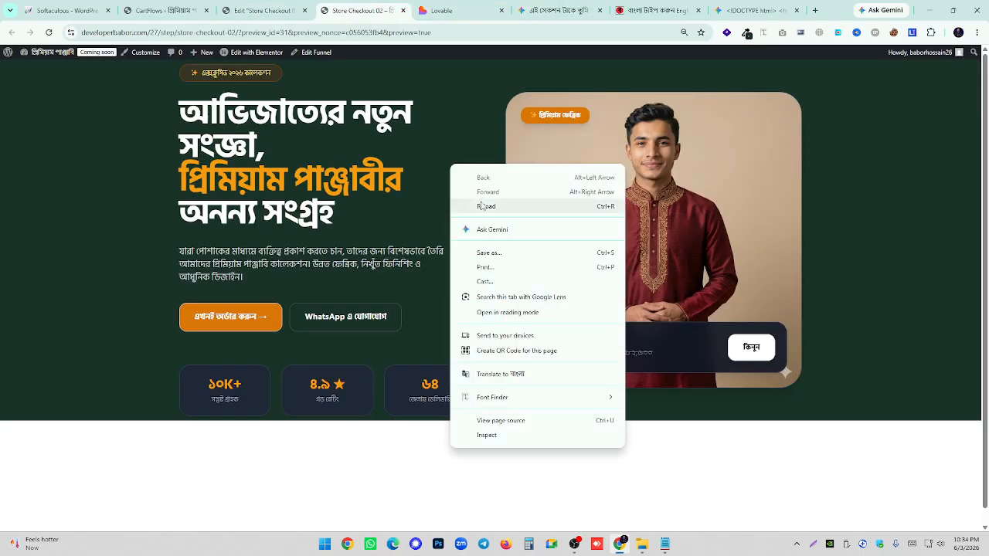
pyautogui.click(481, 202)
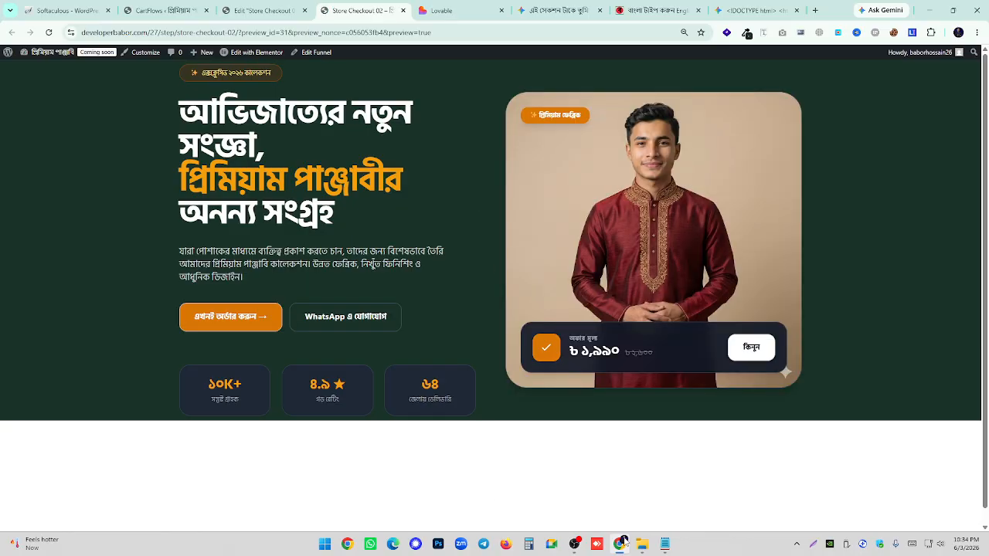
# - Ask Gemini to improve the statistics cards by sending their copied text followed by "egual arektu better"
pyautogui.click(665, 10)
pyautogui.click(749, 10)
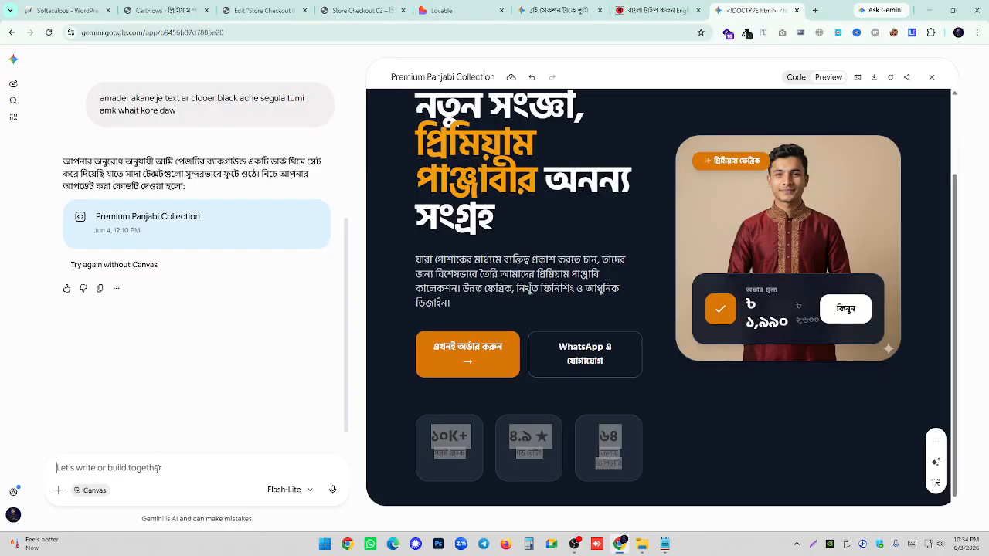
pyautogui.hotkey('ctrl', 'v')
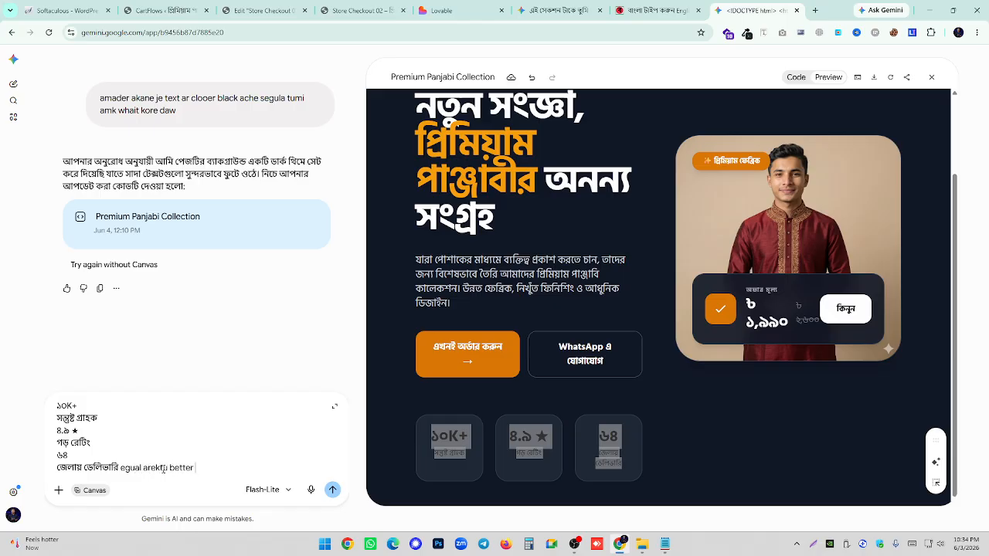
pyautogui.press('Return')
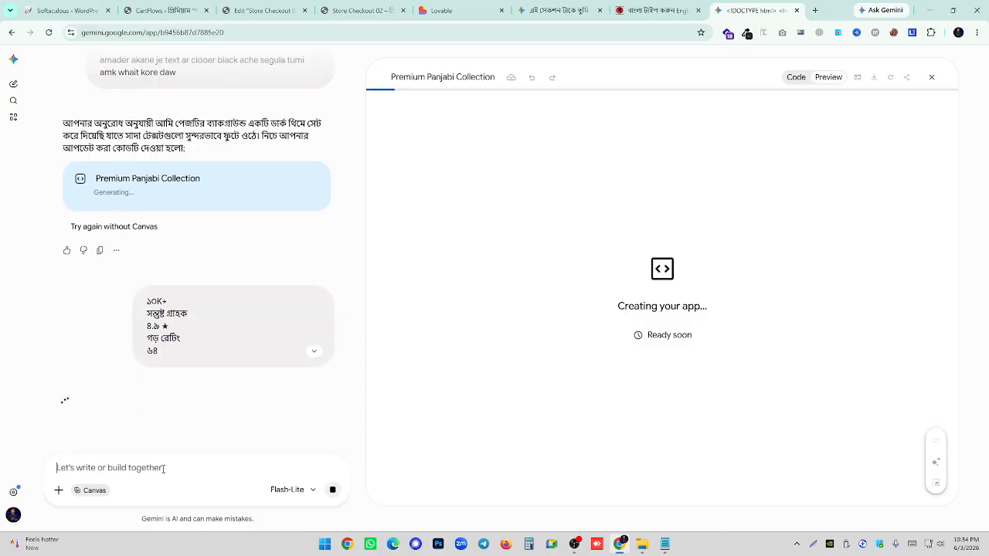
pyautogui.click(322, 7)
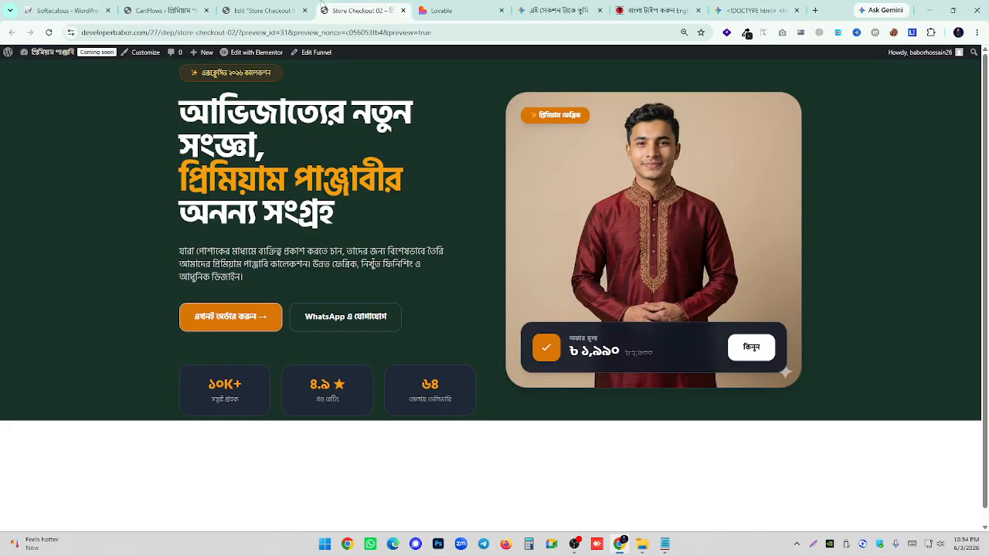
pyautogui.click(263, 10)
pyautogui.scroll(-1, 426, 283)
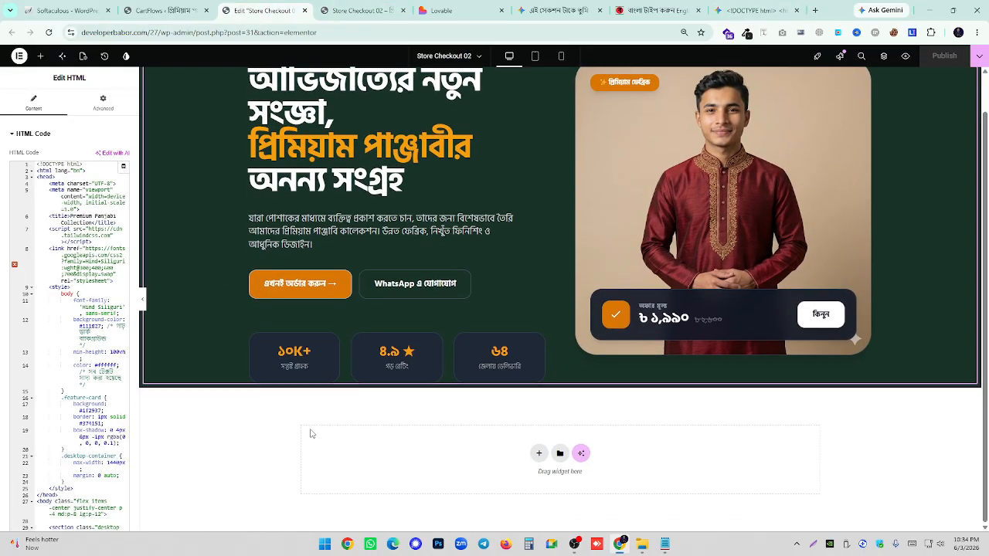
pyautogui.scroll(1, 311, 434)
pyautogui.click(656, 10)
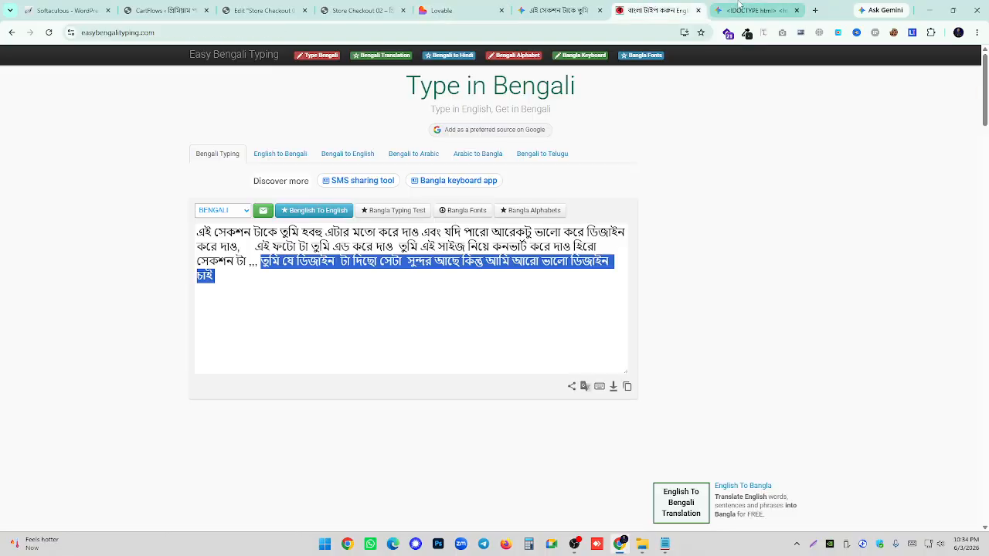
# - Review Gemini's redesigned hero with the new statistics cards and select its entire code
pyautogui.click(739, 7)
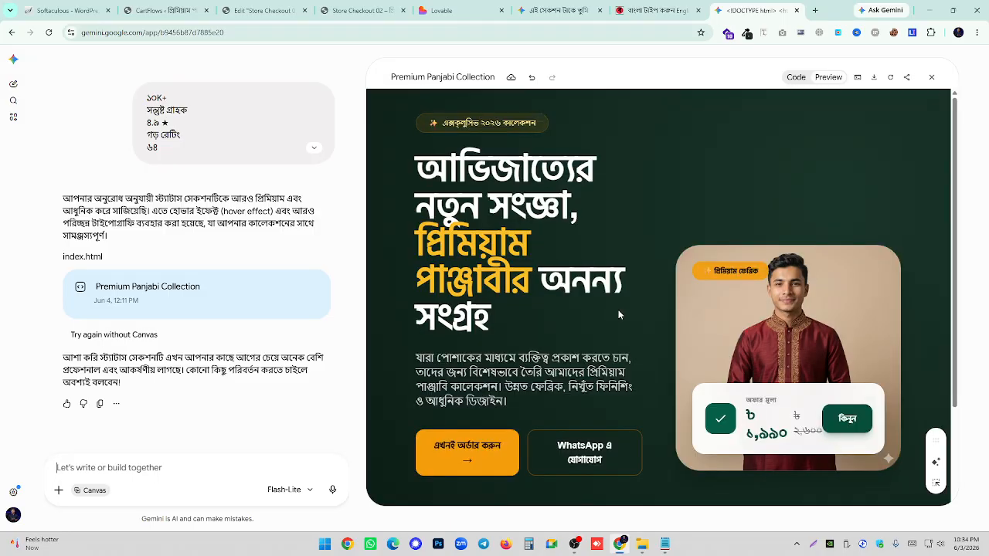
pyautogui.scroll(-2, 622, 312)
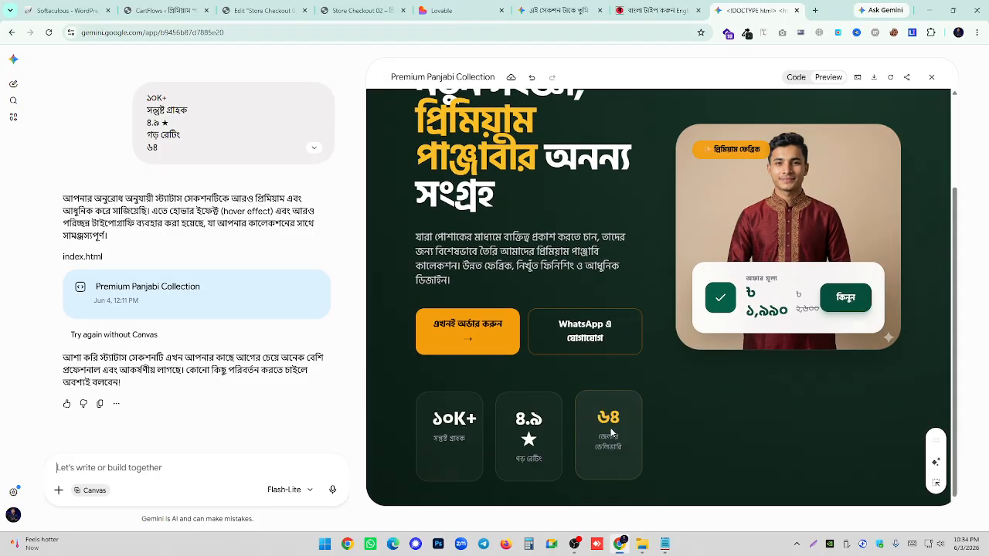
pyautogui.scroll(2, 639, 355)
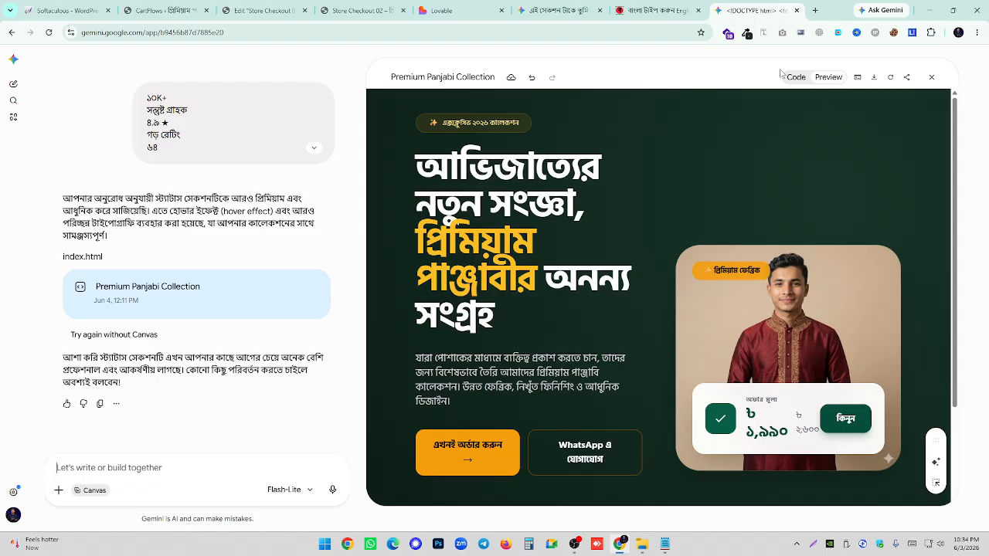
pyautogui.click(795, 77)
pyautogui.click(564, 226)
pyautogui.hotkey('ctrl', 'a')
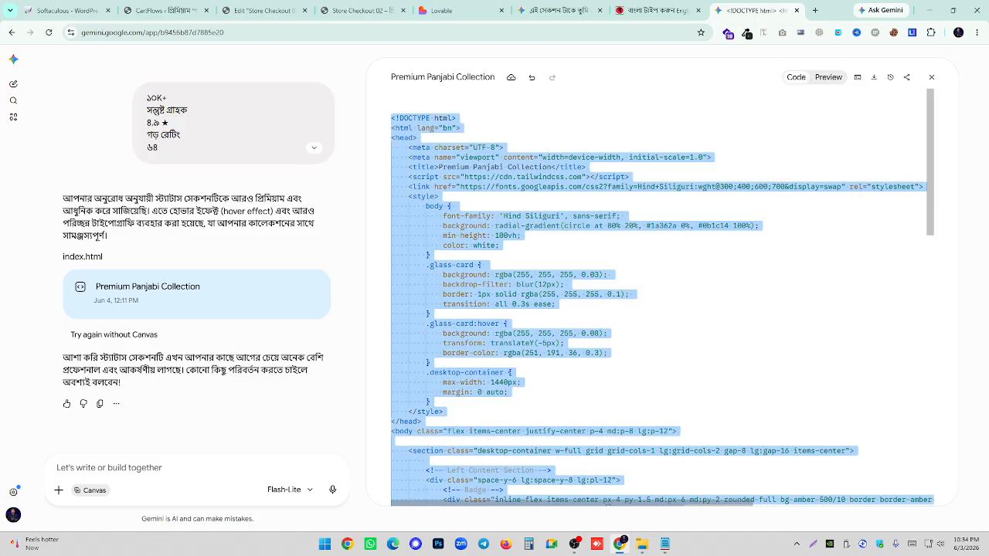
# - Replace the hero's HTML code in the Elementor editor with the redesigned Gemini code and review the statistics cards at full width
pyautogui.click(365, 8)
pyautogui.click(267, 10)
pyautogui.click(104, 244)
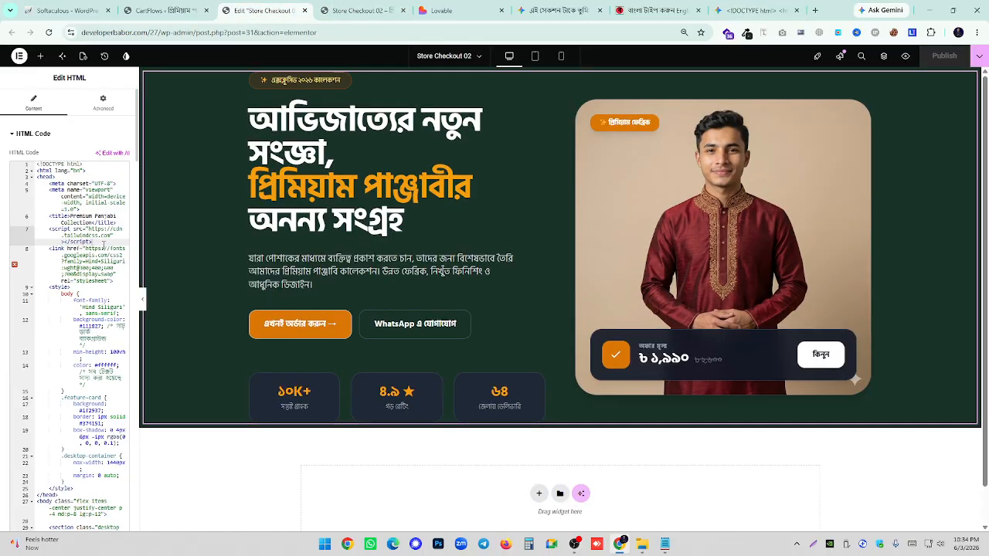
pyautogui.hotkey('ctrl', 'a')
pyautogui.hotkey('ctrl', 'v')
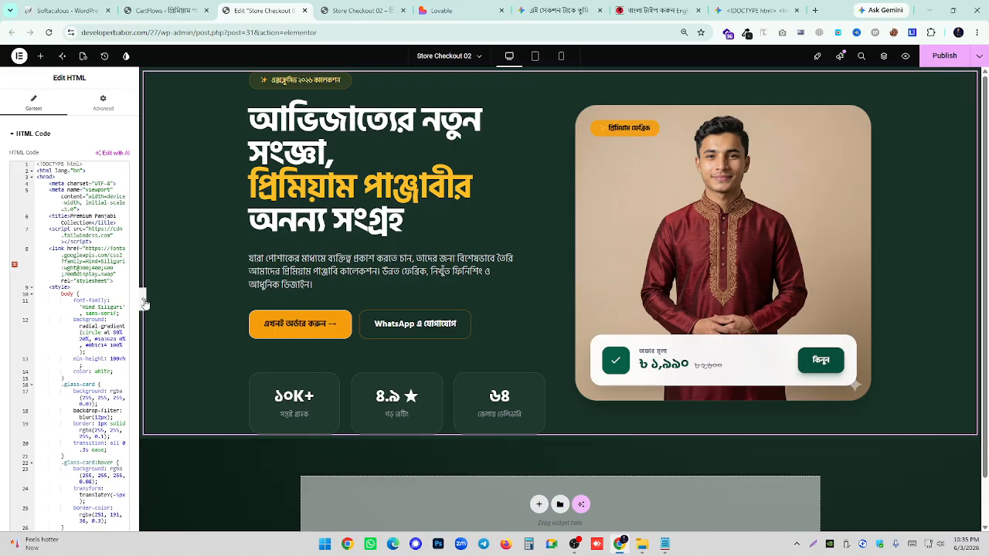
pyautogui.click(143, 299)
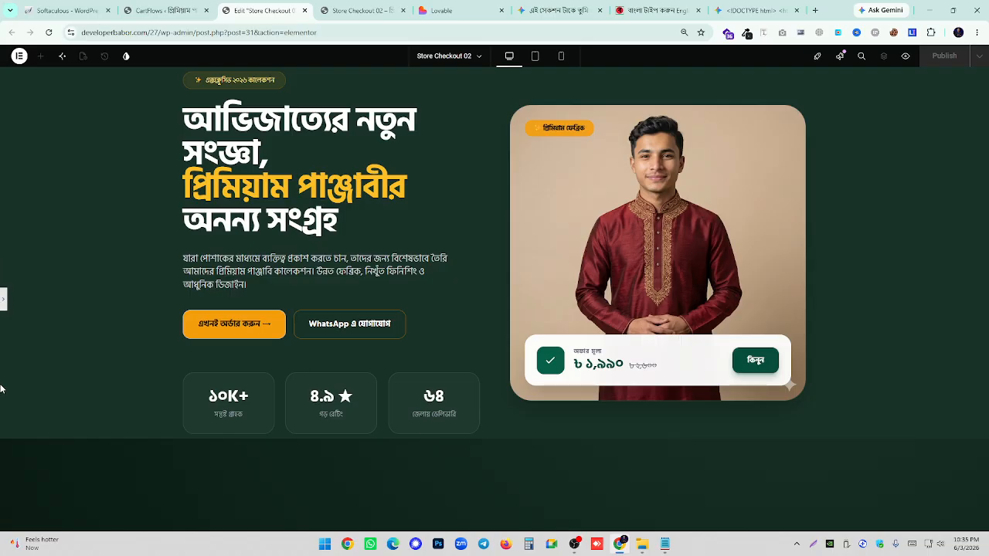
pyautogui.click(3, 301)
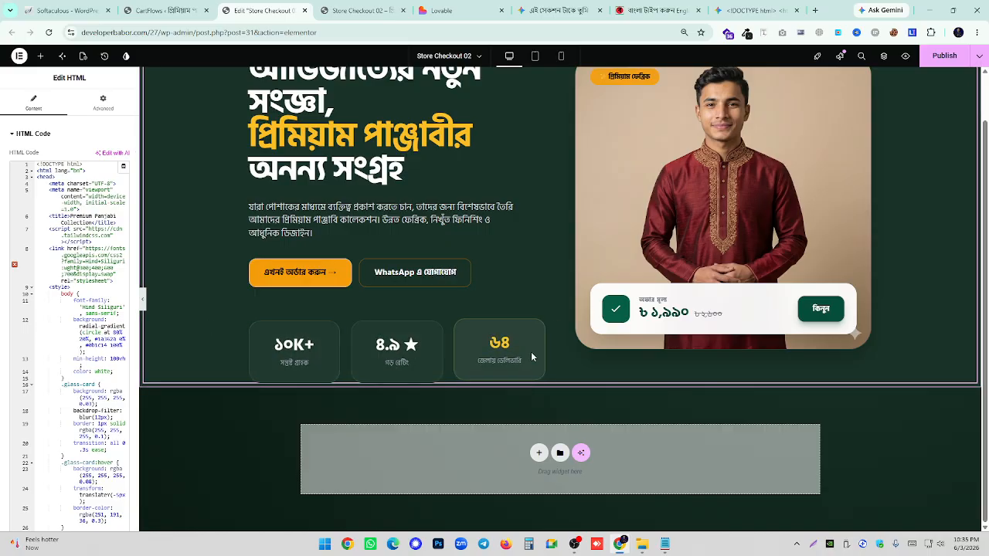
pyautogui.scroll(1, 530, 351)
# - Revert the Gemini canvas to the previous hero version and replace the Elementor HTML widget's code with it
pyautogui.click(753, 10)
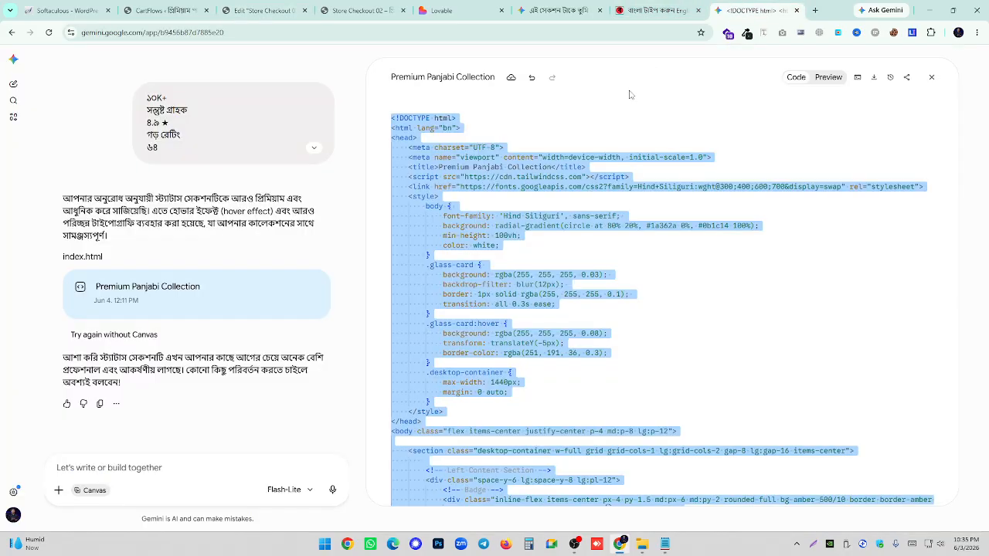
pyautogui.click(532, 79)
pyautogui.hotkey('ctrl', 'a')
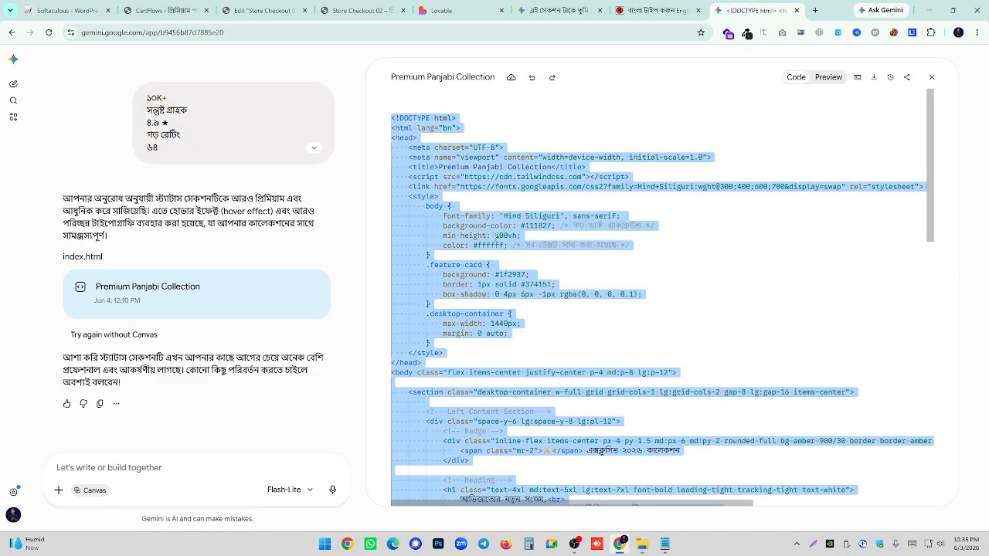
pyautogui.click(280, 6)
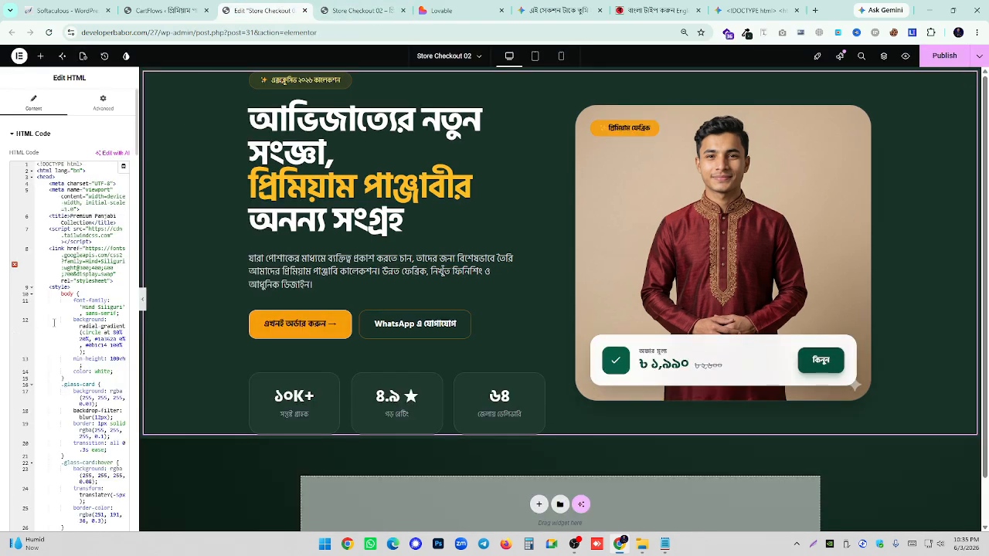
pyautogui.click(54, 323)
pyautogui.hotkey('ctrl', 'a')
pyautogui.hotkey('ctrl', 'v')
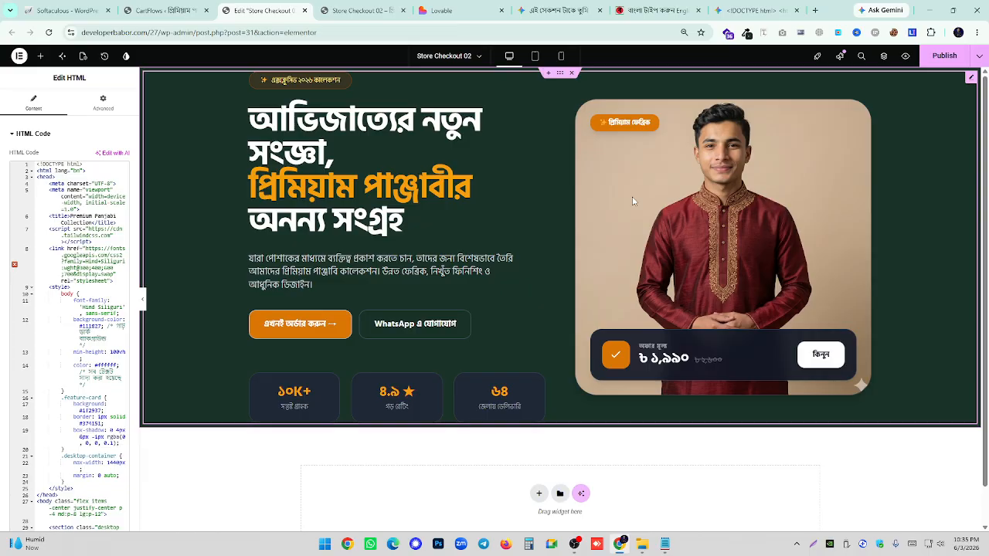
pyautogui.click(560, 74)
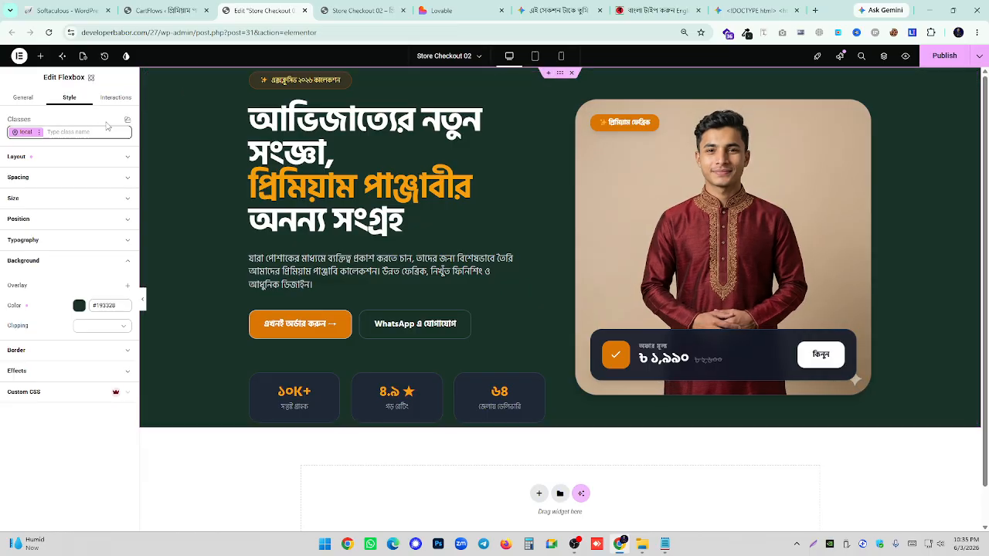
pyautogui.click(17, 156)
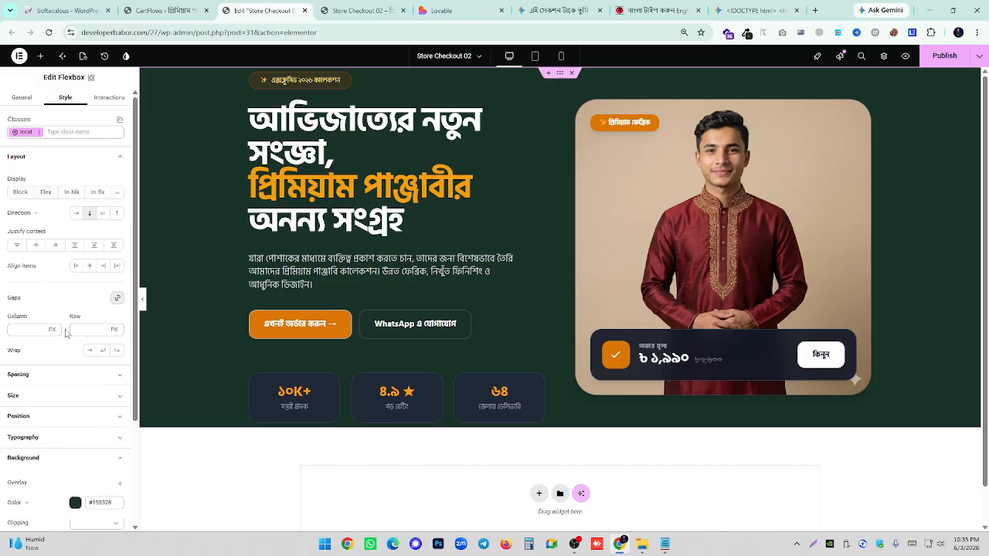
pyautogui.click(96, 98)
pyautogui.click(55, 101)
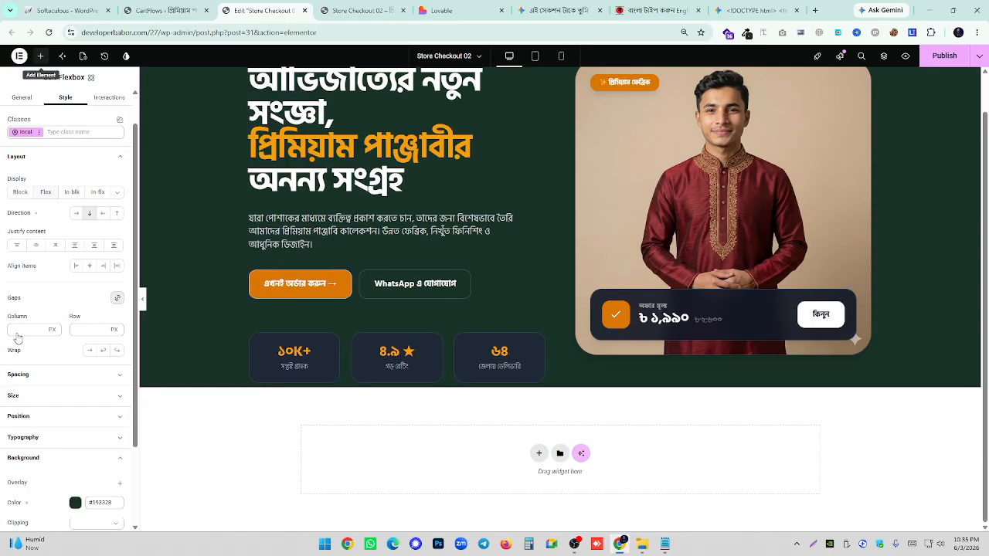
# - Add a Container below the hero section, set its content width to Full Width and unlink its padding values
pyautogui.moveTo(37, 193); pyautogui.dragTo(486, 462)
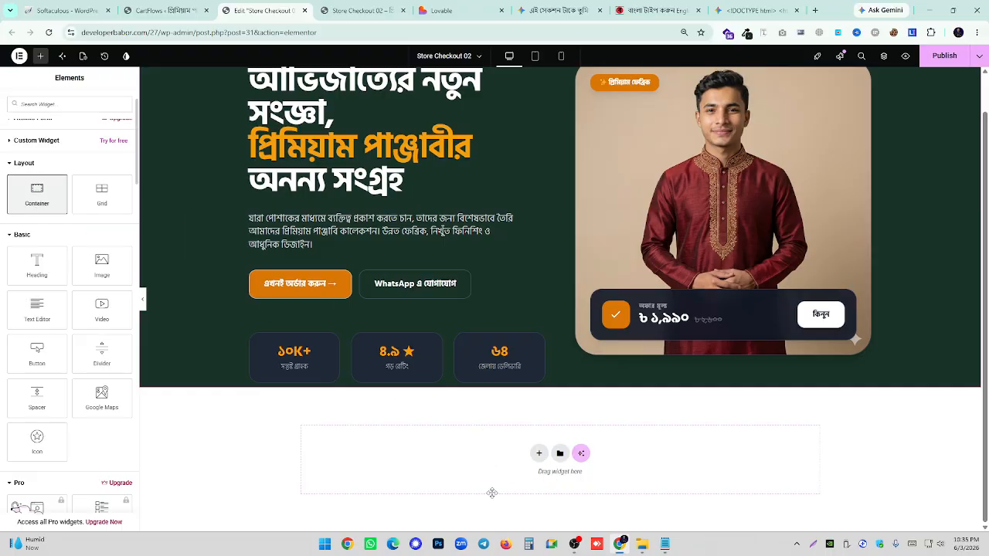
pyautogui.click(106, 183)
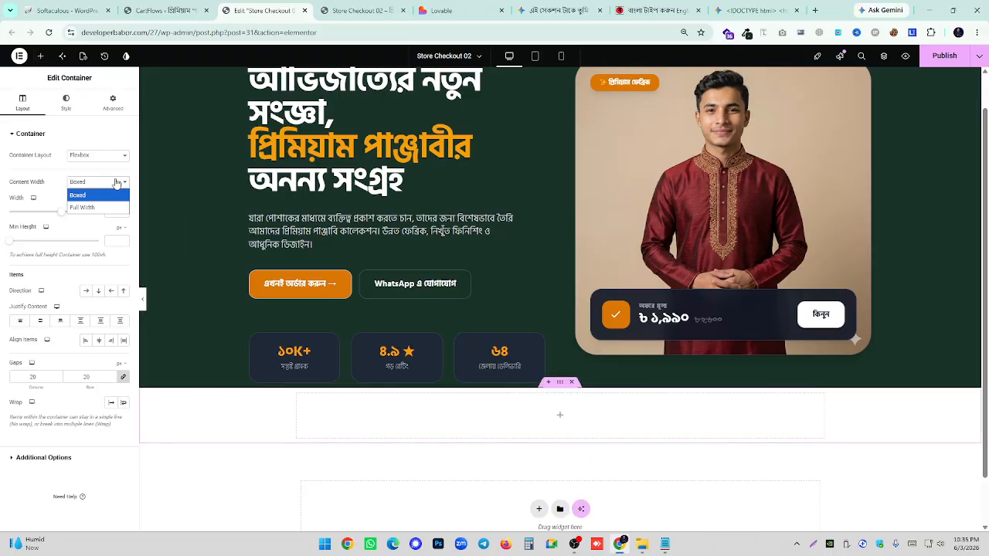
pyautogui.click(86, 206)
pyautogui.click(113, 103)
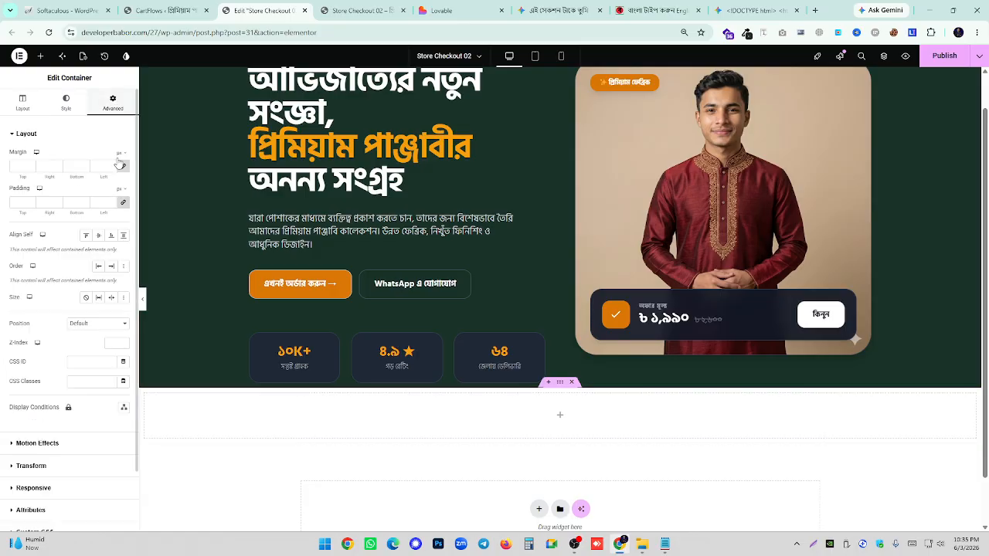
pyautogui.click(124, 203)
pyautogui.click(35, 106)
pyautogui.click(99, 182)
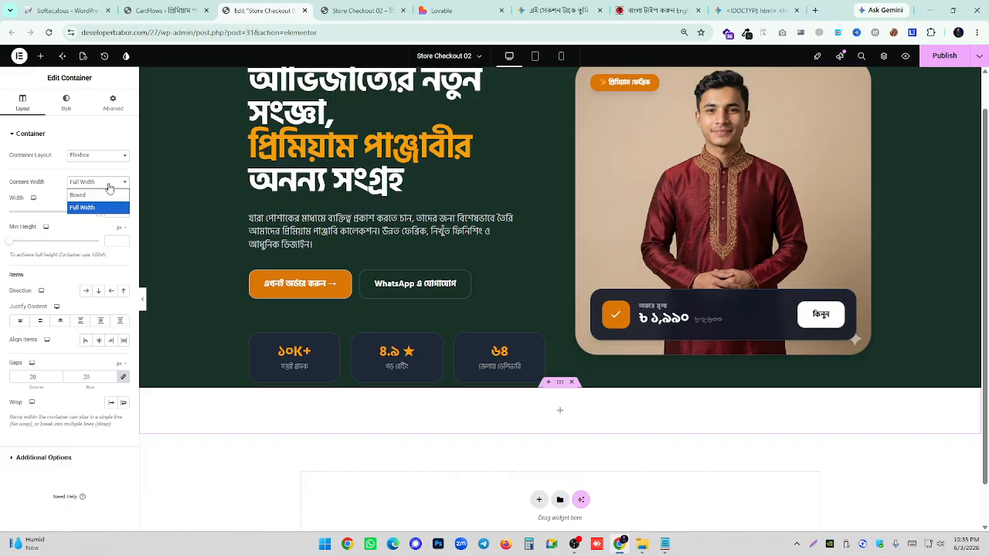
pyautogui.click(87, 206)
pyautogui.scroll(1, 965, 92)
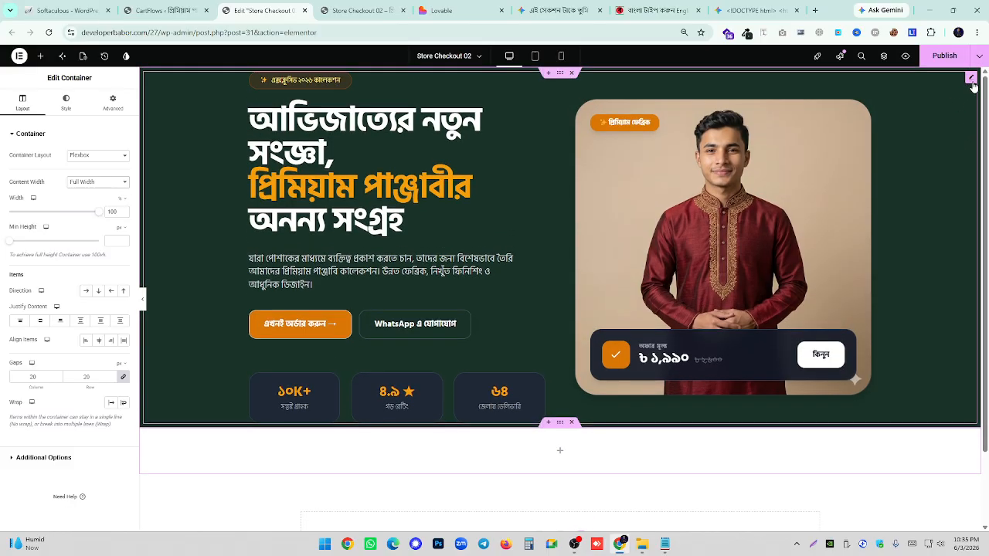
# - Copy the hero's HTML widget into the new full-width container and remove the old flexbox section
pyautogui.rightClick(973, 88)
pyautogui.click(802, 193)
pyautogui.scroll(-2, 541, 371)
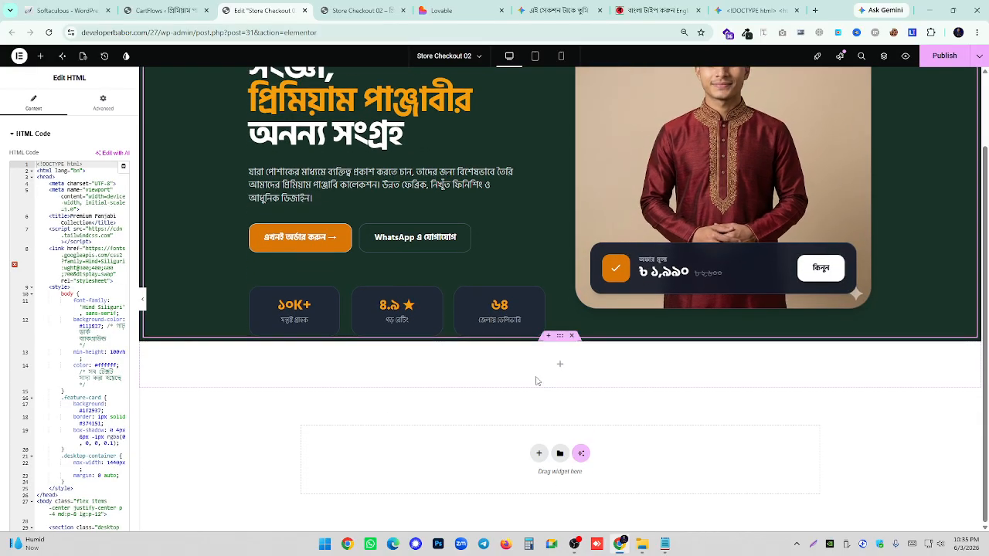
pyautogui.rightClick(569, 371)
pyautogui.click(588, 342)
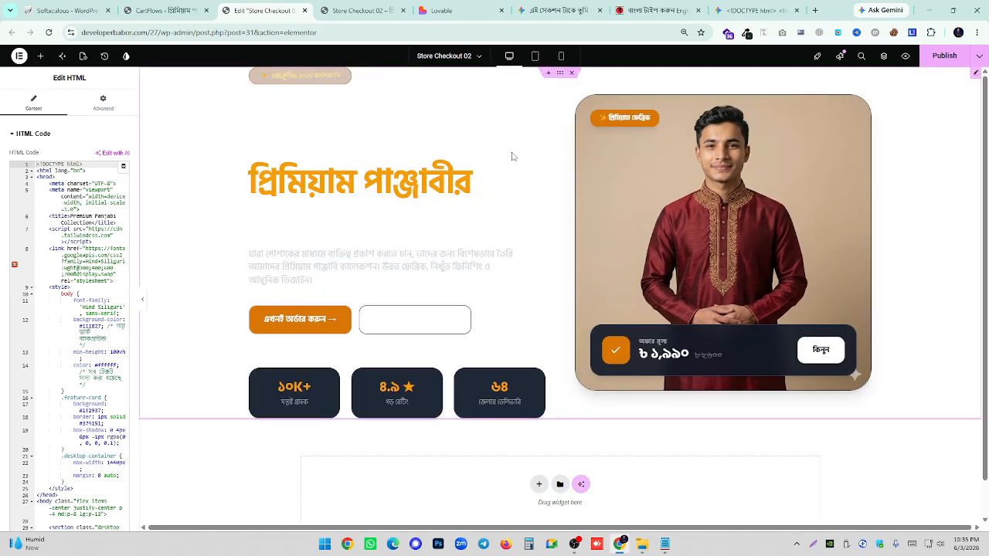
# - Publish the page with the hero in its new container and reload the Store Checkout 02 preview
pyautogui.click(943, 56)
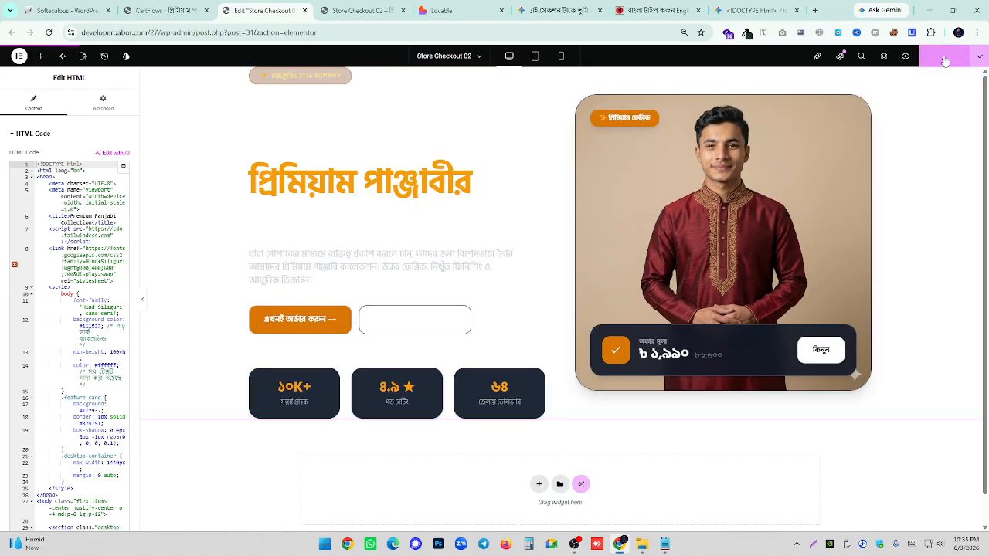
pyautogui.click(350, 5)
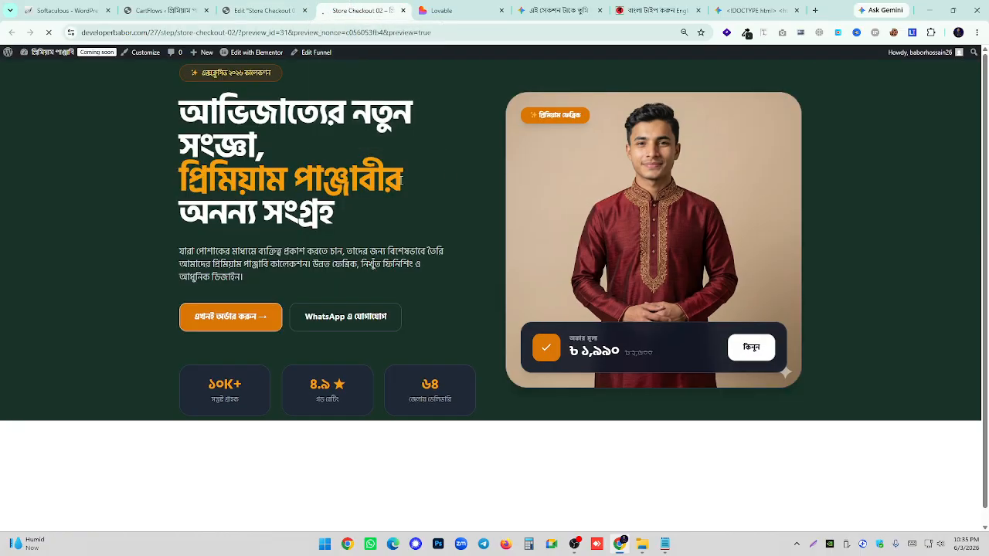
pyautogui.rightClick(451, 167)
pyautogui.click(473, 207)
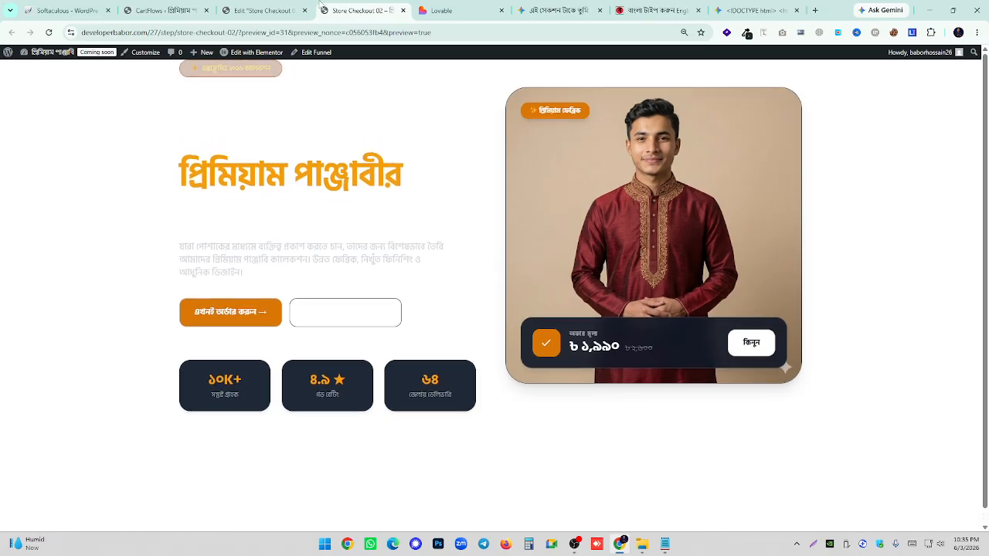
# - Check the hero code in Gemini again and paste it over the entire code in the Elementor HTML widget
pyautogui.click(274, 9)
pyautogui.click(748, 11)
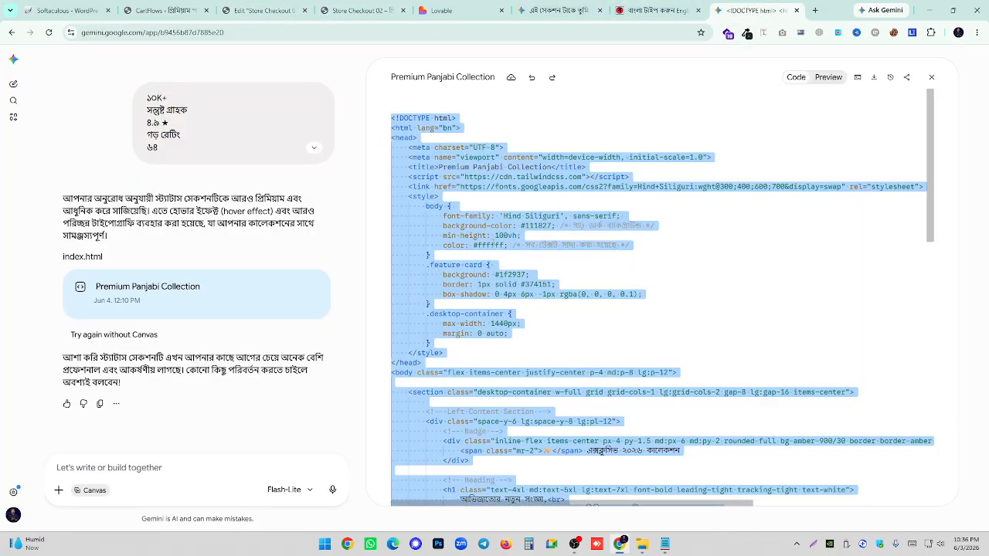
pyautogui.click(278, 7)
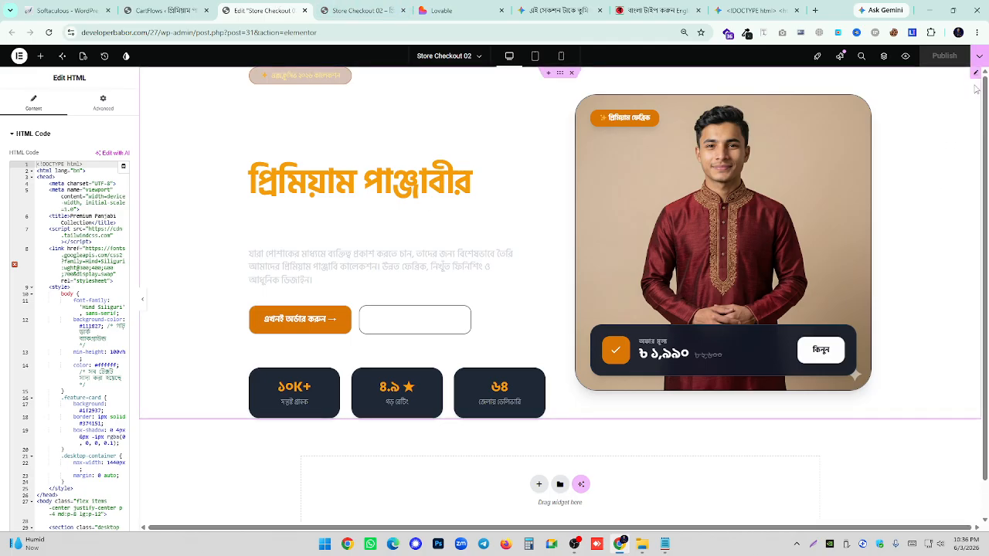
pyautogui.click(66, 249)
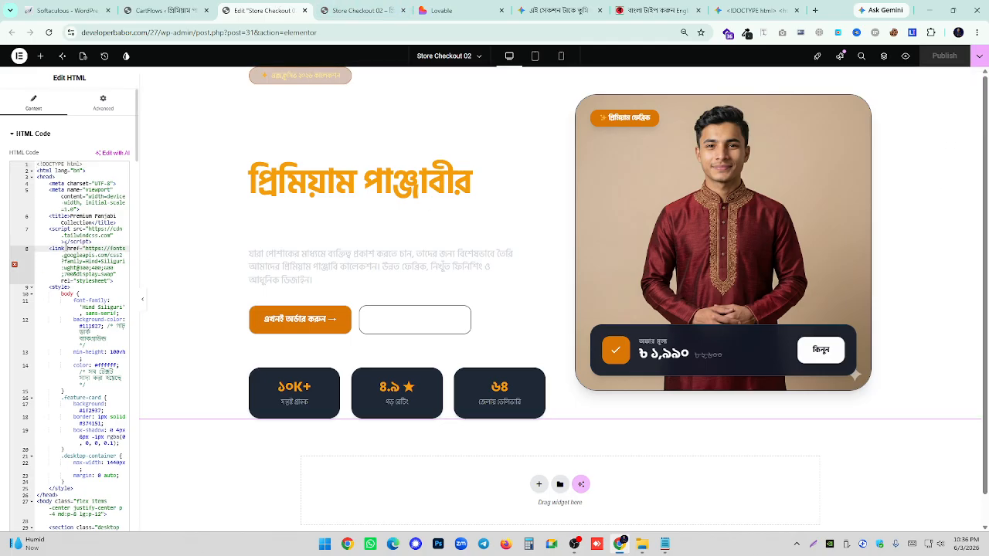
pyautogui.hotkey('ctrl', 'a')
pyautogui.hotkey('ctrl', 'v')
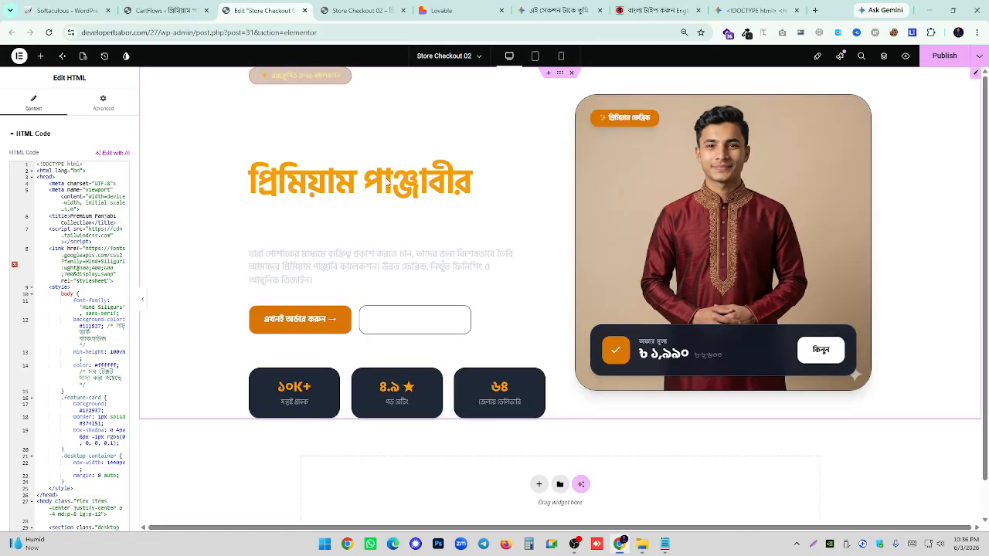
# - Give the hero's container a classic background filled with a dark grey global color
pyautogui.click(560, 73)
pyautogui.click(66, 99)
pyautogui.click(86, 176)
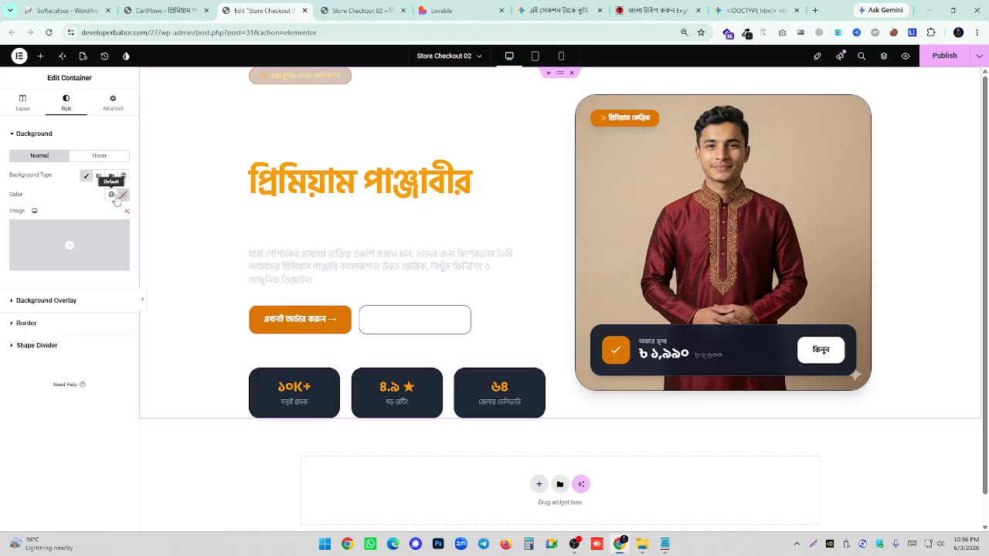
pyautogui.click(112, 195)
pyautogui.click(59, 256)
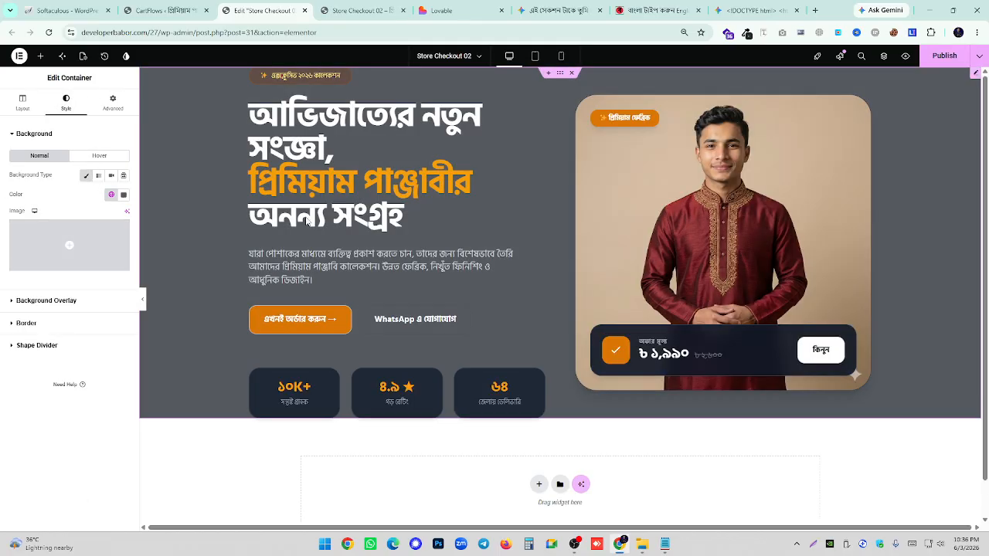
# - Switch to the Lovable preview and pick the hero's dark green background color with the color picker extension
pyautogui.click(359, 10)
pyautogui.click(441, 7)
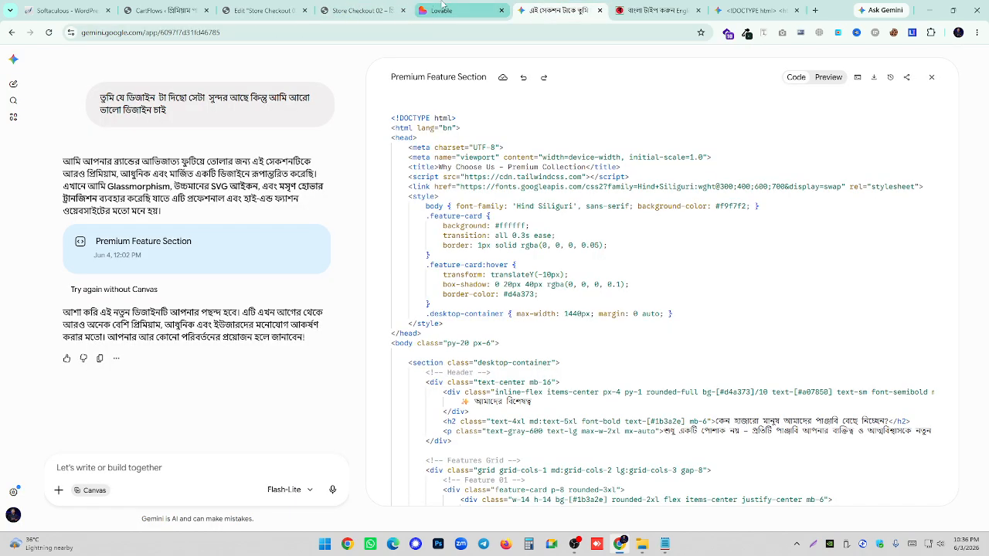
pyautogui.scroll(4, 774, 205)
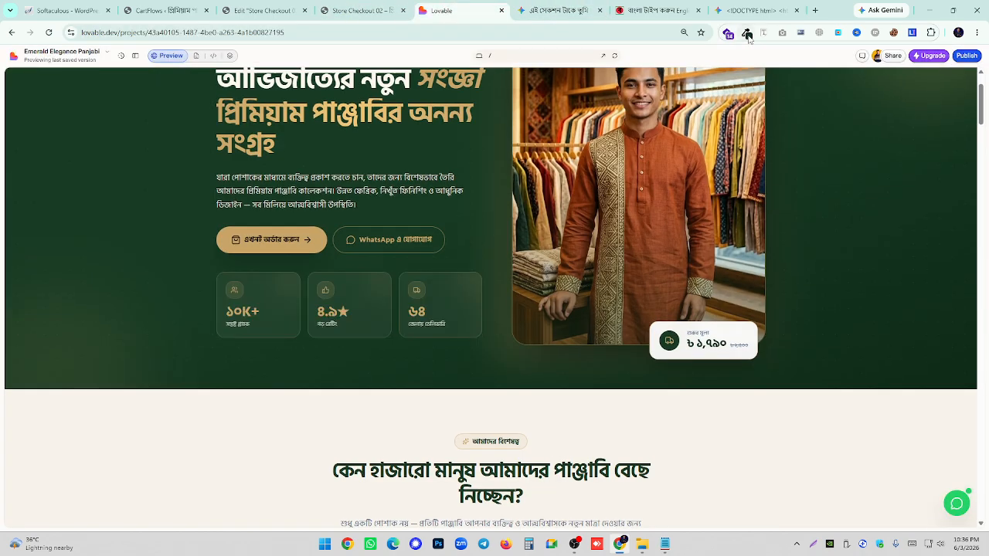
pyautogui.click(745, 32)
pyautogui.click(826, 198)
pyautogui.click(745, 33)
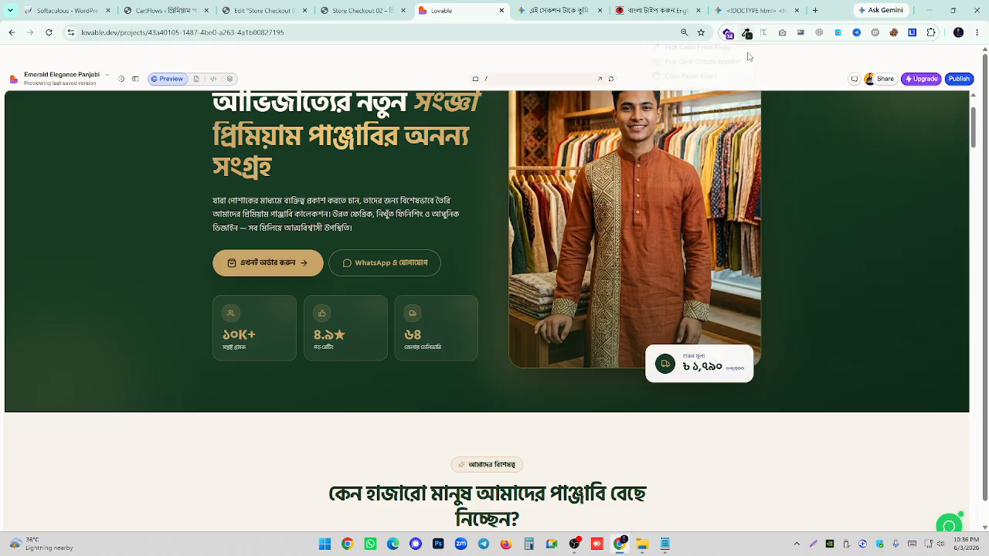
pyautogui.click(819, 153)
# - Set the Elementor hero container's background to the picked dark green and view the hero at full width
pyautogui.click(242, 5)
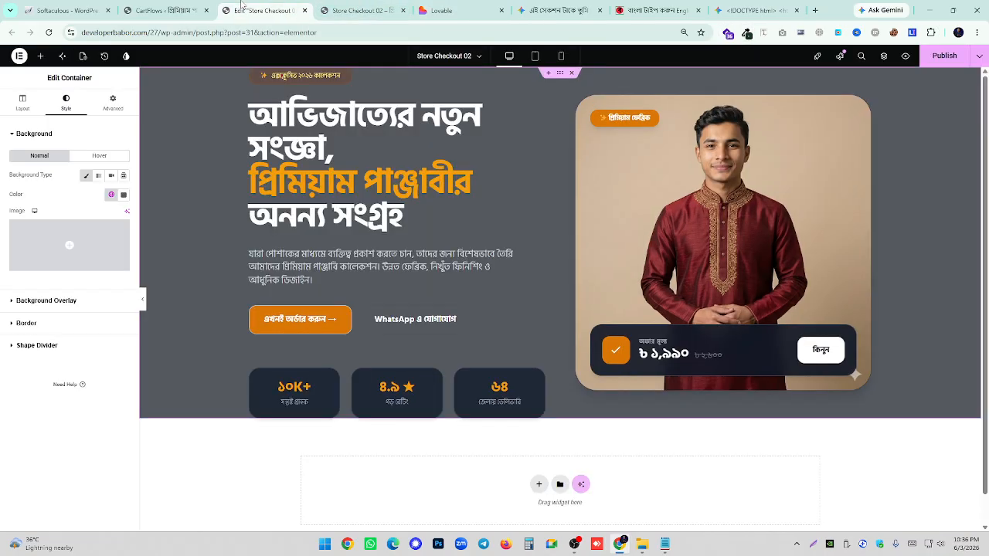
pyautogui.click(123, 196)
pyautogui.rightClick(87, 332)
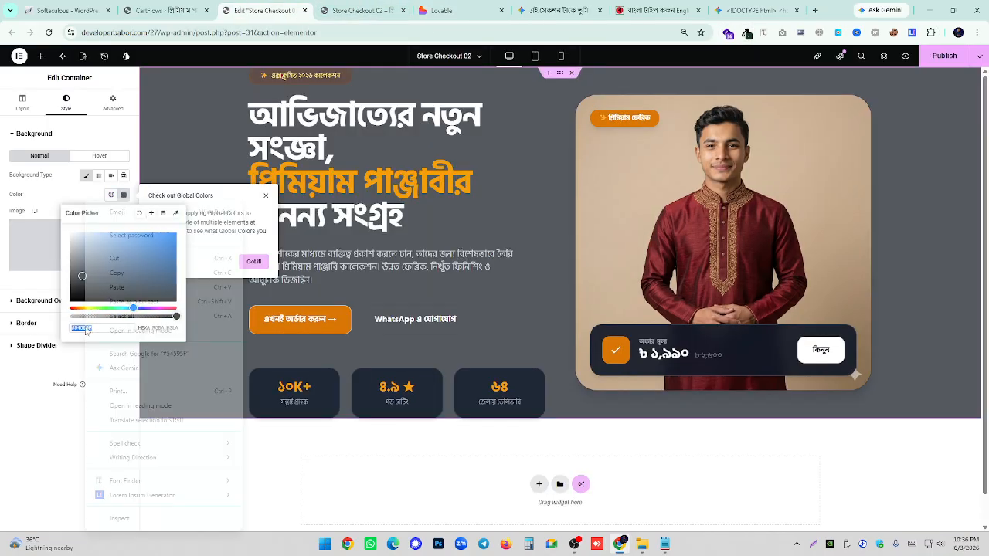
pyautogui.click(120, 287)
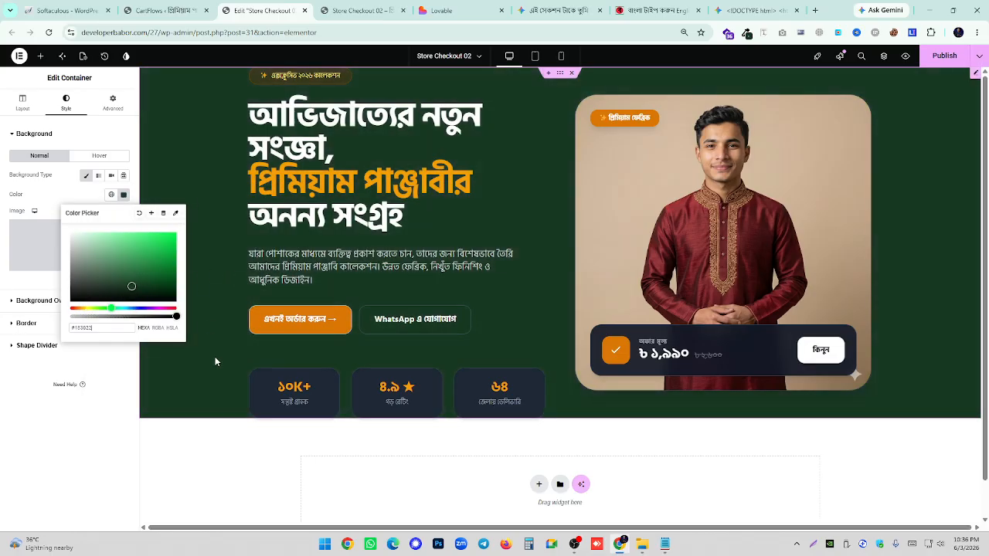
pyautogui.click(212, 450)
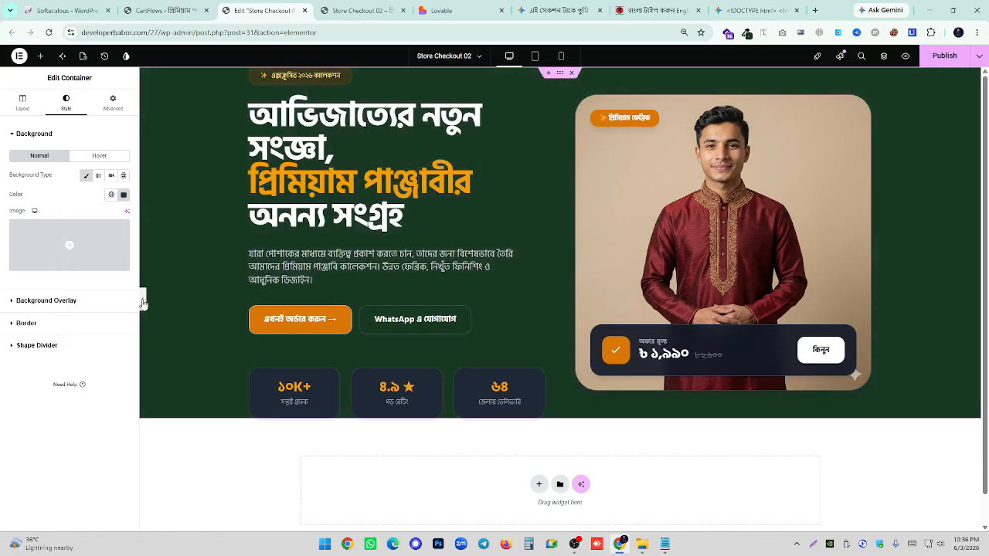
pyautogui.click(142, 299)
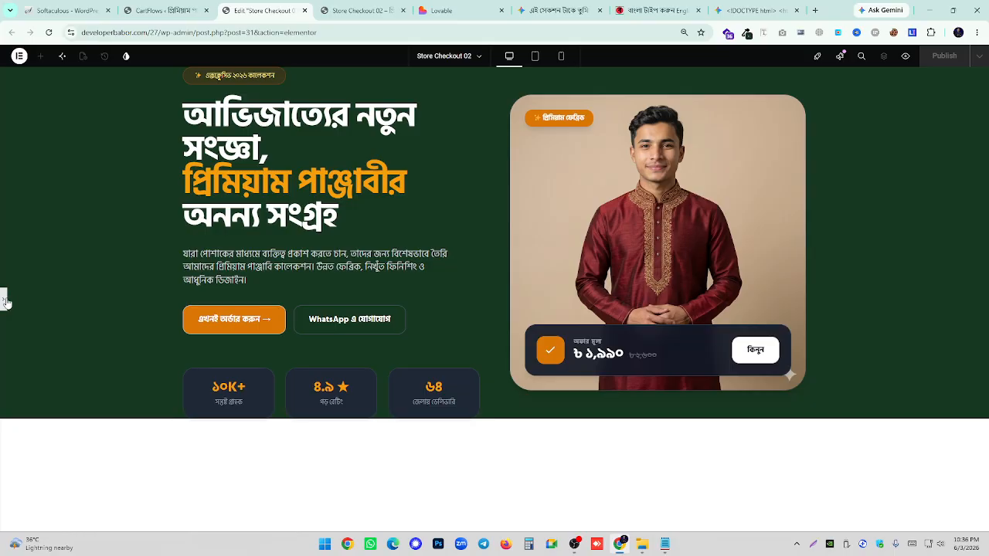
# - Set the hero container's top padding to 70 px, after trying 50 px
pyautogui.click(5, 302)
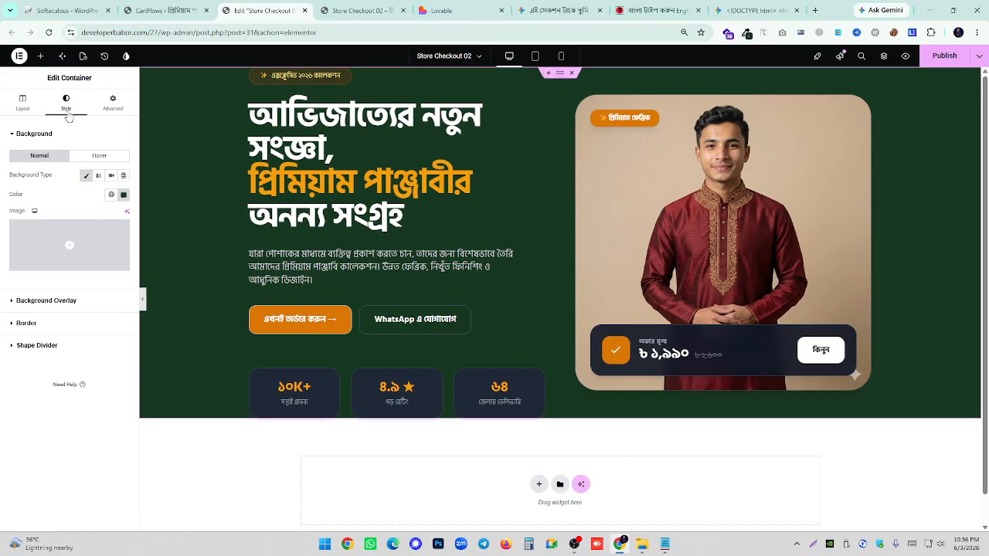
pyautogui.click(112, 102)
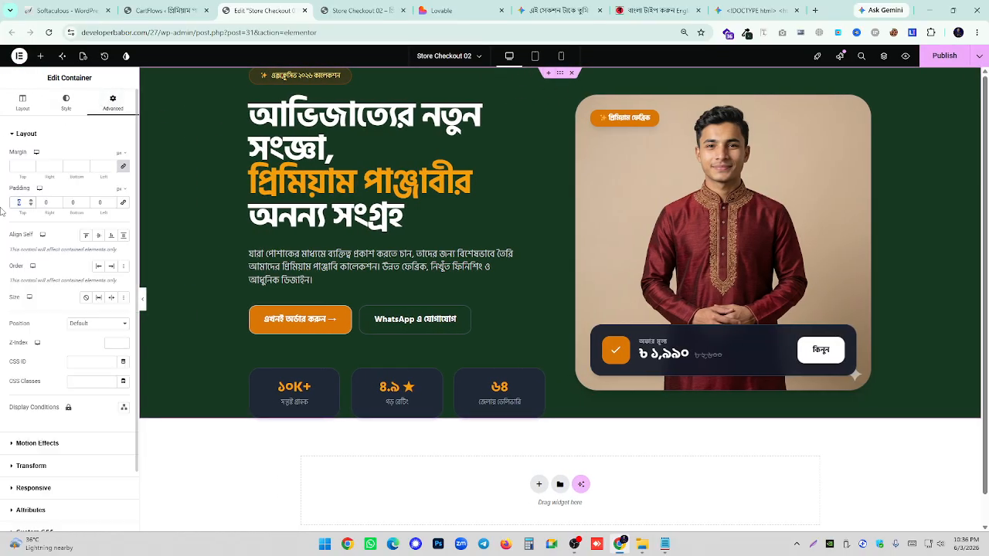
pyautogui.write('50')
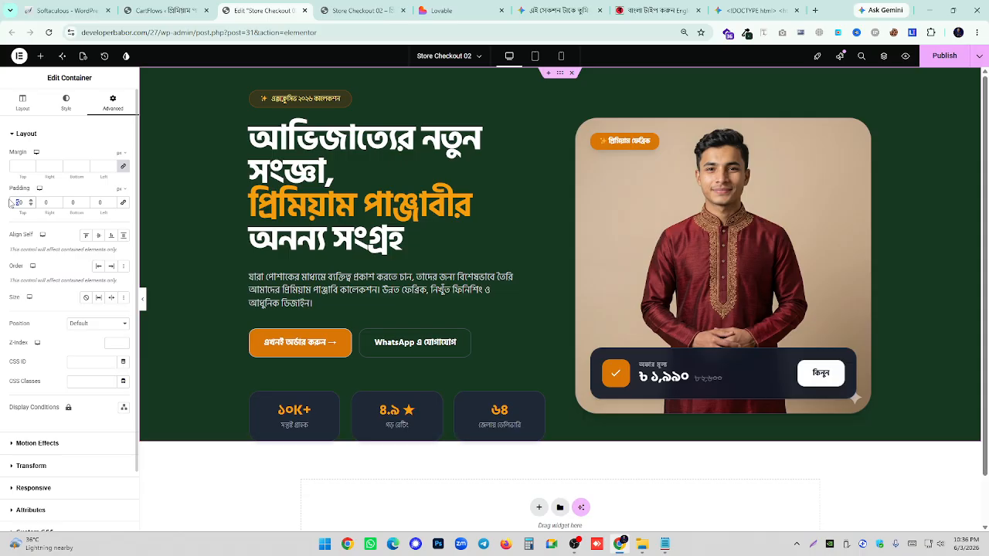
pyautogui.press('BackSpace')
pyautogui.press('BackSpace')
pyautogui.write('70')
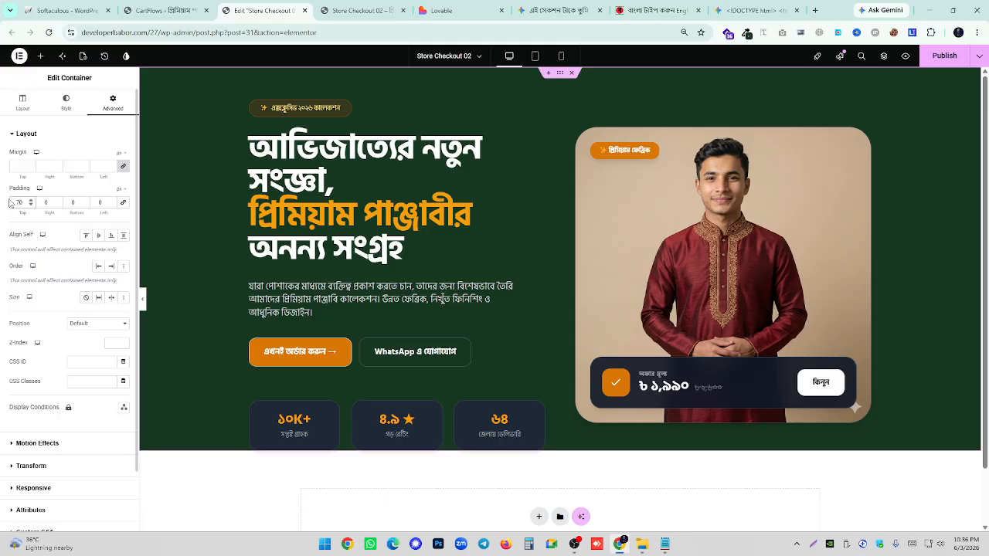
# - Set the hero container's bottom padding to 40 px, after trying 30 px
pyautogui.click(69, 204)
pyautogui.write('30')
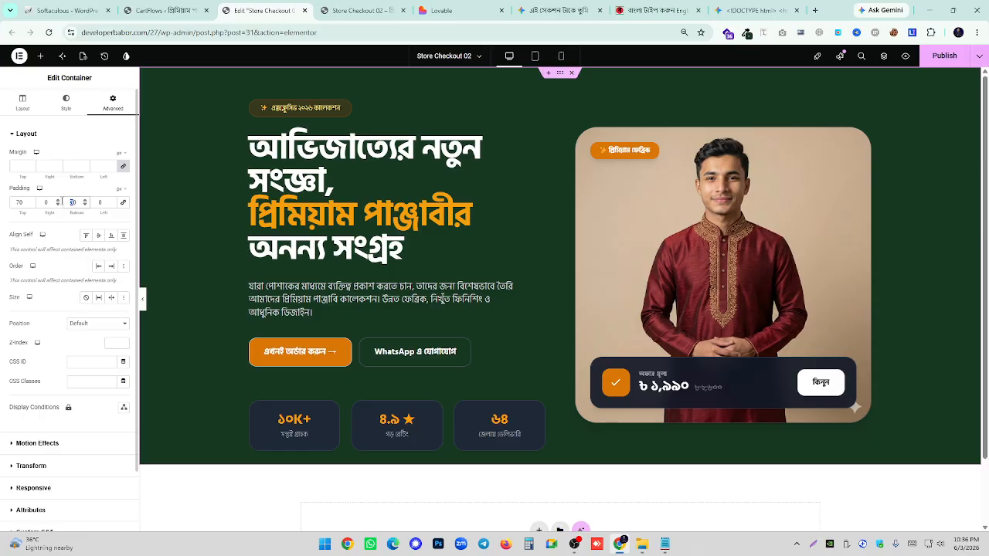
pyautogui.press('BackSpace')
pyautogui.press('BackSpace')
pyautogui.write('40')
# - View the hero section at full width in the editor and on the store checkout preview page
pyautogui.click(143, 296)
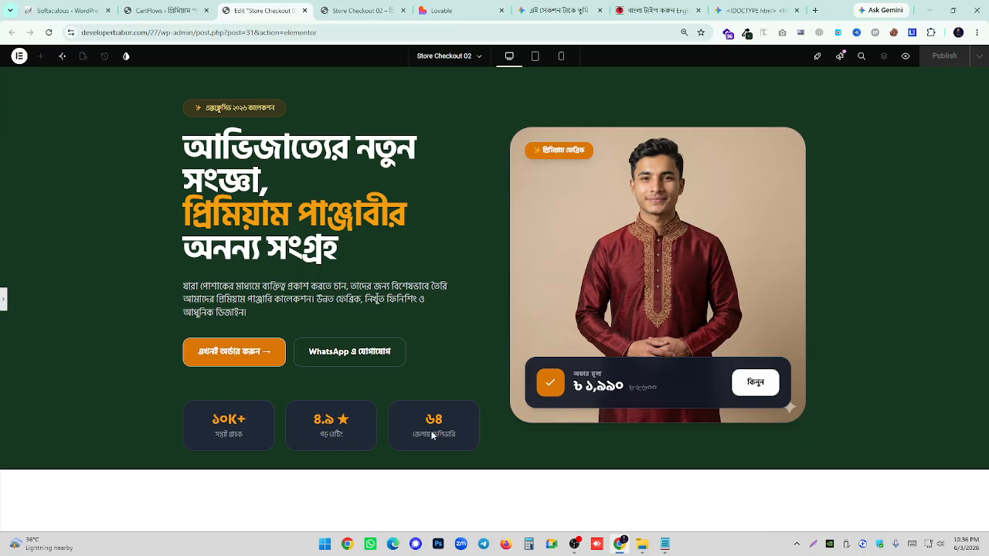
pyautogui.click(4, 298)
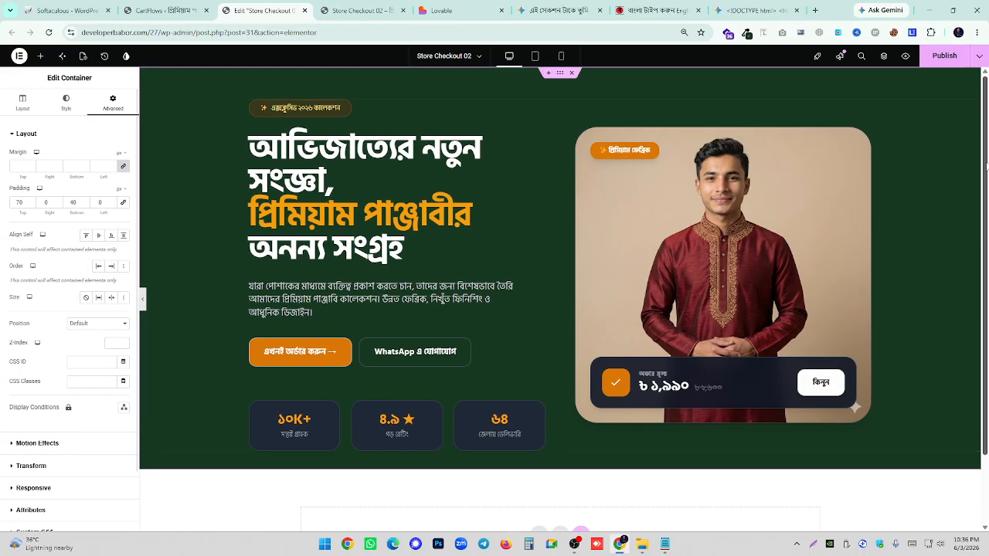
pyautogui.click(340, 8)
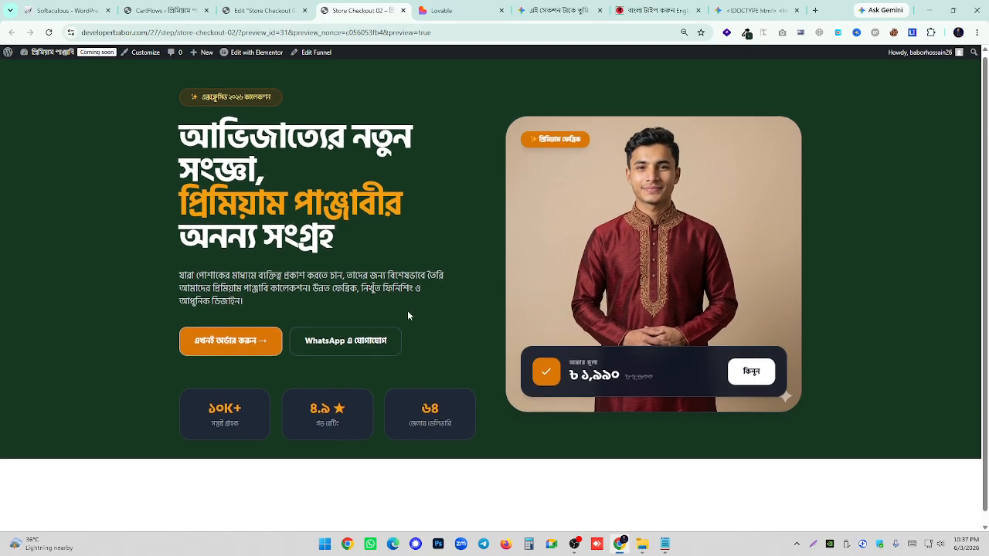
pyautogui.click(234, 7)
# - Switch to the Gemini chat with the Premium Feature Section and copy its entire code
pyautogui.click(456, 11)
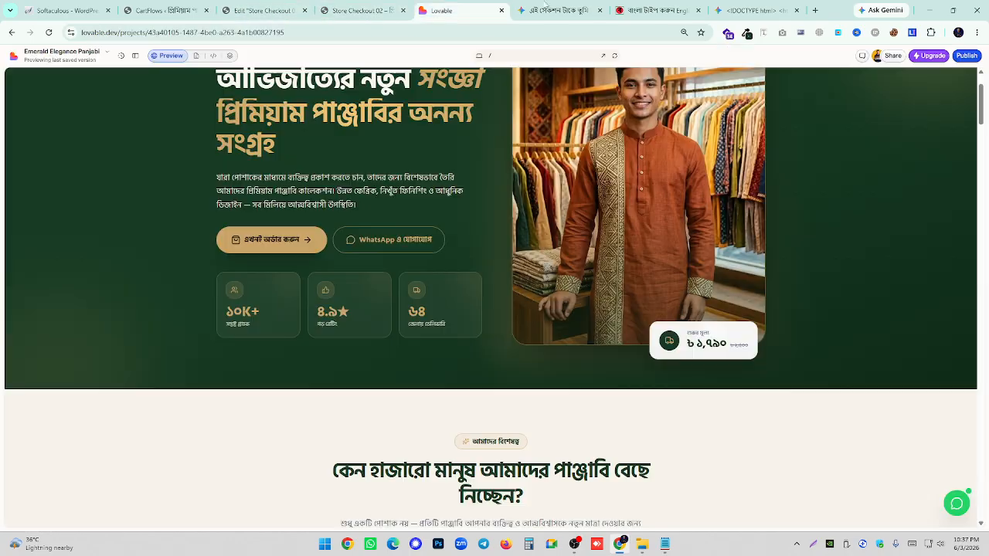
pyautogui.click(548, 10)
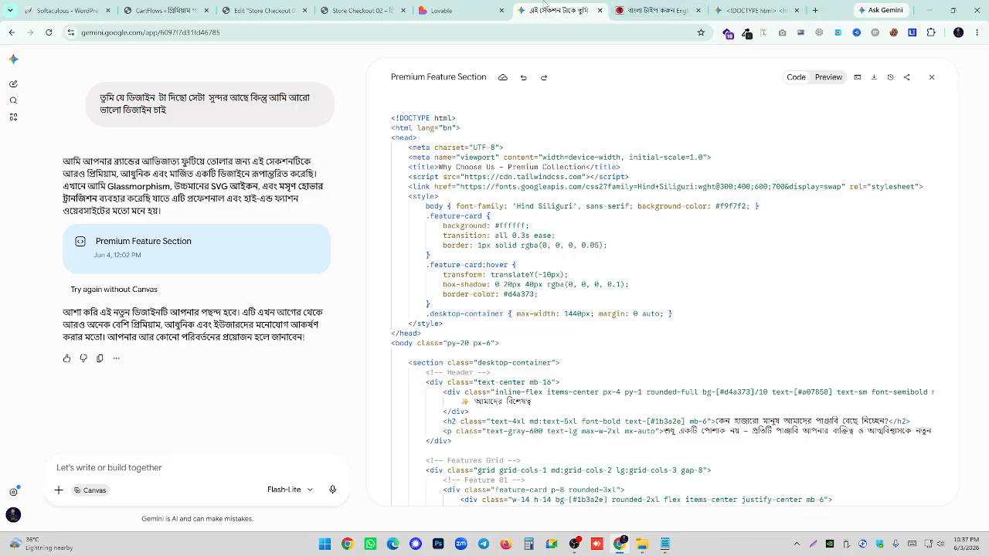
pyautogui.click(828, 77)
pyautogui.click(796, 77)
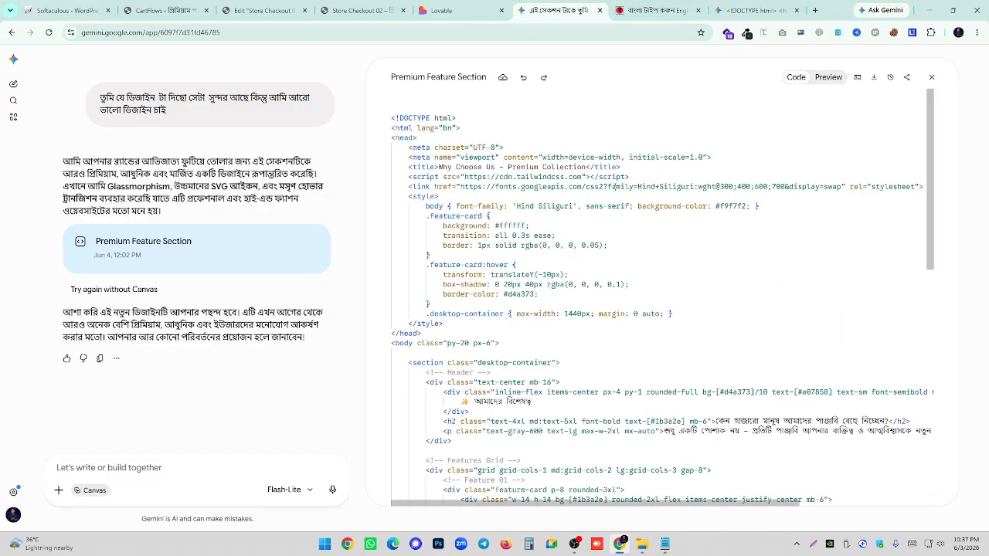
pyautogui.hotkey('ctrl', 'a')
pyautogui.hotkey('ctrl', 'c')
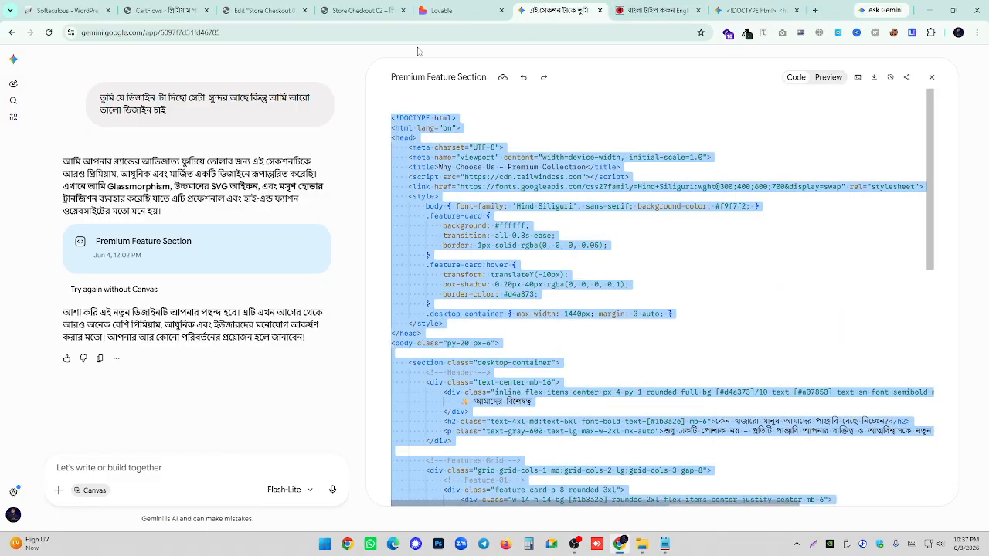
# - Return to the Elementor editor and duplicate the hero container
pyautogui.click(374, 8)
pyautogui.click(272, 8)
pyautogui.scroll(-2, 377, 210)
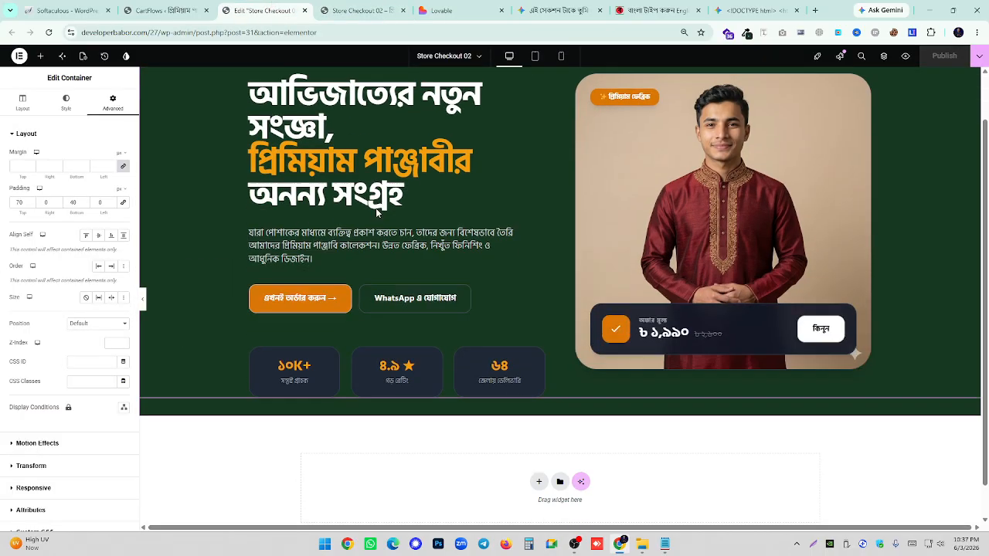
pyautogui.scroll(2, 545, 165)
pyautogui.rightClick(560, 75)
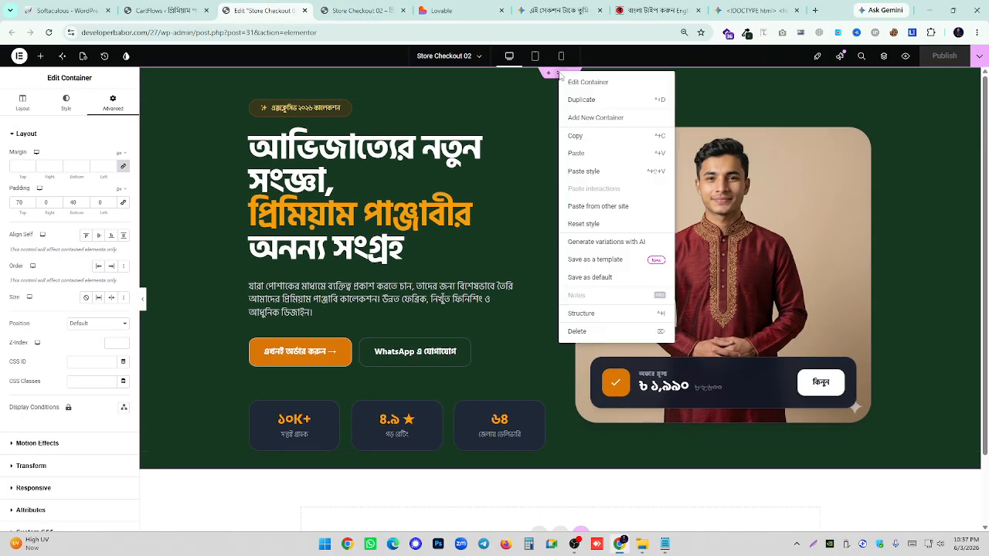
pyautogui.click(579, 101)
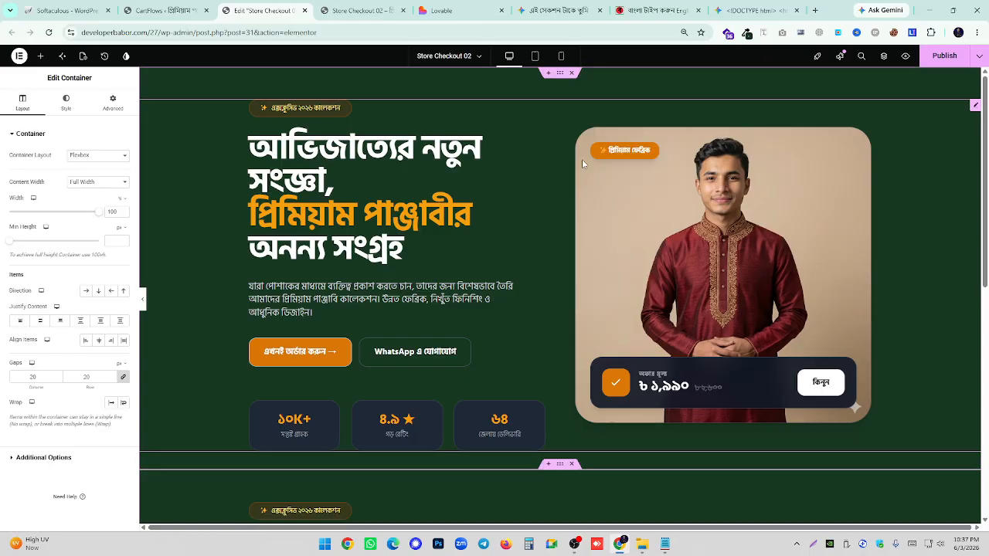
pyautogui.scroll(-5, 566, 320)
pyautogui.scroll(1, 804, 336)
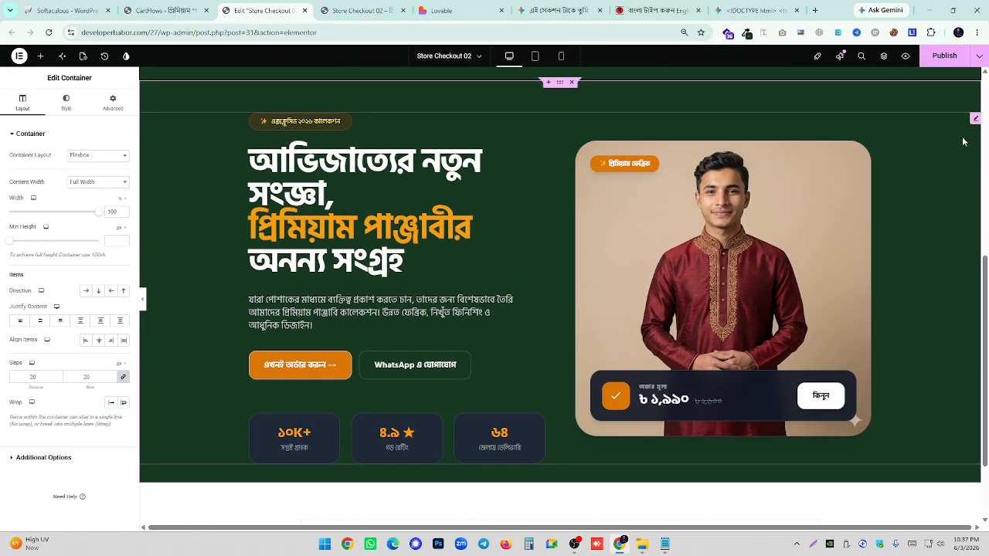
# - Try the copied feature section code in the duplicate's HTML widget, and delete the duplicate container
pyautogui.click(973, 122)
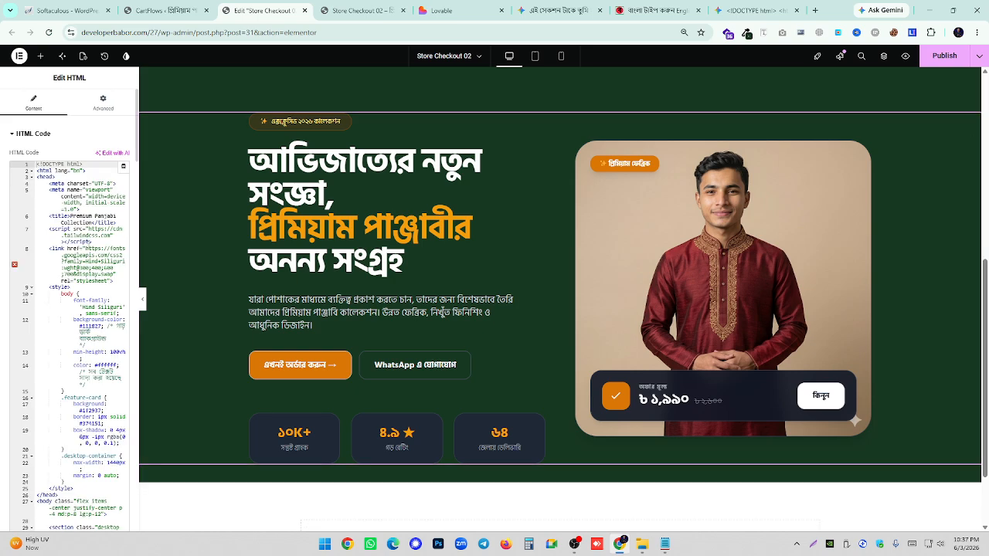
pyautogui.click(87, 242)
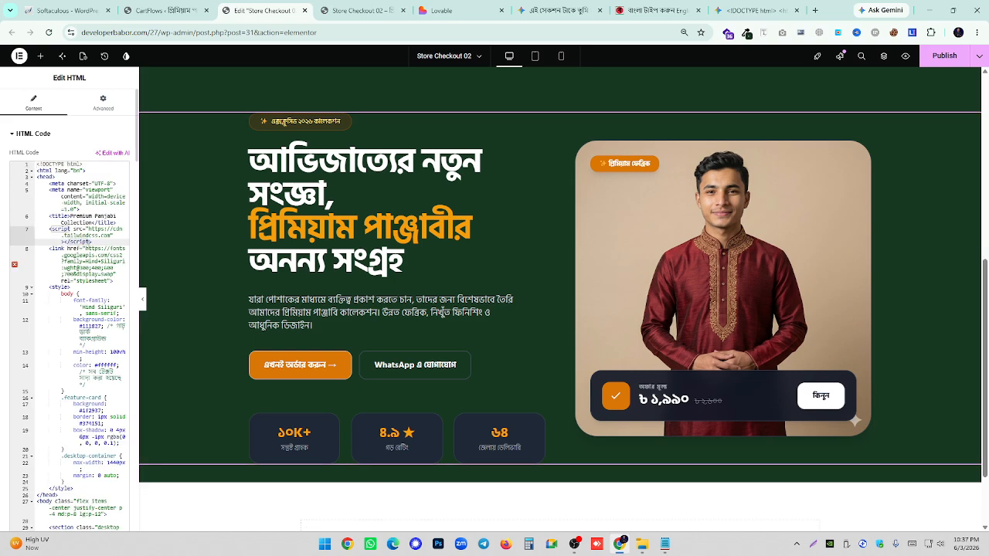
pyautogui.hotkey('ctrl', 'a')
pyautogui.hotkey('ctrl', 'v')
pyautogui.scroll(-1, 443, 413)
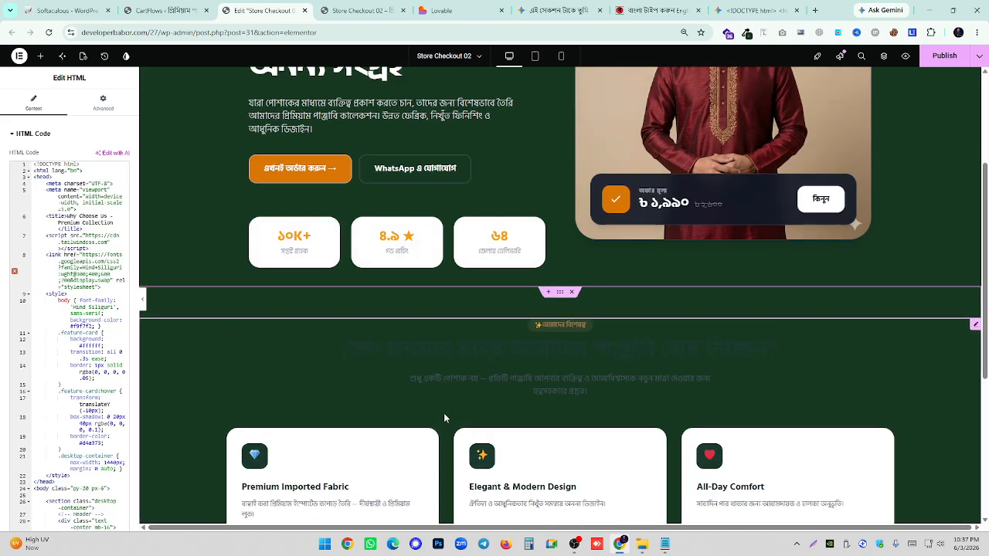
pyautogui.click(573, 292)
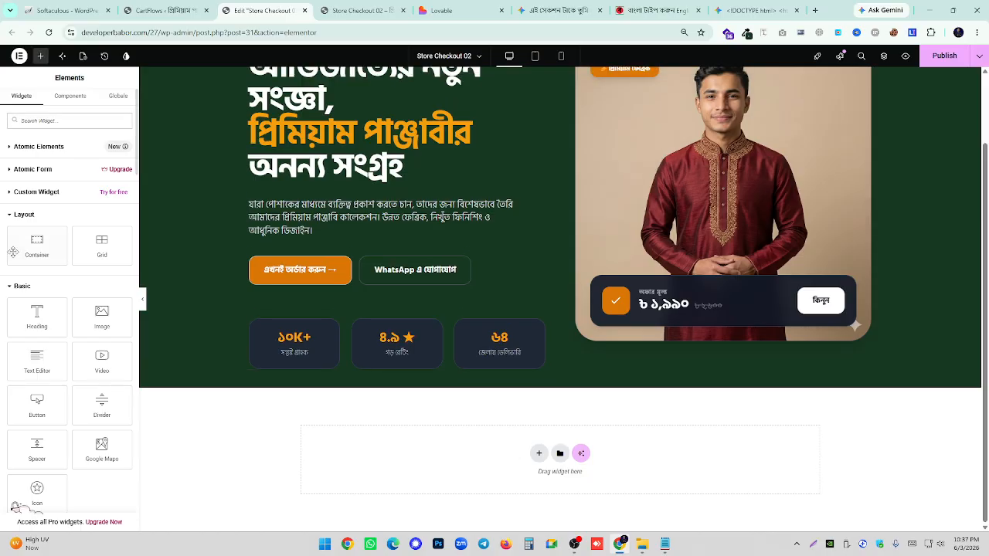
# - Add a new container below the hero with full-width content and 0 px padding on all sides
pyautogui.moveTo(37, 249); pyautogui.dragTo(370, 460)
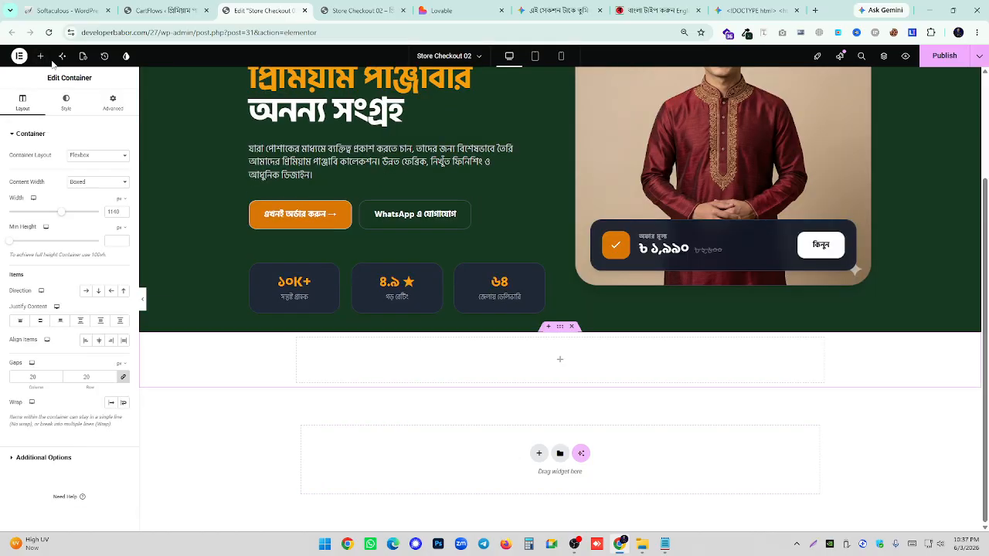
pyautogui.click(105, 189)
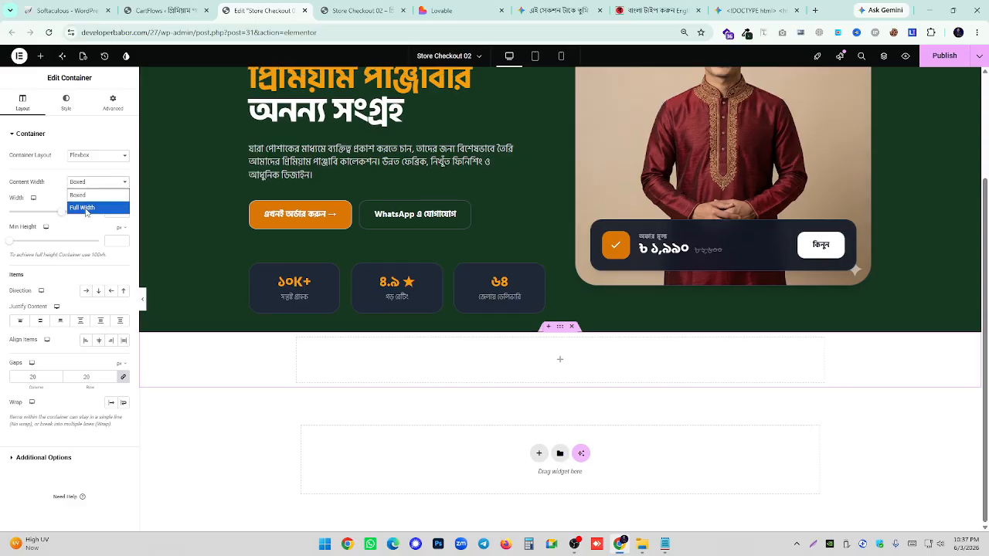
pyautogui.click(85, 206)
pyautogui.click(113, 101)
pyautogui.click(119, 205)
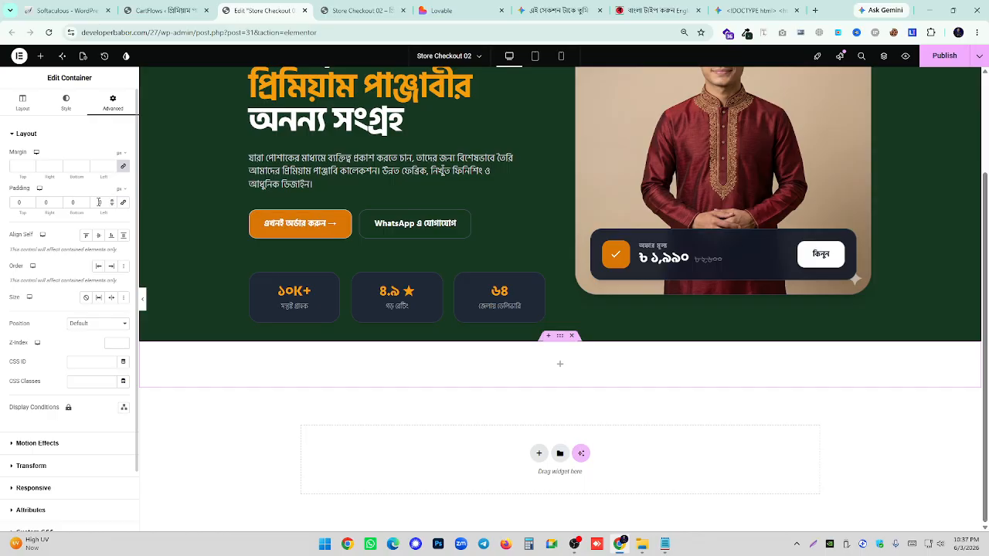
# - Add an HTML widget to the new container and paste the copied Premium Feature Section code into it
pyautogui.click(40, 56)
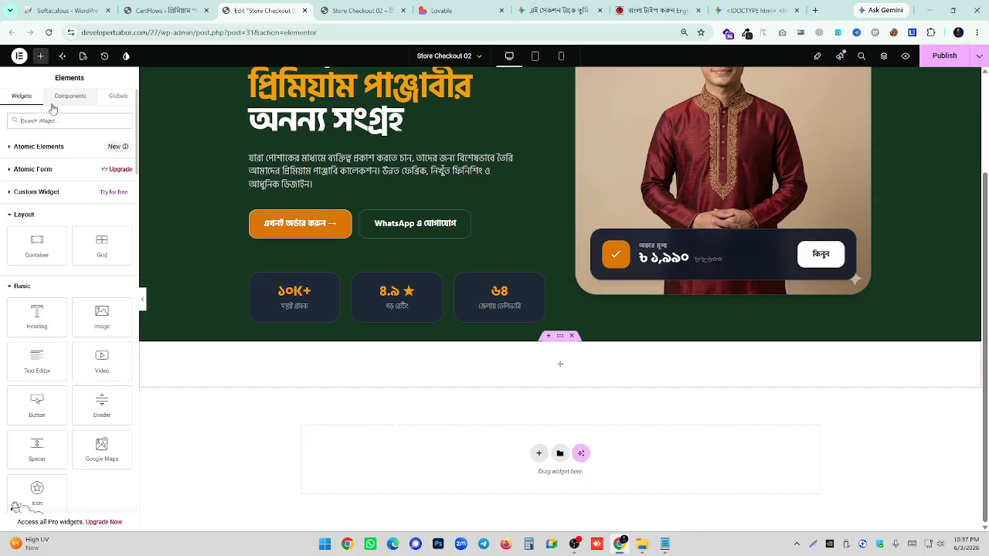
pyautogui.write('html')
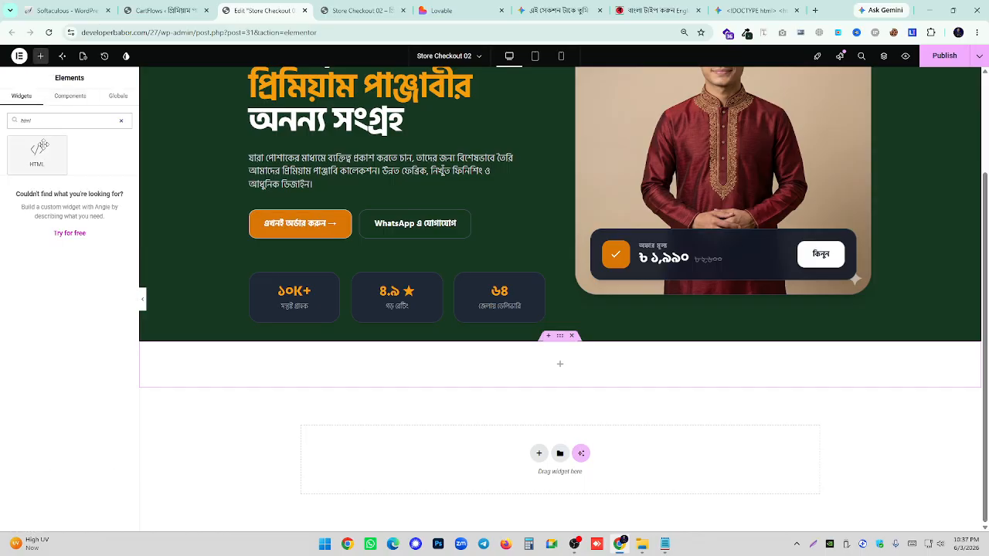
pyautogui.moveTo(37, 155); pyautogui.dragTo(392, 358)
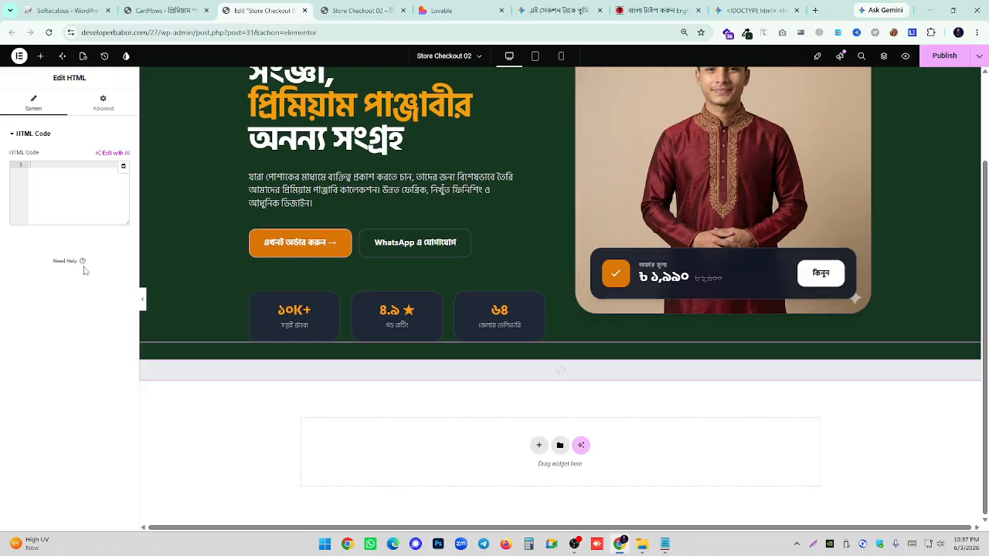
pyautogui.rightClick(44, 164)
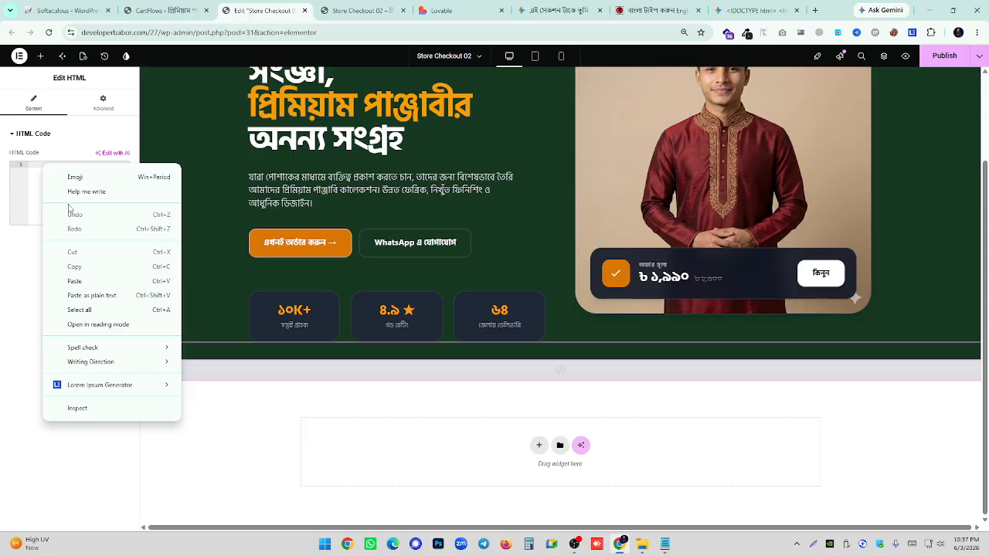
pyautogui.click(85, 280)
pyautogui.scroll(-3, 574, 371)
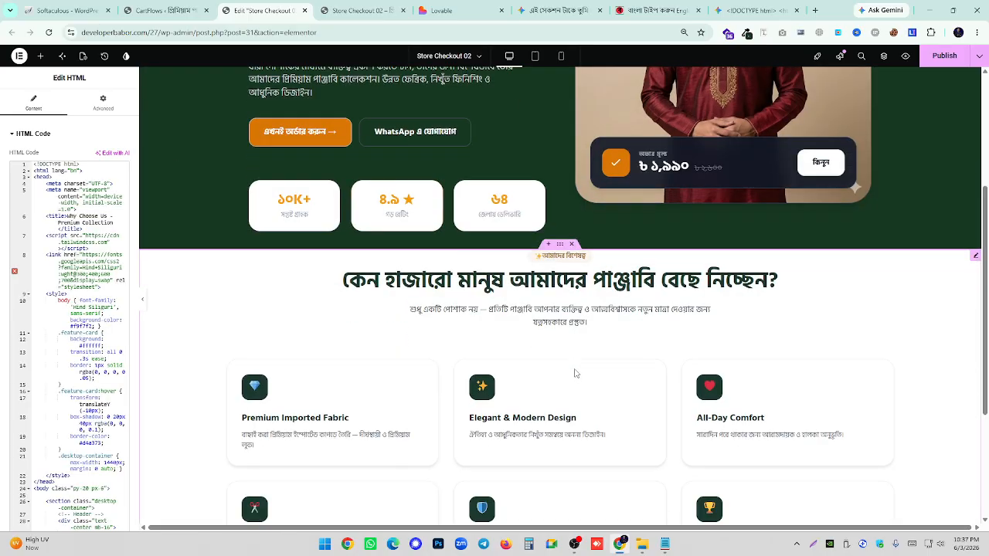
# - Set the feature section container's top padding to 80 px and view the page at full width
pyautogui.scroll(4, 574, 366)
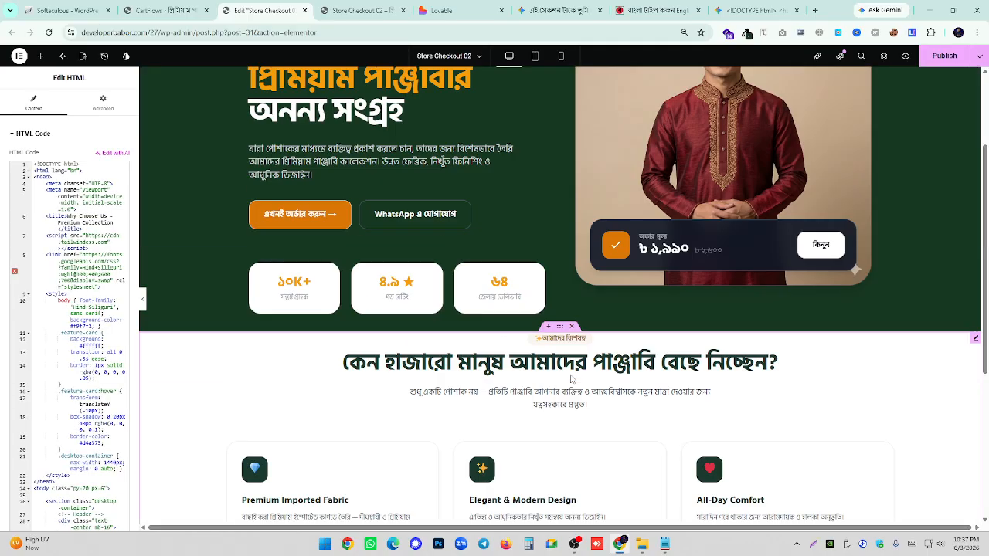
pyautogui.scroll(-3, 569, 394)
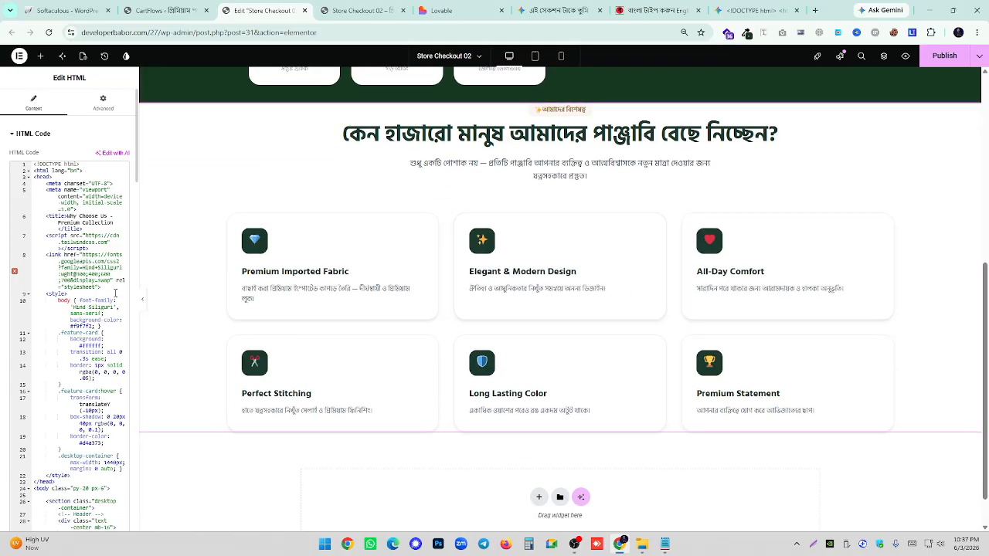
pyautogui.scroll(3, 567, 324)
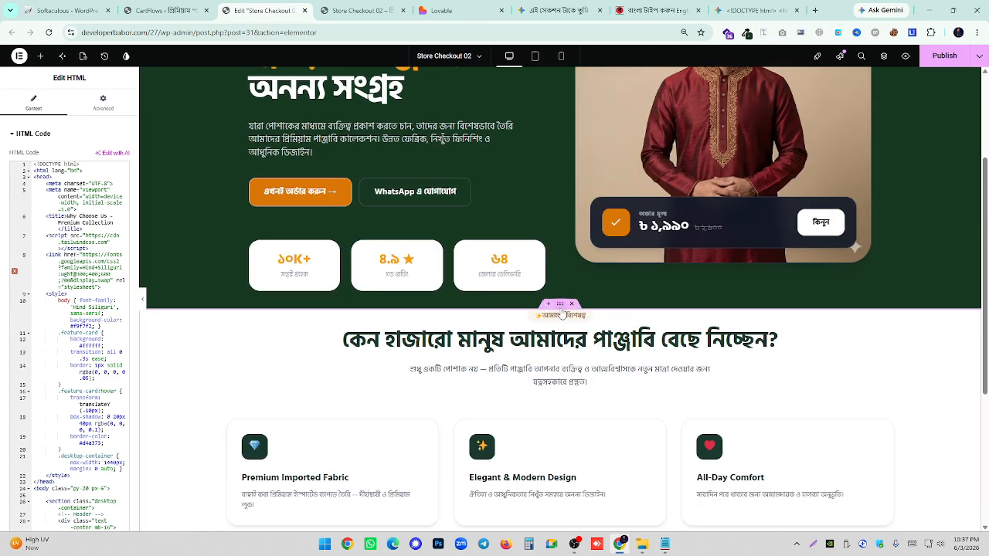
pyautogui.click(560, 303)
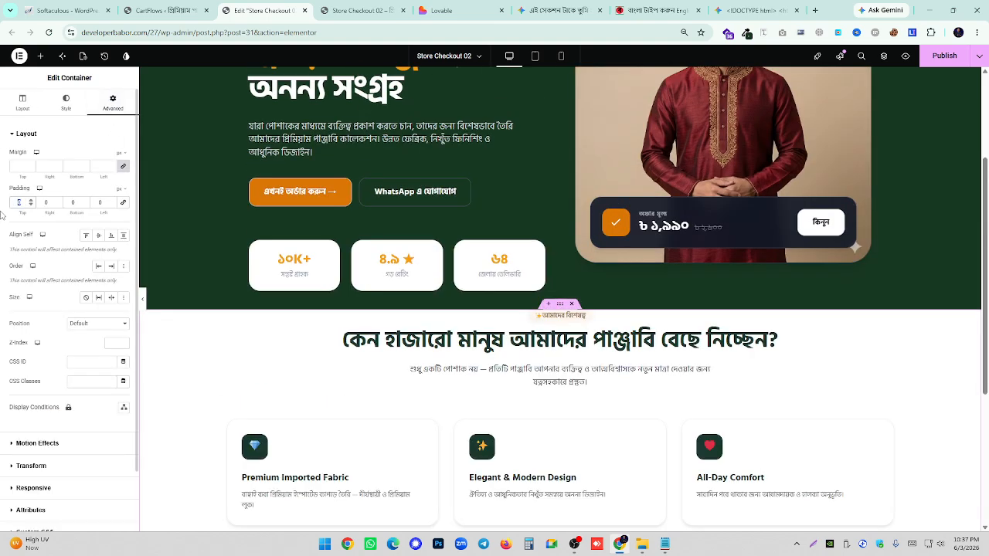
pyautogui.write('80')
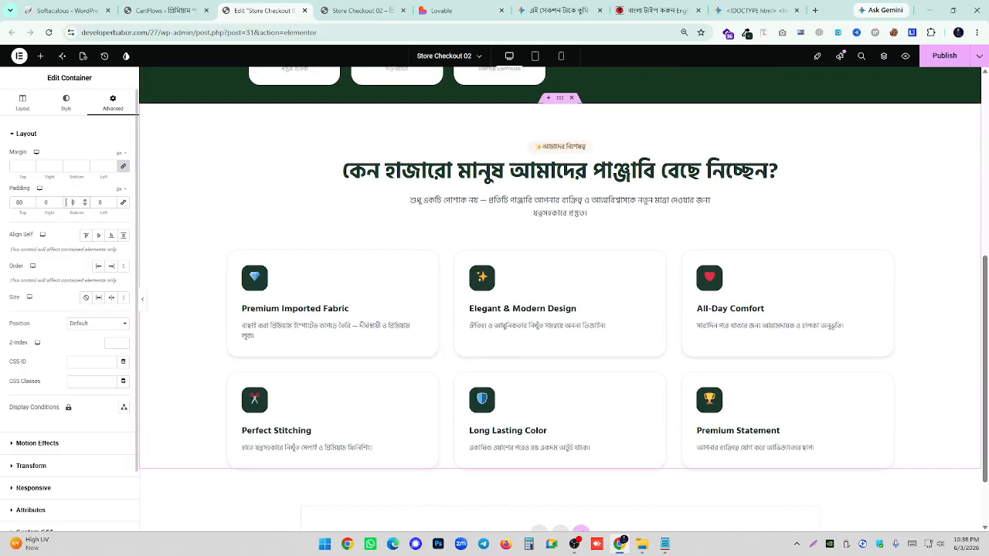
pyautogui.click(142, 299)
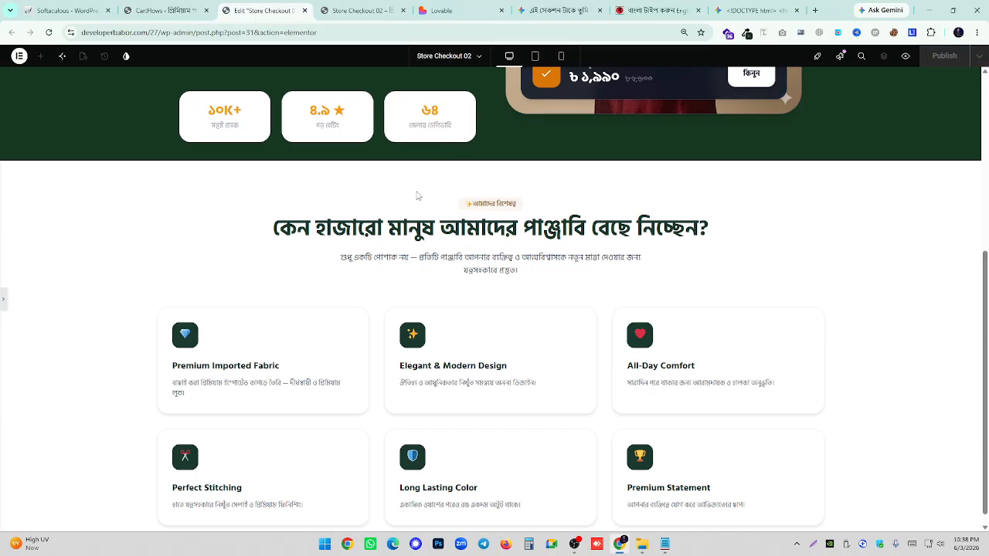
pyautogui.scroll(2, 417, 196)
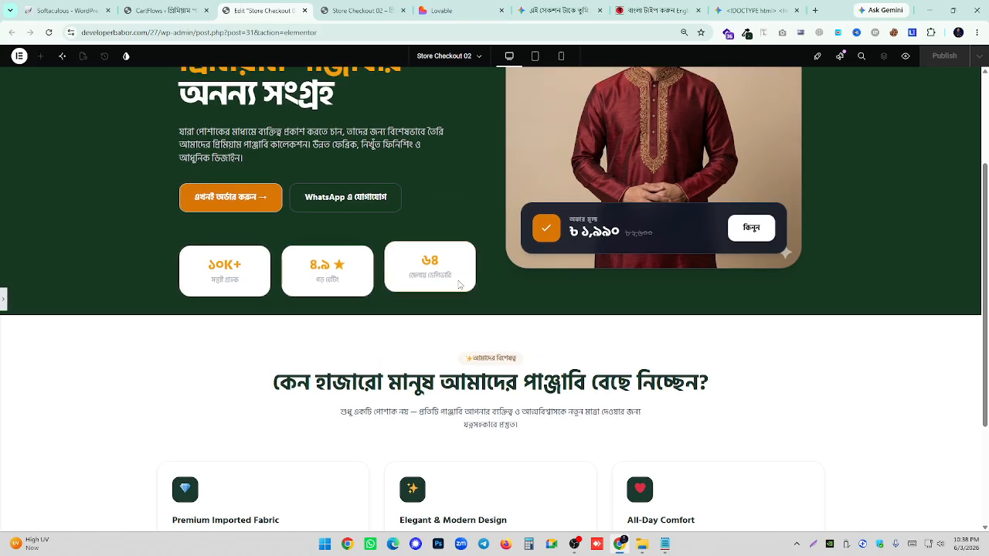
# - Publish the page with the new feature section below the hero
pyautogui.scroll(-3, 460, 285)
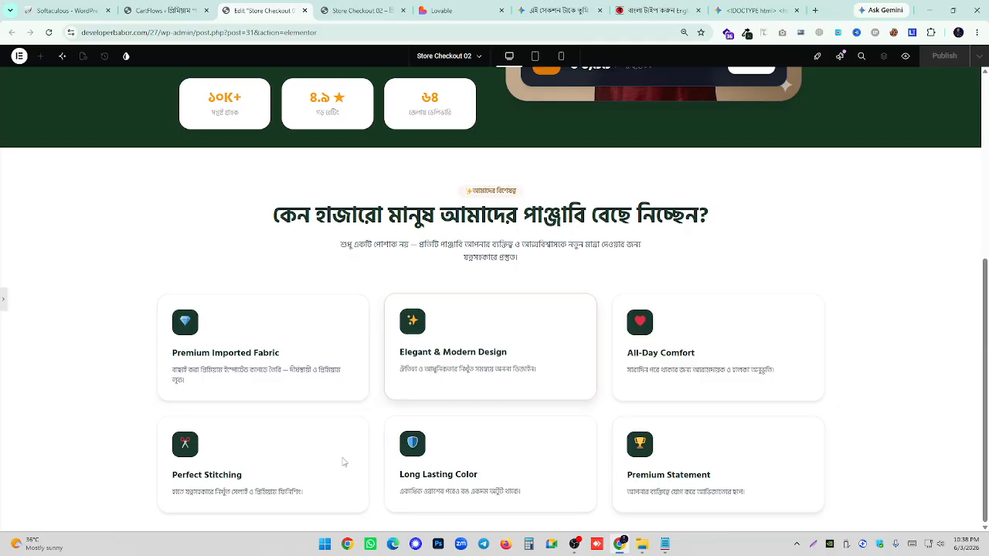
pyautogui.click(3, 299)
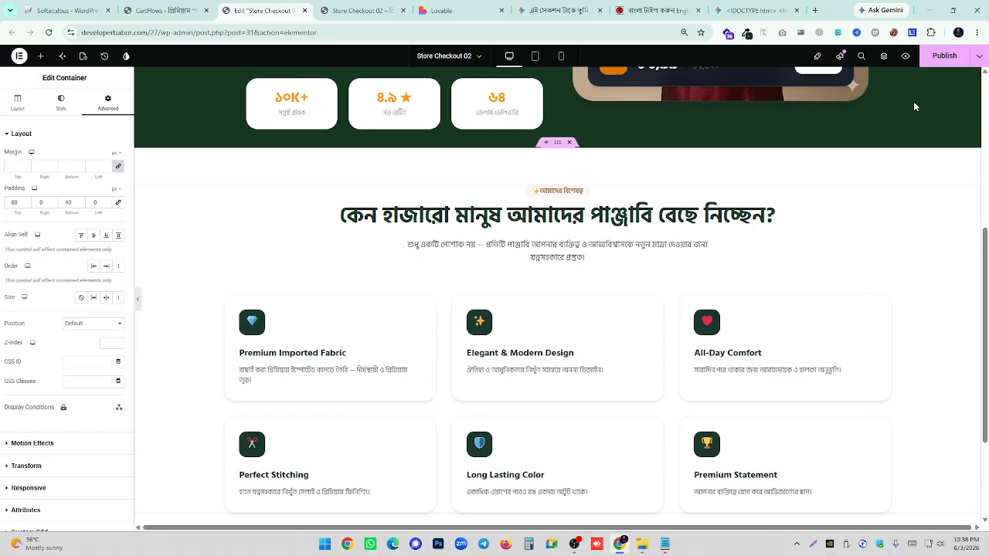
pyautogui.click(943, 55)
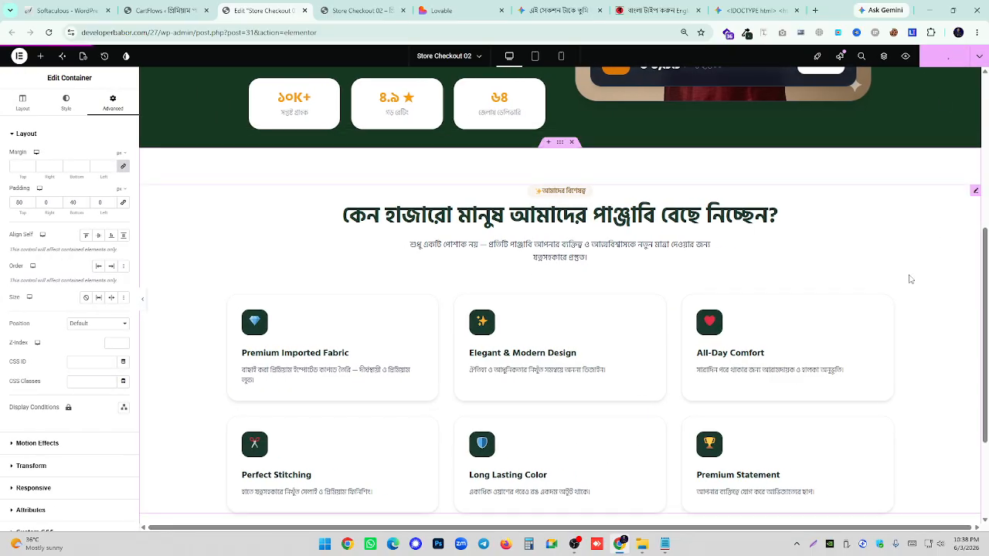
pyautogui.scroll(-3, 903, 276)
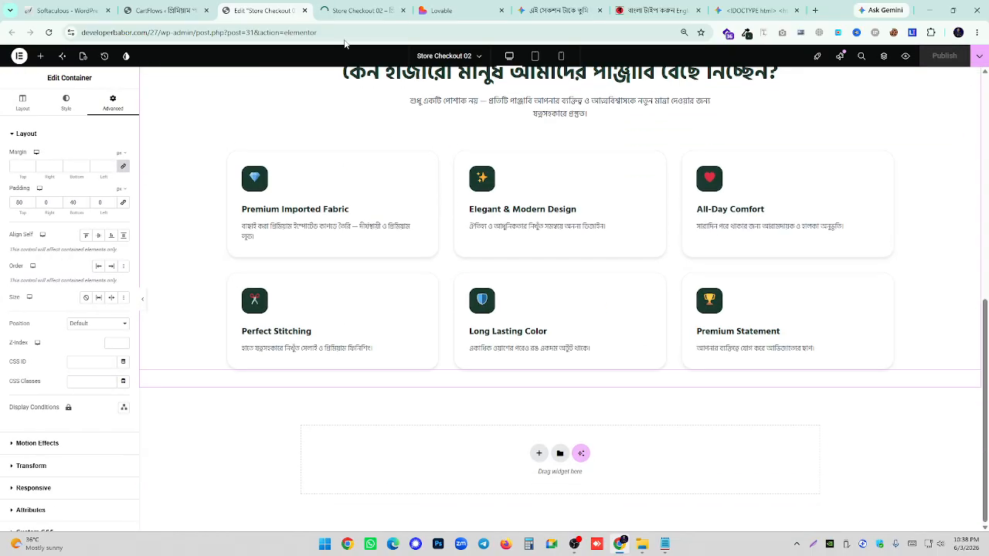
# - Check the hero and feature sections on the published page's preview
pyautogui.hotkey('ctrl', 'Tab')
pyautogui.scroll(-4, 421, 261)
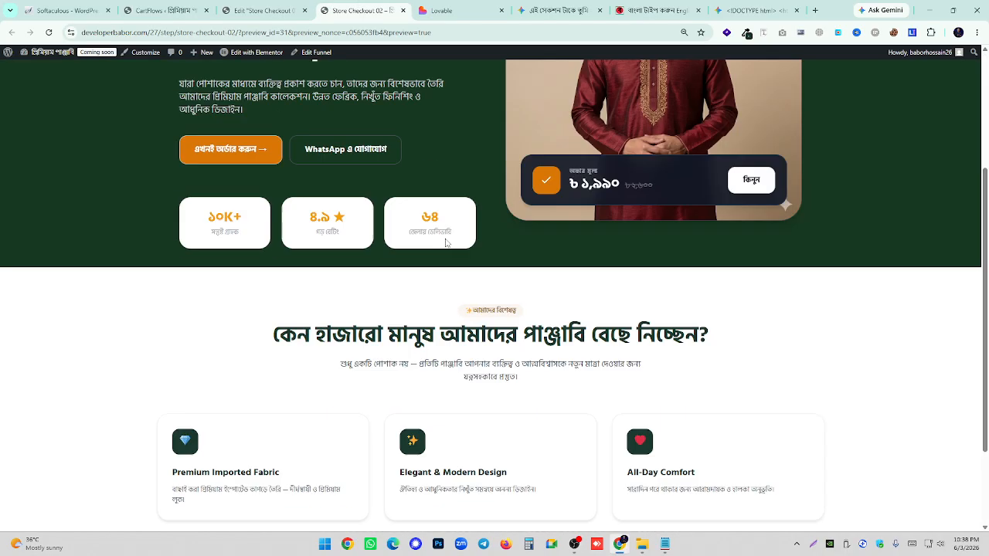
pyautogui.moveTo(566, 217); pyautogui.dragTo(332, 224)
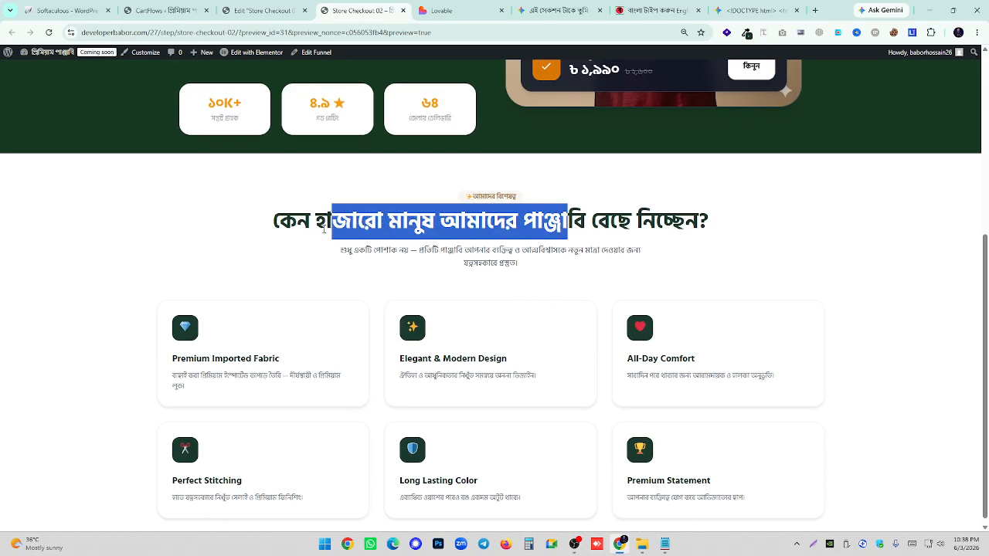
pyautogui.click(344, 245)
pyautogui.scroll(-1, 673, 375)
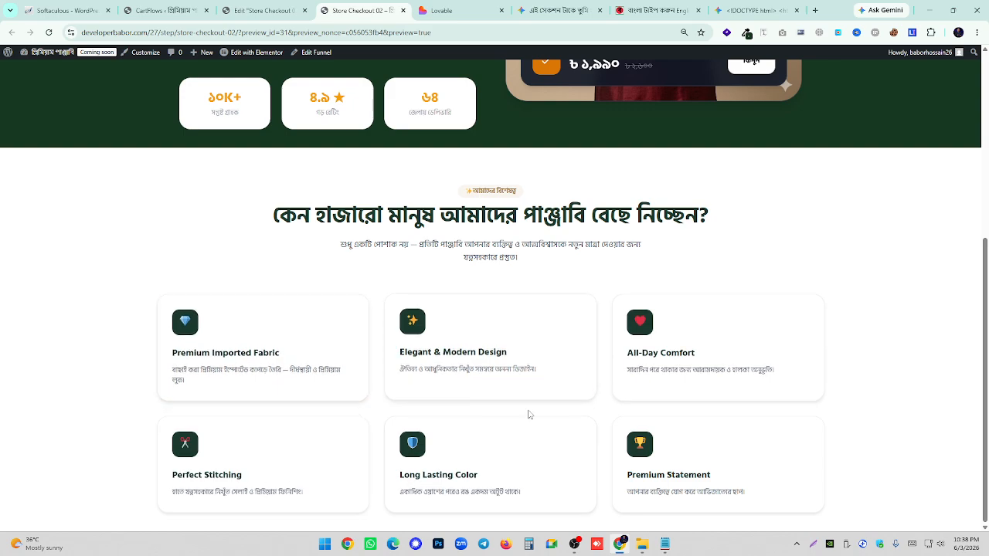
pyautogui.scroll(5, 562, 328)
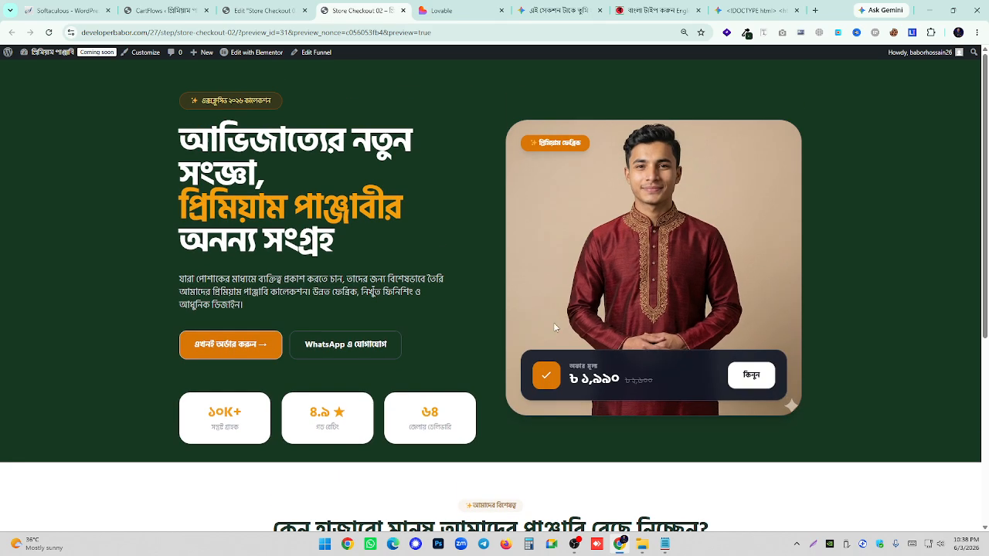
# - Switch to the Lovable design, find the Panjabi gallery section and set the browser zoom to 80%
pyautogui.click(242, 7)
pyautogui.click(440, 11)
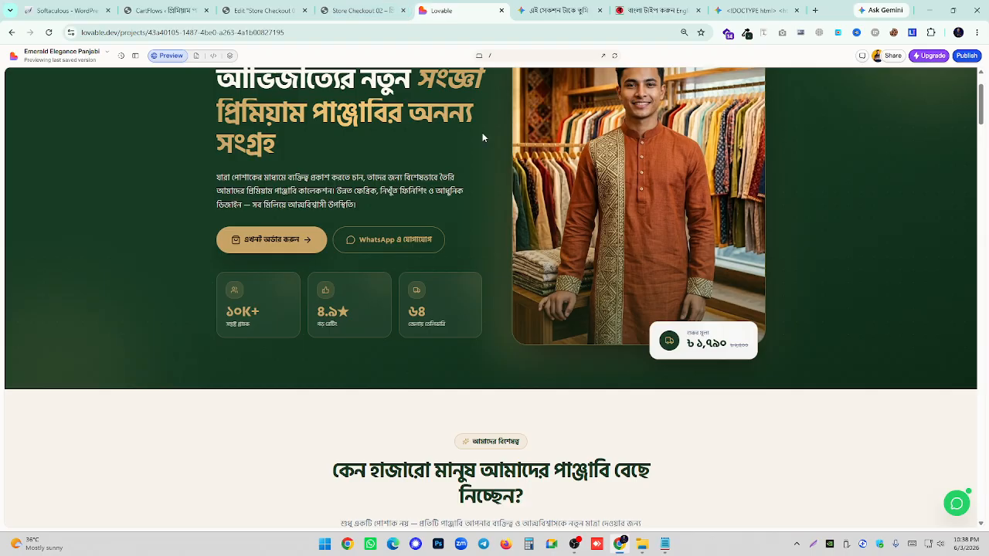
pyautogui.scroll(-8, 513, 265)
pyautogui.scroll(-2, 540, 267)
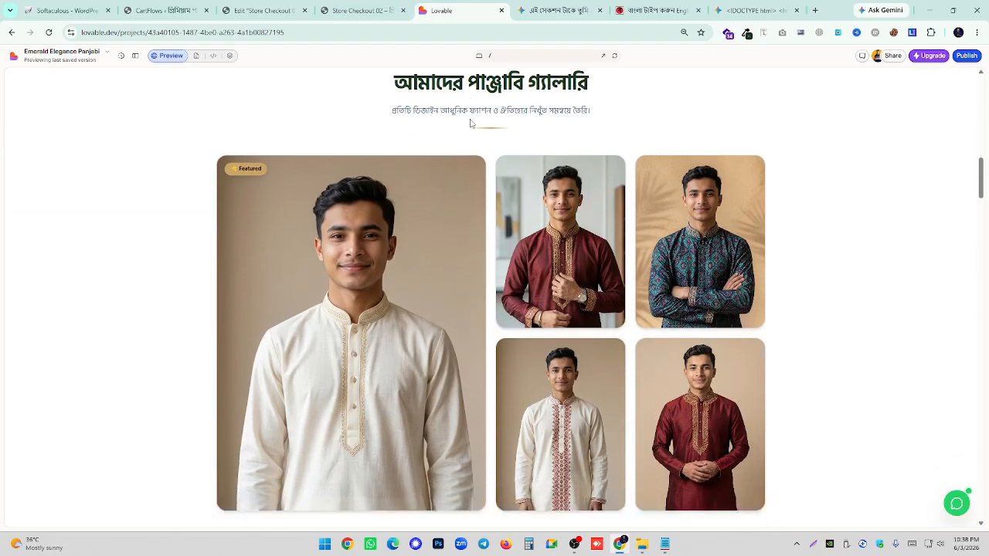
pyautogui.scroll(1, 570, 270)
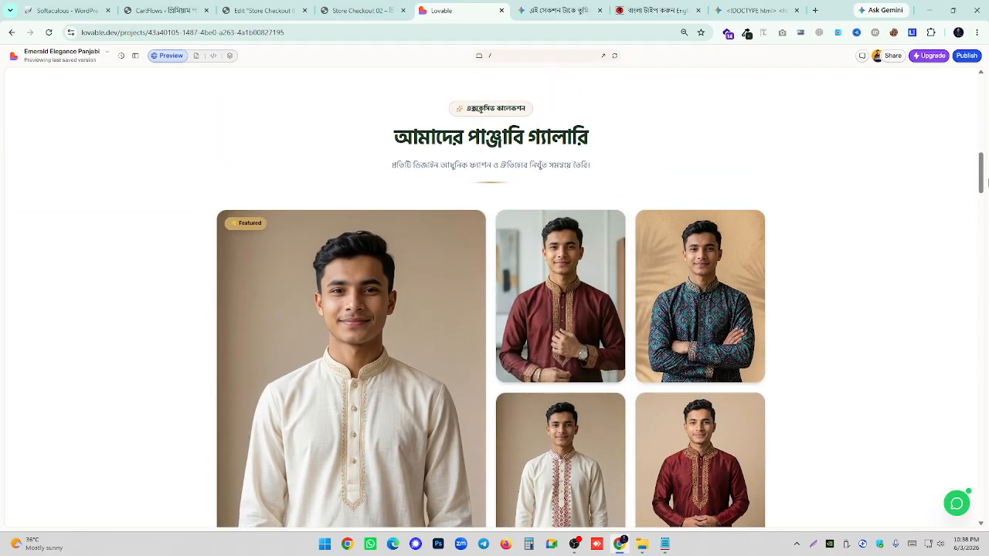
pyautogui.moveTo(982, 176); pyautogui.dragTo(983, 180)
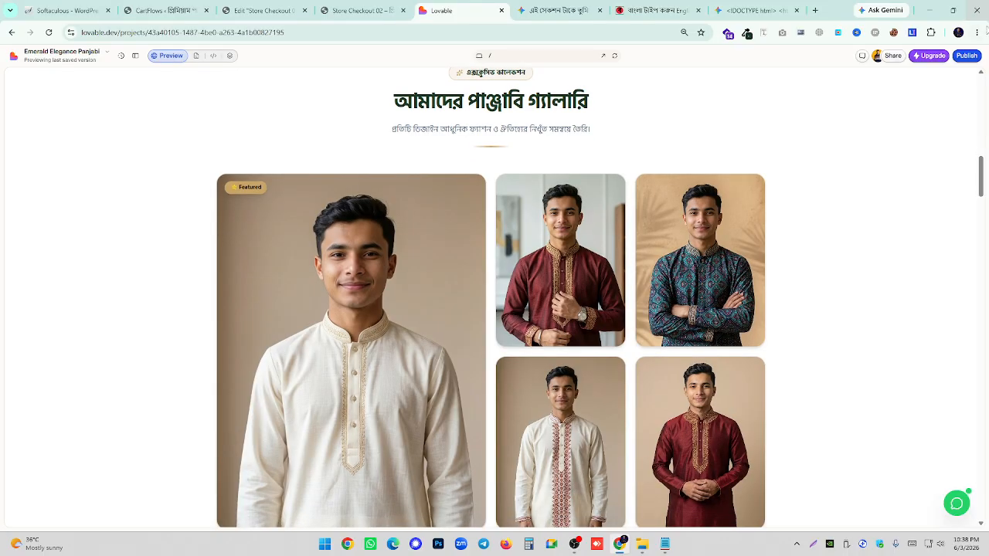
pyautogui.click(977, 32)
pyautogui.click(907, 262)
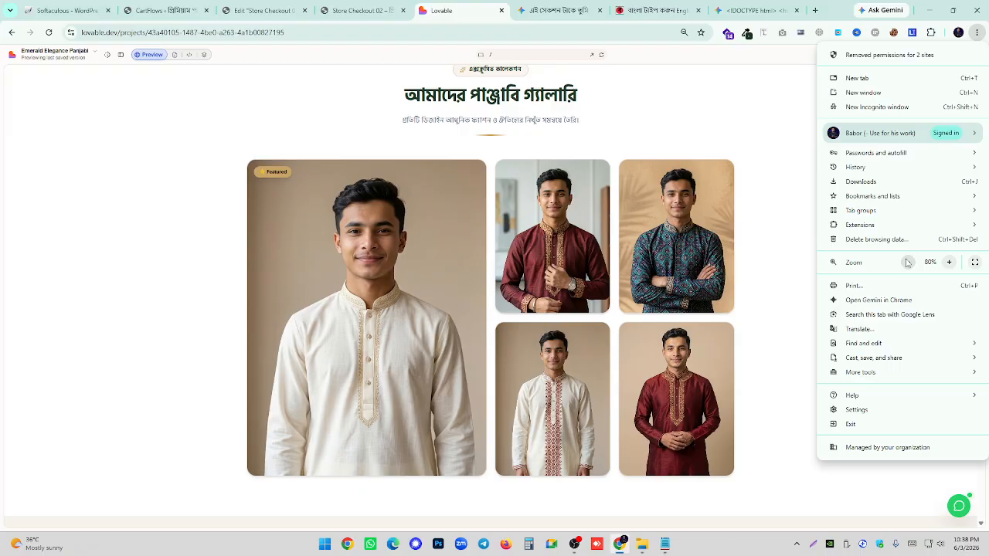
pyautogui.click(758, 163)
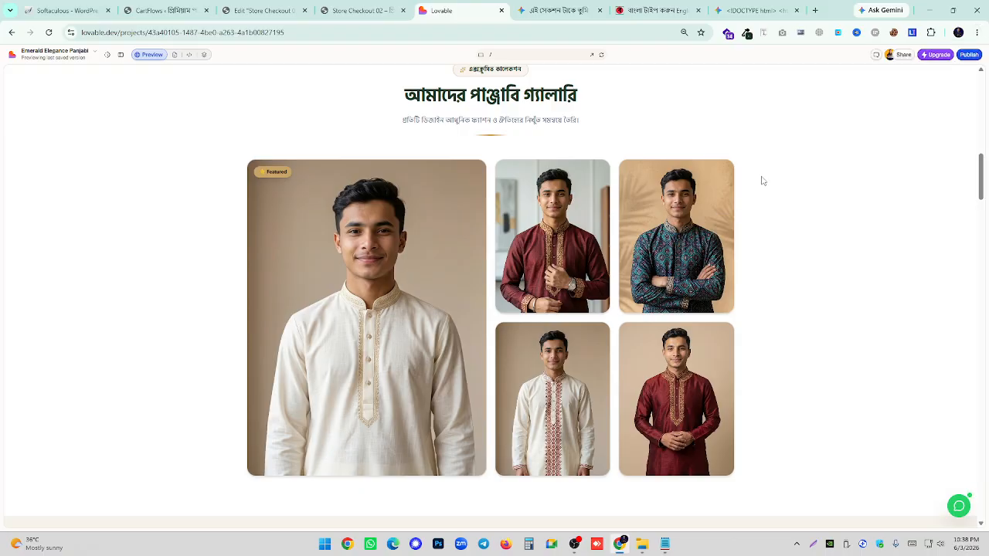
# - Capture the whole gallery section, heading and five photos included, as a screenshot and copy it to the clipboard
pyautogui.scroll(1, 762, 176)
pyautogui.moveTo(983, 174); pyautogui.dragTo(984, 179)
pyautogui.click(812, 546)
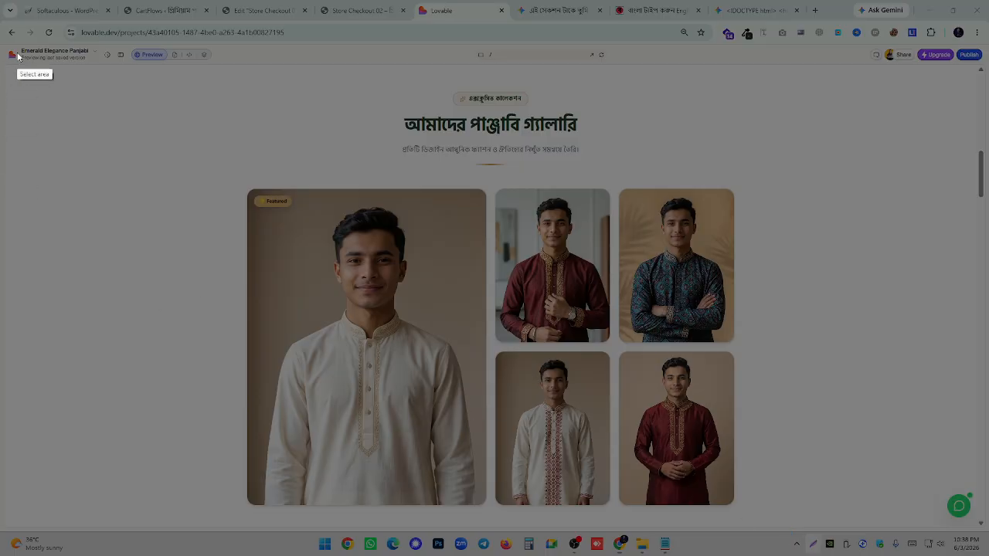
pyautogui.moveTo(99, 65); pyautogui.dragTo(890, 525)
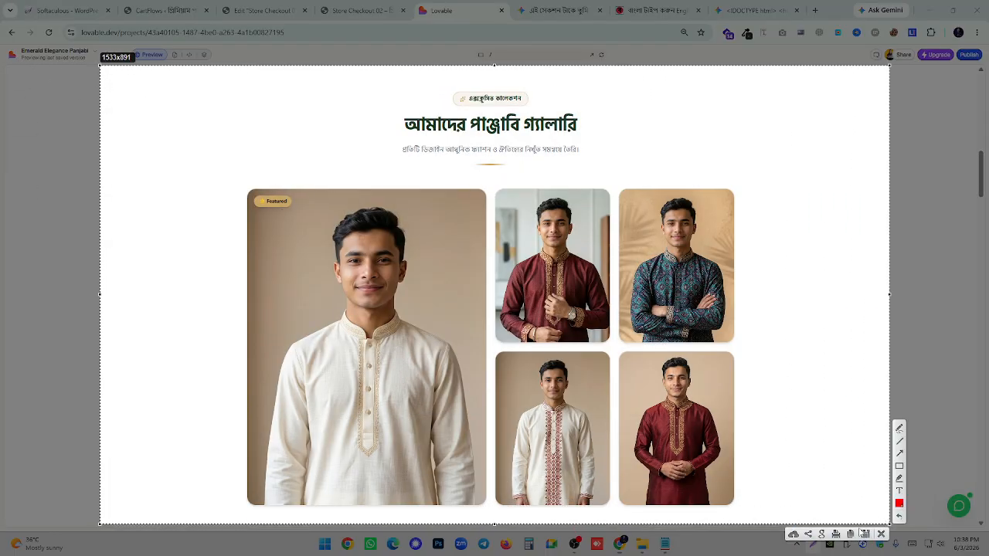
pyautogui.click(851, 533)
# - Switch to the Gemini chat, show the Premium Feature Section preview and attach the gallery screenshot to a new message
pyautogui.click(553, 11)
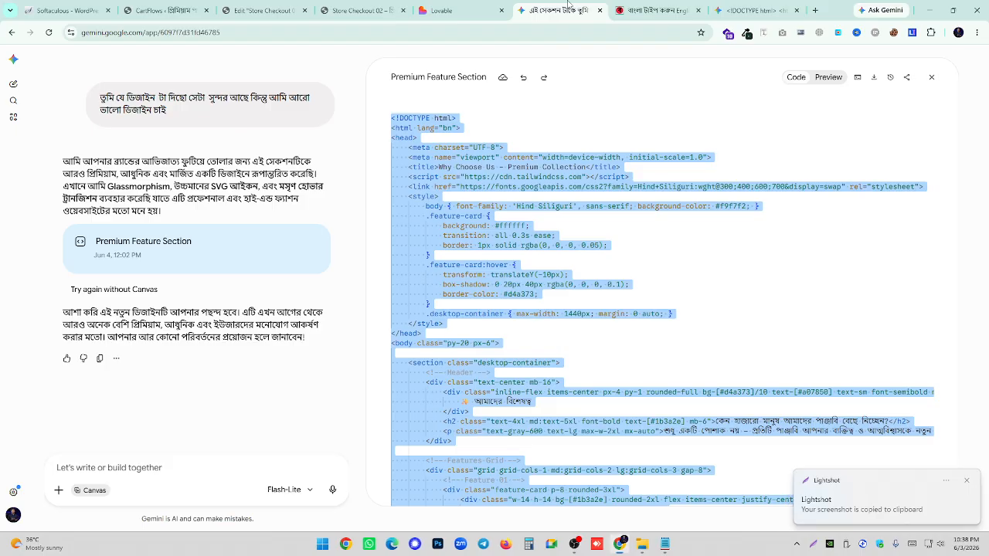
pyautogui.click(828, 78)
pyautogui.click(966, 483)
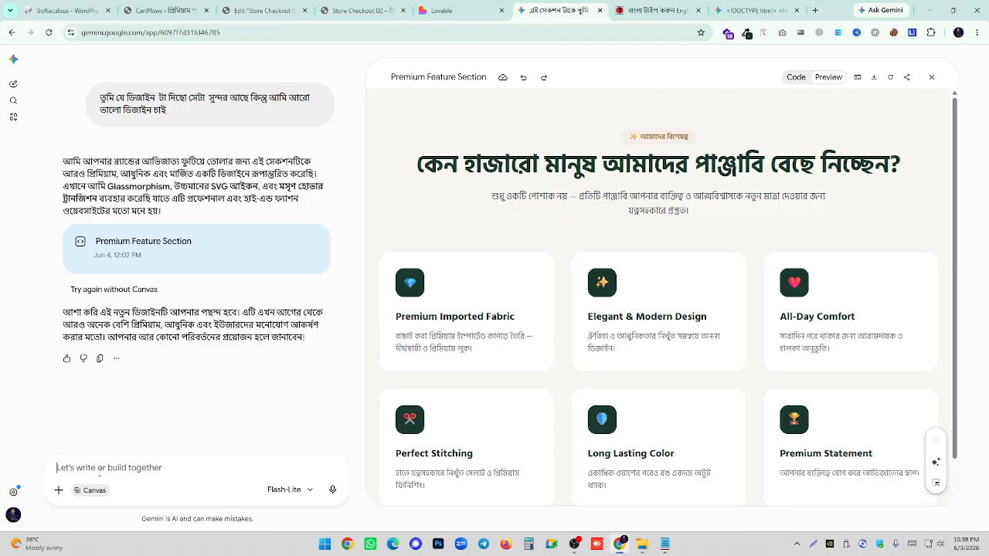
pyautogui.hotkey('ctrl', 'v')
# - Copy the earlier Bengali prompt asking for an identical, better-designed section at Width 1440 and paste it into the new message
pyautogui.scroll(5, 170, 231)
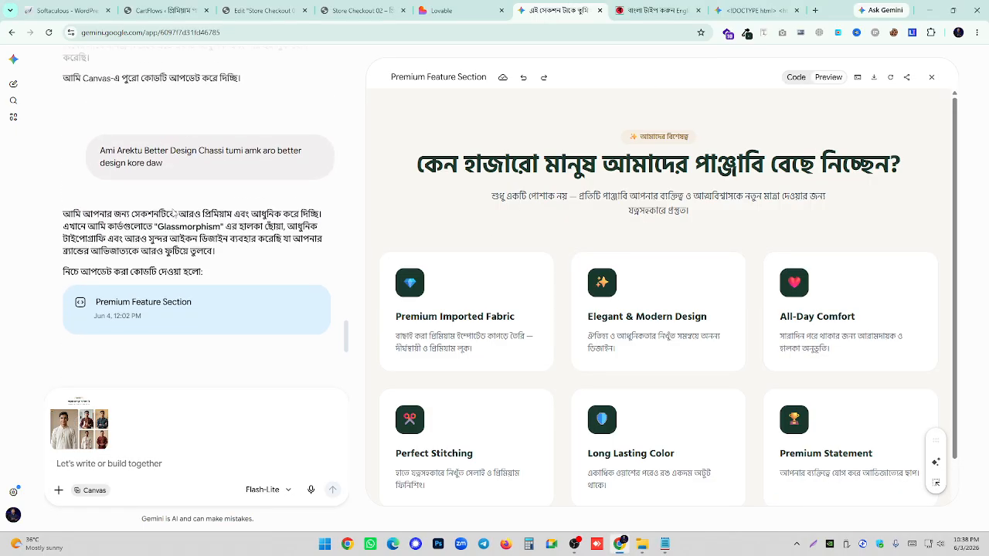
pyautogui.scroll(5, 172, 214)
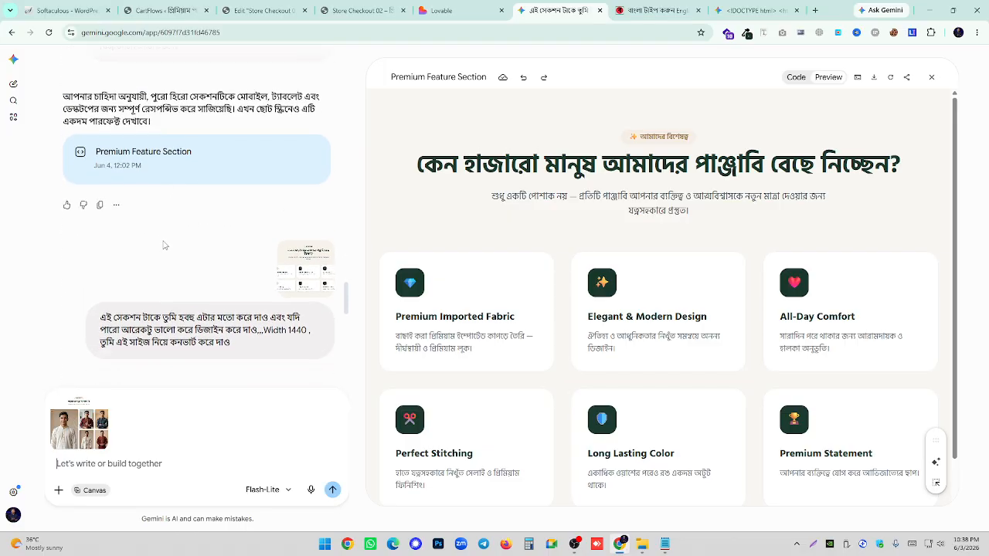
pyautogui.moveTo(101, 290); pyautogui.dragTo(230, 319)
pyautogui.rightClick(196, 313)
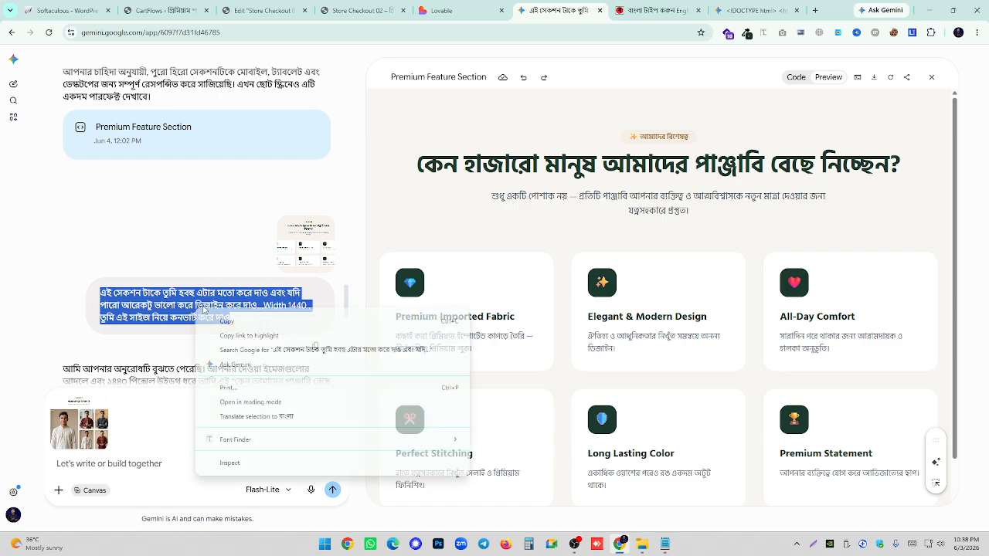
pyautogui.click(235, 322)
pyautogui.click(122, 461)
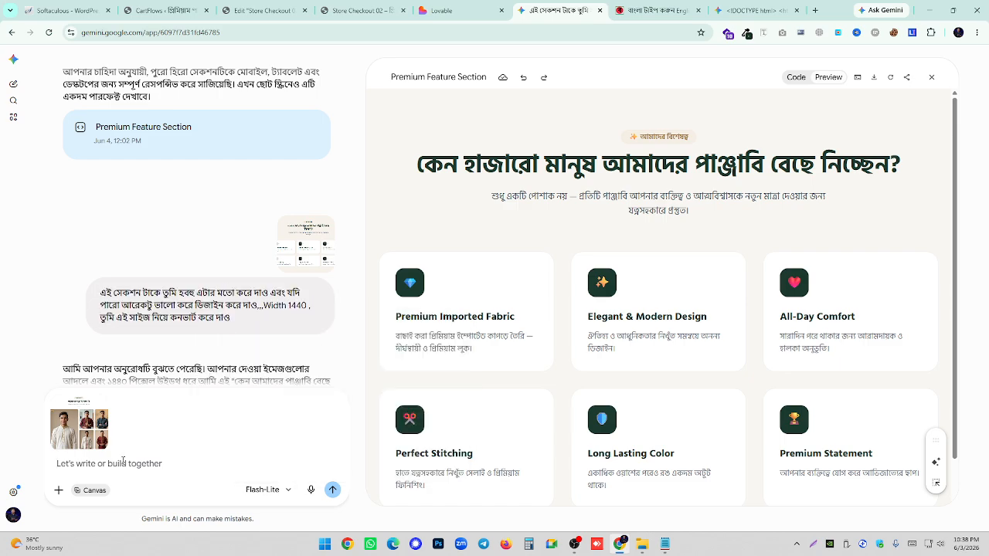
pyautogui.hotkey('ctrl', 'v')
# - Switch to Notepad and paste the copied Bengali prompt on new lines above the contact details in New Text Document.txt
pyautogui.click(665, 543)
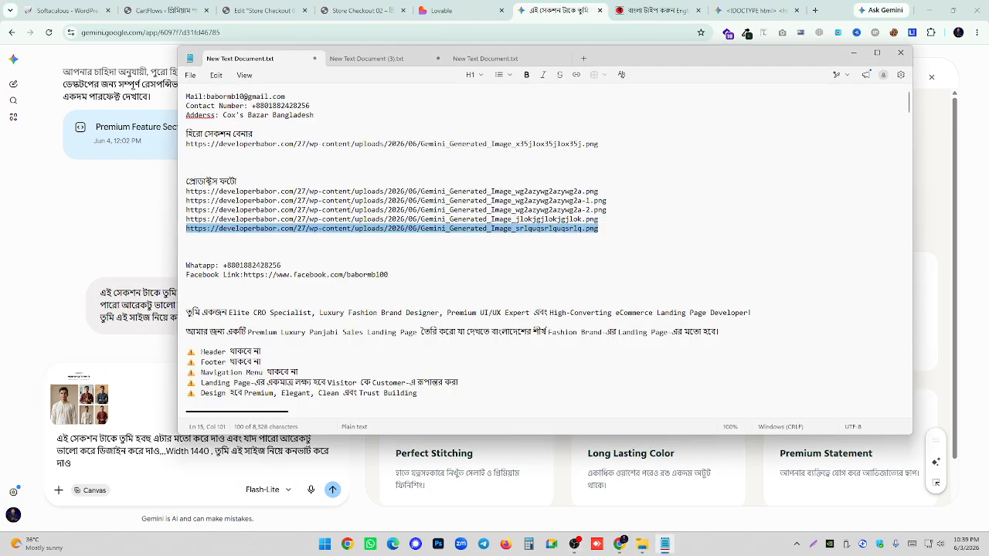
pyautogui.click(187, 94)
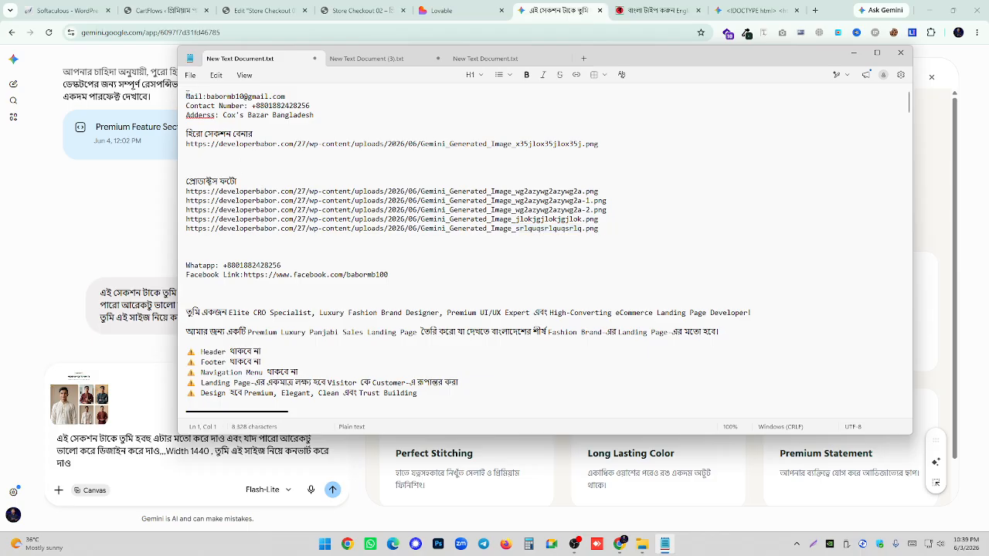
pyautogui.press('Return')
pyautogui.press('Return')
pyautogui.press('Return')
pyautogui.press('Return')
pyautogui.rightClick(189, 89)
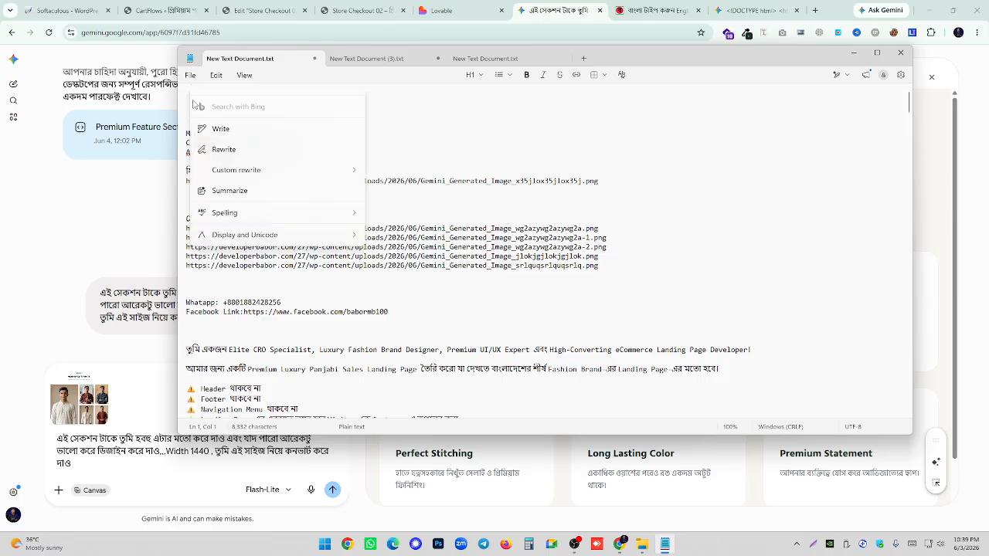
pyautogui.click(282, 105)
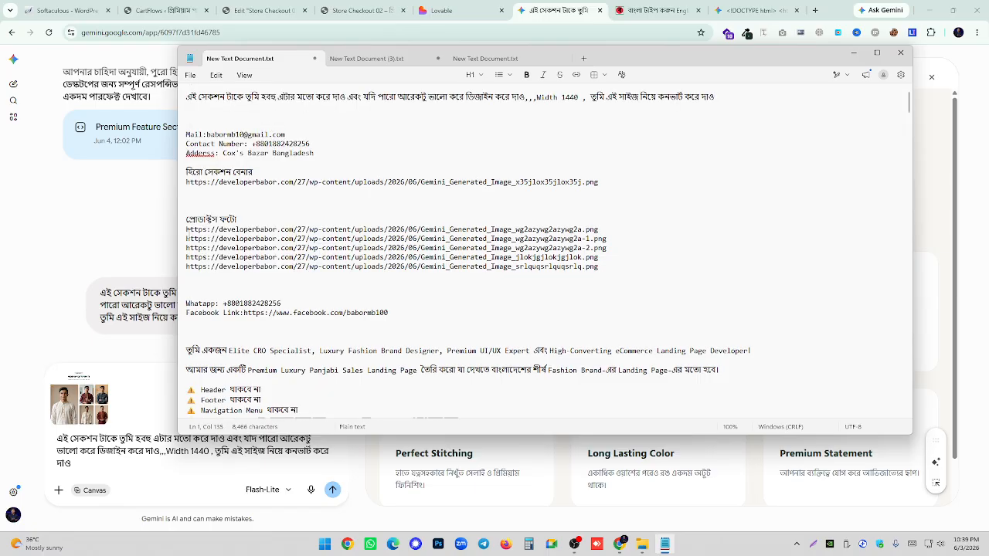
# - Copy the product photo heading with its five image links from the notes, append them to the Gemini prompt and send it
pyautogui.moveTo(186, 219); pyautogui.dragTo(626, 271)
pyautogui.rightClick(548, 261)
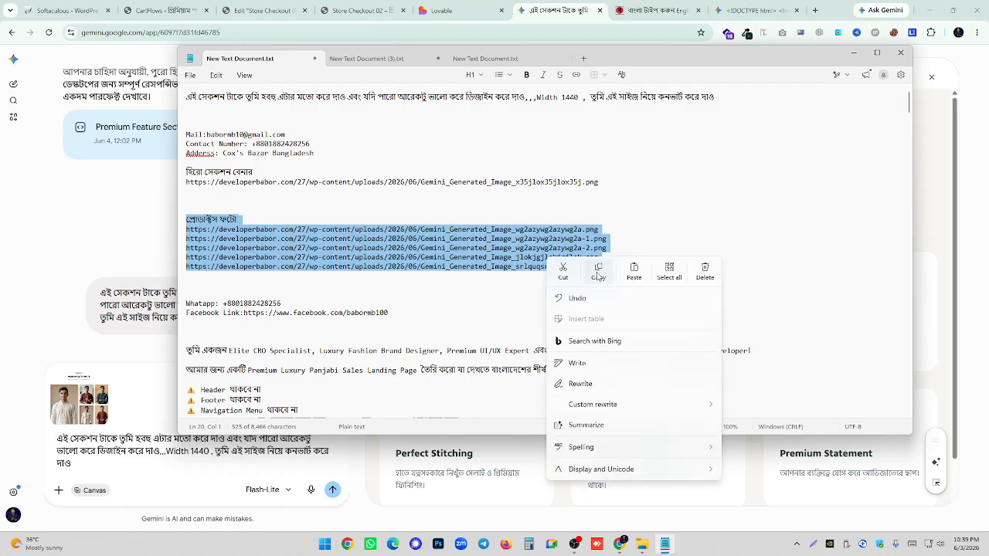
pyautogui.click(597, 274)
pyautogui.click(853, 52)
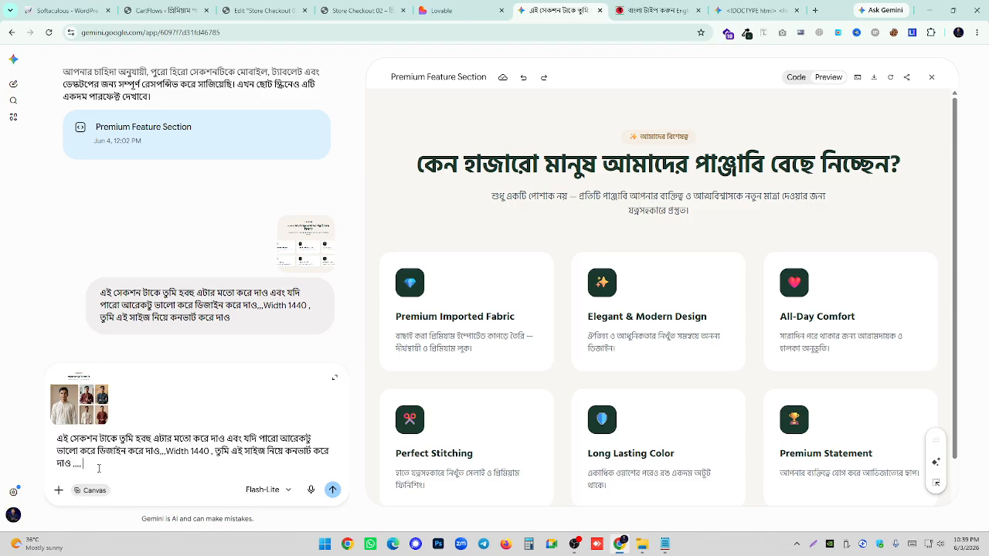
pyautogui.hotkey('ctrl', 'v')
pyautogui.press('Return')
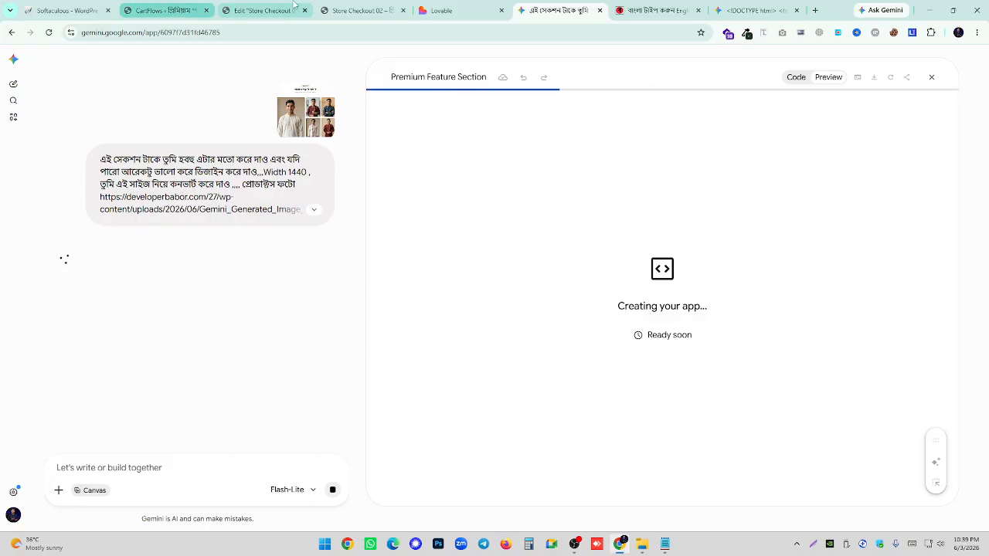
# - Compare the original gallery design in Lovable with the Panjabi Gallery Section generated in Gemini
pyautogui.click(455, 8)
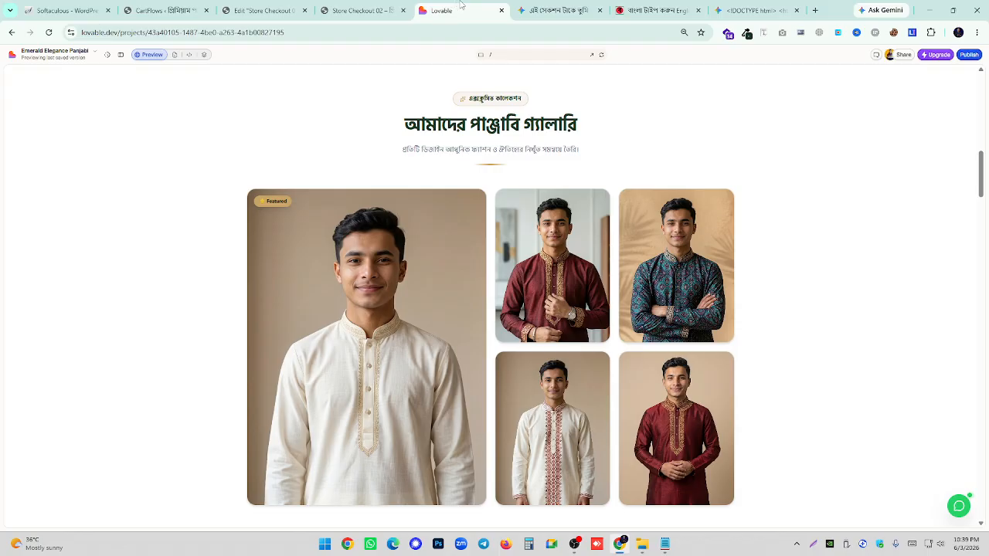
pyautogui.scroll(-1, 467, 163)
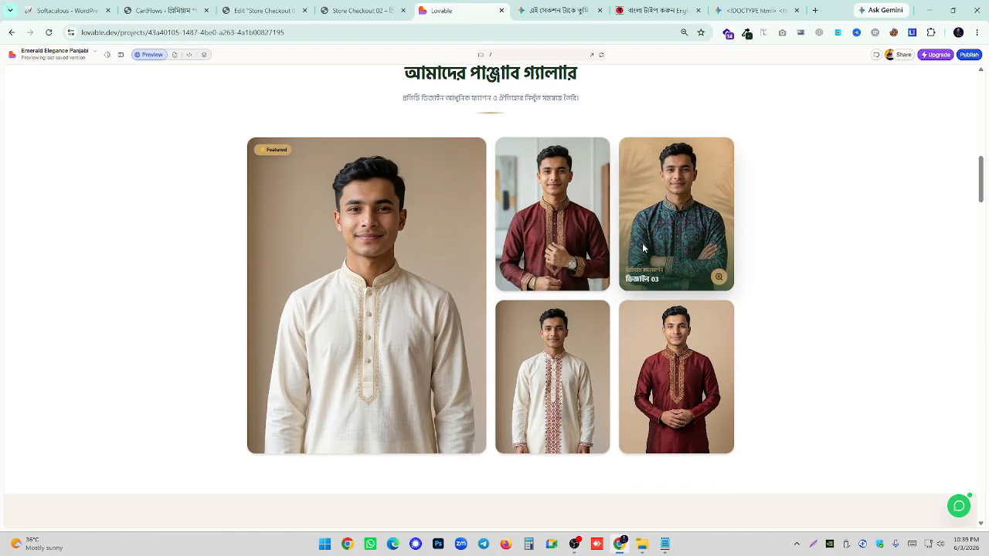
pyautogui.click(561, 12)
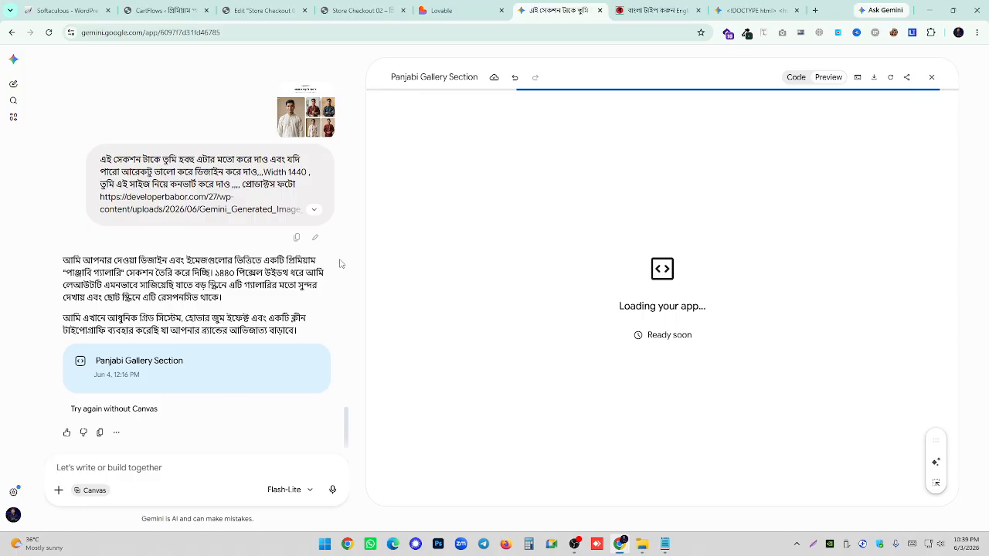
pyautogui.click(572, 546)
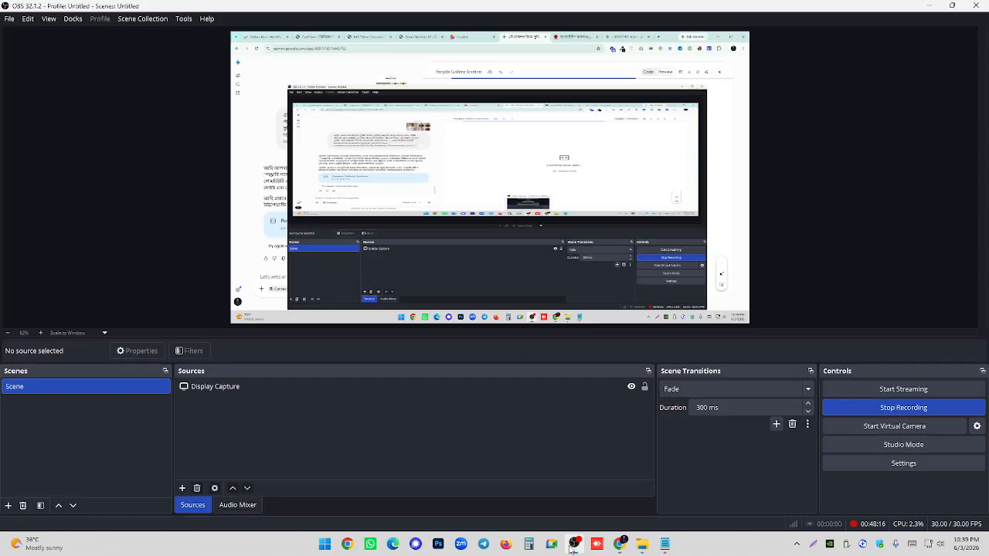
pyautogui.click(571, 545)
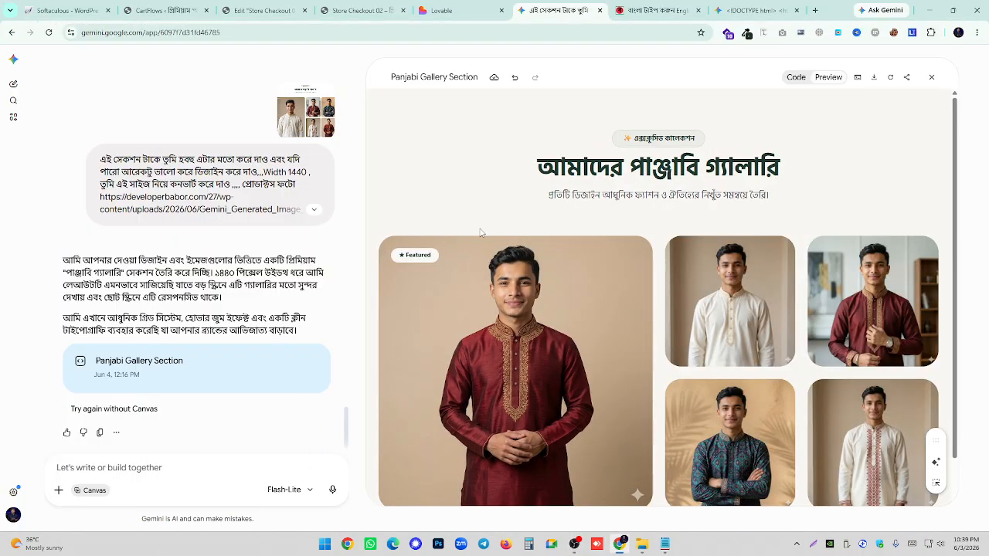
pyautogui.scroll(-1, 618, 193)
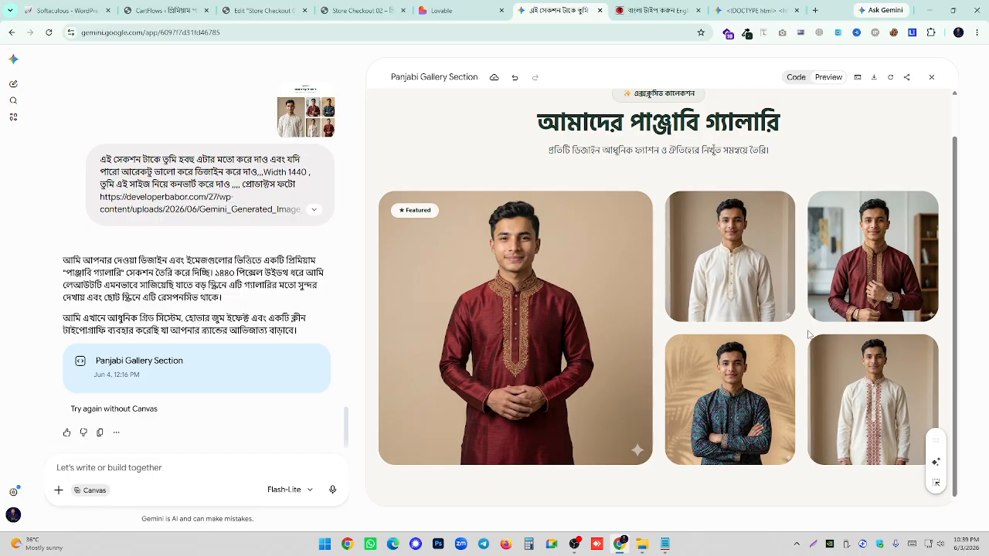
# - Review the generated Panjabi gallery preview and copy its complete HTML code
pyautogui.scroll(1, 808, 317)
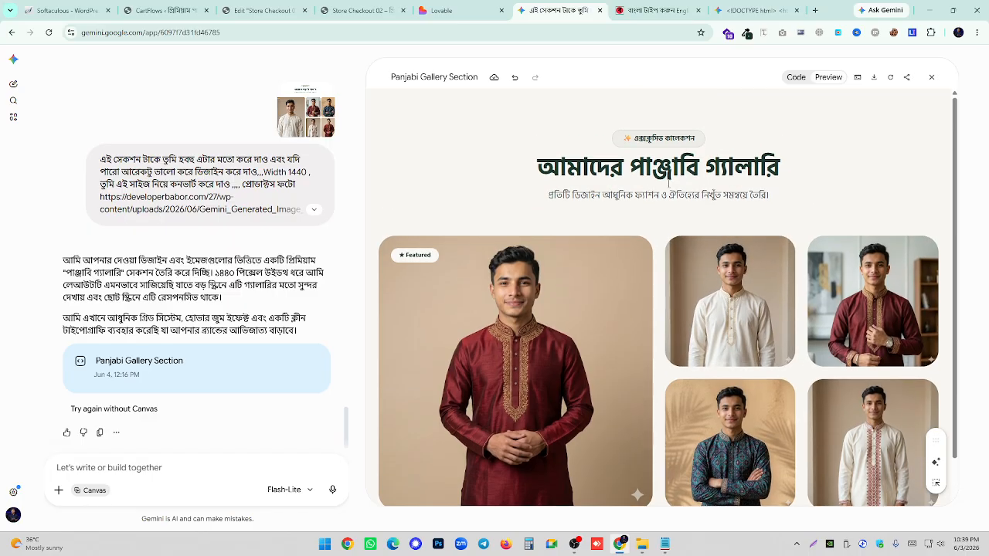
pyautogui.moveTo(680, 167); pyautogui.dragTo(644, 197)
pyautogui.click(649, 200)
pyautogui.scroll(-1, 735, 191)
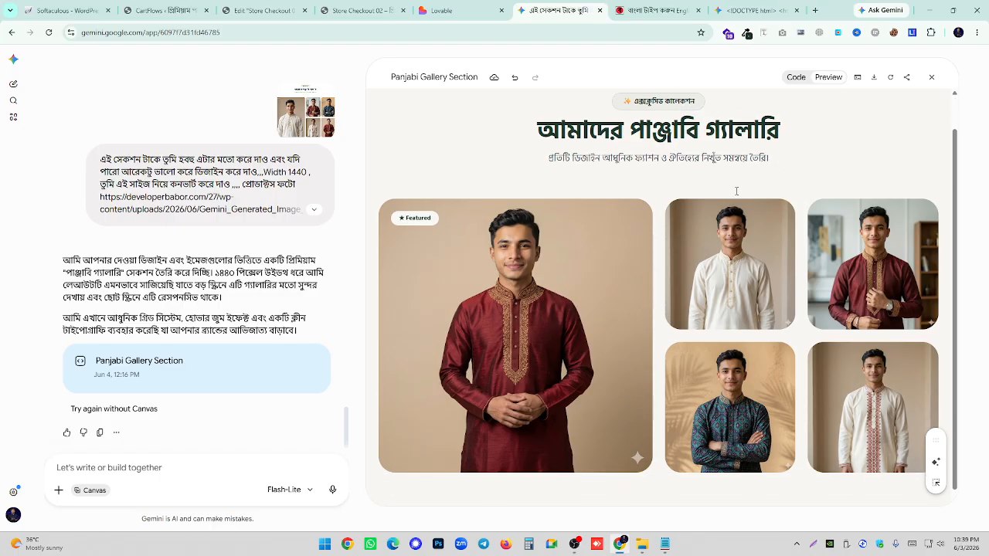
pyautogui.scroll(1, 757, 224)
pyautogui.scroll(-1, 770, 245)
pyautogui.click(796, 77)
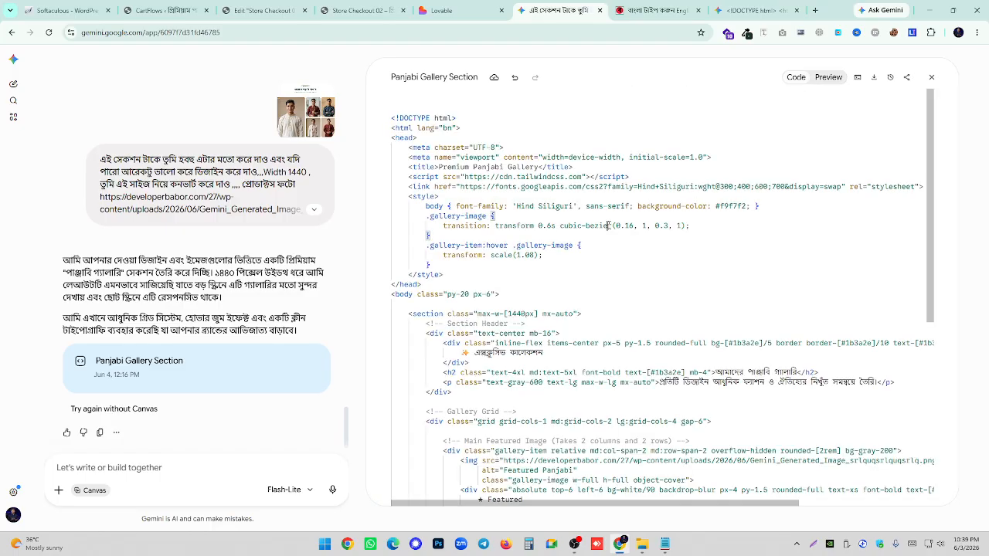
pyautogui.hotkey('ctrl', 'a')
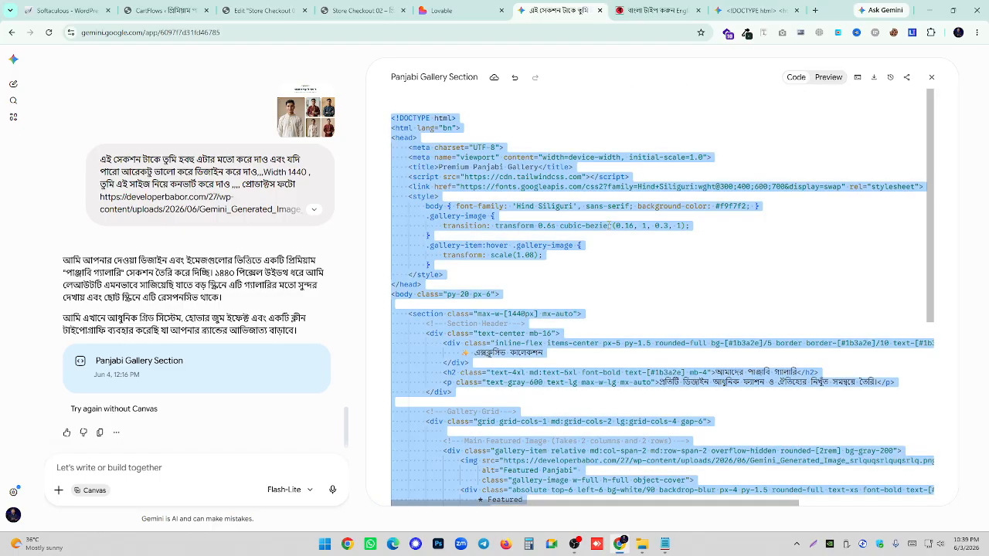
# - Switch to the Elementor editor and add a container below the feature cards with full content width and 0 padding on all sides
pyautogui.click(357, 10)
pyautogui.click(262, 10)
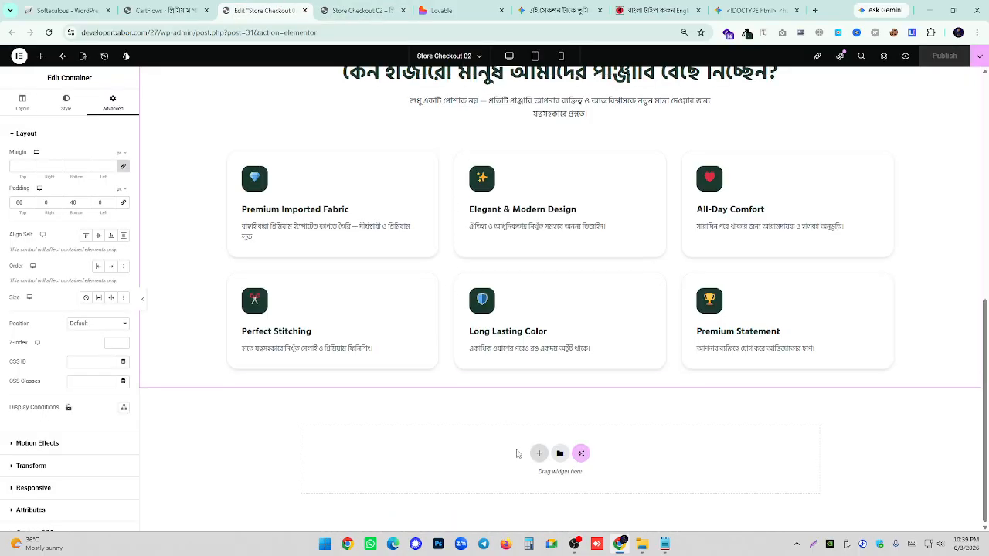
pyautogui.click(40, 55)
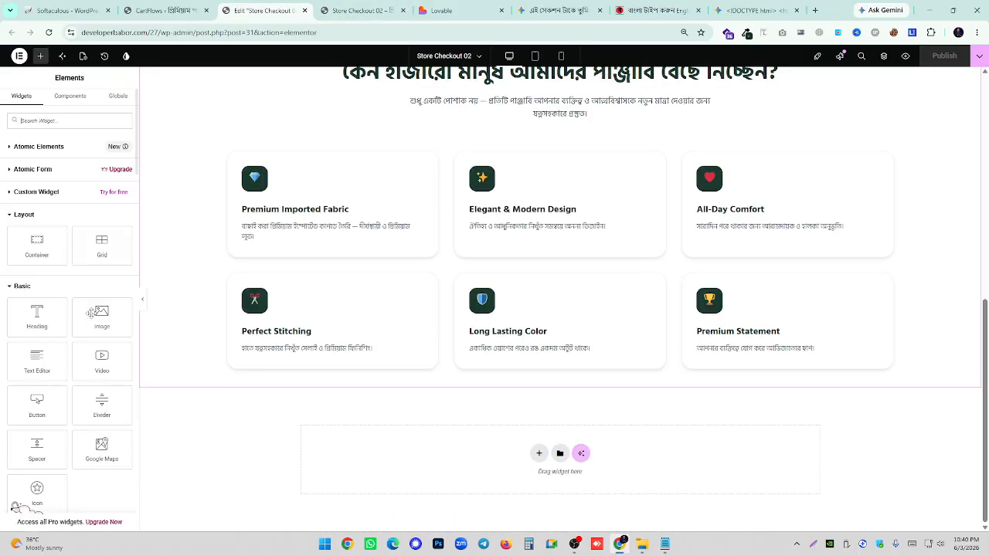
pyautogui.moveTo(37, 251); pyautogui.dragTo(436, 459)
pyautogui.click(93, 182)
pyautogui.click(86, 205)
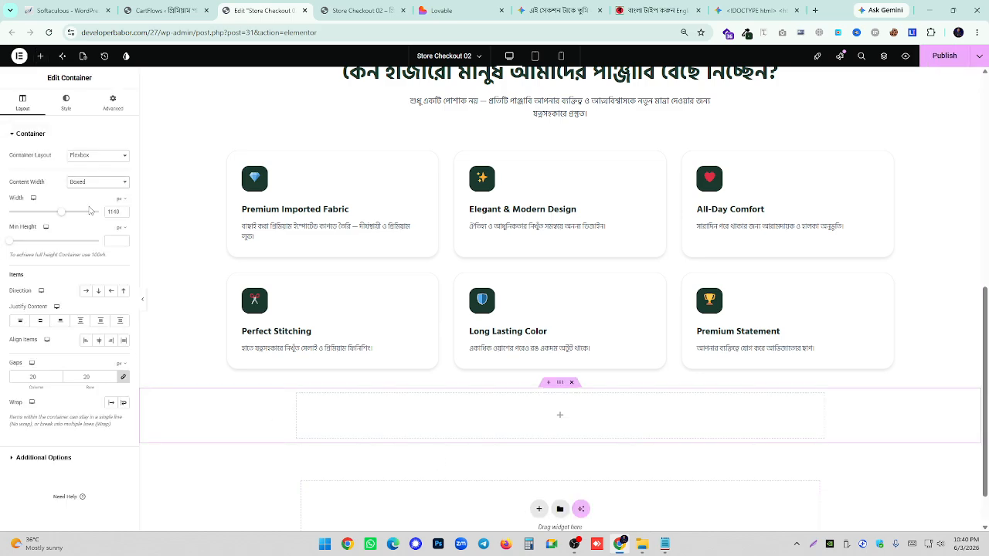
pyautogui.click(66, 102)
pyautogui.click(112, 103)
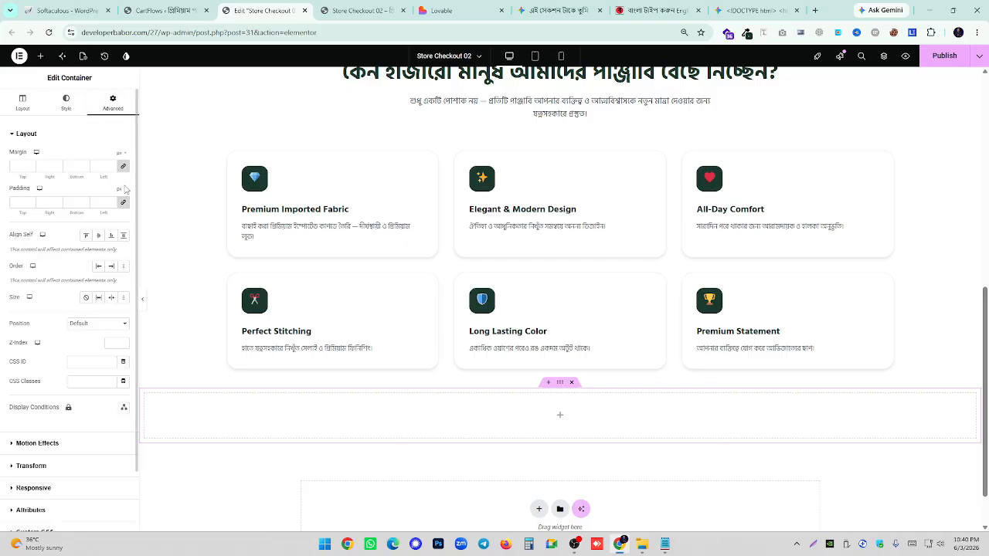
# - Find the HTML widget and place it inside the new empty container
pyautogui.click(41, 55)
pyautogui.write('html')
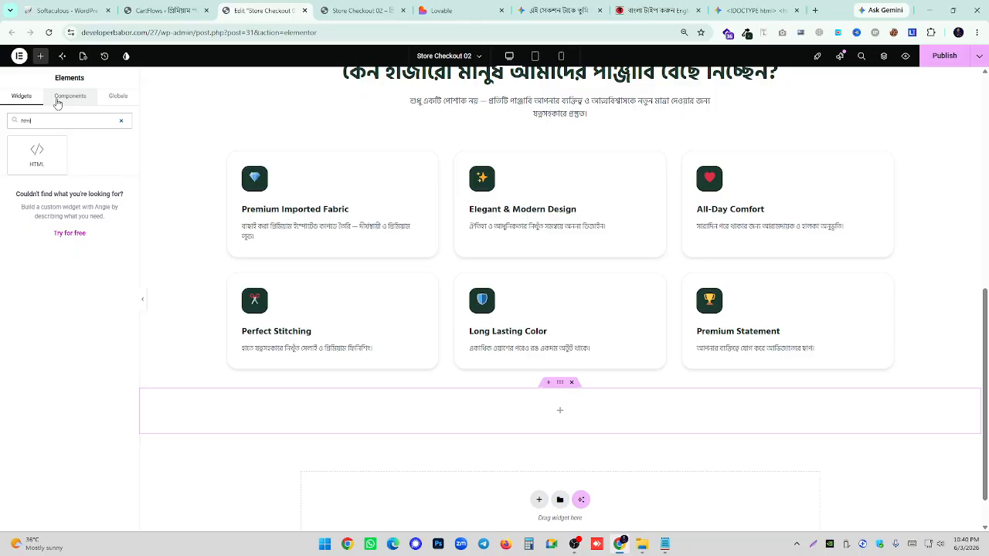
pyautogui.moveTo(37, 154); pyautogui.dragTo(517, 411)
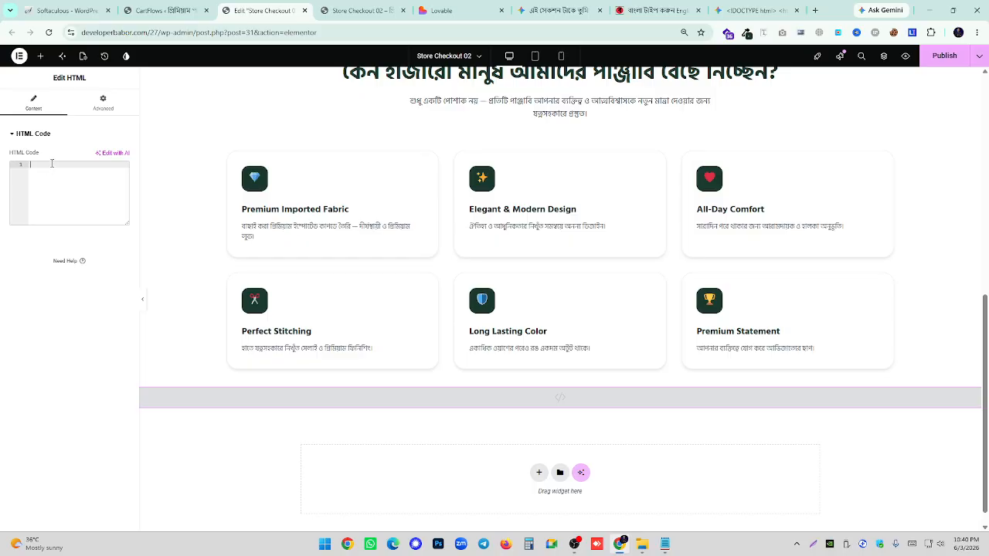
# - Duplicate the container holding the empty HTML widget twice
pyautogui.rightClick(563, 390)
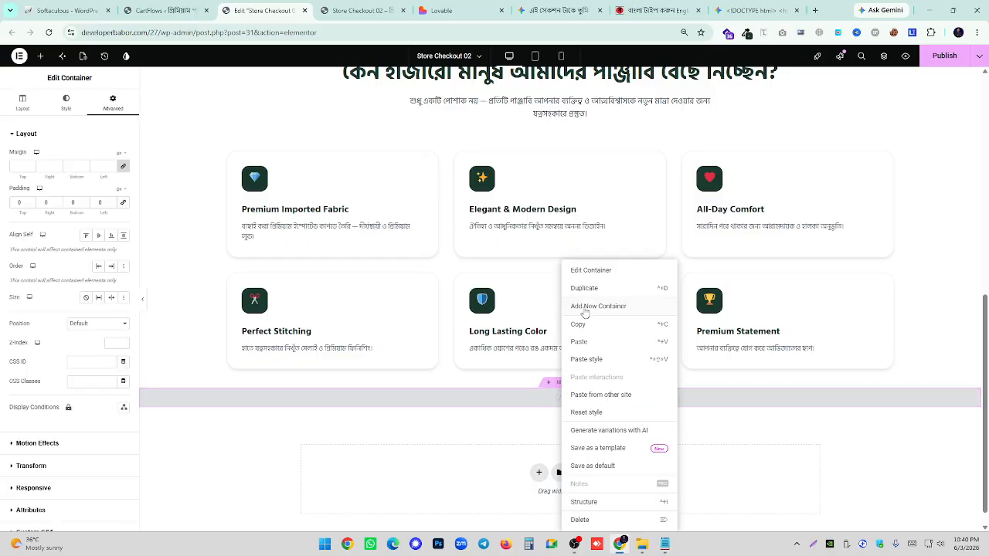
pyautogui.click(558, 394)
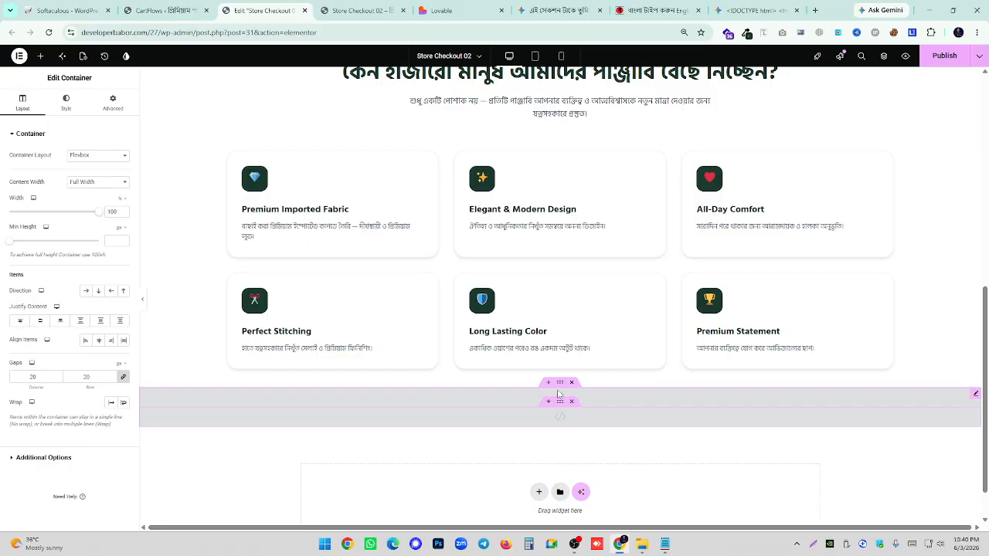
pyautogui.rightClick(560, 388)
pyautogui.click(579, 288)
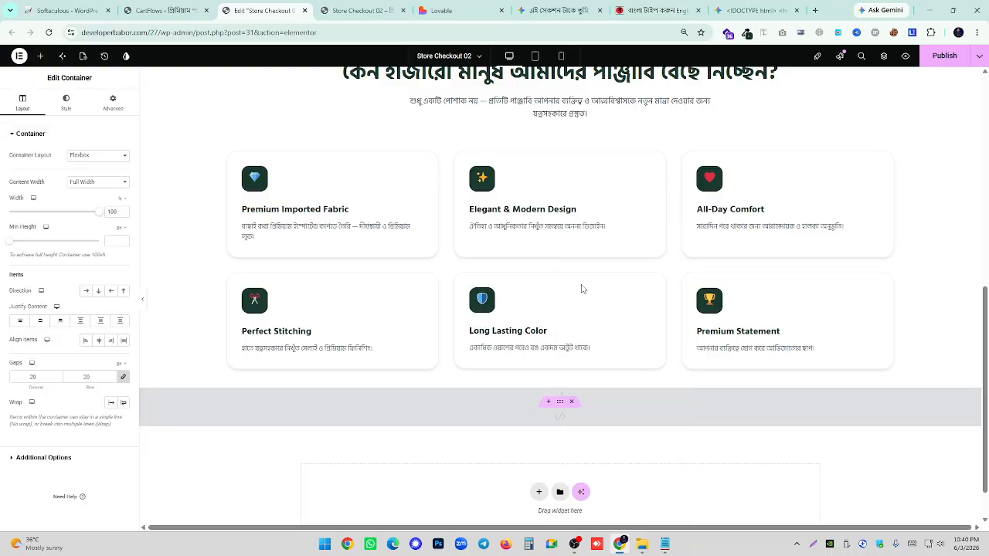
# - Paste the copied gallery code into the HTML widget of the first empty container below the feature cards
pyautogui.click(976, 394)
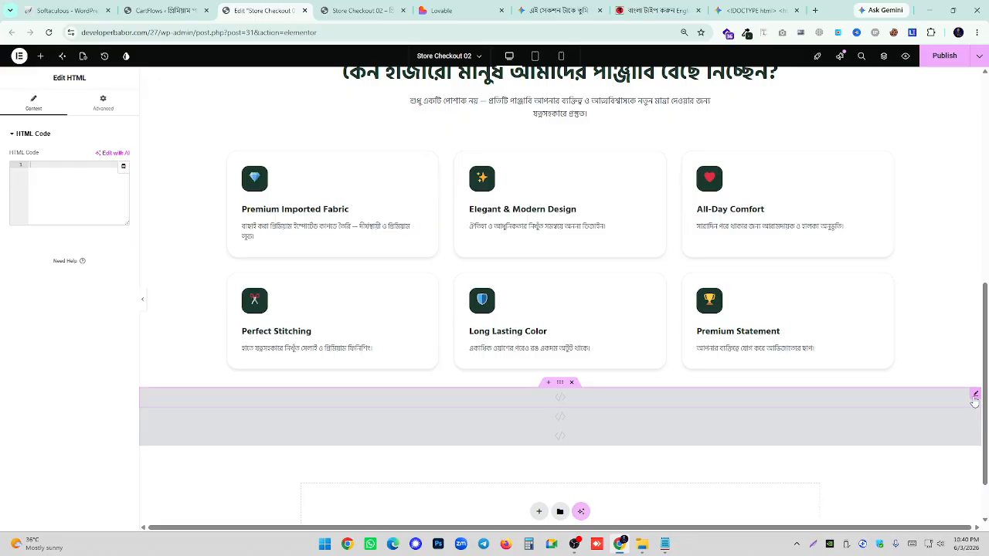
pyautogui.rightClick(47, 167)
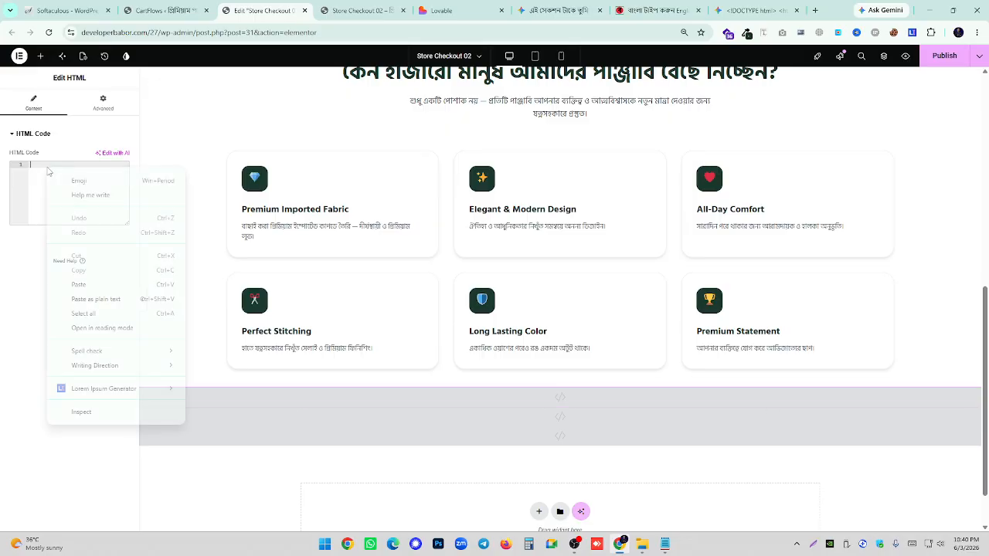
pyautogui.click(62, 283)
pyautogui.scroll(-10, 601, 366)
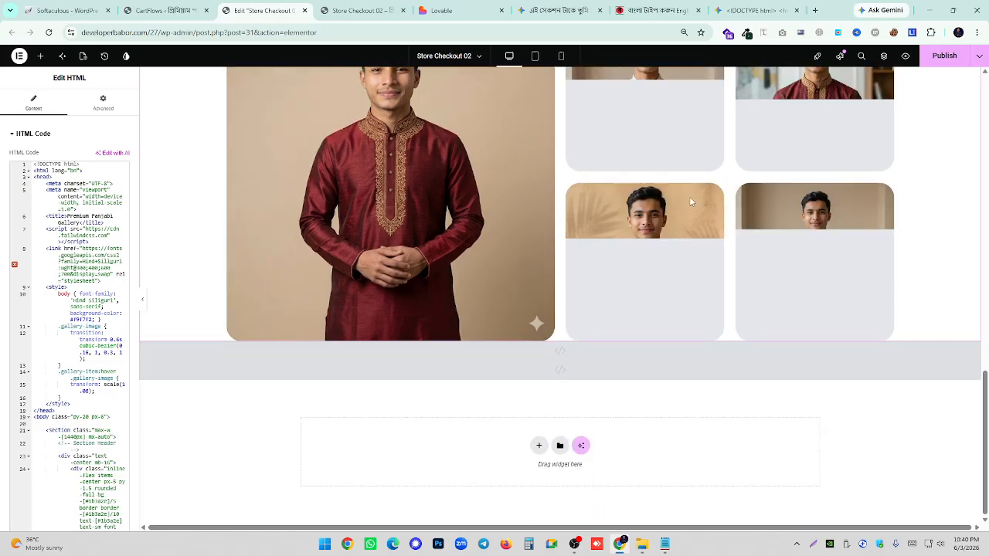
pyautogui.scroll(3, 690, 202)
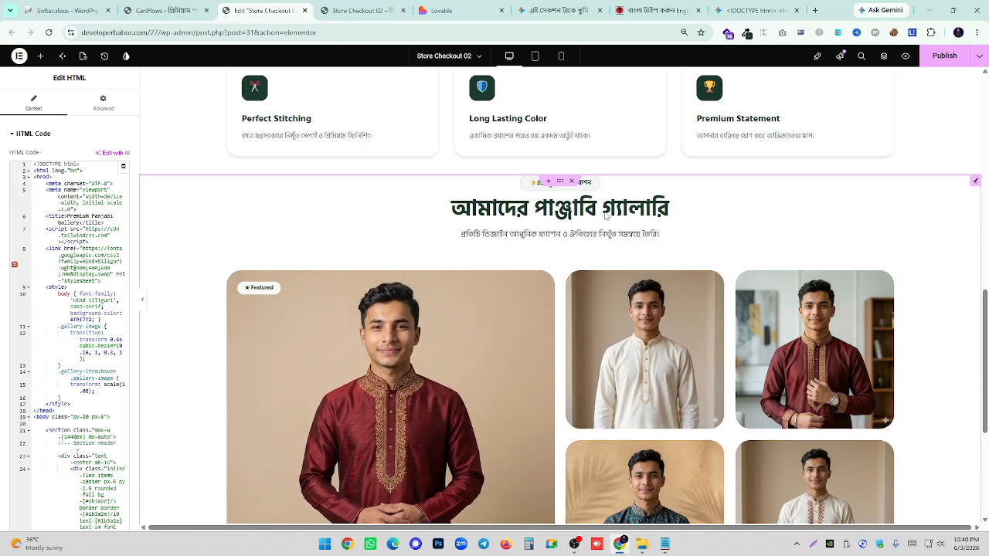
# - Set the gallery container's padding to 80 px at the top and 40 px at the bottom
pyautogui.click(560, 185)
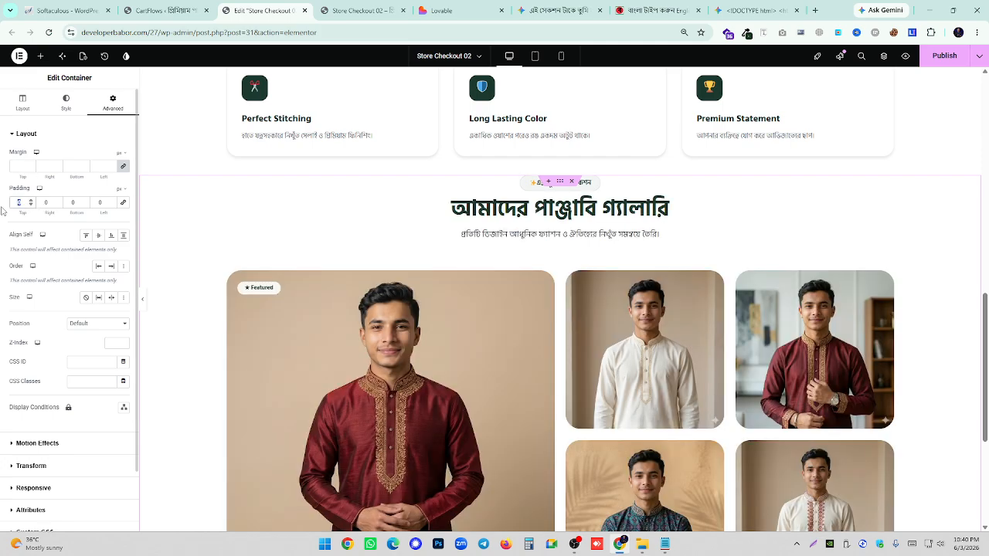
pyautogui.write('80')
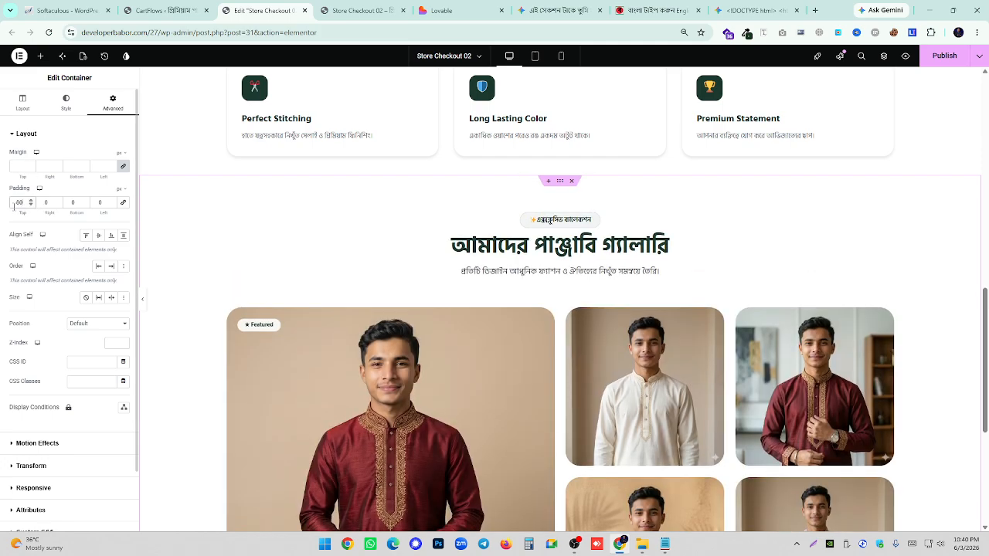
pyautogui.scroll(-4, 589, 349)
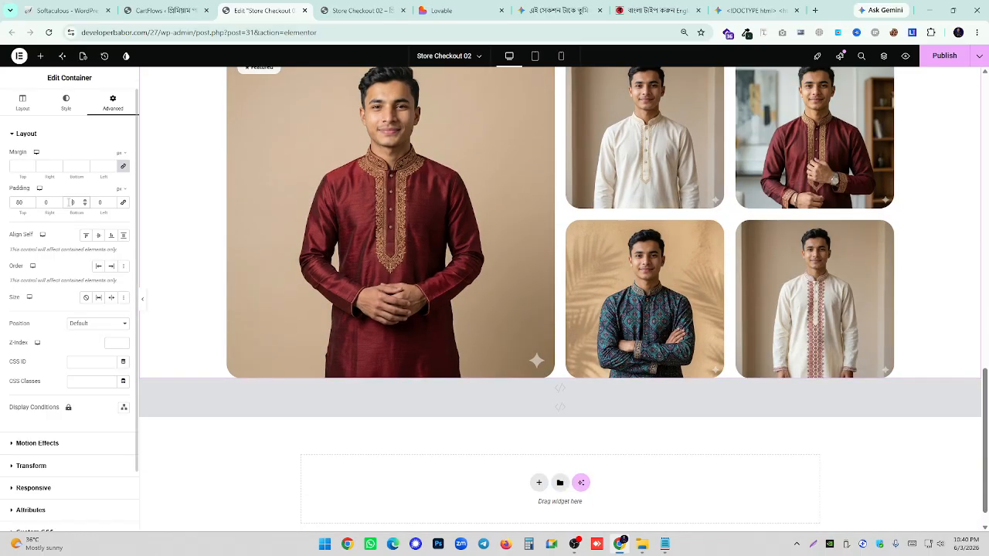
pyautogui.click(70, 202)
pyautogui.write('1')
pyautogui.press('BackSpace')
pyautogui.write('4')
pyautogui.scroll(6, 496, 220)
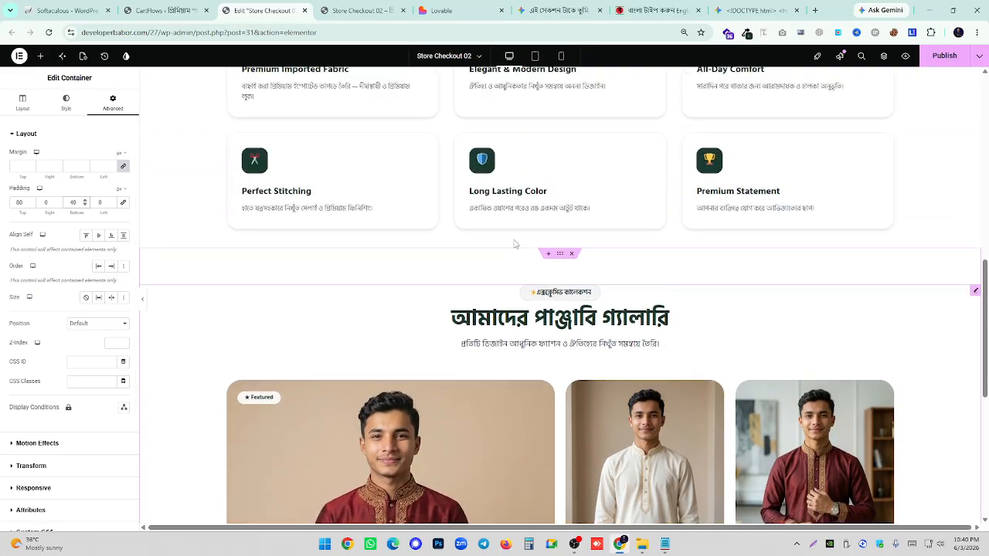
# - Publish the Store Checkout 02 page and check the gallery section on its preview page
pyautogui.scroll(5, 704, 274)
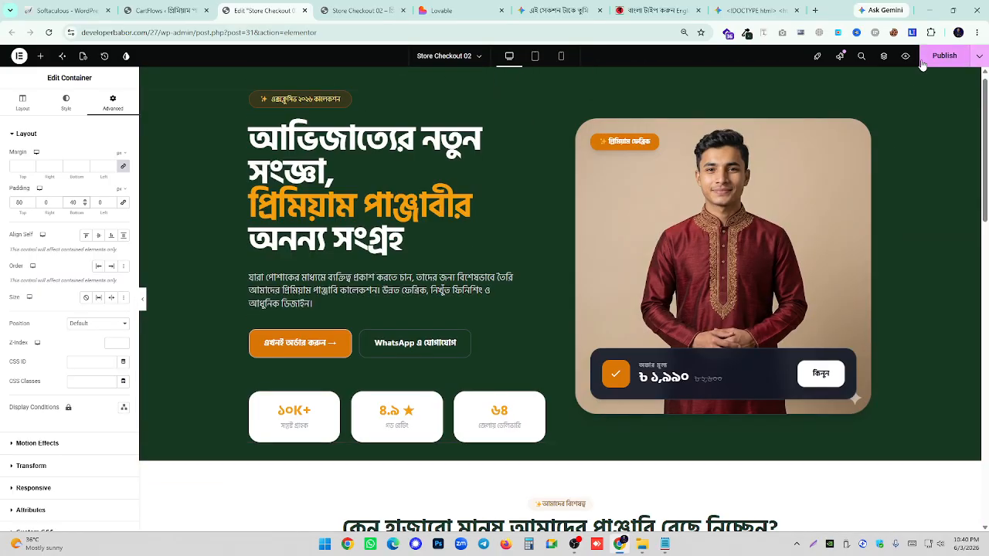
pyautogui.hotkey('ctrl', 's')
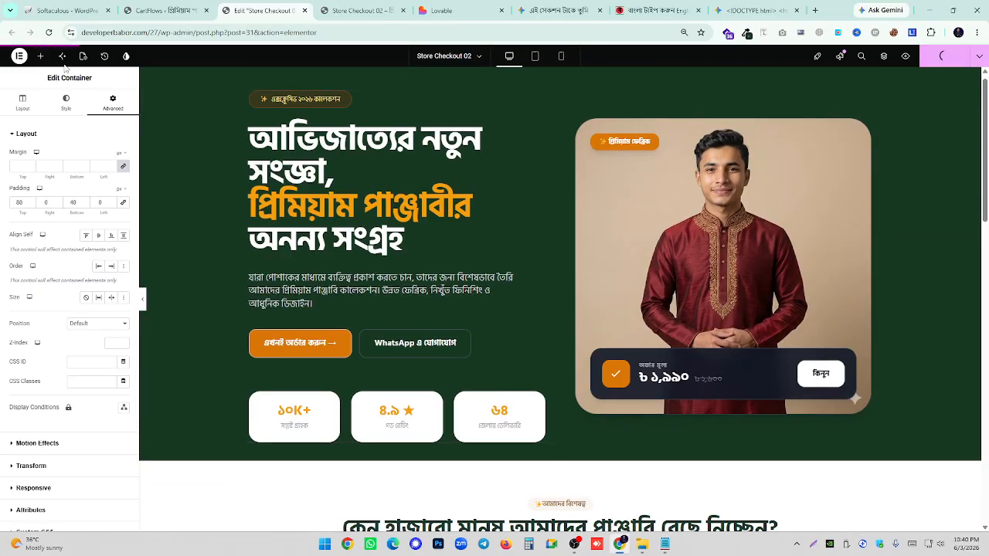
pyautogui.click(359, 10)
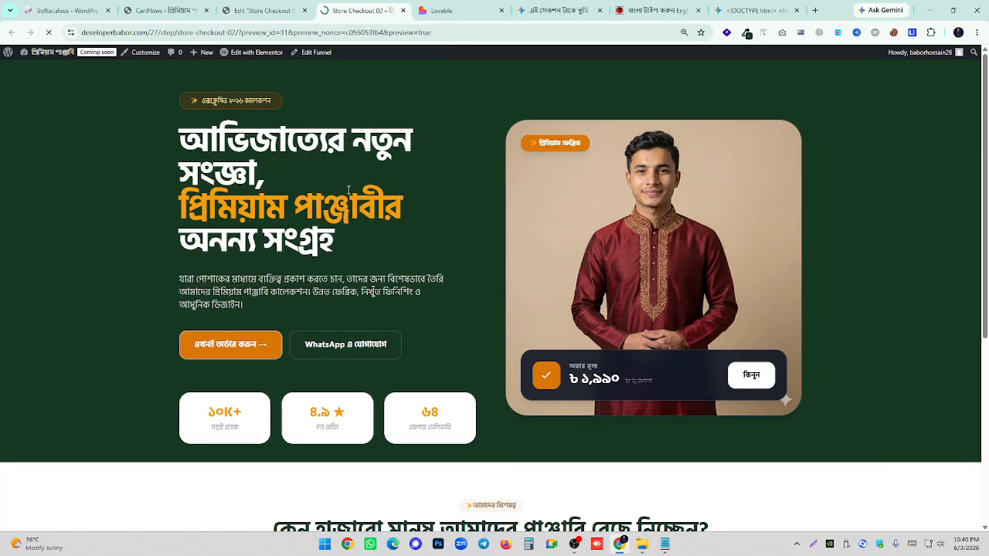
pyautogui.scroll(-12, 379, 162)
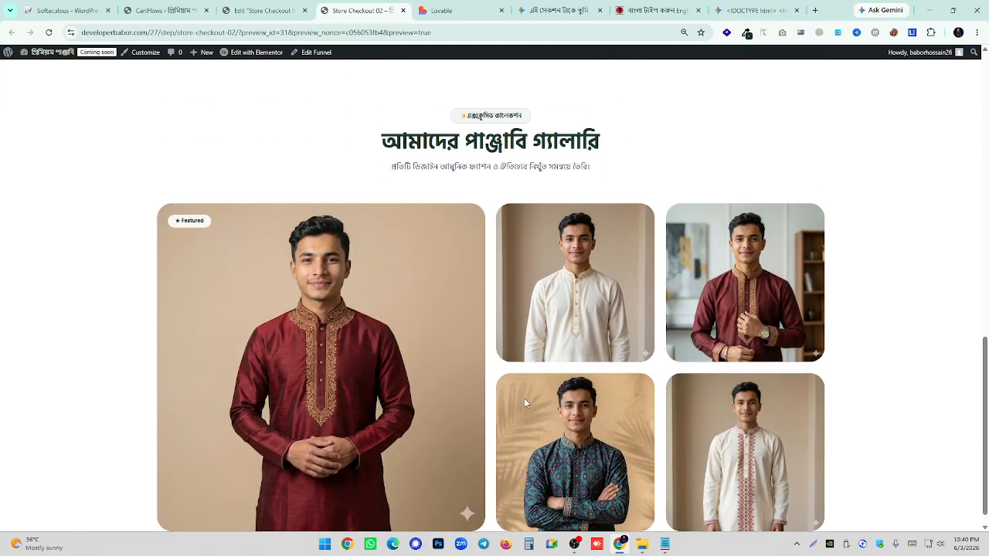
pyautogui.scroll(5, 524, 398)
pyautogui.scroll(-2, 441, 239)
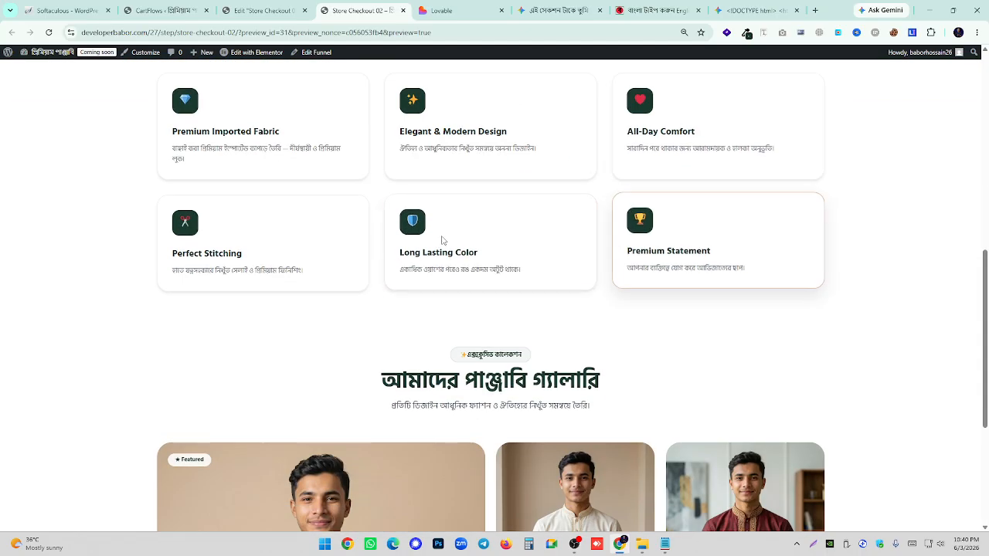
pyautogui.scroll(-3, 615, 206)
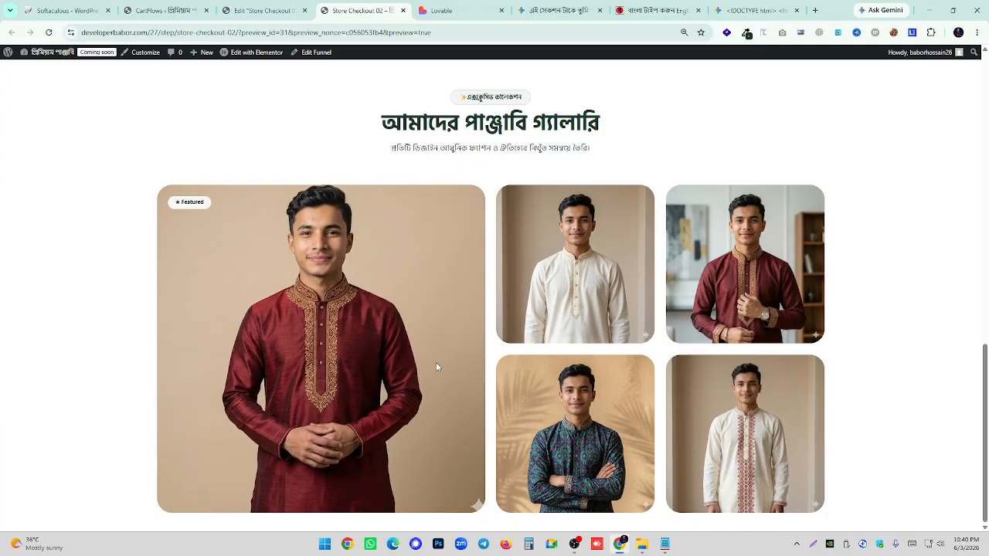
# - In the Lovable design, capture the product features section with the six checklist cards and copy the screenshot
pyautogui.click(444, 9)
pyautogui.scroll(-5, 558, 281)
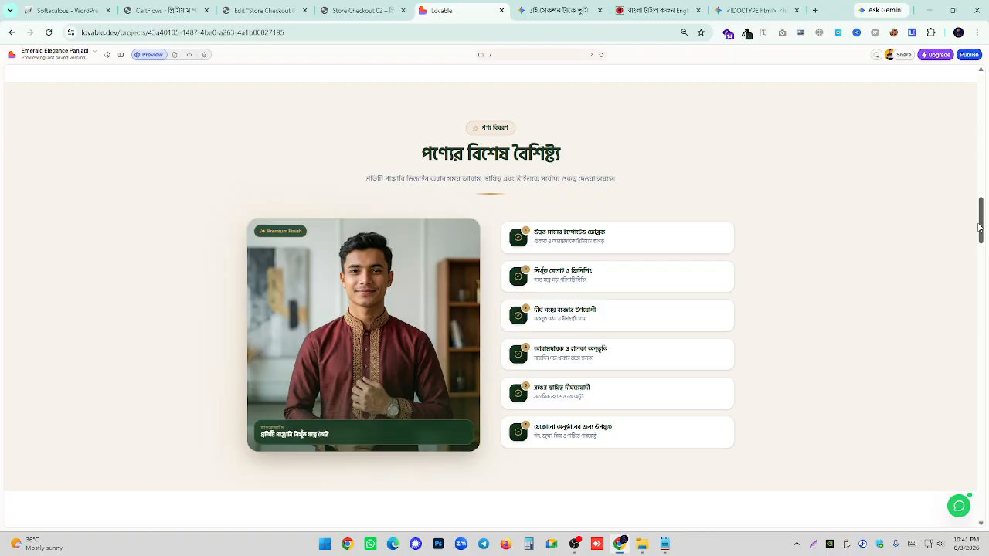
pyautogui.moveTo(982, 222); pyautogui.dragTo(982, 222)
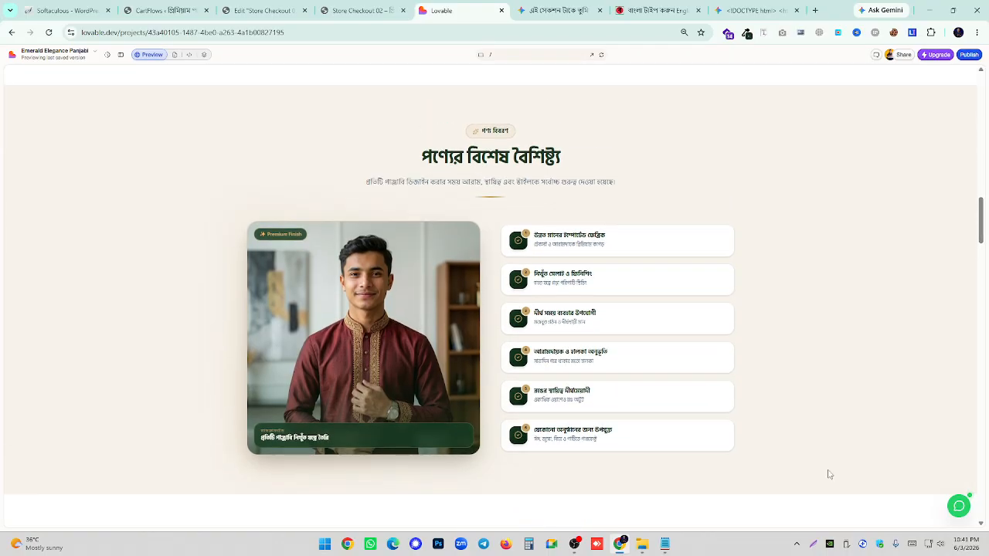
pyautogui.click(811, 545)
pyautogui.moveTo(83, 86)
pyautogui.mouseDown()
pyautogui.moveTo(943, 510)
pyautogui.moveTo(931, 492)
pyautogui.mouseUp()
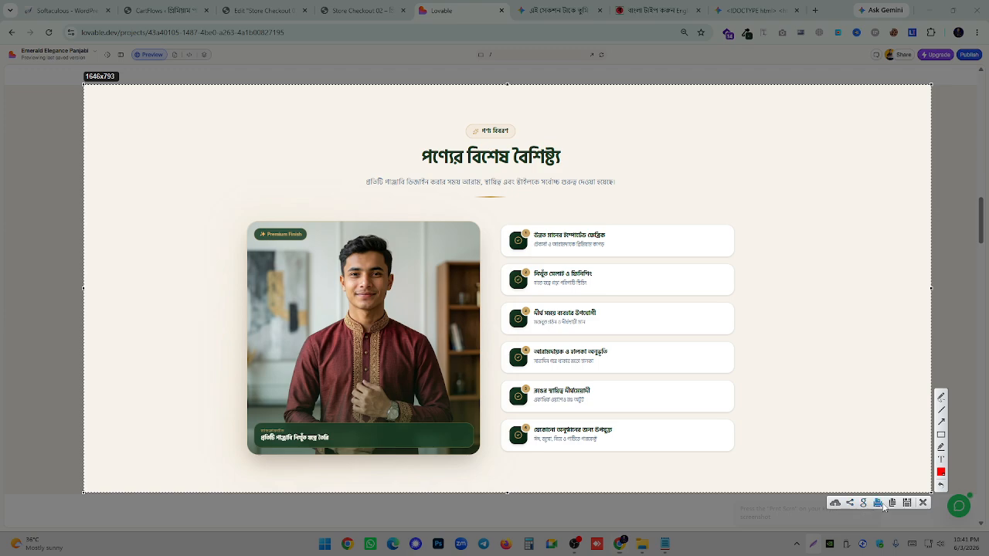
pyautogui.click(882, 504)
# - Switch to Gemini, bring back the gallery preview and paste the product features screenshot into a new message
pyautogui.hotkey('ctrl', 'Tab')
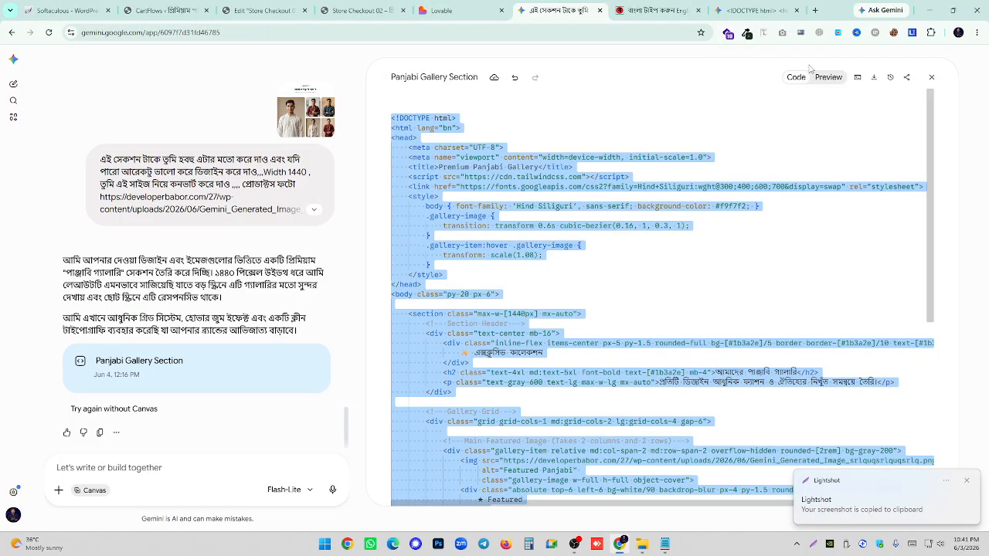
pyautogui.click(817, 75)
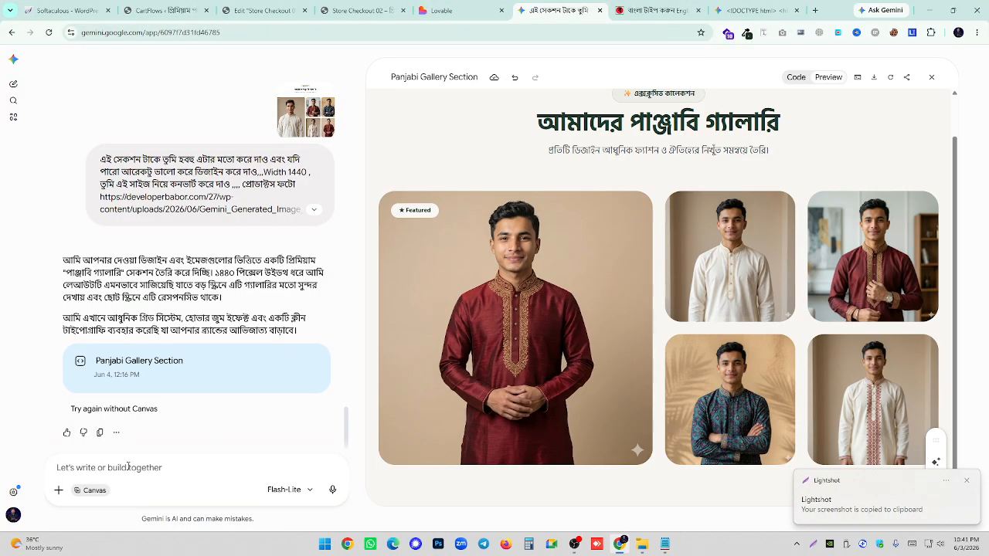
pyautogui.hotkey('ctrl', 'v')
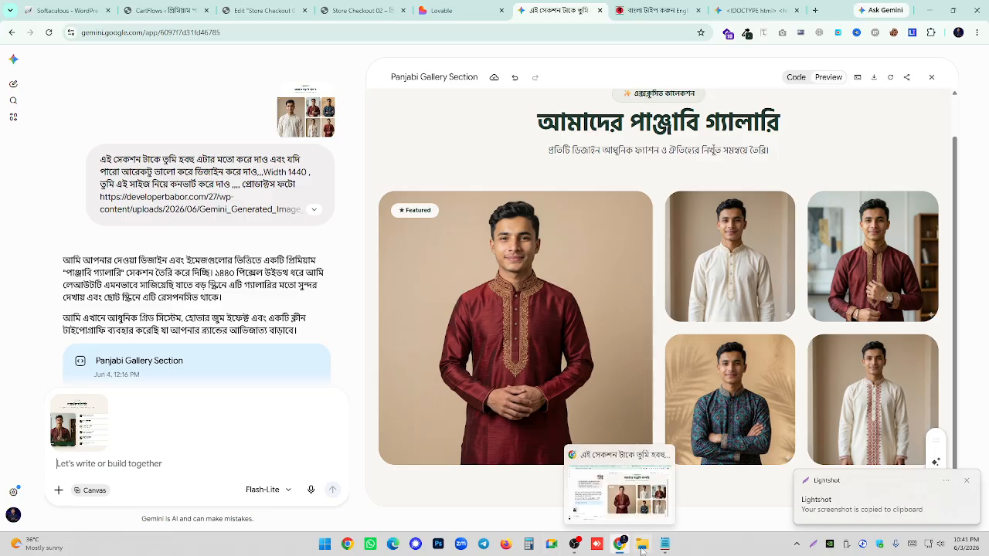
# - Copy the Bengali redesign prompt with Width 1440 from the notes document and paste it into the Gemini message, followed by "photo"
pyautogui.click(664, 544)
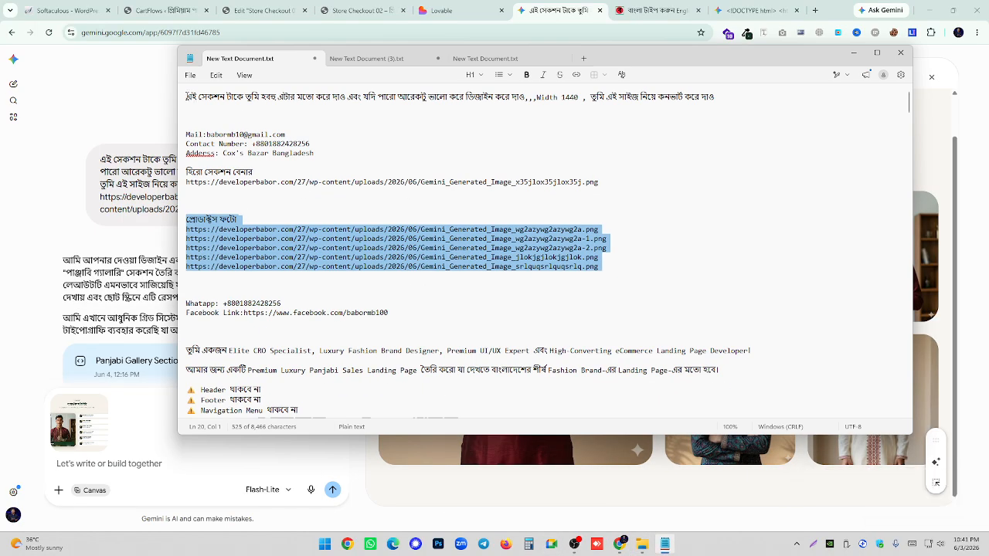
pyautogui.moveTo(186, 96); pyautogui.dragTo(701, 97)
pyautogui.rightClick(631, 101)
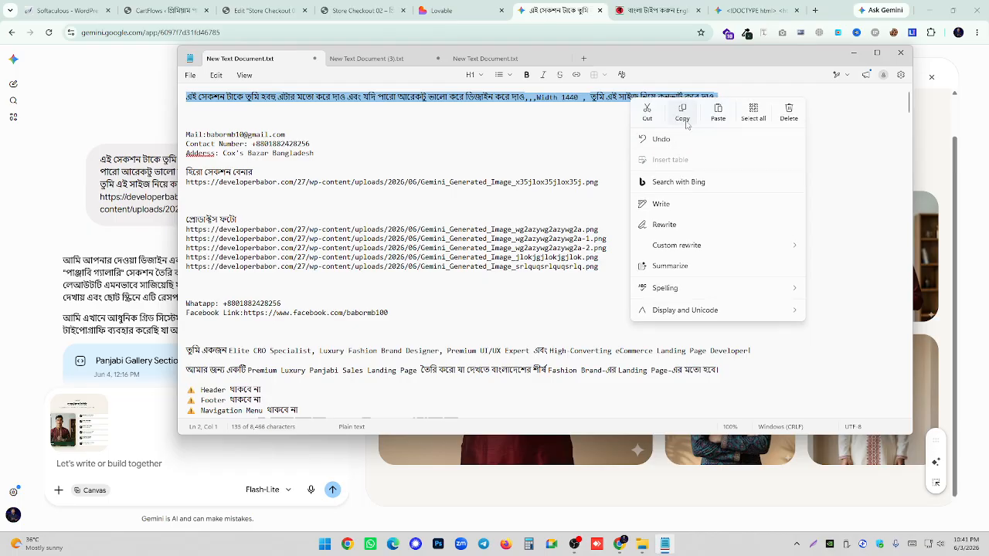
pyautogui.click(683, 114)
pyautogui.click(117, 460)
pyautogui.hotkey('ctrl', 'v')
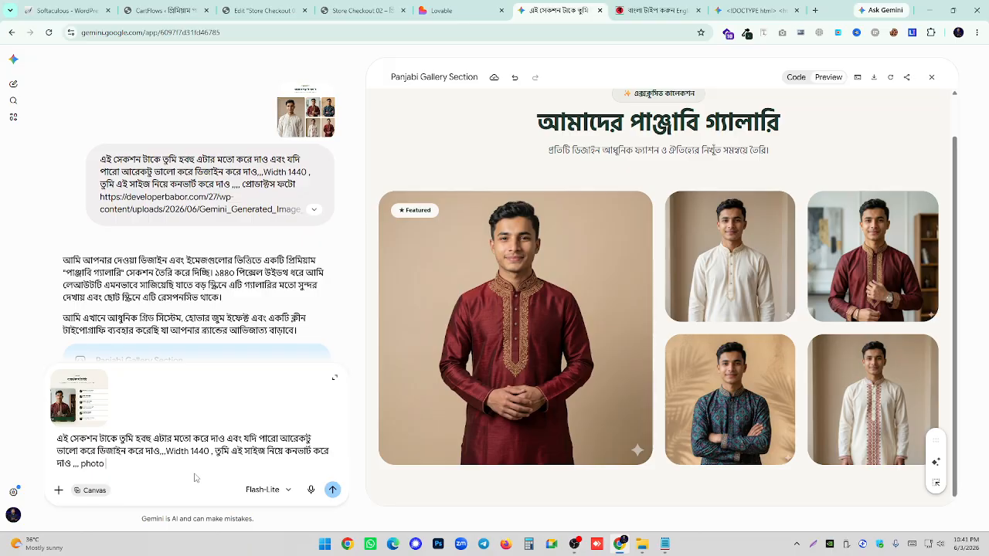
# - Add the URL of Gemini_Generated_Image_wg2azywg2azywg2a-2.png from the notes to the Gemini message and send the request
pyautogui.click(664, 543)
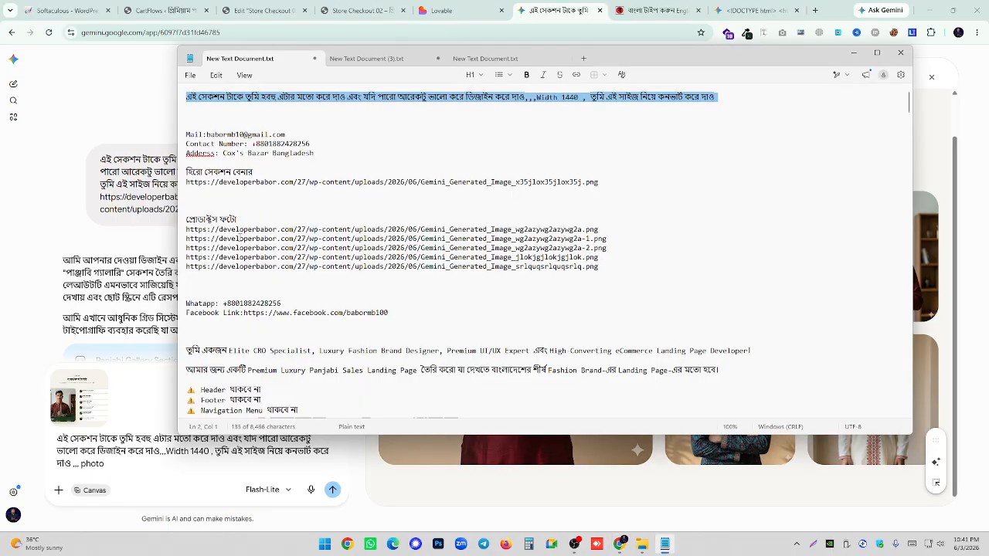
pyautogui.tripleClick(238, 248)
pyautogui.rightClick(239, 249)
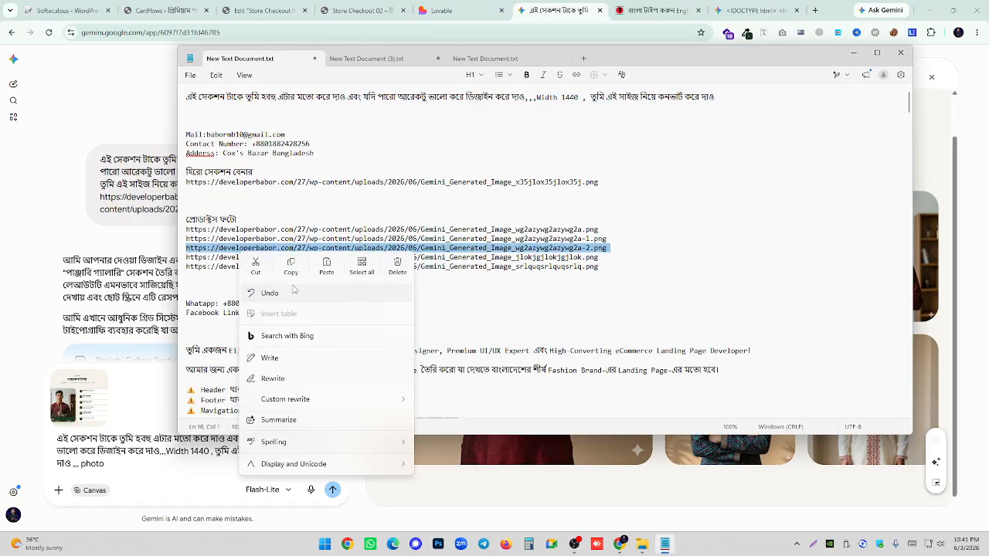
pyautogui.click(292, 266)
pyautogui.click(142, 462)
pyautogui.hotkey('ctrl', 'v')
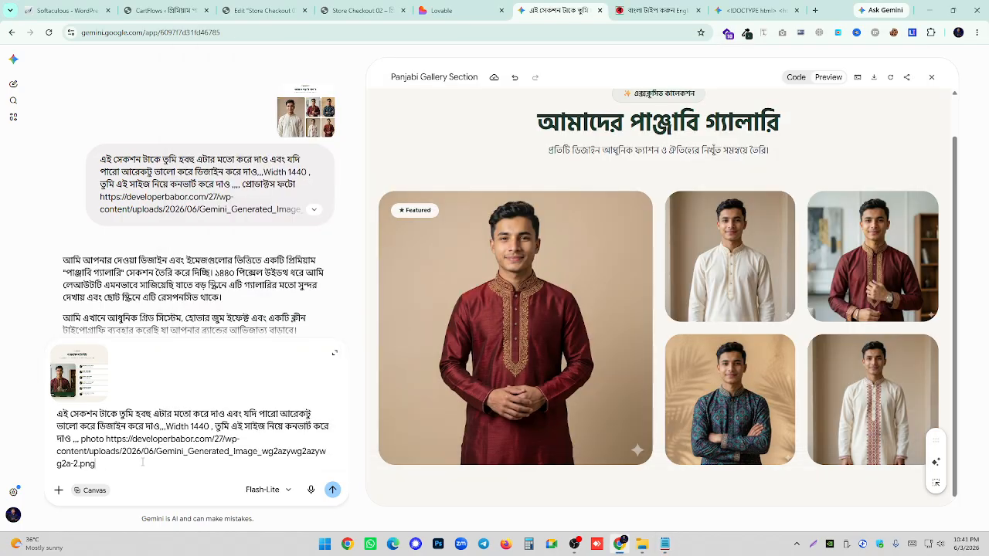
pyautogui.press('Return')
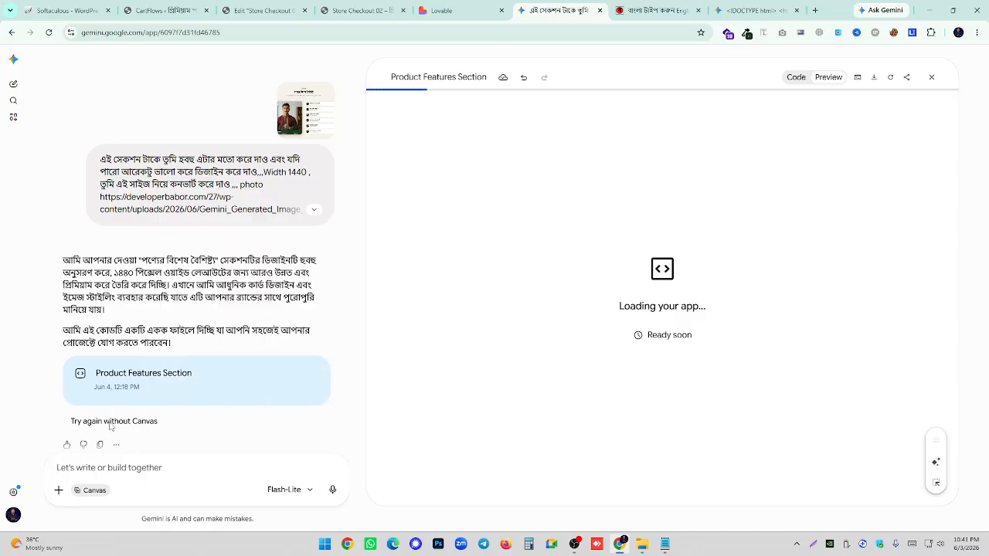
# - Review the generated Product Features Section preview in Gemini and copy its entire HTML code
pyautogui.moveTo(576, 546)
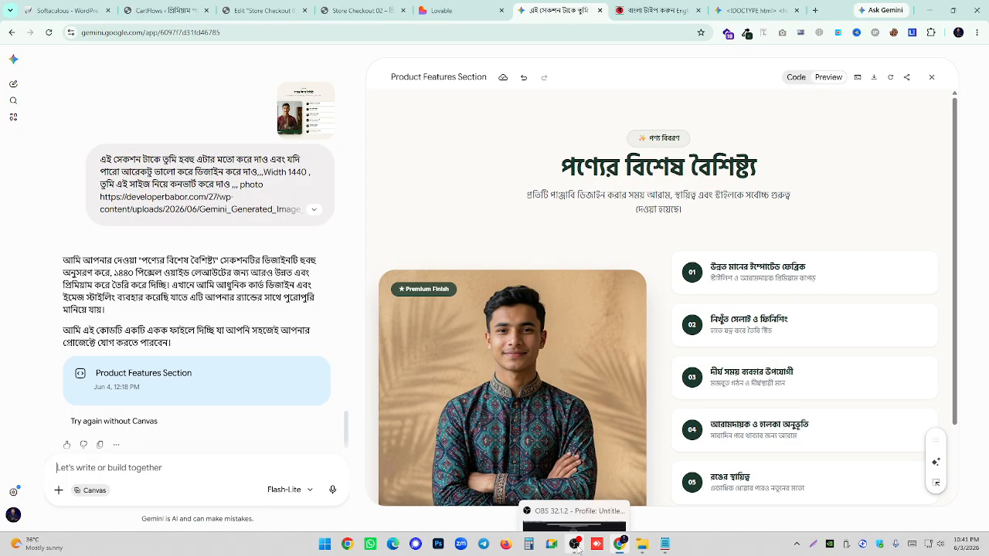
pyautogui.scroll(-1, 660, 230)
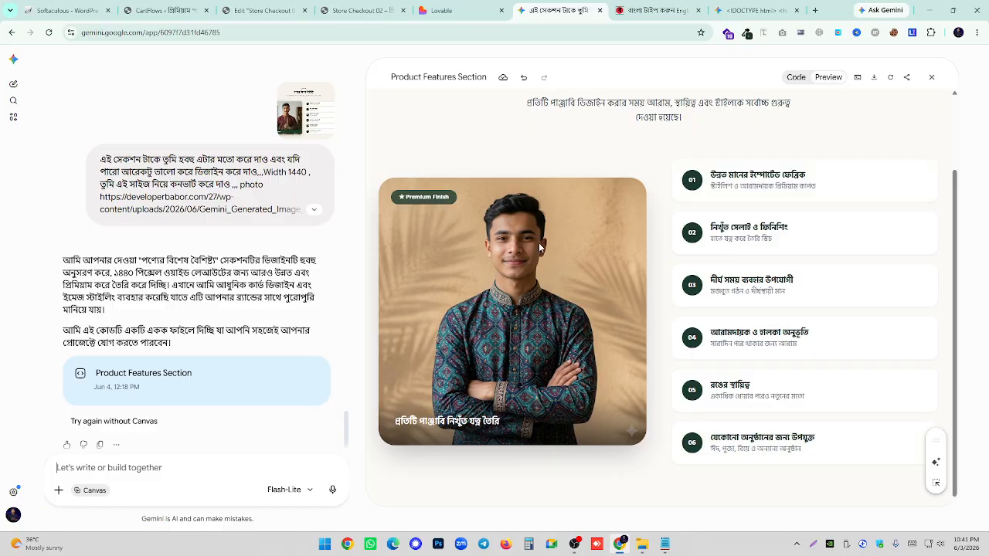
pyautogui.scroll(1, 587, 239)
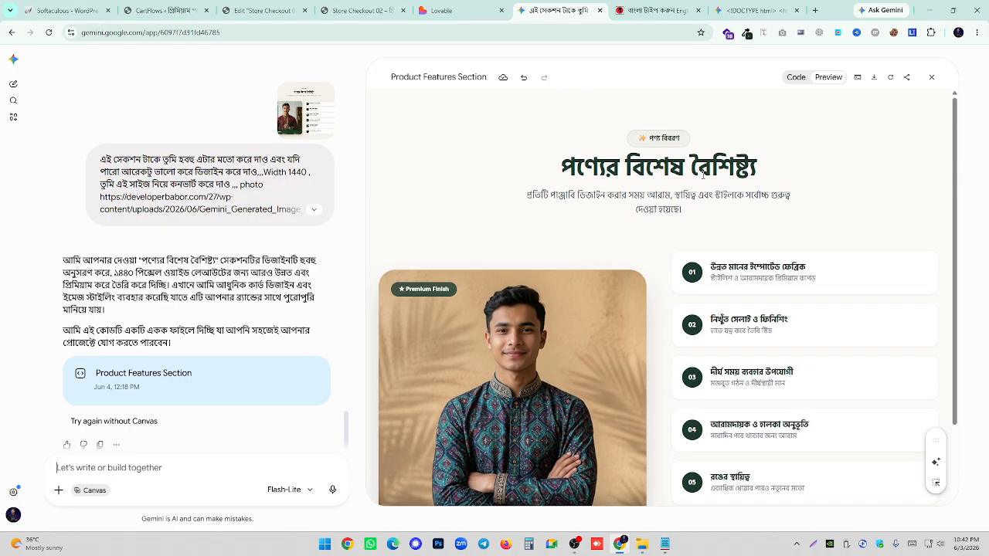
pyautogui.click(795, 78)
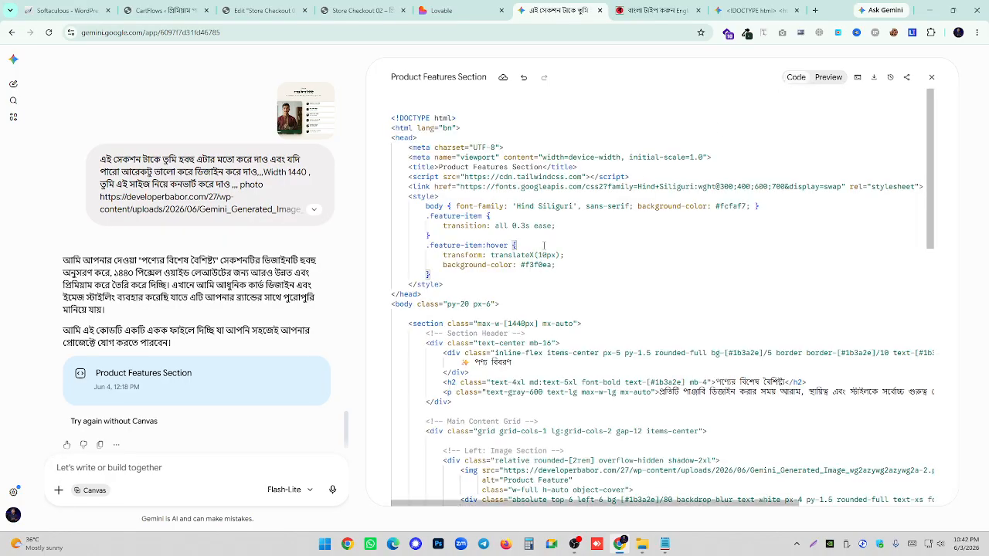
pyautogui.hotkey('ctrl', 'a')
# - Switch to the Store Checkout 02 editor and paste the code into the empty HTML widget below the gallery
pyautogui.click(340, 10)
pyautogui.click(276, 11)
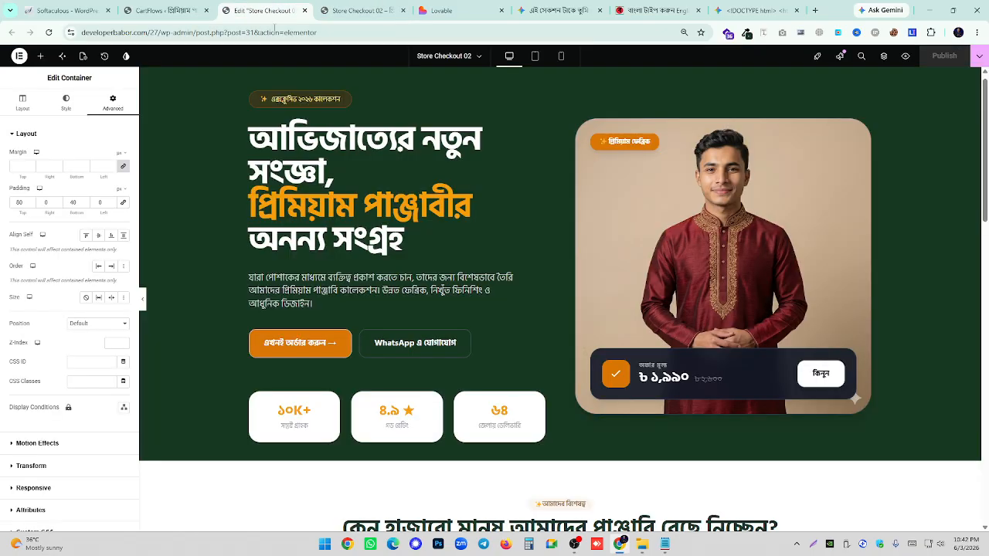
pyautogui.scroll(-12, 450, 388)
pyautogui.scroll(-3, 486, 378)
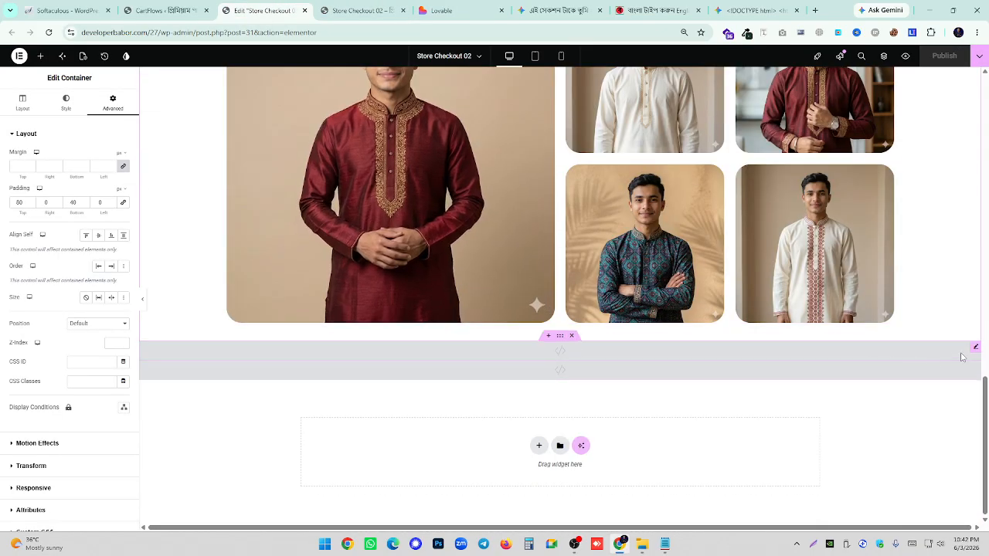
pyautogui.click(974, 349)
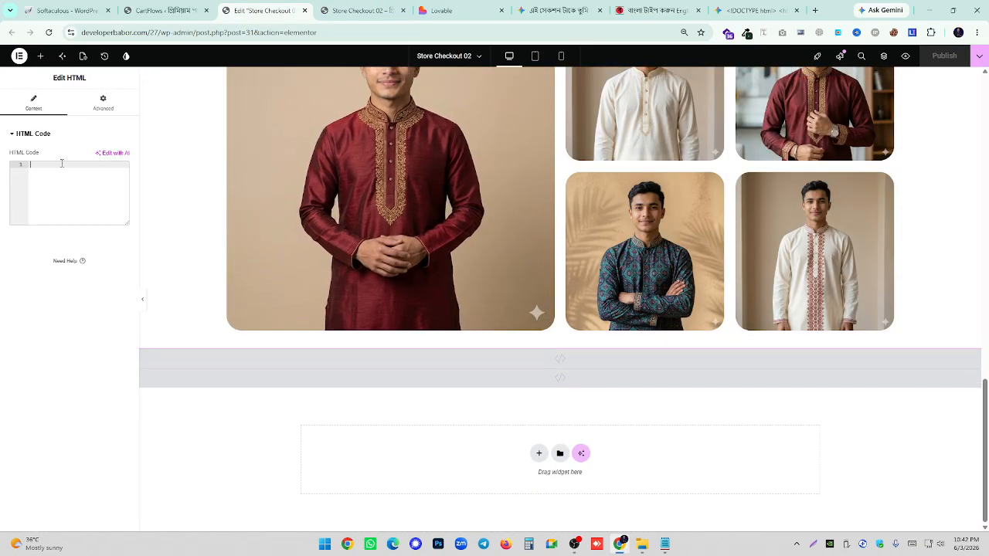
pyautogui.hotkey('ctrl', 'v')
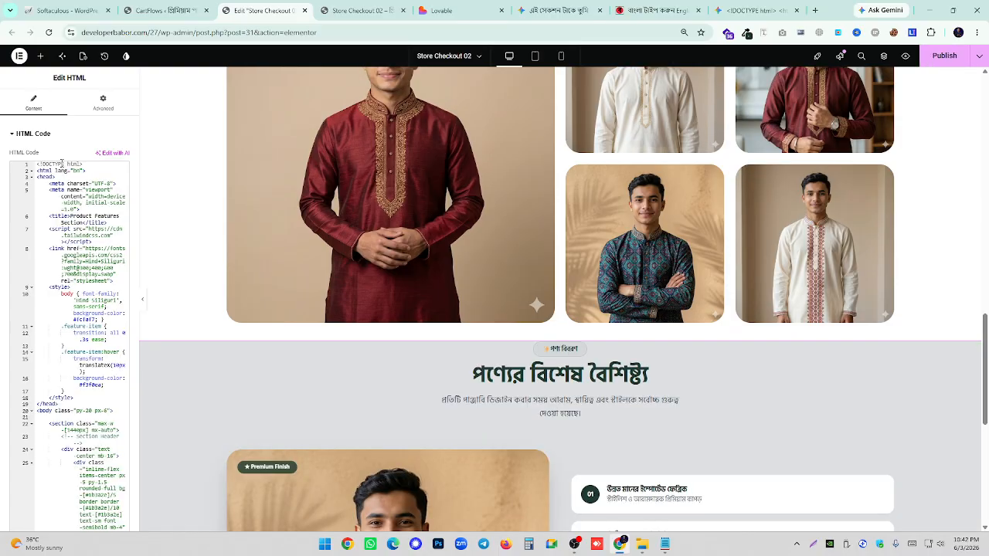
# - Compare the product features section in the Elementor editor with its Gemini preview, viewing the page at full width
pyautogui.scroll(-5, 372, 300)
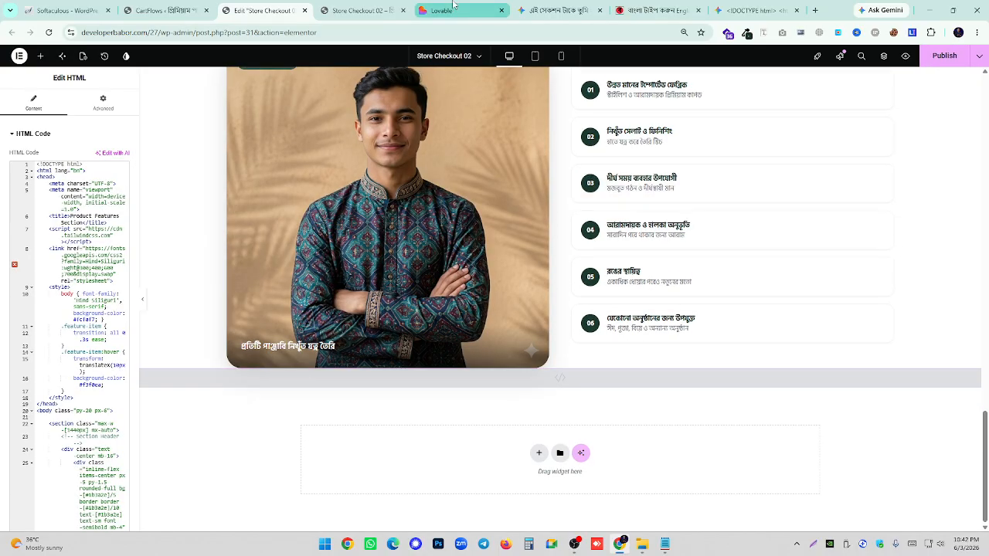
pyautogui.click(456, 7)
pyautogui.click(528, 9)
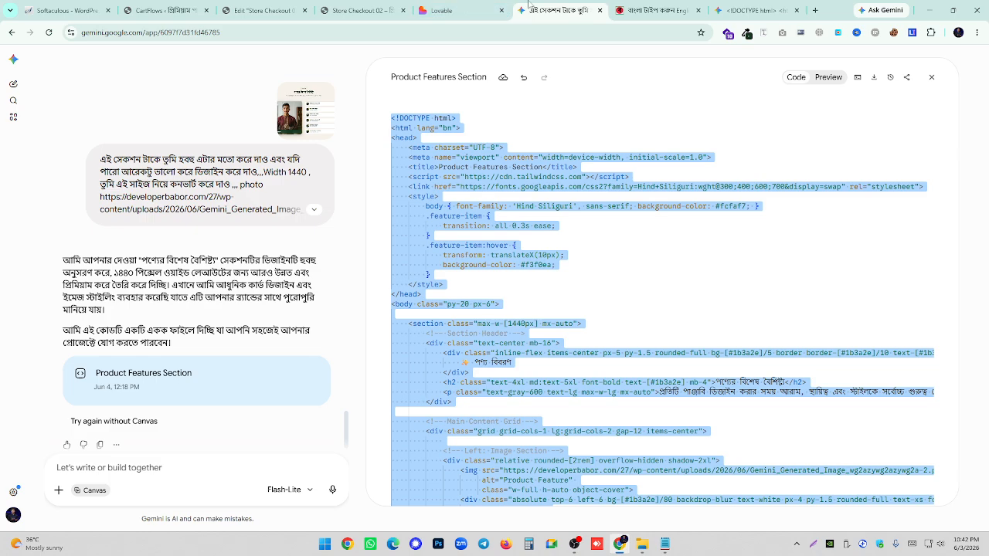
pyautogui.click(827, 78)
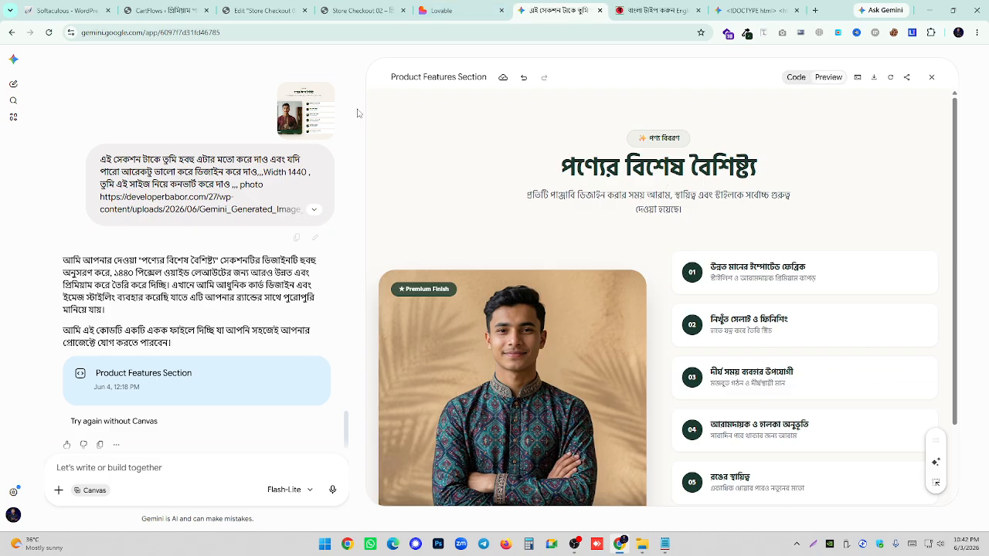
pyautogui.click(355, 10)
pyautogui.click(262, 10)
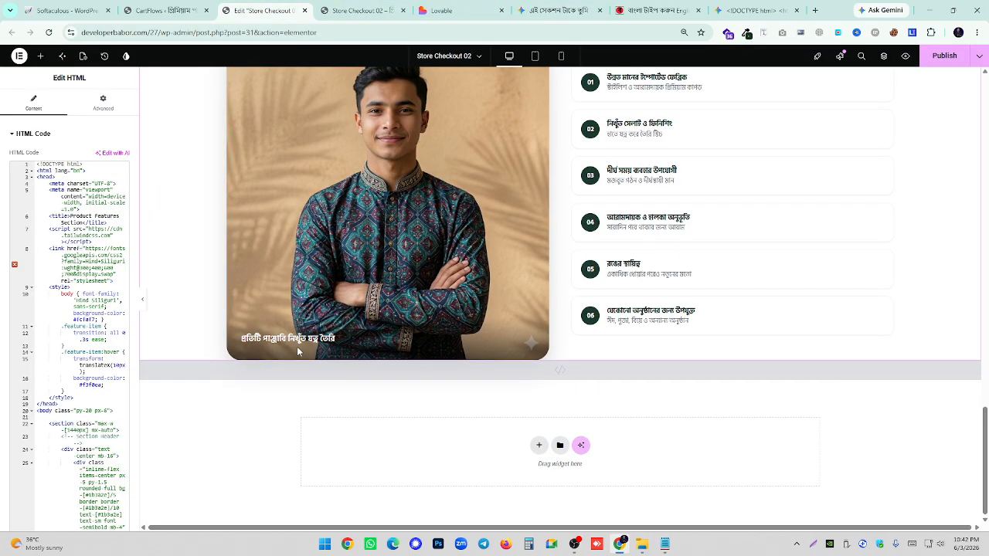
pyautogui.click(143, 299)
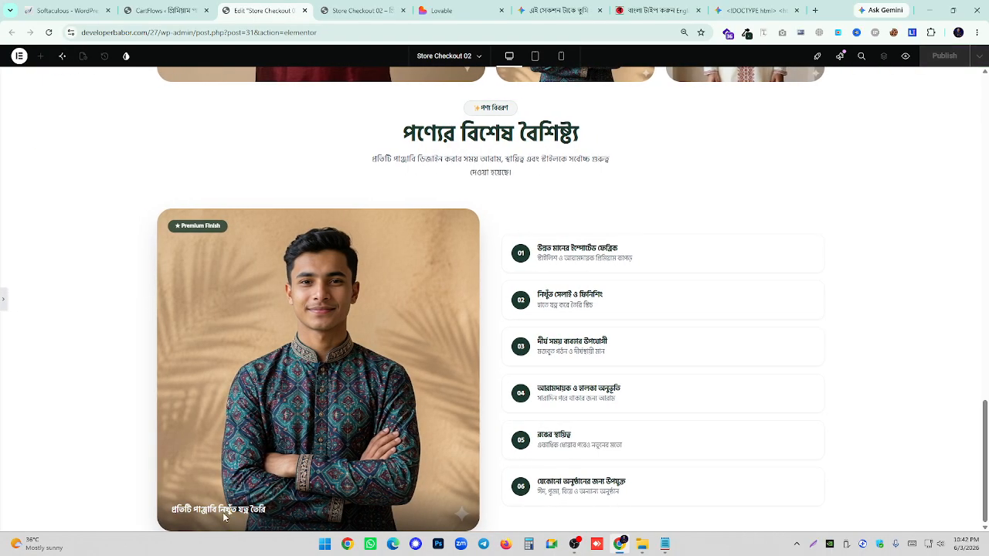
pyautogui.scroll(3, 489, 108)
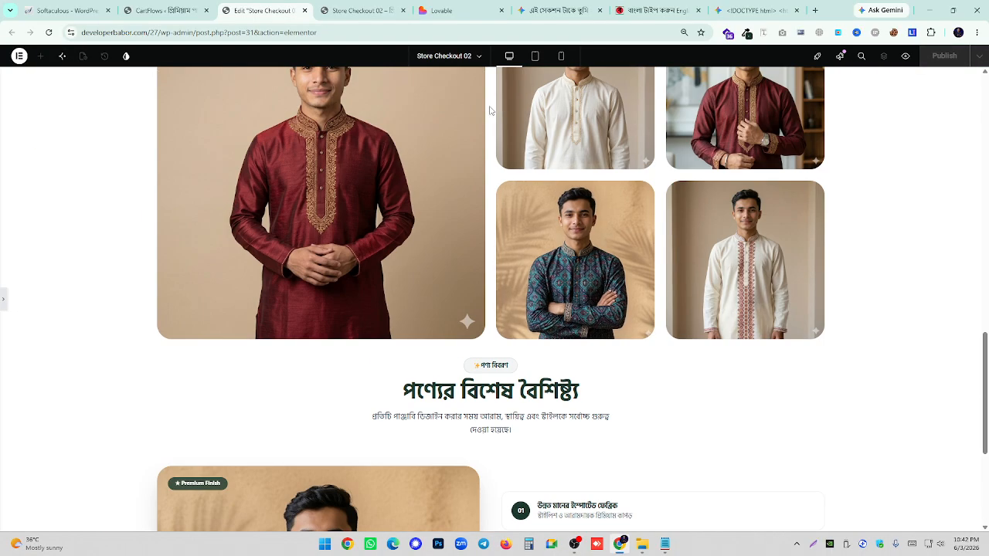
# - In Gemini, copy the caption on the product photo and send it with the request "atar akta bg diye daw shundor kore"
pyautogui.click(556, 10)
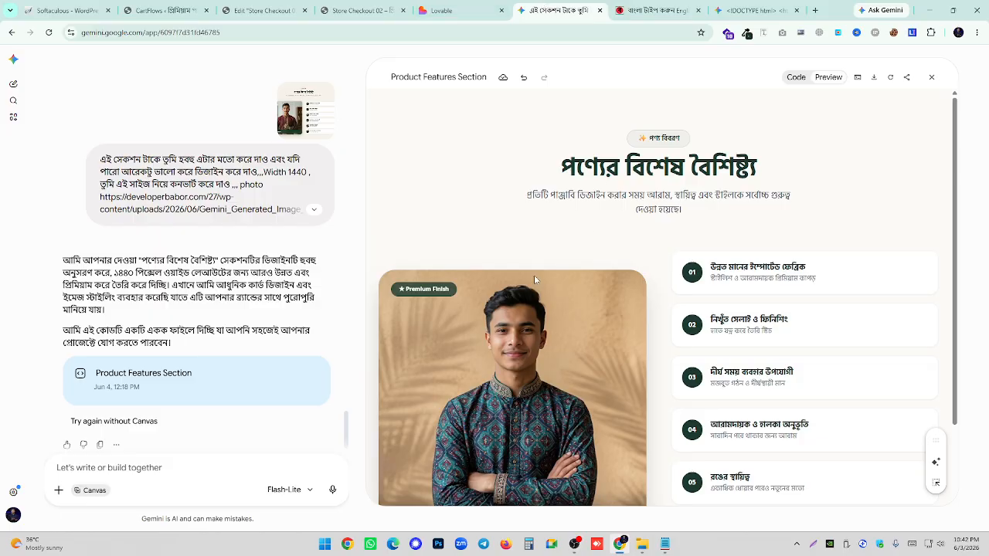
pyautogui.scroll(-2, 479, 324)
pyautogui.moveTo(390, 431); pyautogui.dragTo(477, 426)
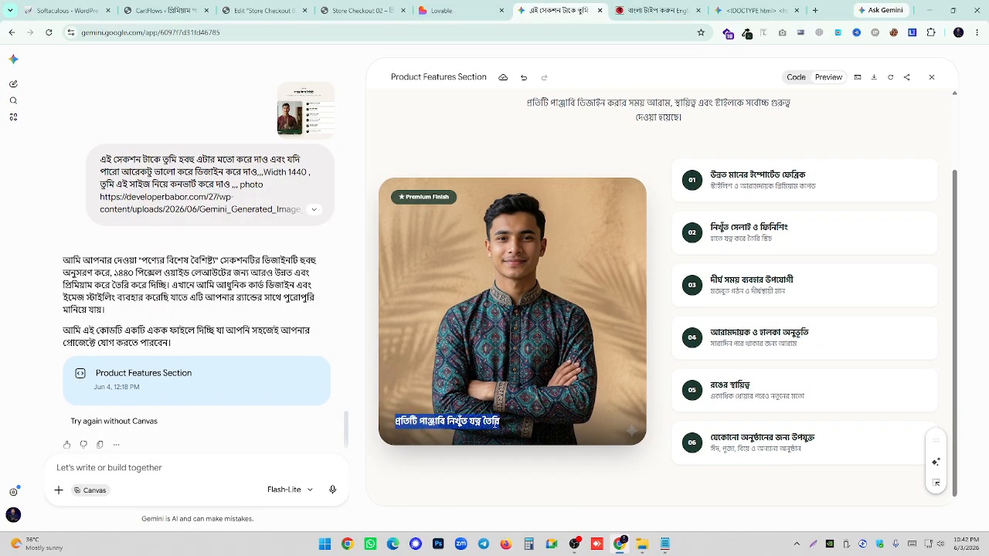
pyautogui.rightClick(488, 426)
pyautogui.click(516, 306)
pyautogui.click(145, 462)
pyautogui.hotkey('ctrl', 'v')
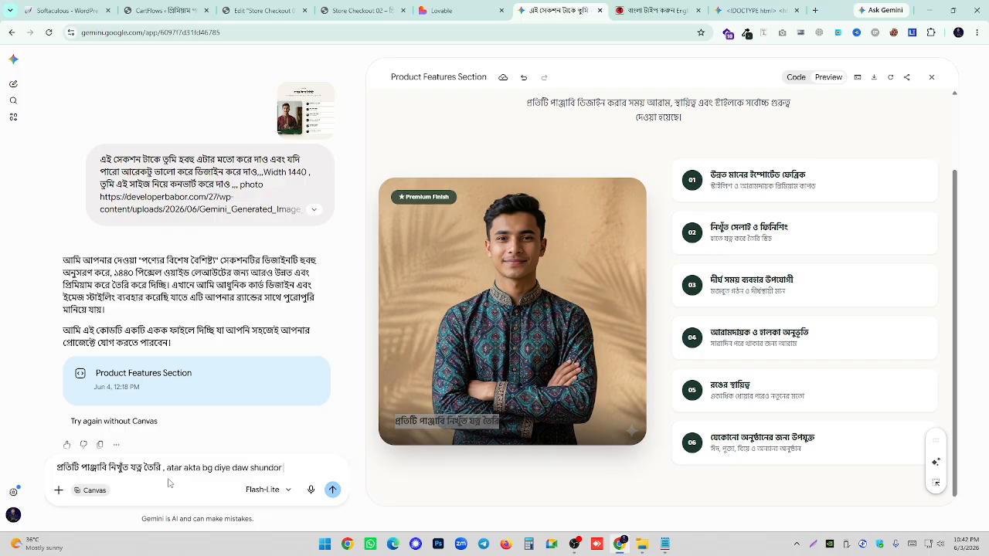
pyautogui.press('Return')
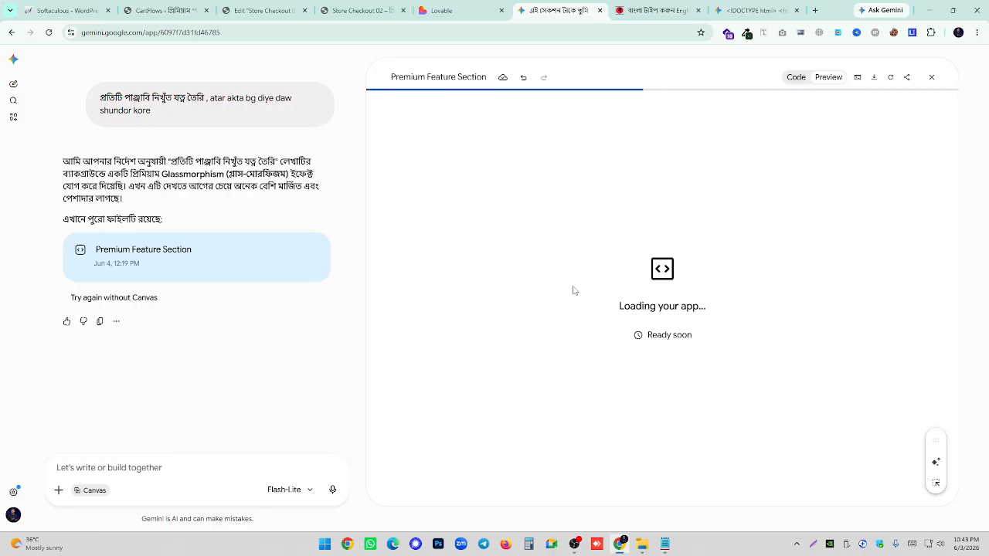
# - Check the caption background in the Premium Feature Section preview and copy the complete revised HTML code
pyautogui.scroll(-1, 589, 292)
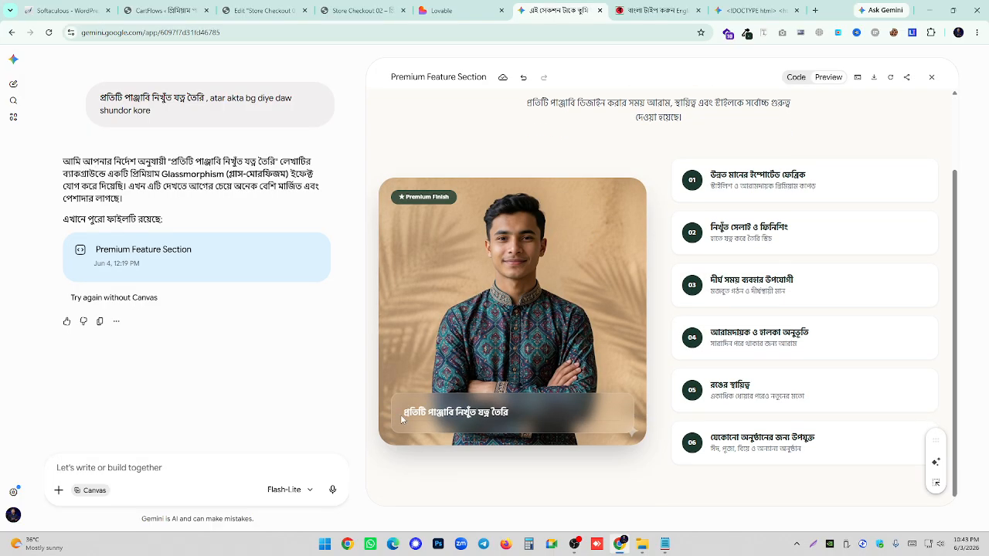
pyautogui.moveTo(401, 419); pyautogui.dragTo(533, 417)
pyautogui.click(533, 417)
pyautogui.scroll(1, 733, 232)
pyautogui.click(795, 80)
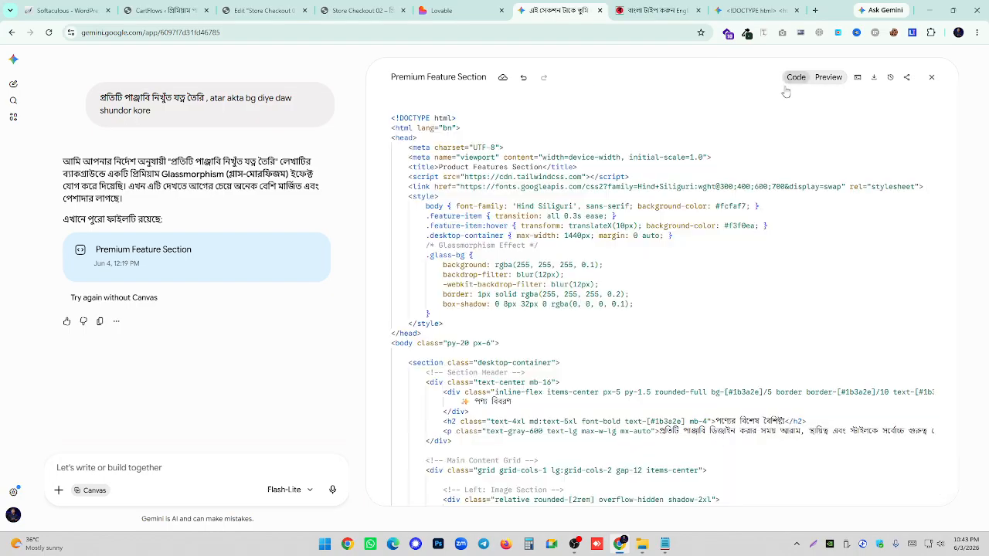
pyautogui.hotkey('ctrl', 'a')
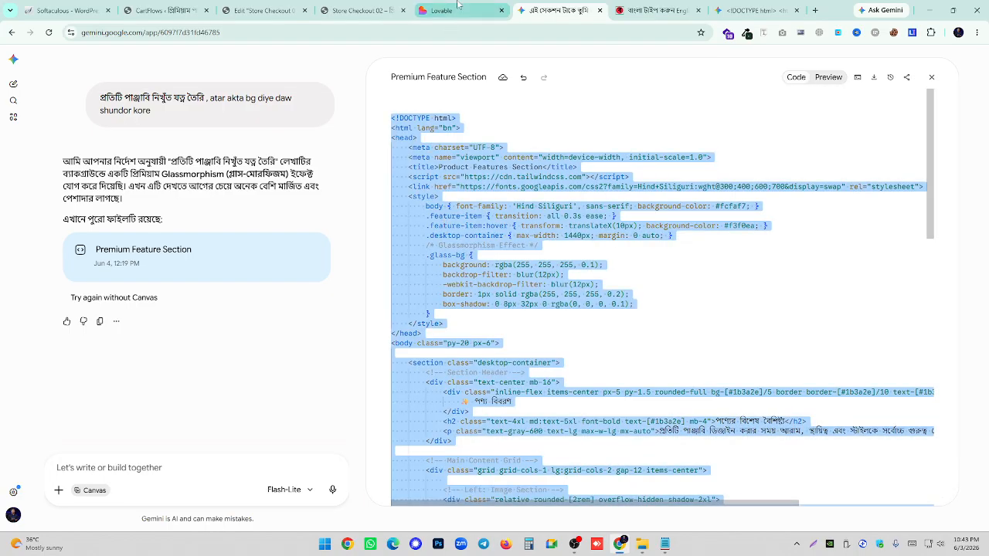
# - Return to the Elementor editor, replace the features widget's HTML with the revised code, and check the photo caption
pyautogui.click(355, 10)
pyautogui.click(261, 10)
pyautogui.click(162, 10)
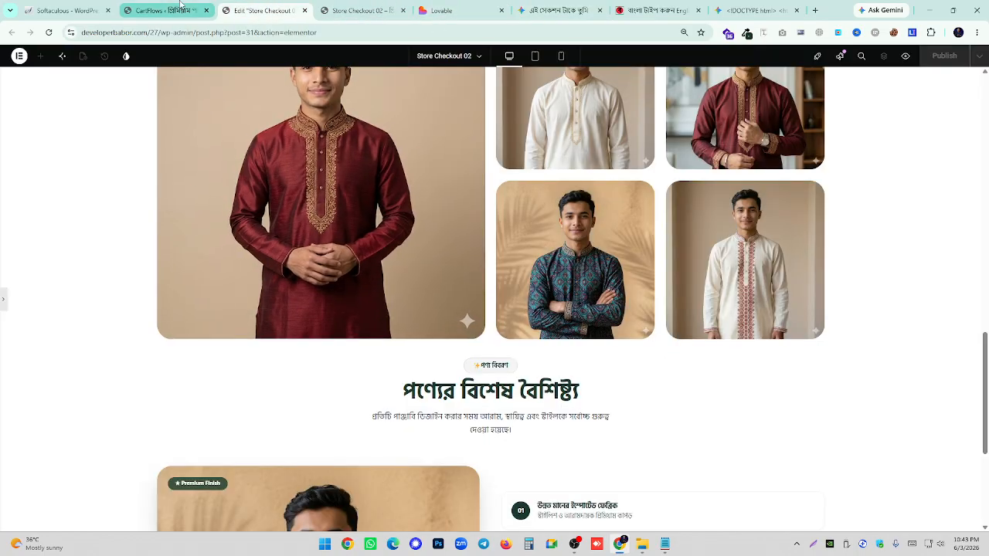
pyautogui.click(261, 10)
pyautogui.click(3, 299)
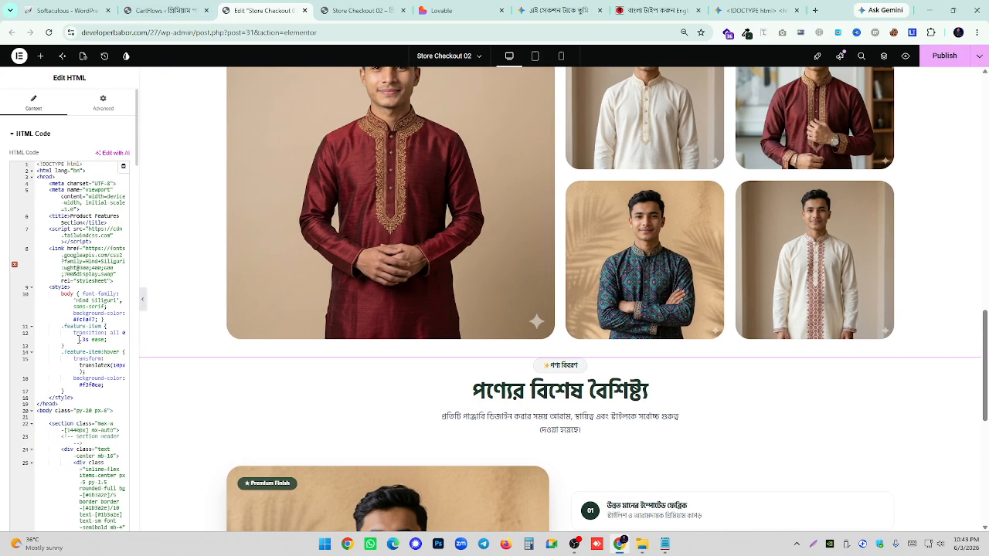
pyautogui.hotkey('ctrl', 'a')
pyautogui.hotkey('ctrl', 'v')
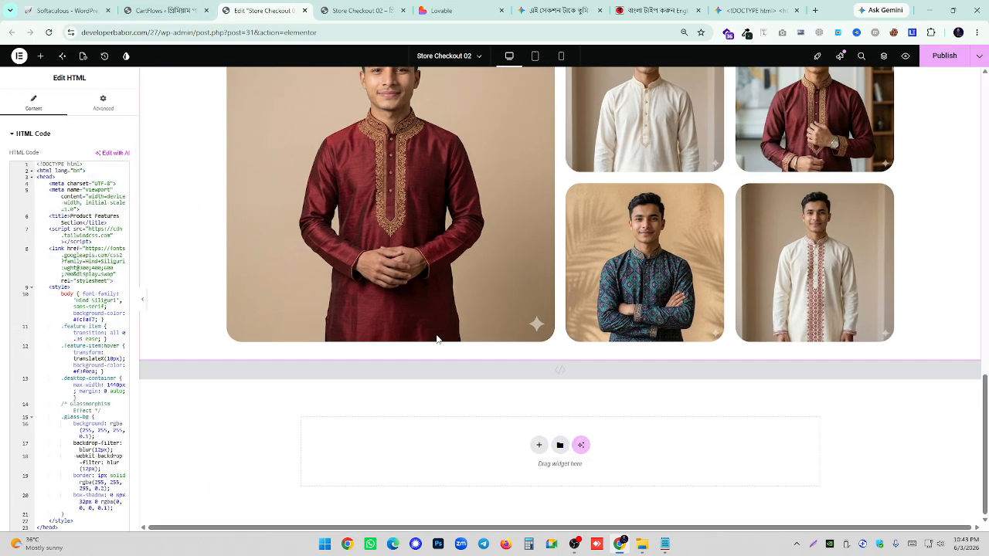
pyautogui.scroll(-5, 409, 371)
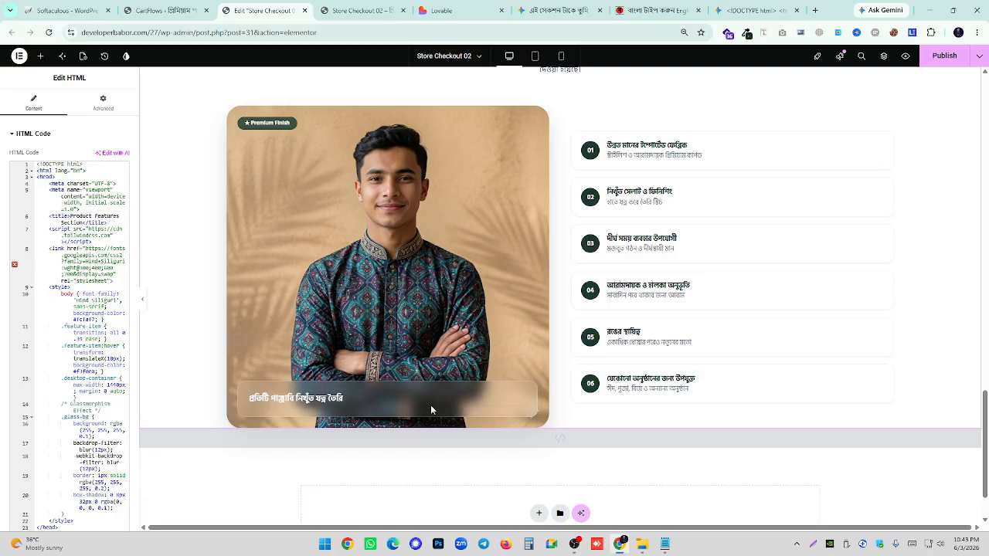
# - Give the product features container 70 px top and 40 px bottom padding, and publish the page
pyautogui.scroll(3, 430, 410)
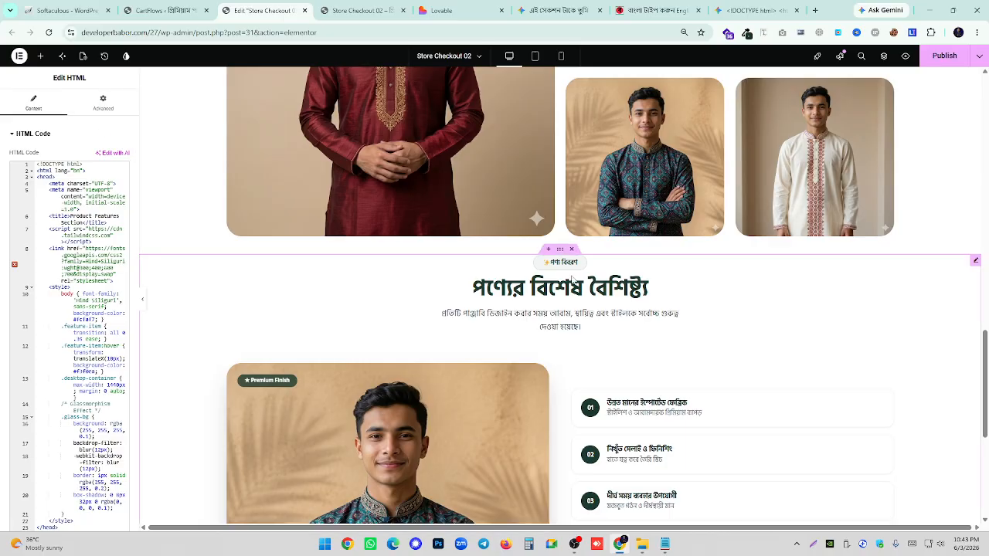
pyautogui.click(560, 249)
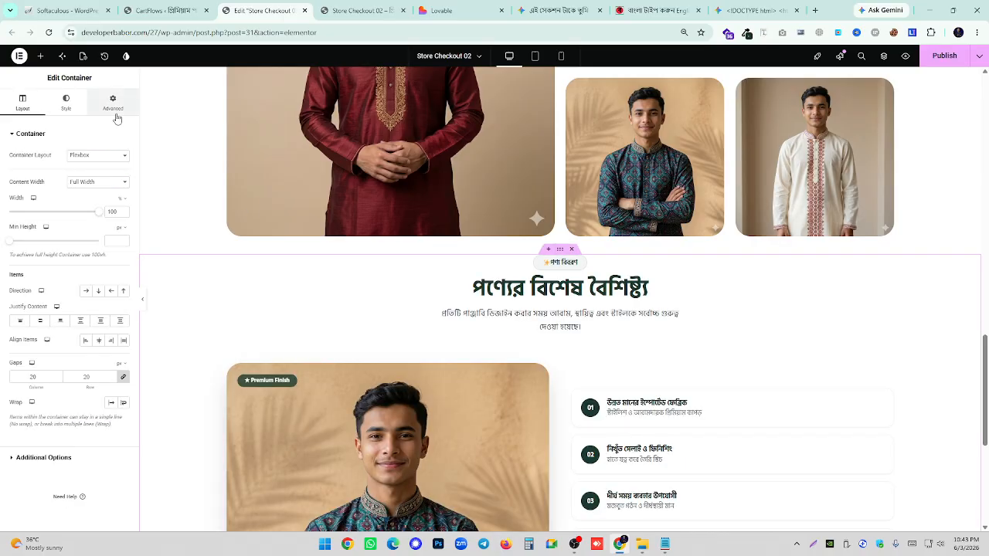
pyautogui.click(113, 102)
pyautogui.write('70')
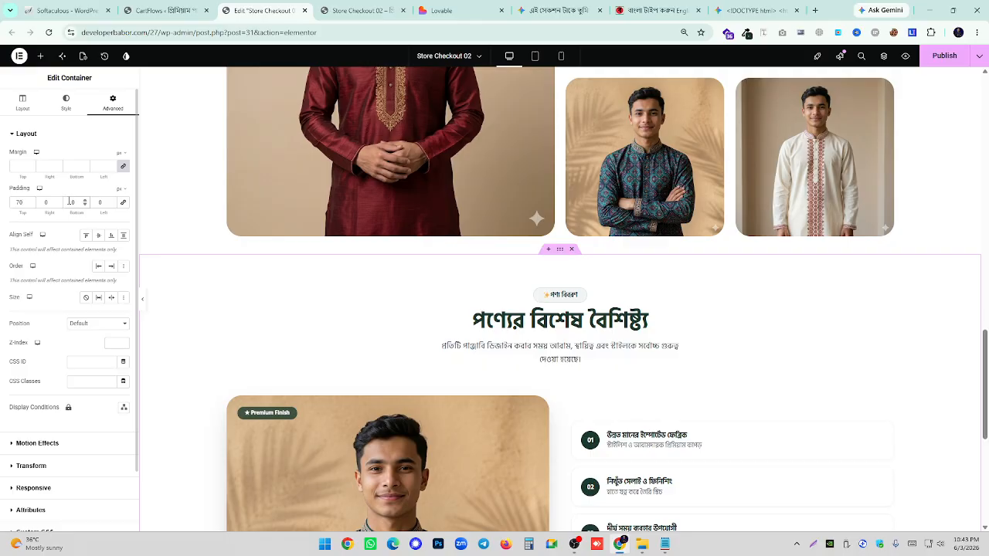
pyautogui.scroll(-5, 610, 309)
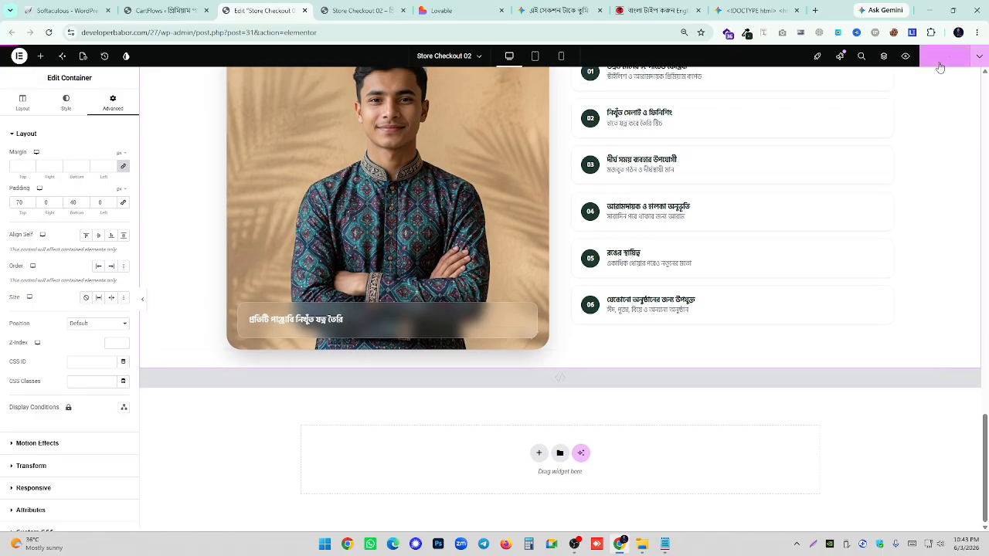
pyautogui.click(940, 61)
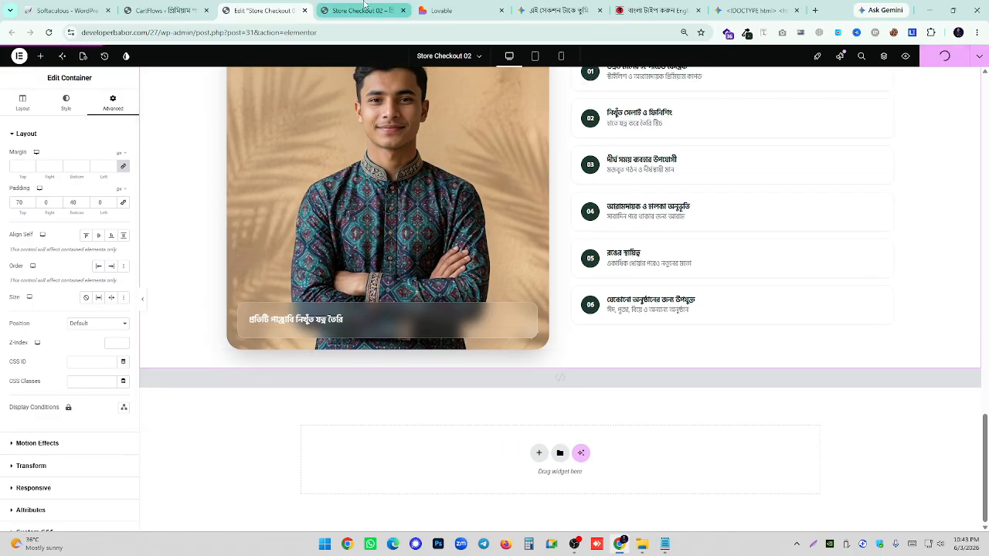
# - Review the product features section and its spacing against the sections above in the reloaded Store Checkout 02 preview
pyautogui.click(364, 6)
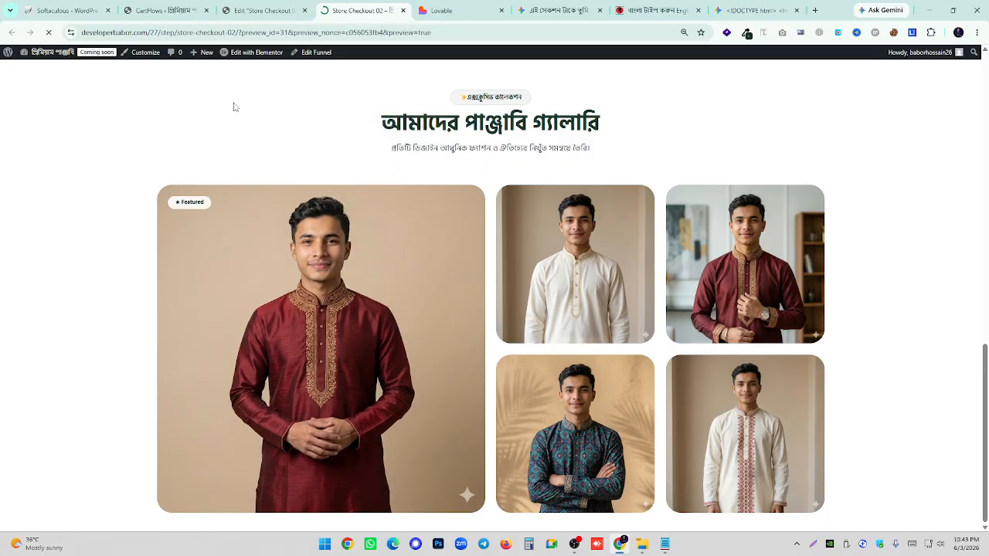
pyautogui.scroll(-3, 541, 201)
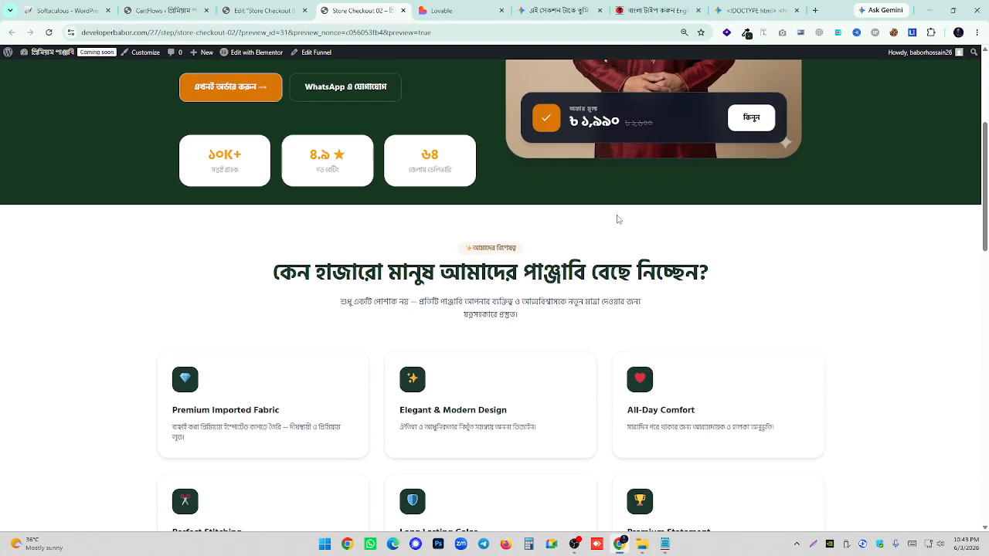
pyautogui.scroll(-10, 704, 254)
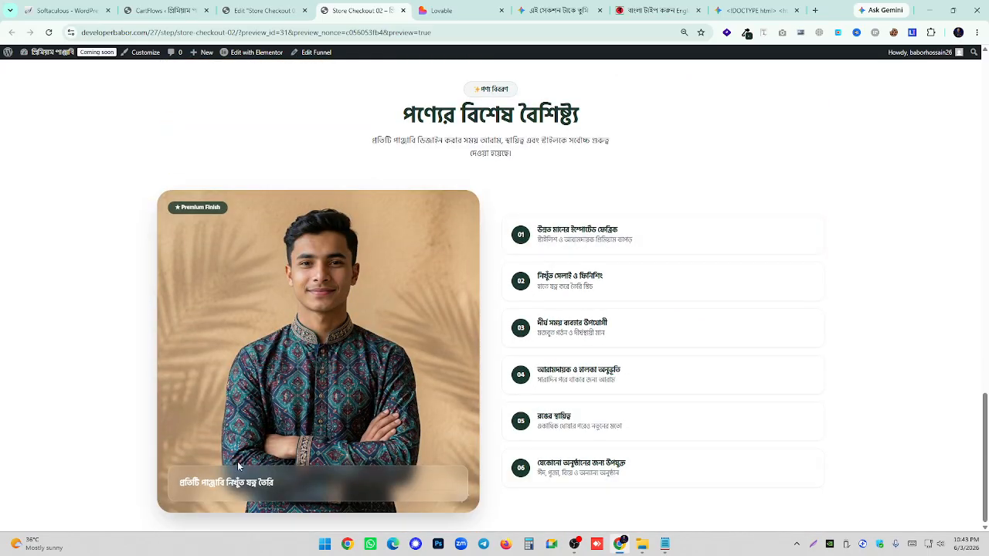
pyautogui.moveTo(544, 231); pyautogui.dragTo(647, 241)
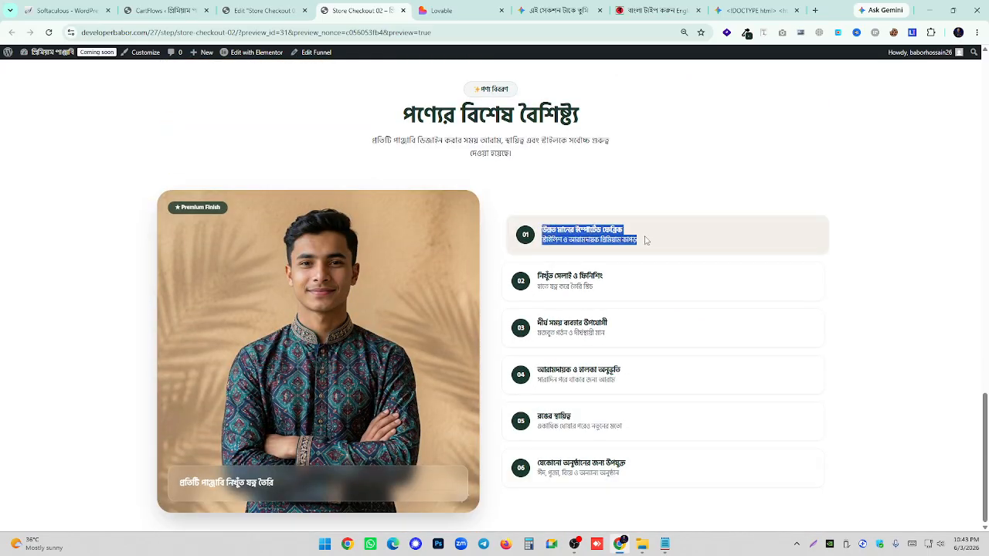
pyautogui.click(647, 240)
pyautogui.scroll(5, 650, 310)
pyautogui.scroll(10, 649, 309)
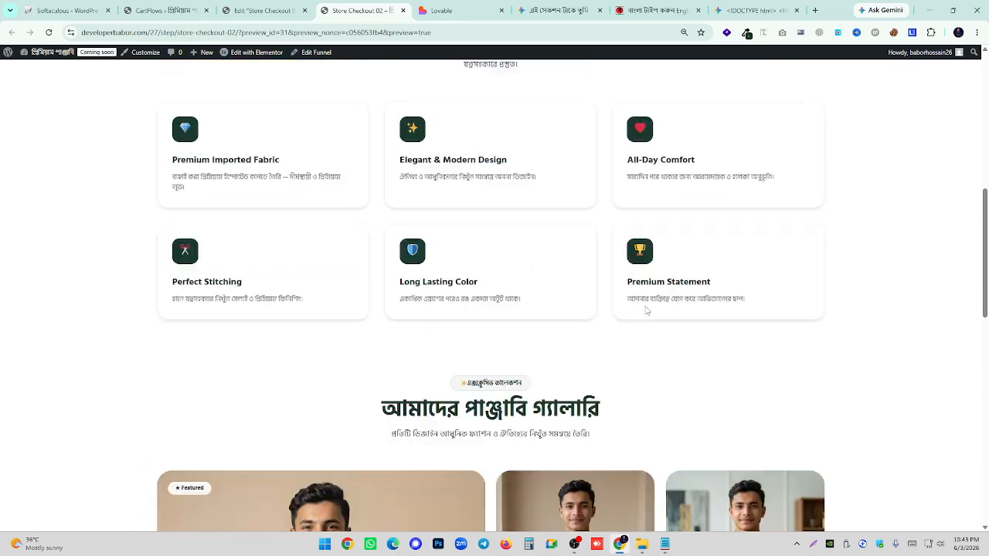
pyautogui.scroll(-10, 600, 326)
pyautogui.scroll(-4, 600, 334)
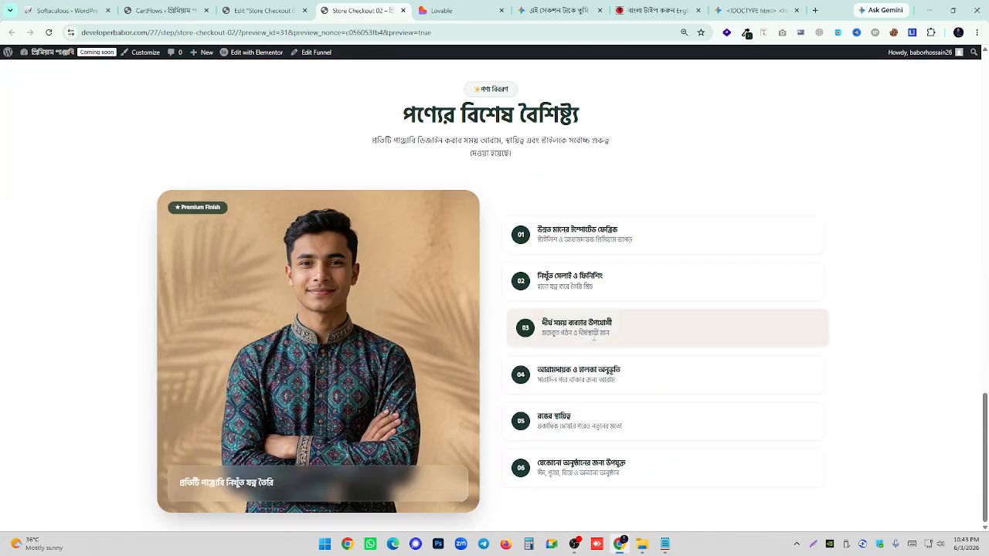
# - Switch to the Lovable design and copy a screenshot of the whole size guide section to the clipboard
pyautogui.click(262, 10)
pyautogui.click(436, 10)
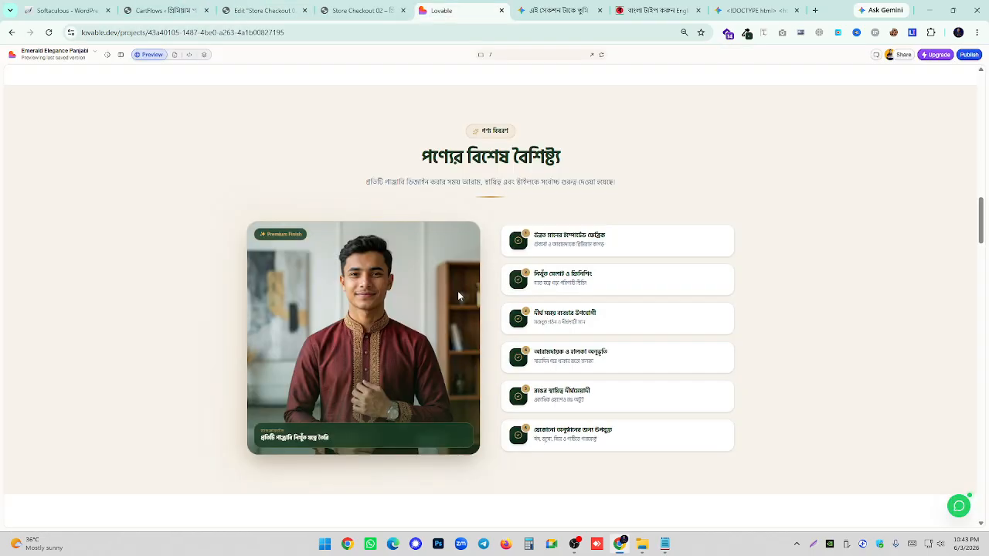
pyautogui.scroll(-5, 479, 294)
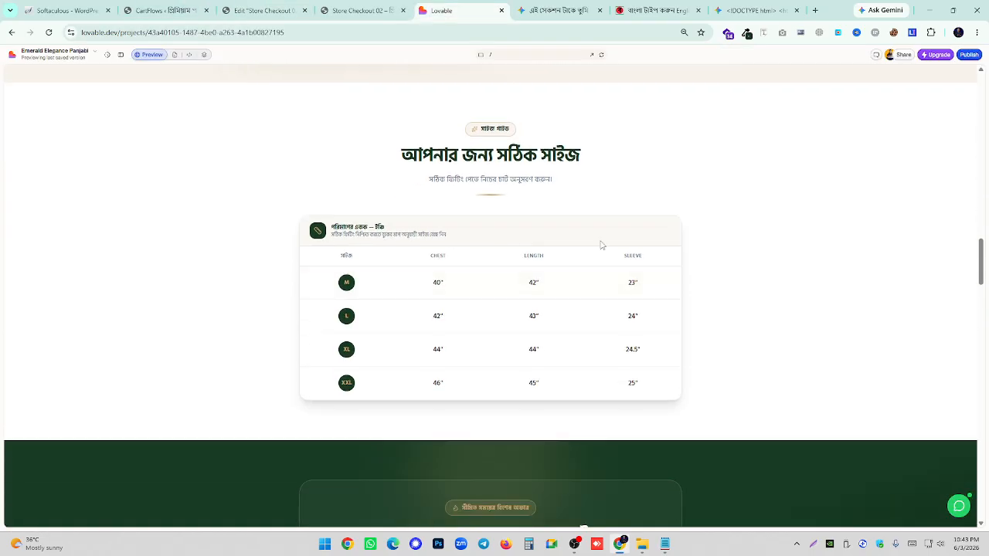
pyautogui.scroll(-1, 641, 276)
pyautogui.scroll(1, 708, 289)
pyautogui.press('shift+super+s')
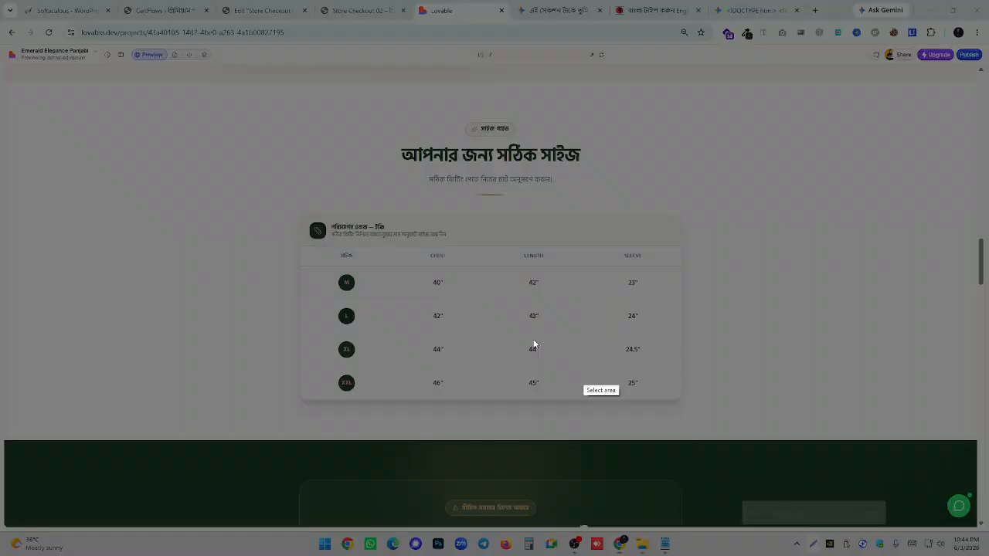
pyautogui.moveTo(122, 83); pyautogui.dragTo(840, 437)
pyautogui.click(801, 446)
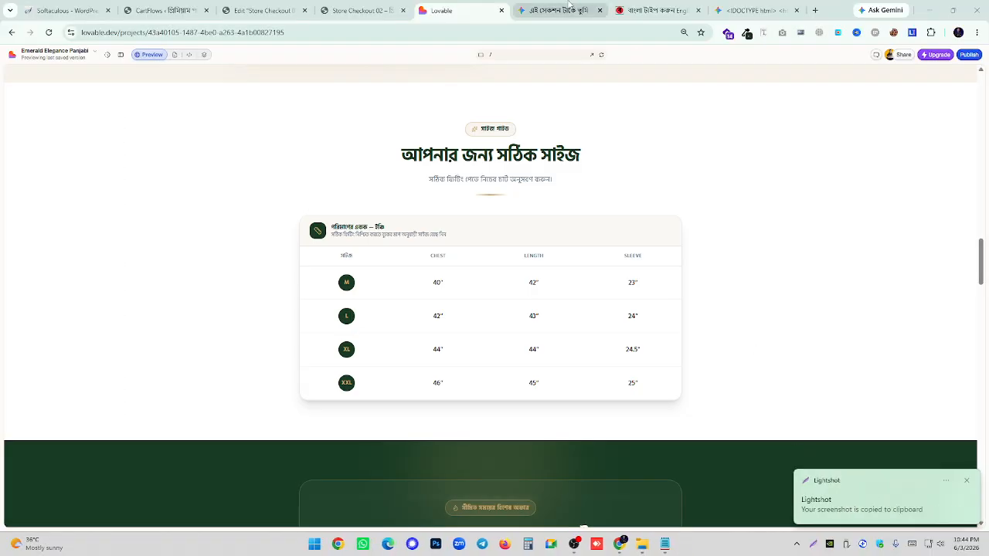
# - In Gemini, attach the size guide screenshot and send it with the earlier section-design prompt for width 1440, omitting the photo link part
pyautogui.hotkey('ctrl', 'Tab')
pyautogui.click(826, 79)
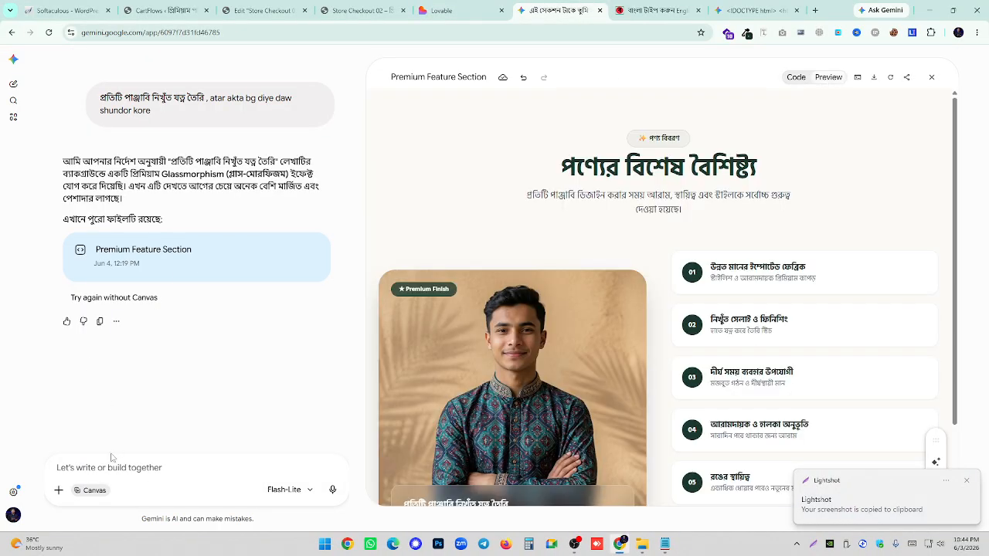
pyautogui.hotkey('ctrl', 'v')
pyautogui.scroll(5, 144, 352)
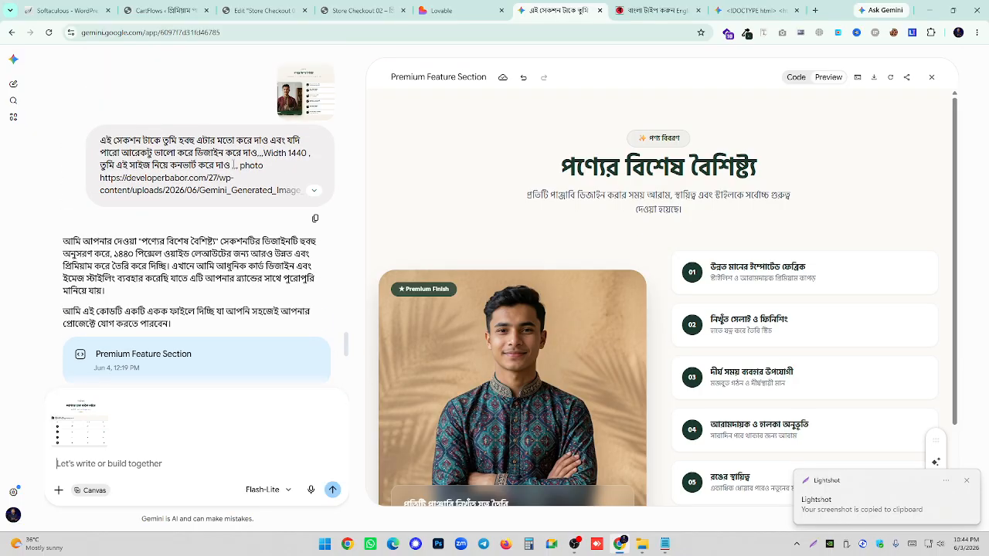
pyautogui.moveTo(232, 164); pyautogui.dragTo(129, 141)
pyautogui.rightClick(189, 159)
pyautogui.click(216, 169)
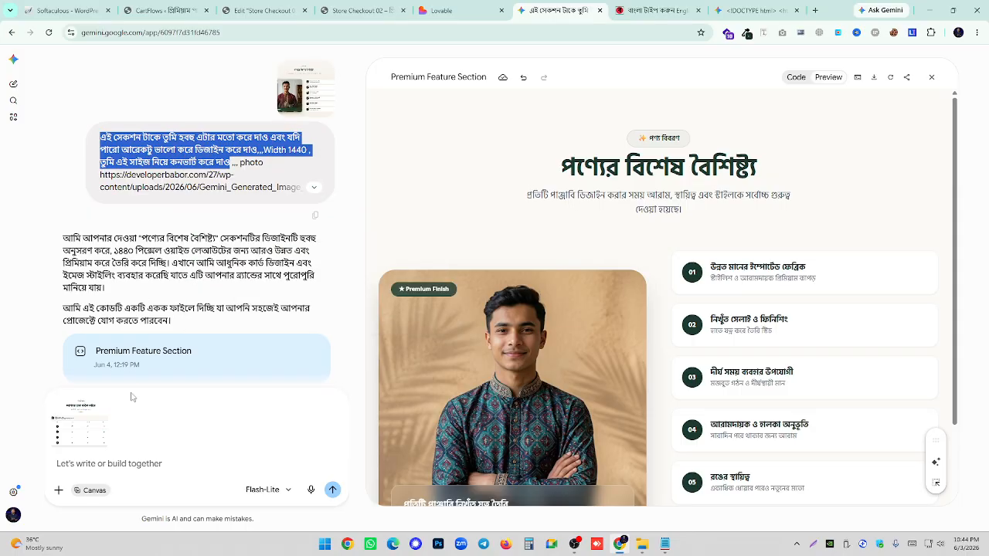
pyautogui.scroll(-2, 193, 348)
pyautogui.click(114, 463)
pyautogui.hotkey('ctrl', 'v')
pyautogui.press('Return')
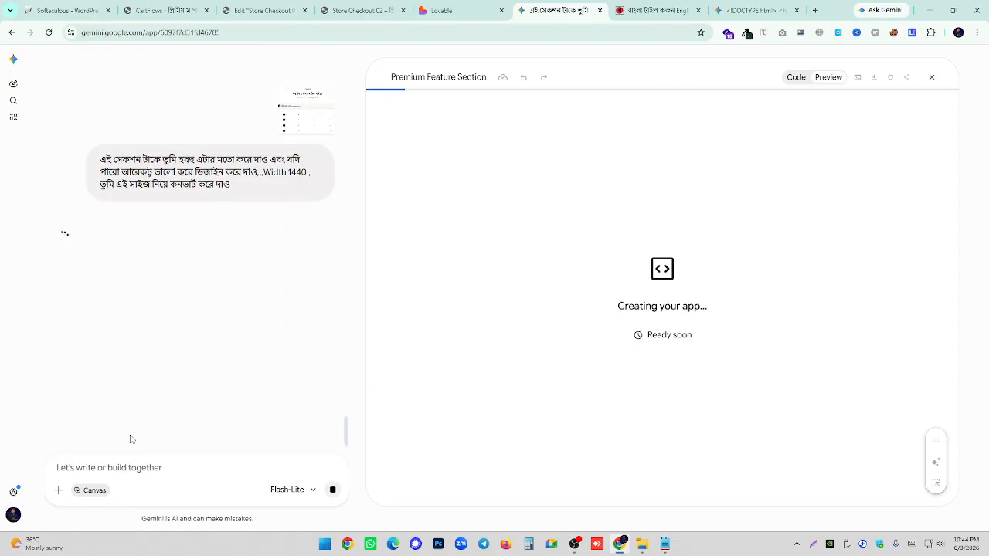
# - Return to the Elementor editor and give the empty container below the features section 70 px top and 40 px bottom padding
pyautogui.click(359, 10)
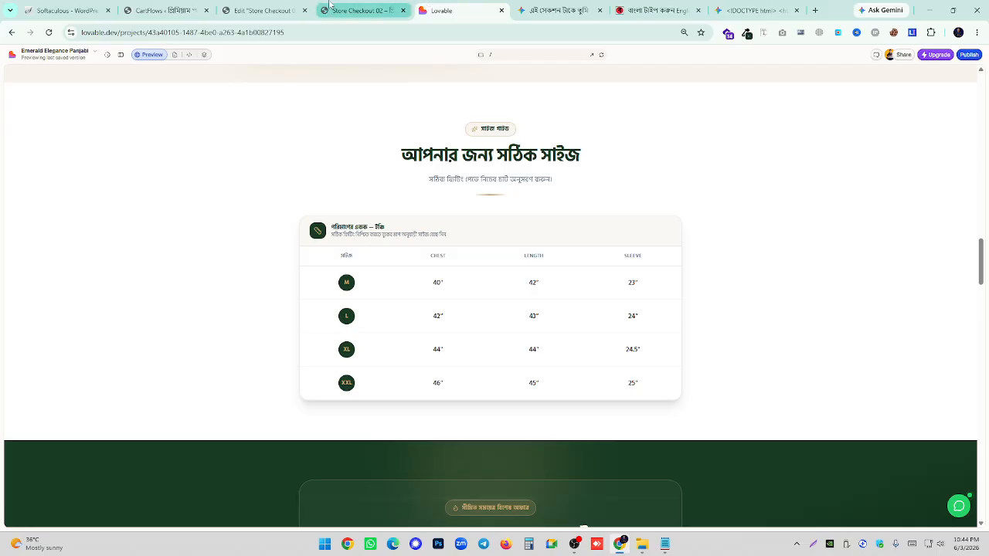
pyautogui.click(263, 10)
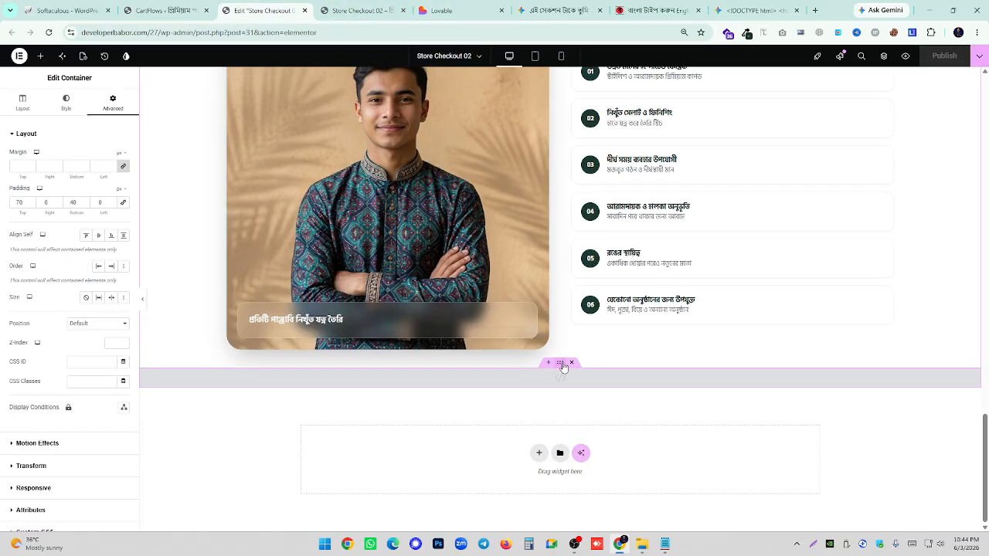
pyautogui.click(563, 366)
pyautogui.click(112, 102)
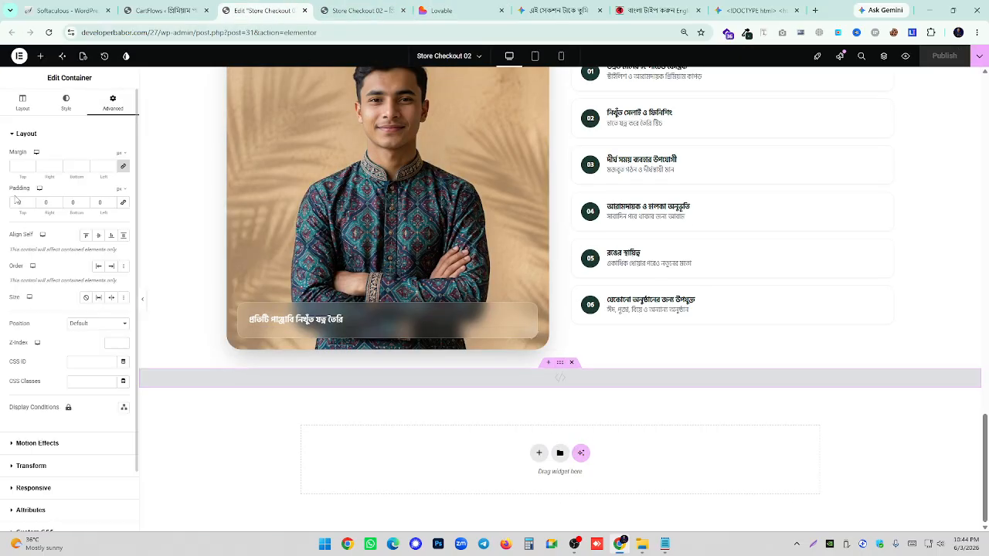
pyautogui.write('70')
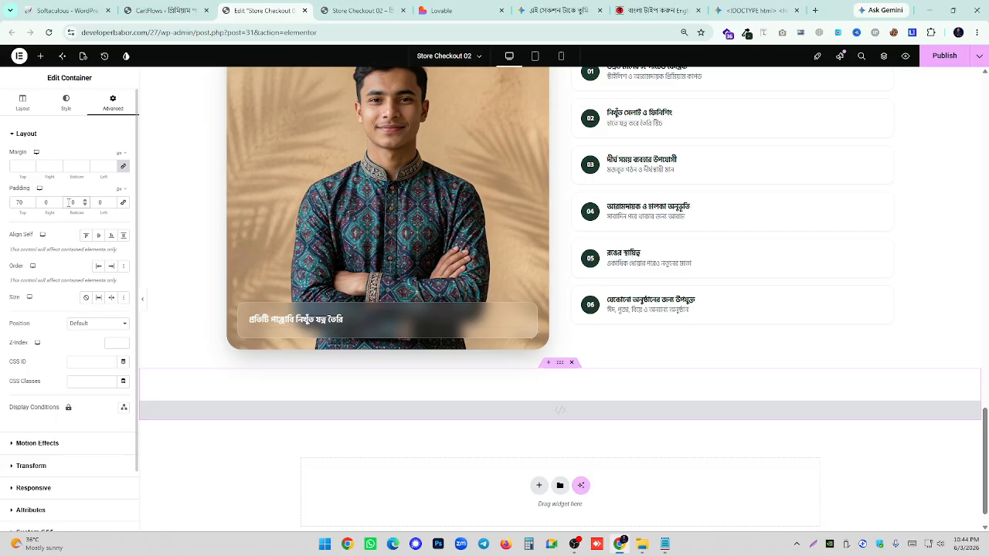
pyautogui.write('40')
# - Duplicate the padded empty container twice and open the first container's empty HTML widget for editing
pyautogui.scroll(-1, 555, 325)
pyautogui.rightClick(560, 317)
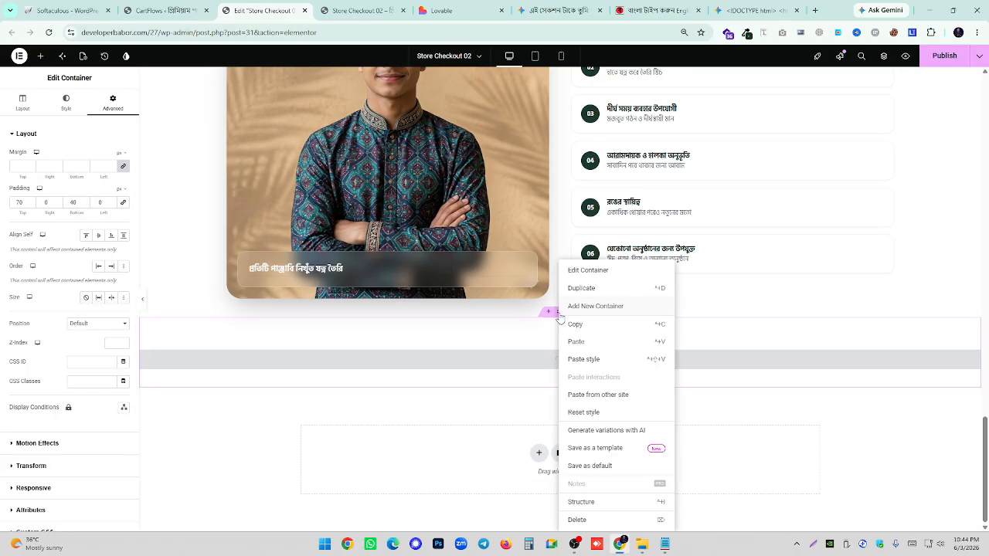
pyautogui.click(572, 293)
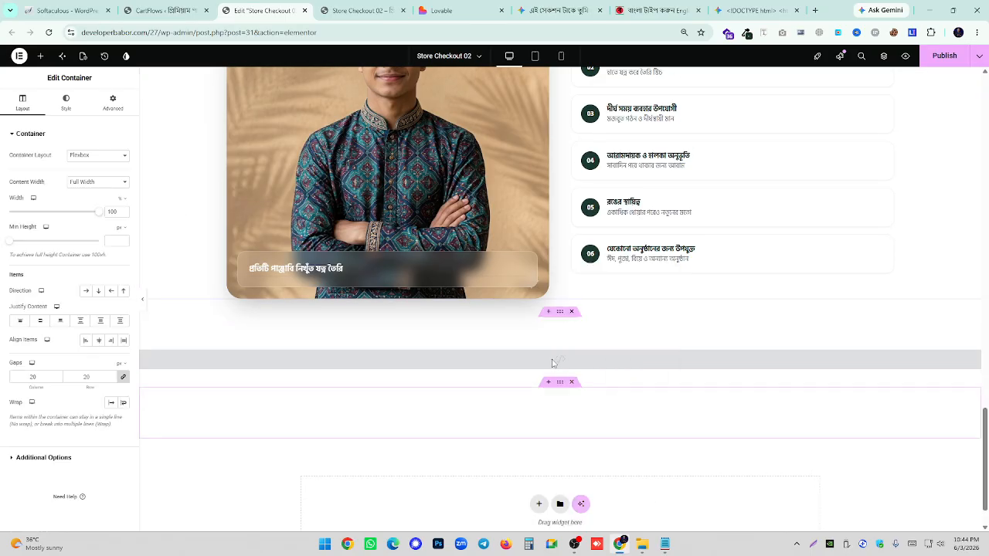
pyautogui.rightClick(558, 383)
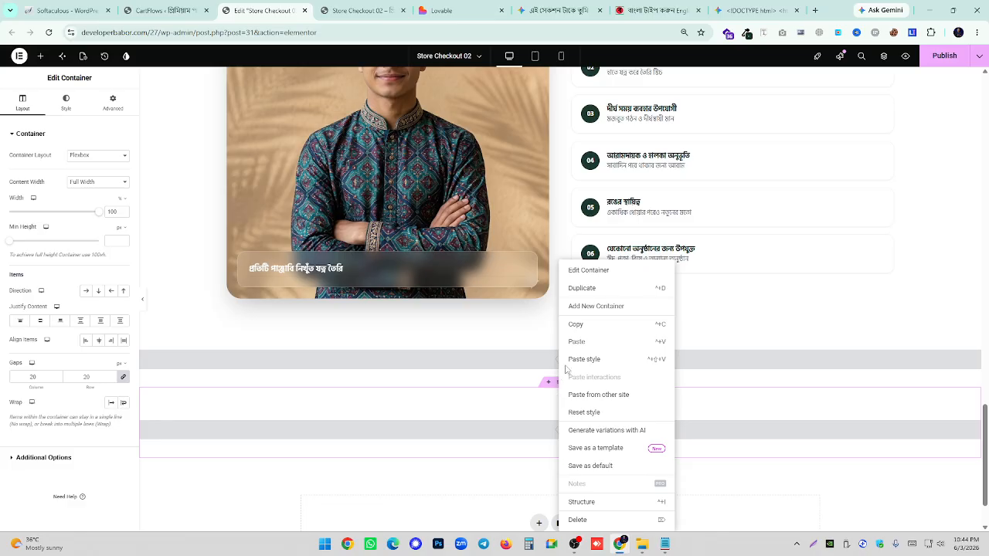
pyautogui.click(589, 297)
pyautogui.click(574, 360)
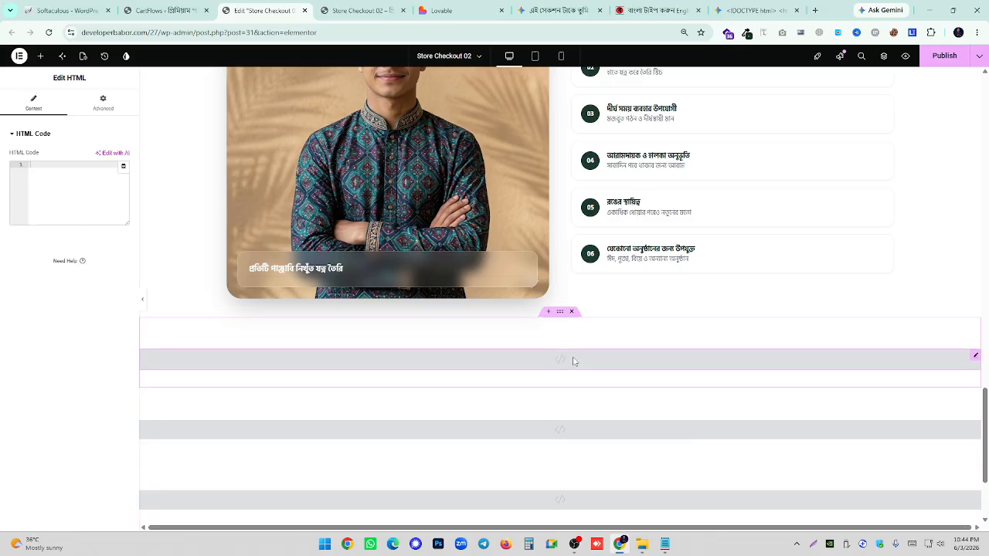
# - In Gemini, check the generated size guide, copy its "সাইজ গাইড" label and send it with the request "ta alada vabe daw"
pyautogui.click(589, 6)
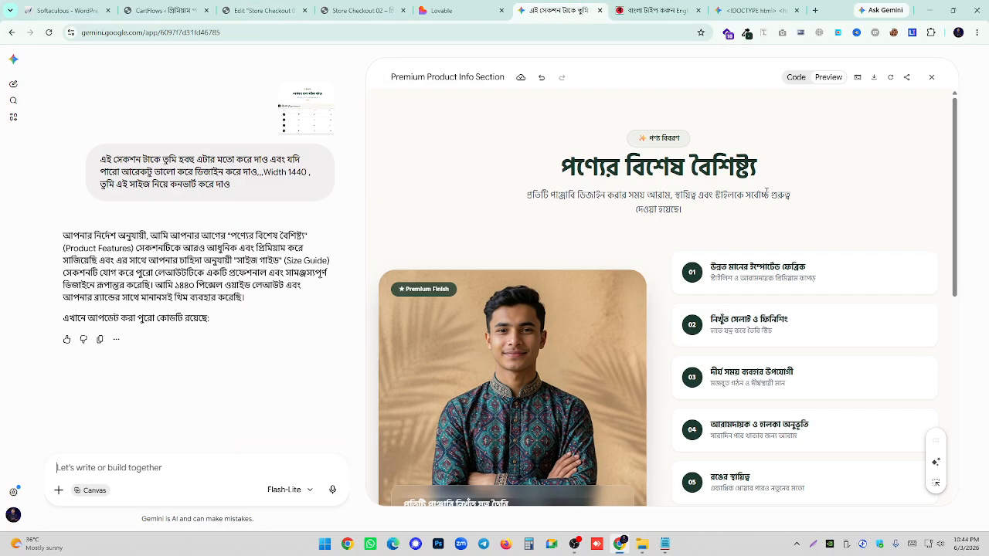
pyautogui.scroll(-5, 757, 208)
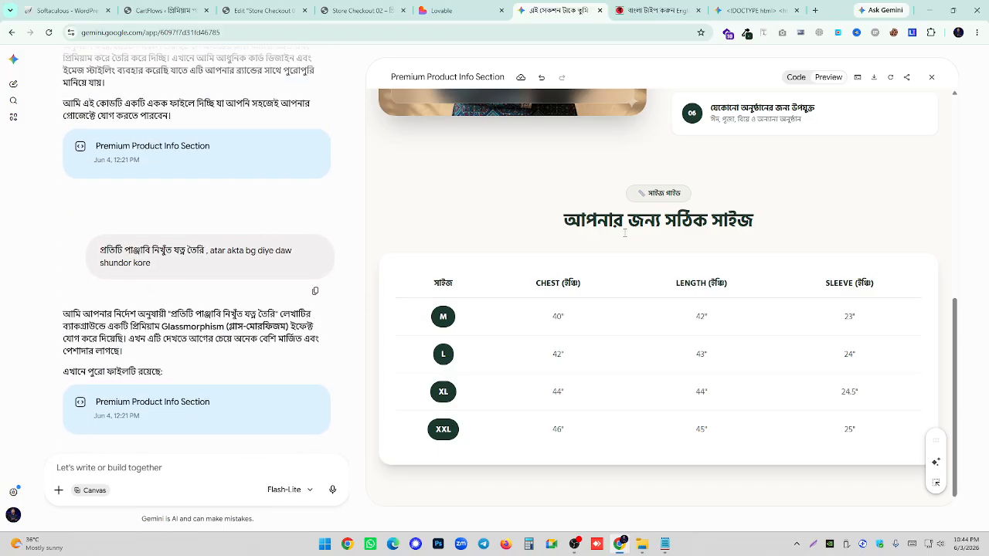
pyautogui.scroll(-6, 176, 446)
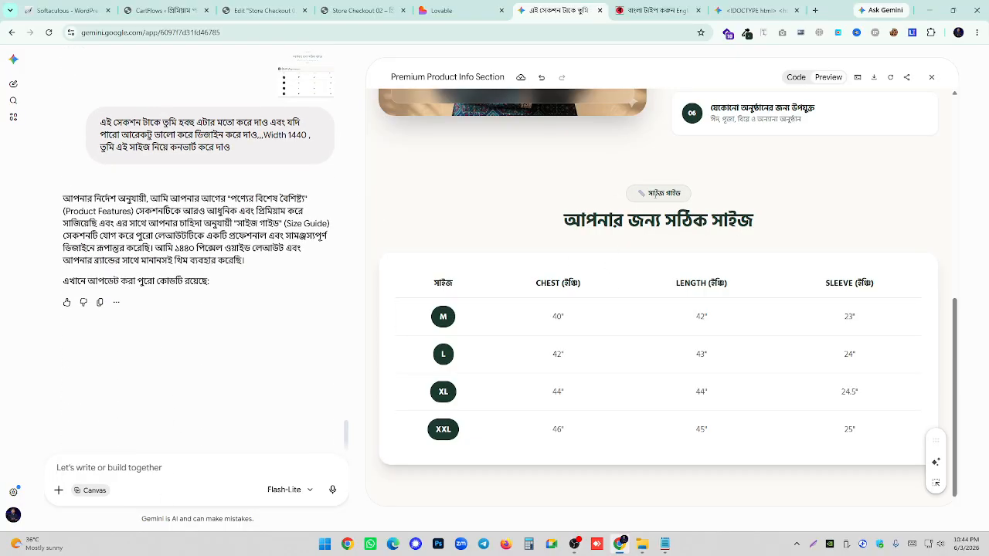
pyautogui.rightClick(655, 194)
pyautogui.click(671, 205)
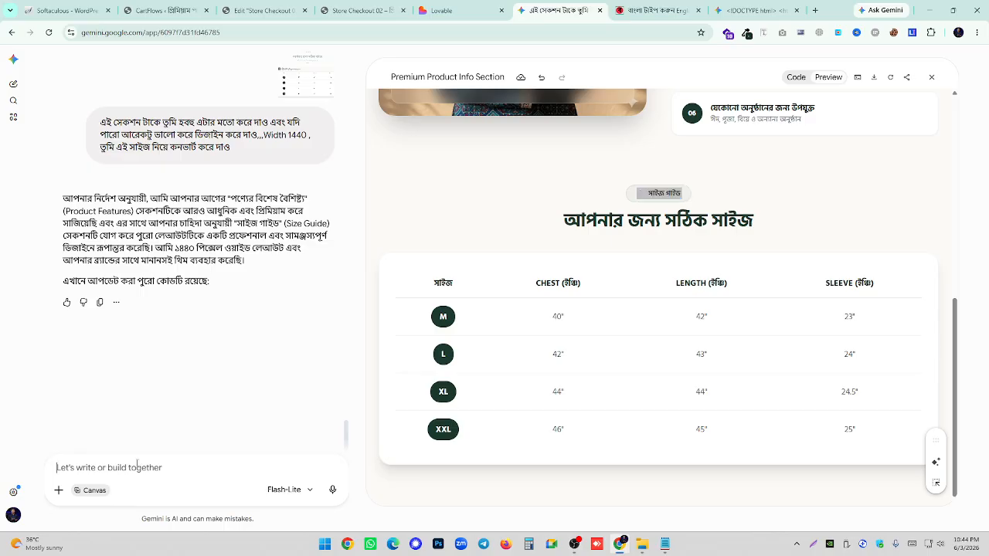
pyautogui.click(136, 463)
pyautogui.hotkey('ctrl', 'v')
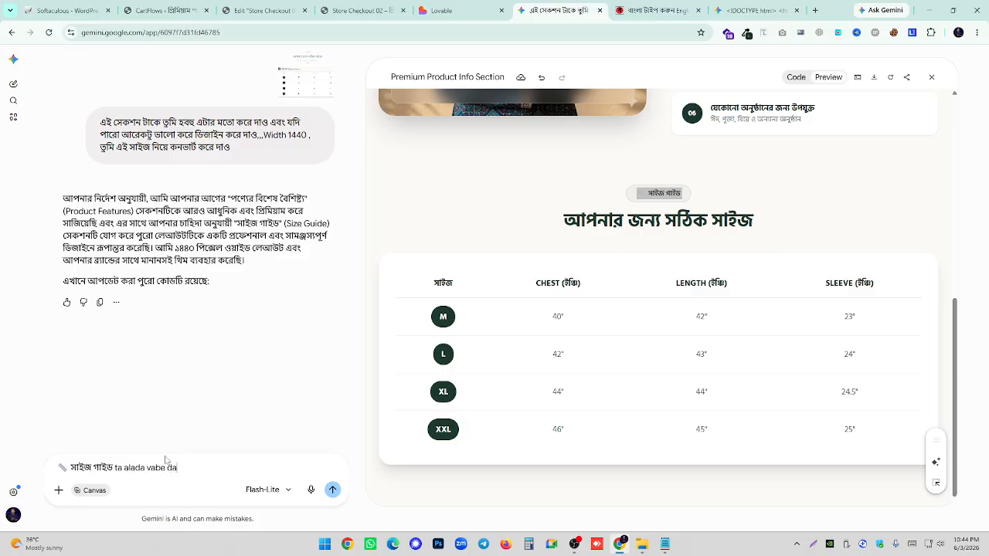
pyautogui.press('Return')
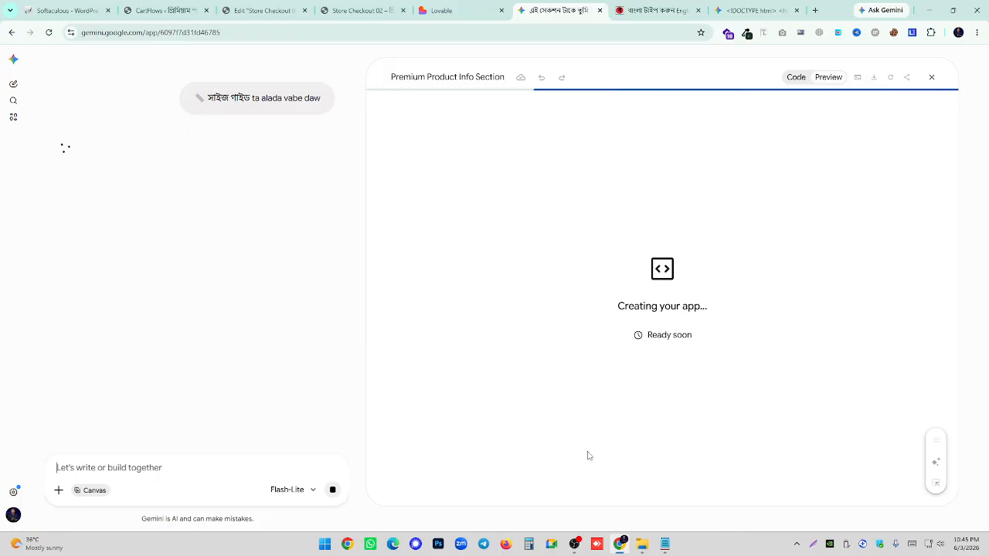
pyautogui.click(574, 544)
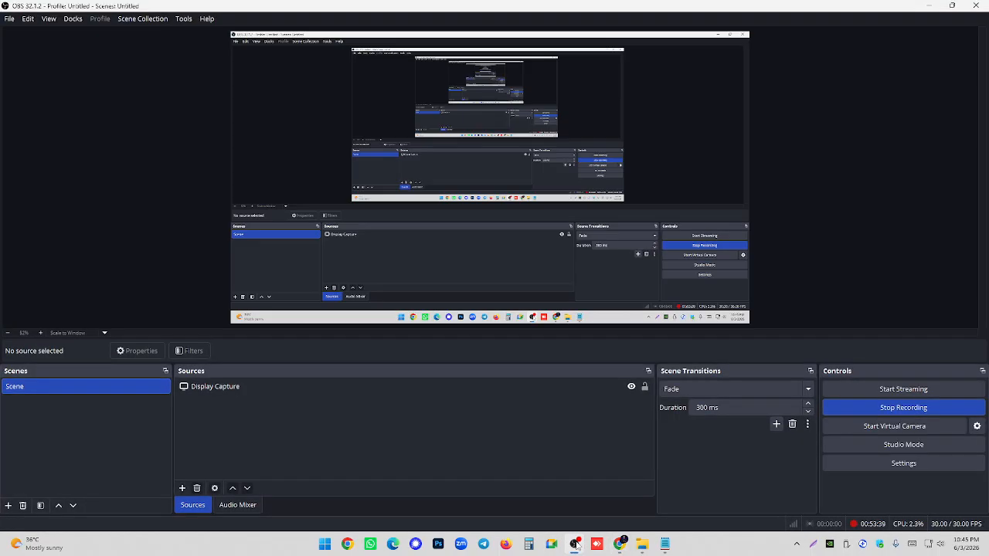
pyautogui.click(575, 543)
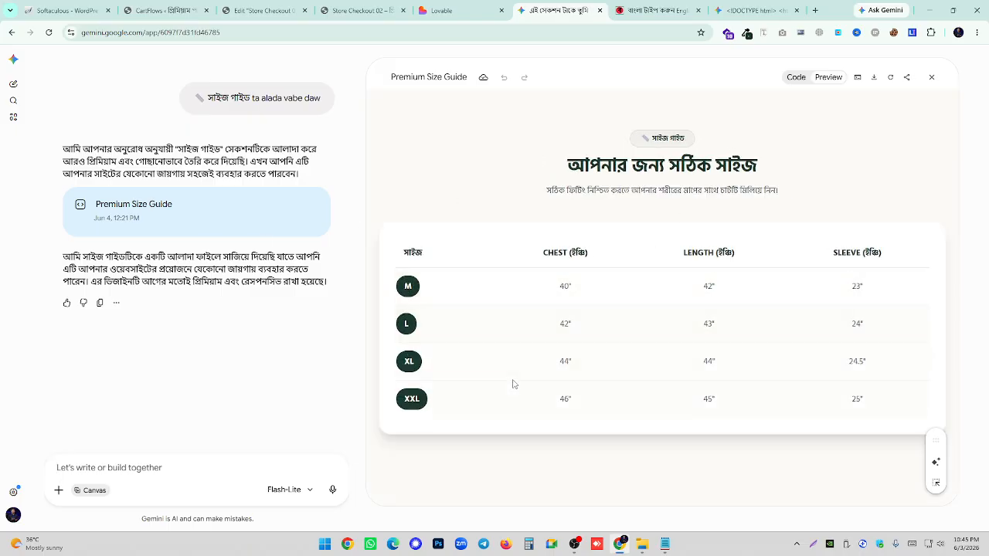
# - Copy the complete Premium Size Guide code from Gemini into the empty HTML widget below the features section in Elementor, and check the table
pyautogui.click(794, 78)
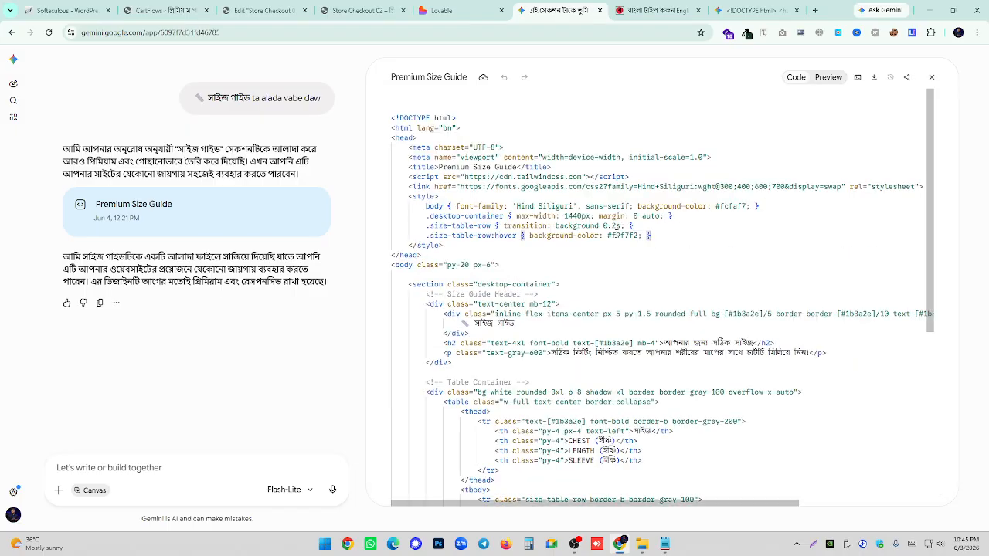
pyautogui.hotkey('ctrl', 'a')
pyautogui.click(262, 10)
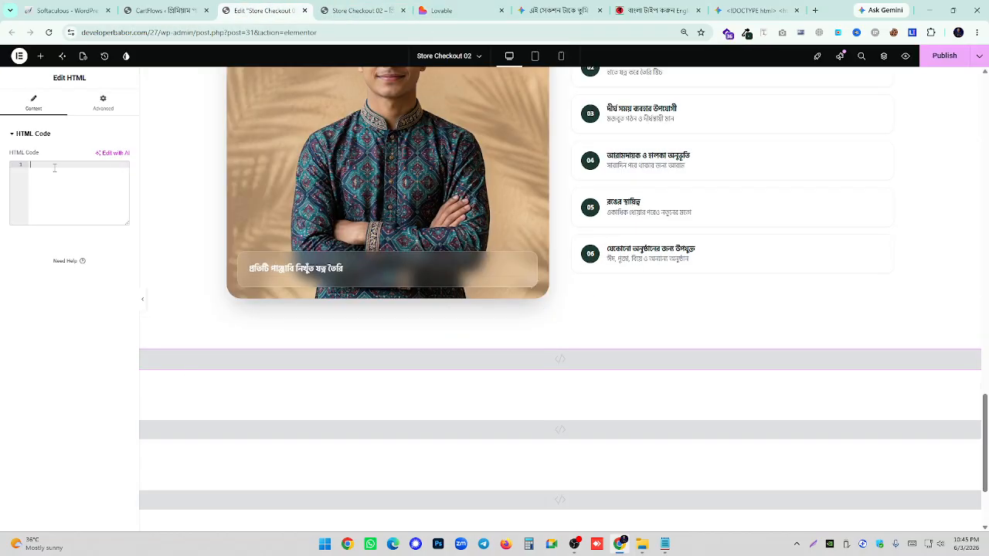
pyautogui.hotkey('ctrl', 'v')
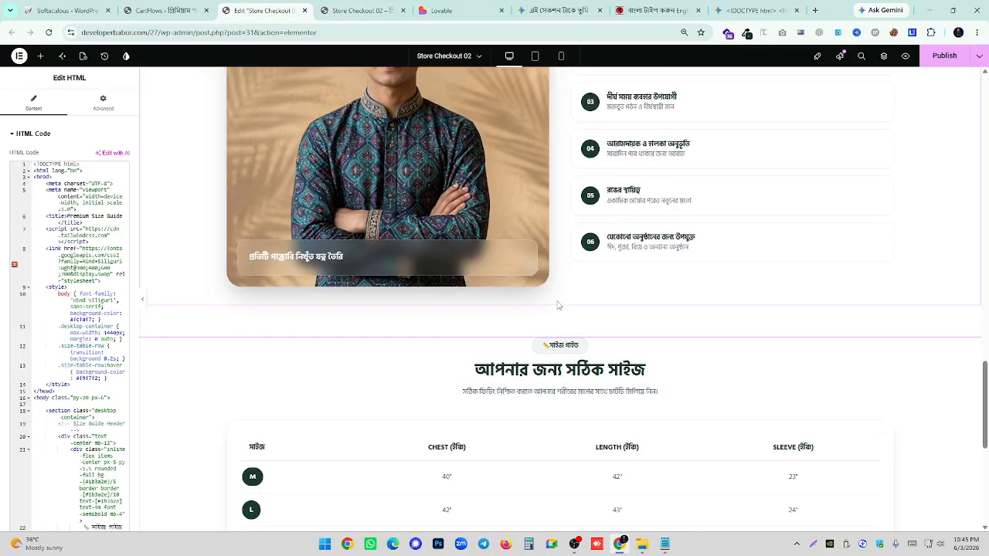
pyautogui.scroll(-3, 556, 303)
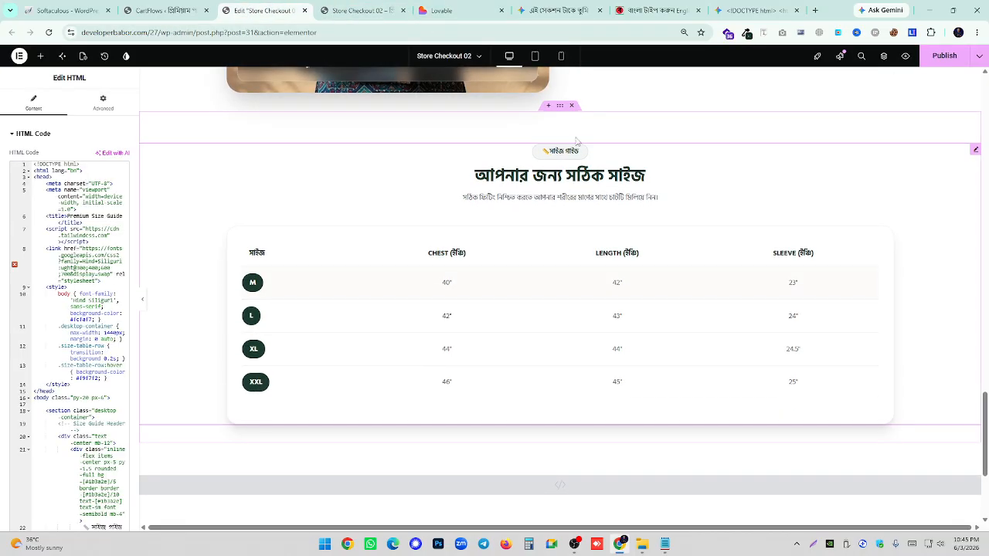
# - Check the size guide section without the editor panel, select its container and publish the page
pyautogui.click(144, 305)
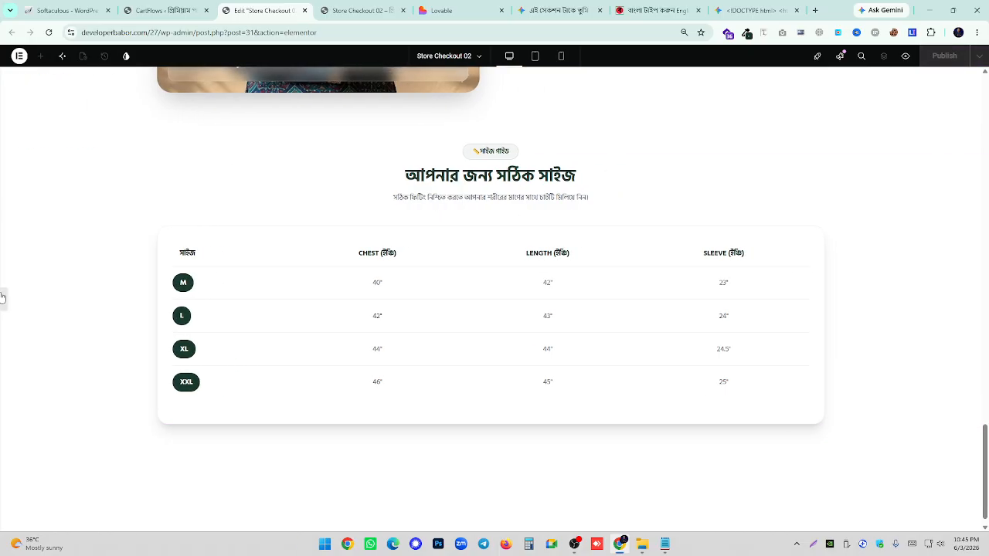
pyautogui.click(2, 297)
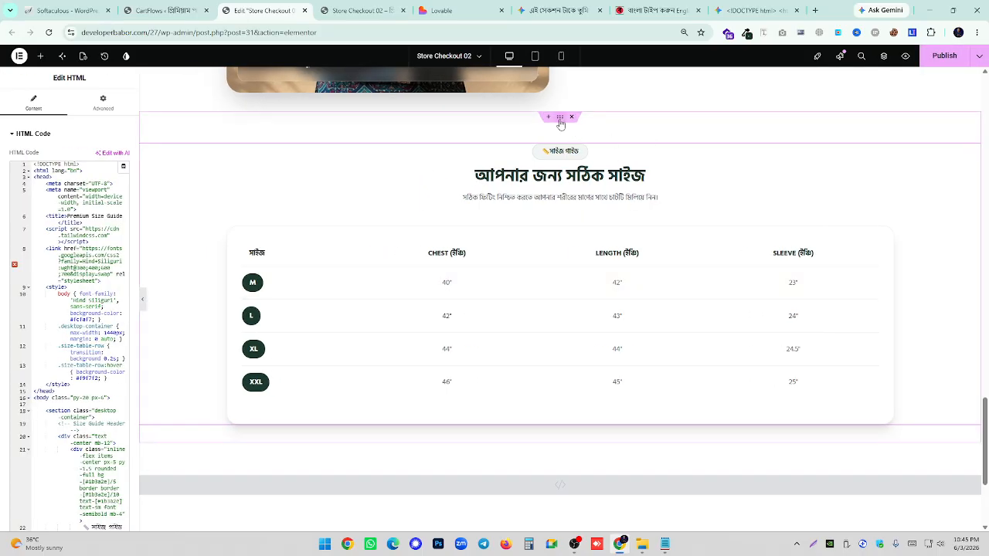
pyautogui.click(560, 118)
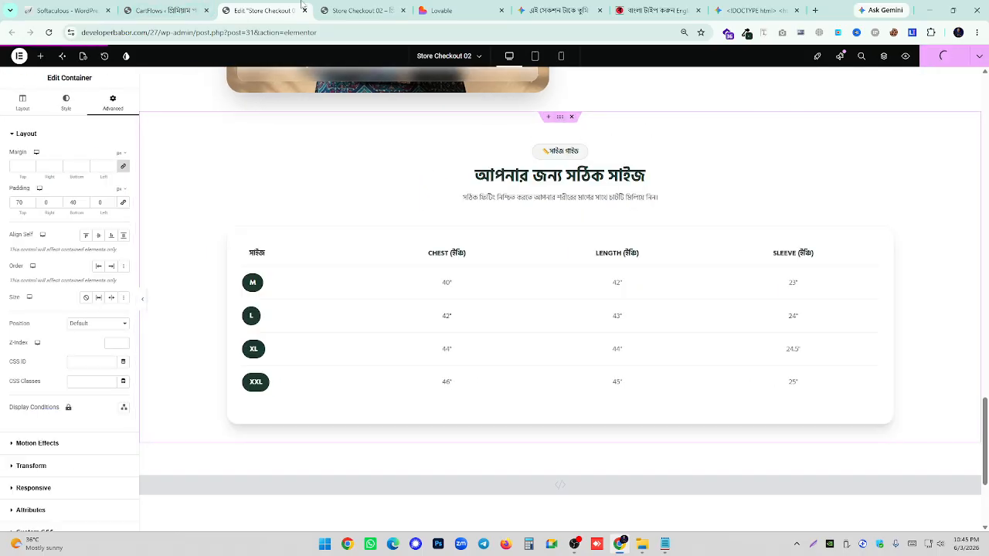
# - Review the checkout page preview from the feature cards and gallery down to the size guide table
pyautogui.click(357, 11)
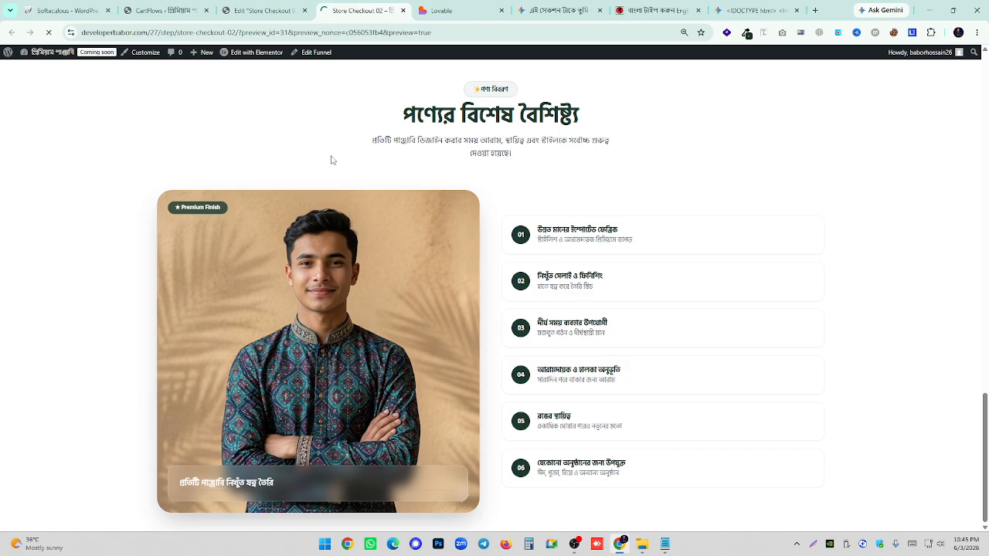
pyautogui.scroll(15, 504, 206)
pyautogui.scroll(-5, 504, 209)
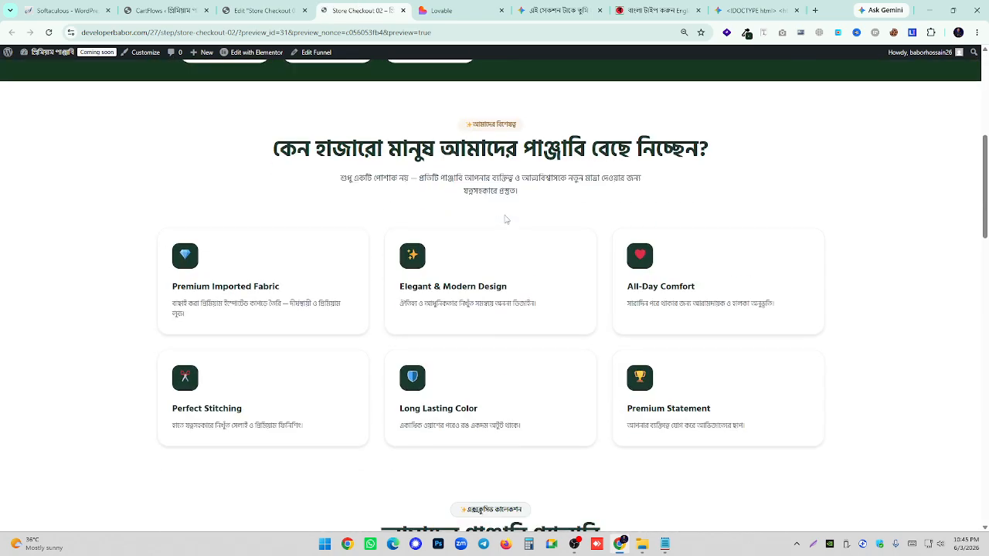
pyautogui.scroll(-10, 506, 220)
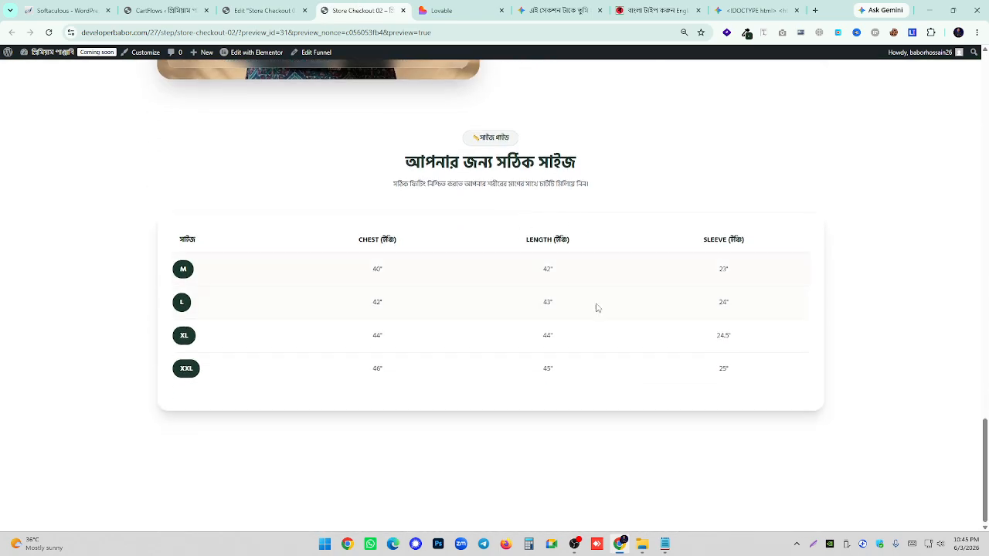
pyautogui.scroll(15, 252, 283)
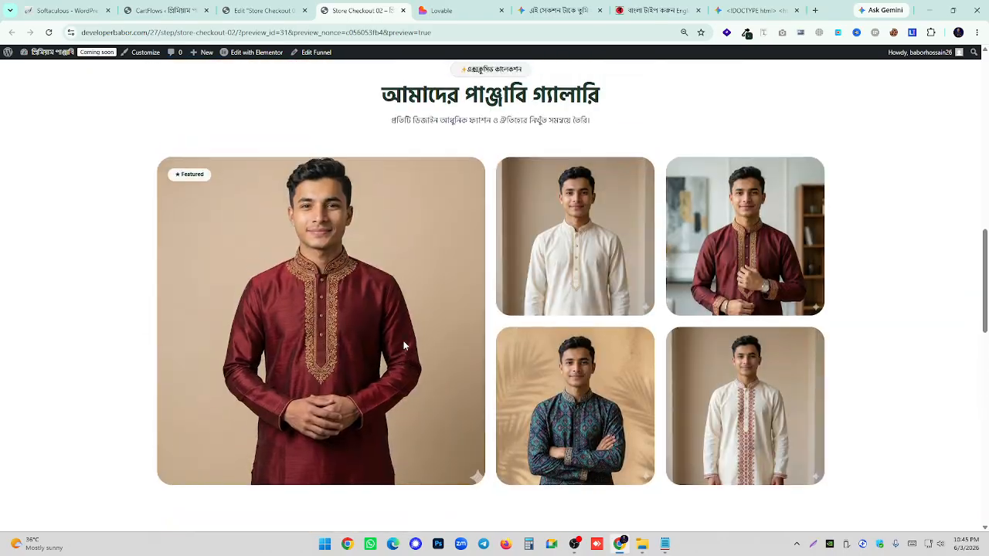
pyautogui.scroll(3, 402, 345)
# - Switch to the Lovable design and copy a screenshot of the green limited-time offer section with the countdown
pyautogui.hotkey('ctrl', 'Tab')
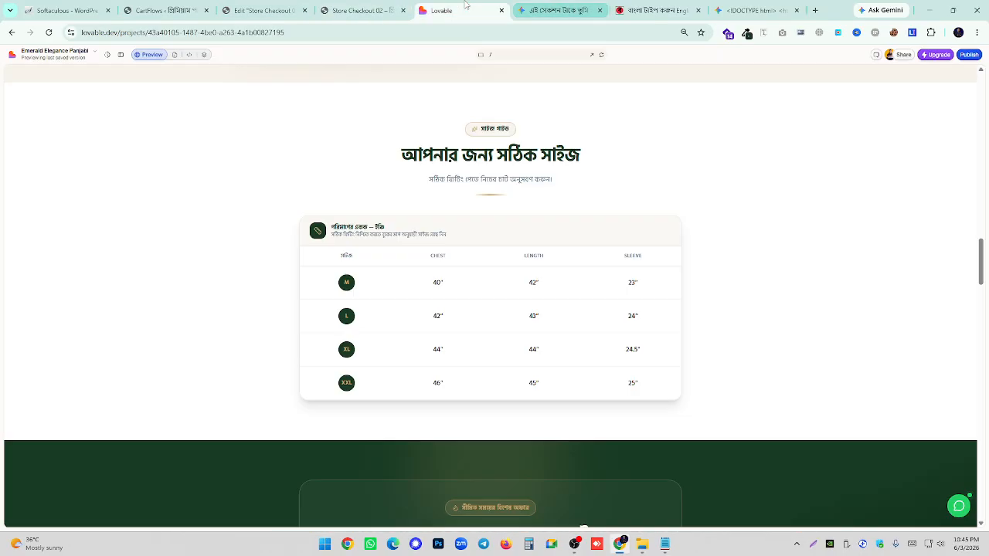
pyautogui.scroll(-2, 551, 317)
pyautogui.scroll(-3, 552, 317)
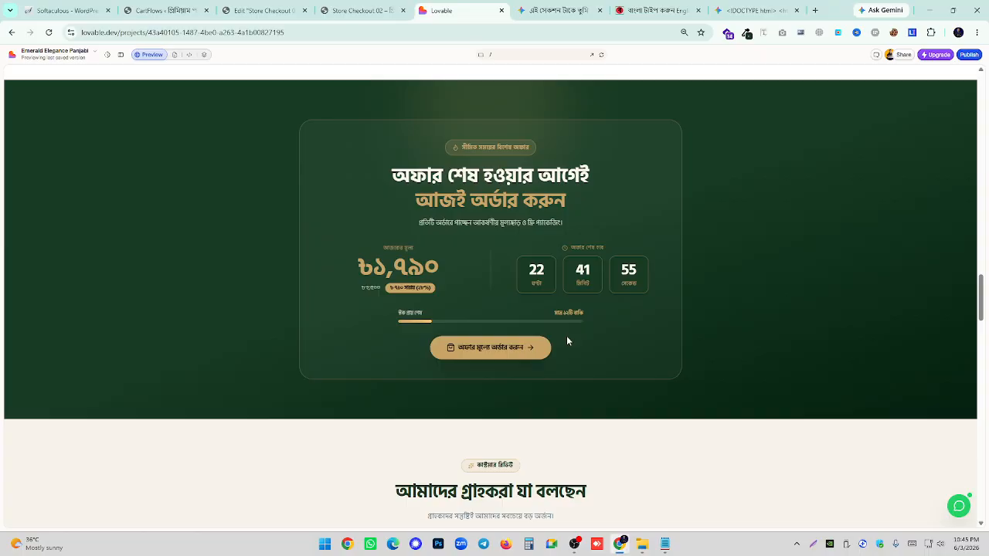
pyautogui.scroll(1, 566, 341)
pyautogui.press('super+shift+s')
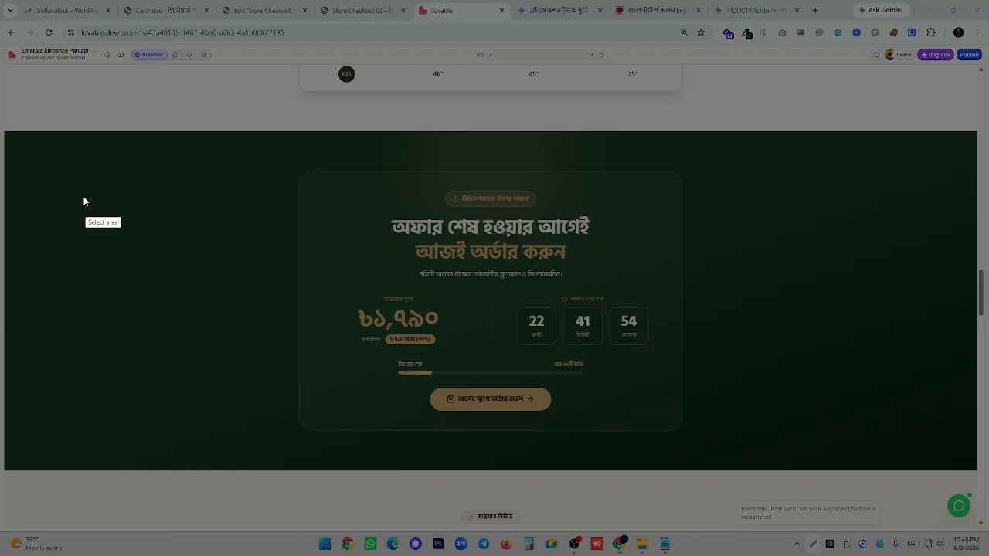
pyautogui.moveTo(80, 131); pyautogui.dragTo(907, 469)
pyautogui.click(871, 479)
# - Switch to the Gemini chat and attach the copied offer section screenshot to a new message
pyautogui.click(543, 9)
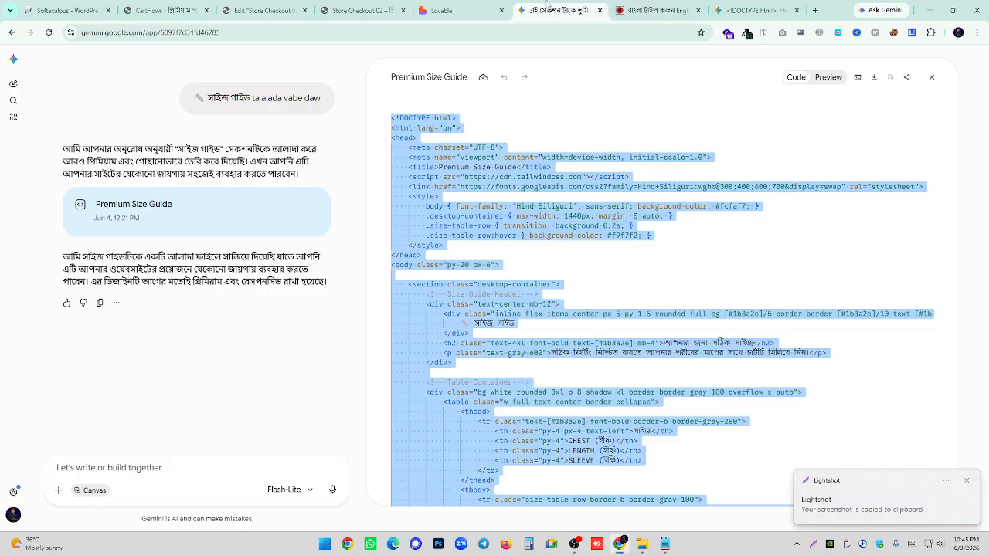
pyautogui.click(142, 469)
pyautogui.hotkey('ctrl', 'v')
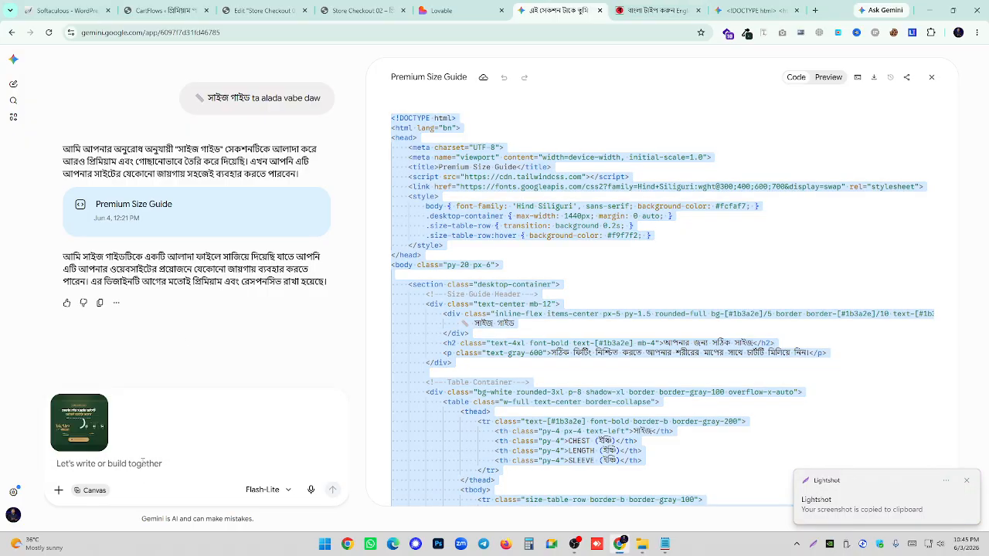
# - Reuse the earlier Bengali prompt asking to recreate the section at Width 1440 and send it with the screenshot
pyautogui.scroll(5, 182, 282)
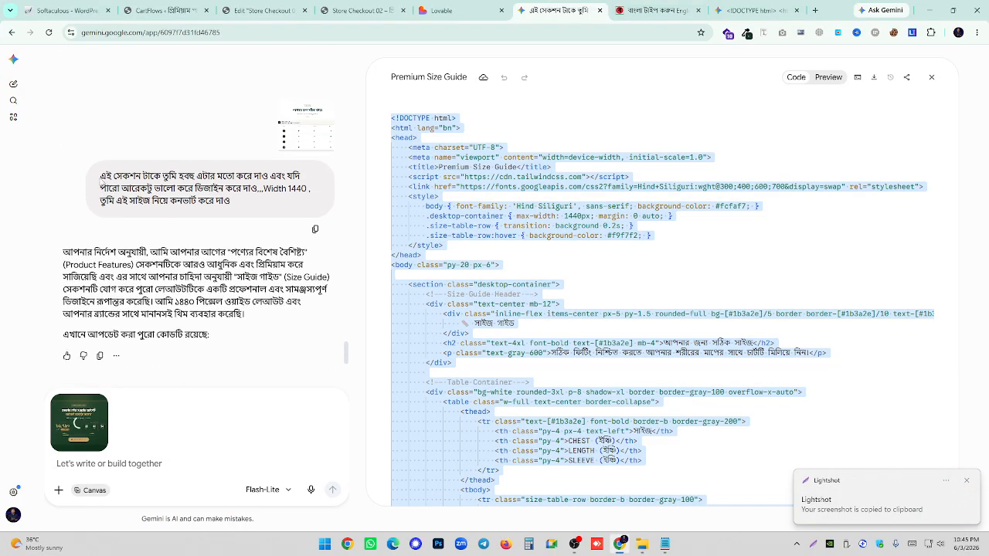
pyautogui.moveTo(100, 176); pyautogui.dragTo(242, 209)
pyautogui.rightClick(230, 203)
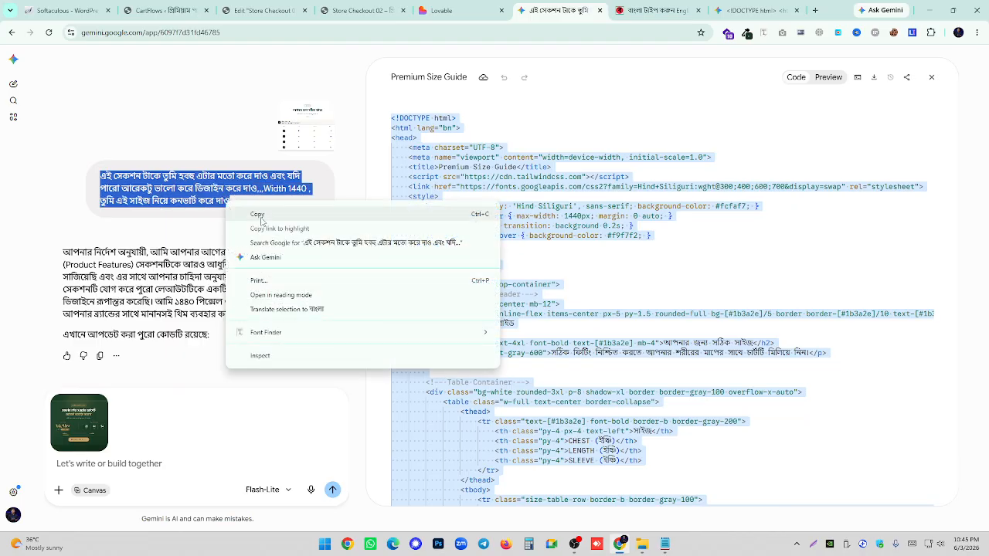
pyautogui.click(258, 215)
pyautogui.click(132, 463)
pyautogui.hotkey('ctrl', 'v')
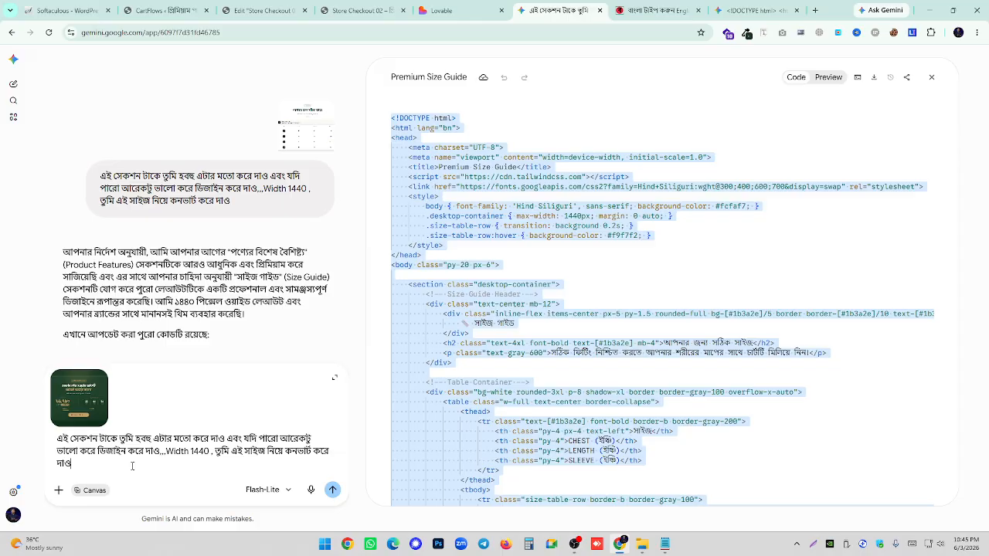
pyautogui.press('Return')
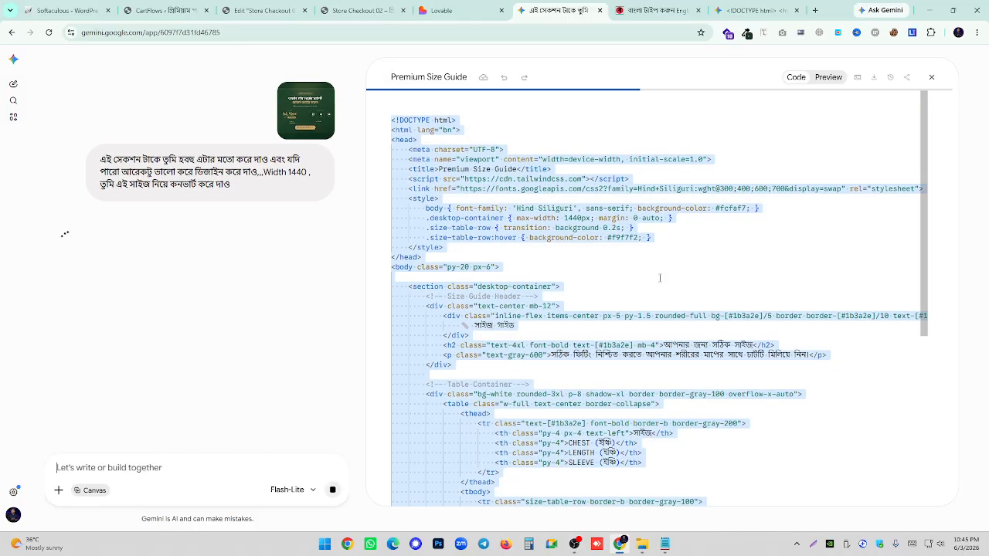
# - Preview the generated Premium Offer Section and examine its layout
pyautogui.click(824, 79)
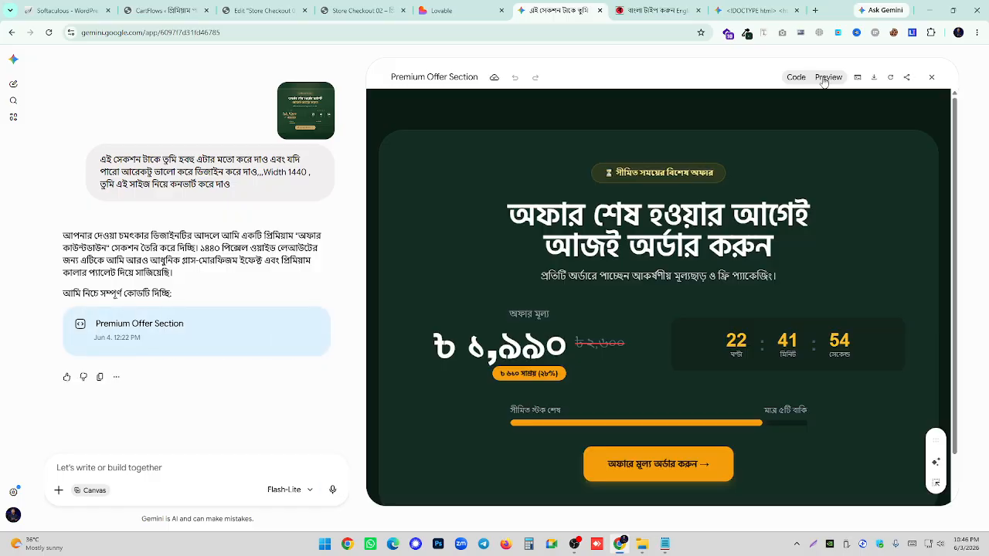
pyautogui.scroll(-1, 633, 187)
pyautogui.scroll(1, 633, 187)
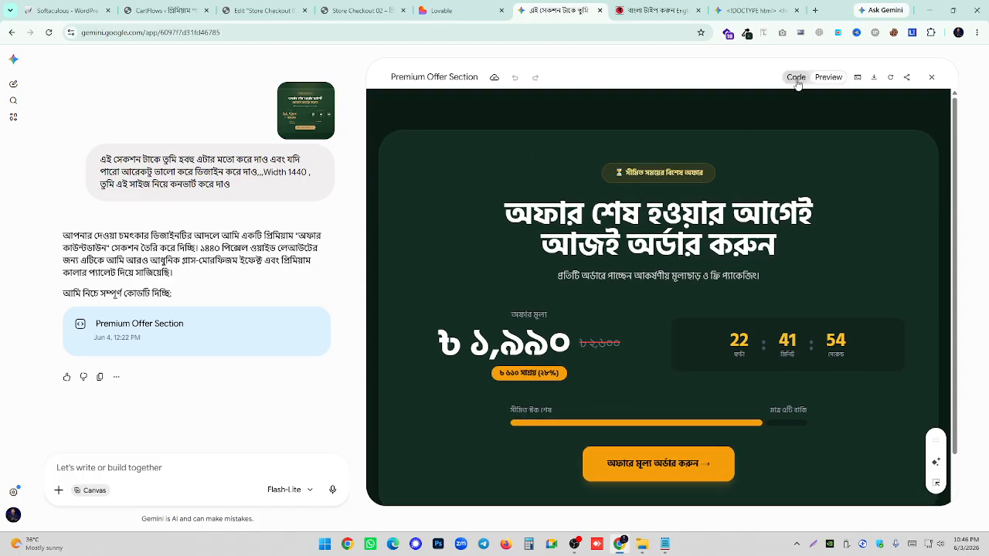
# - Ask Gemini for an improved design with the message "Arektu Better Kore Design kore daw"
pyautogui.scroll(-1, 231, 386)
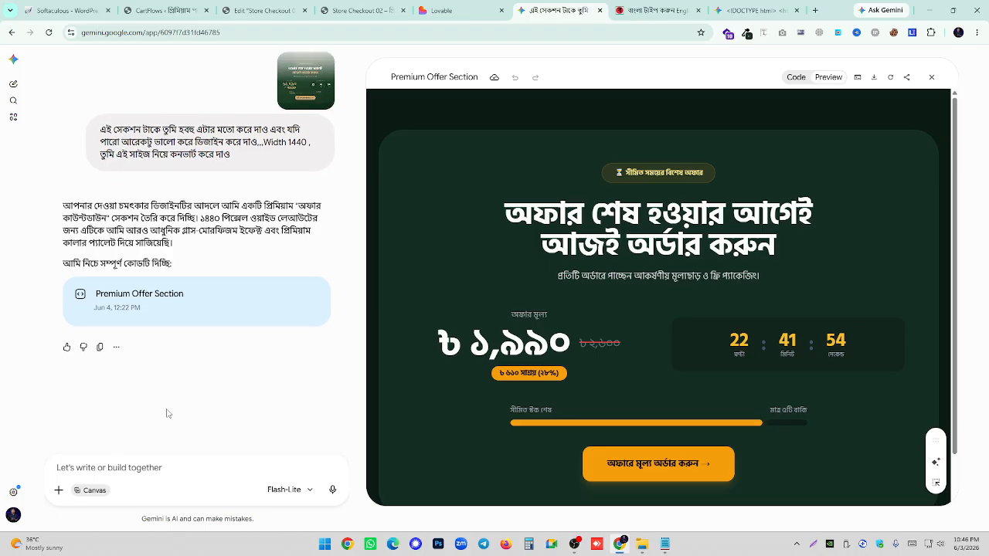
pyautogui.click(118, 479)
pyautogui.write('Ar')
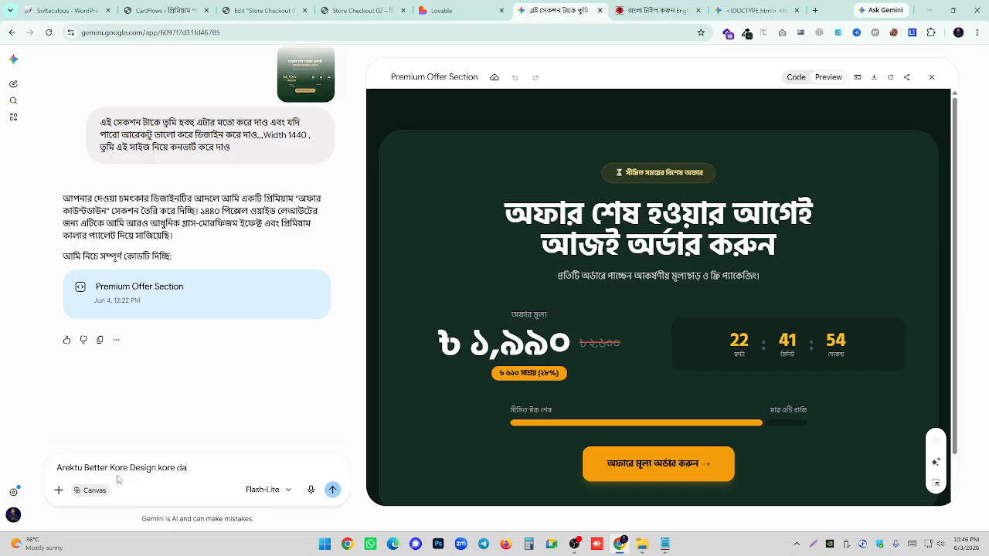
pyautogui.write('w')
pyautogui.press('Return')
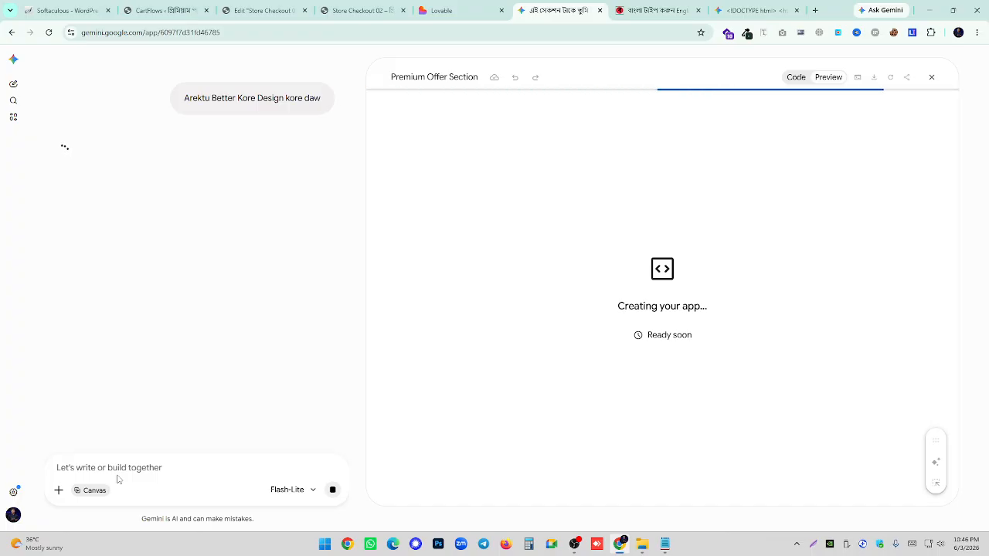
# - Look through the remaining Lovable sections, from the offer and reviews to the checkout form, and compare with the checkout page preview
pyautogui.click(440, 11)
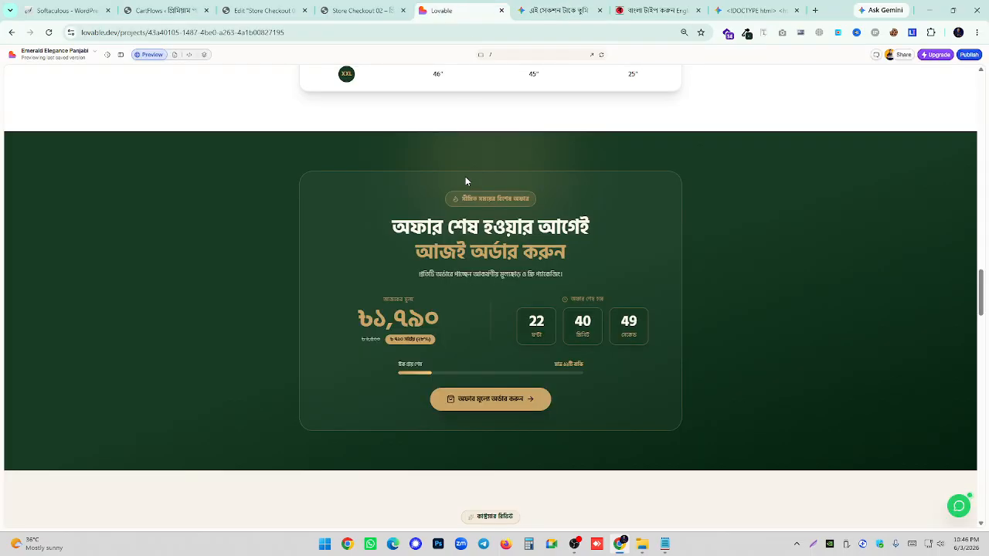
pyautogui.scroll(-10, 465, 182)
pyautogui.moveTo(557, 140); pyautogui.dragTo(465, 152)
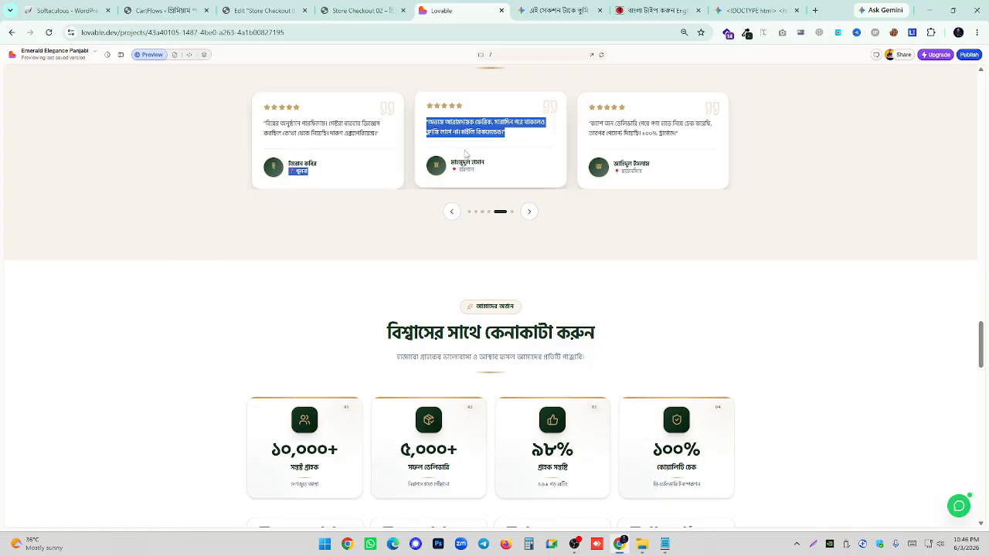
pyautogui.click(465, 152)
pyautogui.scroll(-15, 465, 152)
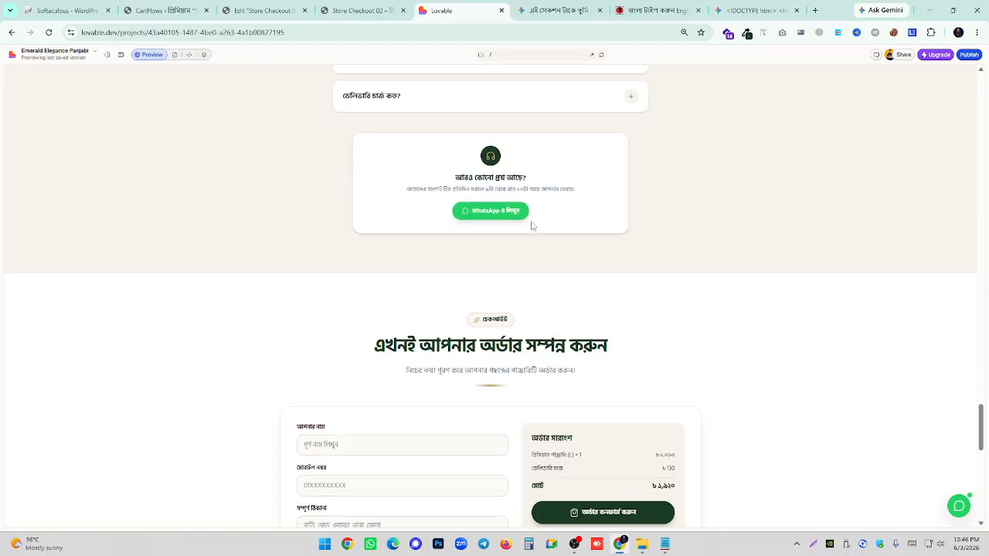
pyautogui.scroll(-8, 534, 335)
pyautogui.scroll(5, 426, 341)
pyautogui.click(318, 9)
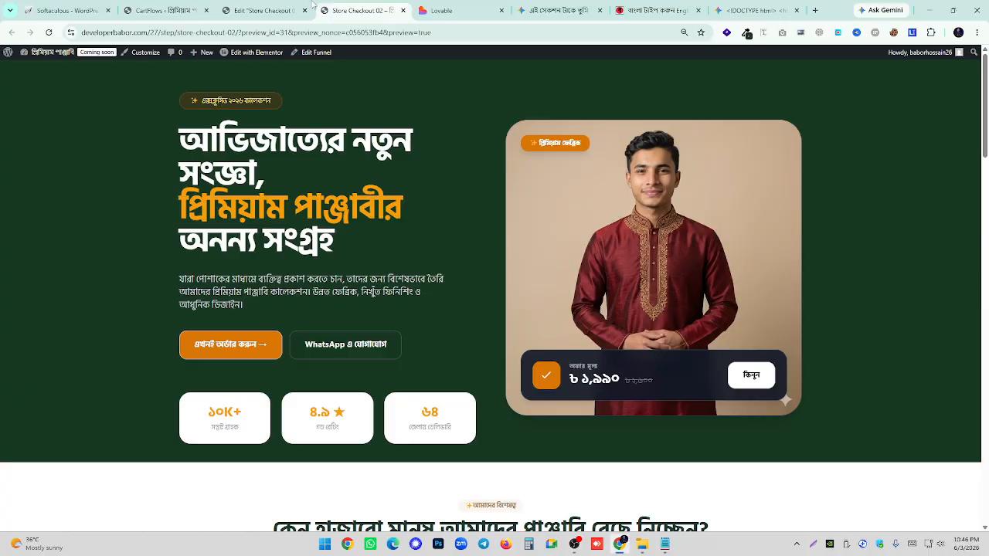
# - Return to Gemini, show the Premium Offer Section's code and copy all of it
pyautogui.click(556, 10)
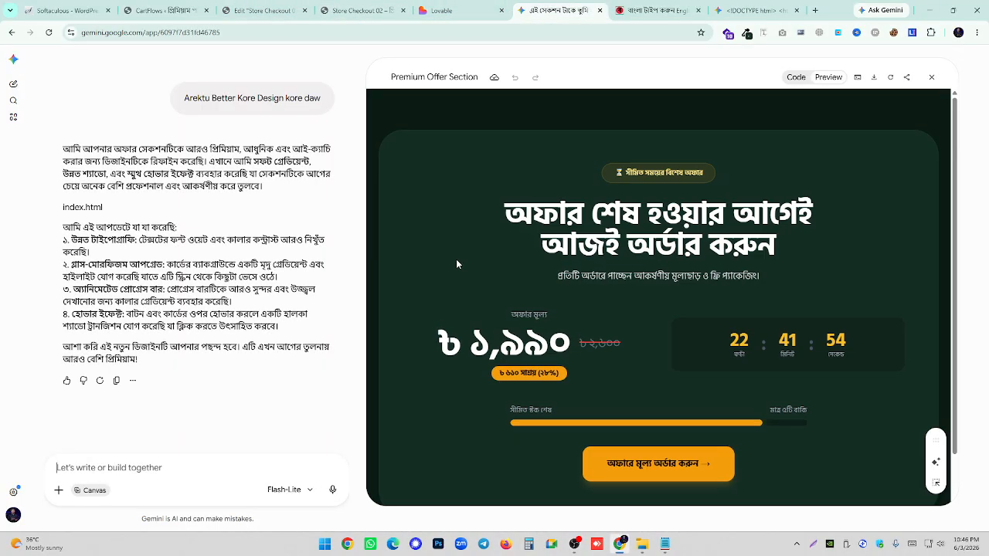
pyautogui.scroll(-1, 455, 264)
pyautogui.click(796, 77)
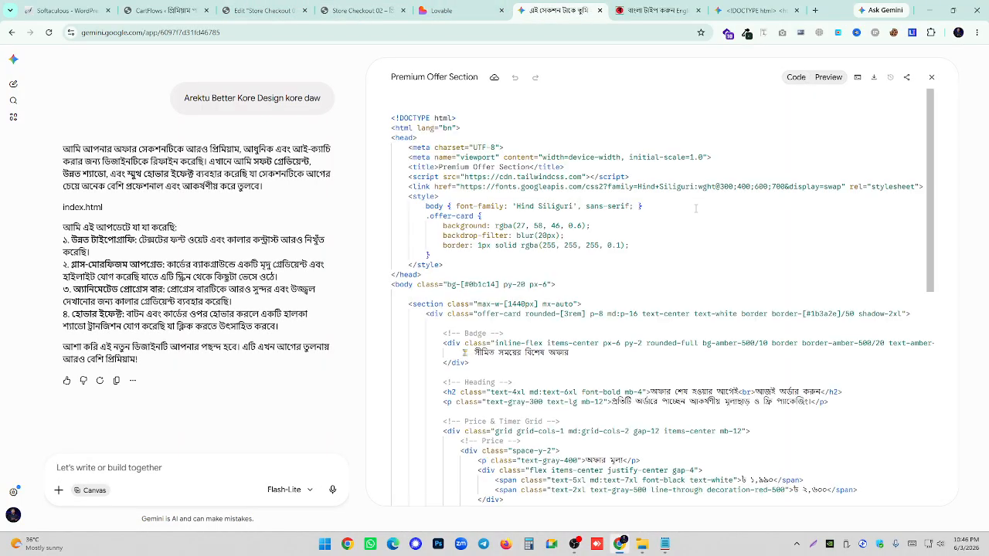
pyautogui.hotkey('ctrl', 'a')
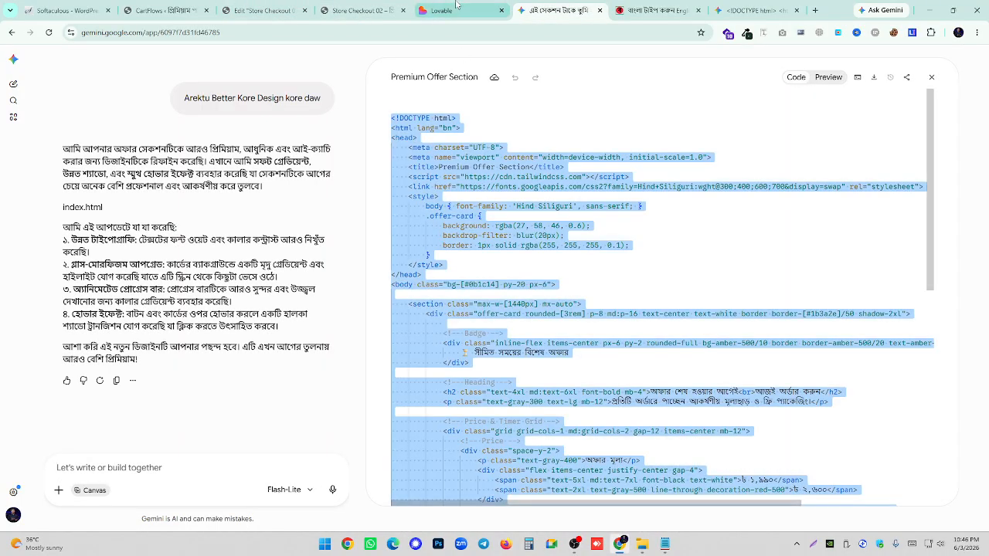
# - Paste the offer section code into the empty HTML widget below the size guide in Elementor and publish the page
pyautogui.click(266, 10)
pyautogui.scroll(-3, 515, 304)
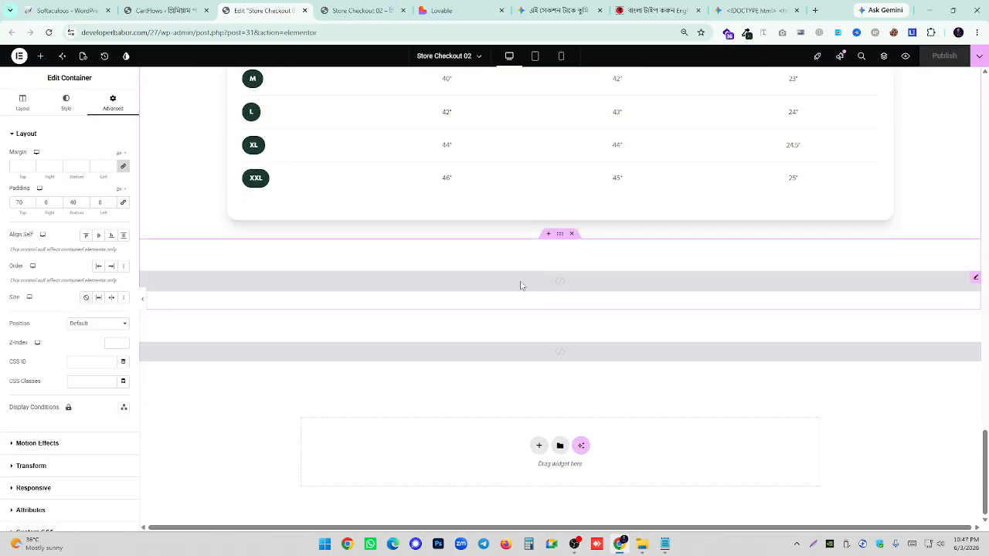
pyautogui.click(521, 285)
pyautogui.hotkey('ctrl', 'v')
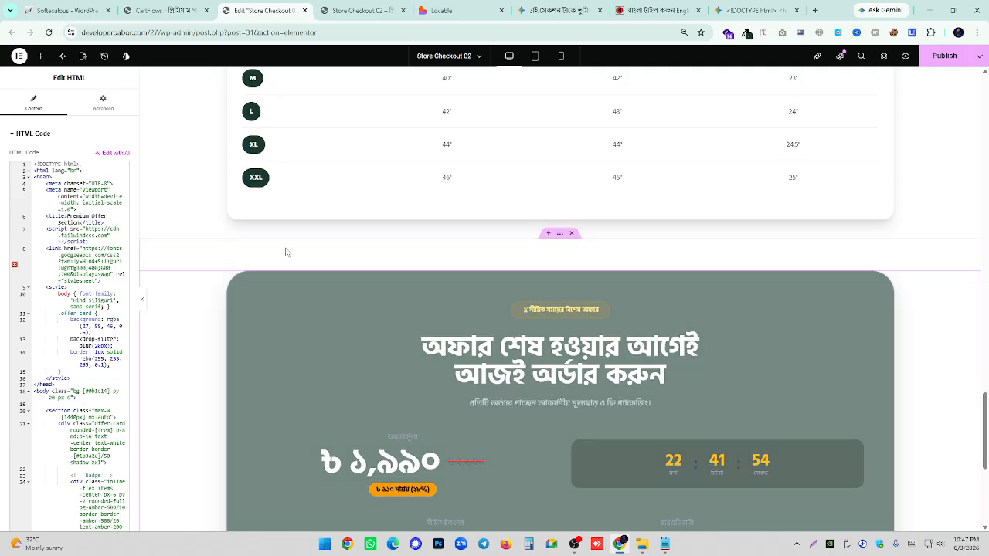
pyautogui.scroll(-3, 463, 279)
pyautogui.scroll(2, 633, 257)
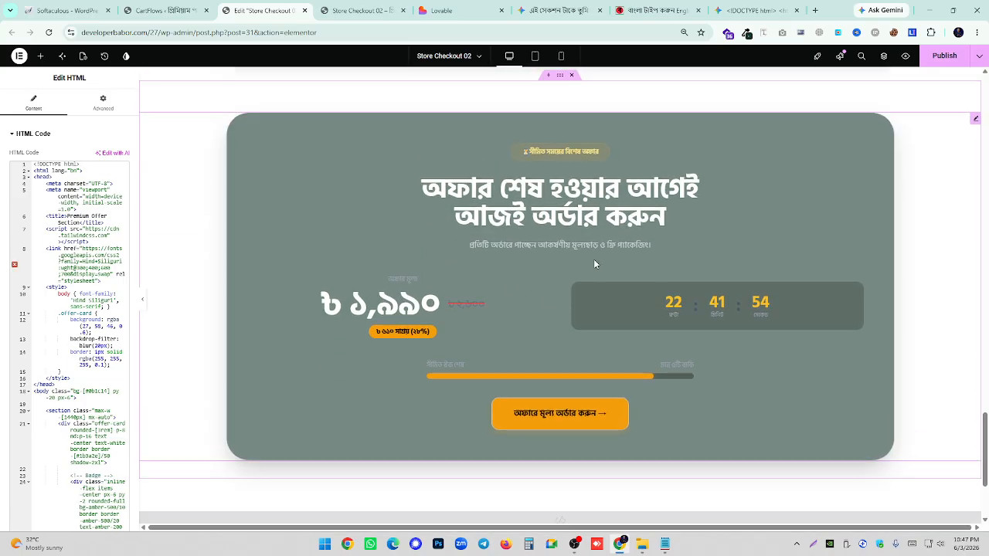
pyautogui.click(921, 58)
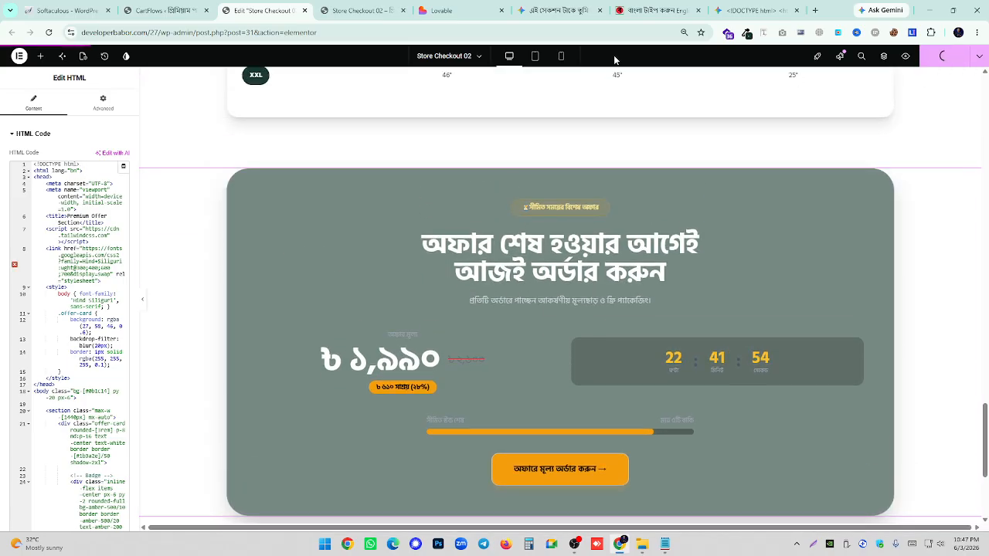
# - Reload the checkout page preview and inspect the new offer section below the size guide
pyautogui.click(340, 7)
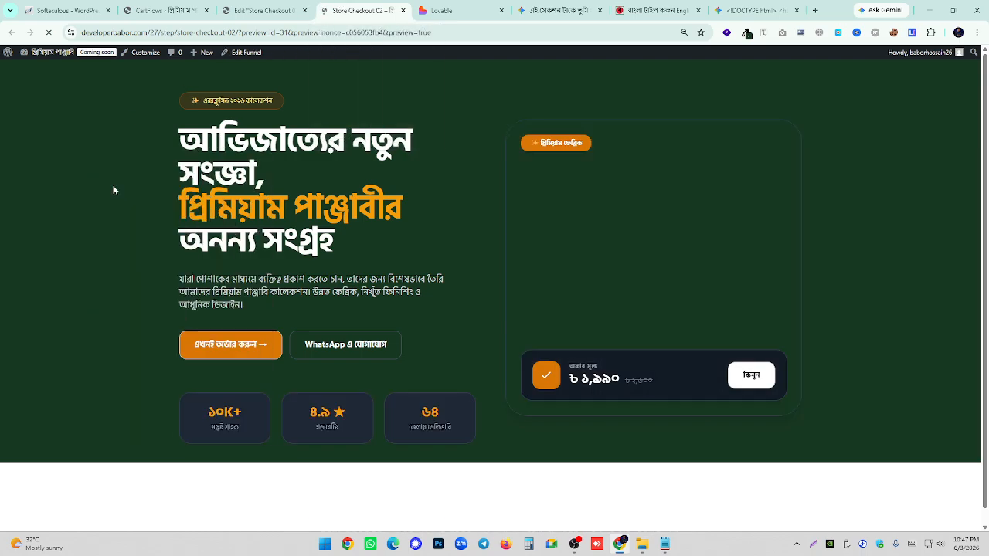
pyautogui.scroll(-12, 116, 191)
pyautogui.scroll(-10, 118, 197)
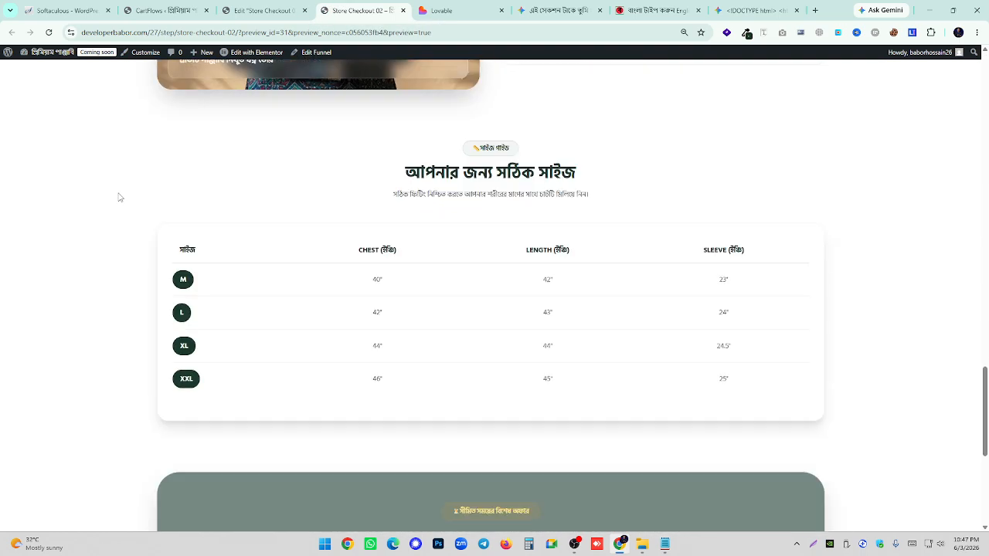
pyautogui.doubleClick(475, 275)
pyautogui.click(475, 275)
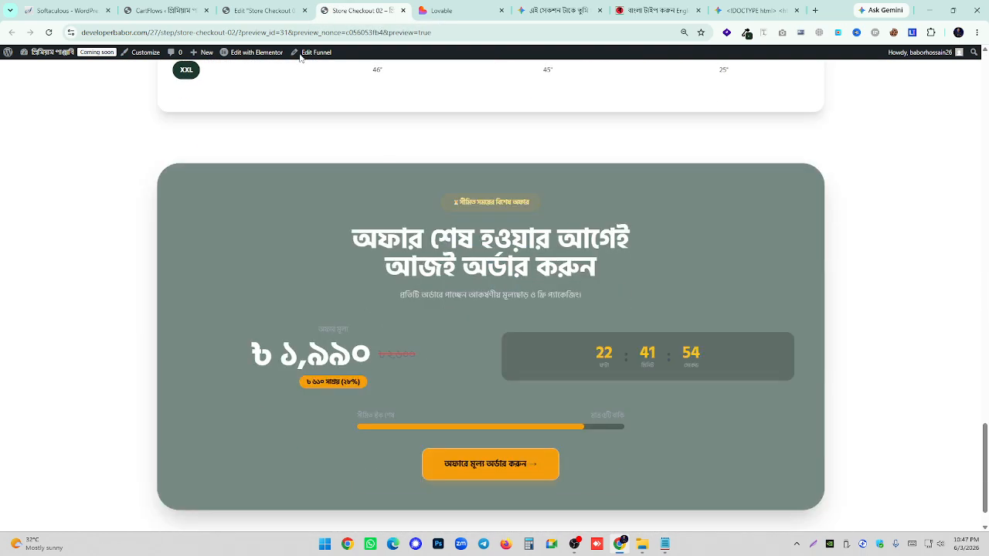
# - Open Elementor's cache tools in the WordPress dashboard, and reload the checkout page preview to recheck the offer section's background
pyautogui.click(263, 11)
pyautogui.click(160, 7)
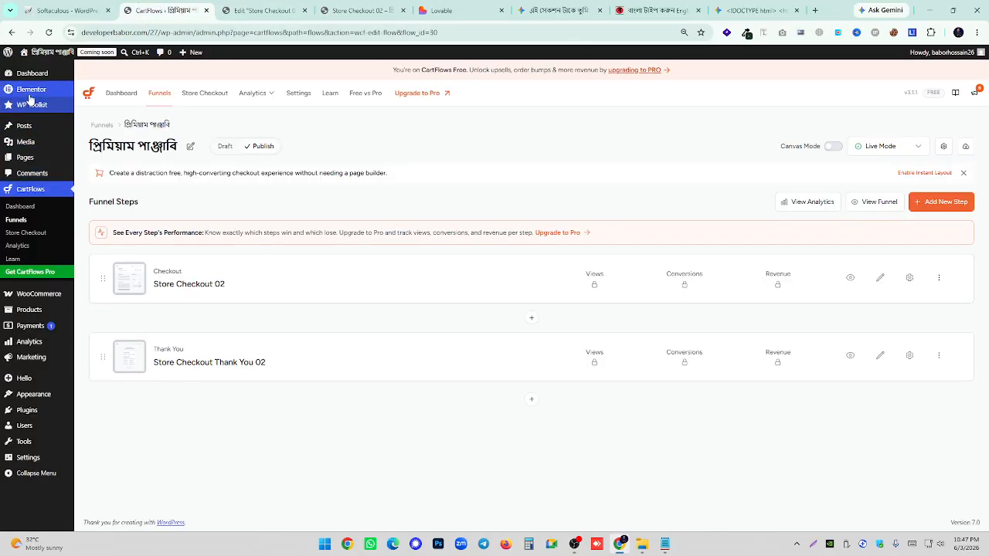
pyautogui.moveTo(47, 90)
pyautogui.moveTo(107, 106)
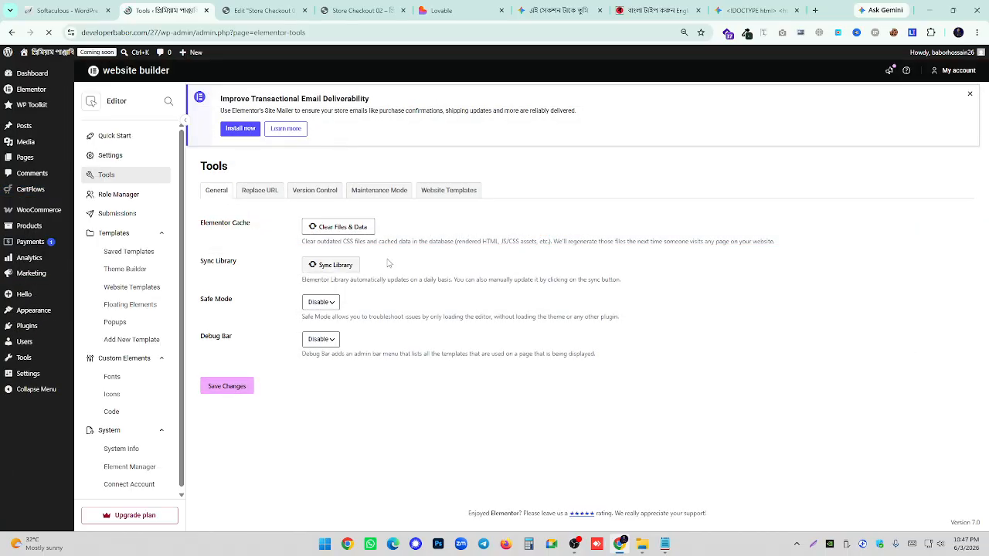
pyautogui.click(362, 10)
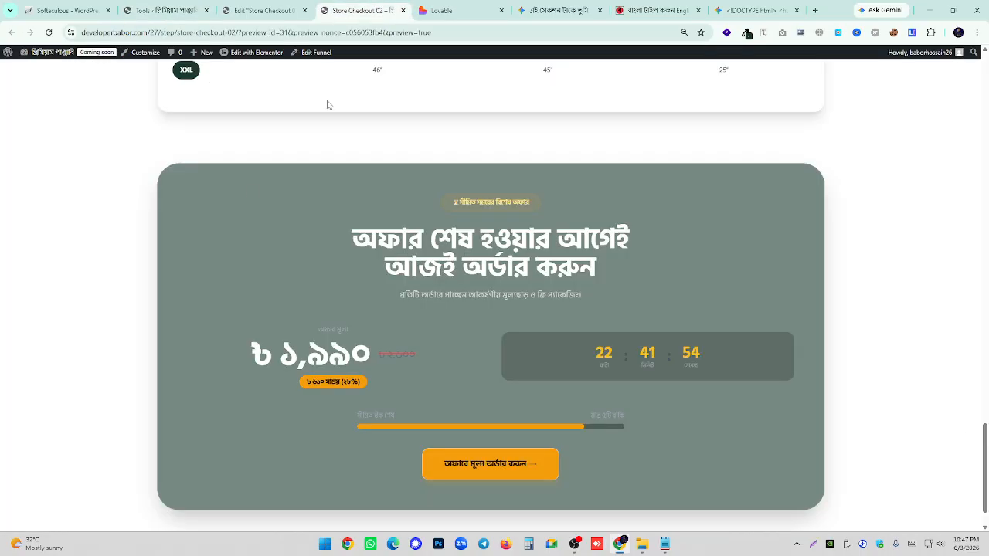
pyautogui.rightClick(241, 189)
pyautogui.click(275, 229)
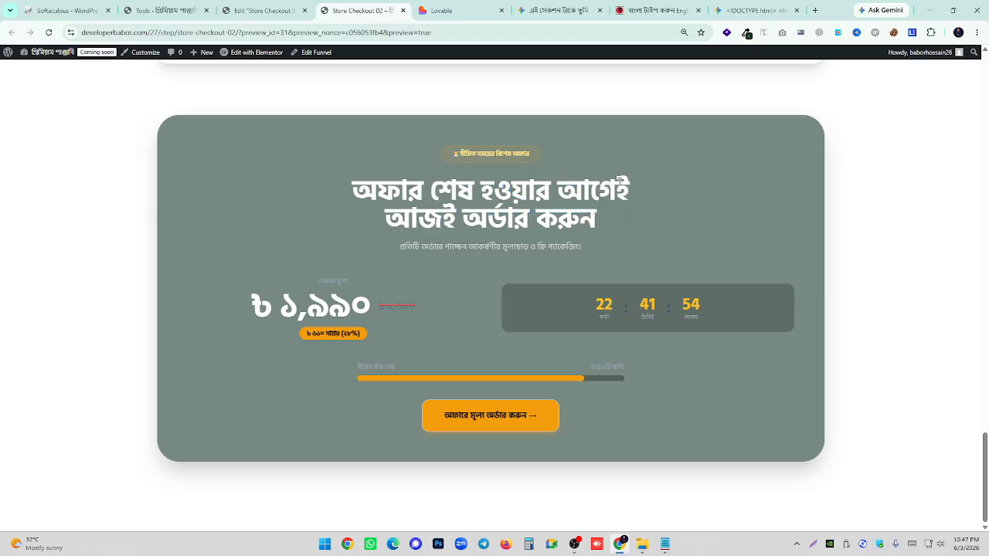
pyautogui.scroll(1, 558, 309)
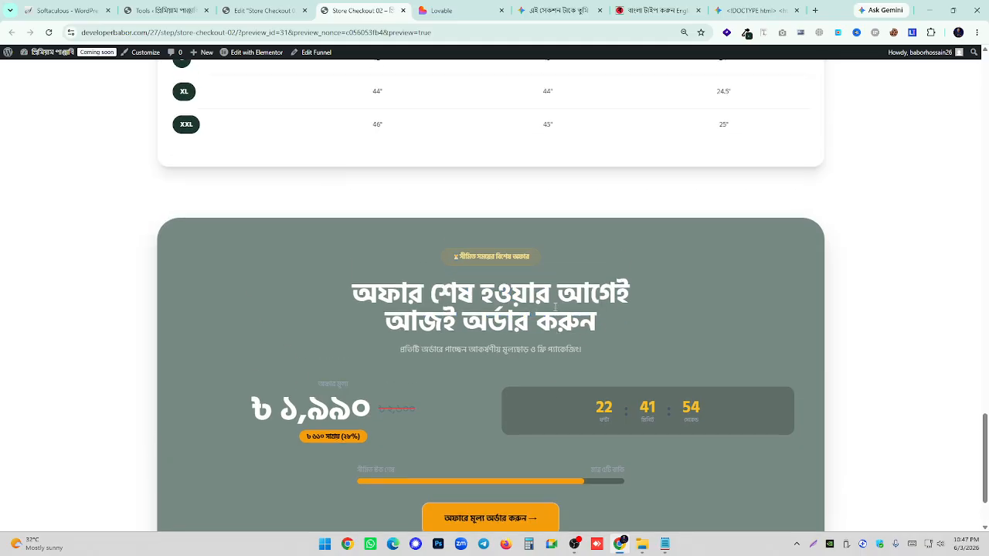
# - Compare the offer section in the Elementor editor with its rendered preview in Gemini
pyautogui.click(267, 10)
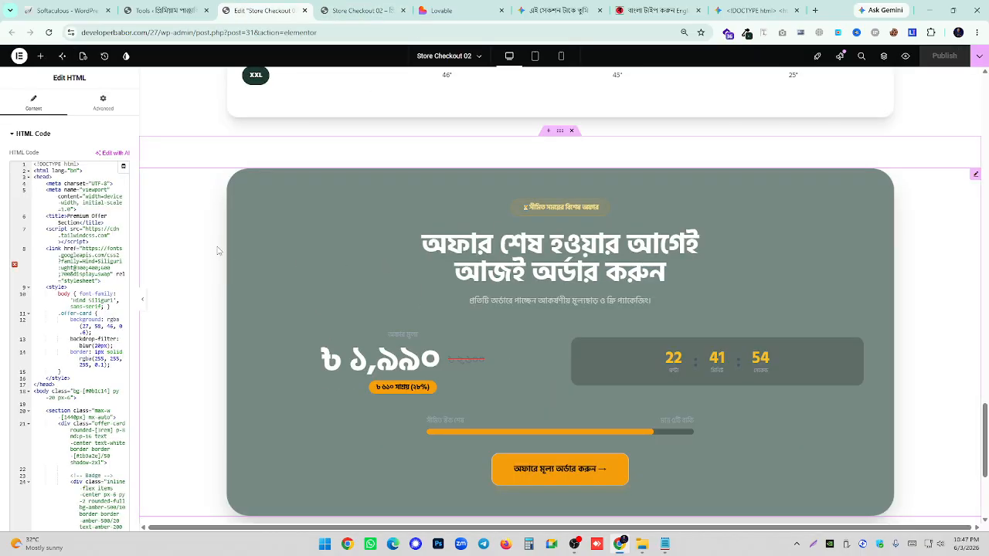
pyautogui.click(363, 7)
pyautogui.click(560, 10)
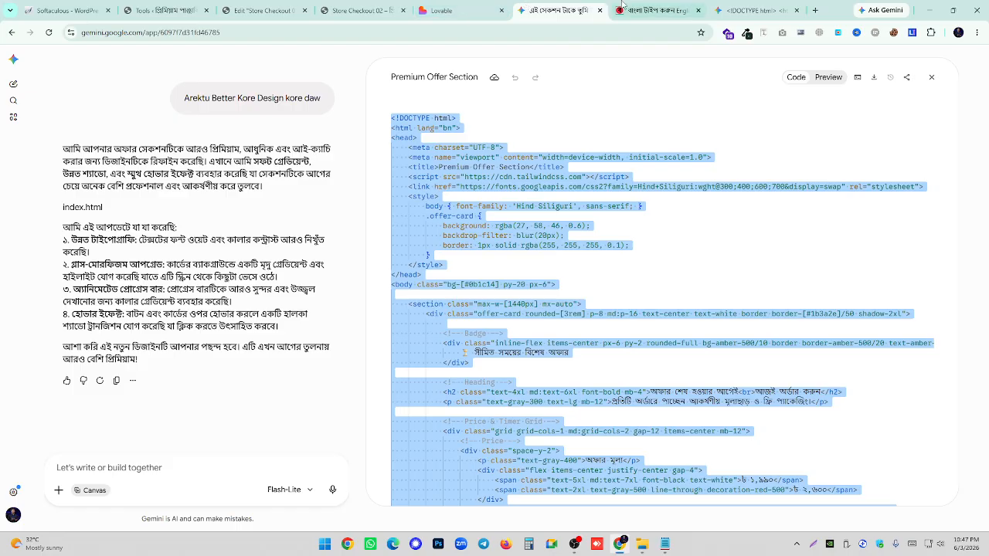
pyautogui.click(682, 8)
pyautogui.click(560, 10)
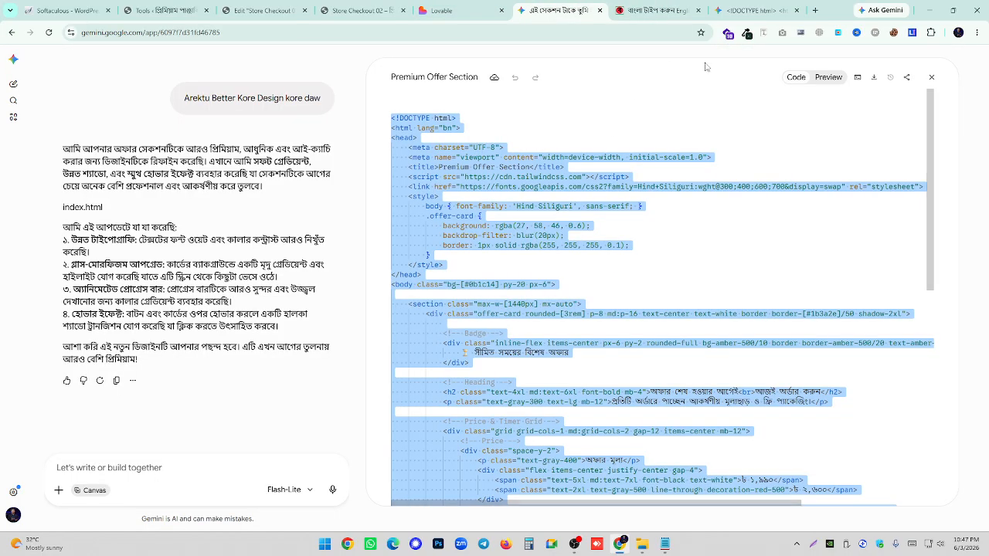
pyautogui.click(816, 79)
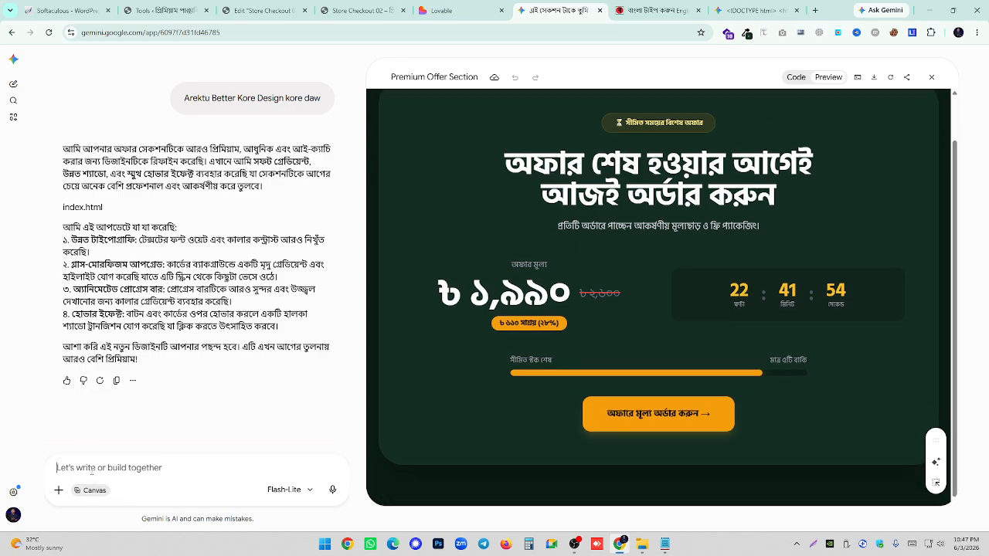
# - Send Gemini the prompt "Elementor a ay Section tar Bg nicche nh tumi ata arektu modifay kore daw"
pyautogui.write('Elementor')
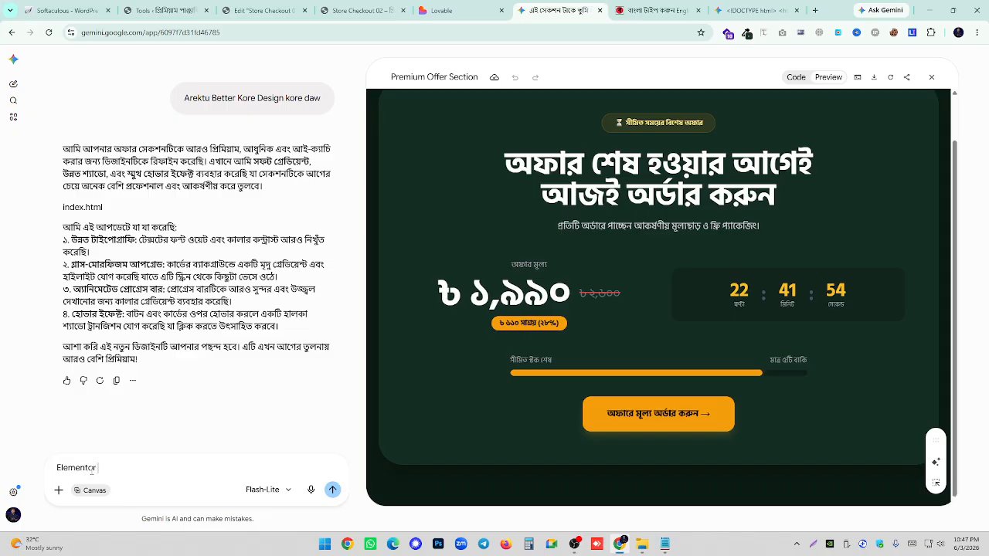
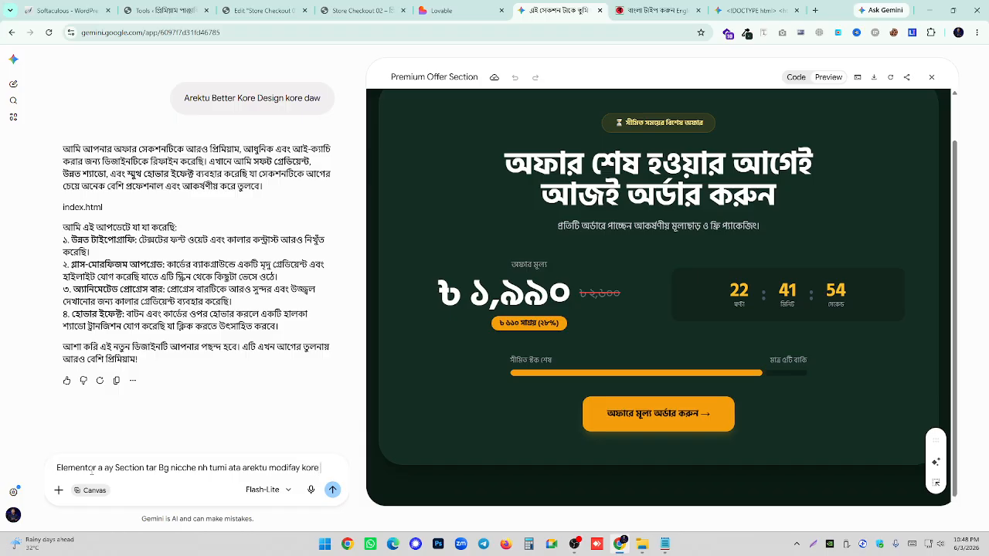
pyautogui.write('aw')
pyautogui.press('Return')
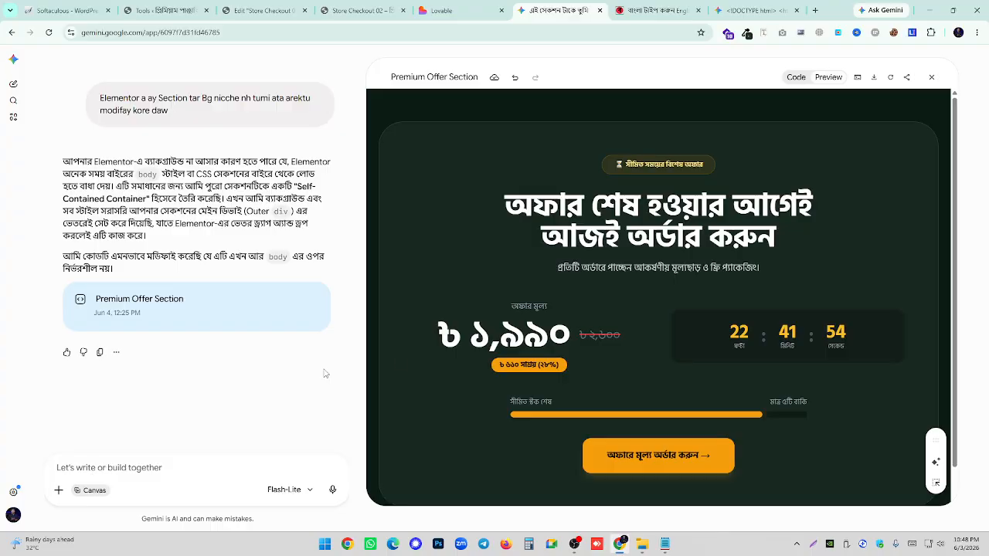
# - Copy all of Gemini's modified Premium Offer Section code and replace the offer section's HTML widget code in Elementor with it
pyautogui.click(795, 78)
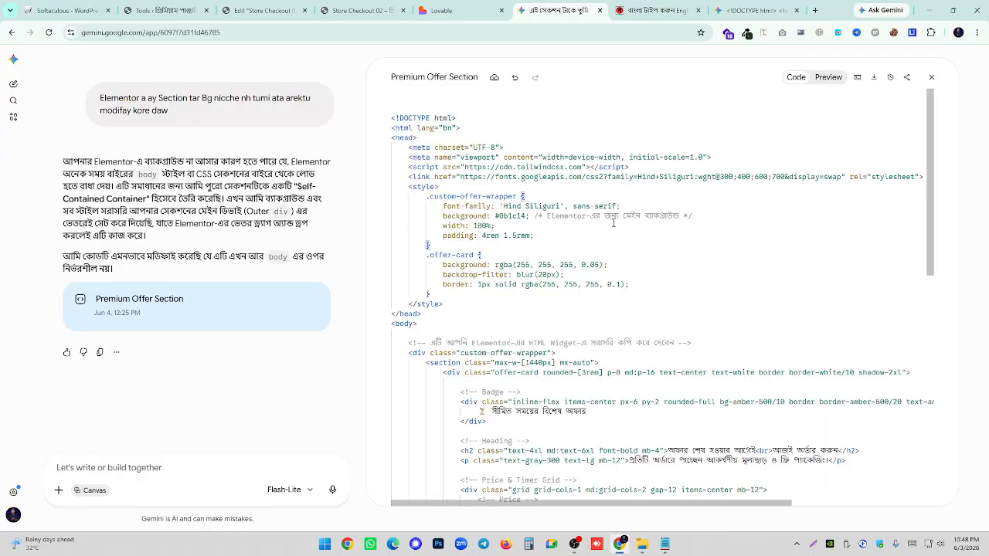
pyautogui.hotkey('ctrl', 'a')
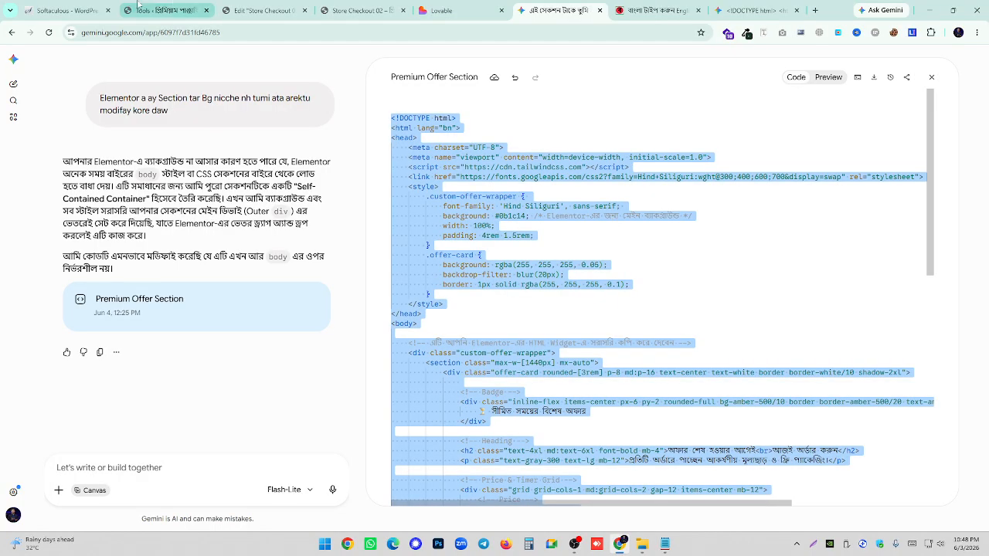
pyautogui.click(263, 10)
pyautogui.hotkey('ctrl', 'a')
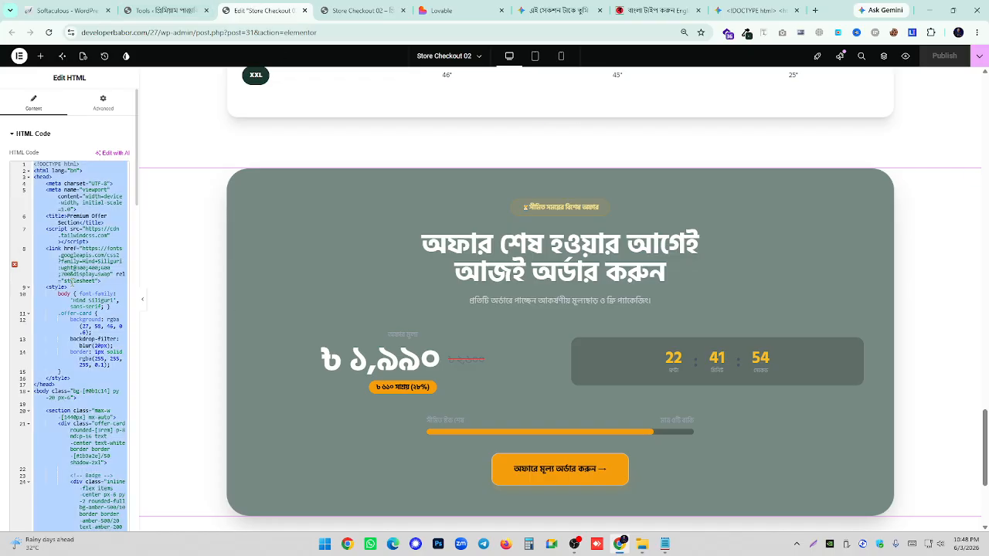
pyautogui.hotkey('ctrl', 'v')
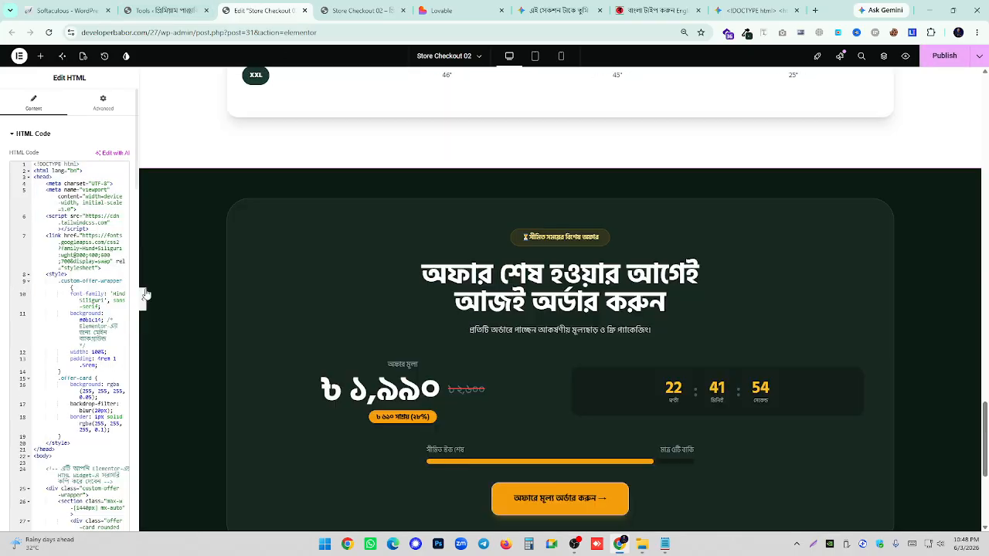
# - Check the updated offer section at full width with the editing panel hidden, and publish the page
pyautogui.click(142, 307)
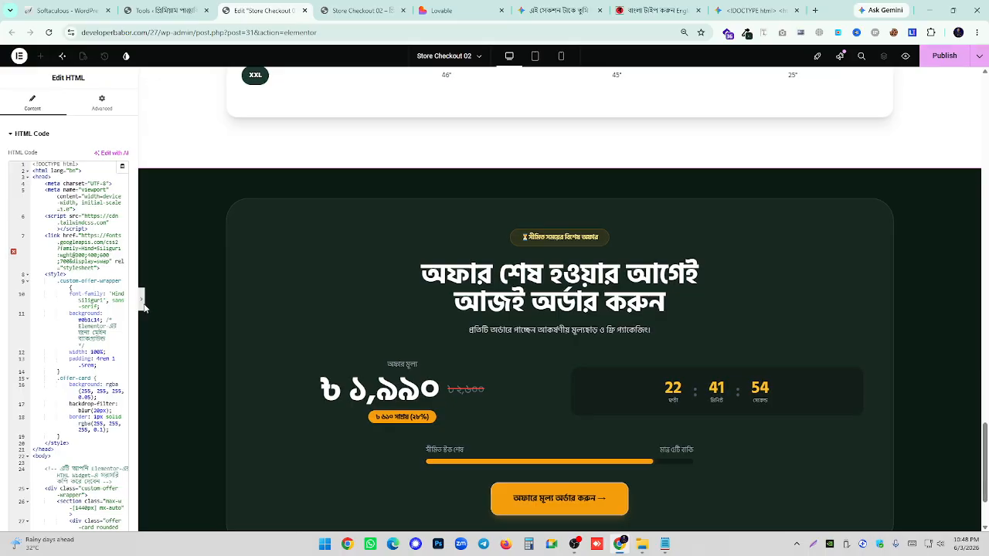
pyautogui.scroll(-2, 464, 354)
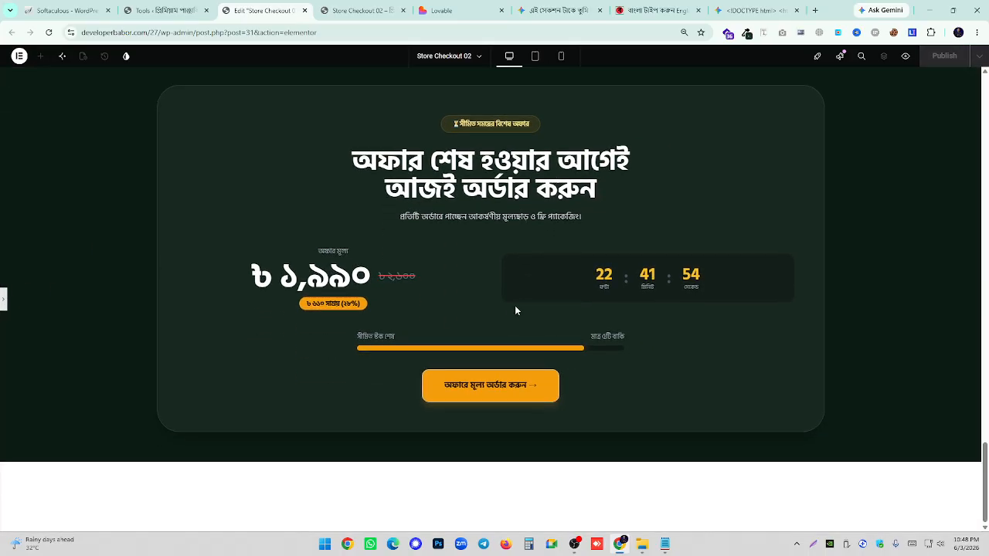
pyautogui.scroll(4, 506, 302)
pyautogui.scroll(-4, 499, 308)
pyautogui.click(3, 303)
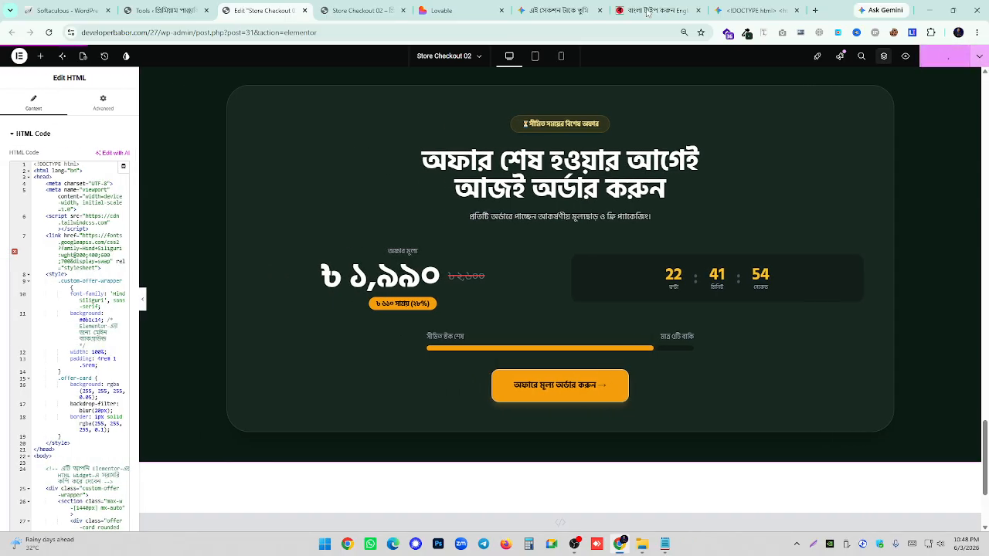
# - Reload the checkout page preview and review the updated offer section and the sections above it
pyautogui.click(361, 10)
pyautogui.rightClick(91, 165)
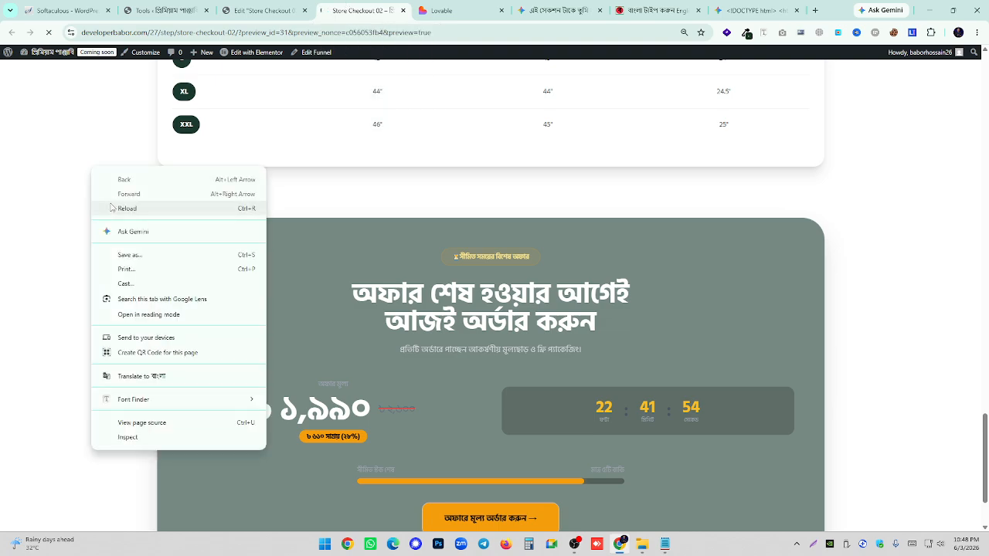
pyautogui.click(124, 208)
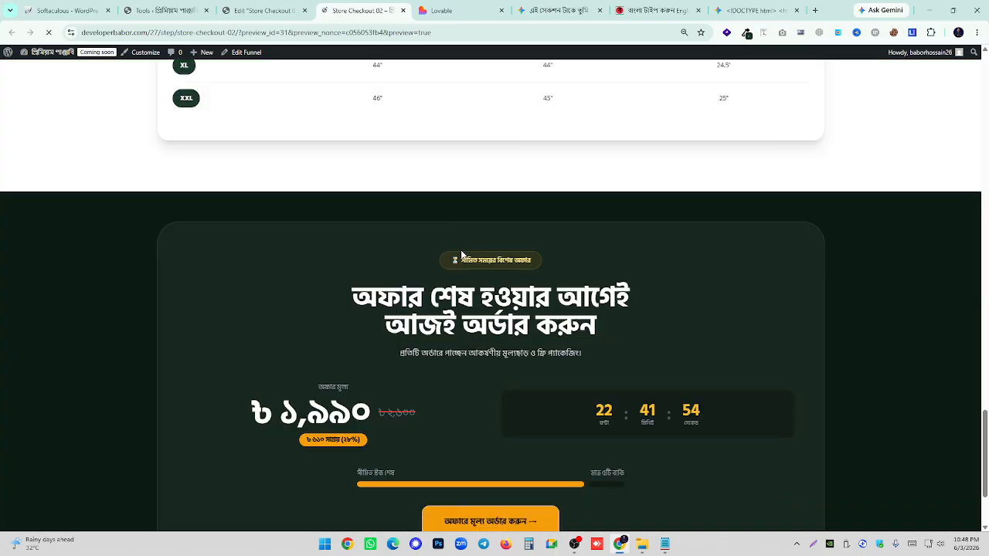
pyautogui.scroll(-3, 463, 251)
pyautogui.moveTo(562, 270); pyautogui.dragTo(742, 271)
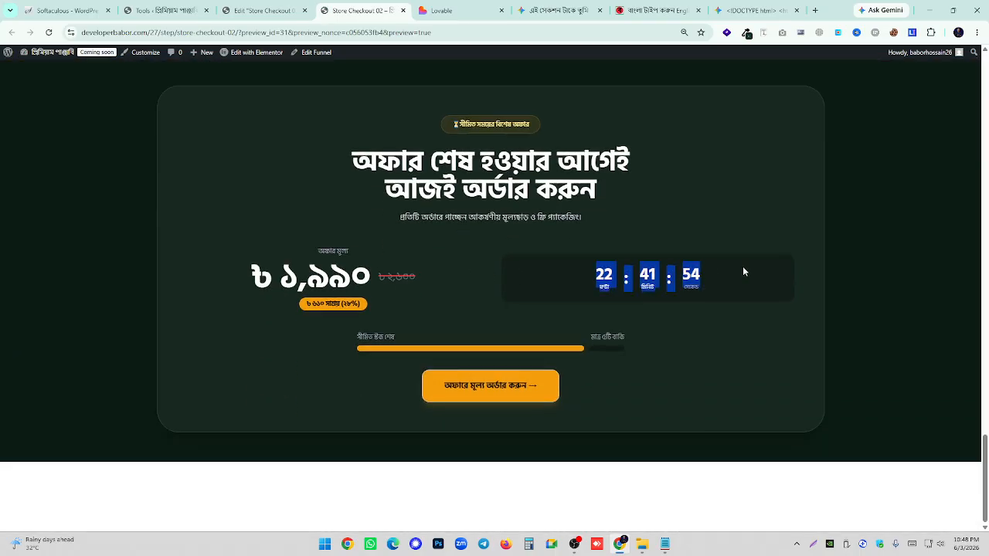
pyautogui.click(747, 269)
pyautogui.scroll(15, 590, 247)
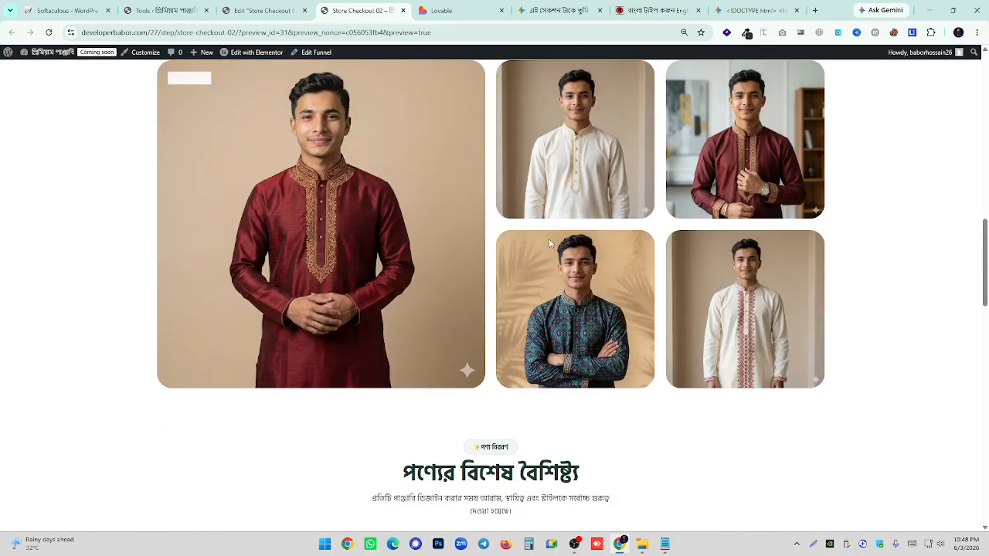
pyautogui.scroll(10, 540, 241)
pyautogui.scroll(-15, 532, 240)
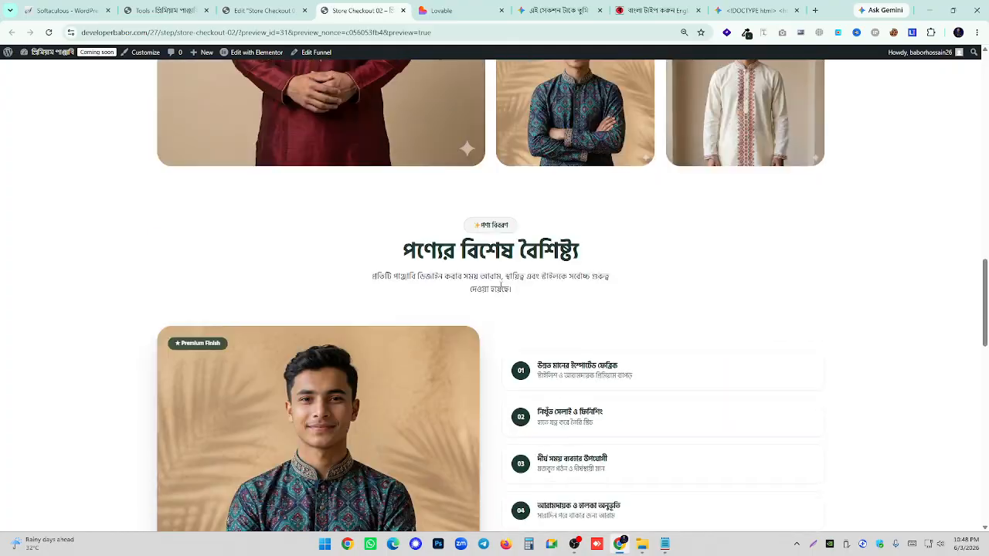
pyautogui.scroll(-10, 489, 318)
# - Duplicate the container with the empty HTML widget below the offer section twice in Elementor
pyautogui.click(278, 10)
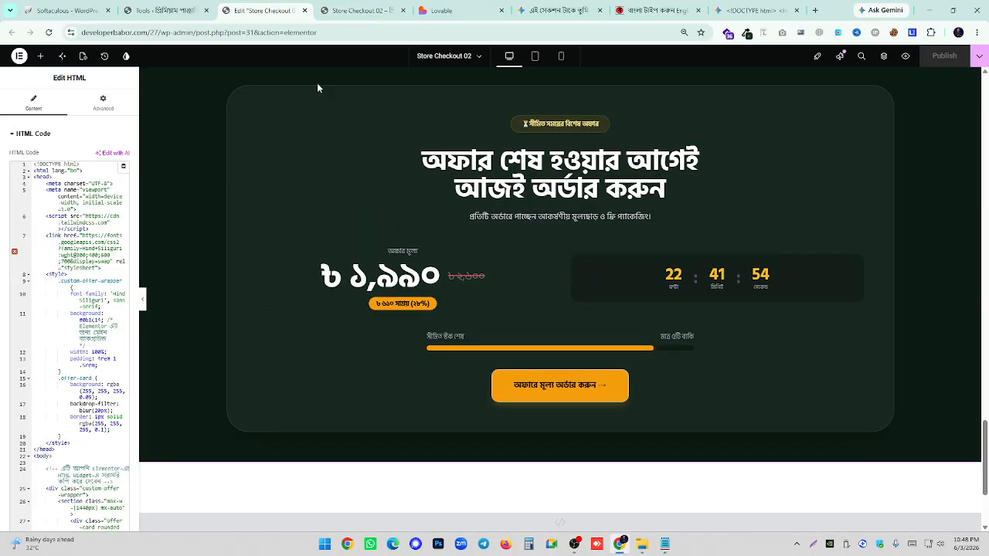
pyautogui.scroll(-3, 432, 327)
pyautogui.click(559, 313)
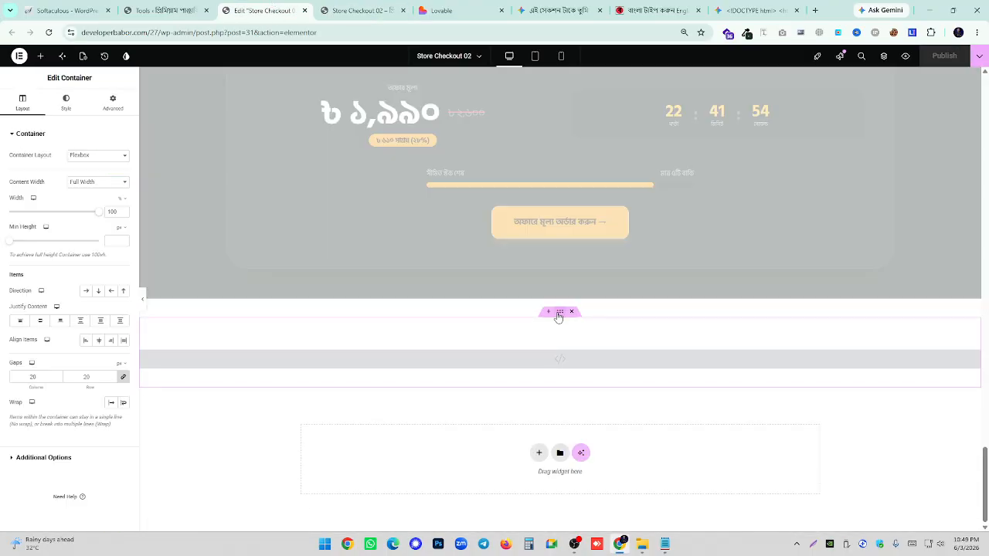
pyautogui.rightClick(558, 315)
pyautogui.click(574, 306)
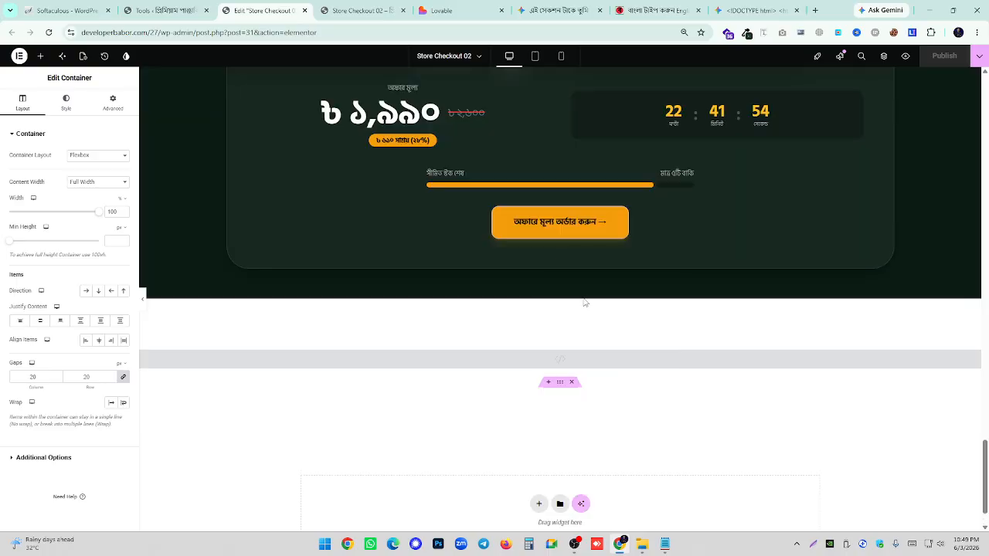
pyautogui.rightClick(559, 383)
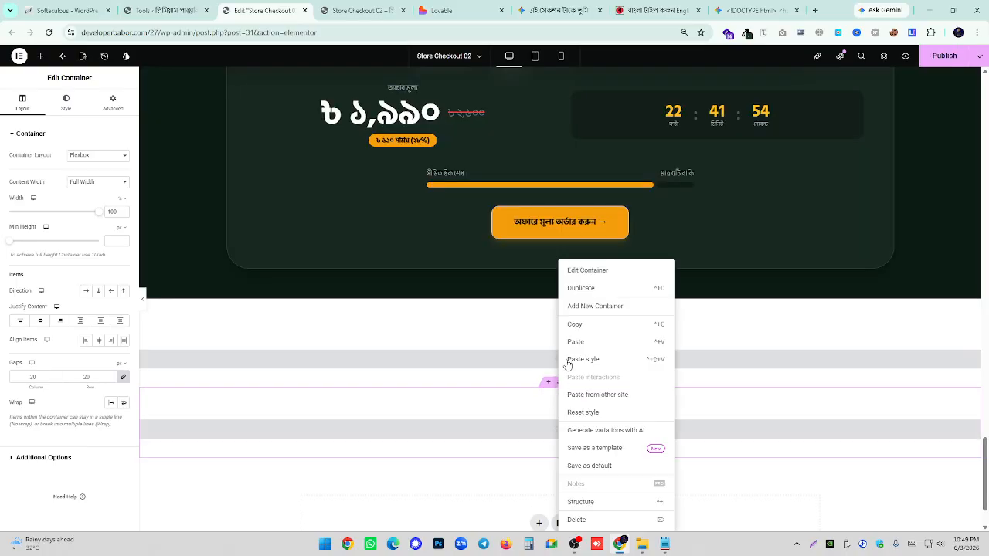
pyautogui.click(592, 287)
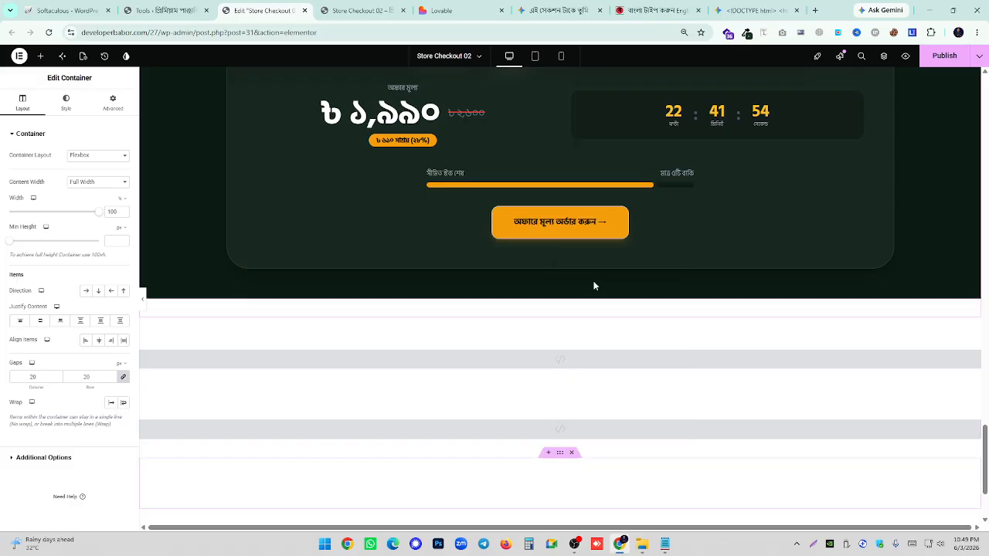
# - Capture the "বিশ্বাসের সাথে কেনাকাটা করুন" statistics section in Lovable as a Lightshot screenshot and copy it to the clipboard
pyautogui.click(441, 11)
pyautogui.scroll(-3, 494, 277)
pyautogui.scroll(15, 494, 276)
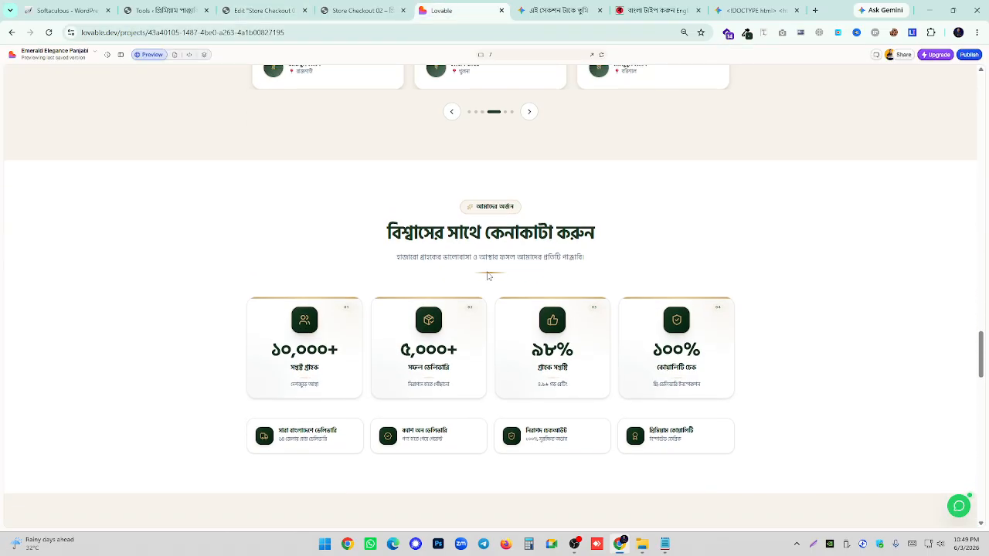
pyautogui.scroll(5, 488, 275)
pyautogui.scroll(-5, 488, 276)
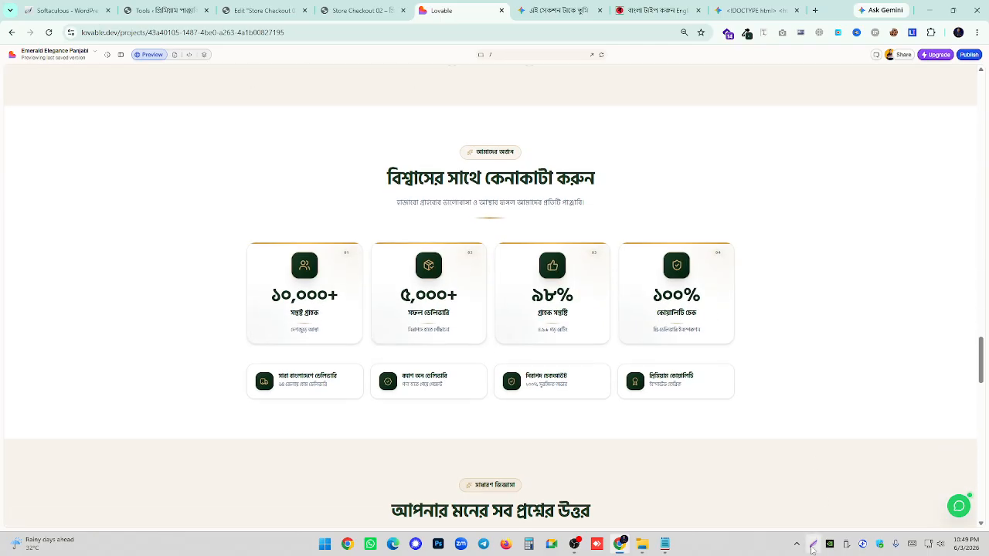
pyautogui.click(813, 544)
pyautogui.moveTo(157, 110); pyautogui.dragTo(832, 437)
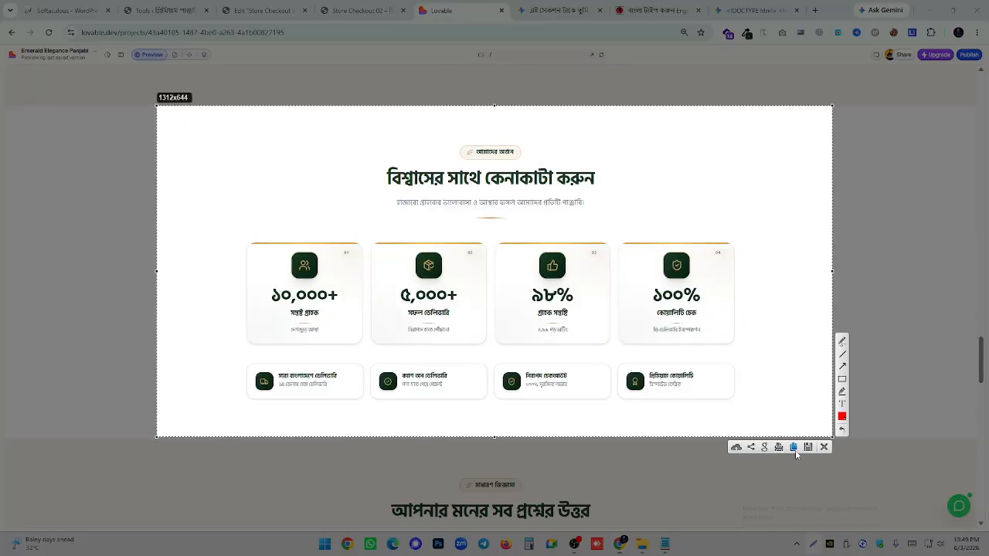
pyautogui.hotkey('ctrl', 'c')
# - In Gemini, attach the copied statistics section screenshot and resend the earlier Bengali prompt asking for an identical, improved section at width 1440
pyautogui.click(546, 10)
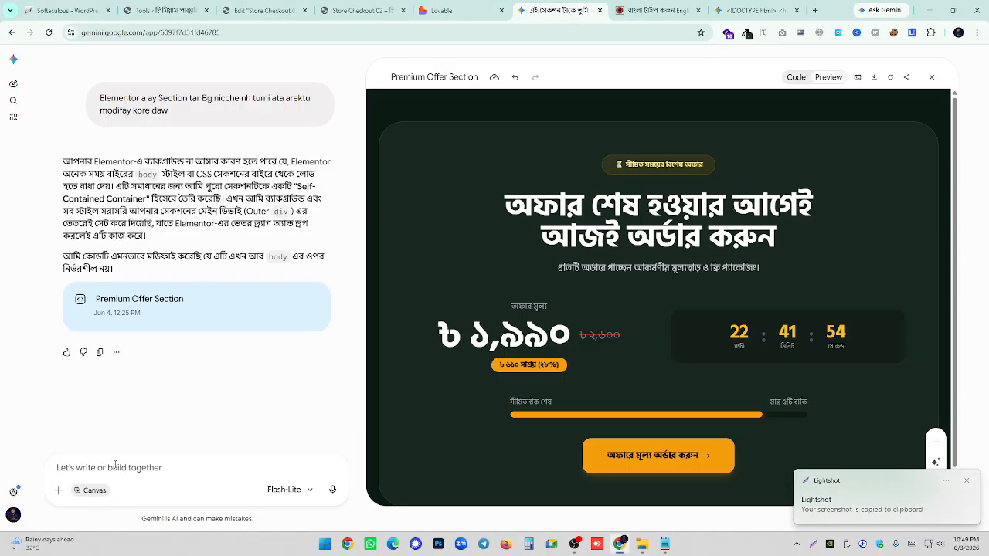
pyautogui.hotkey('ctrl', 'v')
pyautogui.scroll(10, 178, 201)
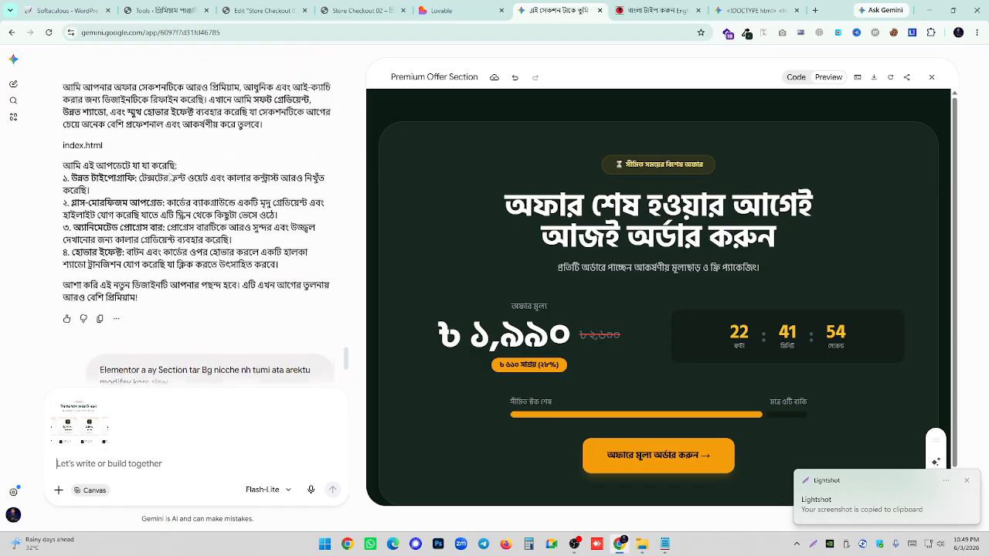
pyautogui.moveTo(98, 265); pyautogui.dragTo(260, 309)
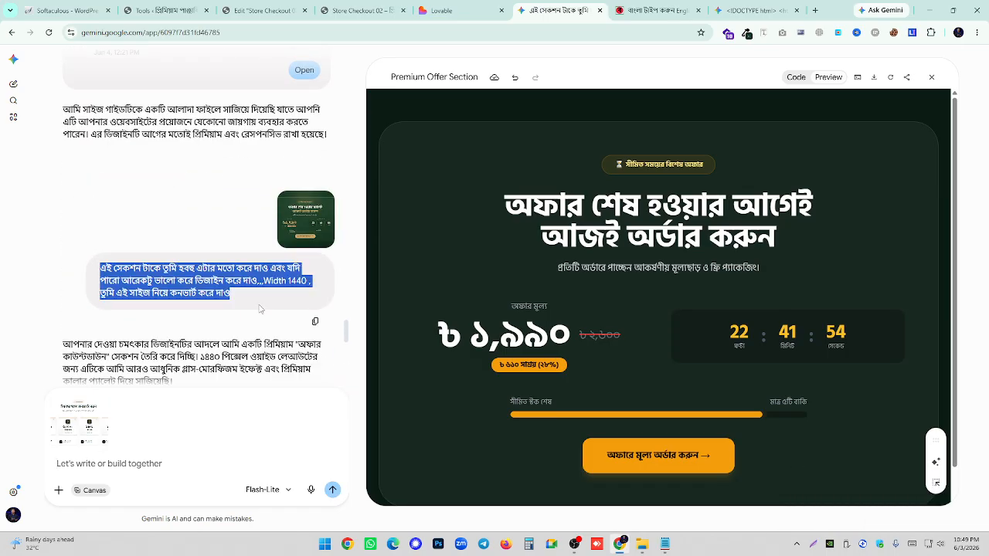
pyautogui.rightClick(212, 286)
pyautogui.click(224, 299)
pyautogui.click(119, 478)
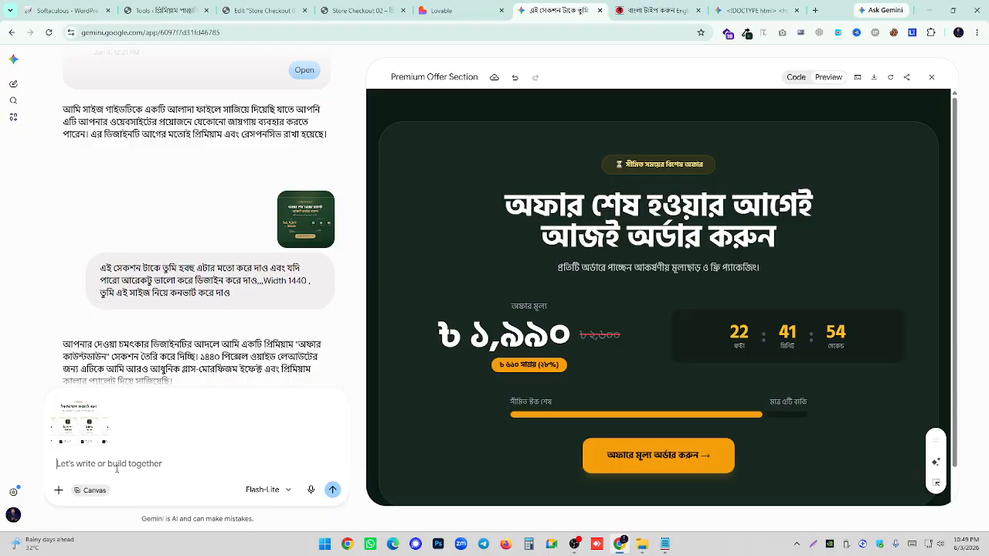
pyautogui.hotkey('ctrl', 'v')
pyautogui.press('Return')
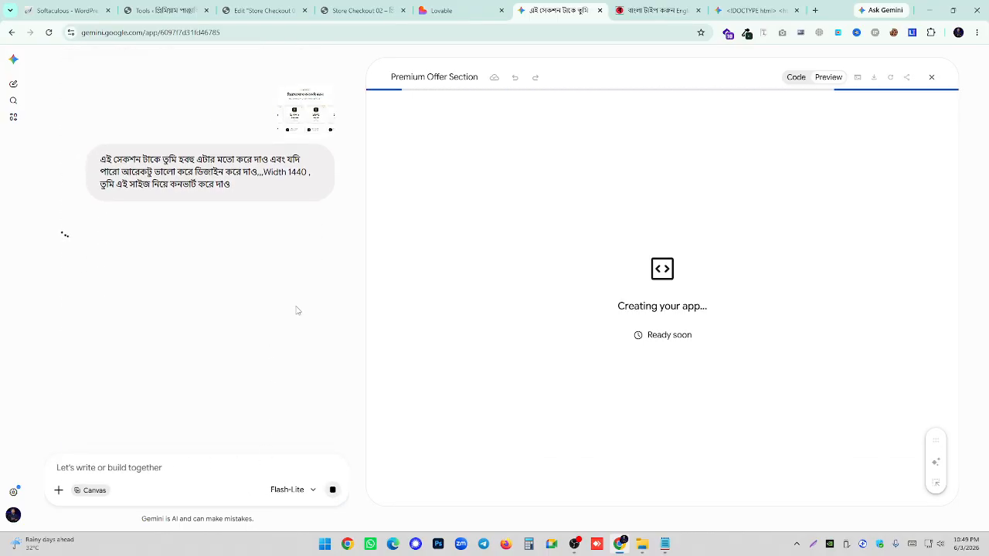
pyautogui.click(454, 9)
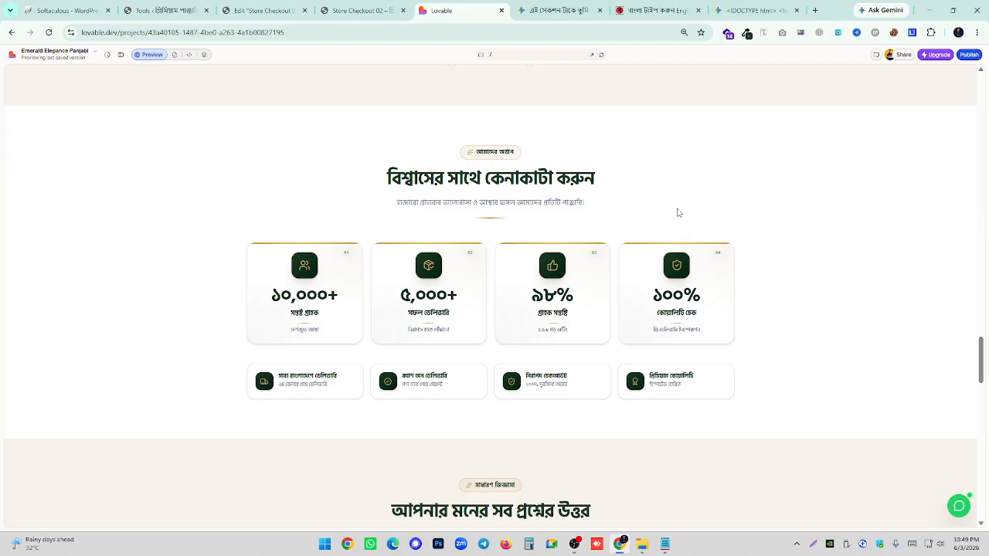
pyautogui.click(759, 10)
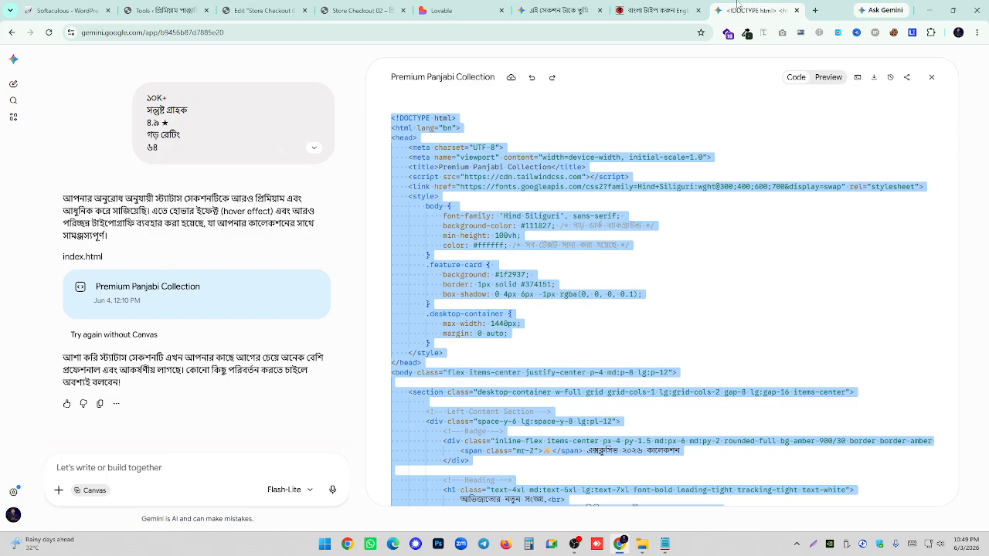
# - Copy the Premium Trust Section code from Gemini and paste it into the first empty HTML widget below the offer section in Elementor
pyautogui.click(558, 10)
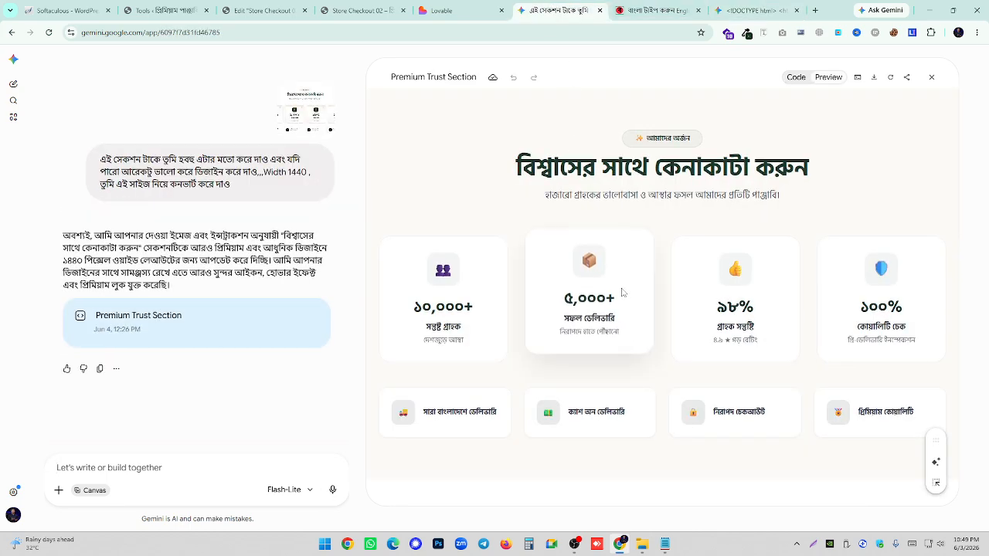
pyautogui.click(795, 78)
pyautogui.click(607, 247)
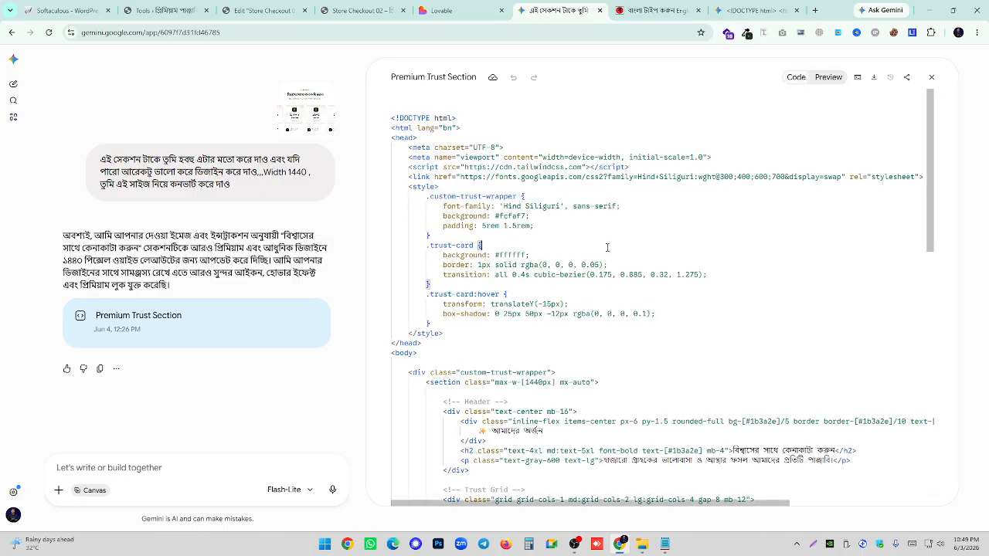
pyautogui.hotkey('ctrl', 'a')
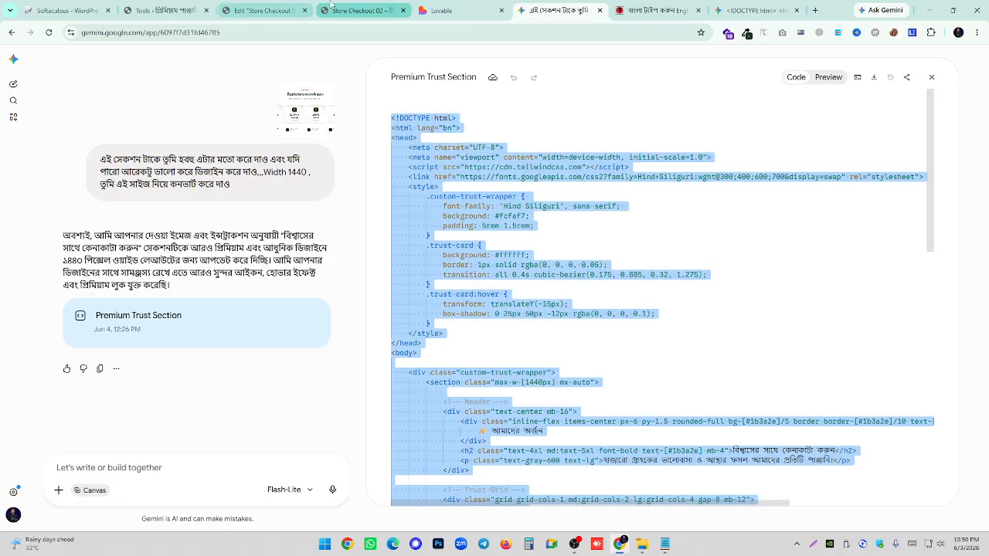
pyautogui.click(263, 10)
pyautogui.click(552, 371)
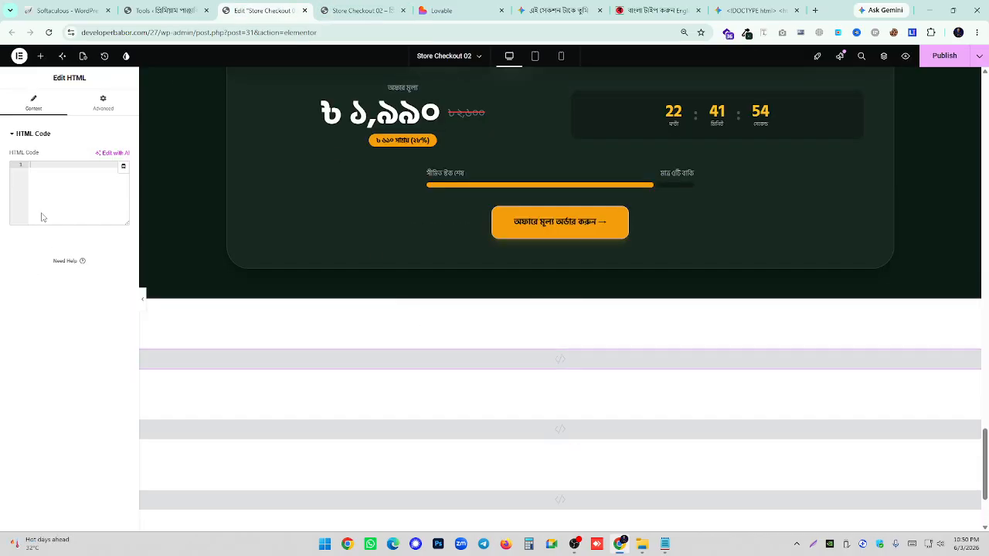
pyautogui.hotkey('ctrl', 'v')
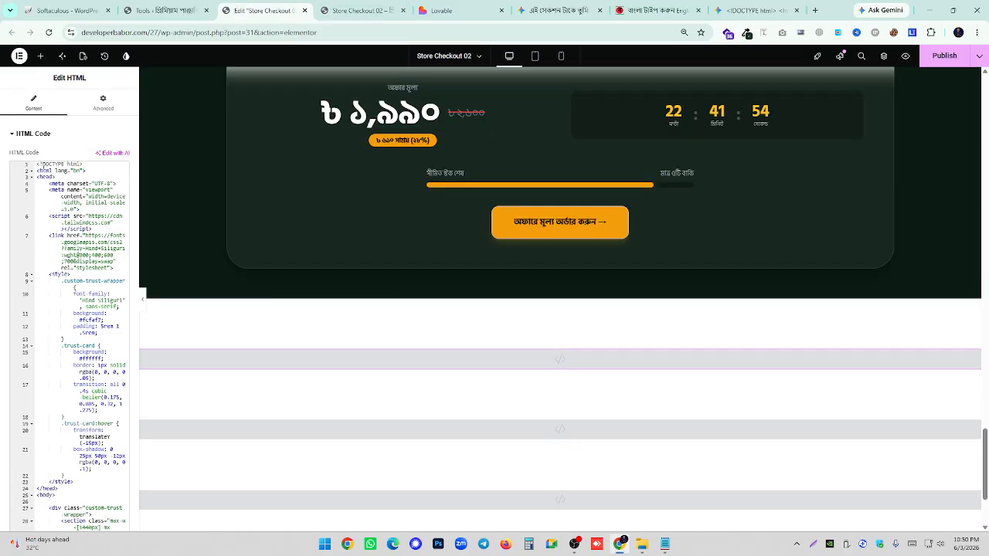
# - Check the "বিশ্বাসের সাথে কেনাকাটা করুন" section at full width with the editing panel hidden
pyautogui.scroll(-3, 415, 259)
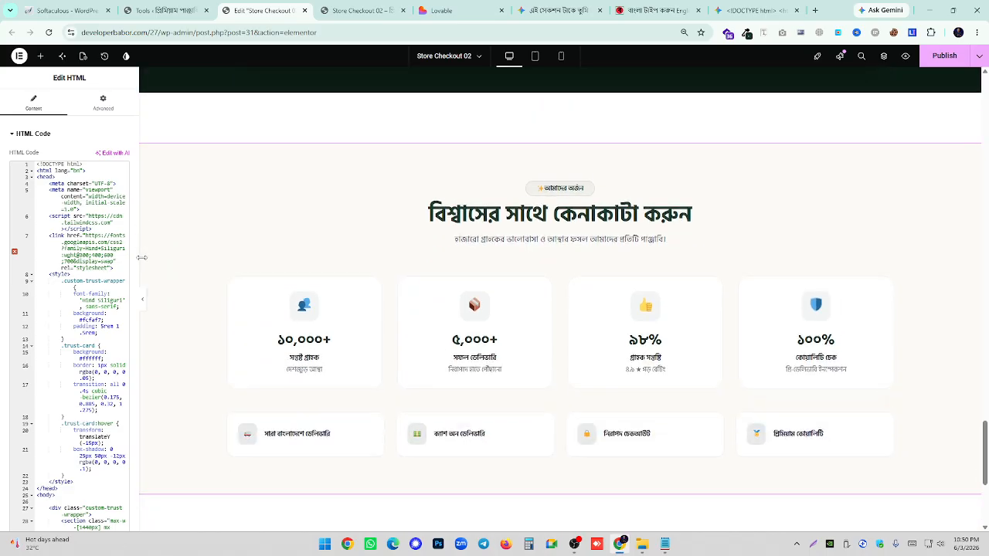
pyautogui.click(145, 300)
pyautogui.scroll(-1, 521, 219)
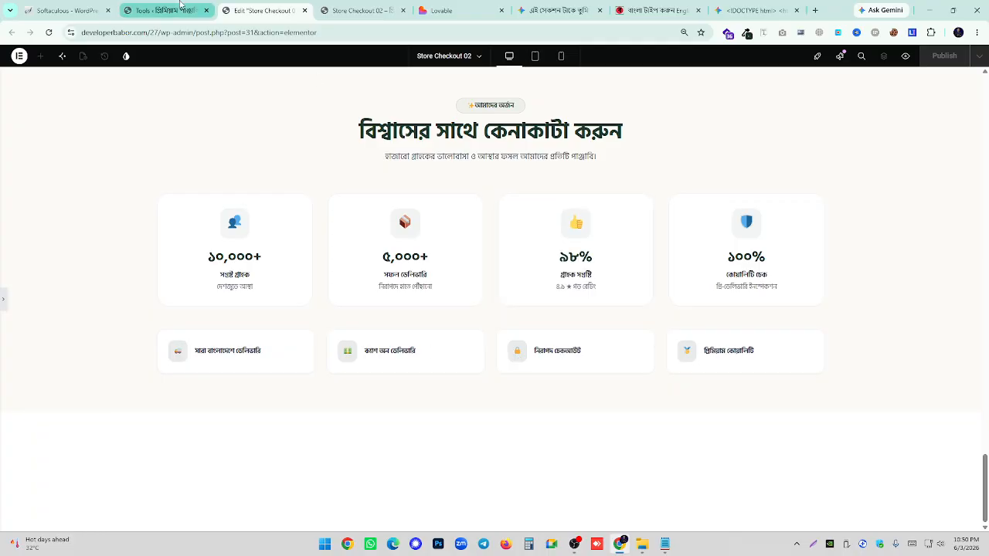
pyautogui.click(340, 8)
pyautogui.click(241, 6)
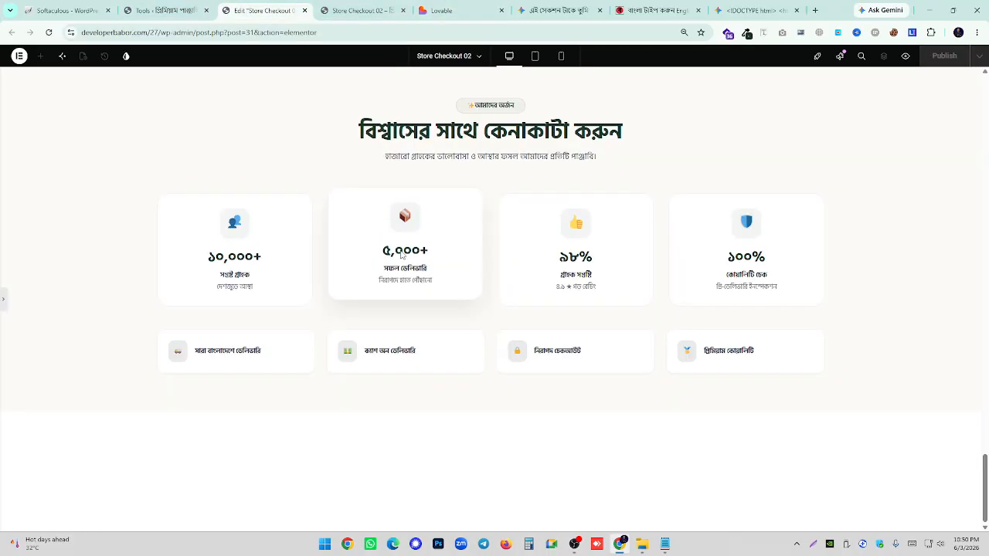
pyautogui.click(387, 8)
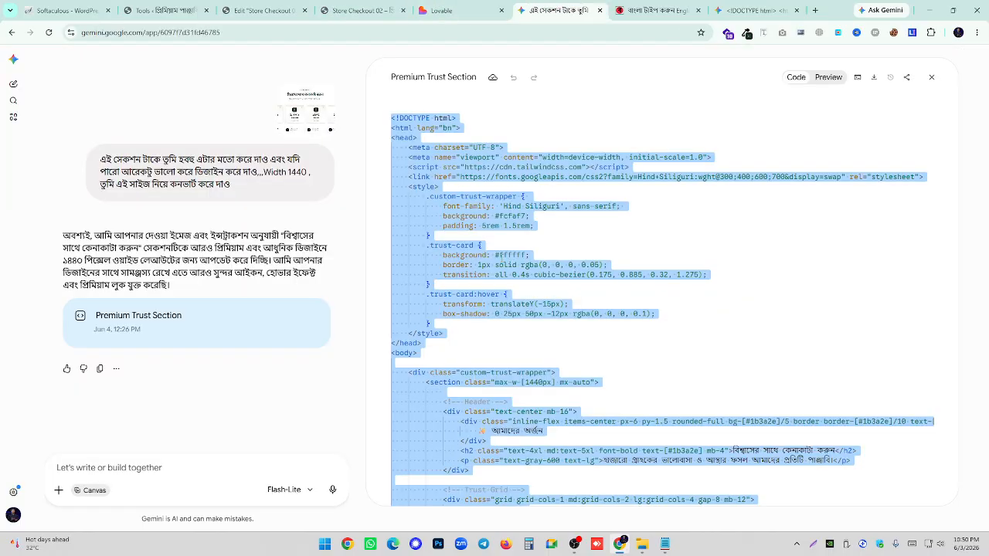
# - Ask Gemini to improve the trust section design with the prompt "amk design ta arektu vlo kore ,kore daw"
pyautogui.click(557, 10)
pyautogui.click(828, 76)
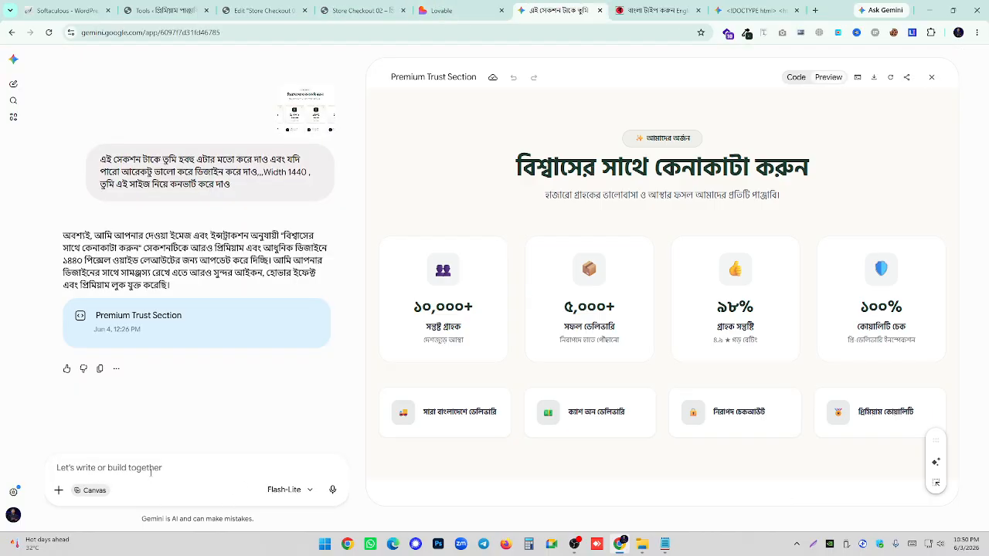
pyautogui.write('amk')
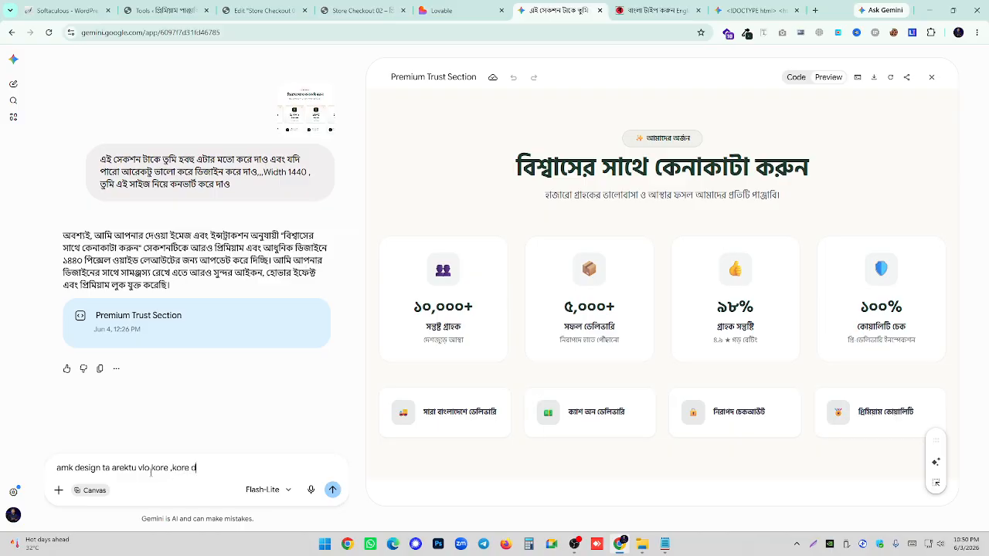
pyautogui.press('Return')
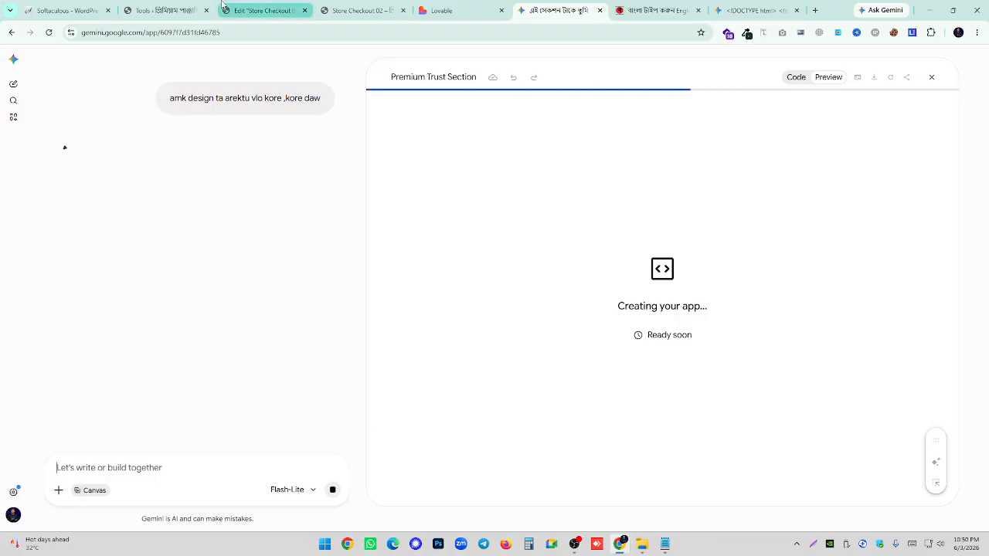
pyautogui.click(282, 11)
pyautogui.scroll(2, 404, 177)
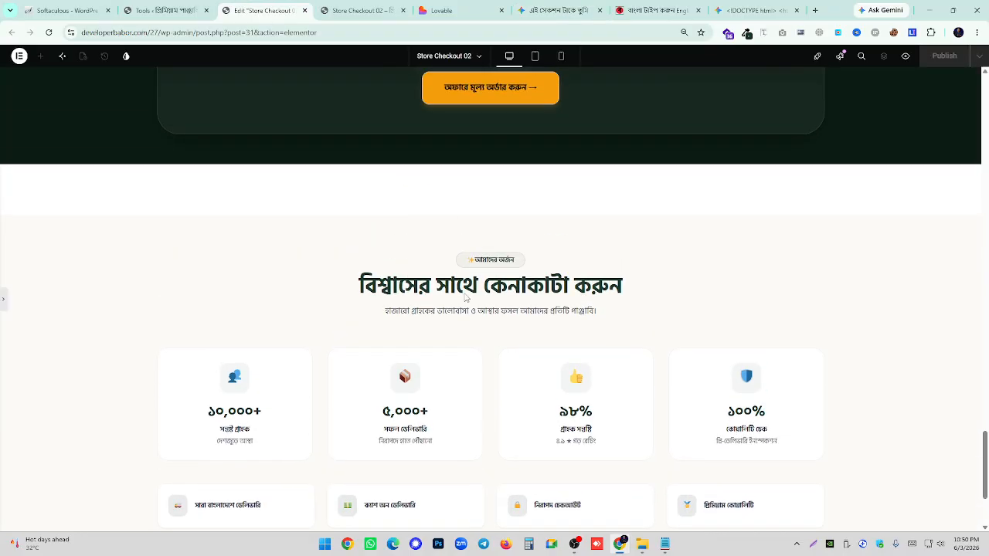
pyautogui.scroll(-2, 466, 297)
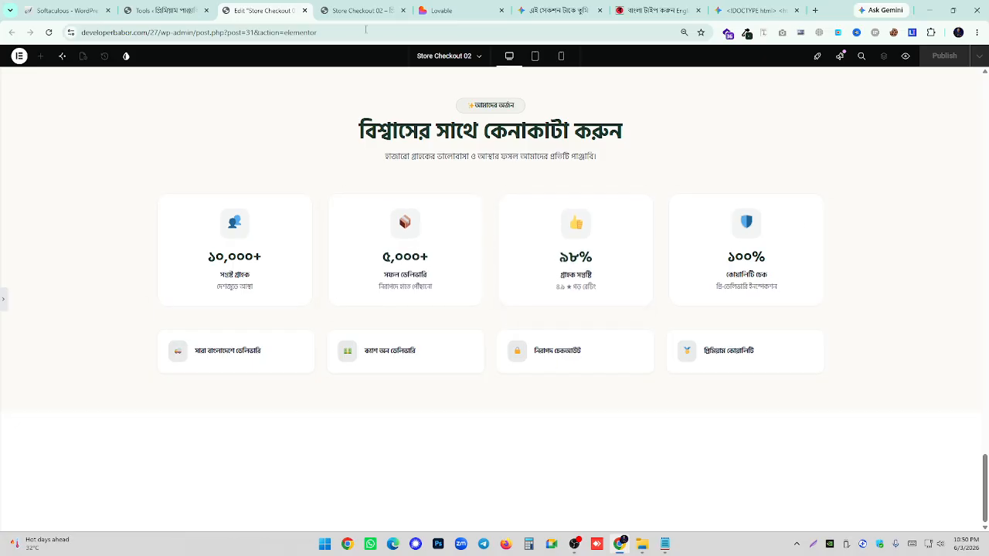
# - Copy Gemini's revised Premium Trust Section code and replace all the code in the statistics section's HTML widget in Elementor with it
pyautogui.click(560, 11)
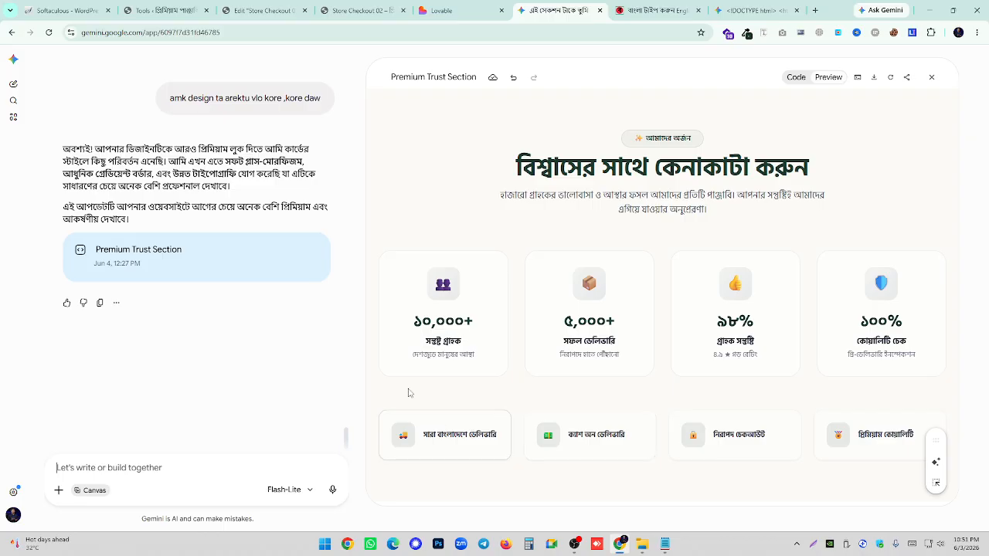
pyautogui.click(796, 78)
pyautogui.hotkey('ctrl', 'a')
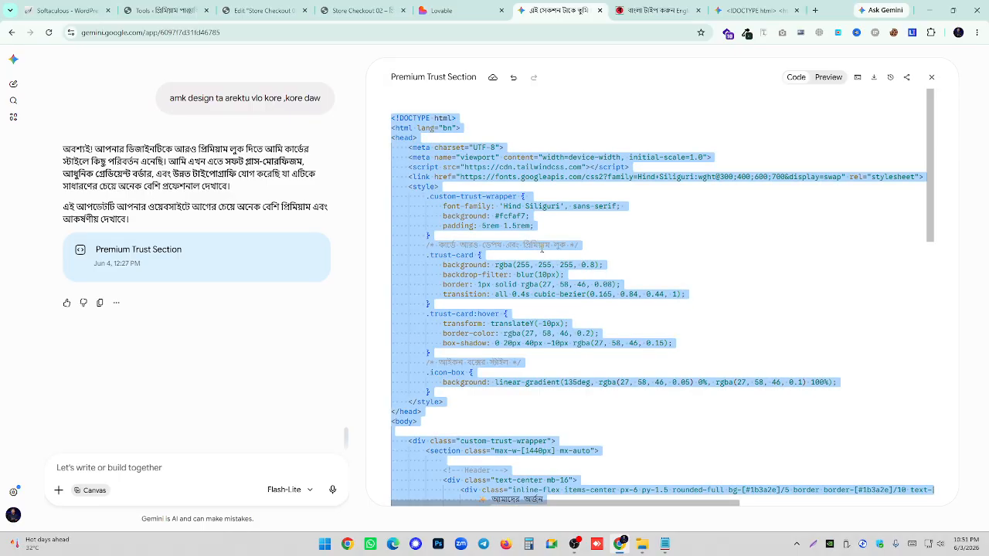
pyautogui.click(262, 10)
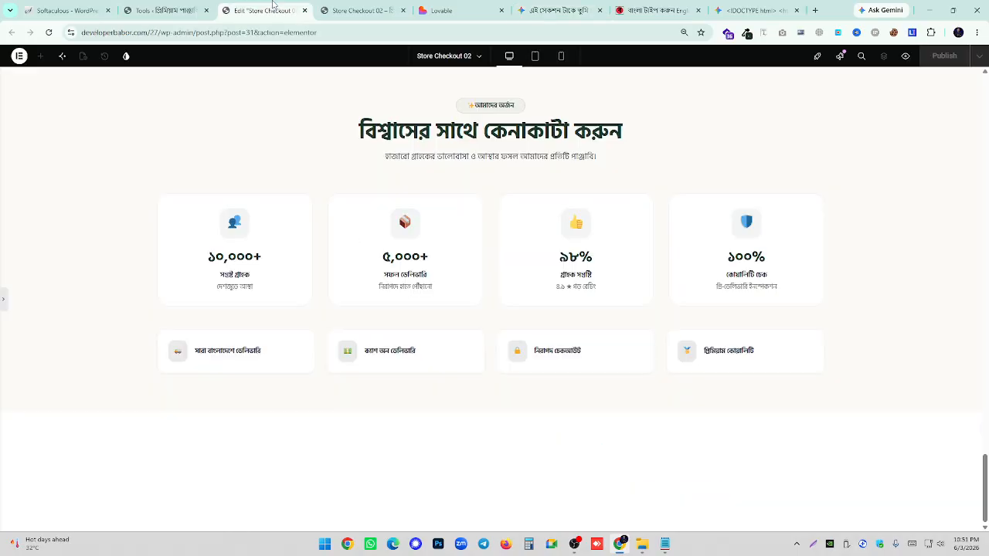
pyautogui.click(3, 299)
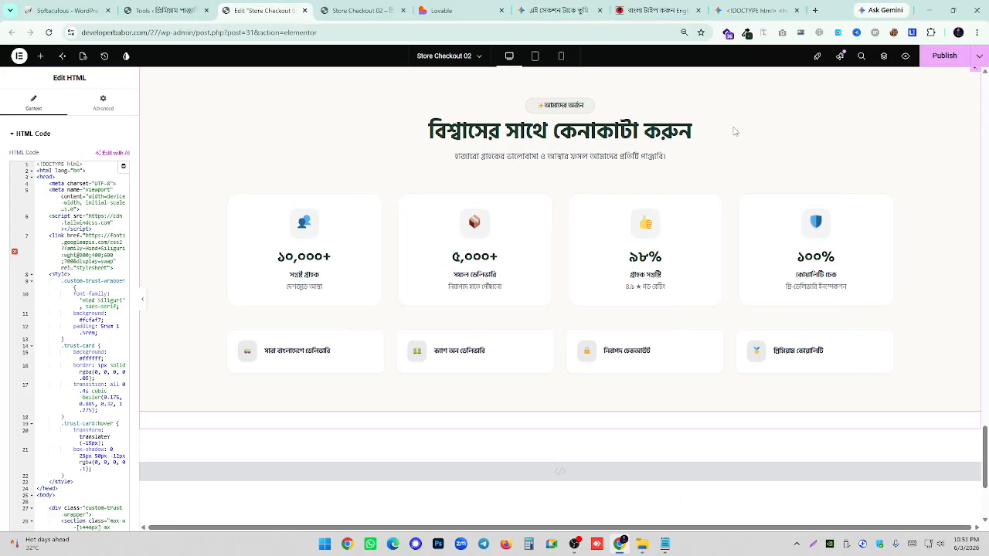
pyautogui.click(66, 256)
pyautogui.hotkey('ctrl', 'a')
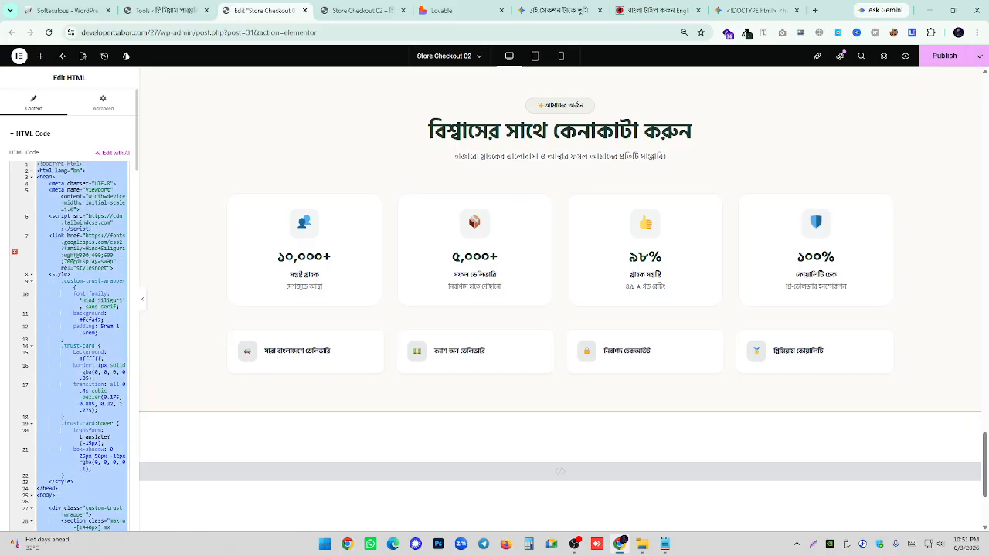
pyautogui.hotkey('ctrl', 'v')
pyautogui.scroll(-3, 315, 283)
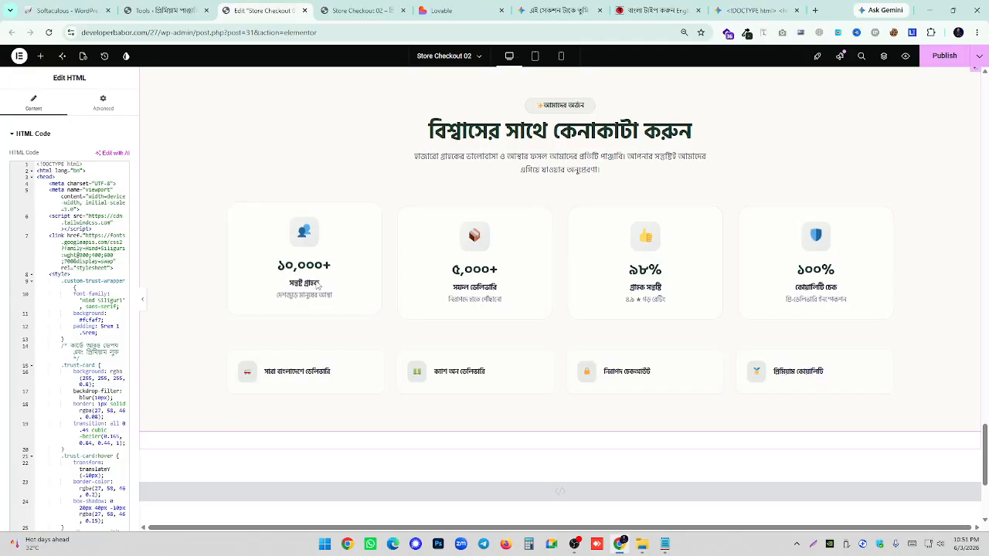
# - Set the top padding of the statistics section's container to 0
pyautogui.scroll(3, 695, 283)
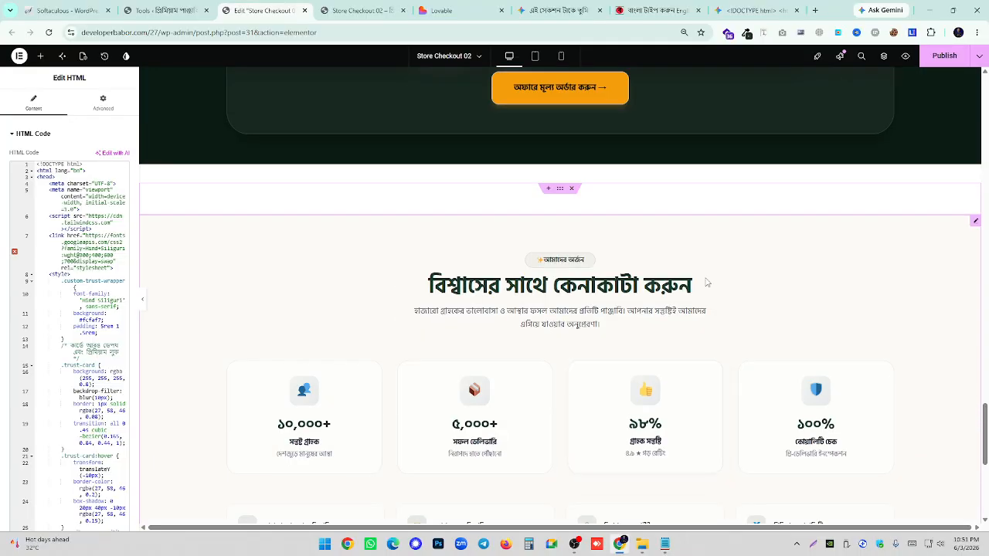
pyautogui.click(560, 189)
pyautogui.click(112, 108)
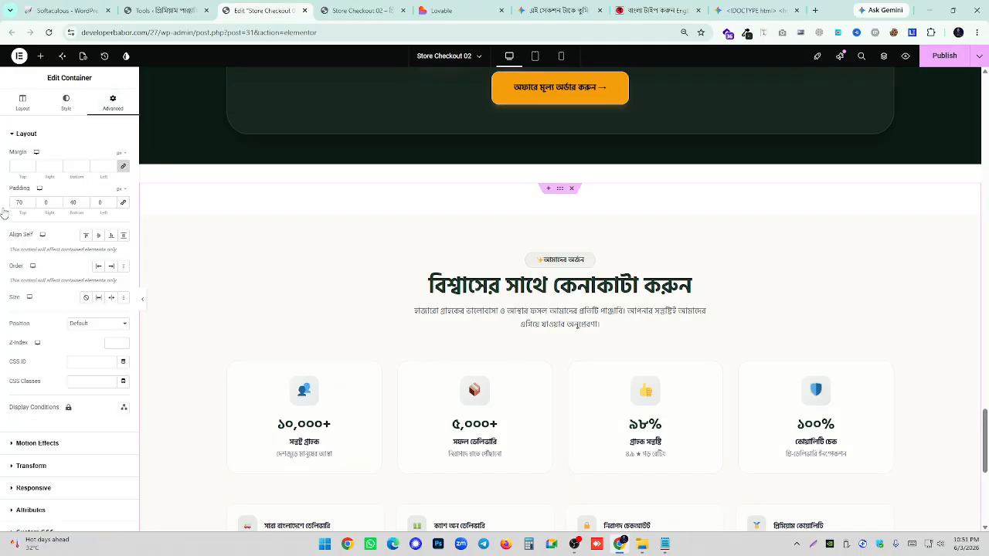
pyautogui.write('0')
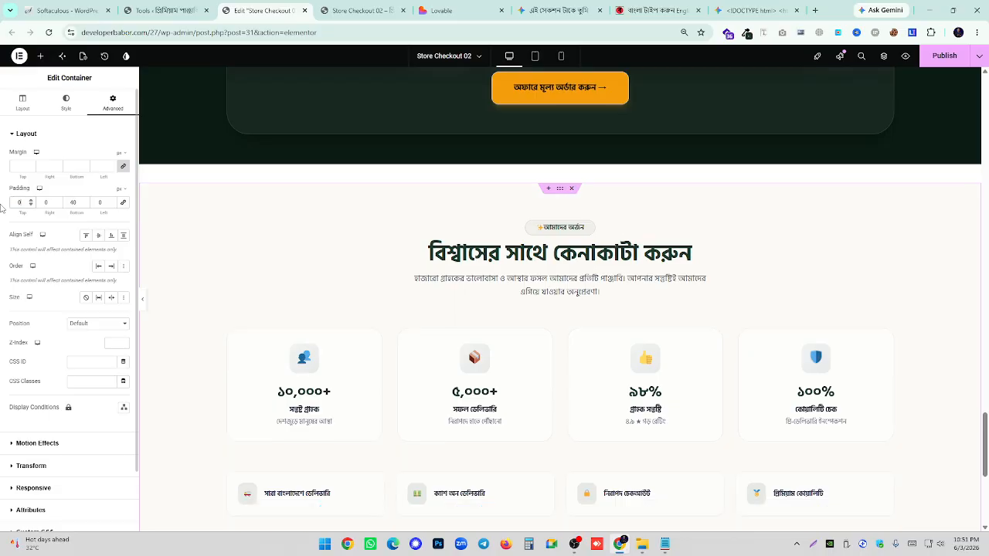
# - Set the bottom padding of the offer section's container to 0
pyautogui.scroll(4, 482, 265)
pyautogui.scroll(2, 482, 266)
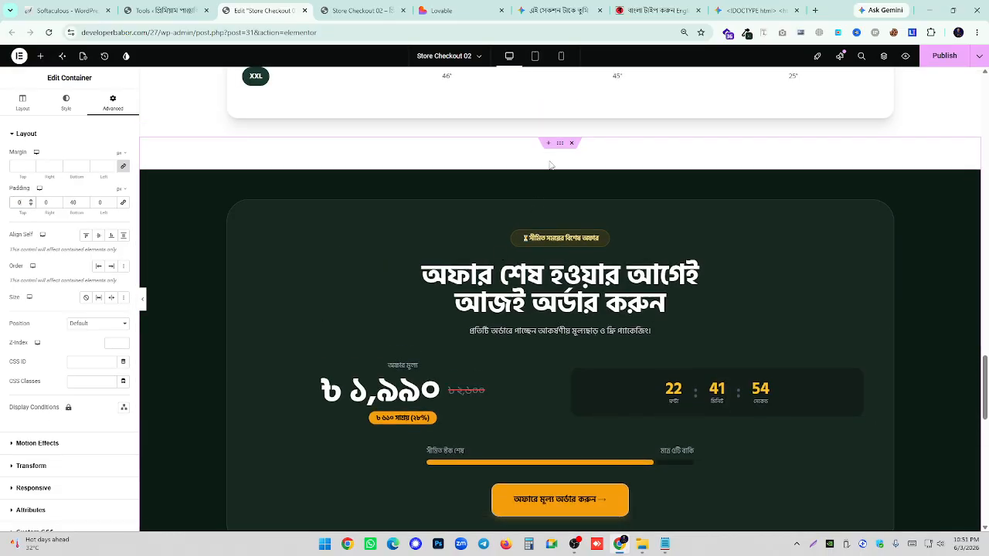
pyautogui.click(399, 180)
pyautogui.click(113, 100)
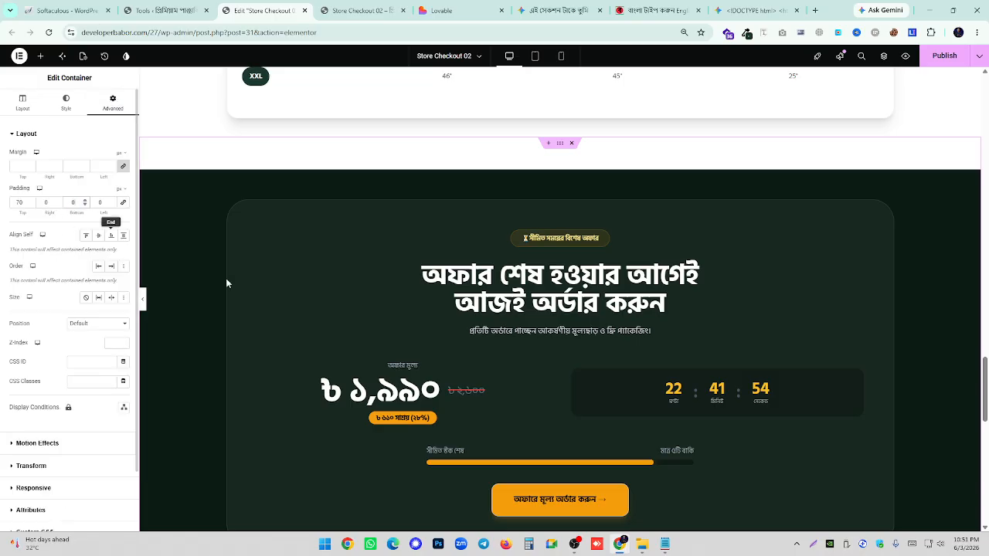
# - Check the transition from the offer section to the statistics section at full width, and bring the editing panel back
pyautogui.scroll(-5, 226, 284)
pyautogui.click(142, 300)
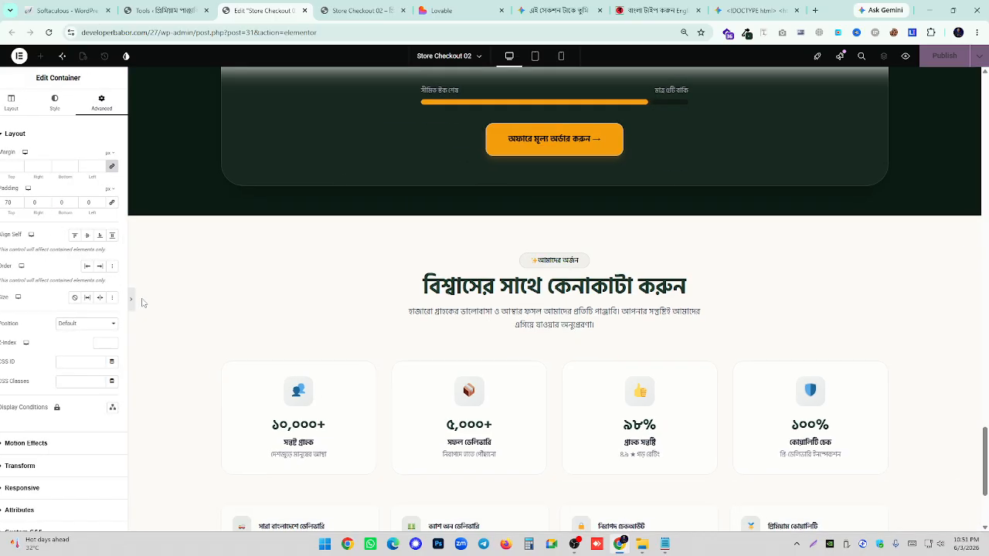
pyautogui.scroll(-2, 585, 229)
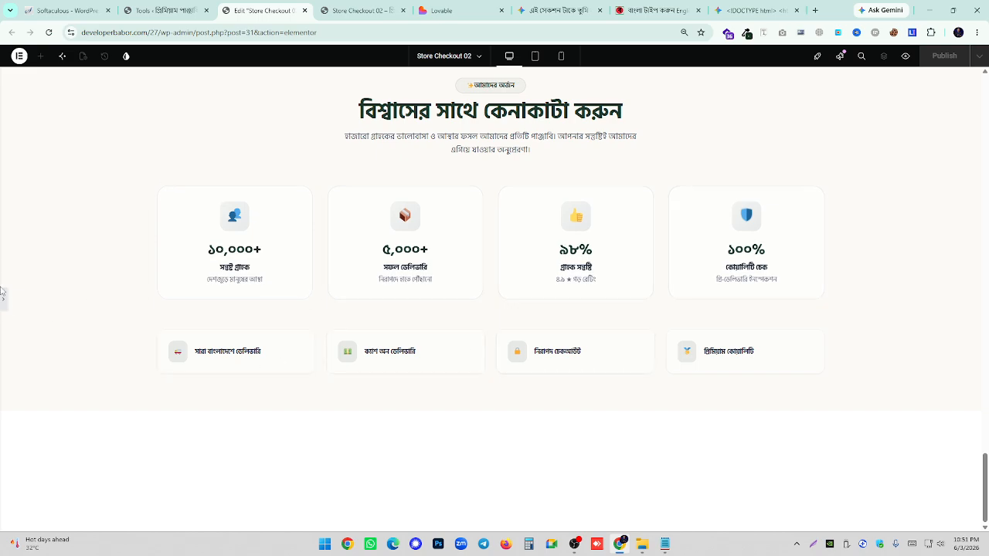
pyautogui.click(3, 295)
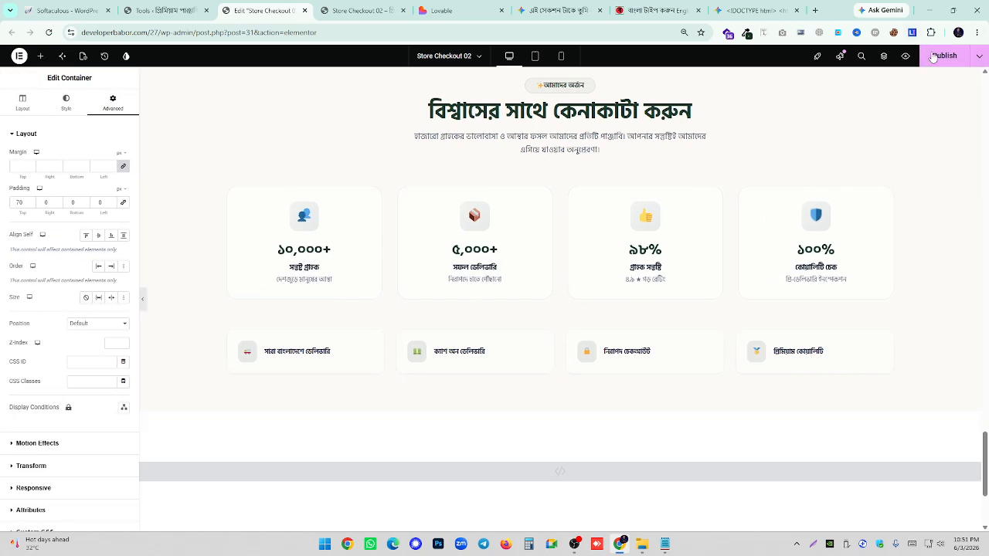
# - Switch to the Store Checkout 02 preview page, reload it, and check the updated statistics section
pyautogui.click(371, 5)
pyautogui.rightClick(110, 125)
pyautogui.click(127, 165)
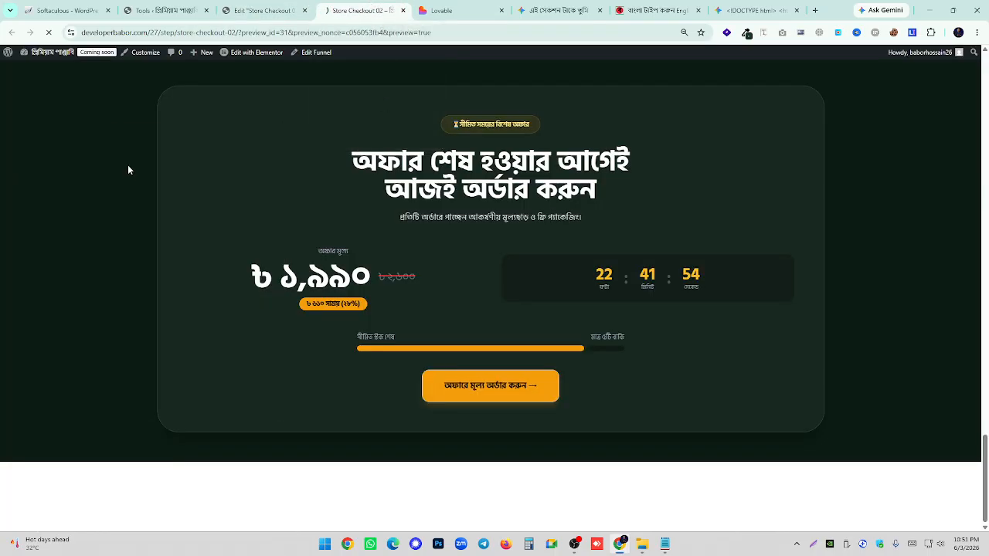
pyautogui.scroll(-15, 240, 163)
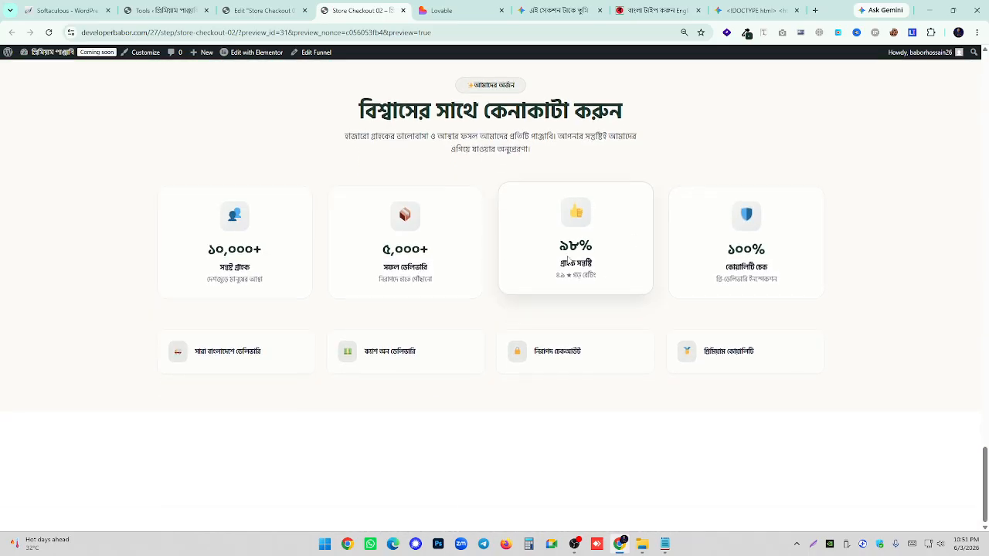
# - Capture the whole preview page as a full-page screenshot, close the capture, and review the page down to the statistics section
pyautogui.scroll(10, 627, 235)
pyautogui.hotkey('alt', 'shift', 'p')
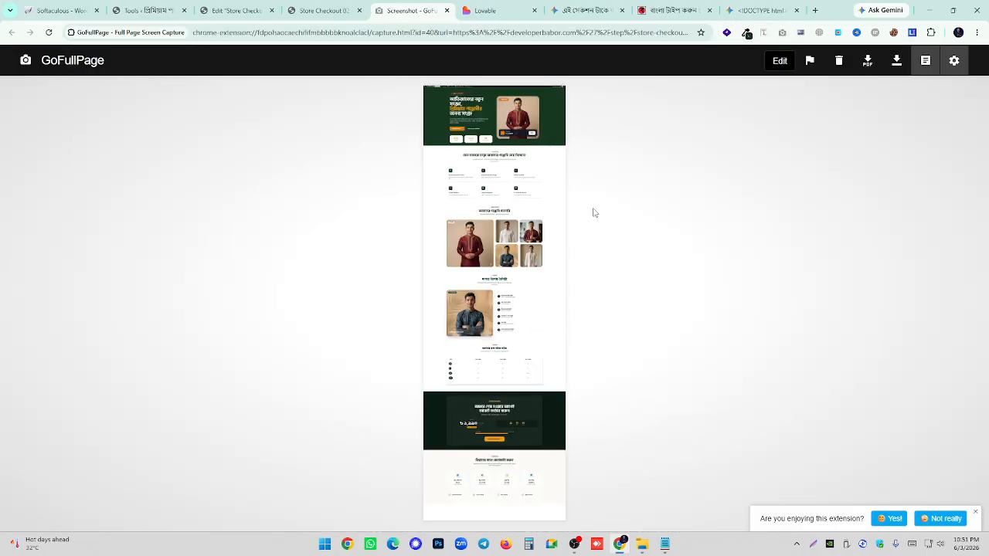
pyautogui.click(447, 11)
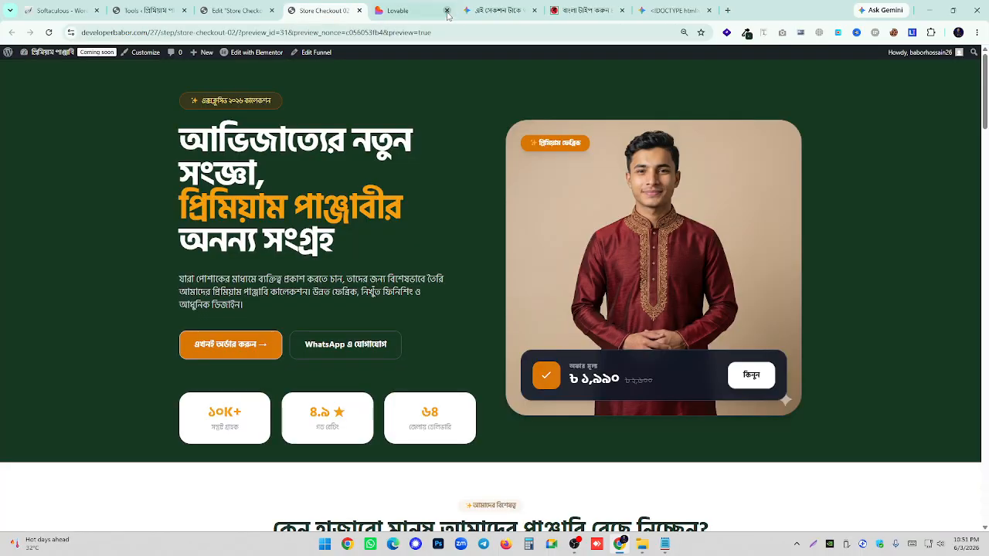
pyautogui.scroll(-10, 495, 238)
pyautogui.scroll(-15, 485, 259)
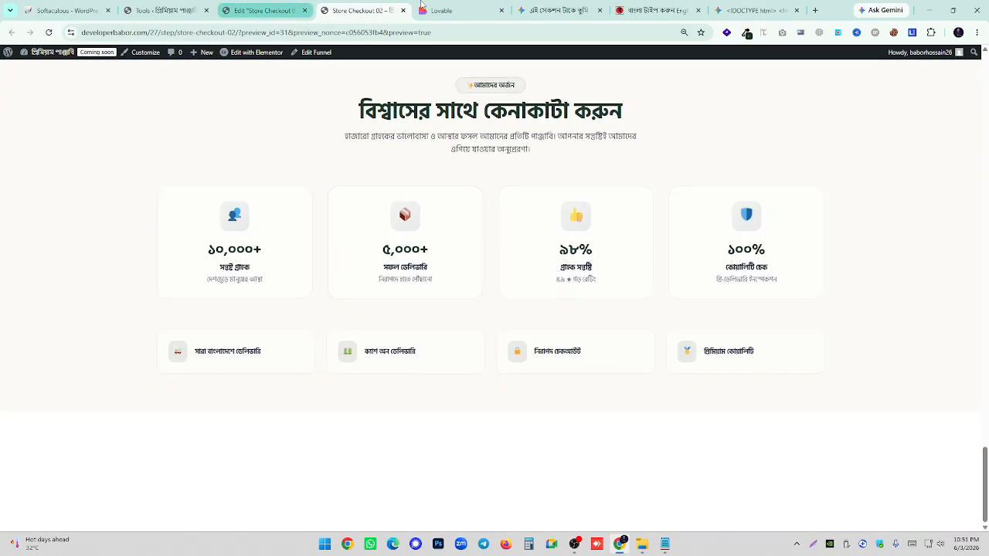
# - In Lovable, find the FAQ section, collapse its open first answer, and frame the whole section on screen
pyautogui.hotkey('ctrl', 'Tab')
pyautogui.scroll(5, 485, 221)
pyautogui.scroll(1, 485, 222)
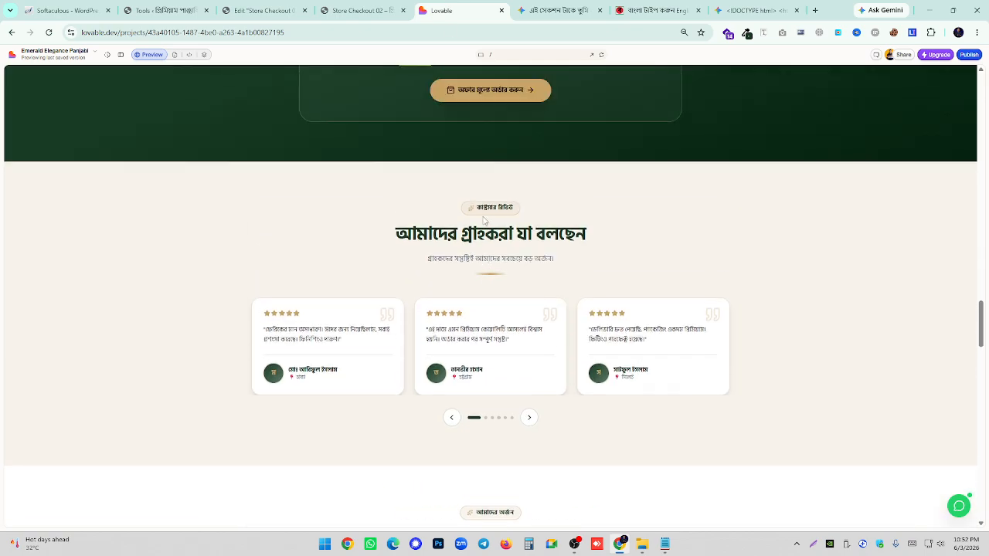
pyautogui.scroll(-6, 702, 381)
pyautogui.scroll(-4, 698, 384)
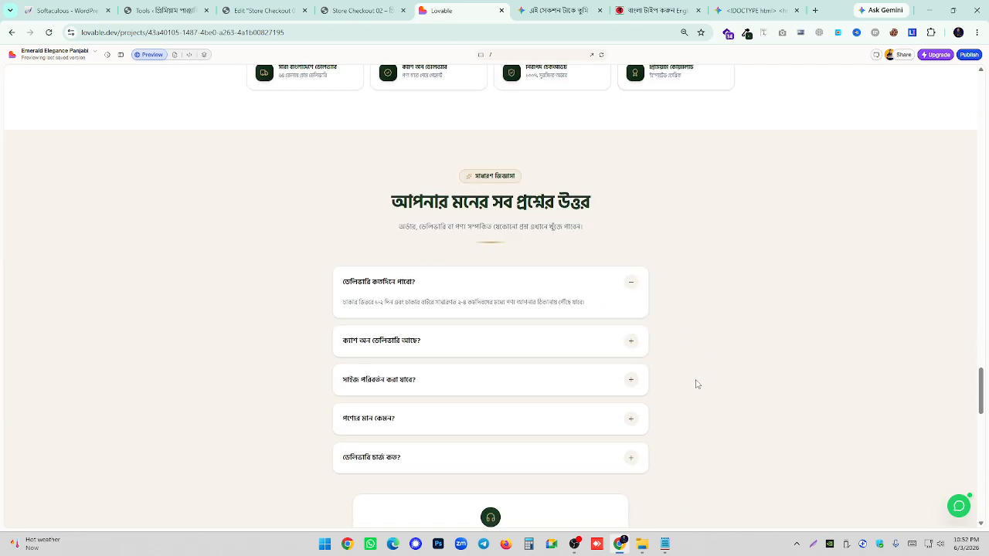
pyautogui.scroll(-3, 670, 385)
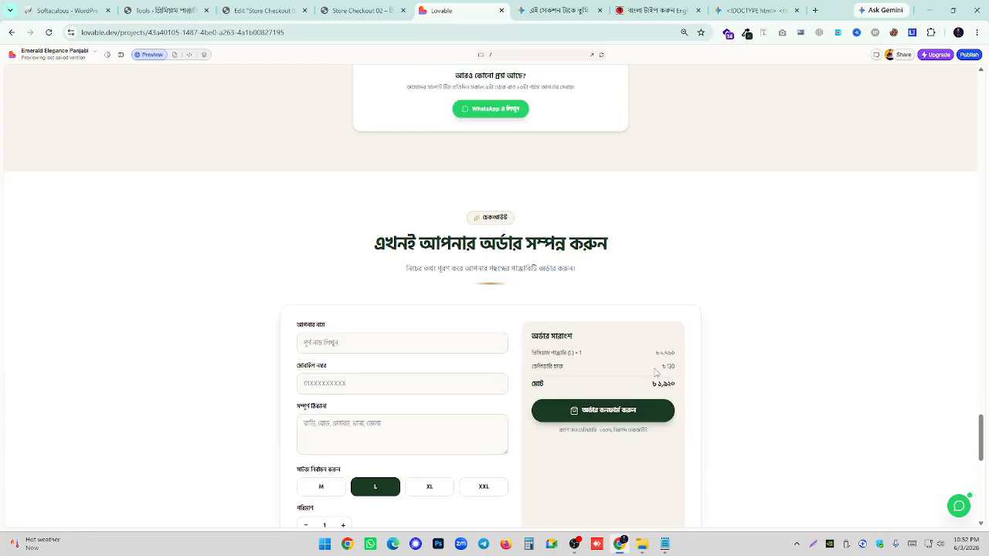
pyautogui.scroll(4, 616, 194)
pyautogui.click(631, 131)
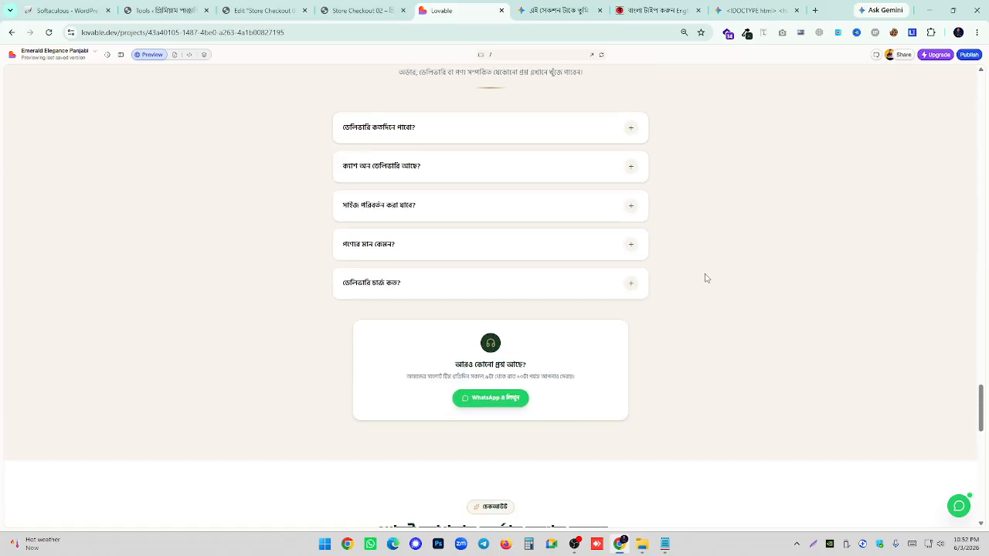
pyautogui.scroll(2, 699, 292)
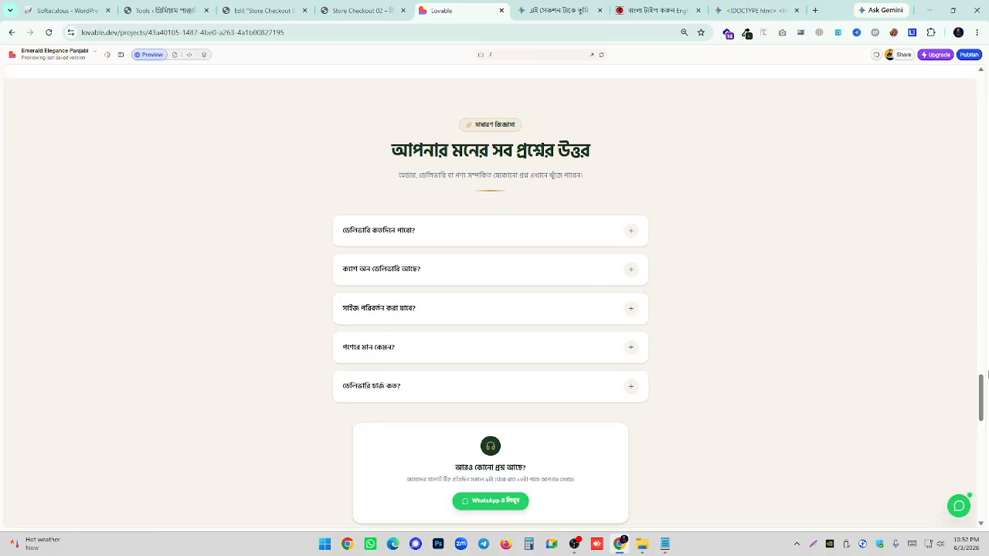
pyautogui.moveTo(983, 387); pyautogui.dragTo(983, 386)
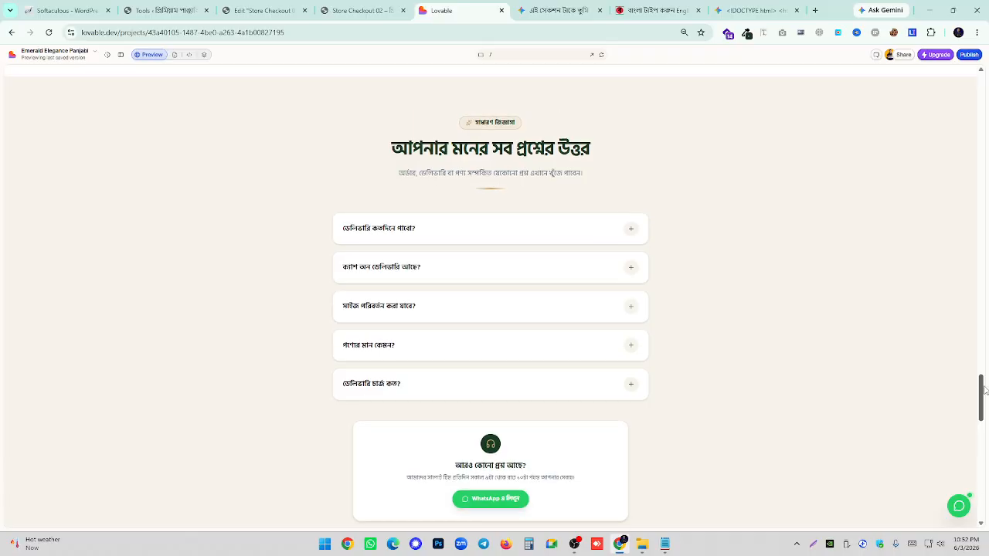
# - Capture the FAQ section with Lightshot, attach the image to the Gemini chat, and show the rendered preview of the Premium Trust Section
pyautogui.click(812, 544)
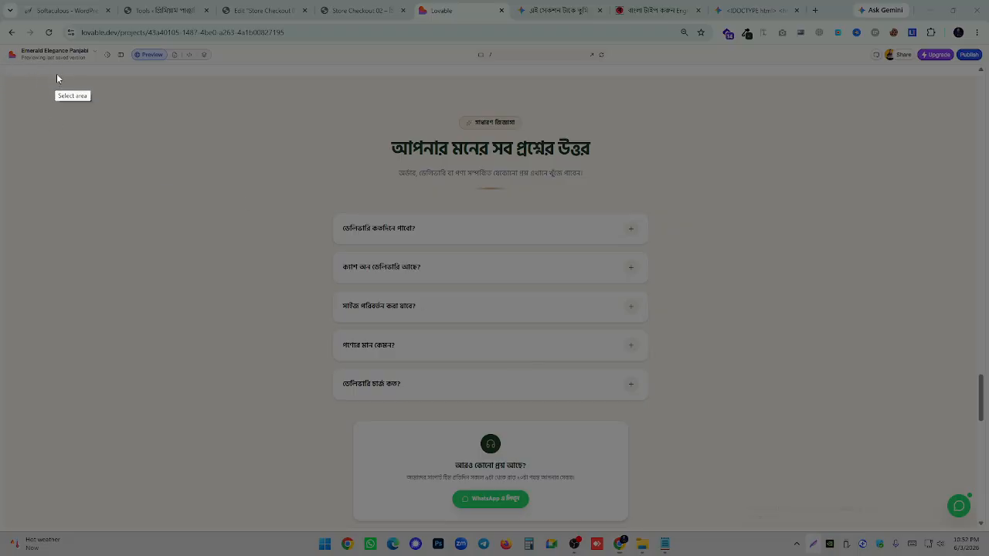
pyautogui.moveTo(69, 77); pyautogui.dragTo(944, 527)
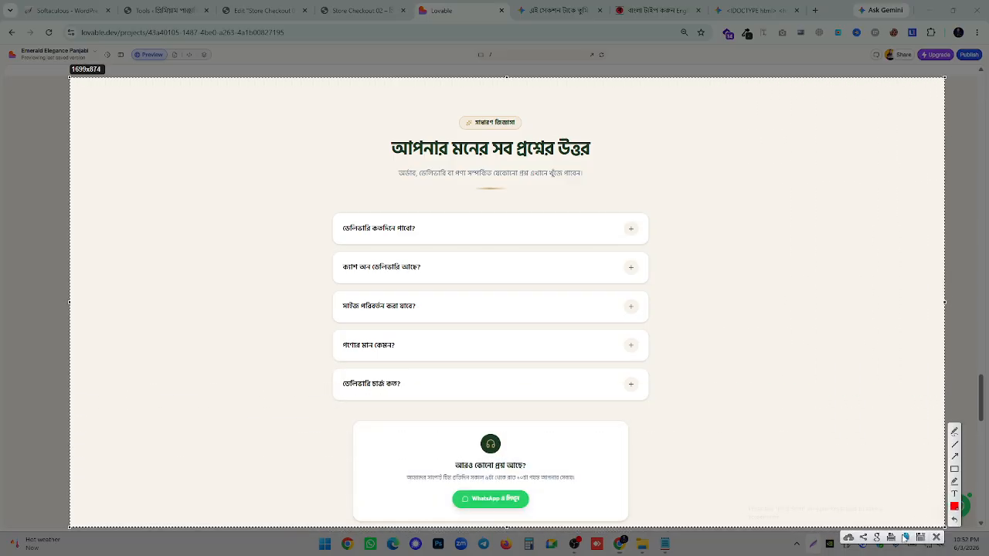
pyautogui.hotkey('ctrl', 'c')
pyautogui.hotkey('ctrl', 'Tab')
pyautogui.click(119, 468)
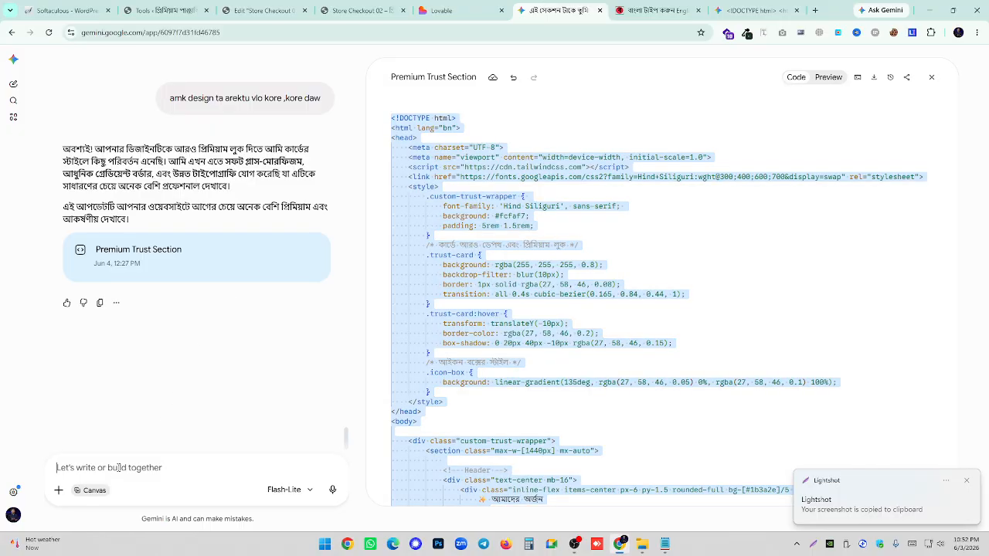
pyautogui.hotkey('ctrl', 'v')
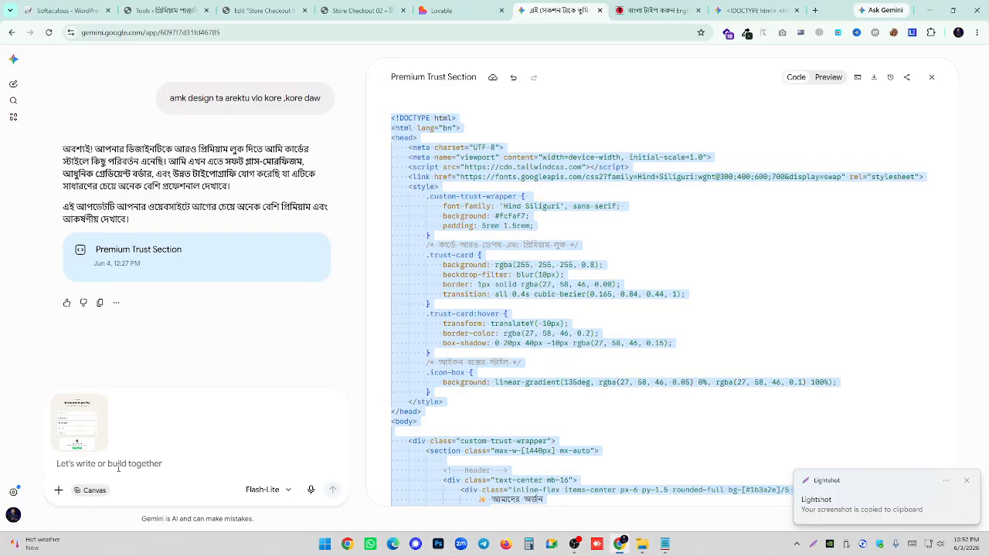
pyautogui.click(828, 78)
# - Switch to Easy Bengali Typing, clear the old prompt text, and enter "এই"
pyautogui.click(652, 10)
pyautogui.click(315, 278)
pyautogui.hotkey('ctrl', 'a')
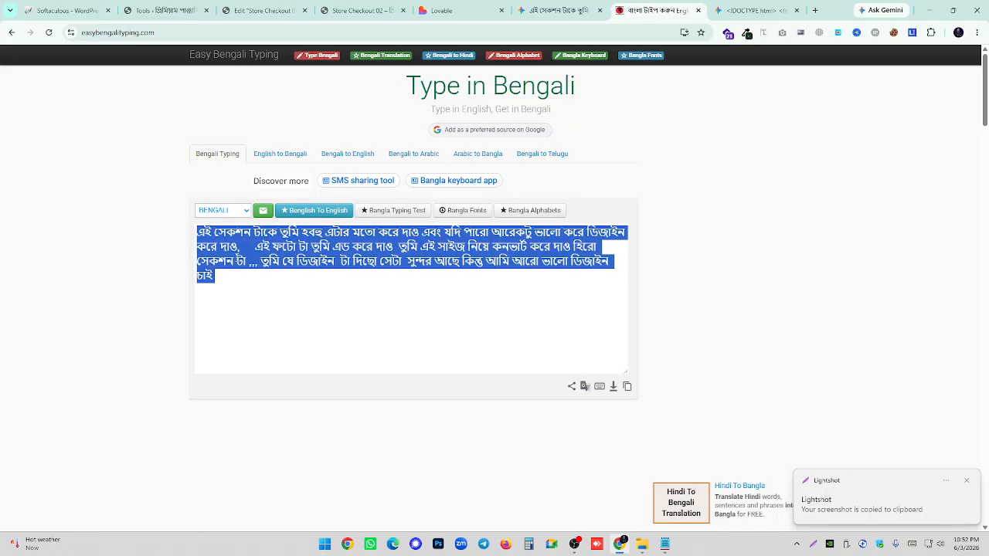
pyautogui.write('jay')
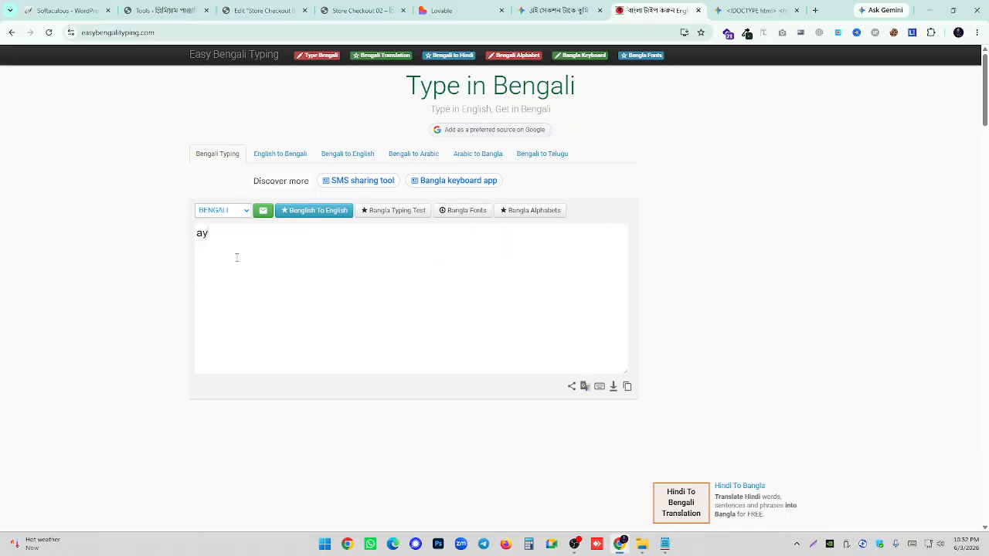
pyautogui.press('BackSpace')
pyautogui.press('BackSpace')
pyautogui.press('BackSpace')
pyautogui.press('BackSpace')
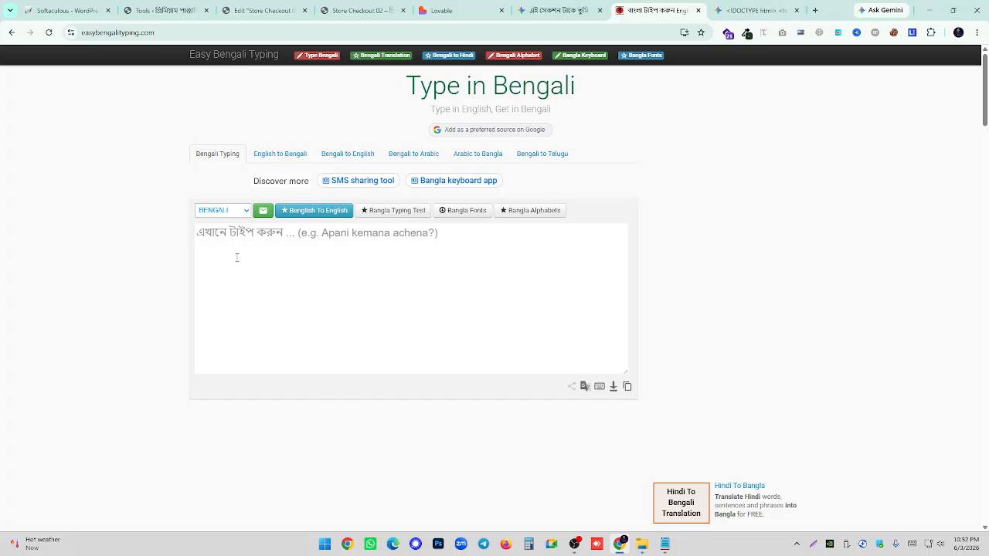
pyautogui.write('ei')
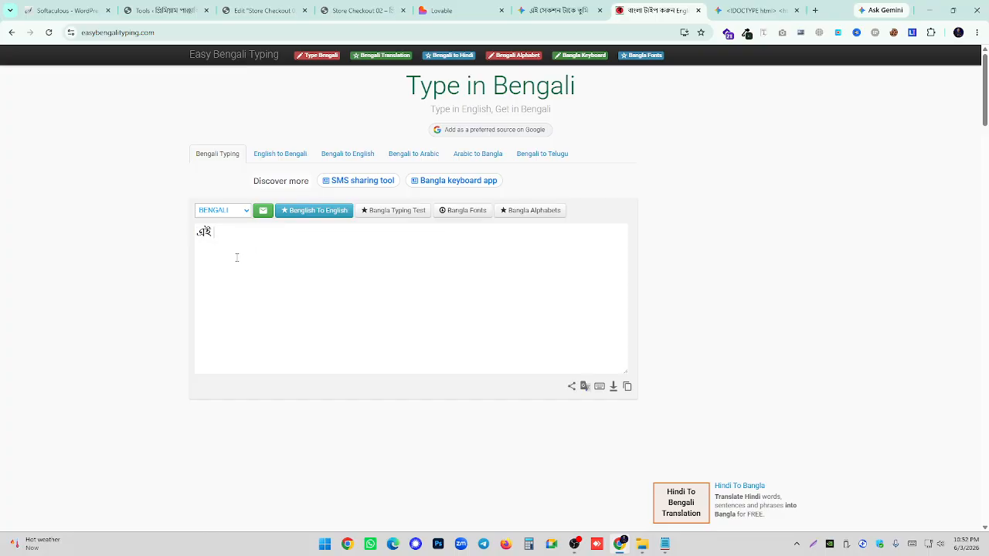
# - Copy the Bengali section-design prompt with Width 1440 from Notepad and paste it in place of the text in the Bengali typing box
pyautogui.click(665, 544)
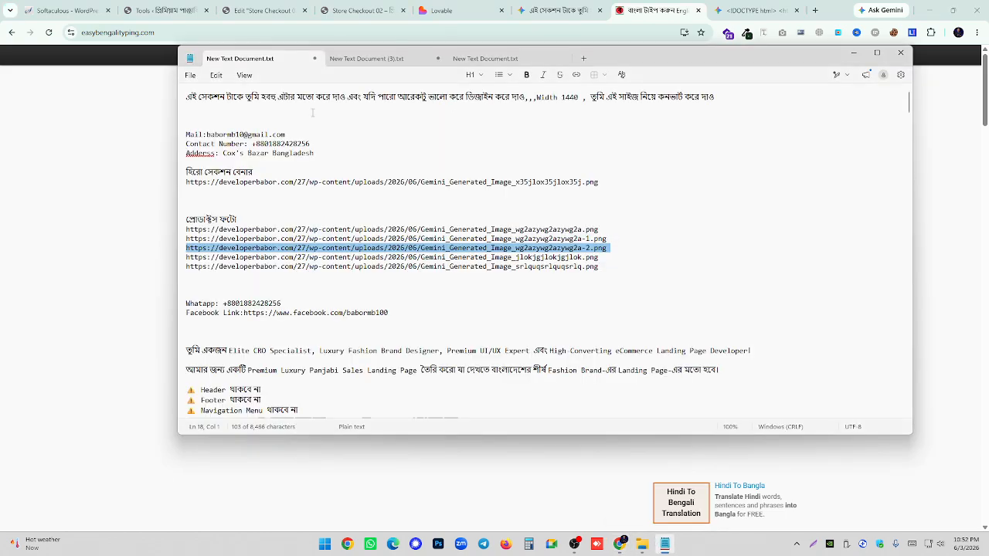
pyautogui.tripleClick(298, 98)
pyautogui.rightClick(298, 98)
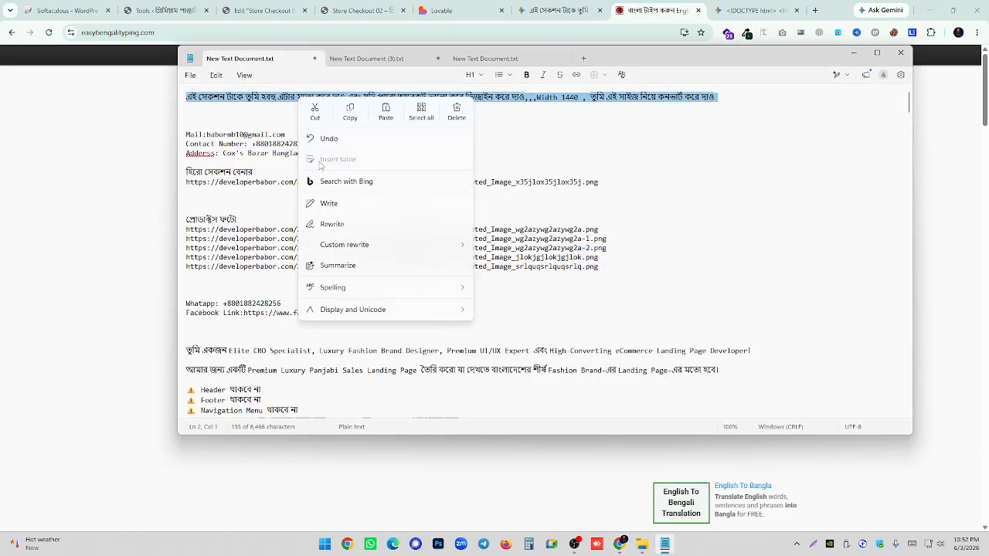
pyautogui.click(360, 110)
pyautogui.click(855, 54)
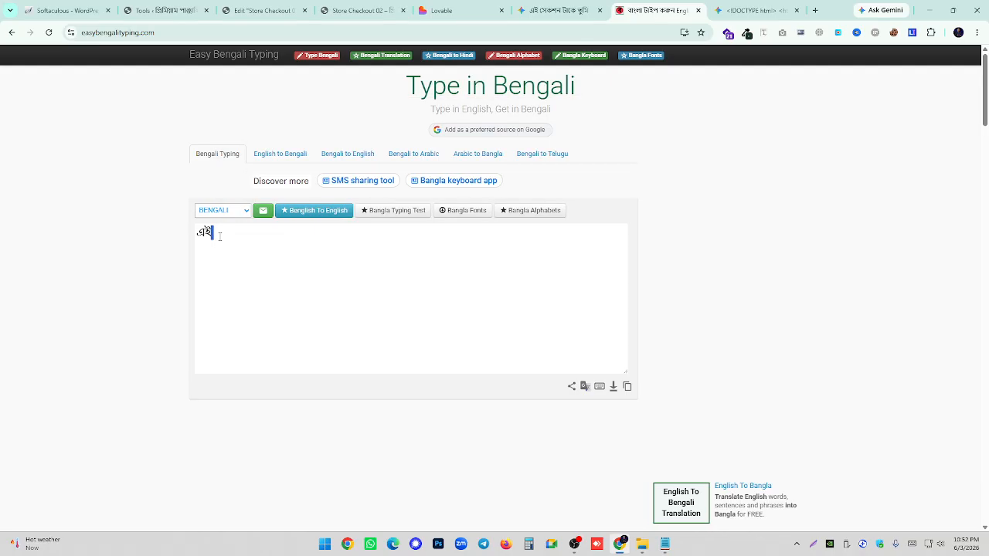
pyautogui.doubleClick(214, 233)
pyautogui.hotkey('ctrl', 'v')
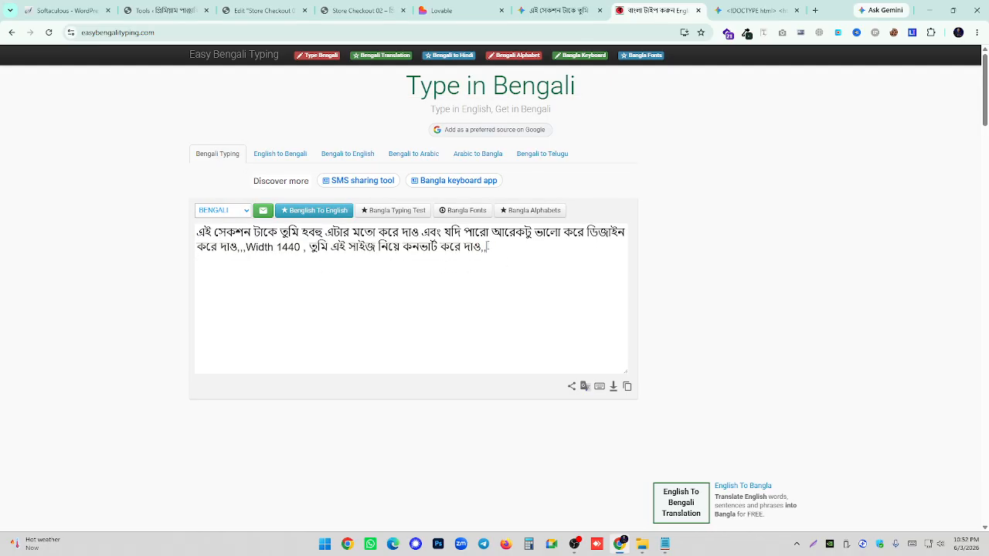
# - Extend the prompt with ",, কিন্তু এগুলা হবে তুমি কয়েকটা তৈরী করে দাও"
pyautogui.write('tu ')
pyautogui.write('egu')
pyautogui.write('la ')
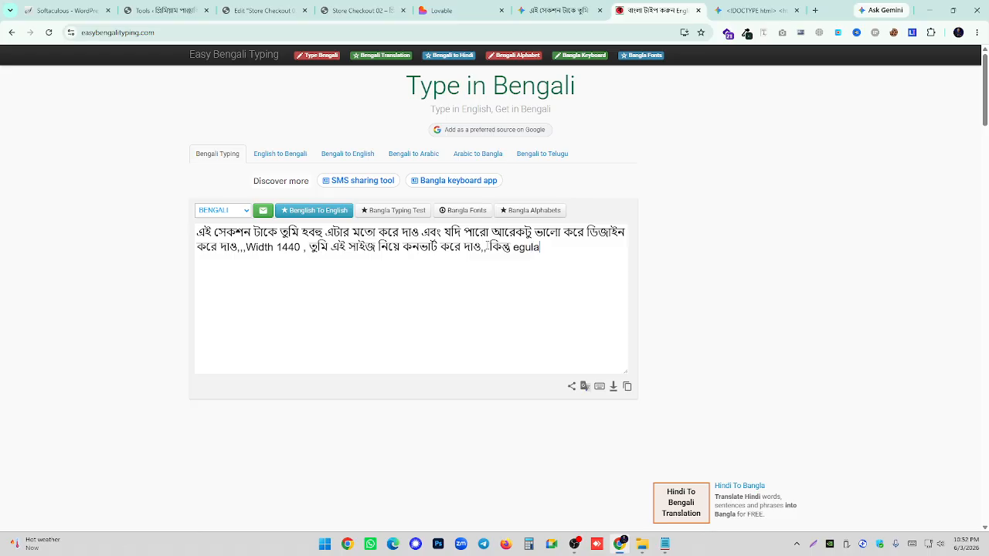
pyautogui.write('hbe tmi')
pyautogui.press('Escape')
pyautogui.write('i koyek')
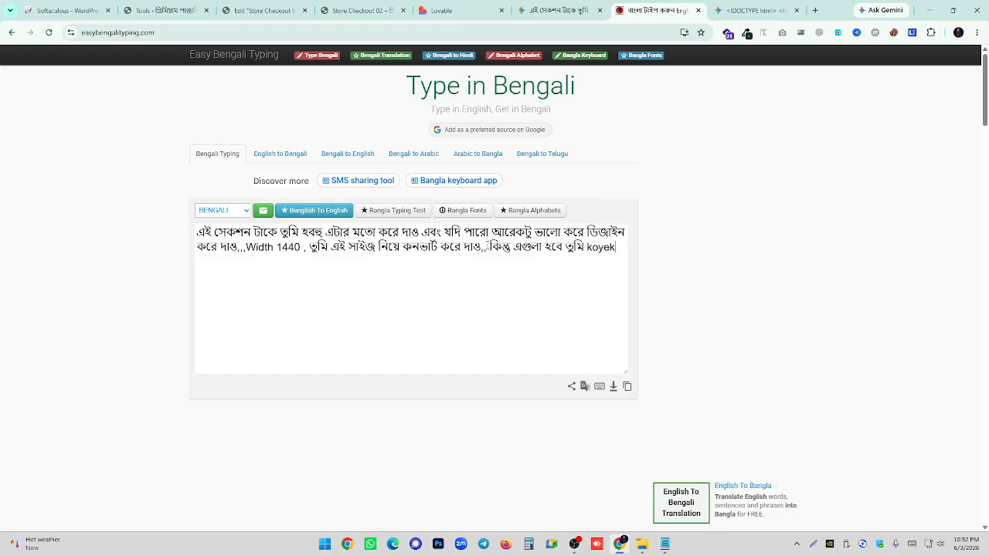
pyautogui.write('ta ')
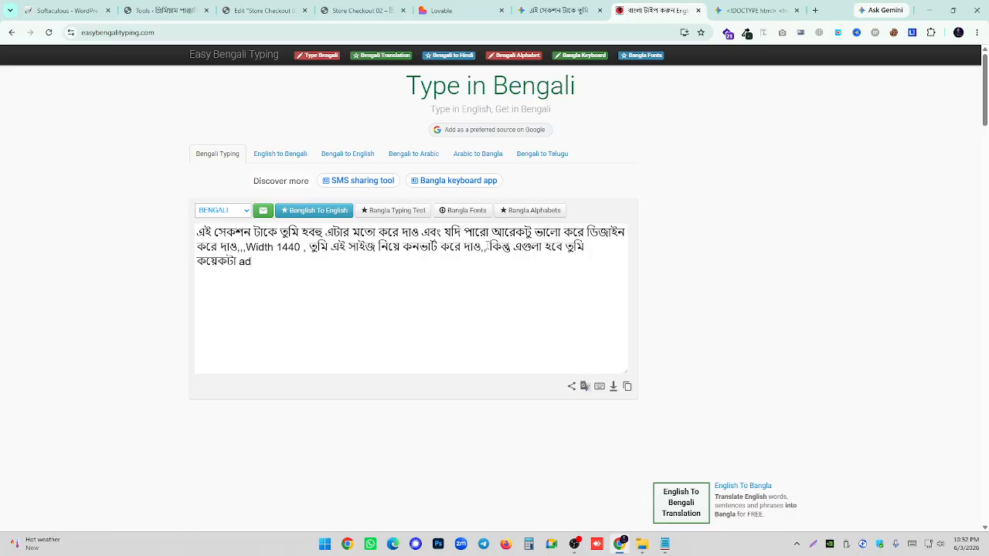
pyautogui.write('toiri kore dao')
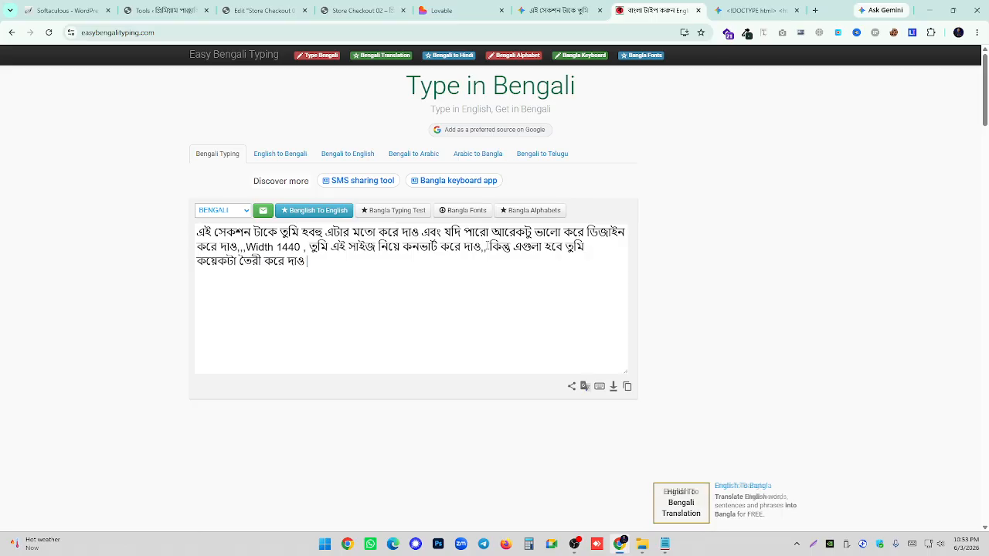
# - Copy the complete Bengali prompt and paste it into the Gemini message with the FAQ screenshot
pyautogui.hotkey('ctrl', 'a')
pyautogui.rightClick(277, 247)
pyautogui.click(300, 271)
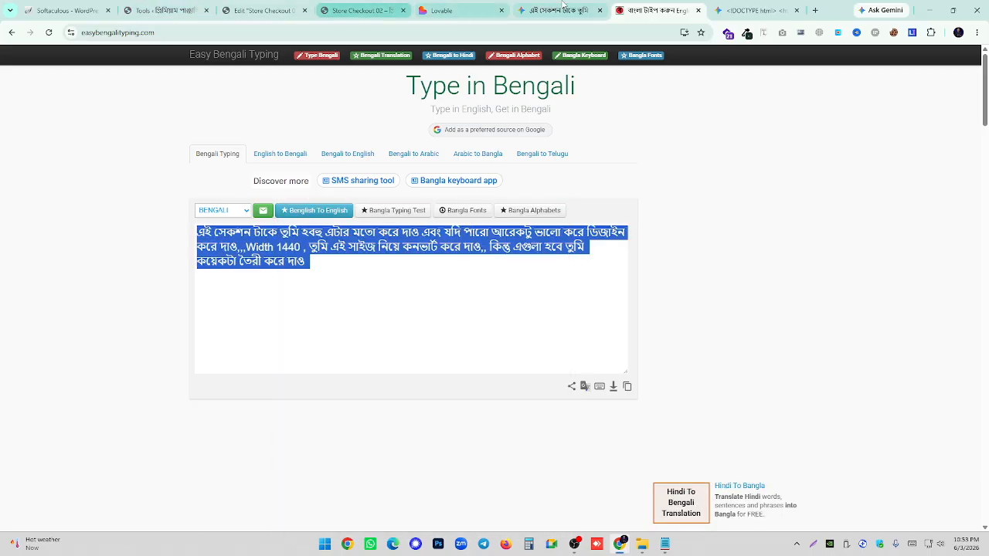
pyautogui.click(562, 9)
pyautogui.rightClick(90, 467)
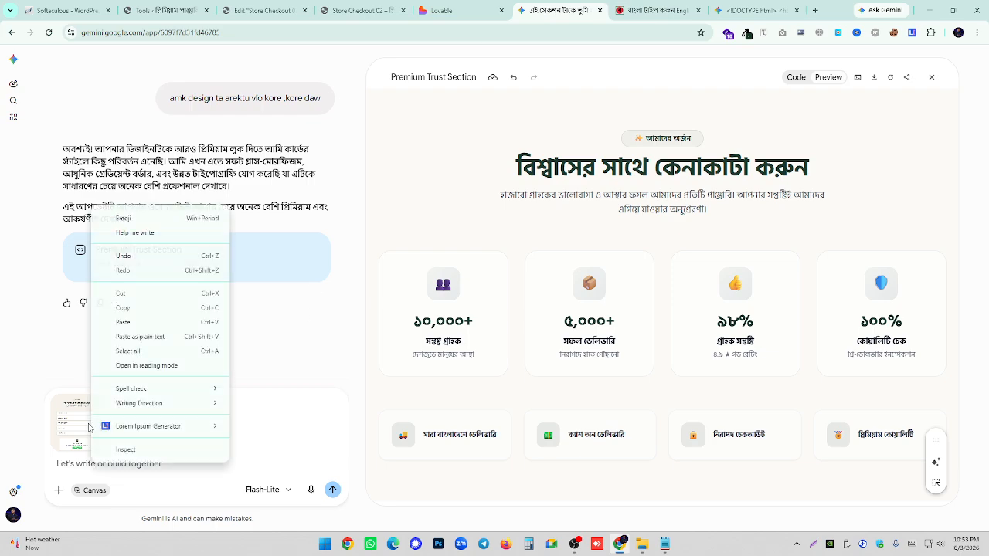
pyautogui.click(116, 323)
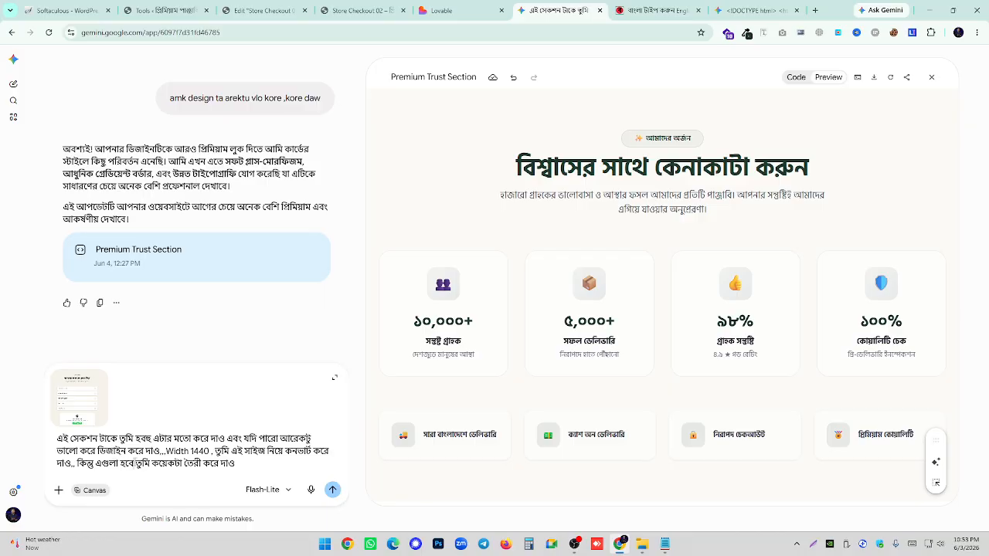
# - Insert "FAQ" after "এগুলা হবে" and after "কয়েকটা" in the prompt, and send it to Gemini
pyautogui.write('FAQ')
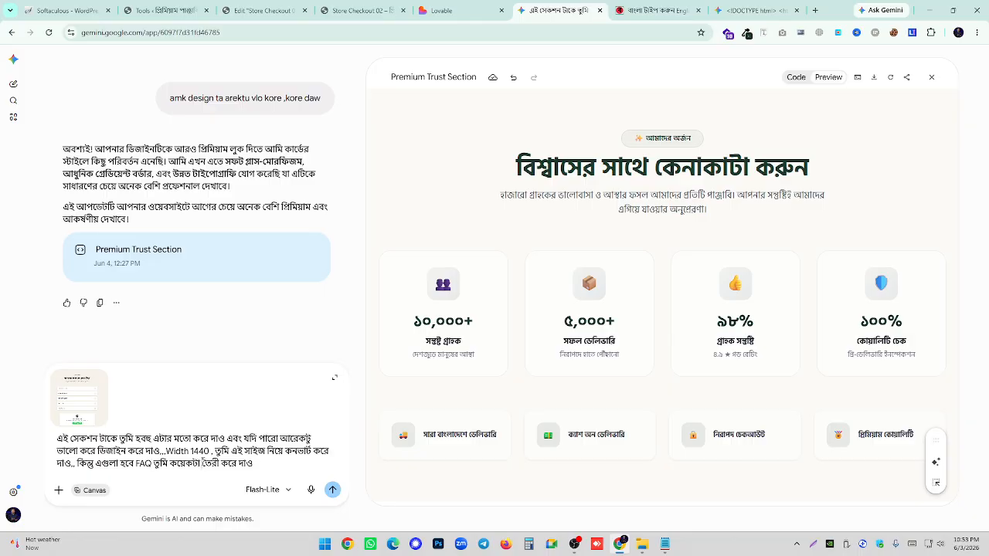
pyautogui.write('FAQ')
pyautogui.press('Return')
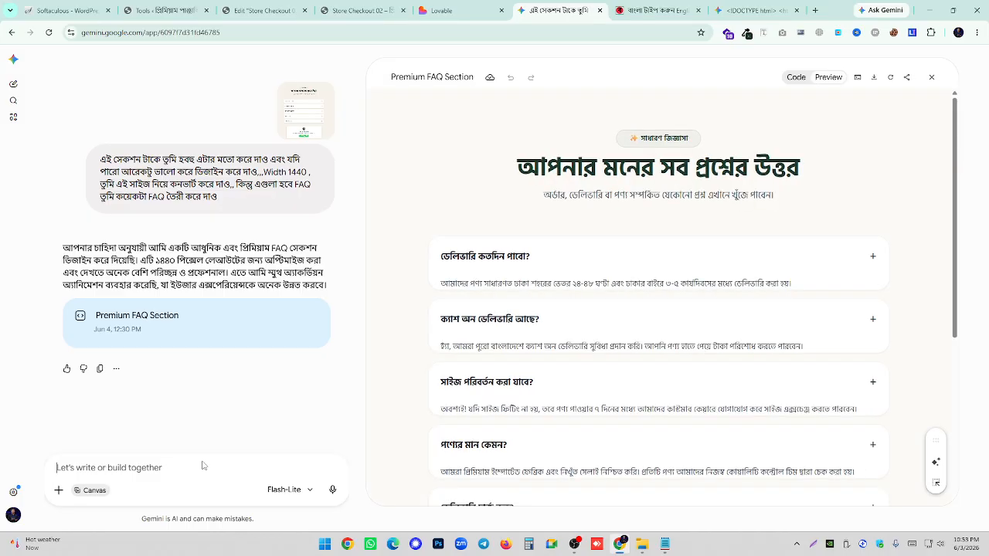
# - Test opening the first question in the generated Premium FAQ Section preview and look through the whole section
pyautogui.click(874, 260)
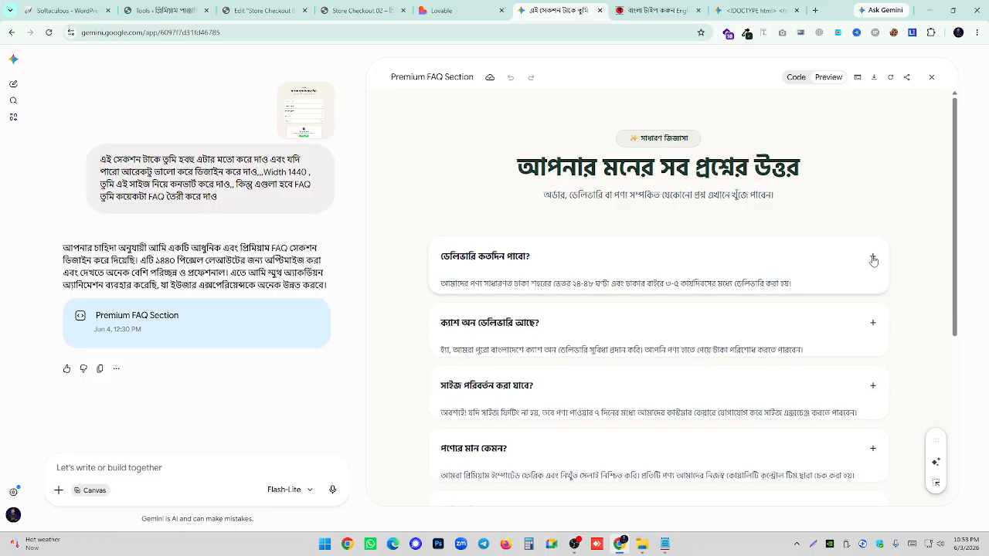
pyautogui.scroll(-4, 873, 262)
pyautogui.scroll(5, 638, 335)
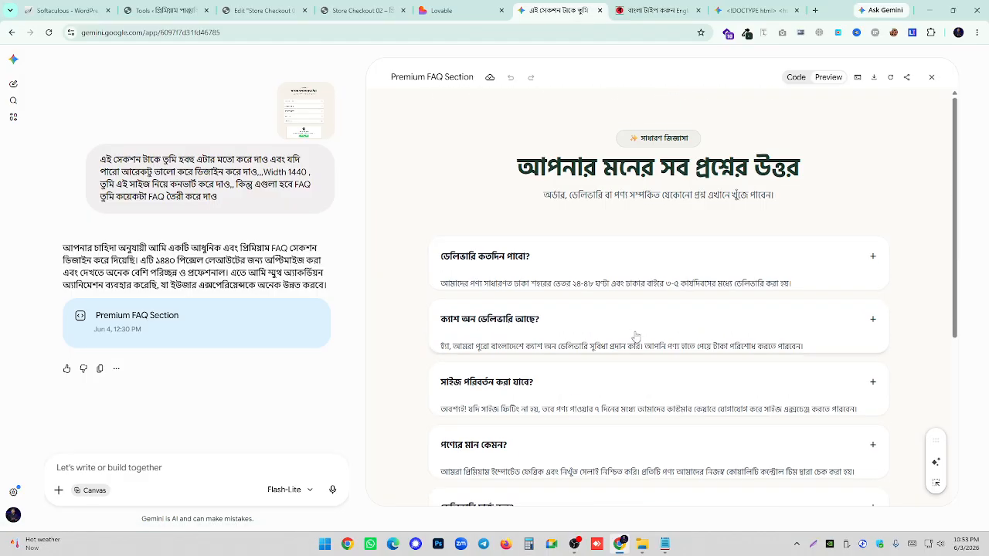
# - Send Gemini the follow-up "FAQ gula ba Design ta vlo lage nai tumi design ra cng kjoro"
pyautogui.click(118, 463)
pyautogui.write('FAQ')
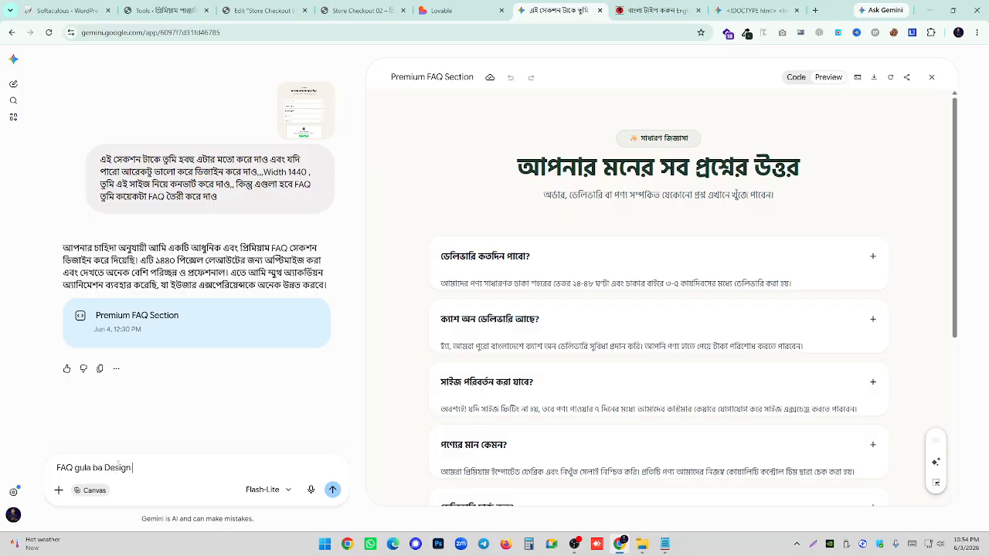
pyautogui.write('gula ba Design ta vi')
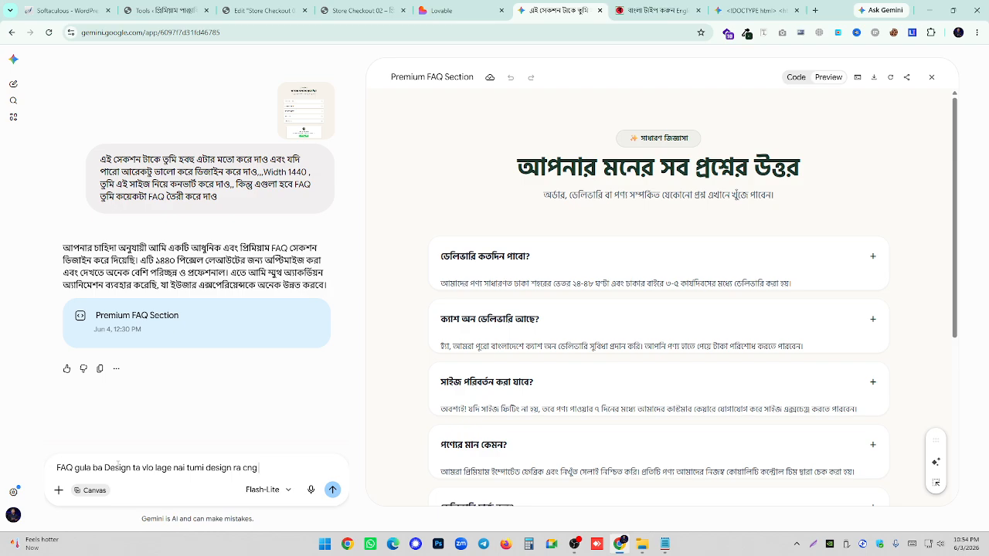
pyautogui.press('Return')
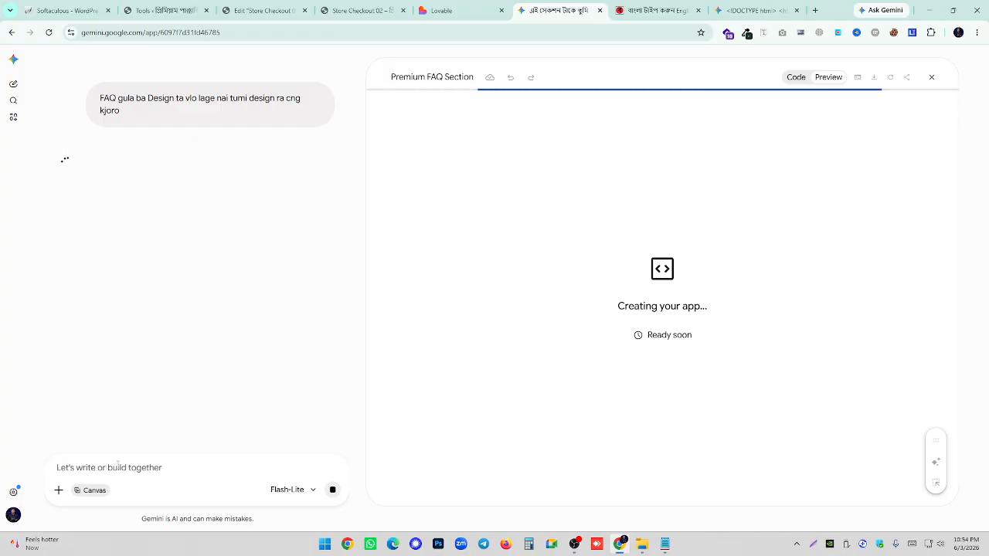
pyautogui.click(575, 543)
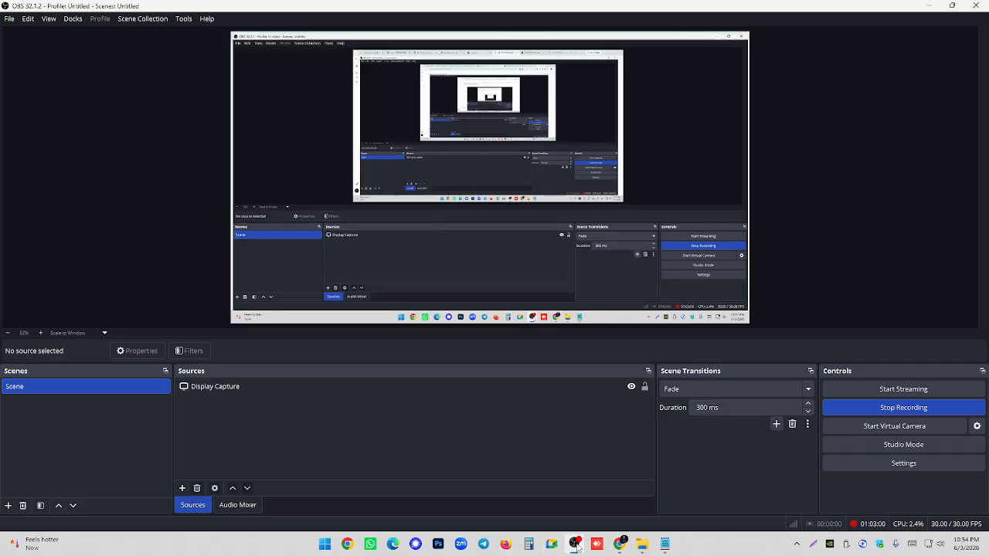
pyautogui.click(574, 544)
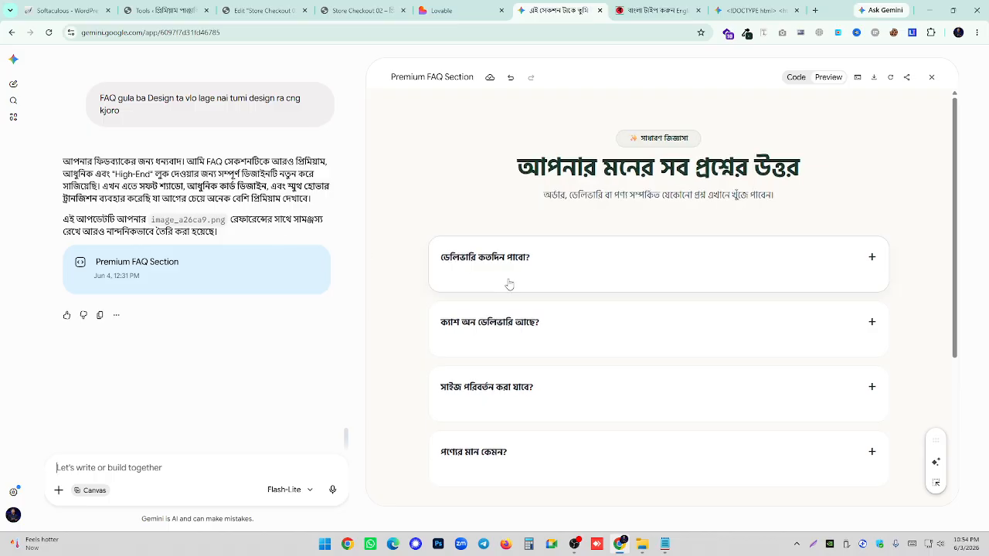
# - Test opening and closing the first question in the regenerated FAQ preview and look through the section down to the support box
pyautogui.click(871, 257)
pyautogui.click(871, 258)
pyautogui.scroll(-3, 903, 358)
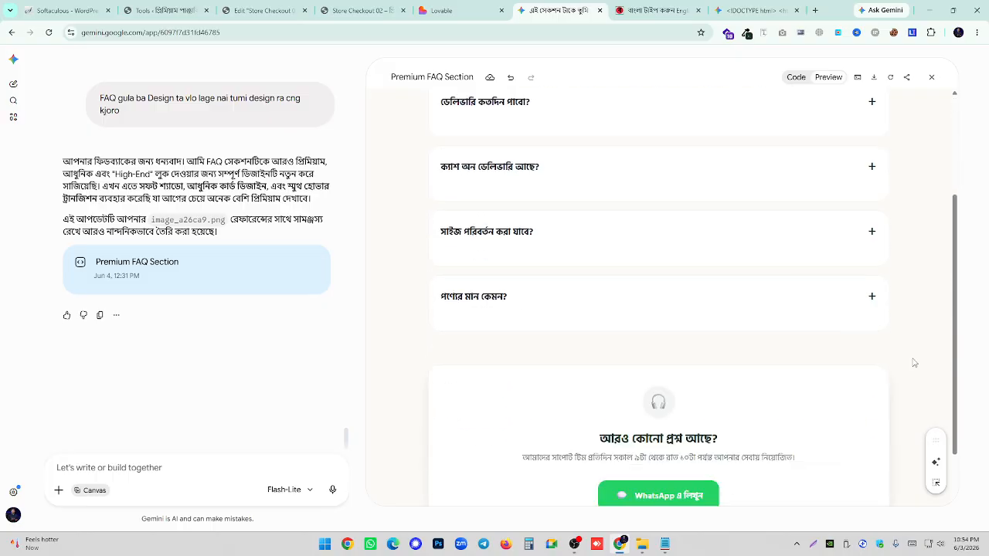
pyautogui.scroll(3, 913, 363)
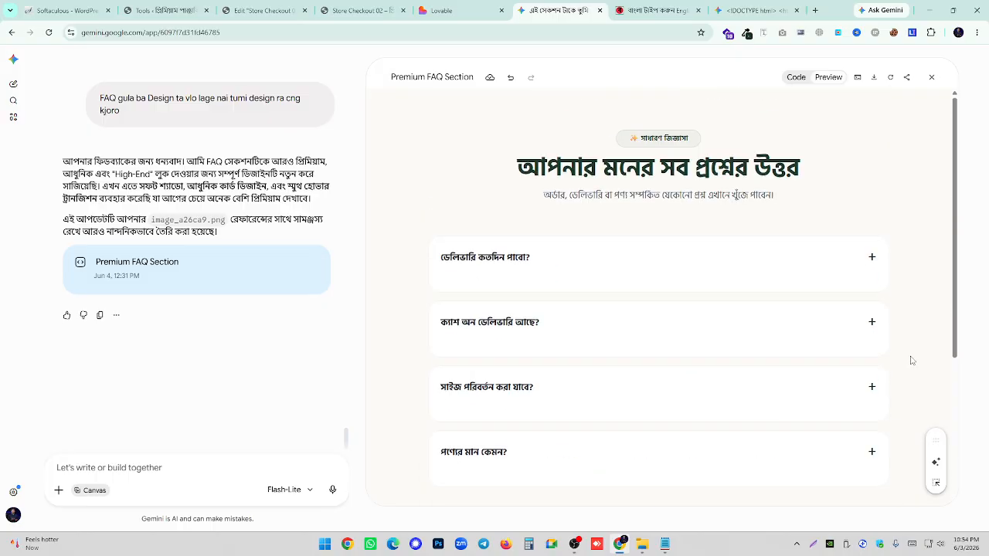
pyautogui.click(872, 260)
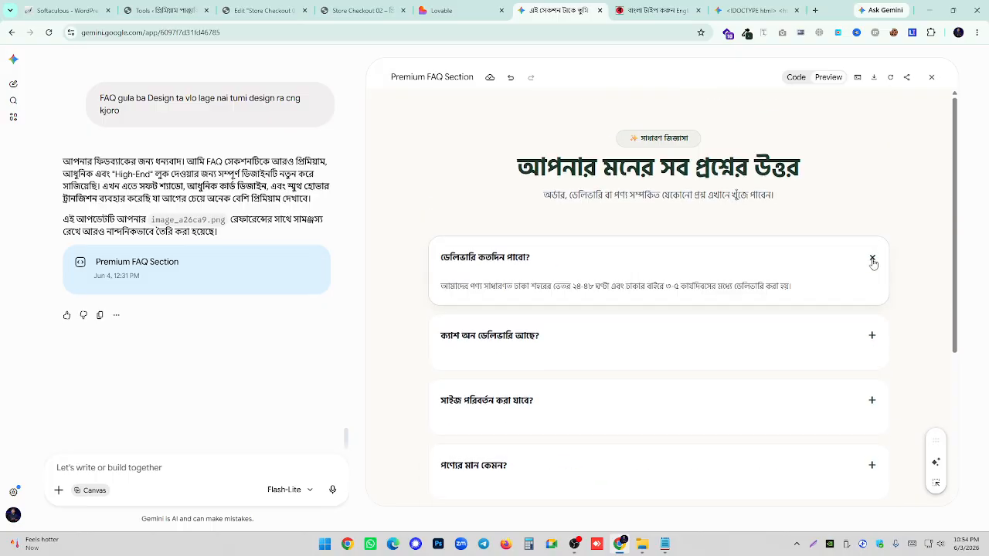
pyautogui.click(872, 260)
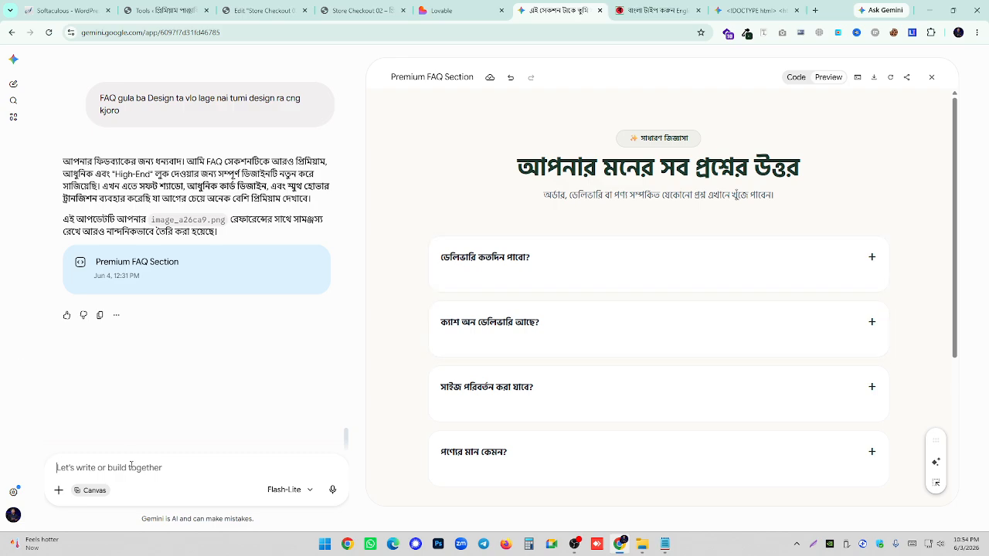
# - Send Gemini the follow-up "Box ar nicher baki onsho gula dheklte vlo dekay nh tumi egula thik koro"
pyautogui.write('Boc')
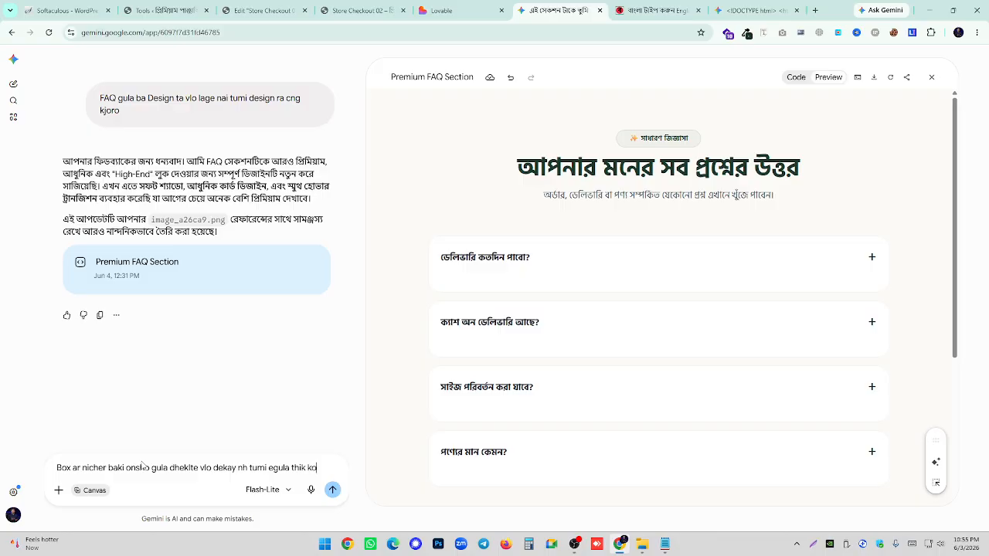
pyautogui.write('ro')
pyautogui.press('Return')
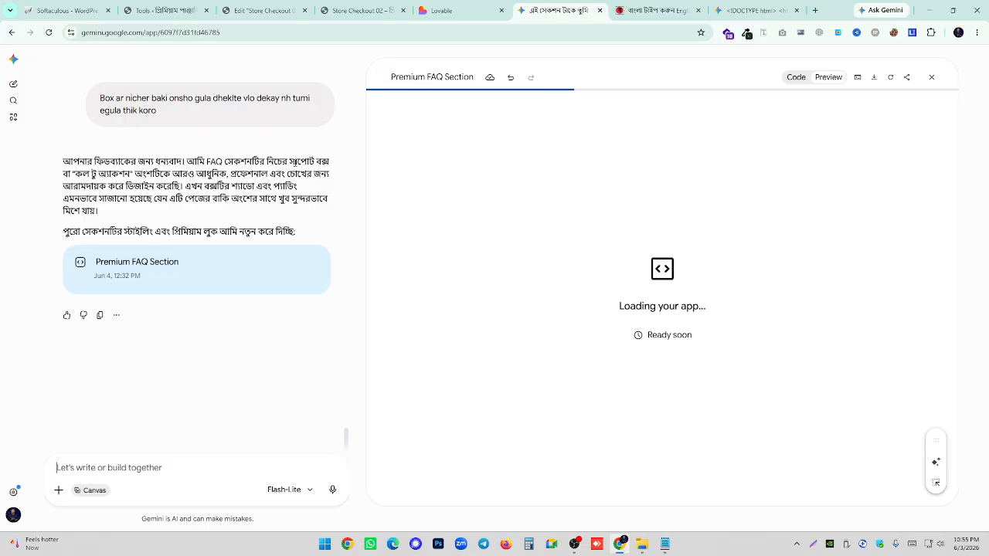
# - Examine the revised support box in the FAQ preview and test expanding and collapsing the first two questions
pyautogui.scroll(-5, 551, 347)
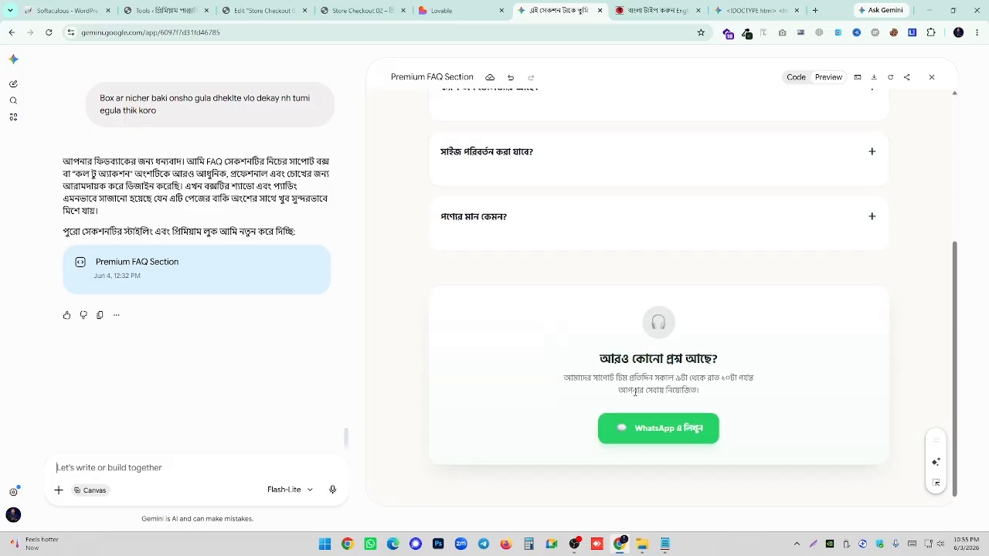
pyautogui.scroll(5, 635, 393)
pyautogui.click(506, 294)
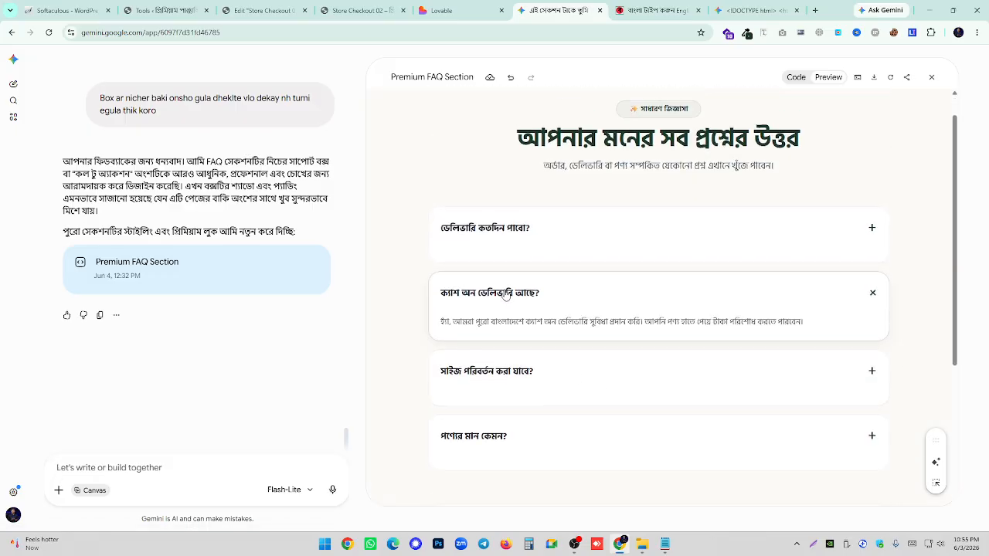
pyautogui.click(506, 293)
pyautogui.click(506, 294)
pyautogui.click(506, 294)
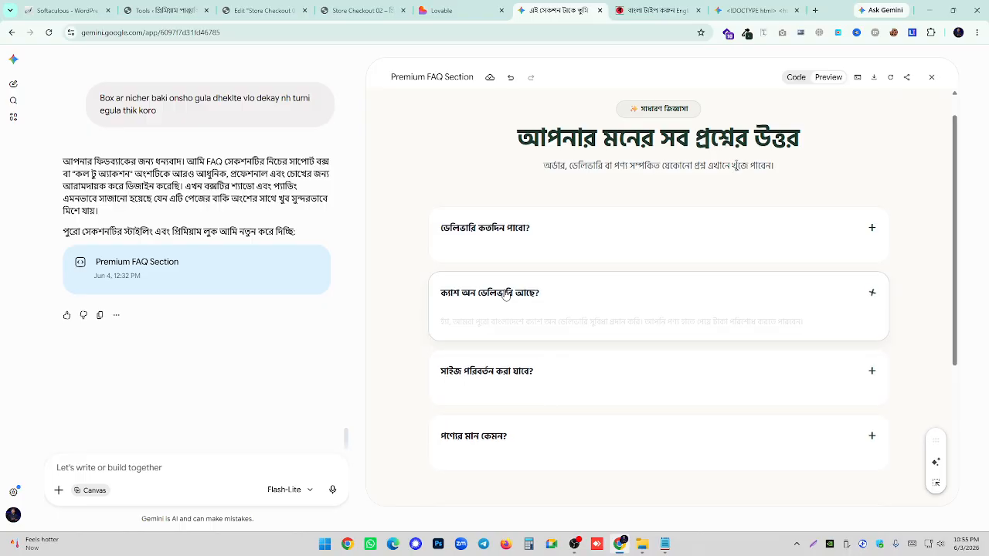
pyautogui.scroll(2, 557, 298)
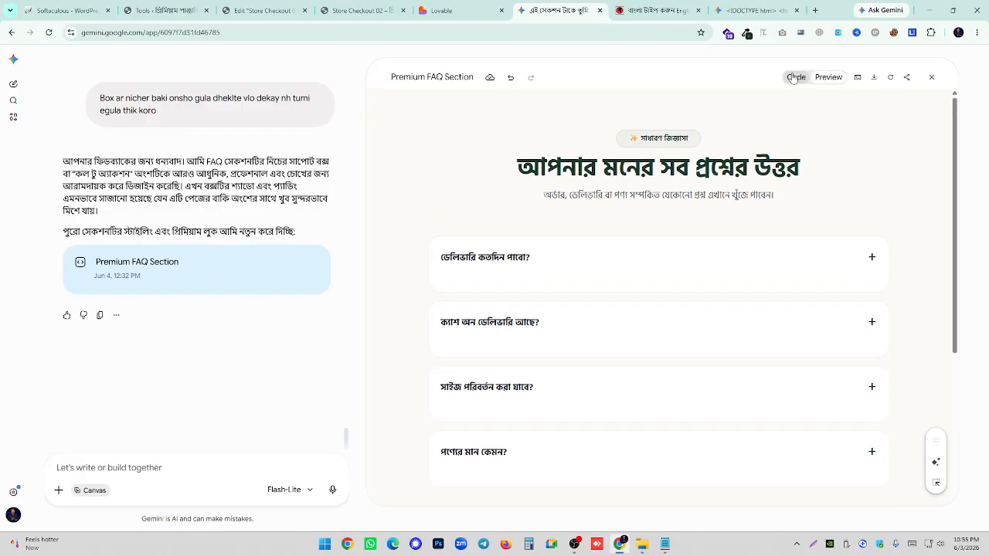
pyautogui.click(770, 252)
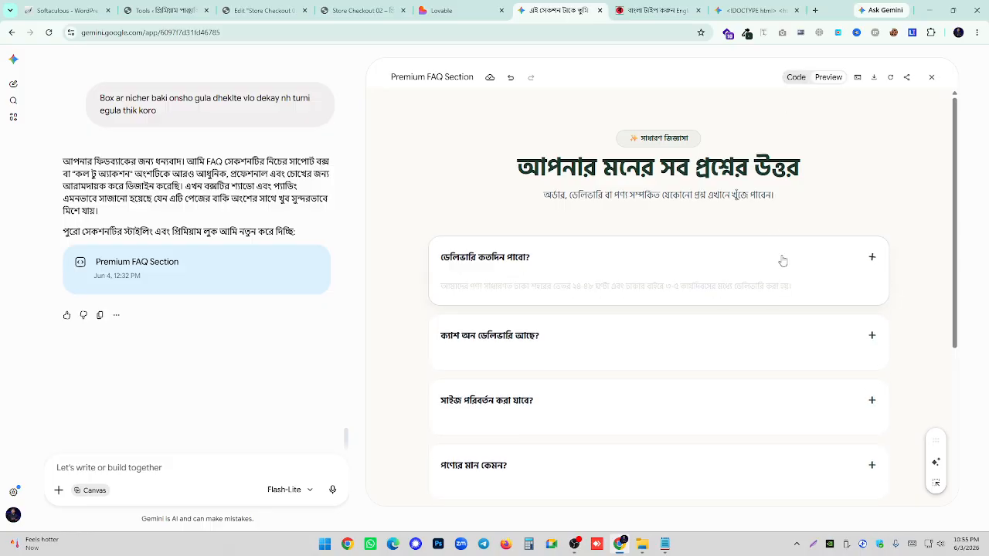
# - Copy the complete Premium FAQ Section code and paste it into the empty HTML widget below the statistics section in the Elementor page
pyautogui.click(795, 78)
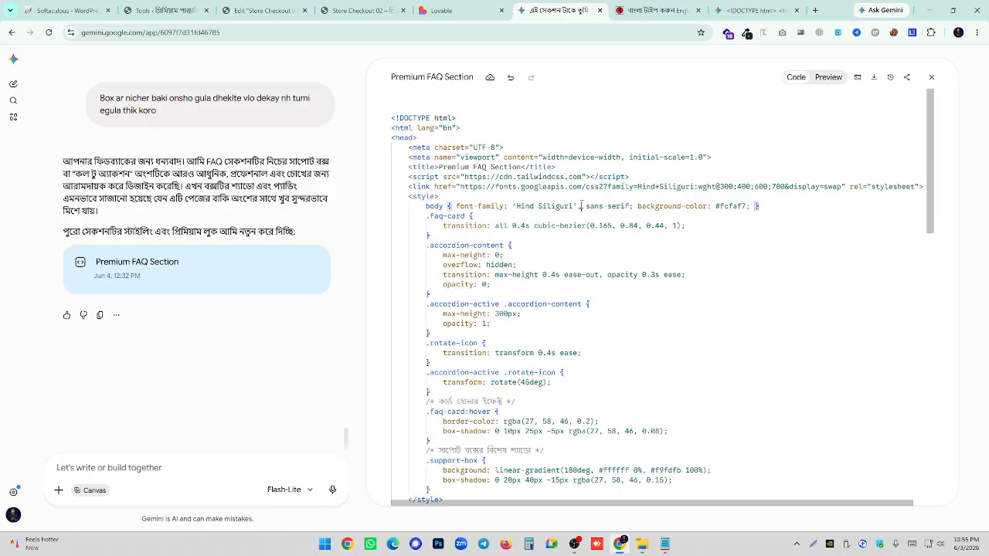
pyautogui.hotkey('ctrl', 'a')
pyautogui.click(362, 11)
pyautogui.click(276, 10)
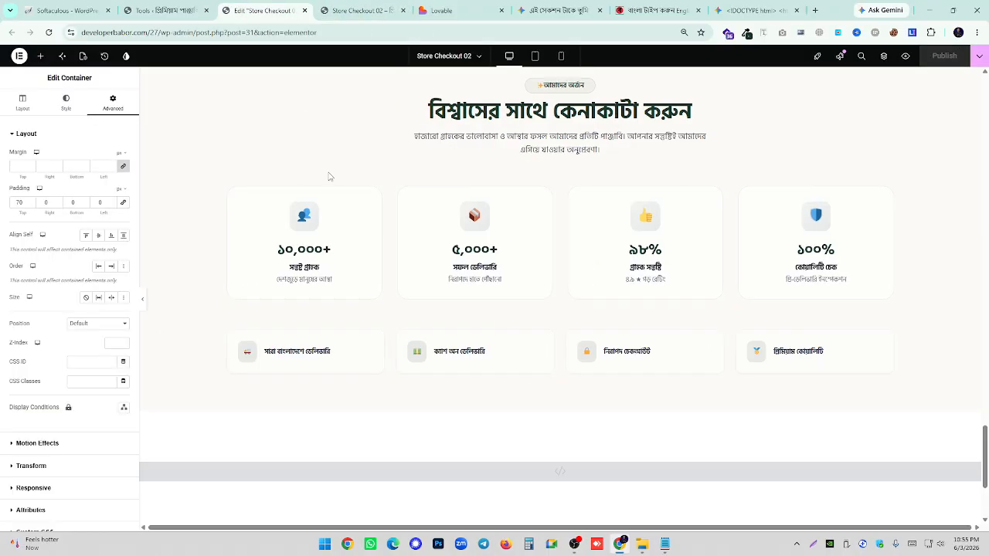
pyautogui.scroll(-2, 418, 347)
pyautogui.click(591, 326)
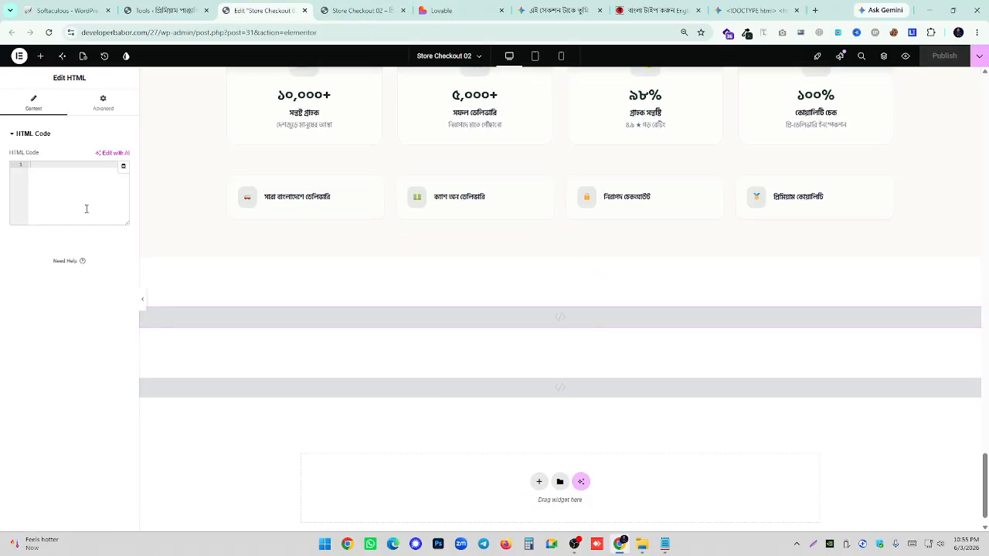
pyautogui.click(77, 173)
pyautogui.hotkey('ctrl', 'v')
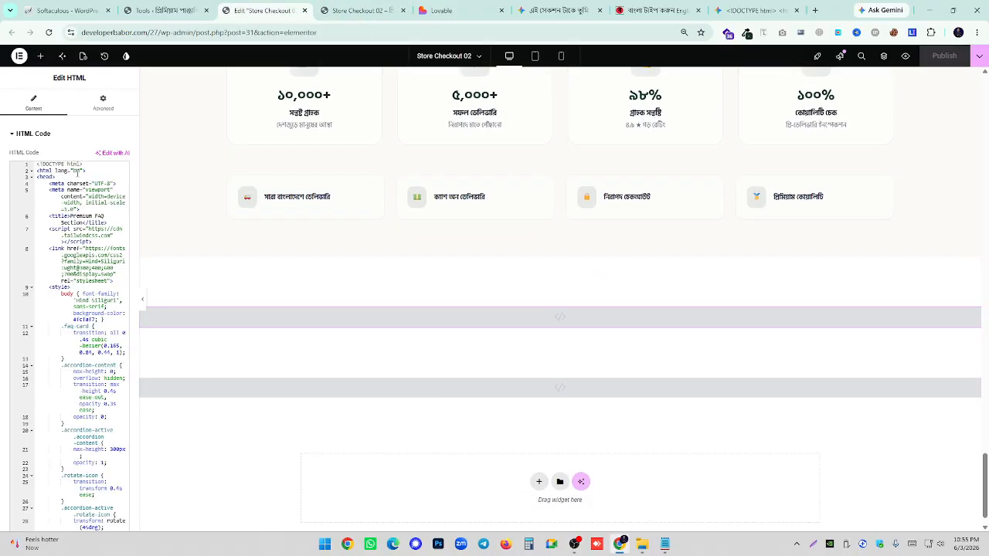
pyautogui.scroll(-3, 494, 309)
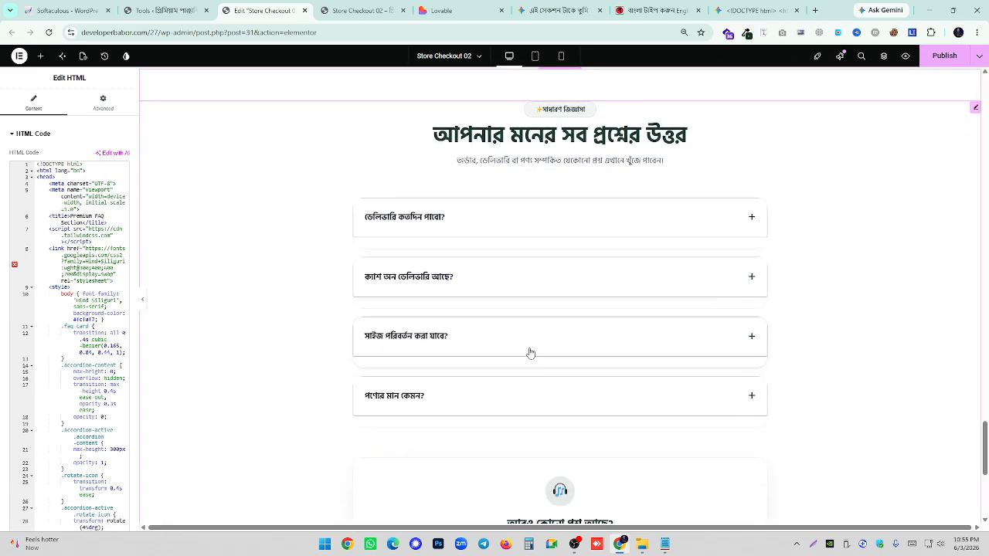
# - Publish the page with the new FAQ section and reload the Store Checkout 02 preview
pyautogui.click(142, 300)
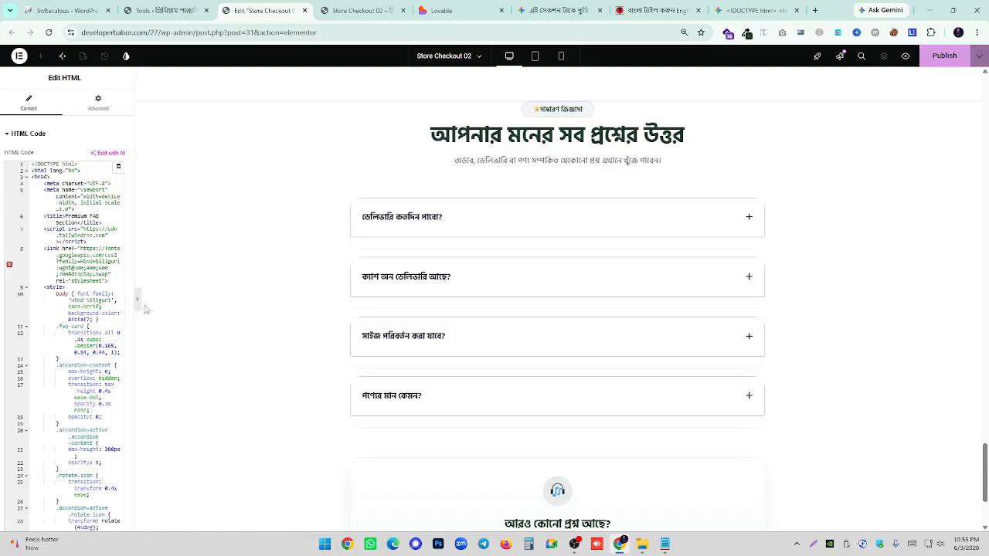
pyautogui.click(2, 307)
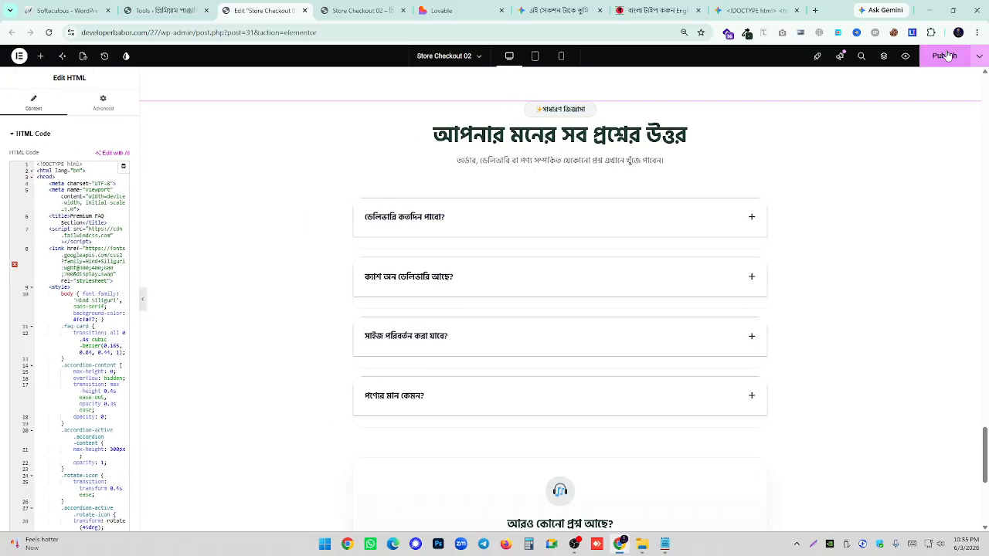
pyautogui.click(363, 10)
pyautogui.rightClick(211, 155)
pyautogui.click(231, 191)
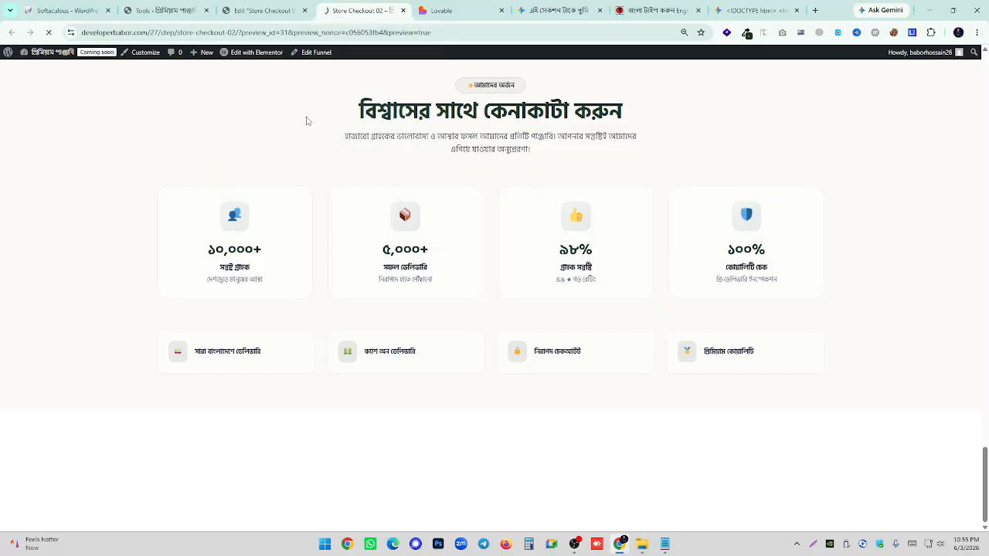
# - Go to the FAQ section in the page preview, test expanding its last question, and reload the page to recheck the card borders
pyautogui.scroll(-20, 322, 162)
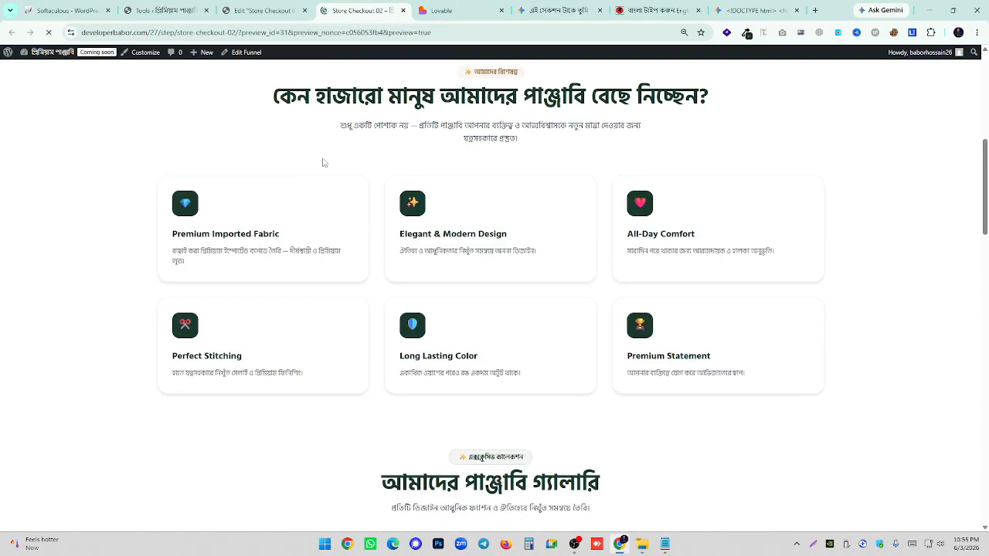
pyautogui.scroll(-20, 329, 188)
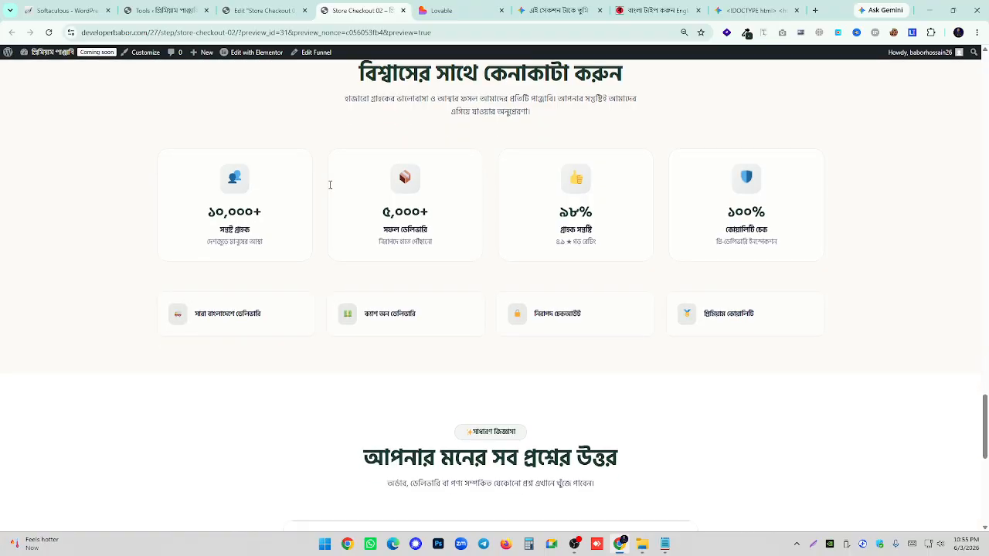
pyautogui.click(319, 254)
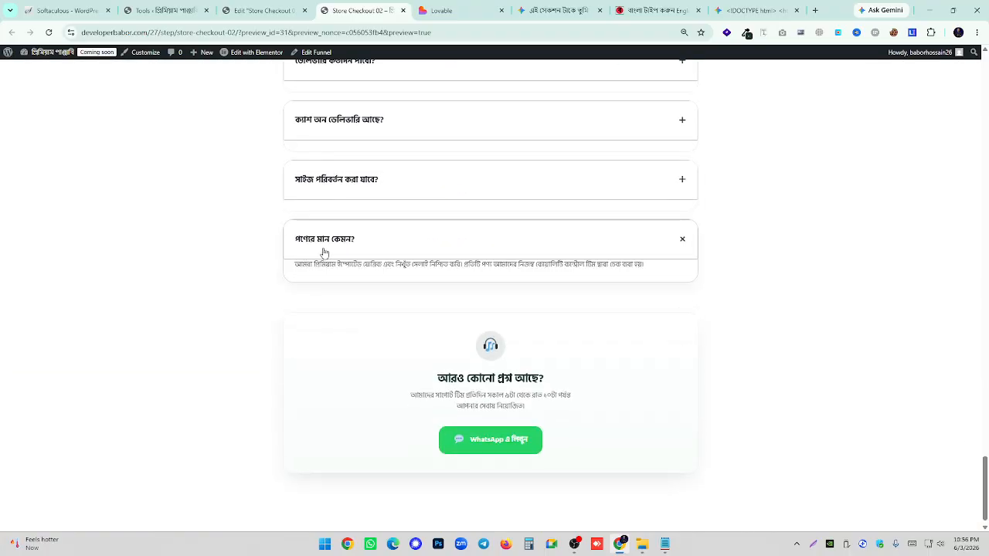
pyautogui.click(324, 252)
pyautogui.click(325, 255)
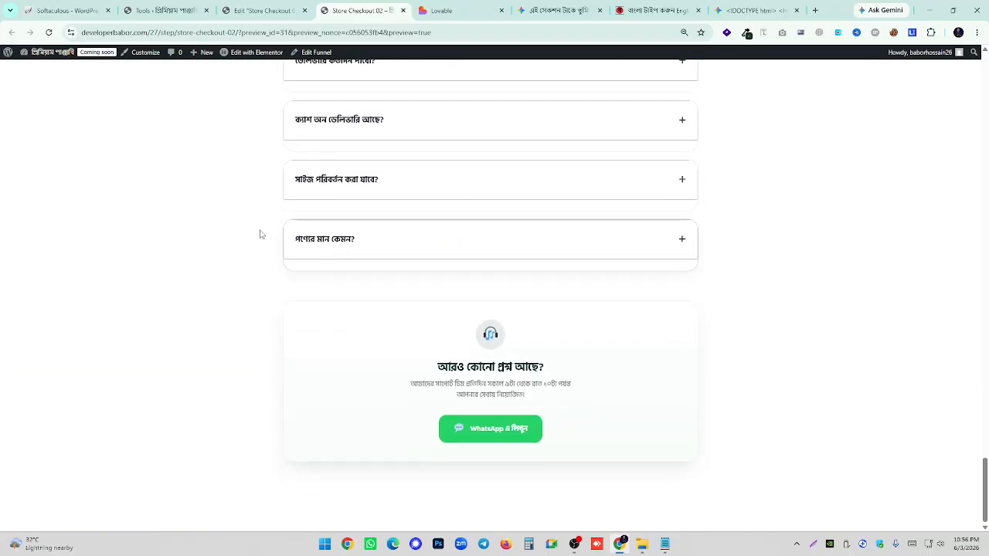
pyautogui.rightClick(225, 216)
pyautogui.click(251, 258)
pyautogui.click(394, 242)
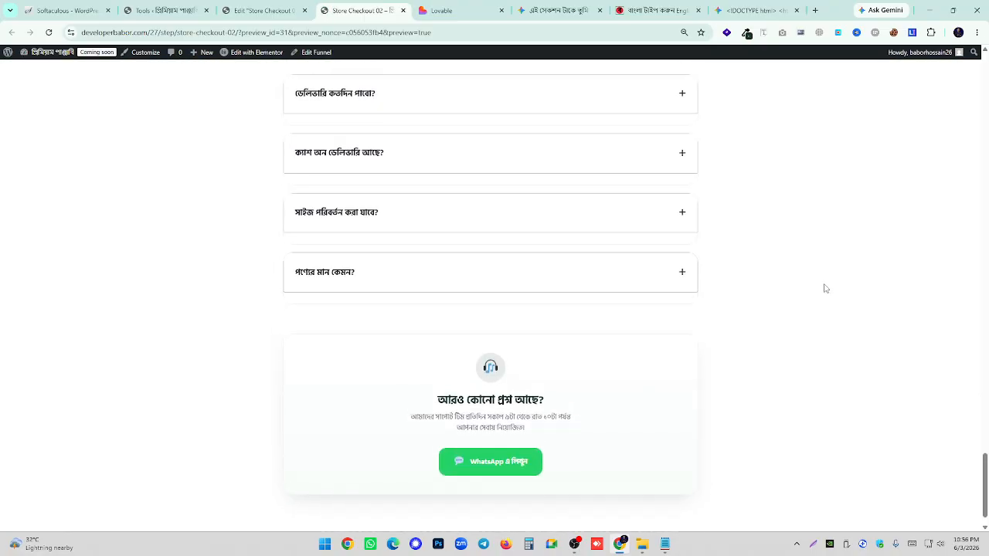
pyautogui.scroll(2, 825, 287)
# - Return to the Gemini chat and send "Elementor a gele tmr design ta nosto hoye jacche tumi seta thik koro astra koto gula boder chole ashtese"
pyautogui.click(560, 10)
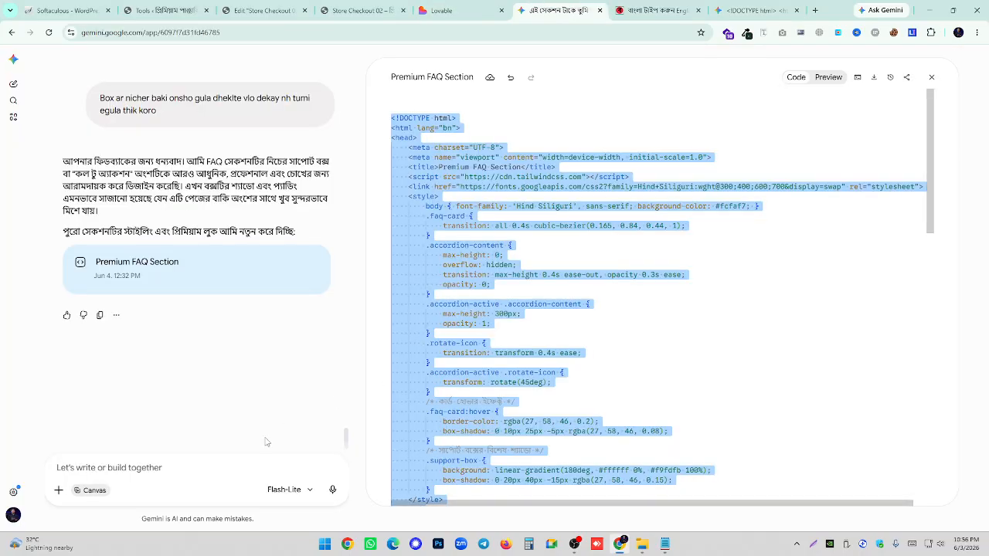
pyautogui.click(828, 77)
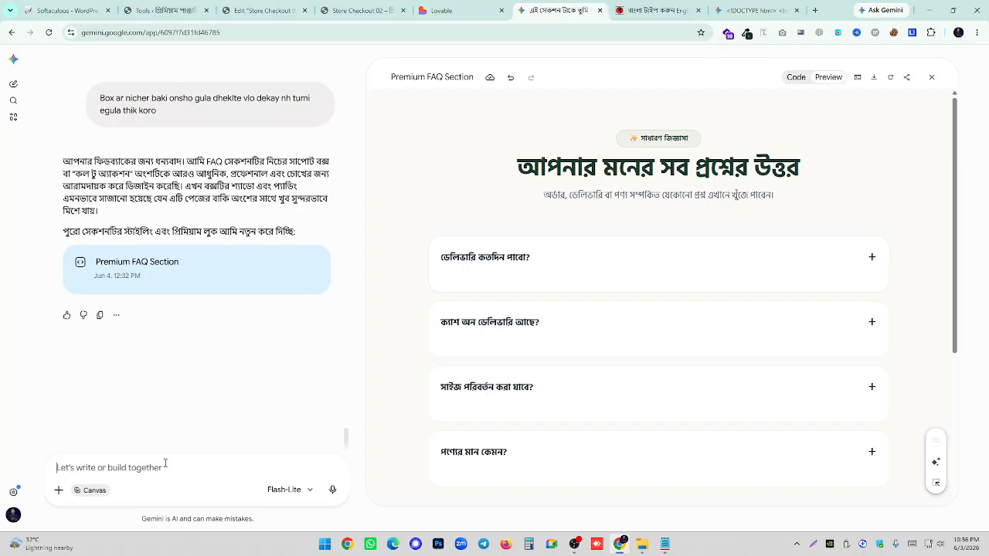
pyautogui.click(164, 462)
pyautogui.write('Ele')
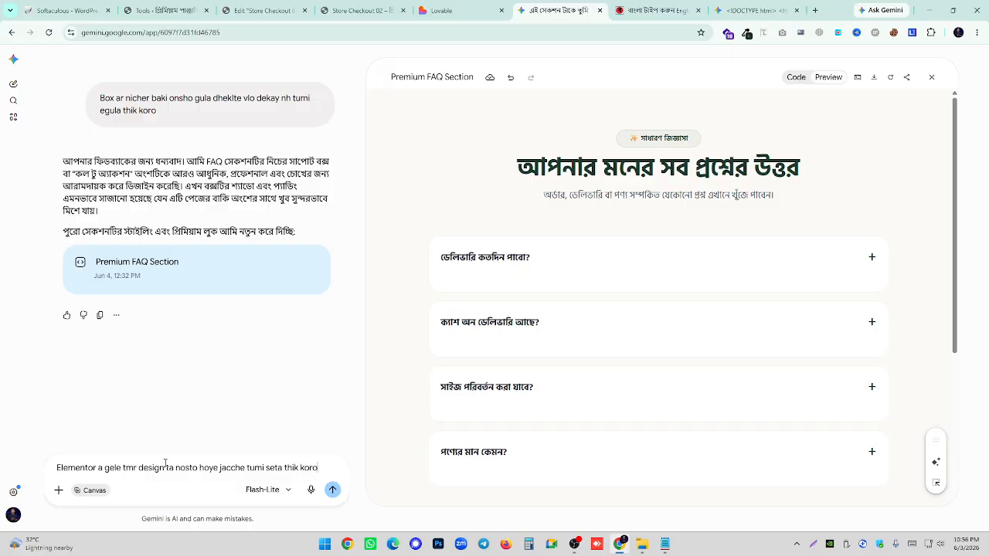
pyautogui.write('tra koto gula boder chole ash')
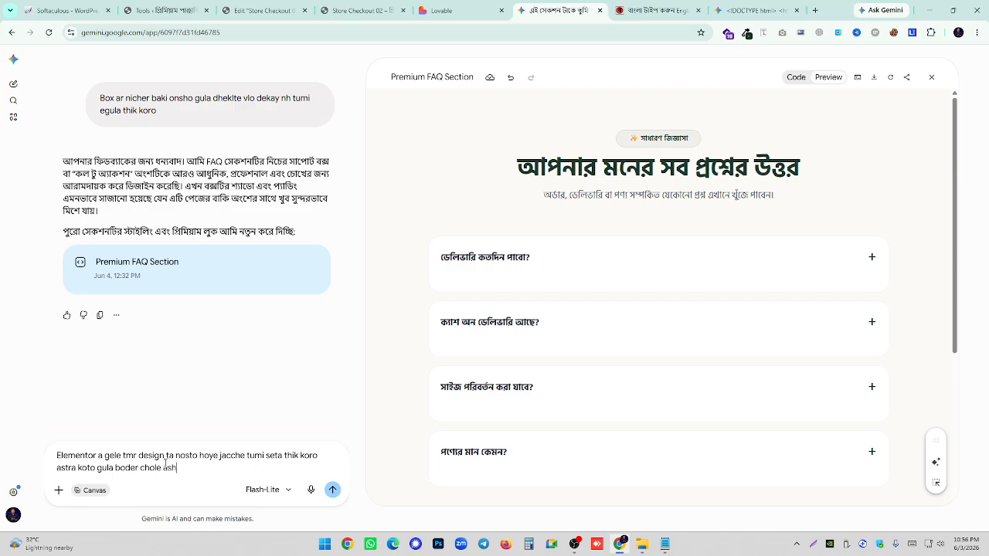
pyautogui.write('se')
pyautogui.press('Return')
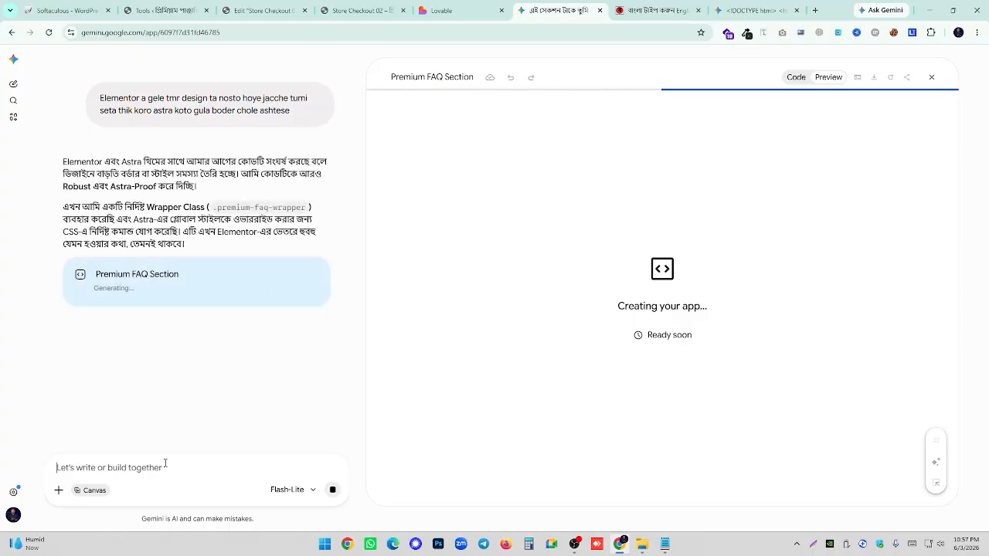
# - Go to the original FAQ section in Lovable and test expanding and collapsing its first question
pyautogui.click(433, 10)
pyautogui.click(374, 231)
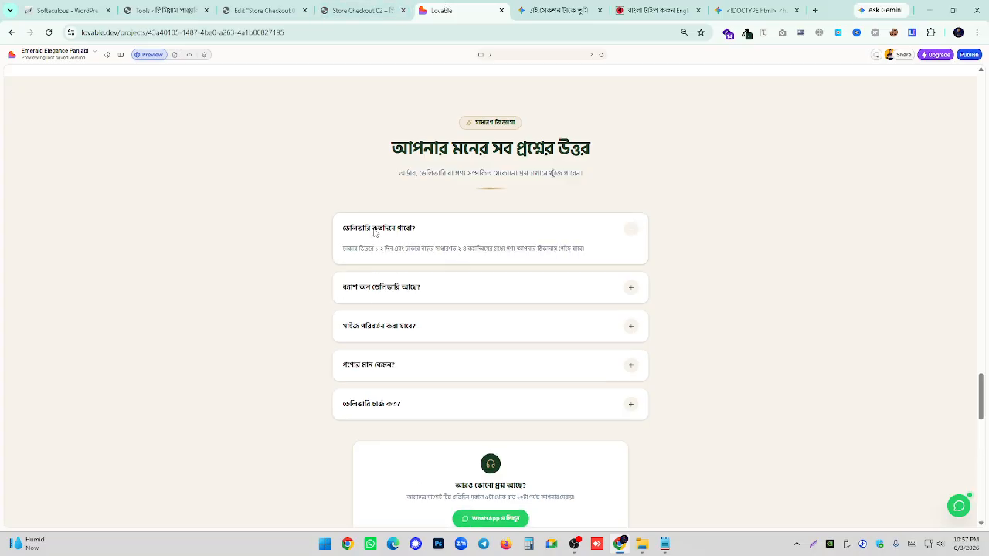
pyautogui.click(394, 238)
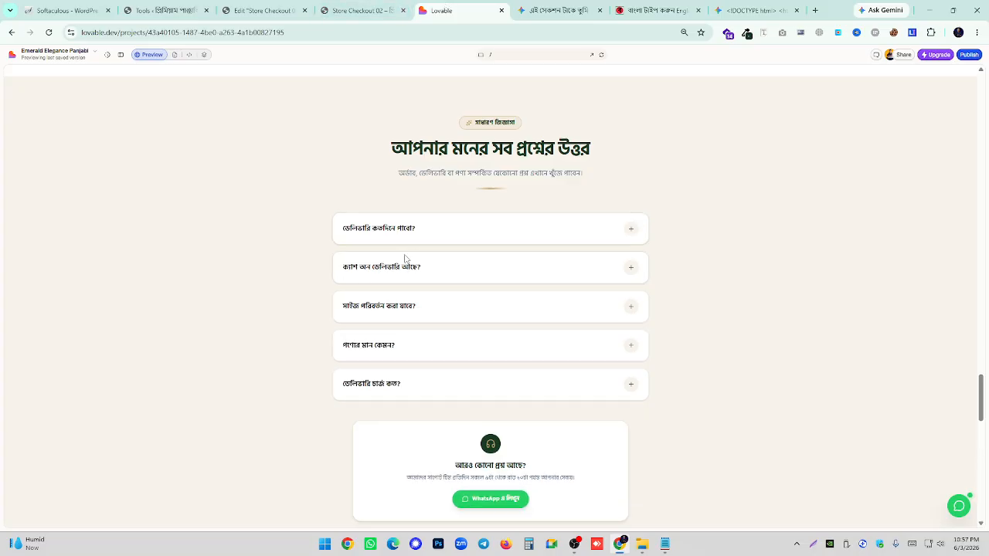
# - Return to the Gemini chat and test the regenerated FAQ preview by expanding and collapsing its questions
pyautogui.click(605, 7)
pyautogui.scroll(-2, 642, 276)
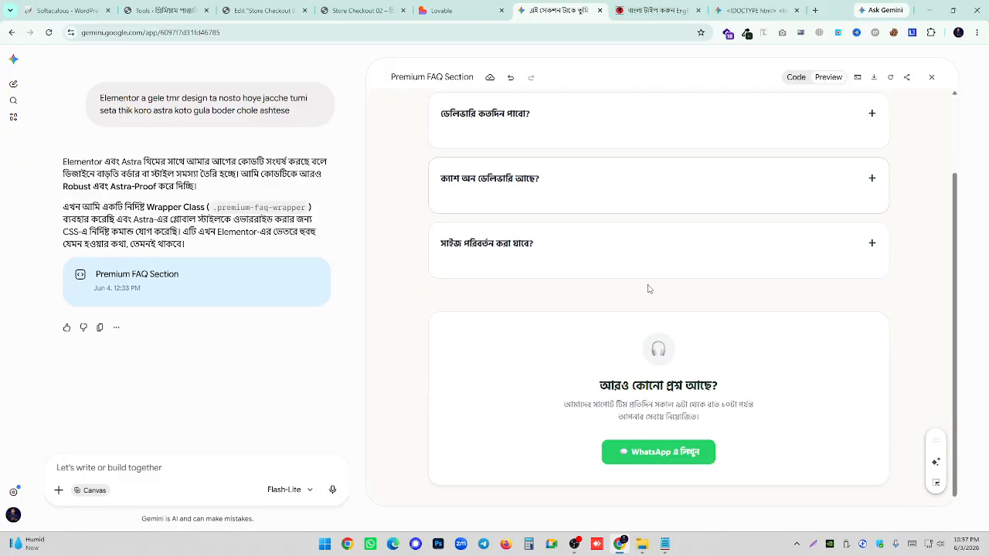
pyautogui.click(640, 267)
pyautogui.click(623, 183)
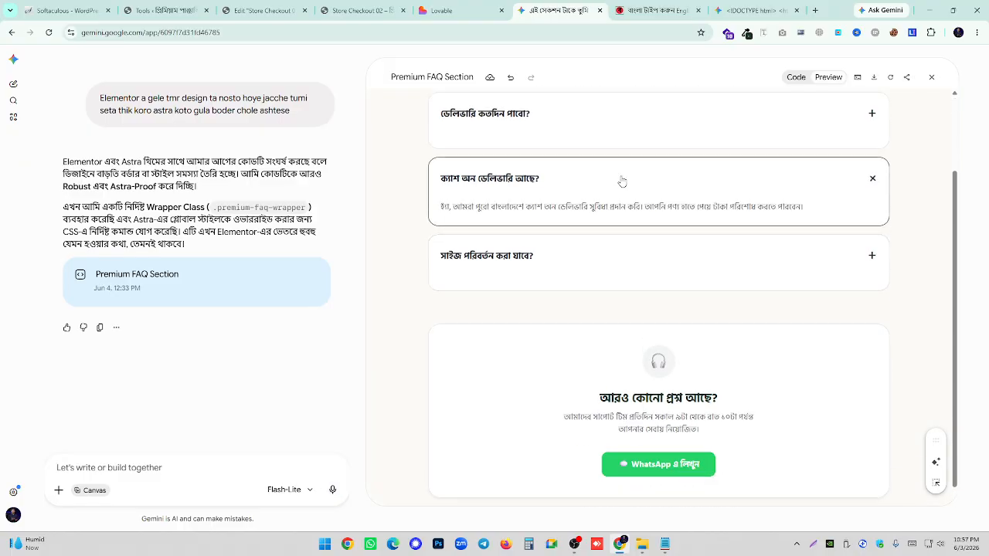
pyautogui.click(622, 121)
pyautogui.click(624, 122)
pyautogui.scroll(2, 641, 174)
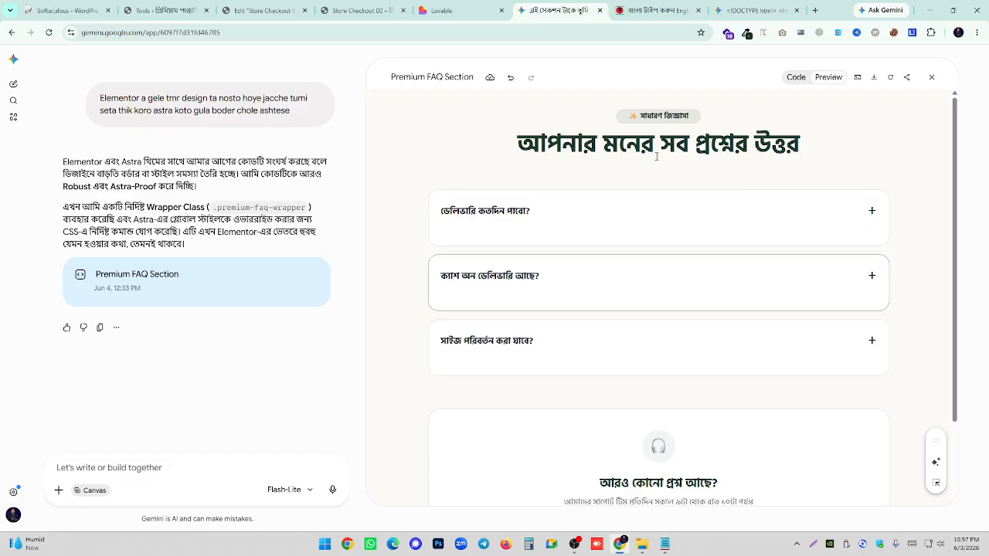
# - Copy the complete revised Premium FAQ Section code and replace all the code in the Elementor FAQ HTML widget with it
pyautogui.click(795, 77)
pyautogui.hotkey('ctrl', 'a')
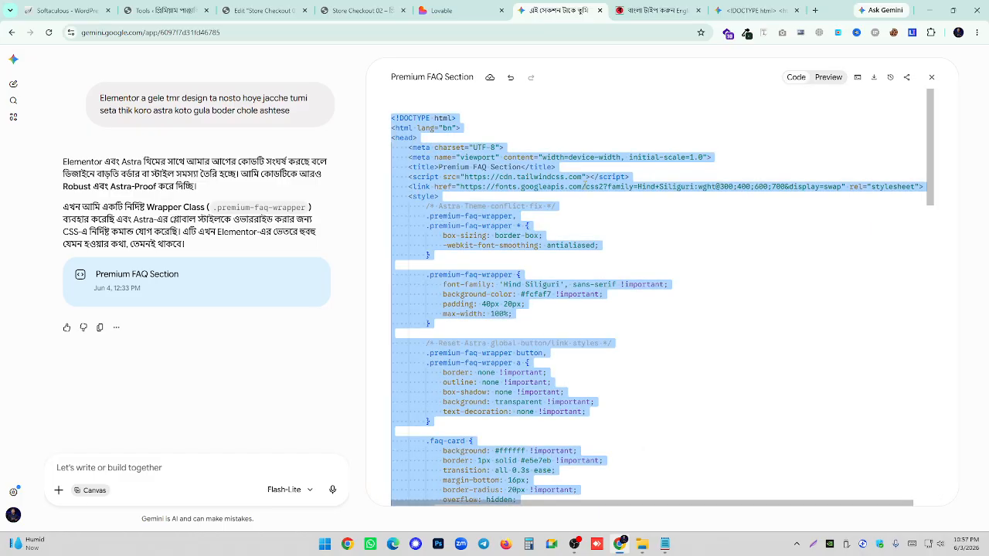
pyautogui.click(357, 10)
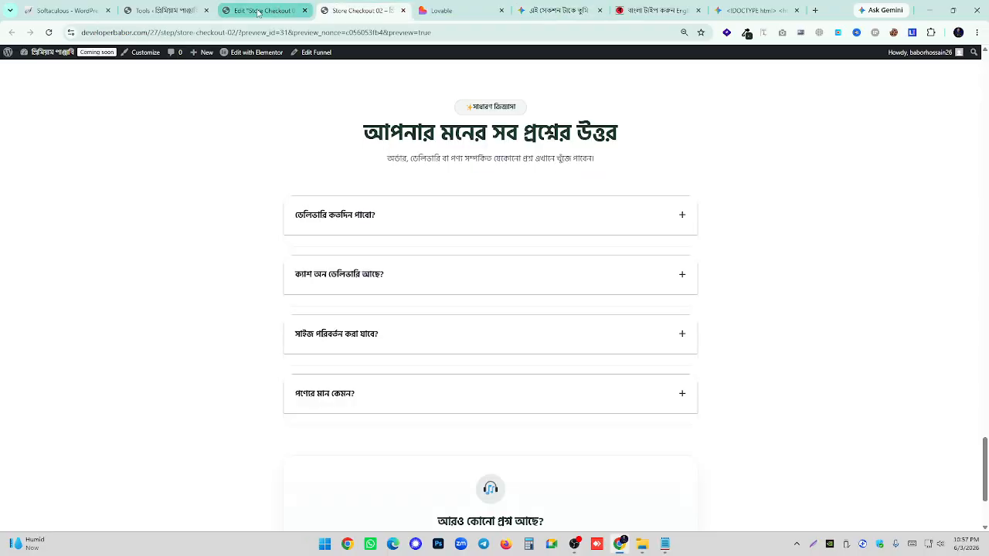
pyautogui.click(258, 11)
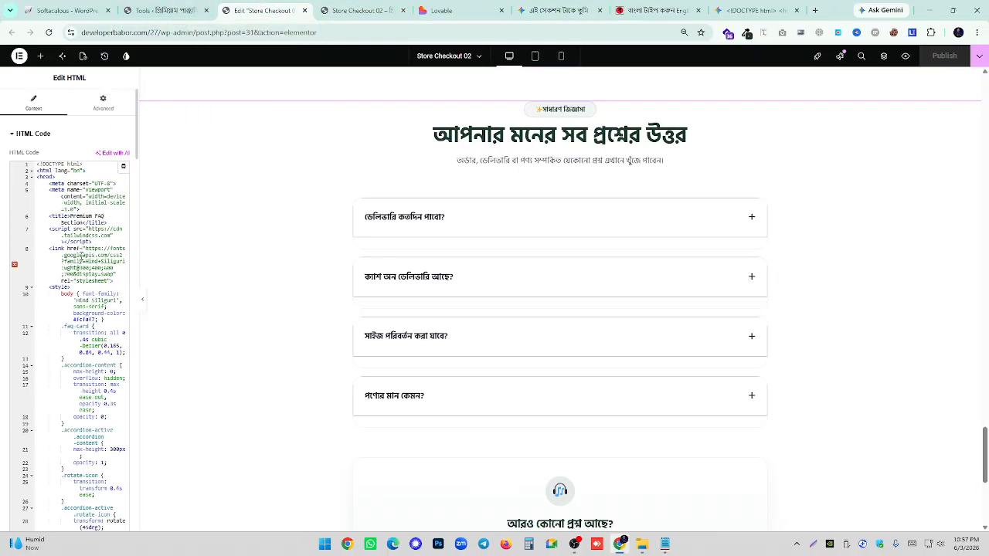
pyautogui.click(82, 255)
pyautogui.hotkey('ctrl', 'a')
pyautogui.hotkey('ctrl', 'v')
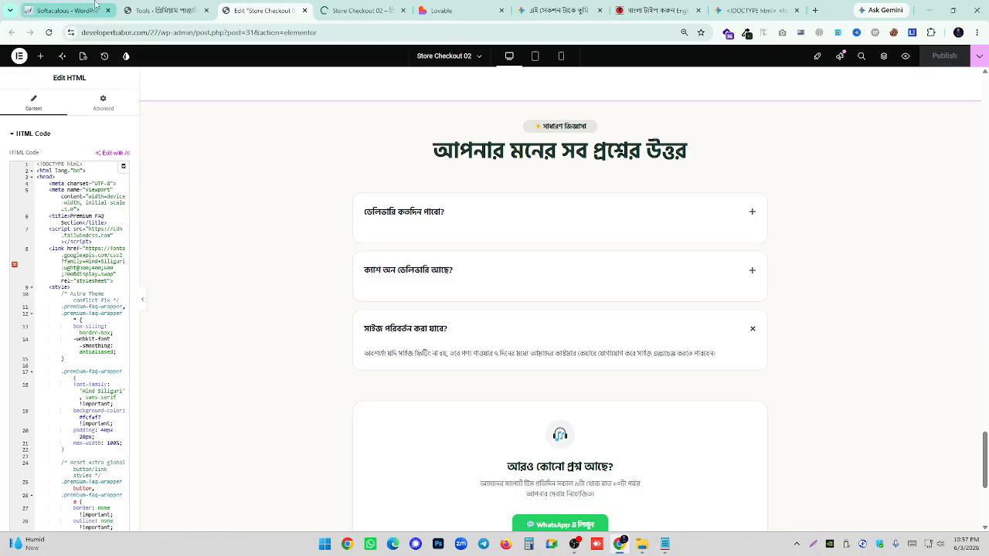
# - Go to the FAQ section in the Store Checkout 02 preview and test expanding and collapsing its first question
pyautogui.click(350, 11)
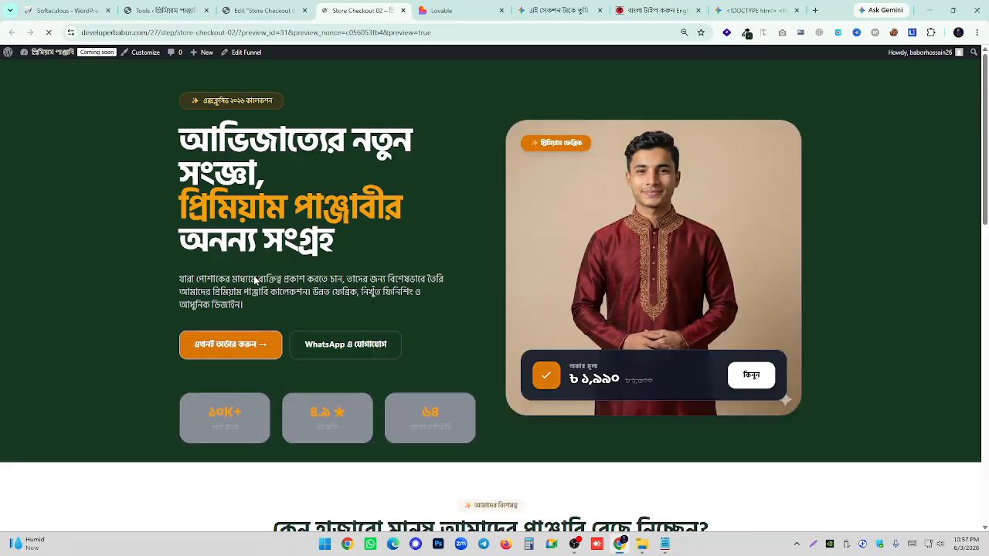
pyautogui.scroll(-10, 437, 289)
pyautogui.scroll(-20, 435, 295)
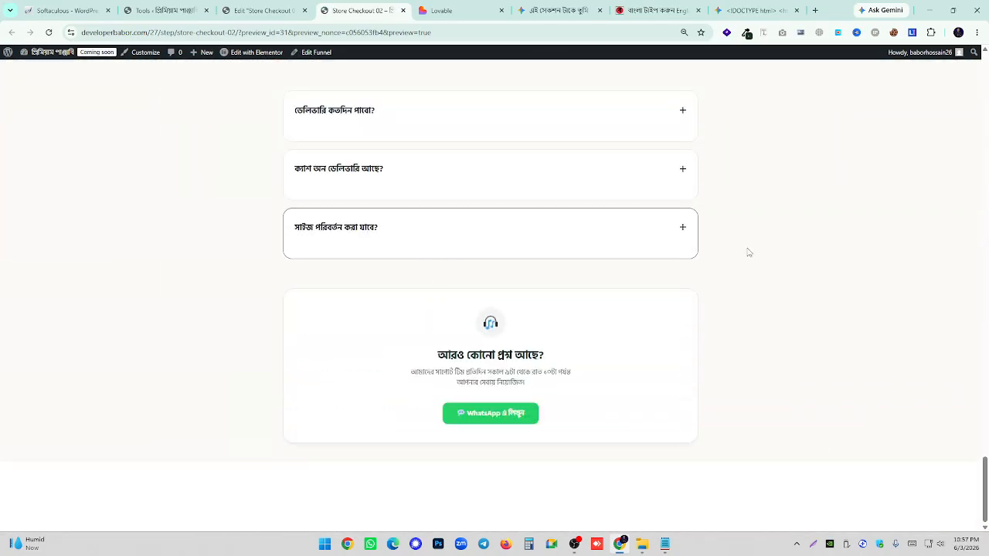
pyautogui.scroll(1, 746, 252)
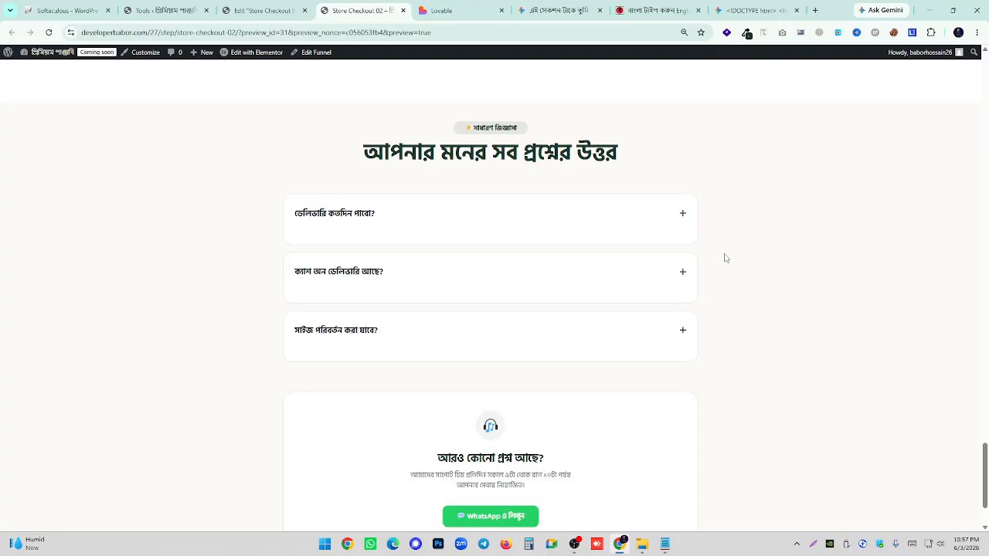
pyautogui.click(685, 223)
pyautogui.click(685, 221)
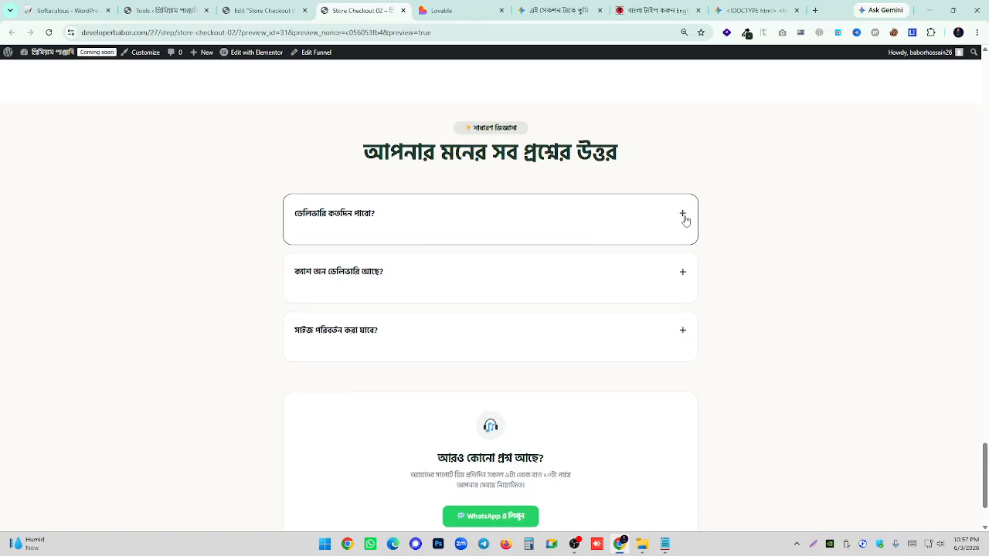
pyautogui.click(683, 215)
pyautogui.click(682, 214)
pyautogui.click(682, 215)
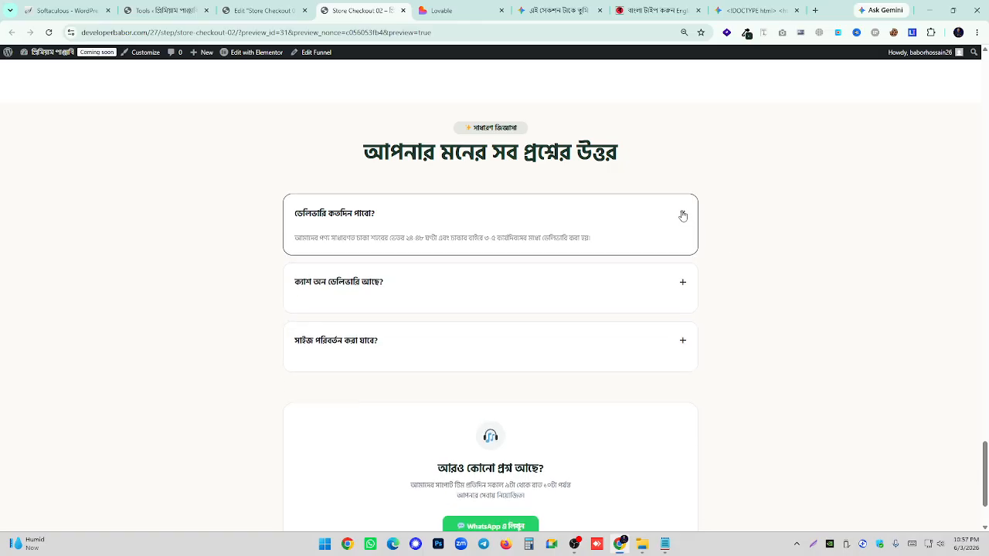
pyautogui.click(683, 215)
pyautogui.scroll(-1, 856, 354)
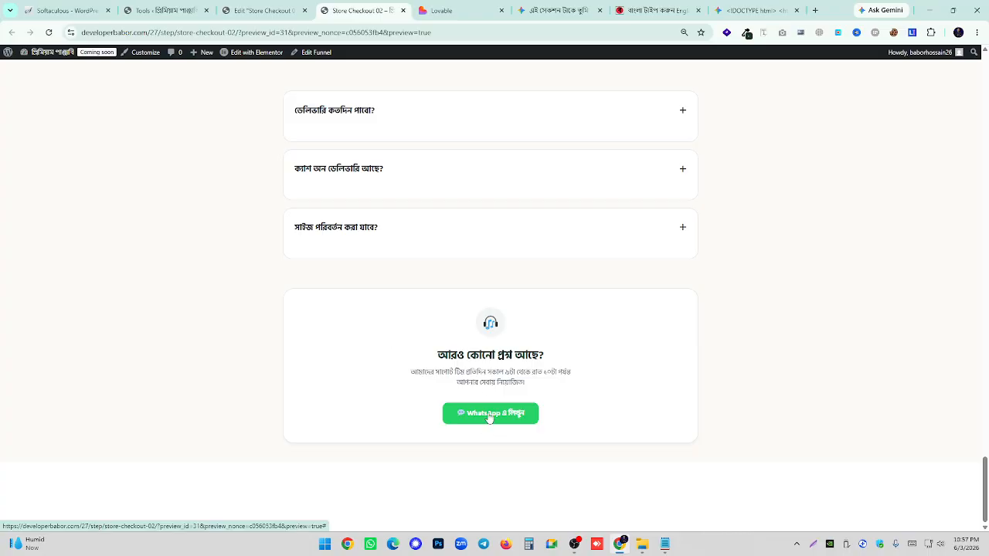
# - Examine the FAQ widget's HTML code in Elementor, from the Astra styles down to the WhatsApp link and accordion script
pyautogui.click(308, 6)
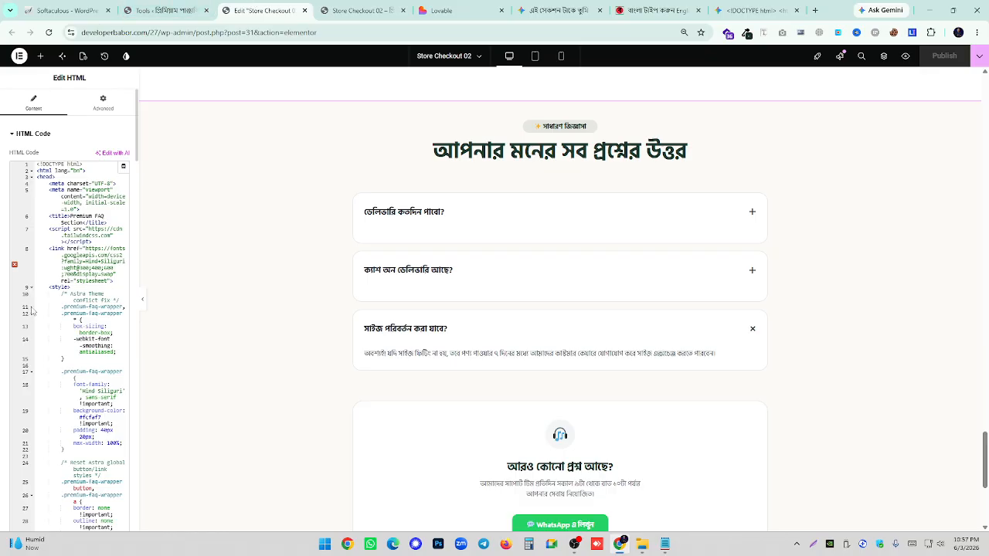
pyautogui.scroll(-2, 60, 303)
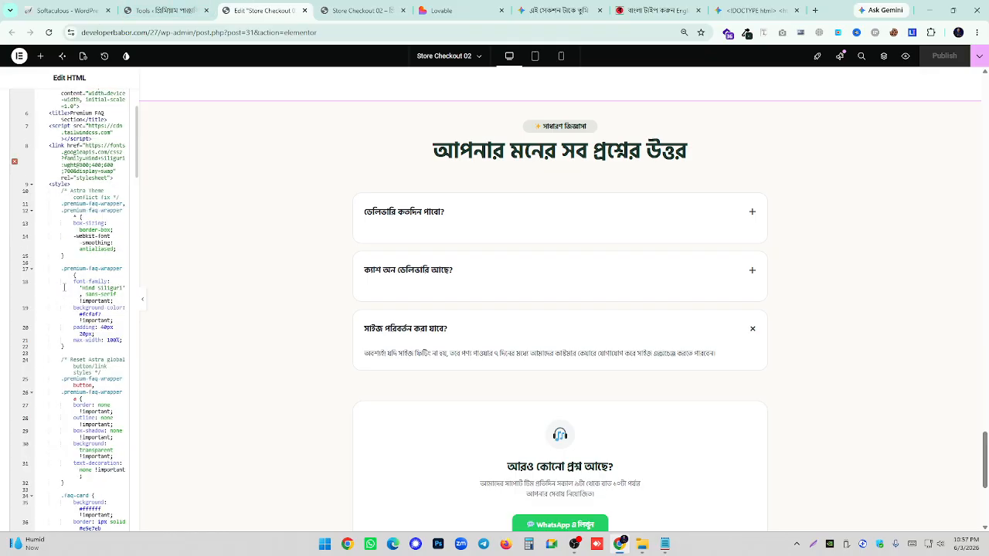
pyautogui.scroll(-10, 64, 287)
pyautogui.scroll(-4, 60, 313)
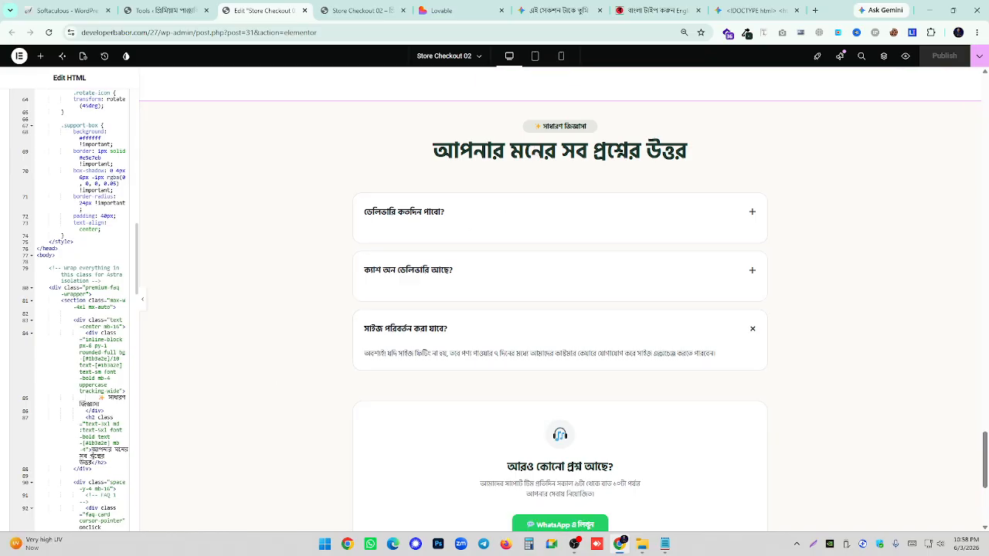
pyautogui.scroll(-15, 92, 348)
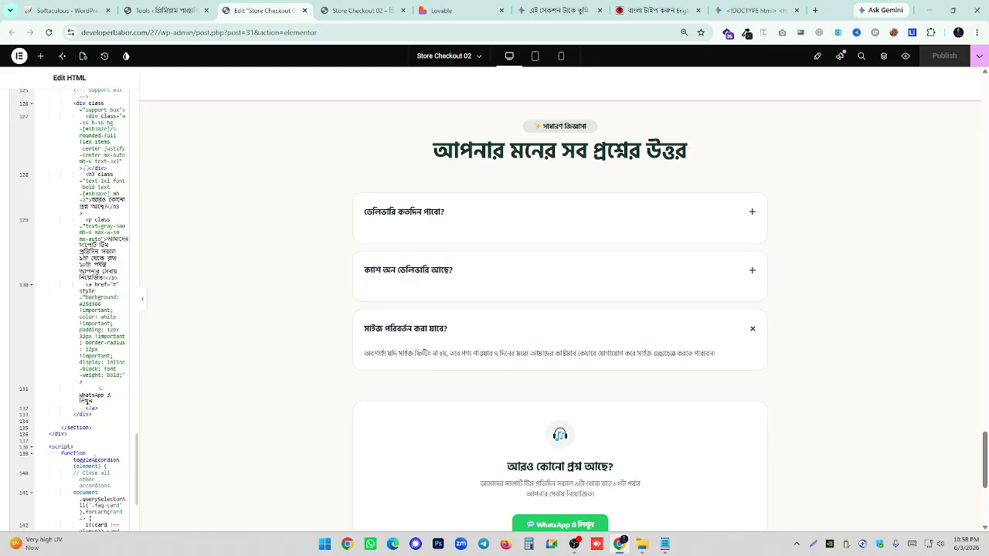
pyautogui.scroll(-3, 86, 401)
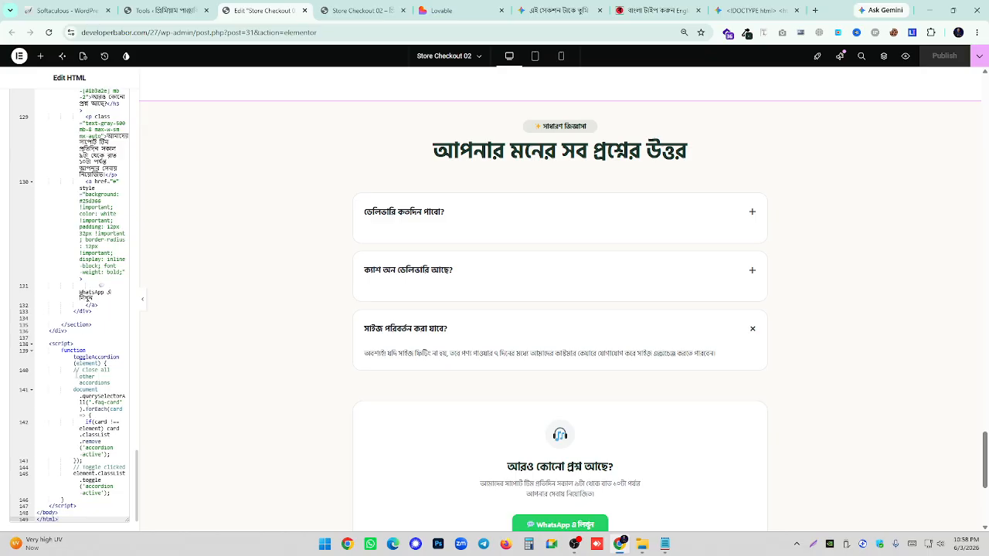
pyautogui.scroll(-2, 86, 414)
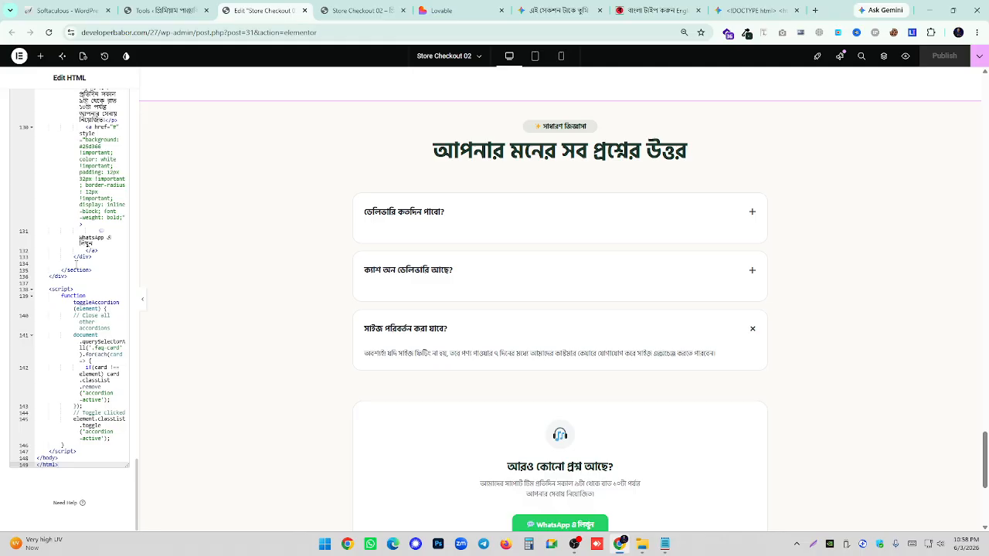
pyautogui.scroll(3, 76, 261)
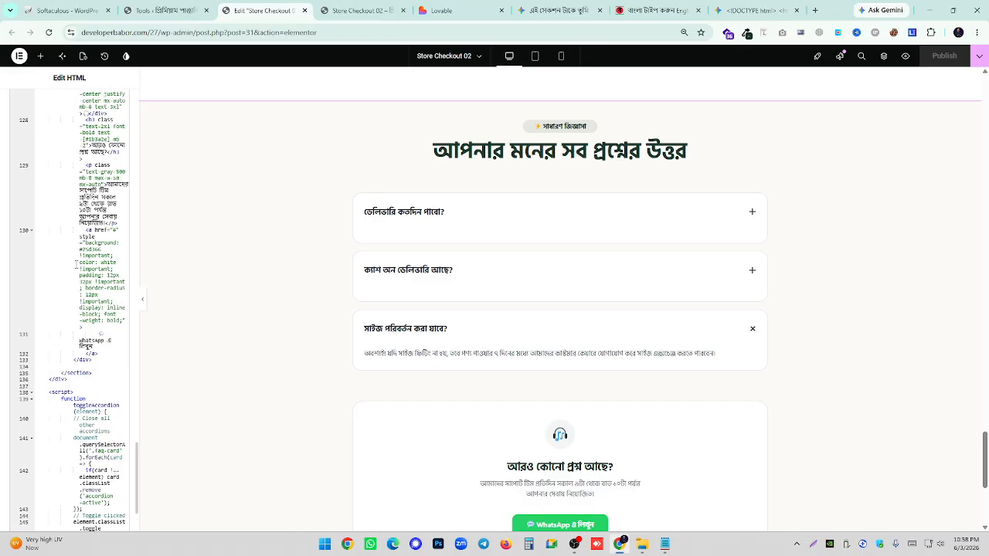
pyautogui.scroll(-2, 526, 336)
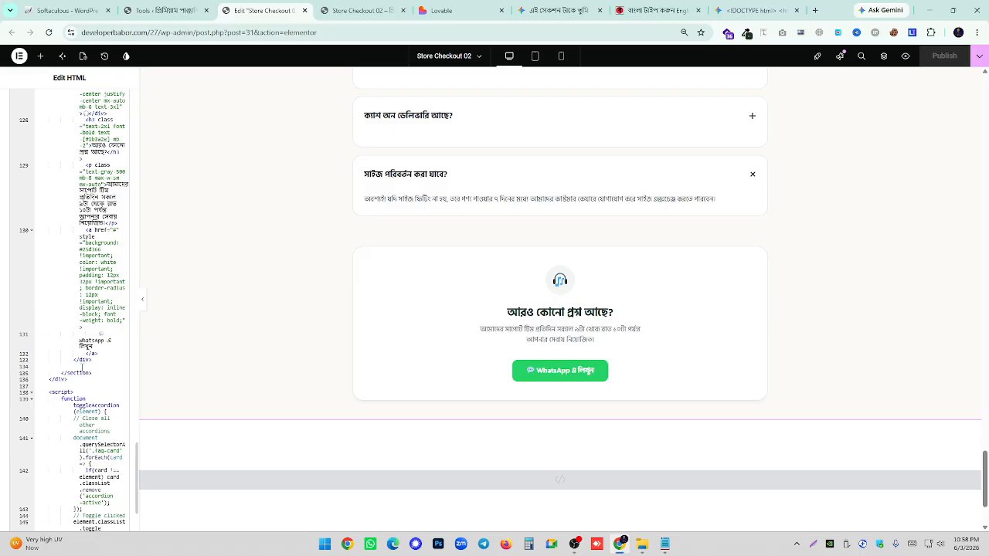
pyautogui.scroll(-3, 69, 309)
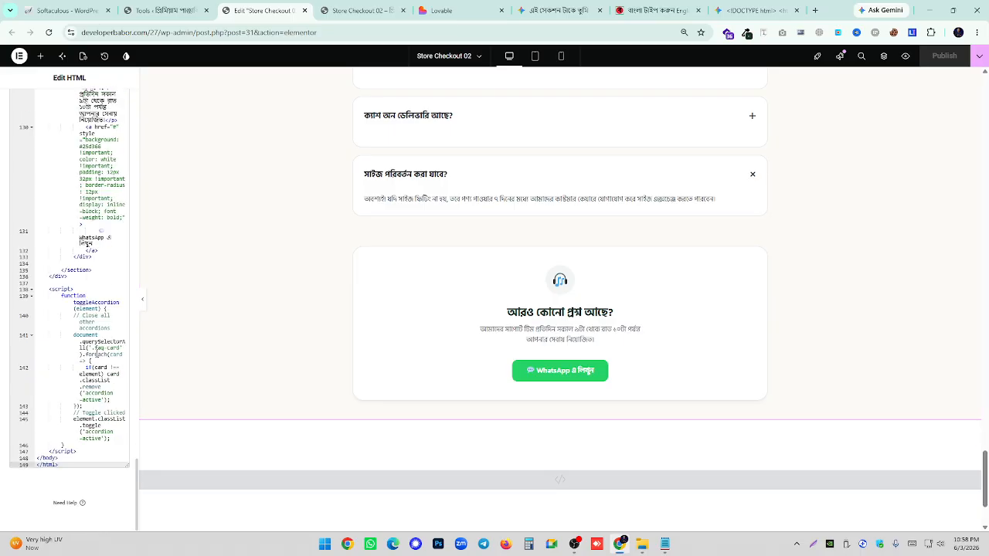
pyautogui.scroll(5, 77, 309)
pyautogui.scroll(2, 146, 353)
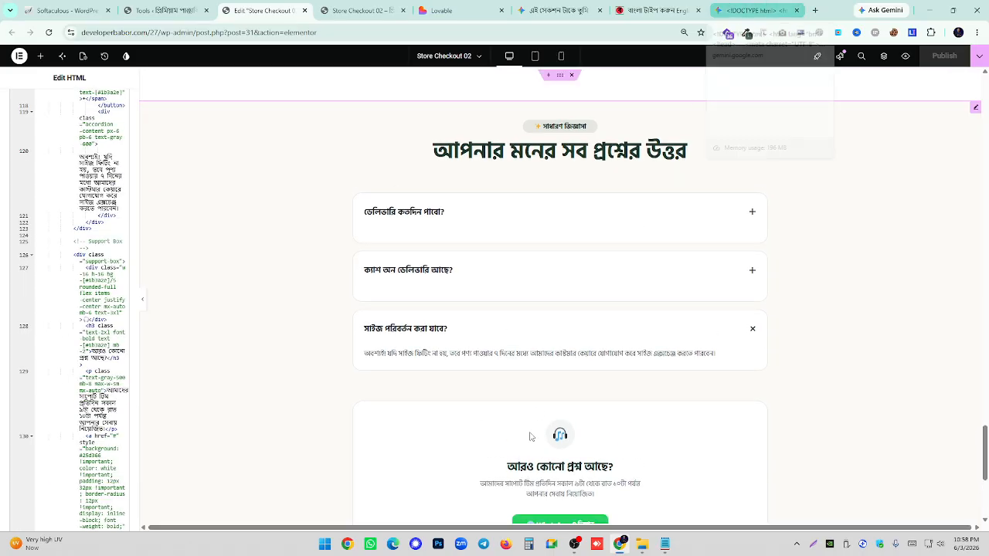
# - Find the customer review slider section in Lovable and copy a Lightshot screenshot of the whole section to the clipboard
pyautogui.click(435, 10)
pyautogui.scroll(-8, 471, 235)
pyautogui.scroll(-5, 474, 226)
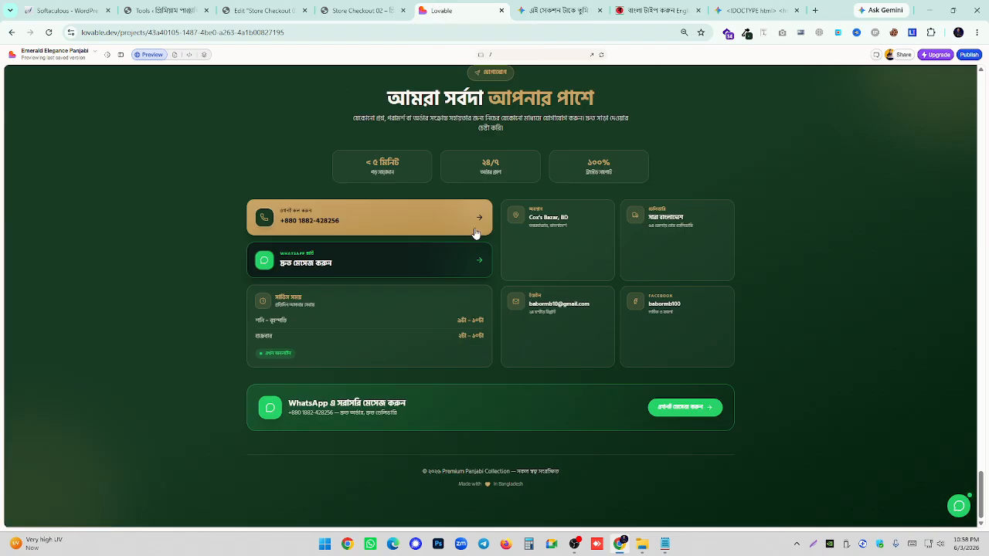
pyautogui.scroll(15, 477, 228)
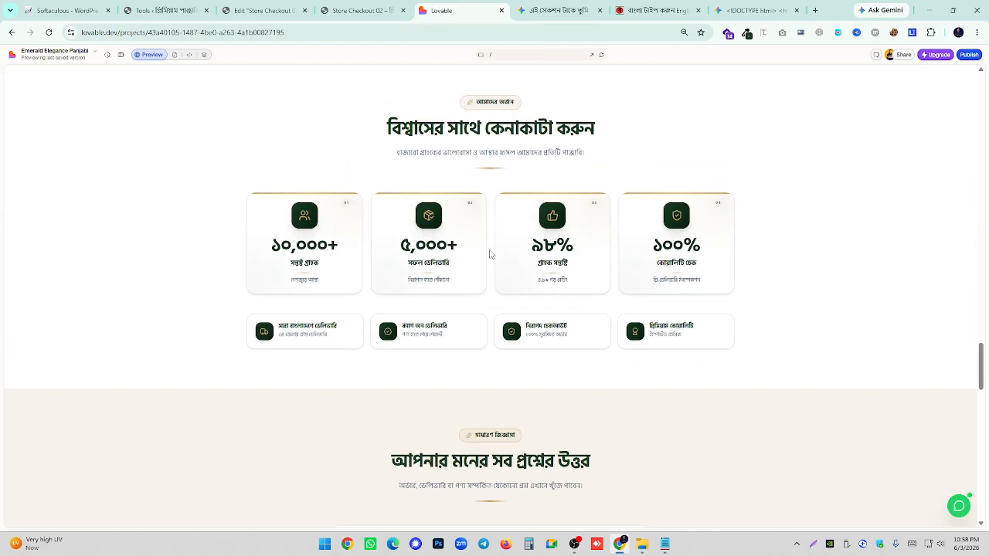
pyautogui.scroll(-4, 490, 254)
pyautogui.scroll(7, 497, 270)
pyautogui.scroll(2, 500, 269)
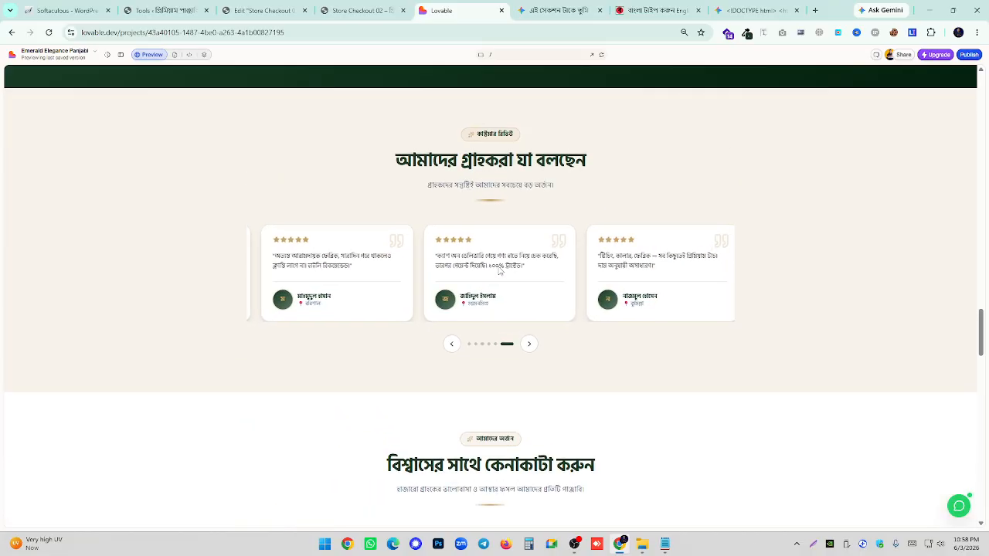
pyautogui.click(529, 386)
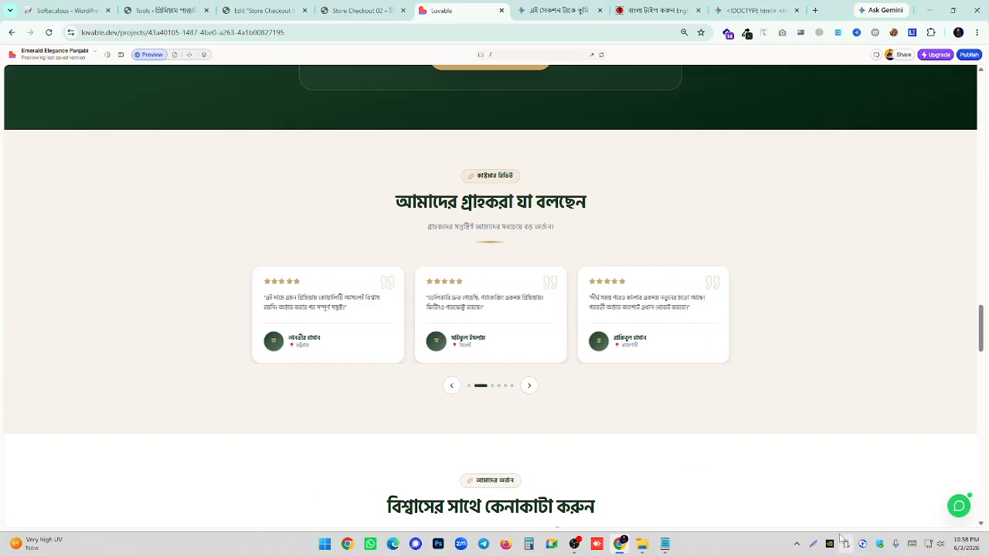
pyautogui.click(812, 543)
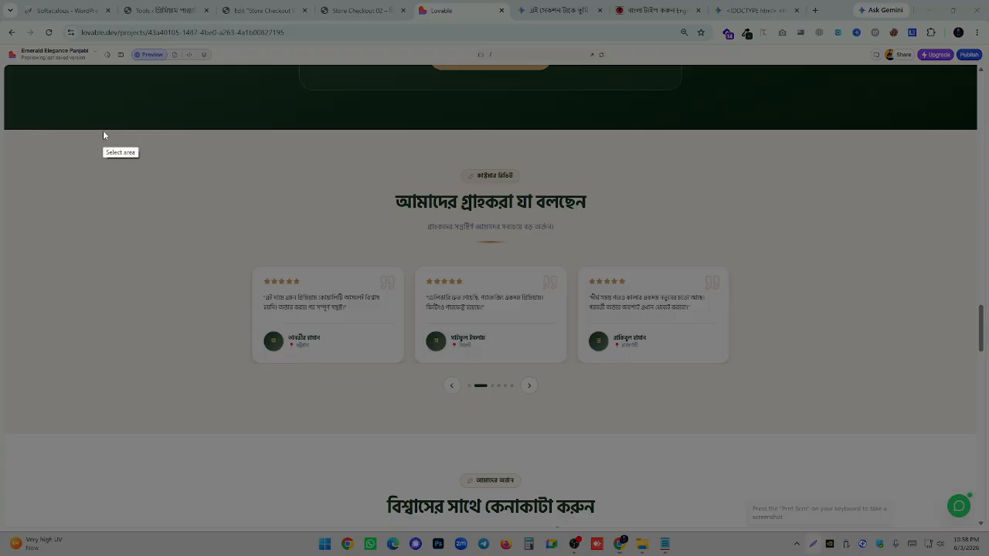
pyautogui.moveTo(103, 130)
pyautogui.mouseDown()
pyautogui.moveTo(819, 447)
pyautogui.moveTo(888, 428)
pyautogui.mouseUp()
pyautogui.click(848, 438)
# - Return to the Gemini chat, show the FAQ preview and paste the review section screenshot into the message
pyautogui.click(529, 11)
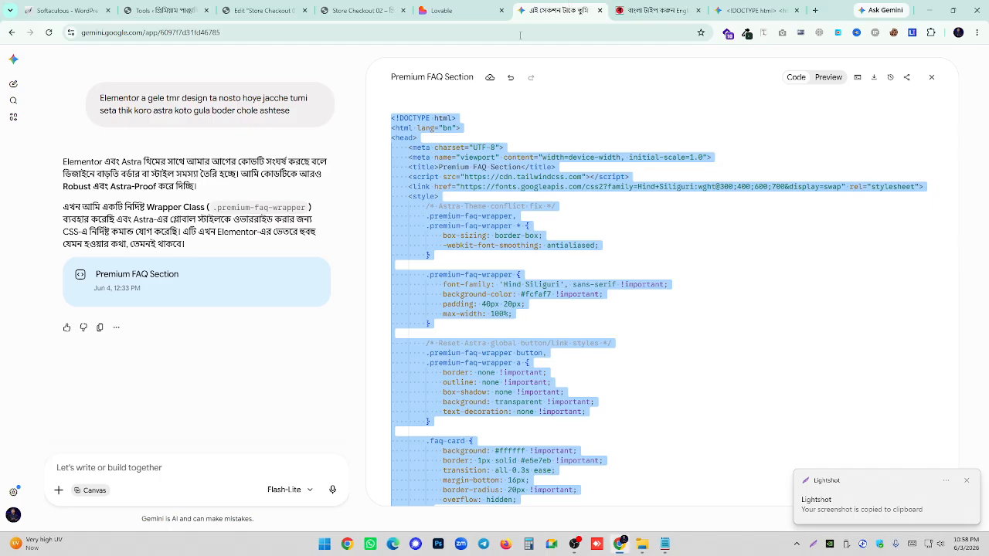
pyautogui.click(828, 77)
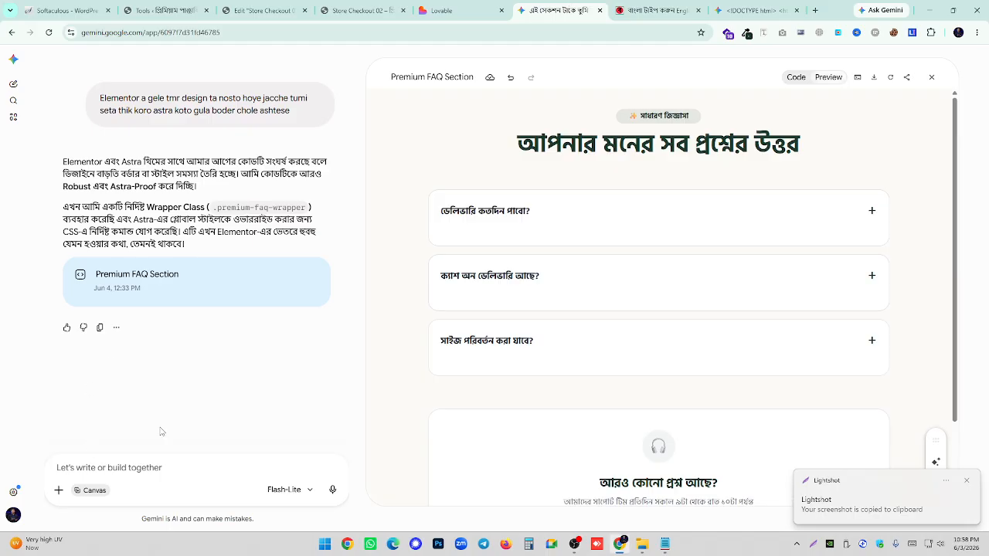
pyautogui.hotkey('ctrl', 'v')
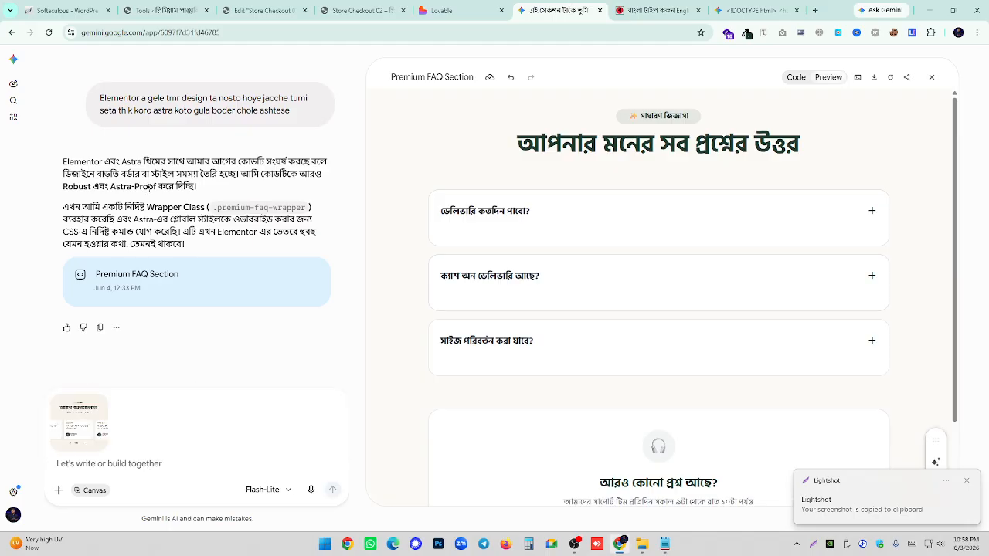
# - Find the earlier FAQ request in the chat and copy its Width 1440 design instruction, without the FAQ part, into the new message
pyautogui.scroll(15, 150, 188)
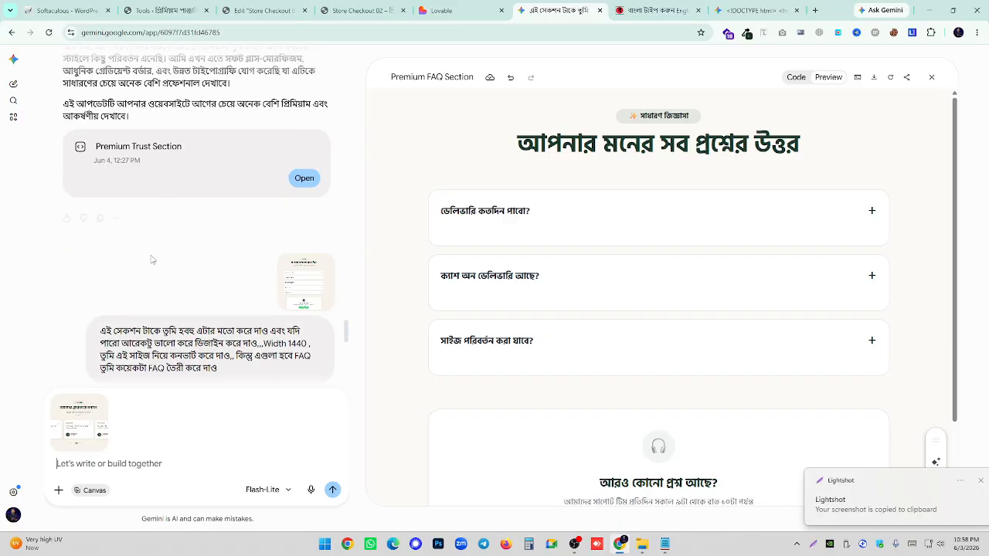
pyautogui.scroll(-1, 151, 260)
pyautogui.moveTo(98, 280); pyautogui.dragTo(237, 304)
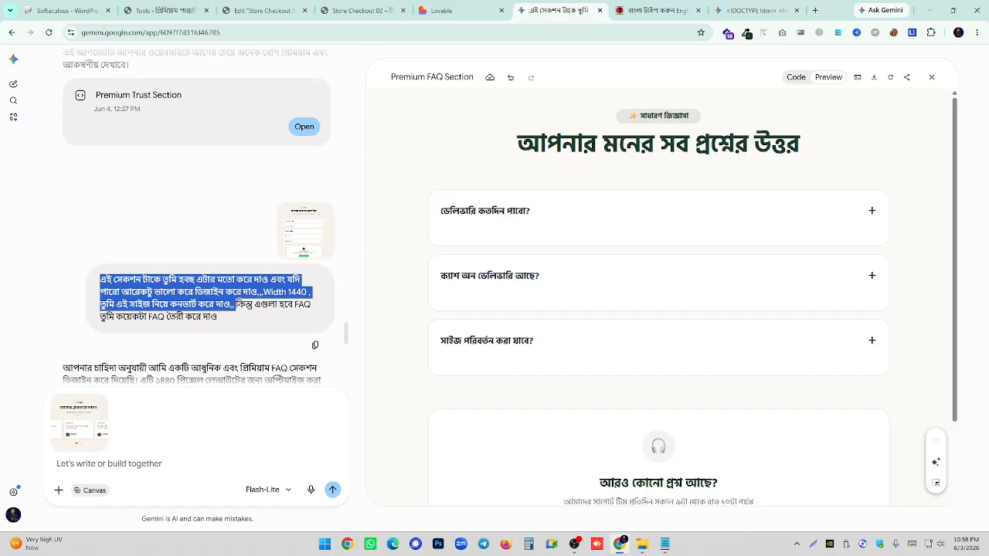
pyautogui.rightClick(232, 305)
pyautogui.click(249, 320)
pyautogui.click(131, 463)
pyautogui.hotkey('ctrl', 'v')
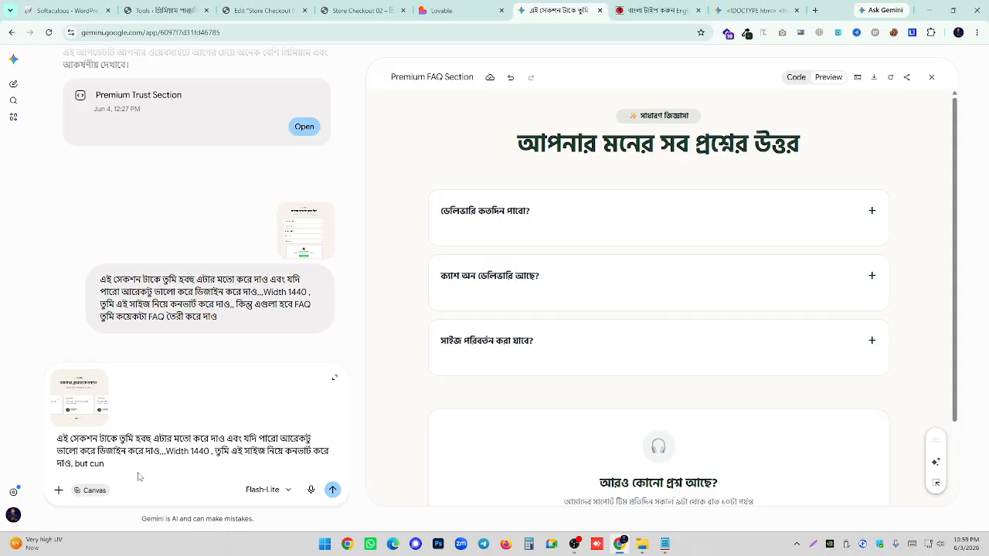
# - Add "but customar review gula slide akare hbe" to the prompt and send it with the review screenshot
pyautogui.write('but customar review gula slide akar')
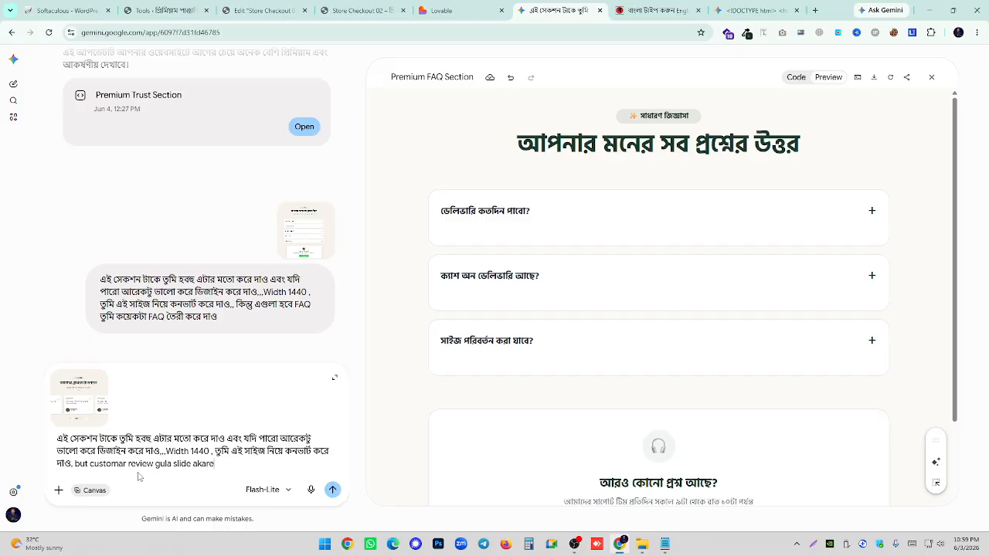
pyautogui.write('e')
pyautogui.press('Return')
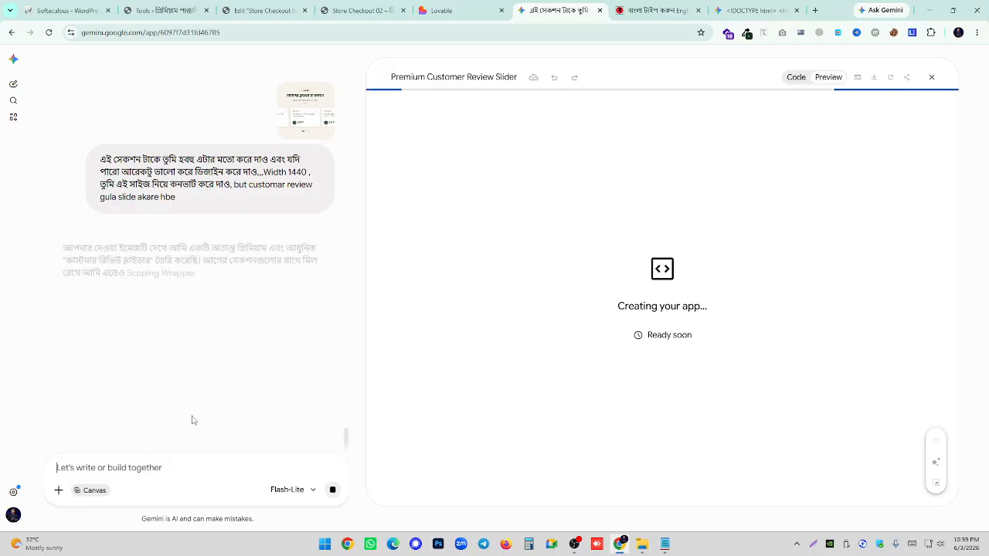
# - Switch to Lovable and advance through the customer review slider to see how the original cards slide
pyautogui.click(422, 6)
pyautogui.moveTo(498, 337); pyautogui.dragTo(448, 336)
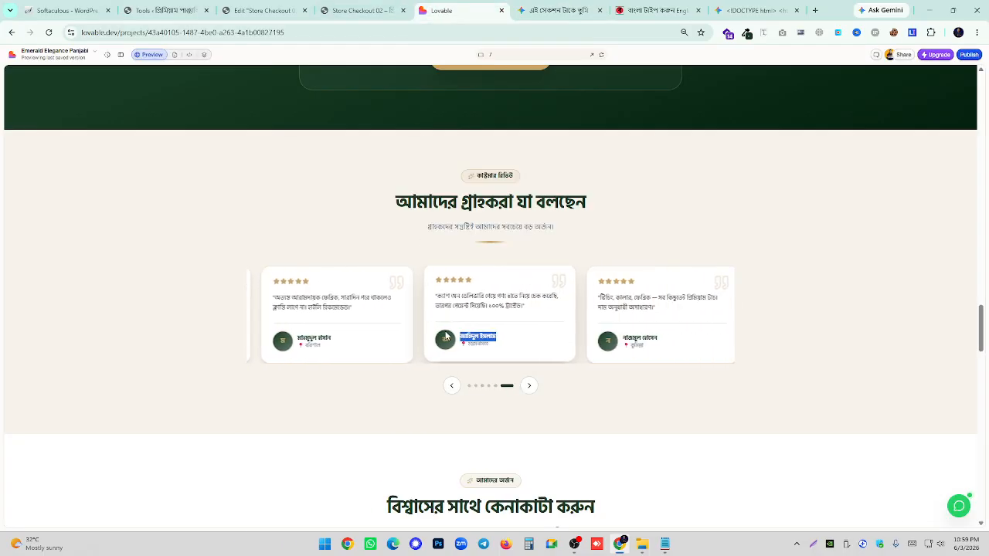
pyautogui.click(529, 340)
pyautogui.click(532, 388)
pyautogui.click(532, 388)
pyautogui.click(531, 389)
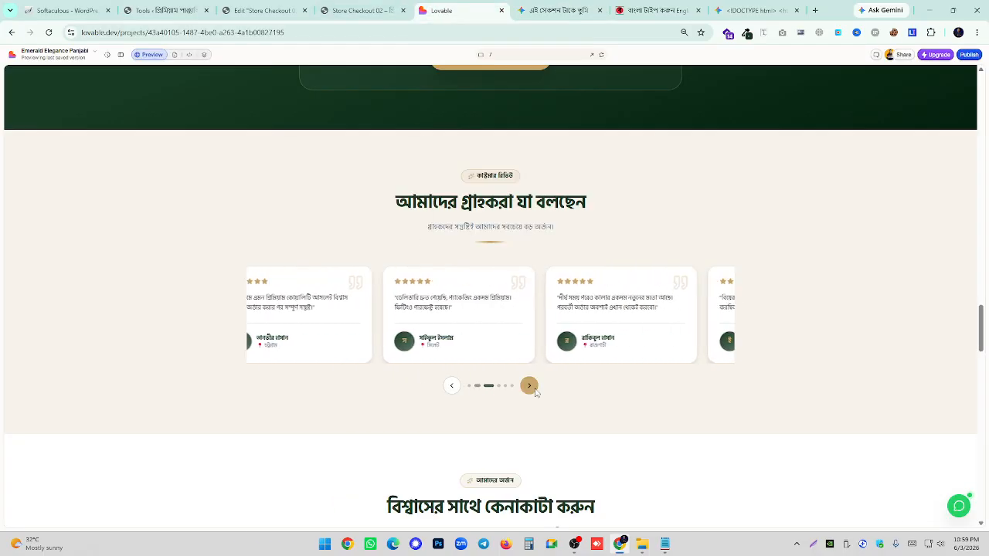
# - Return to Gemini and test moving the generated Premium Customer Review Slider forward and backward in its preview
pyautogui.click(531, 6)
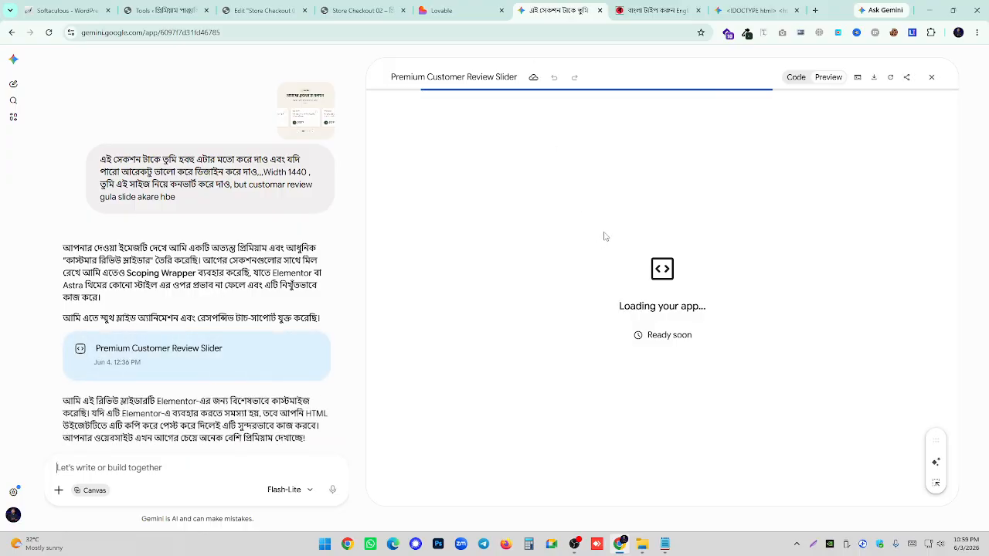
pyautogui.click(697, 407)
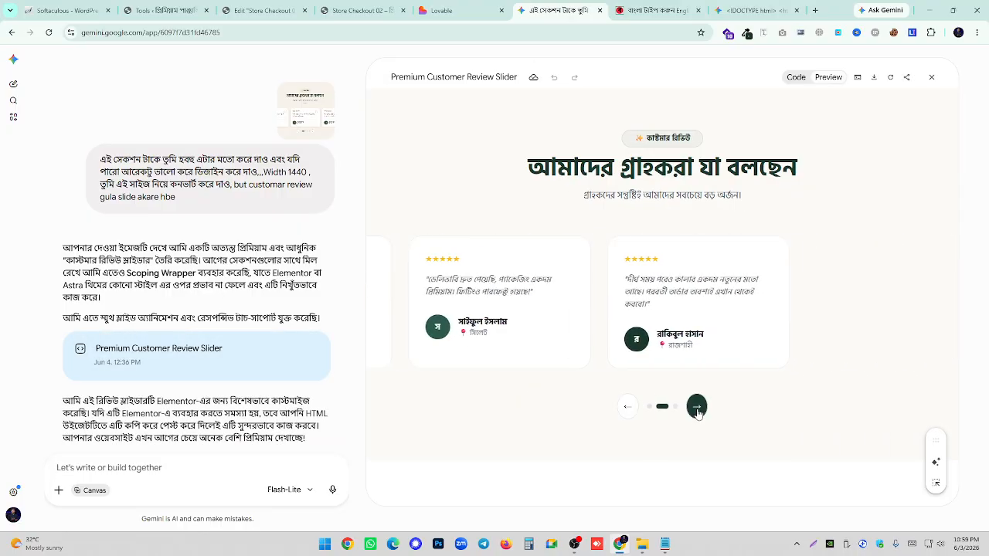
pyautogui.click(697, 407)
pyautogui.click(697, 407)
pyautogui.click(626, 407)
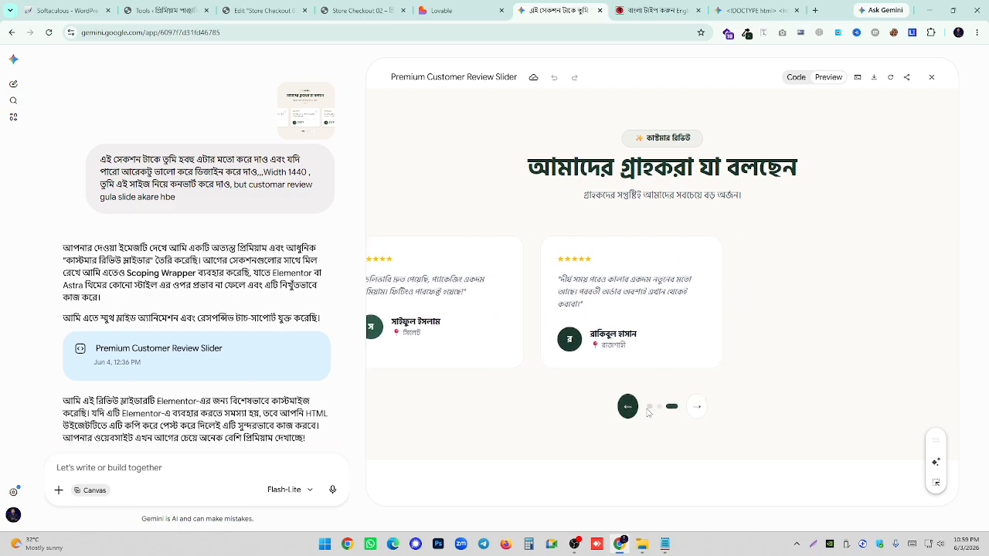
pyautogui.click(695, 407)
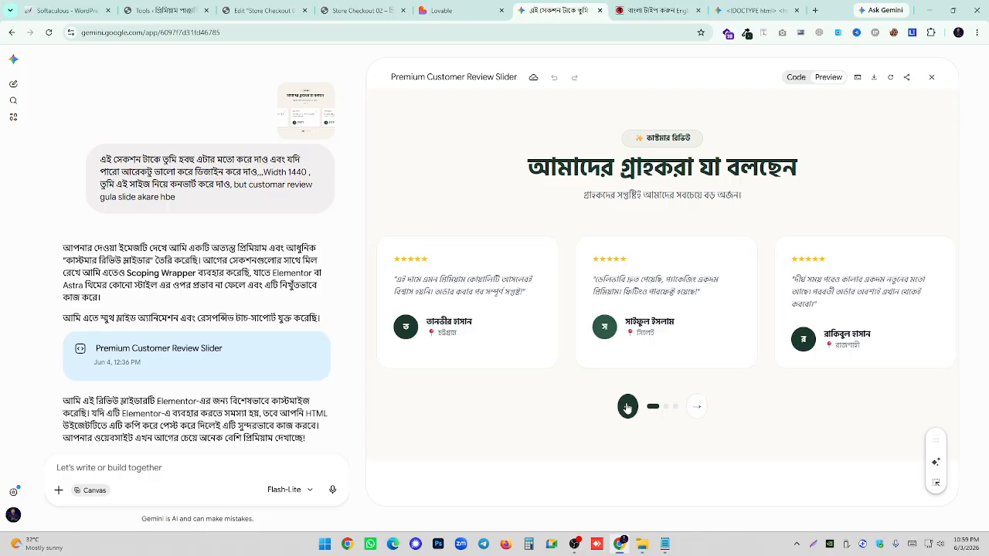
# - Copy the review slider's full code from Gemini and paste it into the empty HTML widget below the FAQ section in Elementor
pyautogui.click(796, 77)
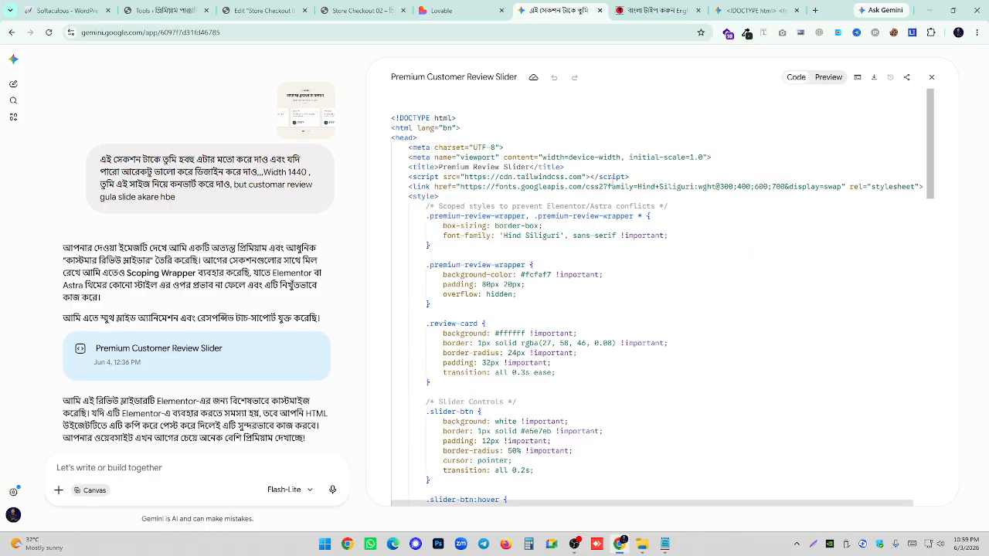
pyautogui.hotkey('ctrl', 'a')
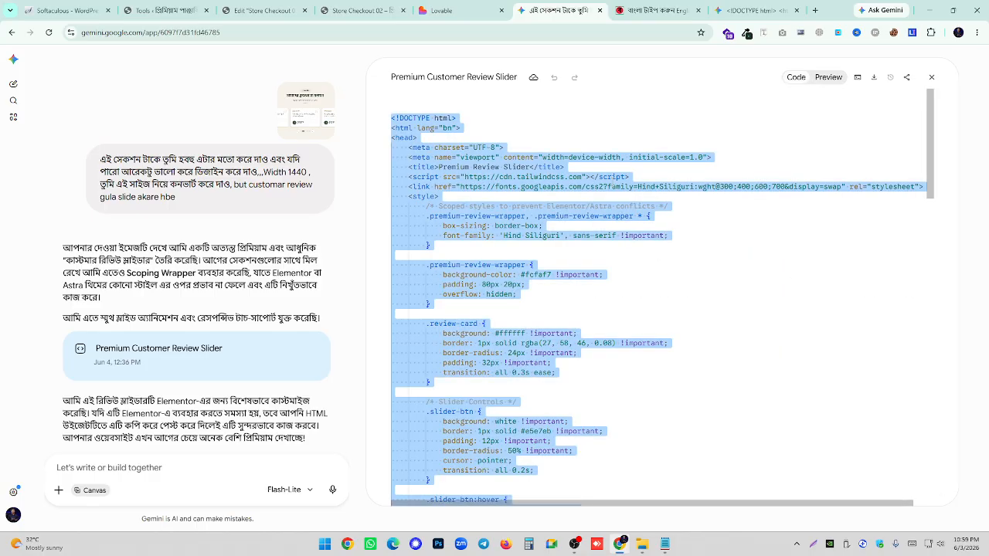
pyautogui.click(262, 10)
pyautogui.scroll(-5, 505, 355)
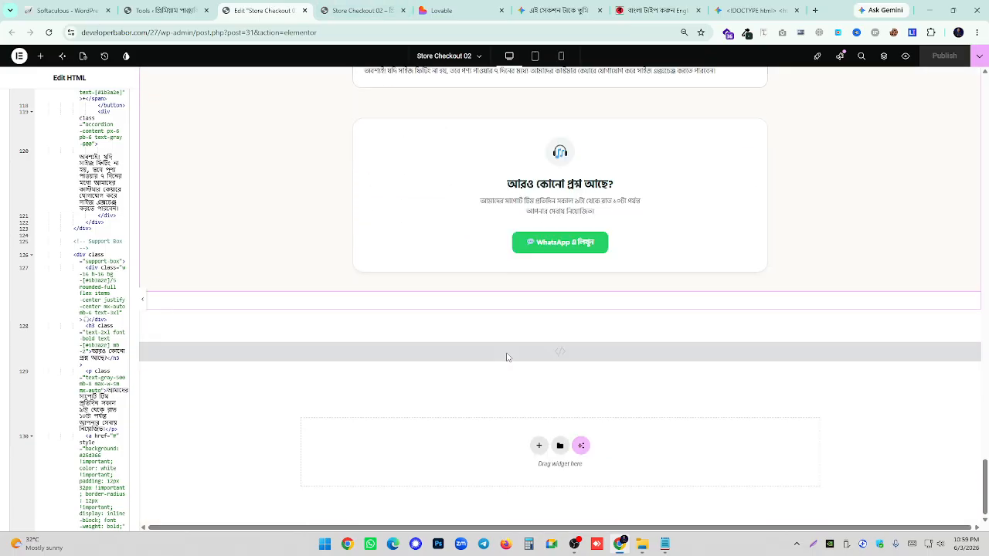
pyautogui.click(565, 353)
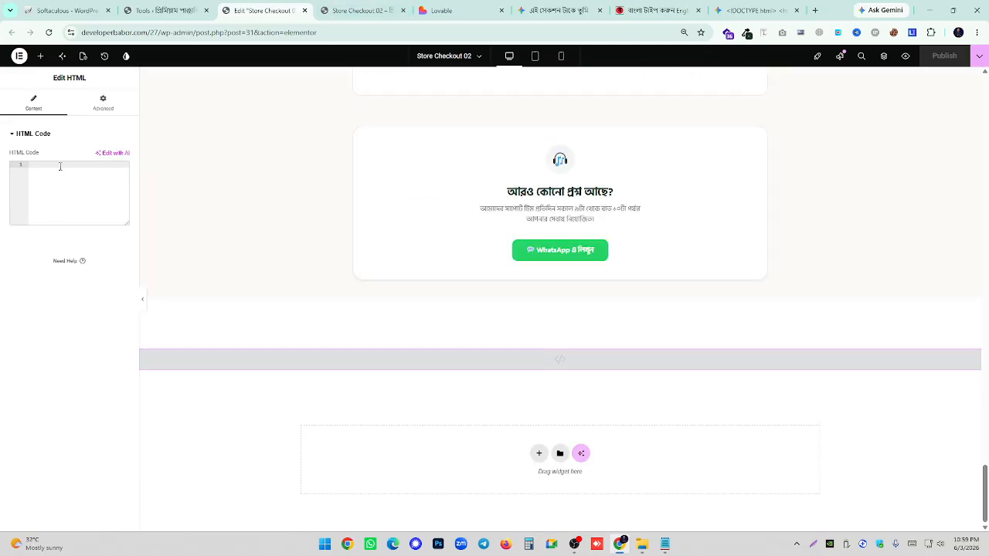
pyautogui.hotkey('ctrl', 'v')
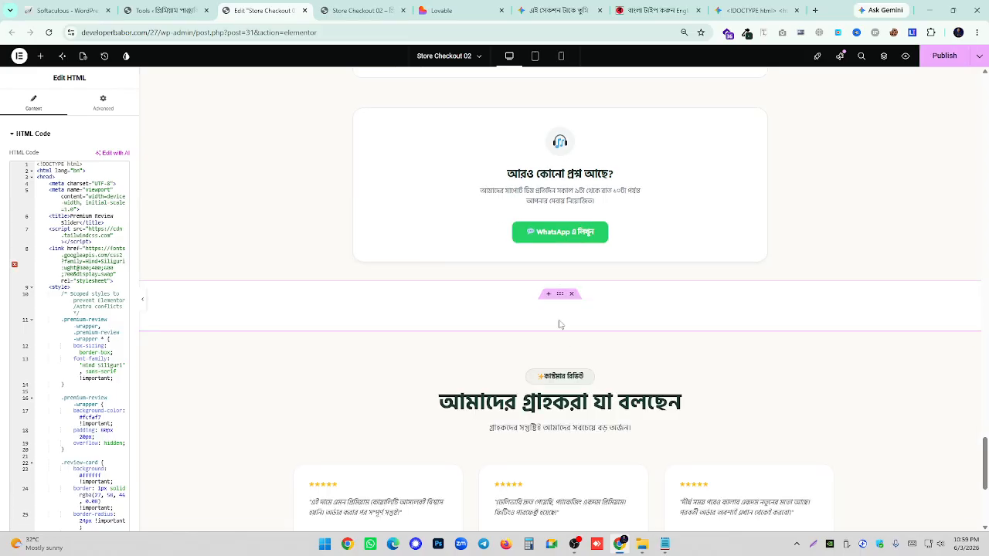
# - Set the review section container's top padding to 0
pyautogui.moveTo(559, 298)
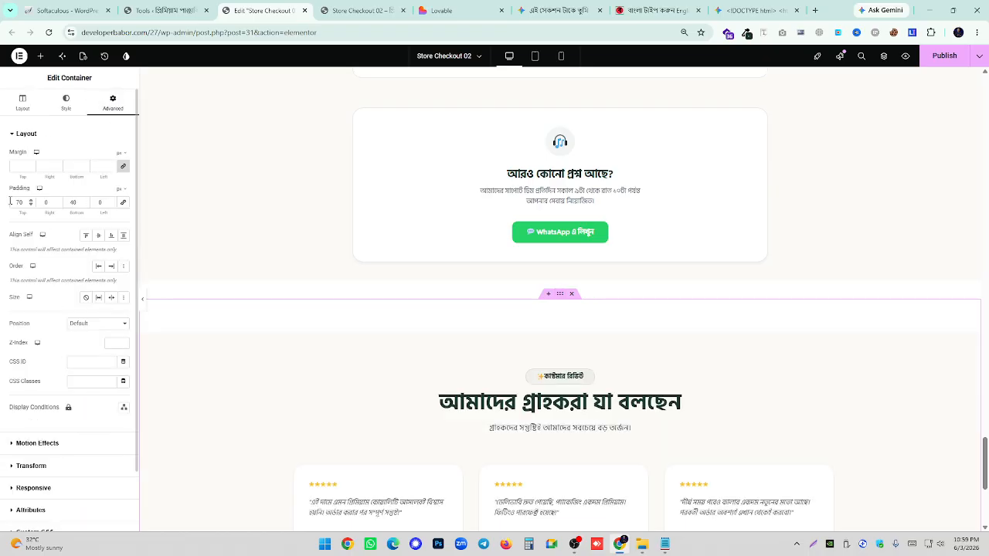
pyautogui.write('0')
pyautogui.scroll(5, 456, 214)
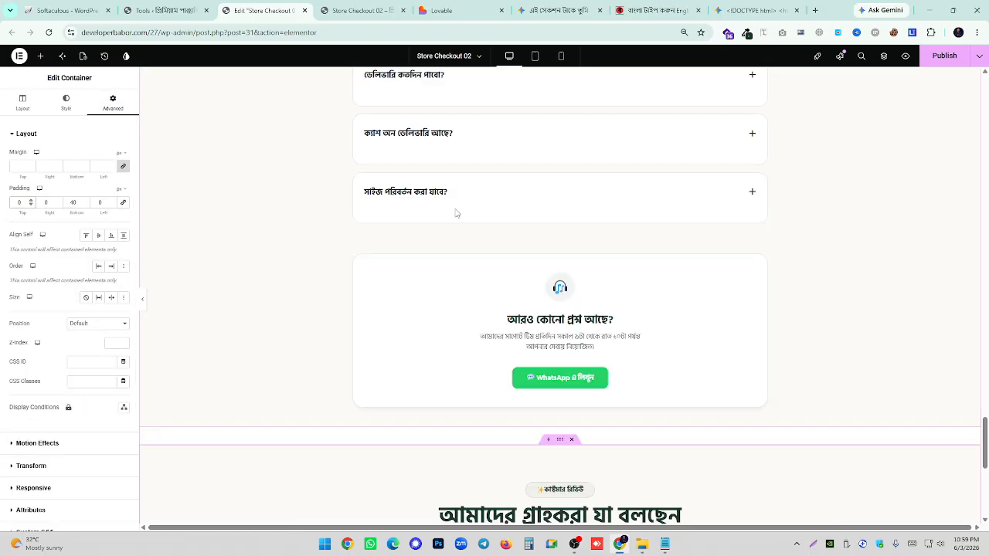
# - Set the FAQ section container's bottom padding to 0
pyautogui.click(513, 175)
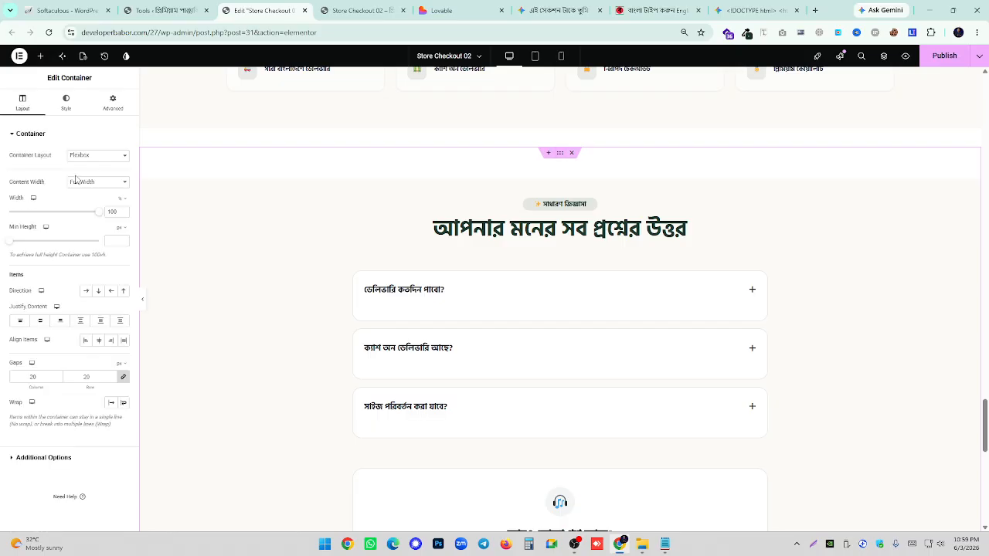
pyautogui.click(112, 103)
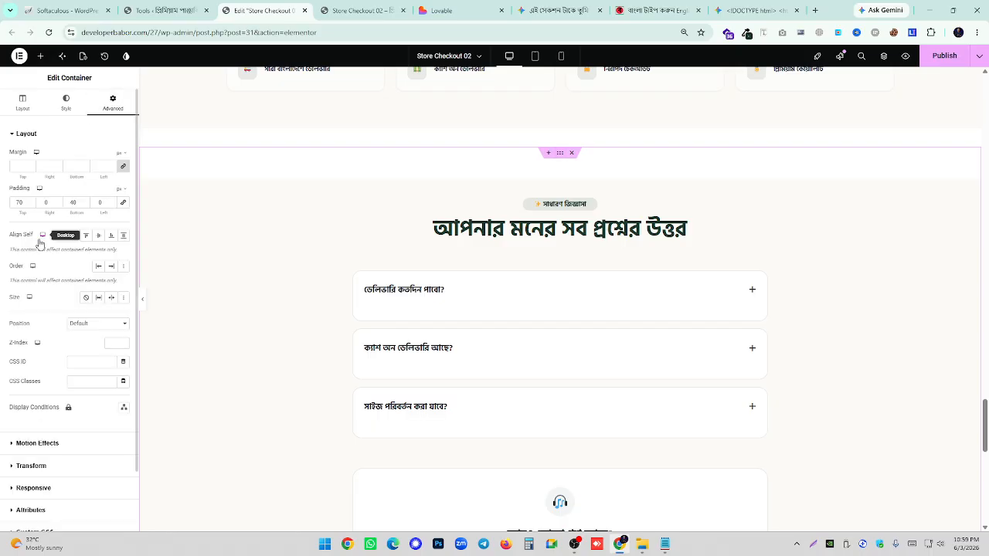
pyautogui.doubleClick(66, 201)
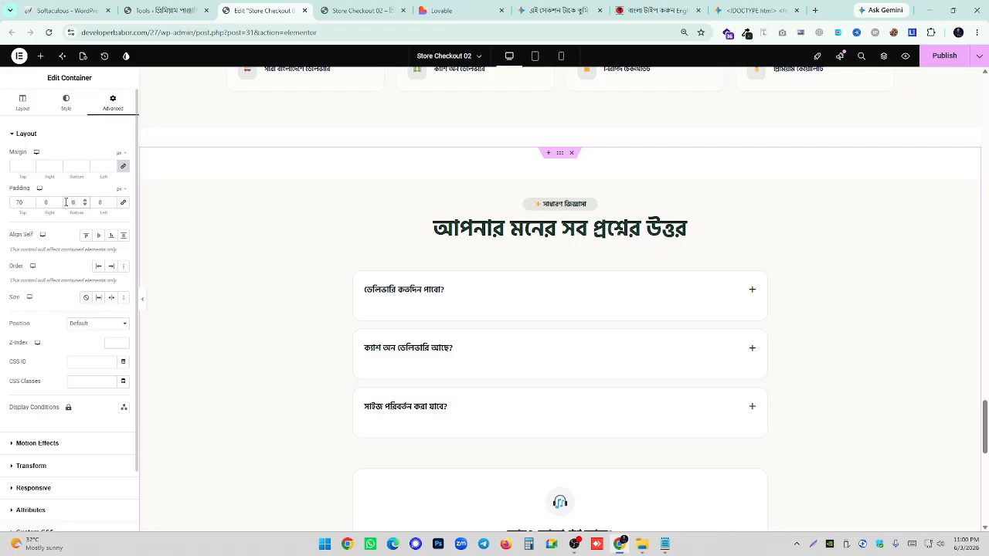
pyautogui.write('0')
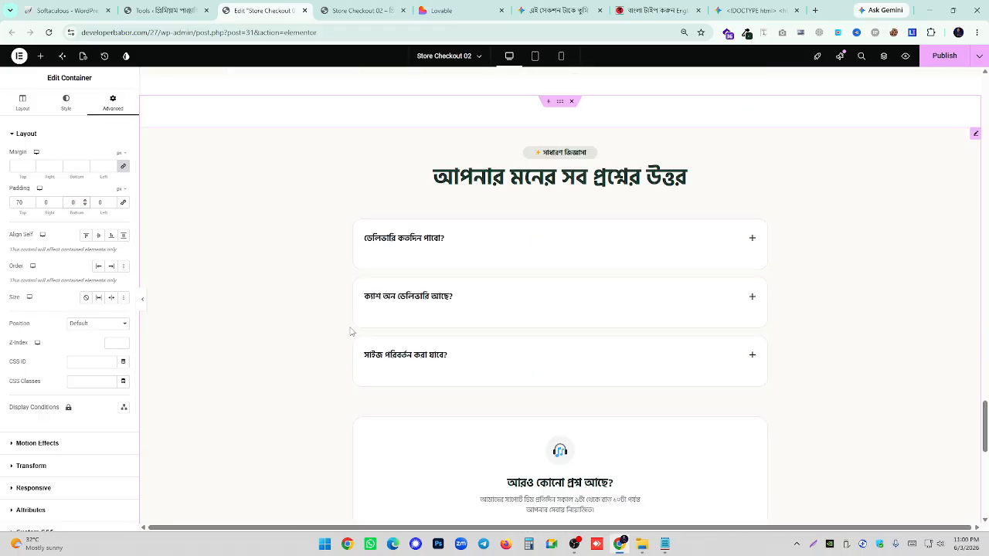
# - Examine the backgrounds and spacing between the page sections, from the size chart down to the customer reviews
pyautogui.scroll(5, 332, 310)
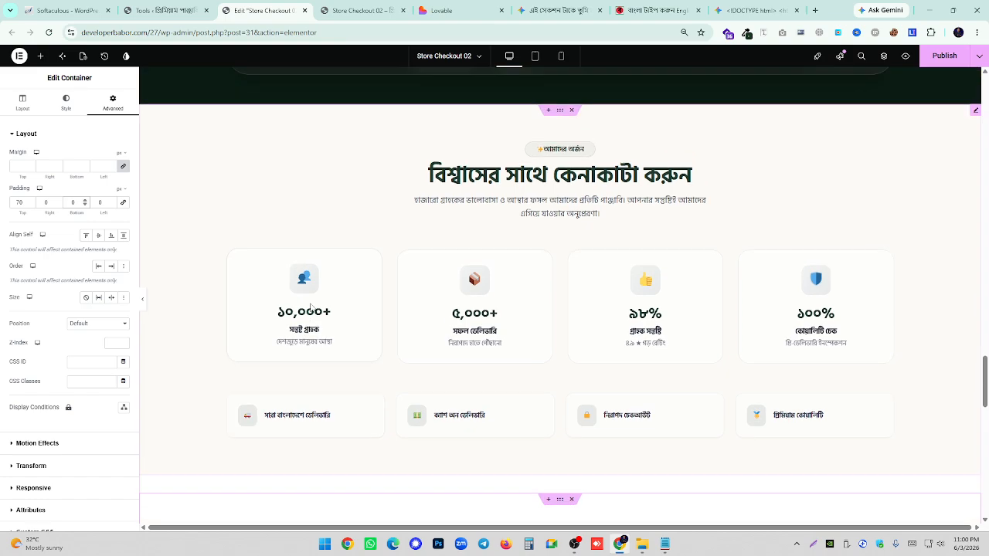
pyautogui.scroll(-5, 326, 309)
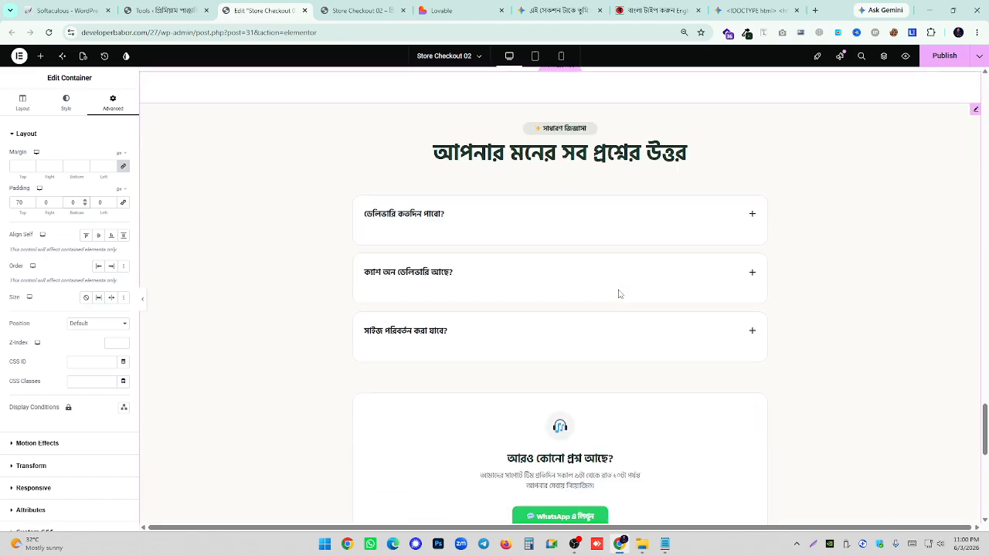
pyautogui.scroll(-3, 616, 302)
pyautogui.scroll(-2, 614, 302)
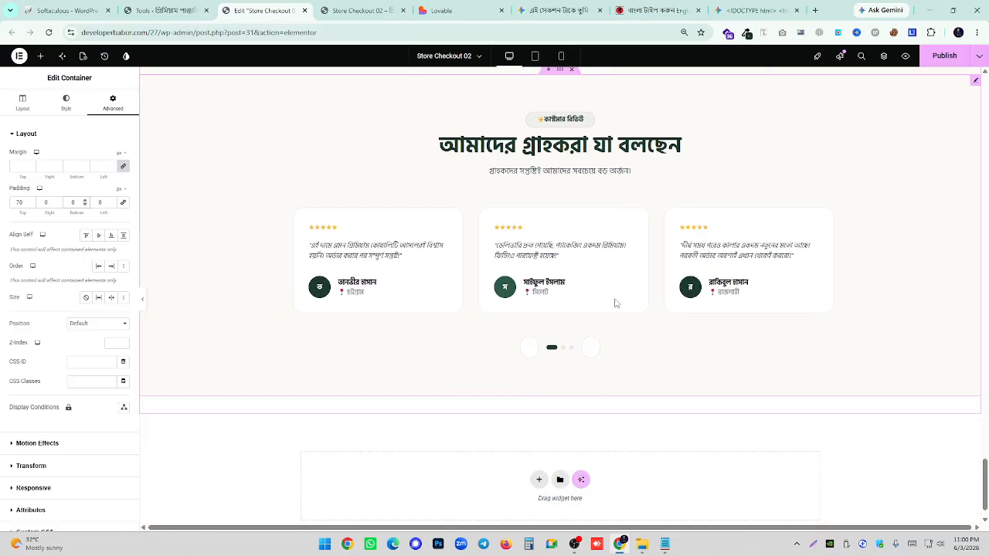
pyautogui.scroll(4, 613, 302)
pyautogui.scroll(15, 614, 303)
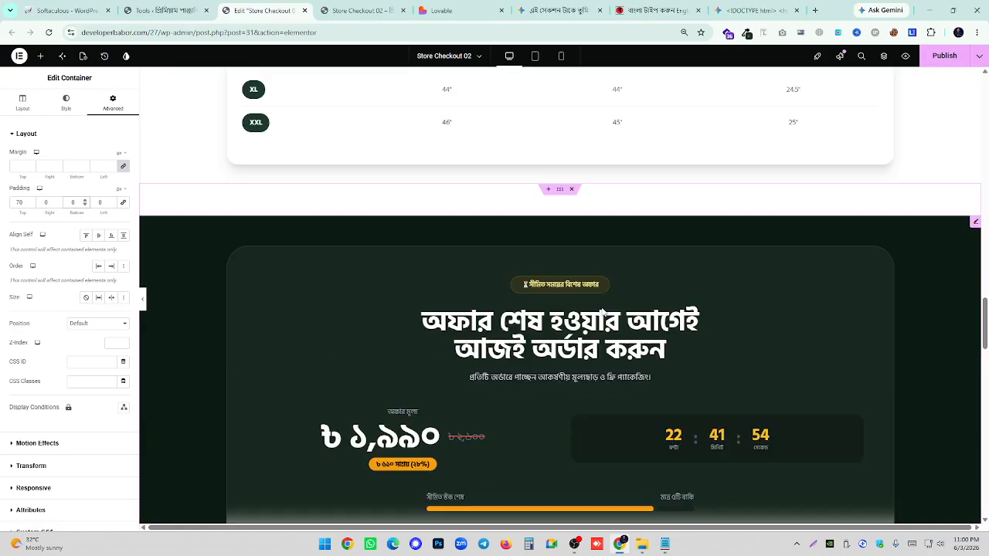
pyautogui.scroll(7, 602, 311)
pyautogui.scroll(-13, 600, 311)
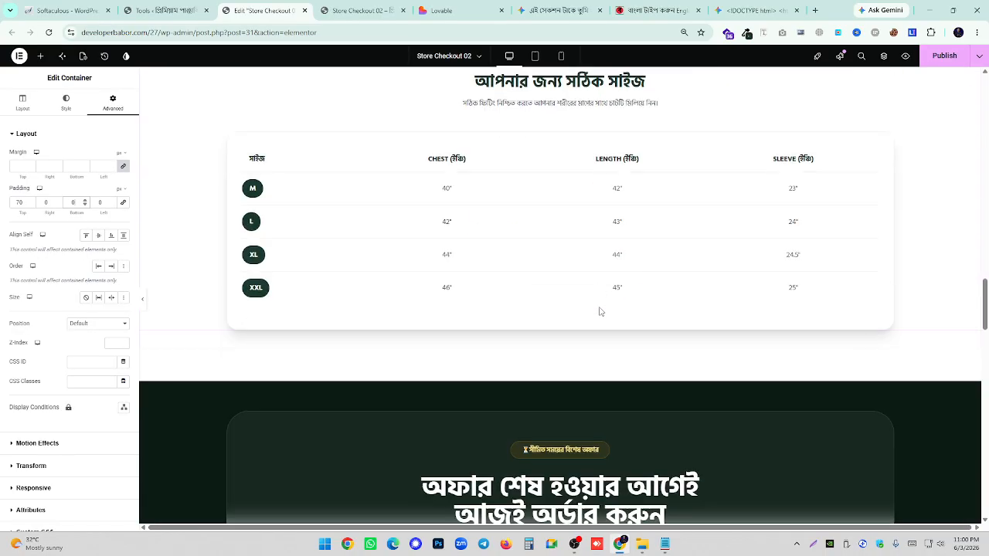
pyautogui.scroll(-10, 600, 311)
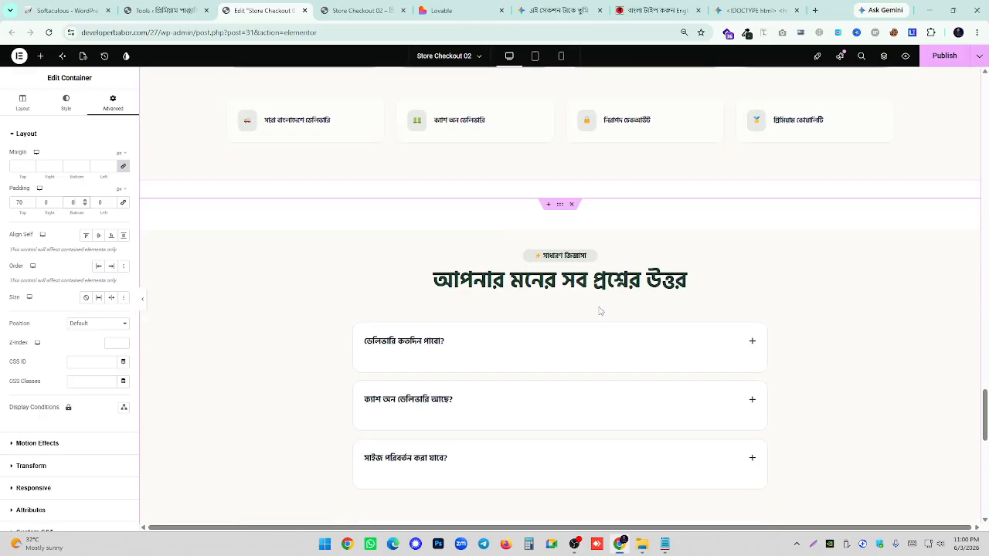
pyautogui.scroll(-6, 595, 310)
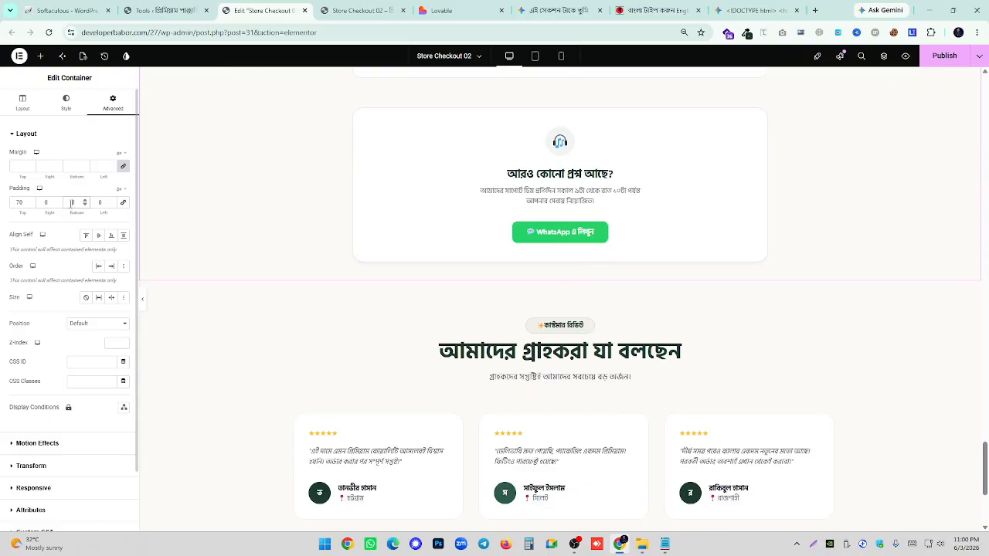
# - Set the FAQ container's bottom padding to 40, and open the FAQ widget's HTML and select all of its code
pyautogui.write('4')
pyautogui.scroll(4, 348, 260)
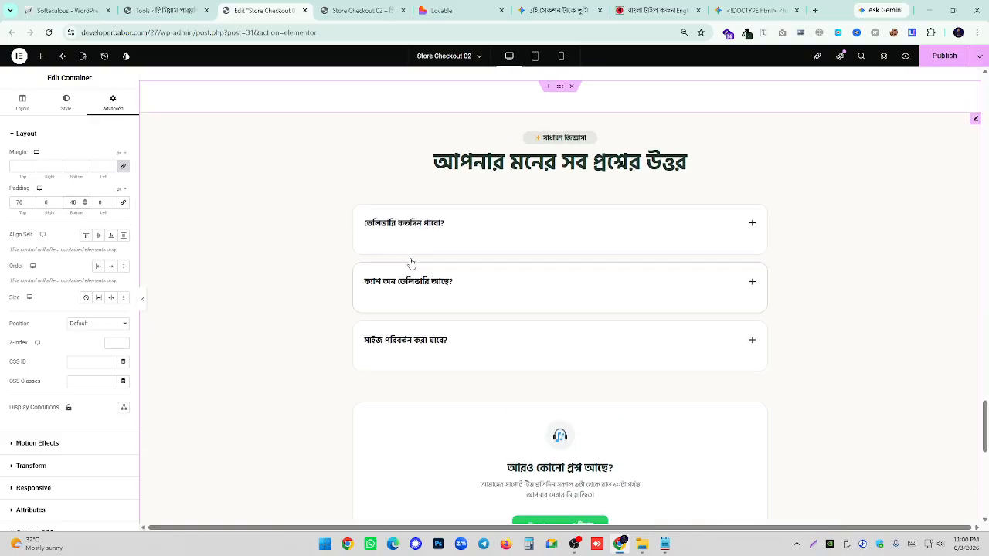
pyautogui.click(325, 184)
pyautogui.click(86, 196)
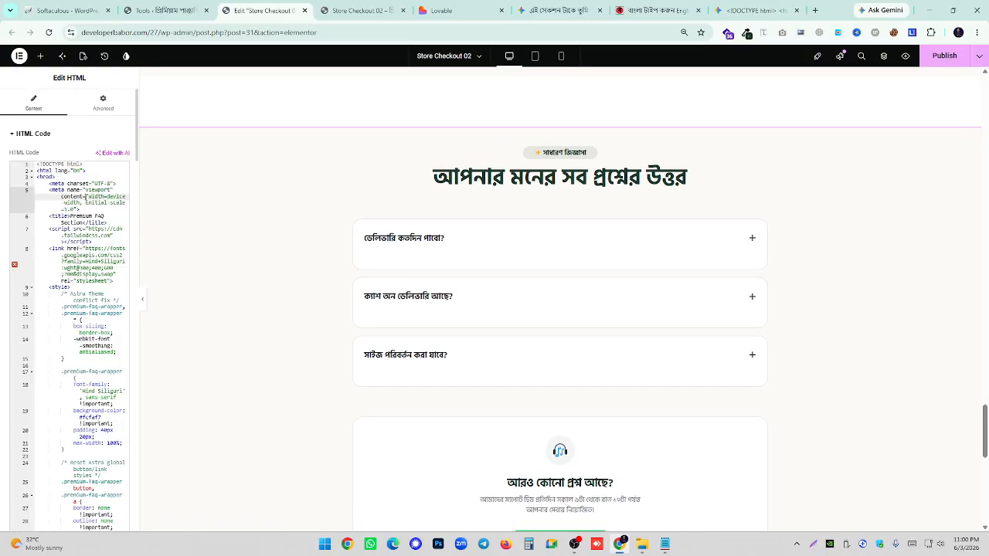
pyautogui.hotkey('ctrl', 'a')
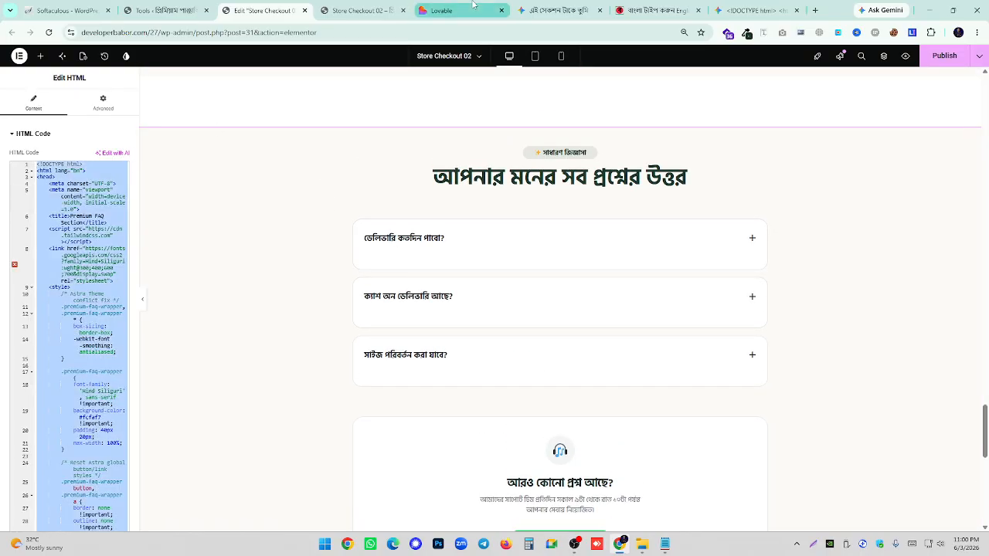
# - Switch to Gemini and start a prompt: "tmi FAQ Section ta amk abar baniye daw setar bg clooer hbe"
pyautogui.click(556, 10)
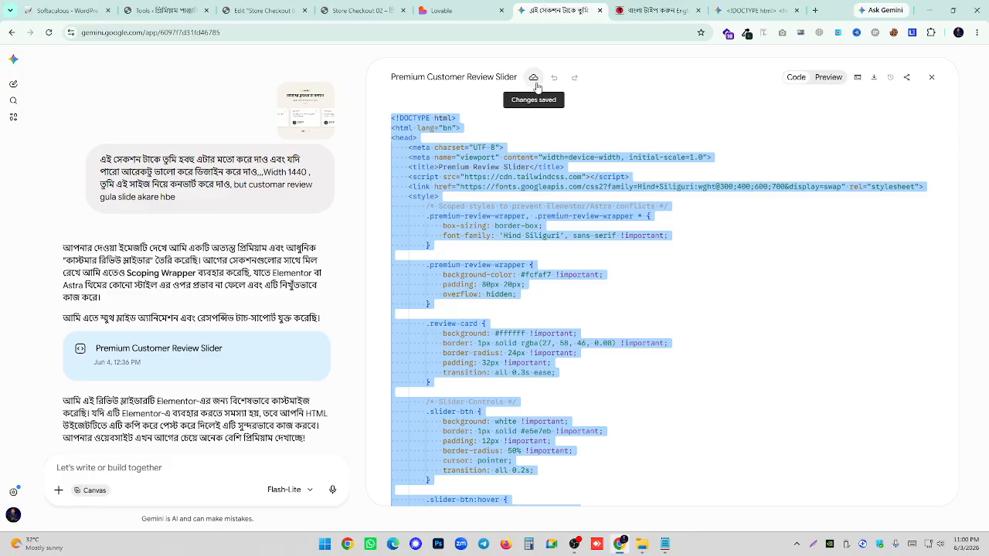
pyautogui.scroll(10, 223, 265)
pyautogui.scroll(10, 223, 265)
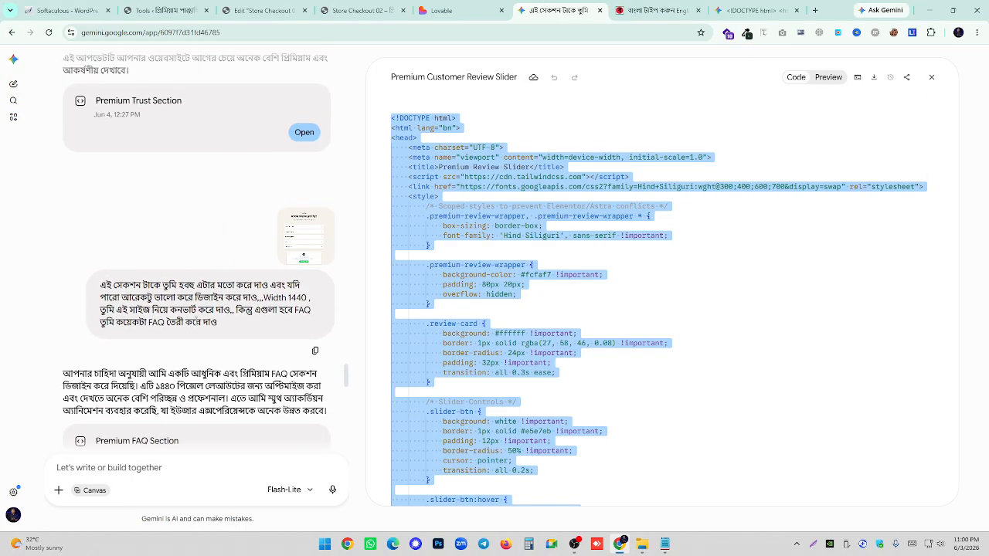
pyautogui.click(133, 467)
pyautogui.write('tm')
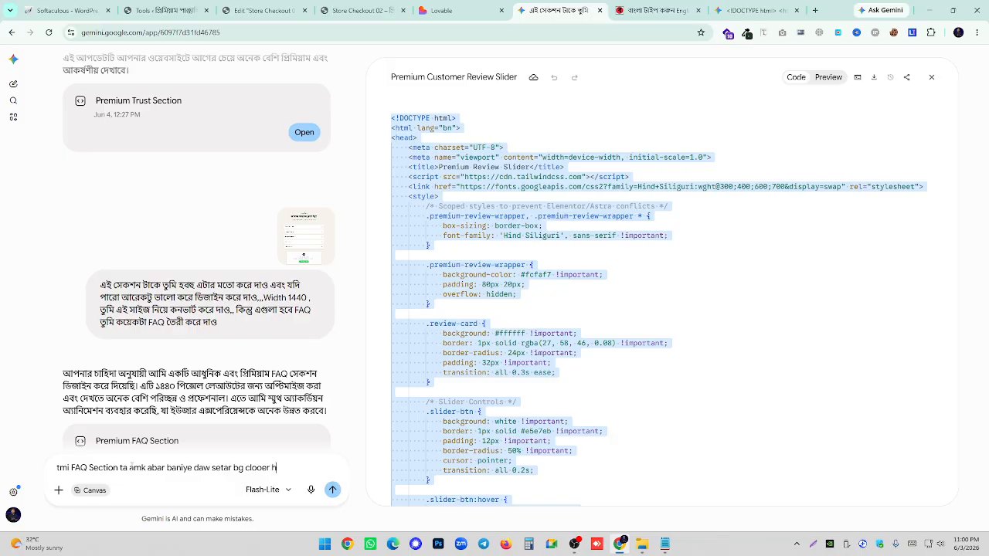
# - In the Lovable preview, sample the dark green background of the offer section with the page colour picker, and return to Gemini
pyautogui.click(455, 10)
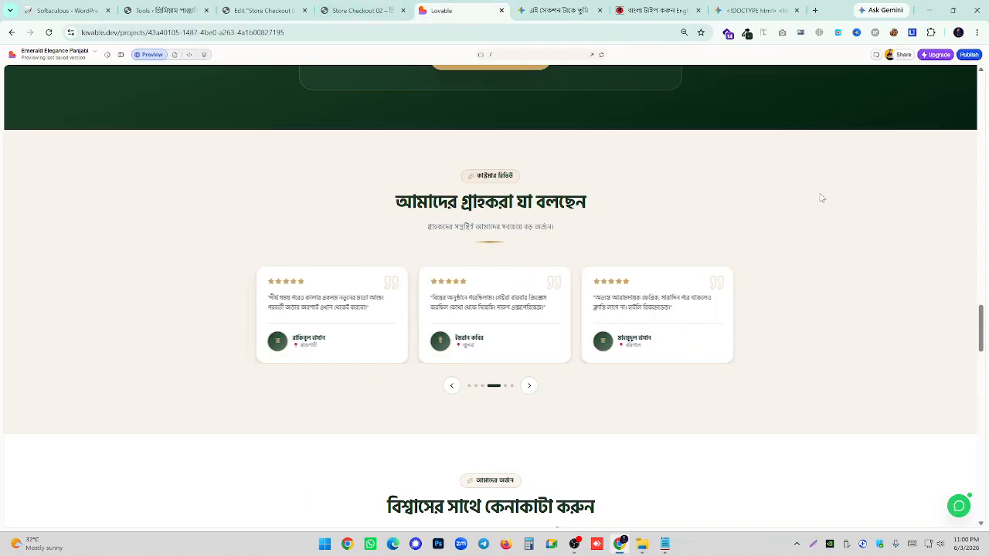
pyautogui.scroll(3, 821, 199)
pyautogui.click(747, 33)
pyautogui.click(687, 165)
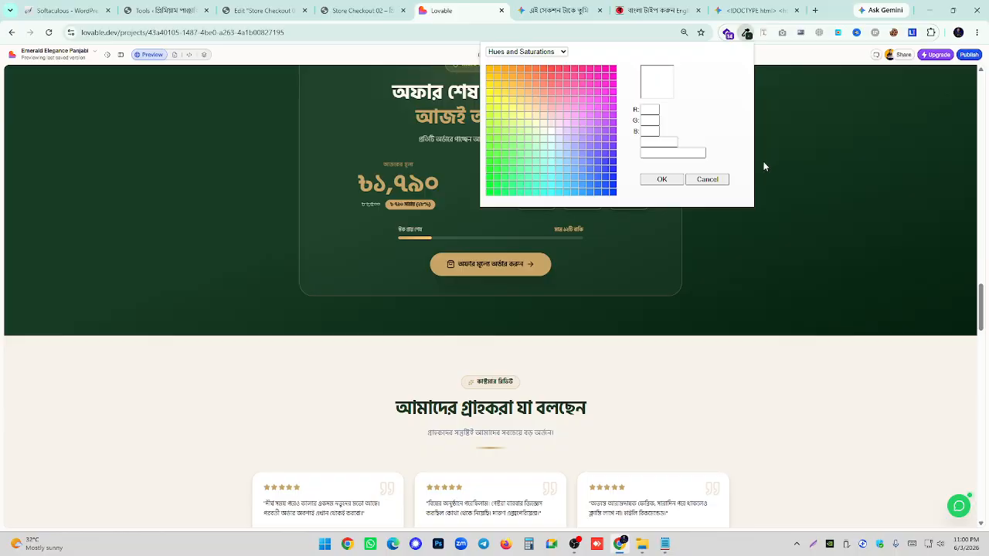
pyautogui.click(764, 164)
pyautogui.click(747, 33)
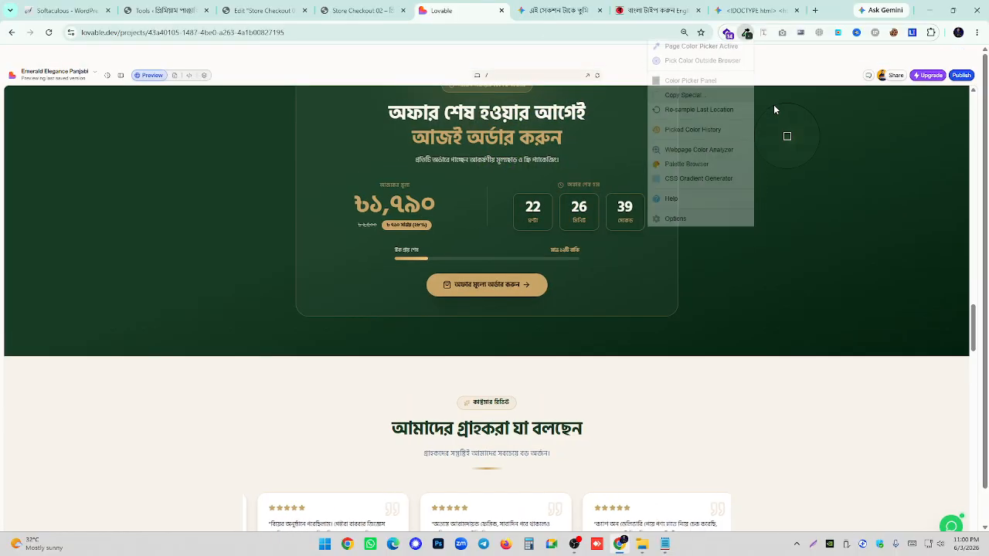
pyautogui.click(298, 6)
pyautogui.click(558, 10)
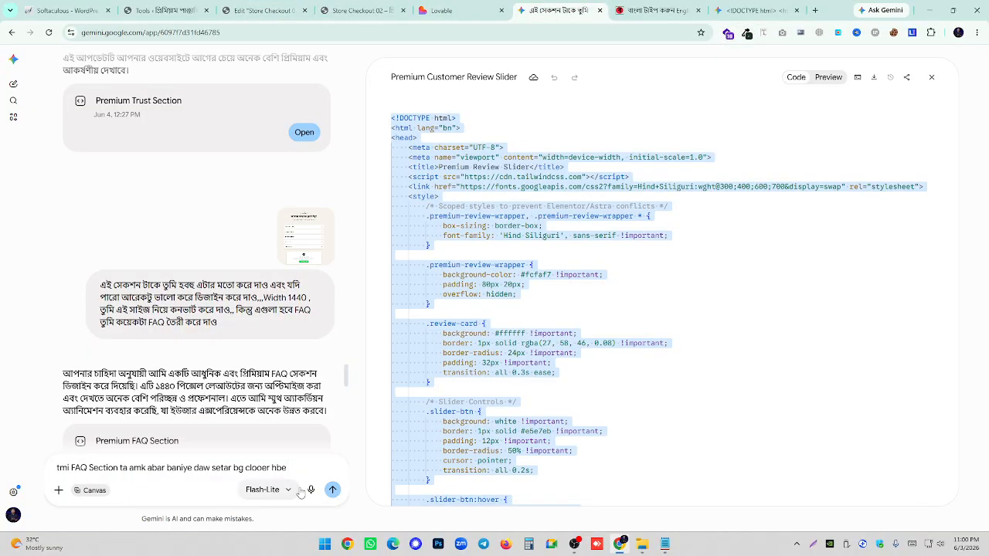
pyautogui.hotkey('ctrl', 'v')
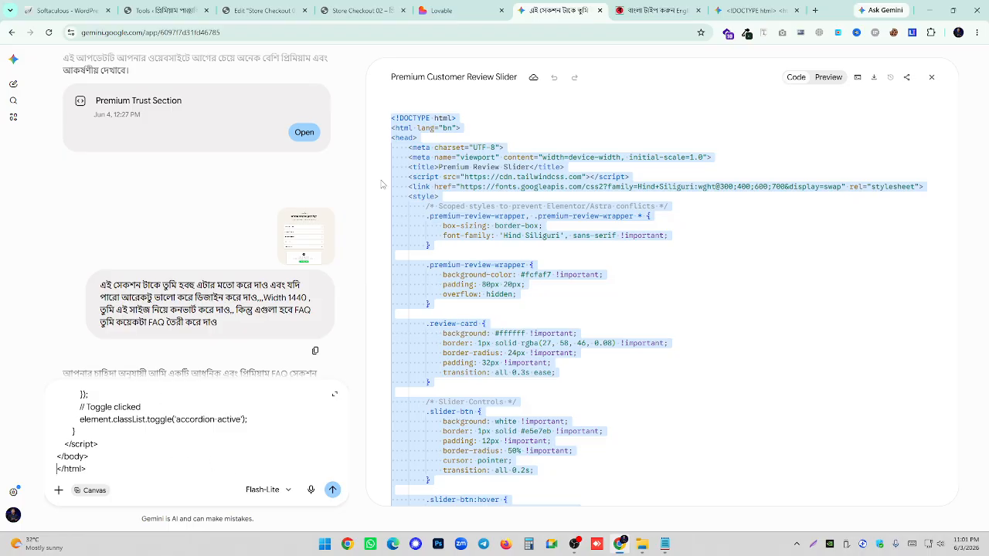
pyautogui.hotkey('ctrl', 'a')
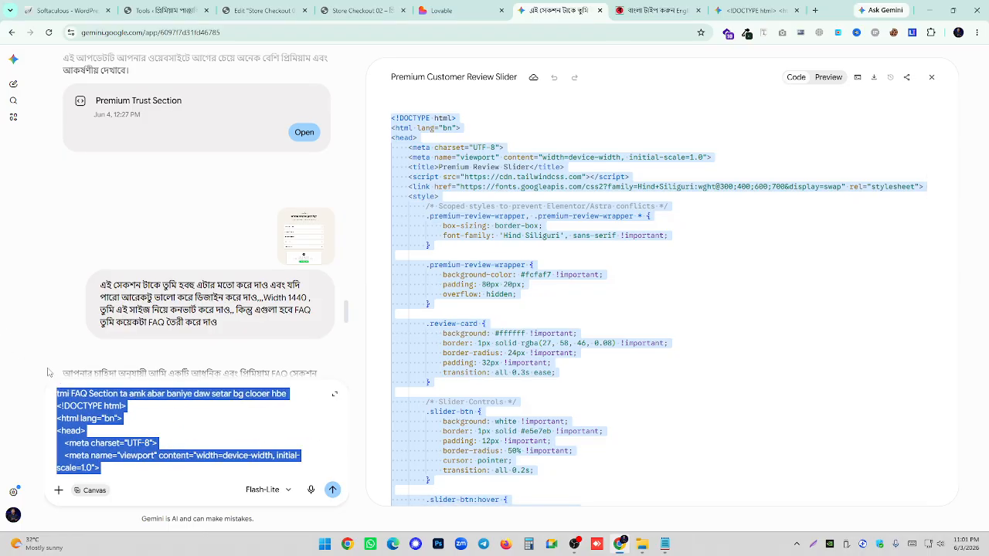
pyautogui.click(61, 409)
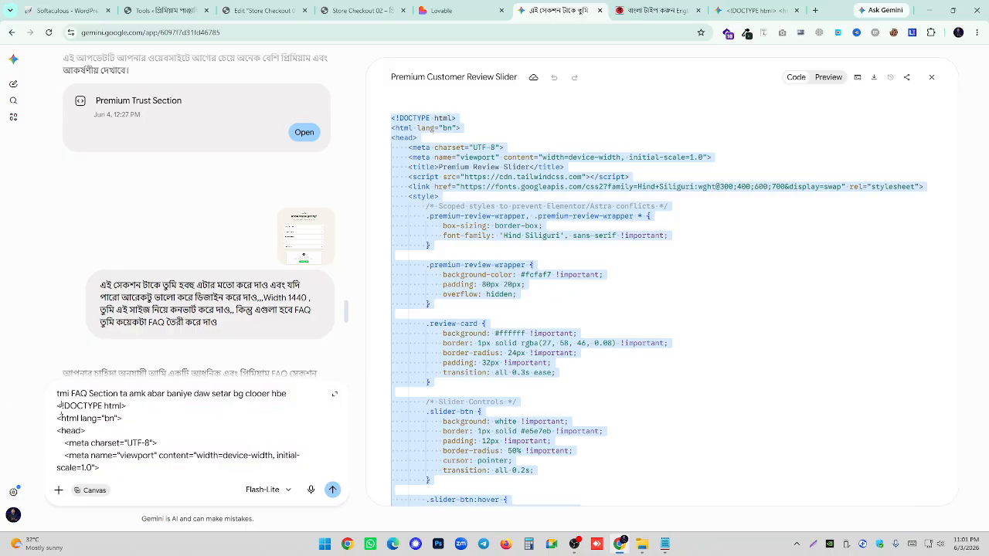
pyautogui.moveTo(60, 409); pyautogui.dragTo(209, 553)
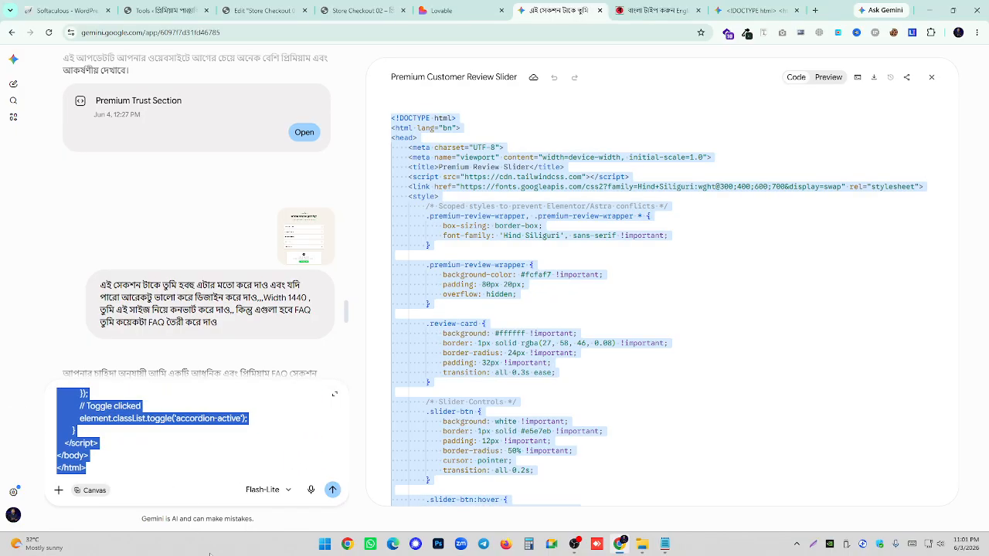
pyautogui.press('BackSpace')
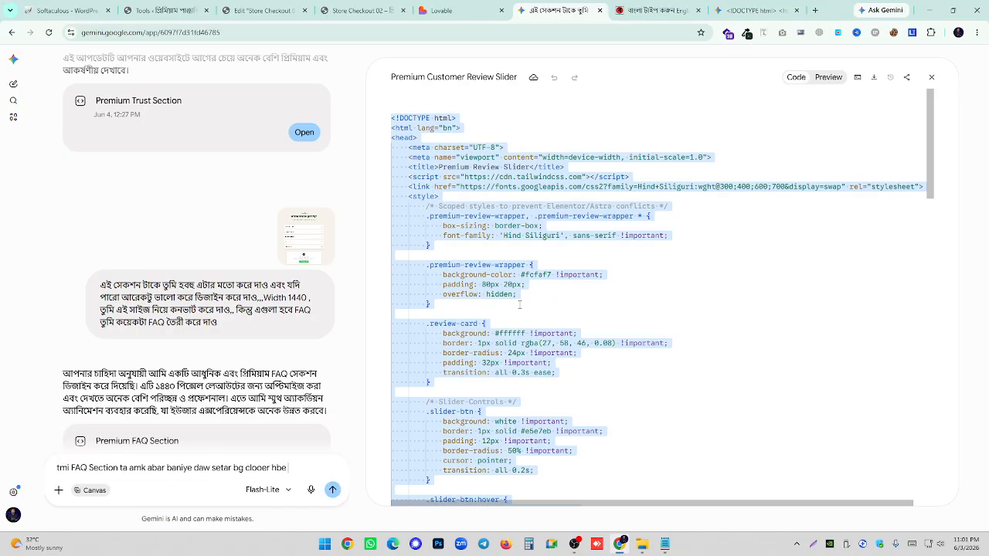
# - Copy the sampled green's hex code, 183922, from the colour picker extension
pyautogui.click(746, 33)
pyautogui.click(684, 114)
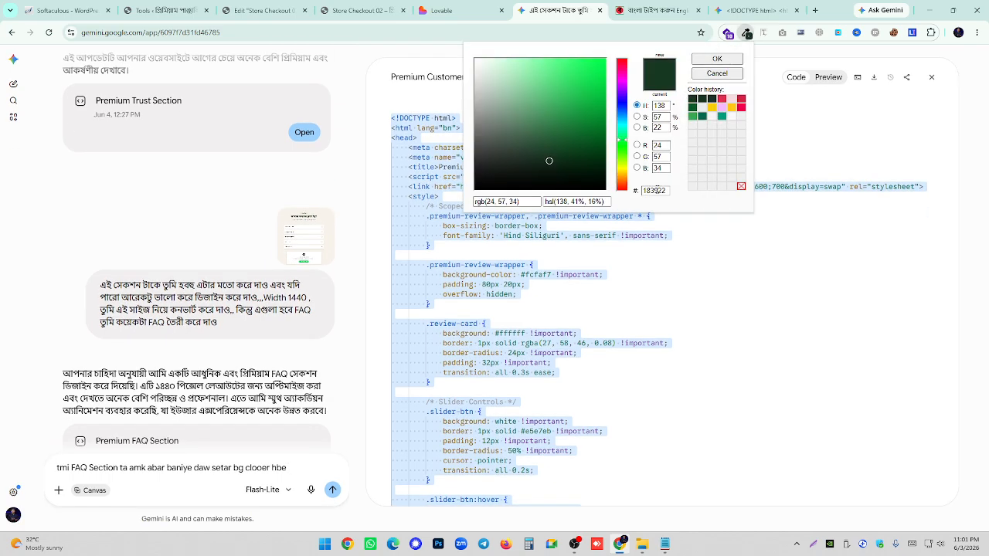
pyautogui.rightClick(656, 190)
pyautogui.click(684, 278)
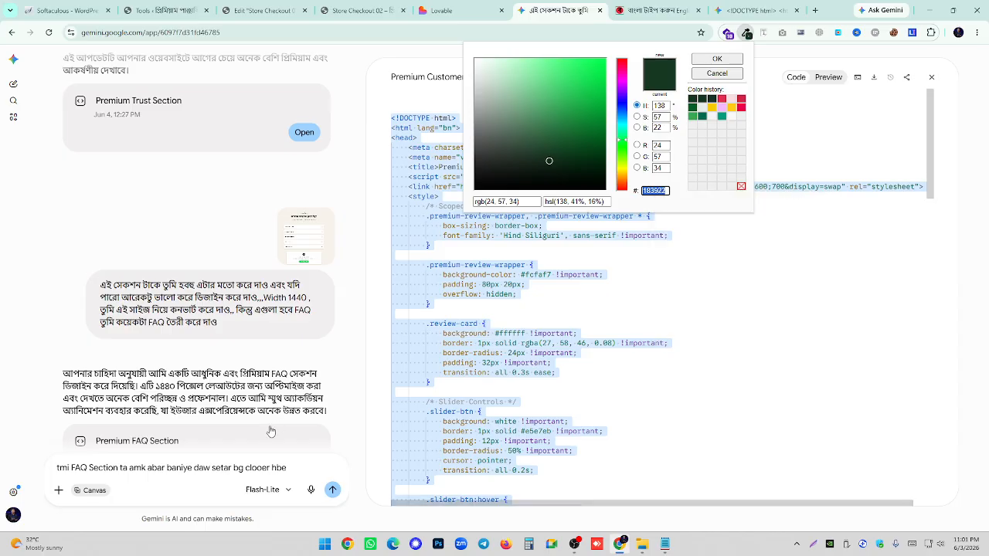
# - Switch the Gemini model for the prompt to 3.5 Flash
pyautogui.click(263, 490)
pyautogui.moveTo(247, 458)
pyautogui.click(371, 457)
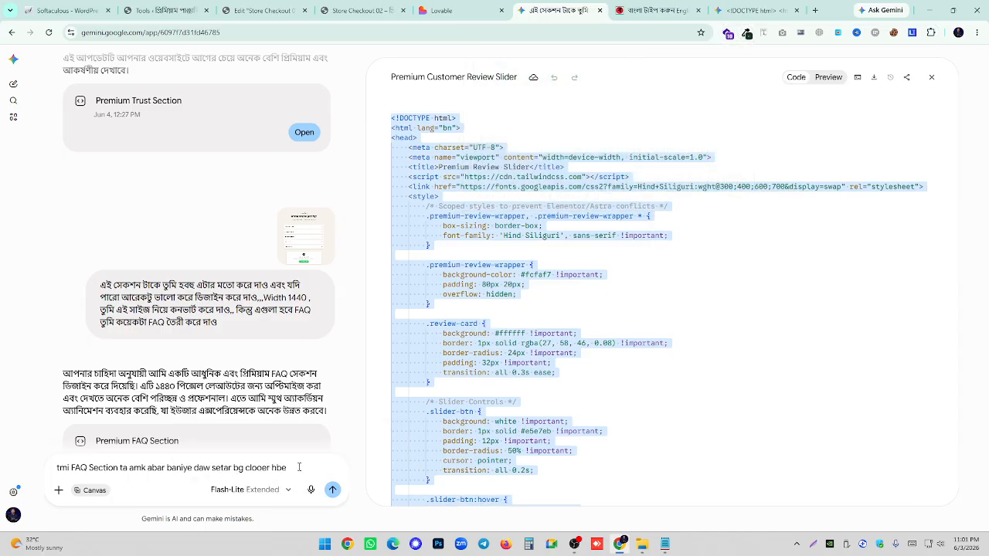
pyautogui.click(284, 496)
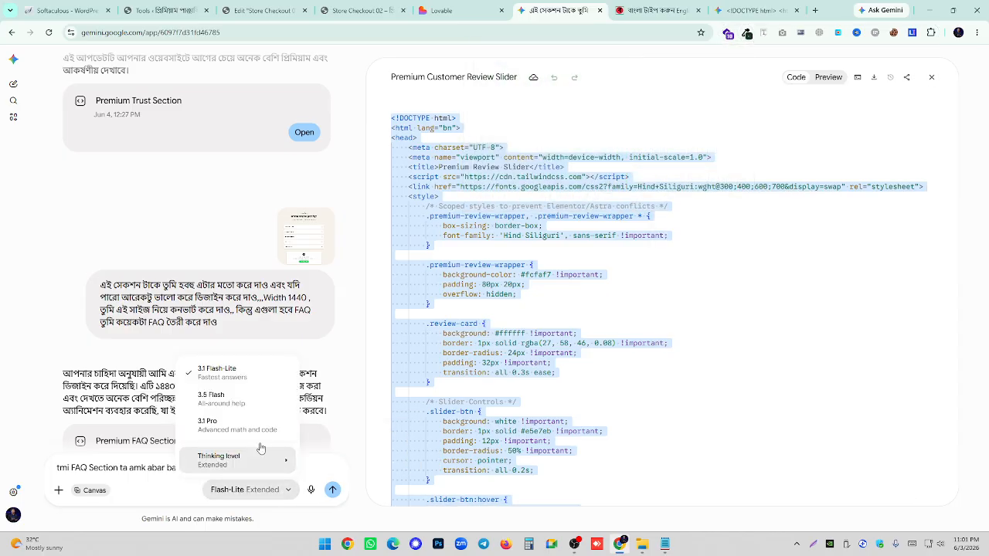
pyautogui.click(215, 379)
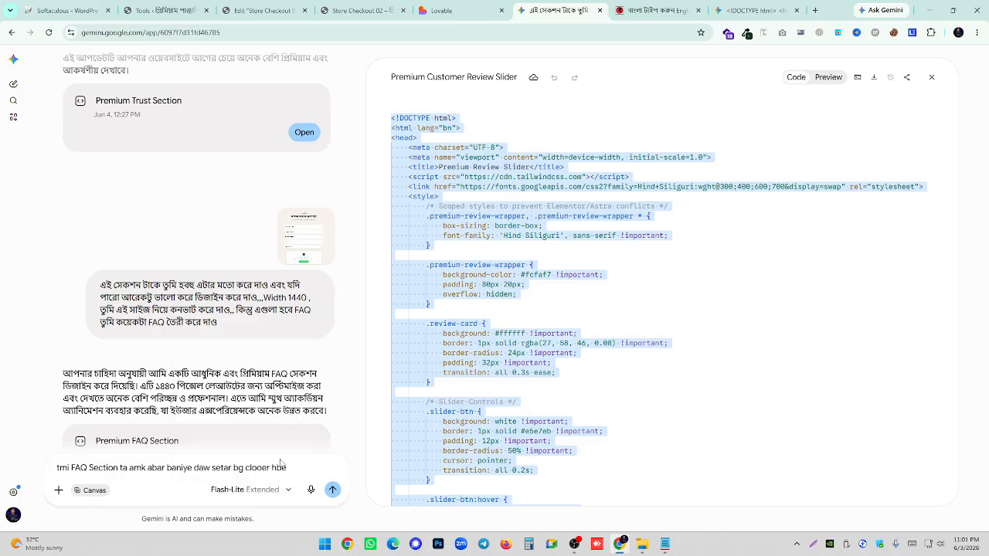
pyautogui.click(263, 495)
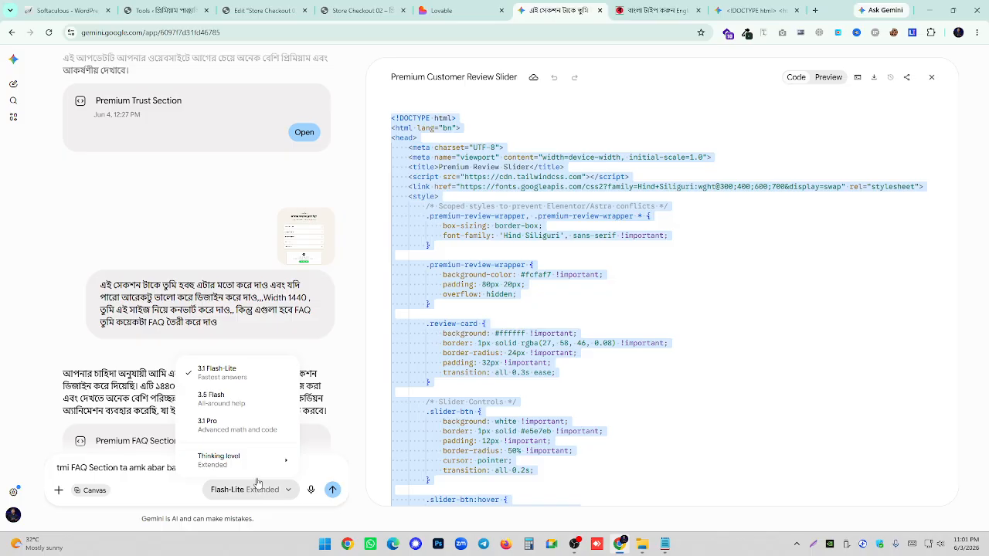
pyautogui.click(232, 399)
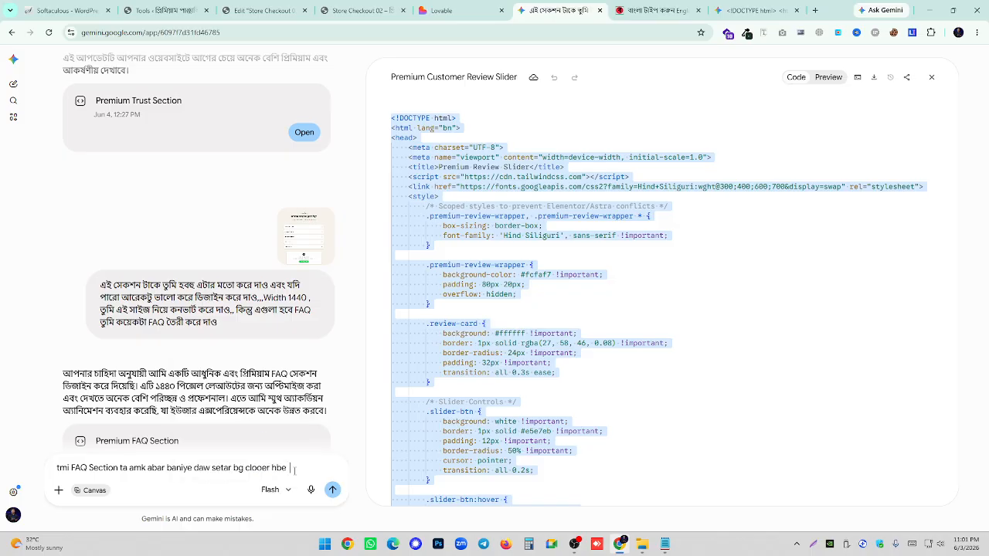
# - Complete the FAQ prompt with "#183922 tumi amk abar FAQ Section Toiri kore daw", send it, and show the canvas preview
pyautogui.write('483922')
pyautogui.click(291, 468)
pyautogui.write('@')
pyautogui.press('BackSpace')
pyautogui.write('#')
pyautogui.write(' tum')
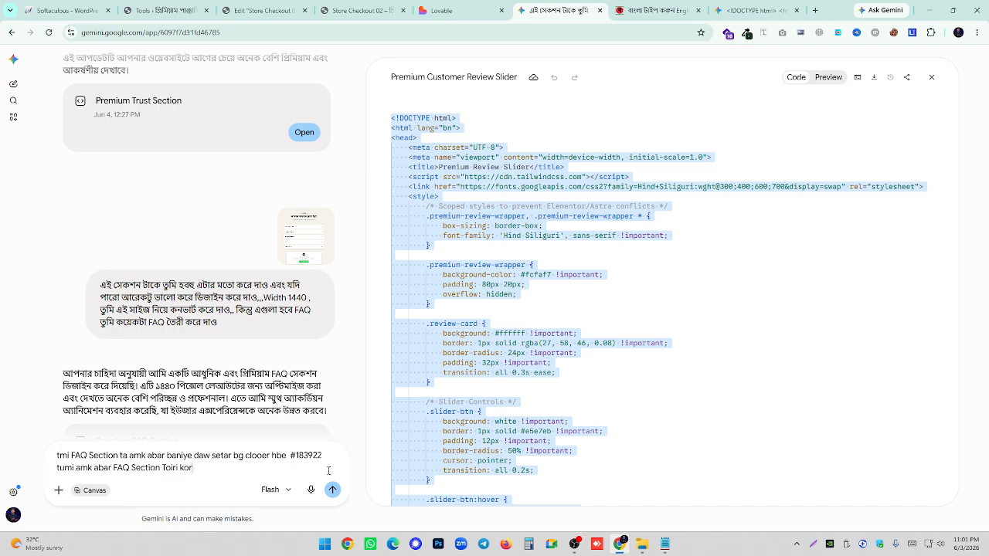
pyautogui.press('Return')
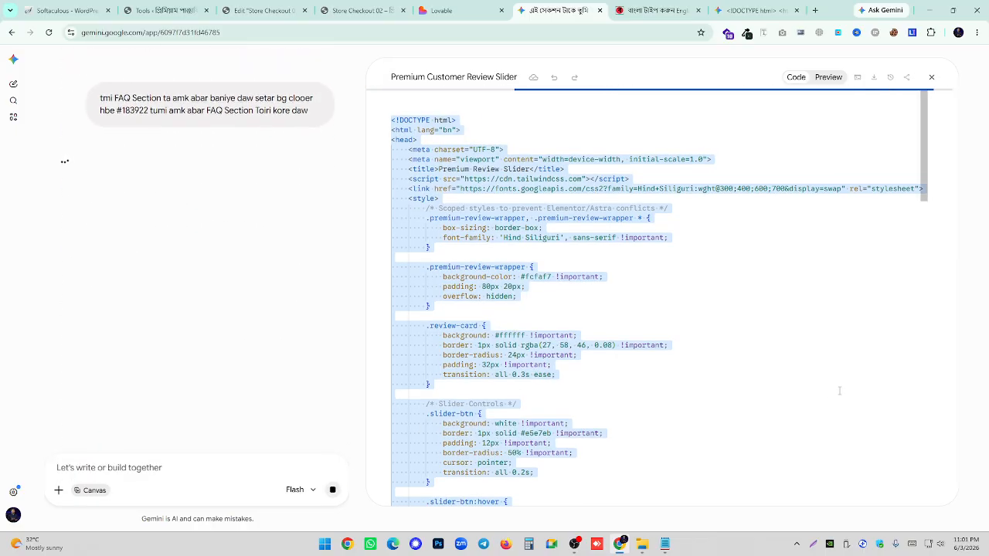
pyautogui.click(819, 78)
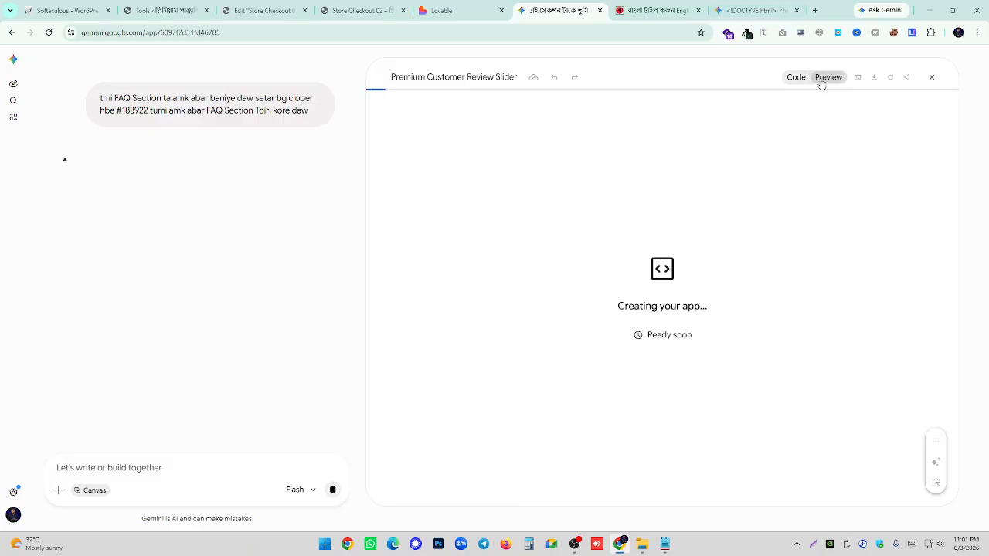
# - Examine the trust, FAQ and customer review sections on the Elementor page, and return to the Gemini chat
pyautogui.click(362, 10)
pyautogui.click(262, 10)
pyautogui.scroll(-7, 488, 200)
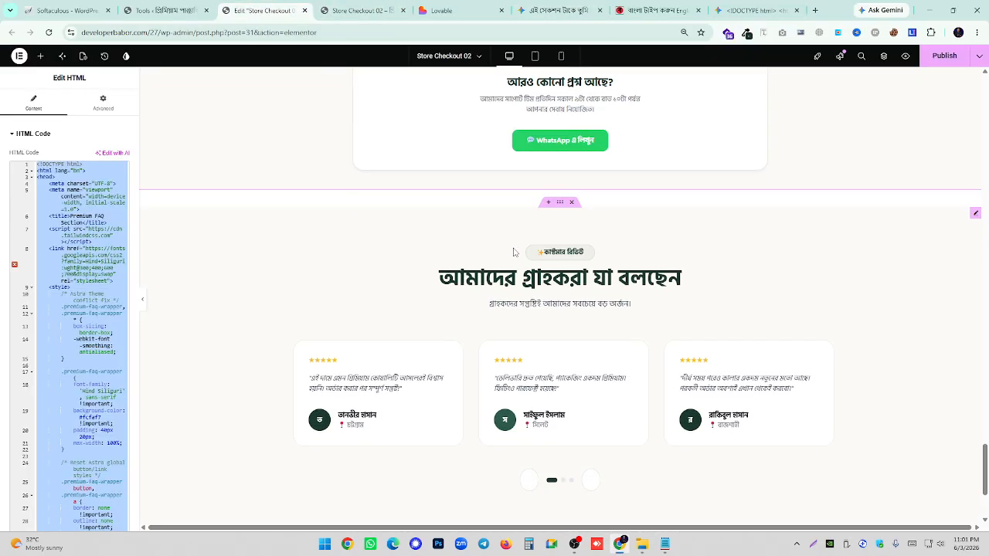
pyautogui.scroll(2, 492, 259)
pyautogui.scroll(10, 492, 259)
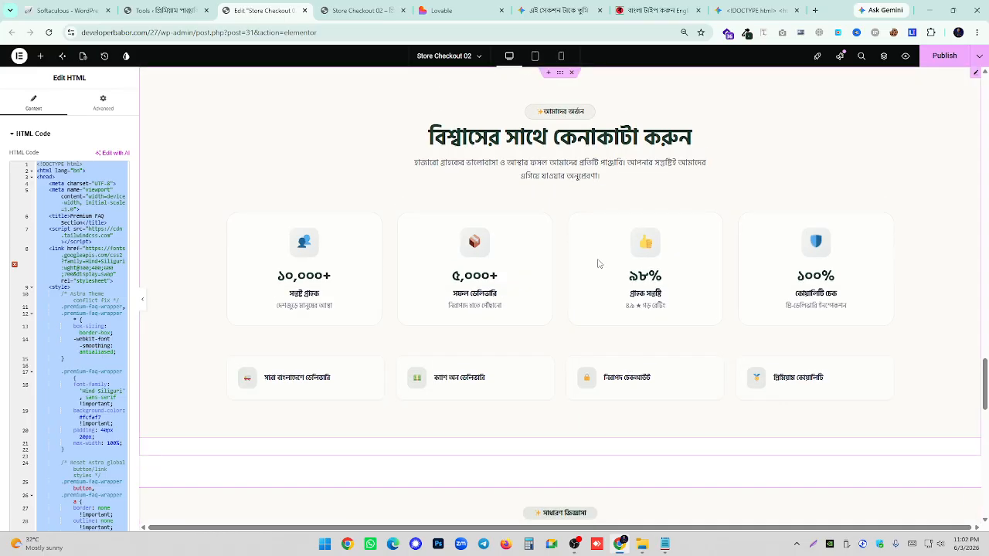
pyautogui.scroll(-10, 597, 264)
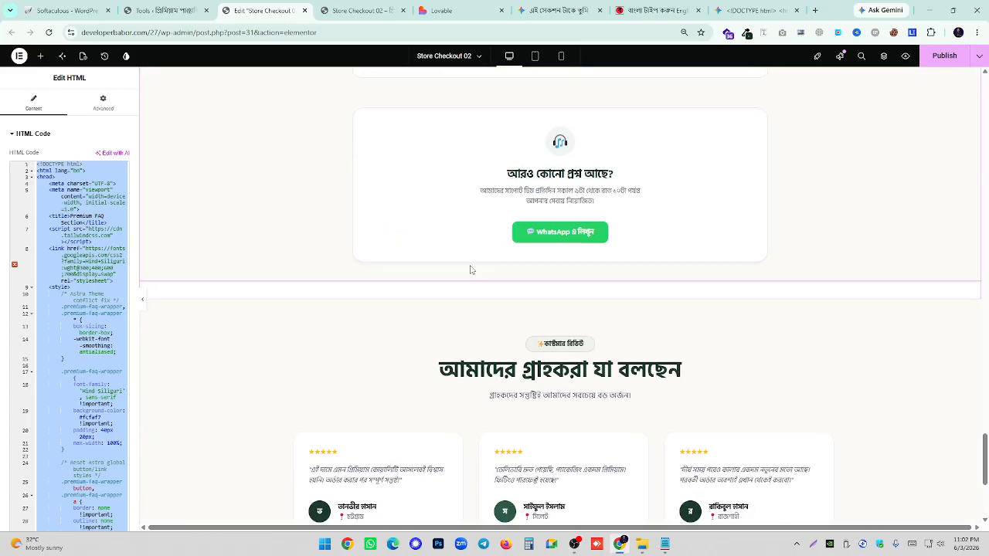
pyautogui.scroll(3, 366, 291)
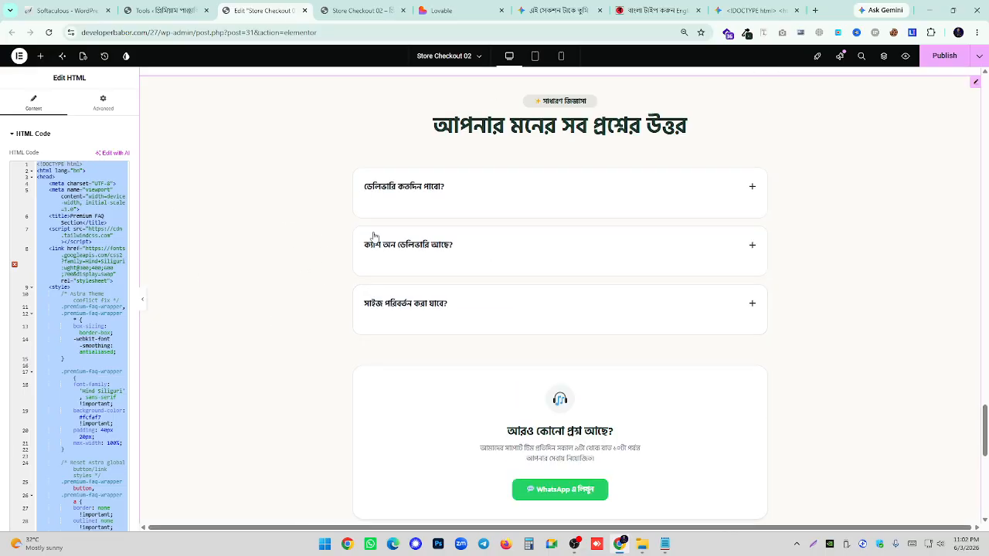
pyautogui.click(557, 10)
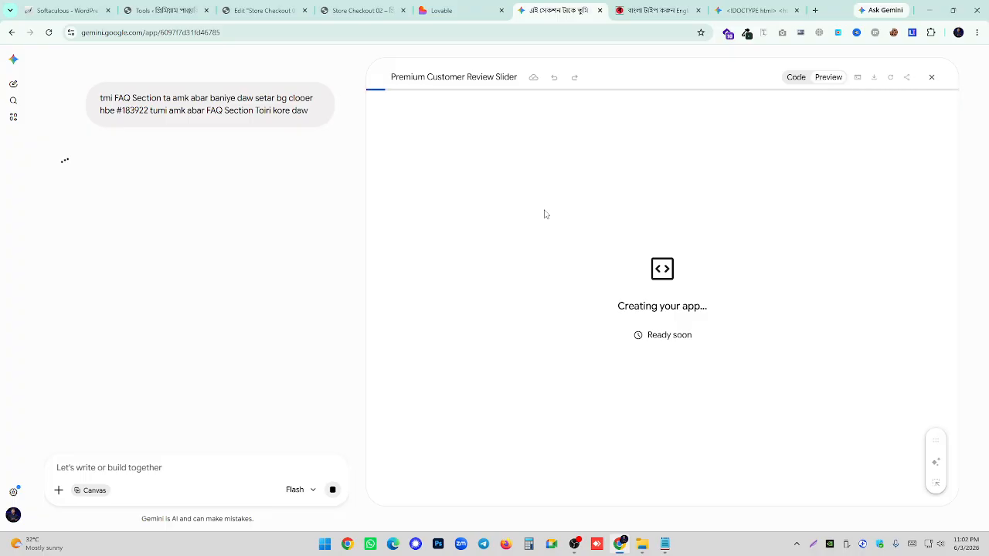
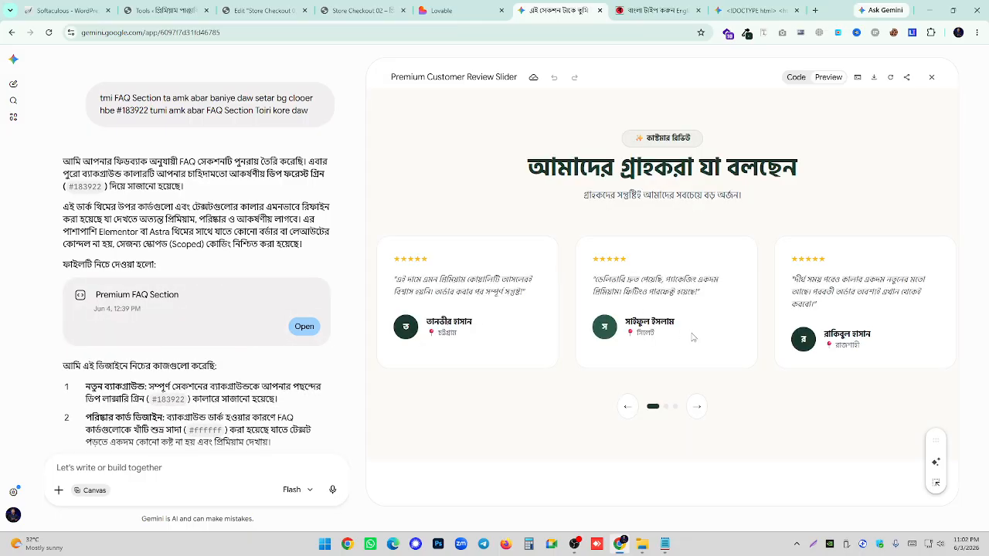
# - Open the regenerated Premium FAQ Section in Gemini and check its first accordion answer, remaining questions and WhatsApp support box
pyautogui.click(313, 335)
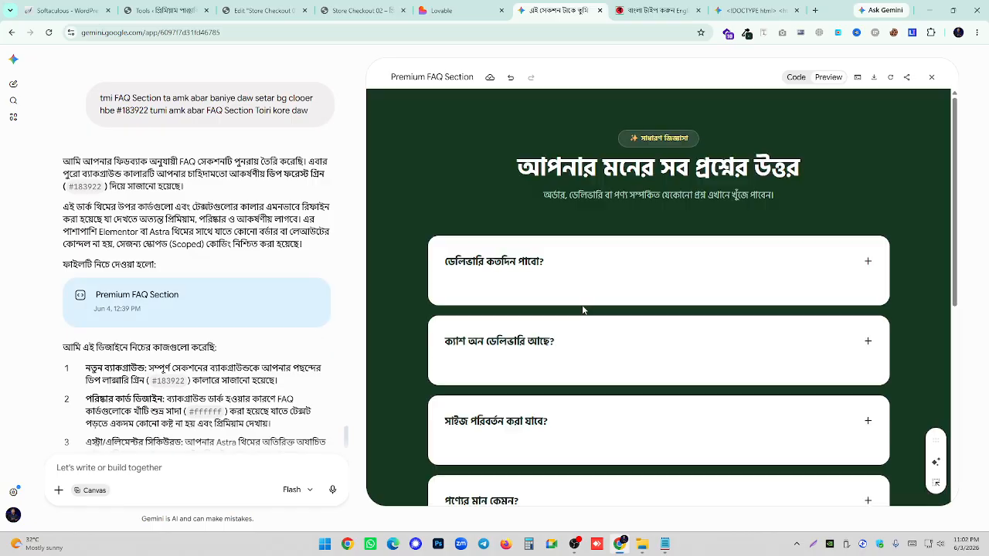
pyautogui.click(868, 265)
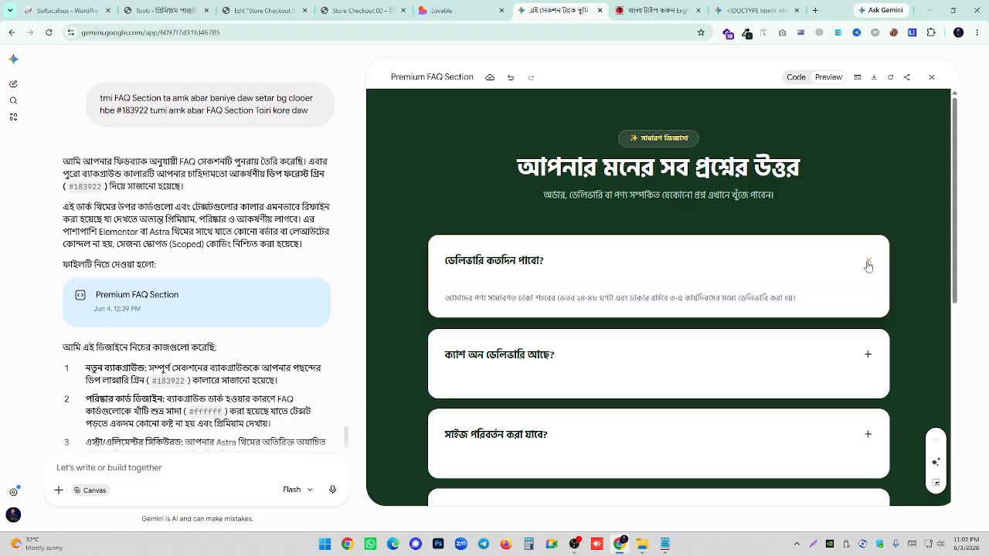
pyautogui.scroll(-5, 769, 284)
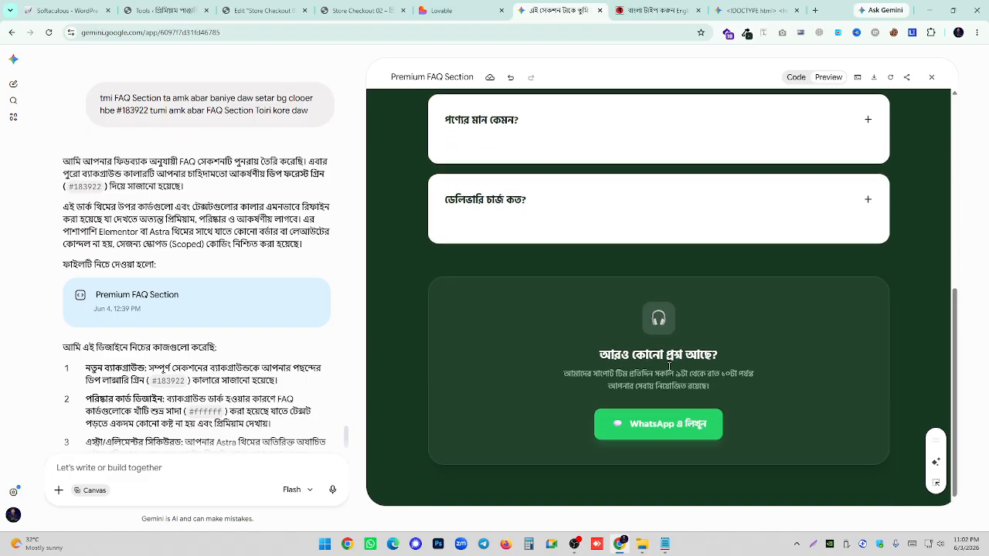
pyautogui.moveTo(601, 355); pyautogui.dragTo(607, 372)
pyautogui.scroll(5, 540, 340)
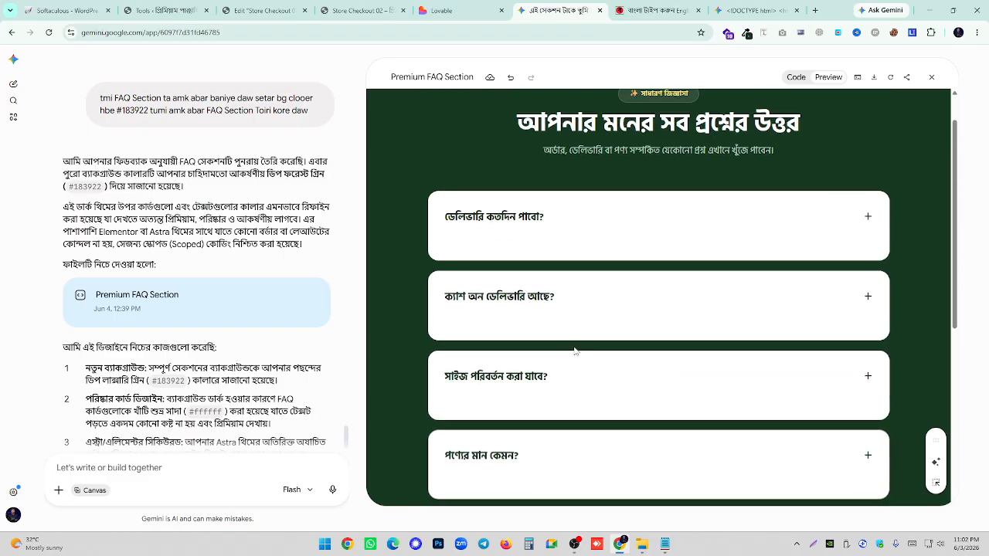
# - Copy the FAQ questions and answers from the canvas preview and paste them into the Gemini prompt
pyautogui.moveTo(420, 258); pyautogui.dragTo(525, 325)
pyautogui.scroll(-2, 585, 371)
pyautogui.scroll(-1, 584, 374)
pyautogui.rightClick(507, 329)
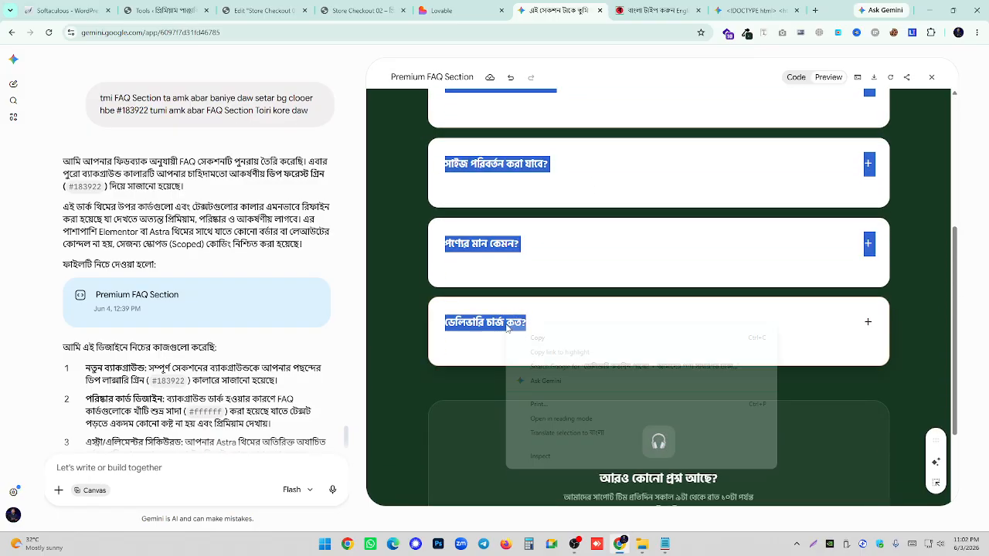
pyautogui.click(524, 339)
pyautogui.click(175, 473)
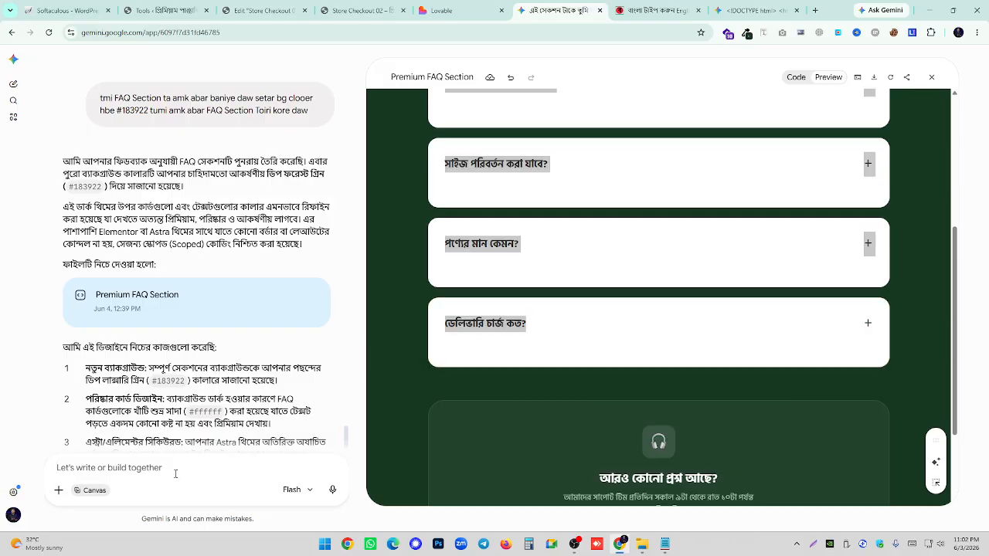
pyautogui.hotkey('ctrl', 'v')
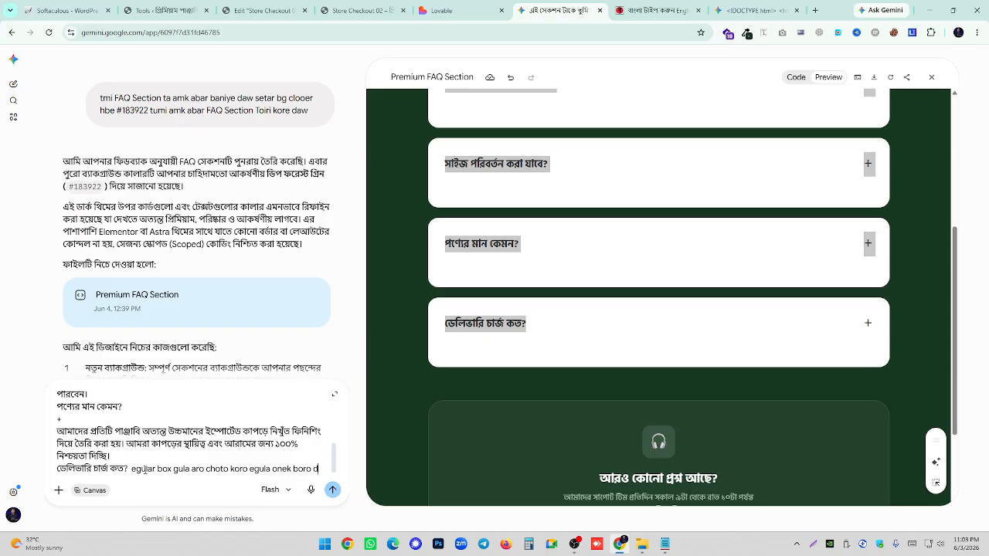
# - Complete the prompt with "egular box gula aro choto koro egula onek boro deka jacche" and send it
pyautogui.write('ka')
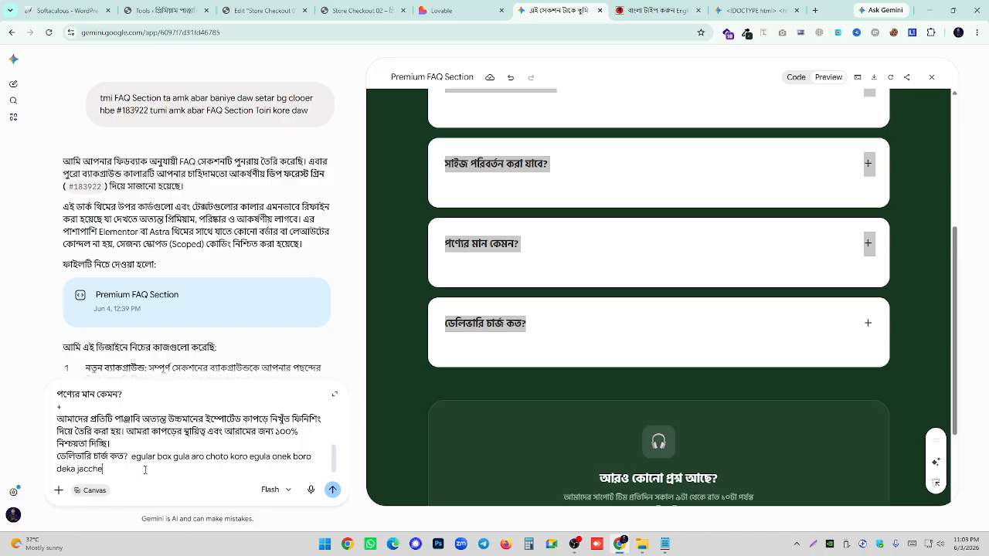
pyautogui.write(' jacche')
pyautogui.press('Return')
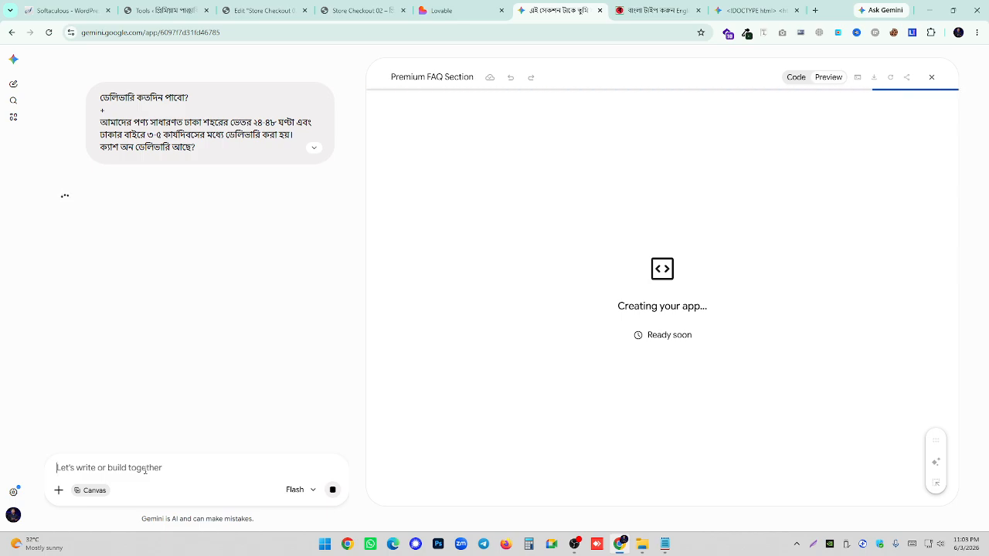
# - Review the Store Checkout 02 preview down to its FAQ section, glance at the Lovable reference design, and return to Gemini
pyautogui.click(359, 10)
pyautogui.scroll(-20, 411, 218)
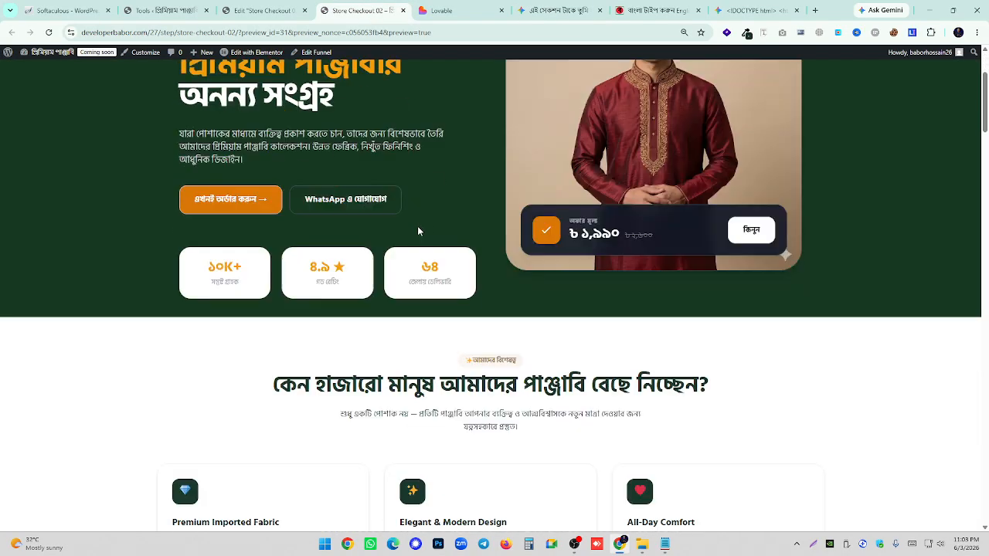
pyautogui.scroll(-15, 791, 335)
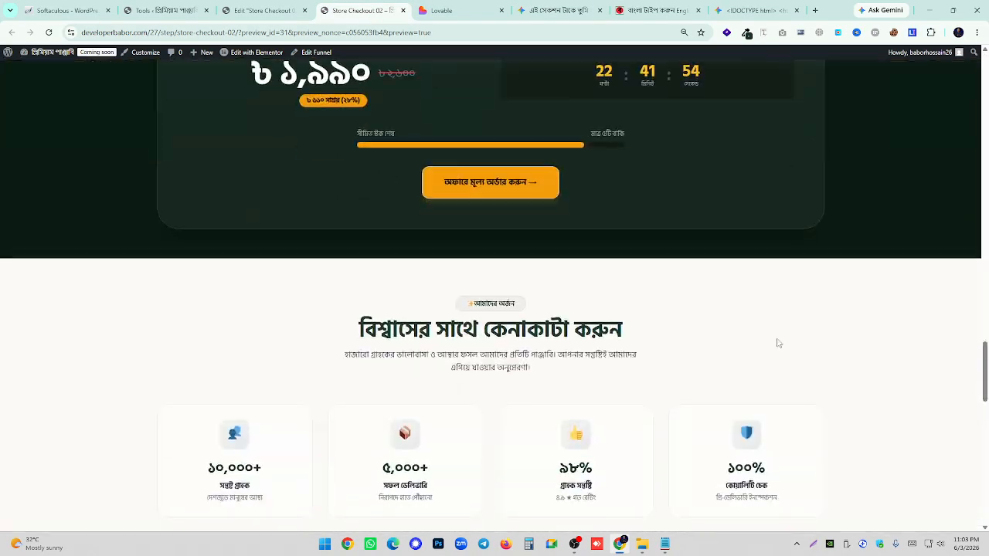
pyautogui.scroll(4, 669, 334)
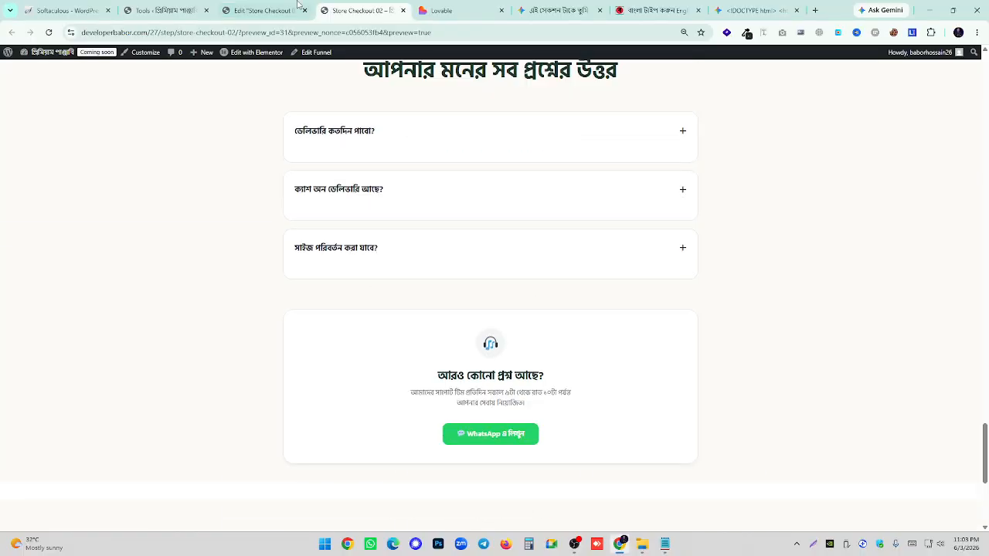
pyautogui.click(263, 10)
pyautogui.click(399, 6)
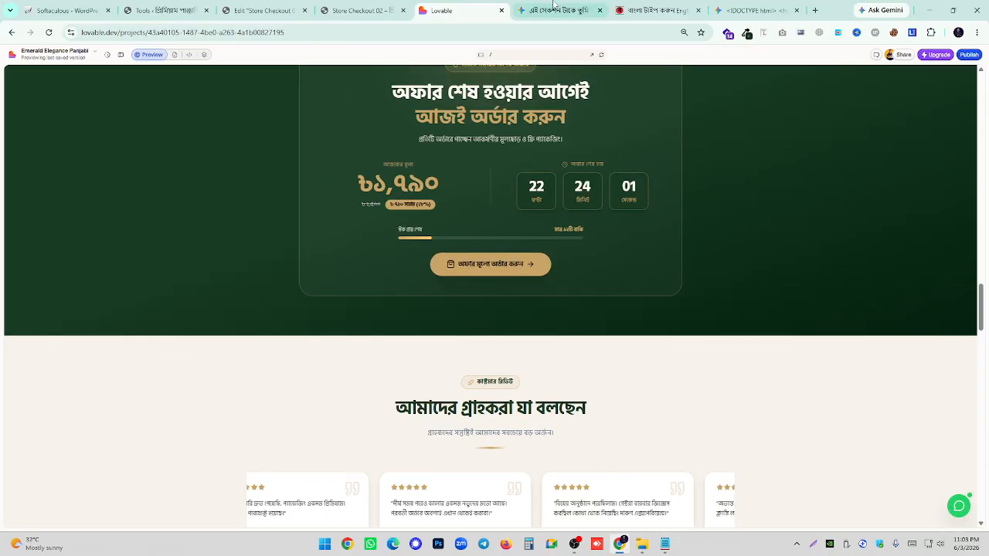
pyautogui.click(556, 10)
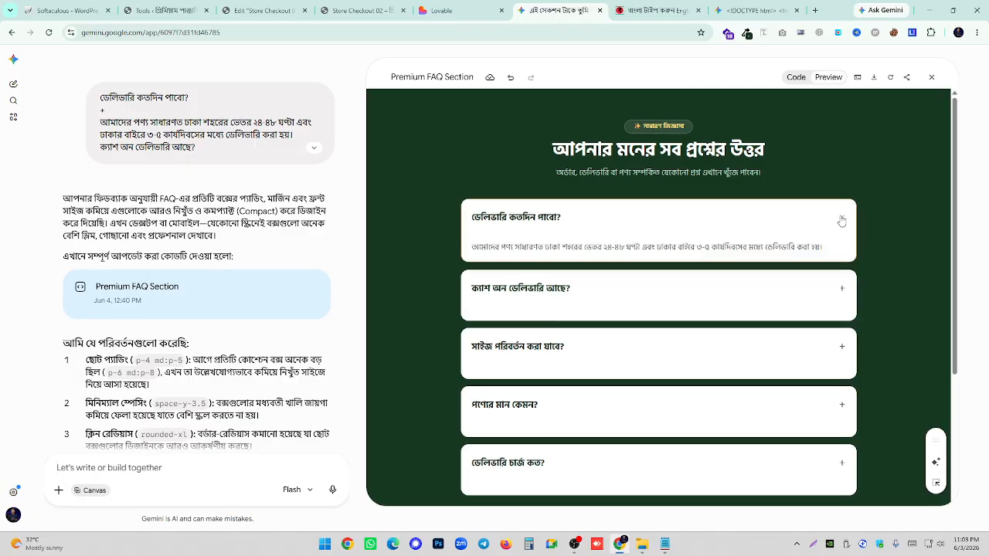
# - Check the compact FAQ preview, copy the full Premium FAQ Section code, and return to the Elementor editor
pyautogui.scroll(-2, 770, 243)
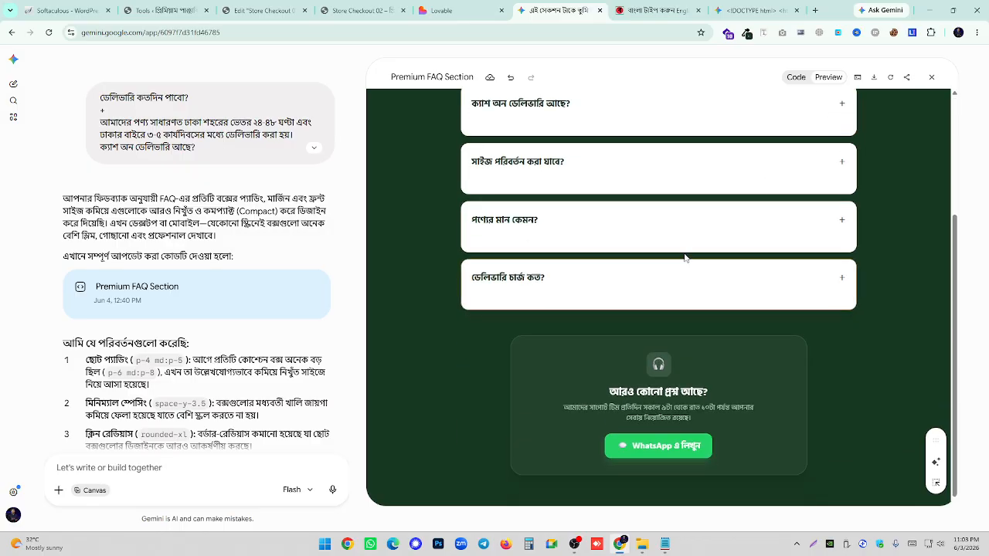
pyautogui.scroll(2, 649, 266)
pyautogui.click(796, 77)
pyautogui.click(421, 198)
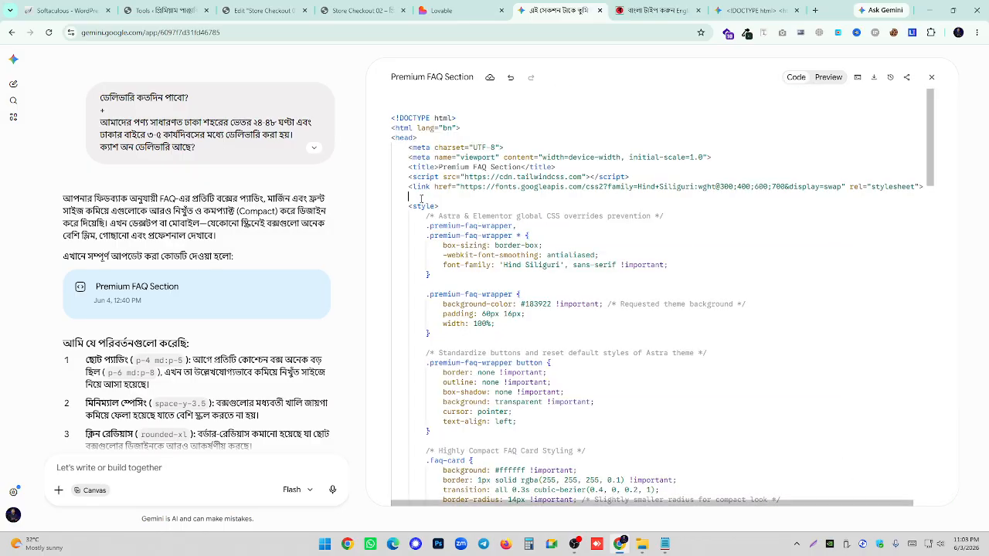
pyautogui.hotkey('ctrl', 'a')
pyautogui.click(268, 7)
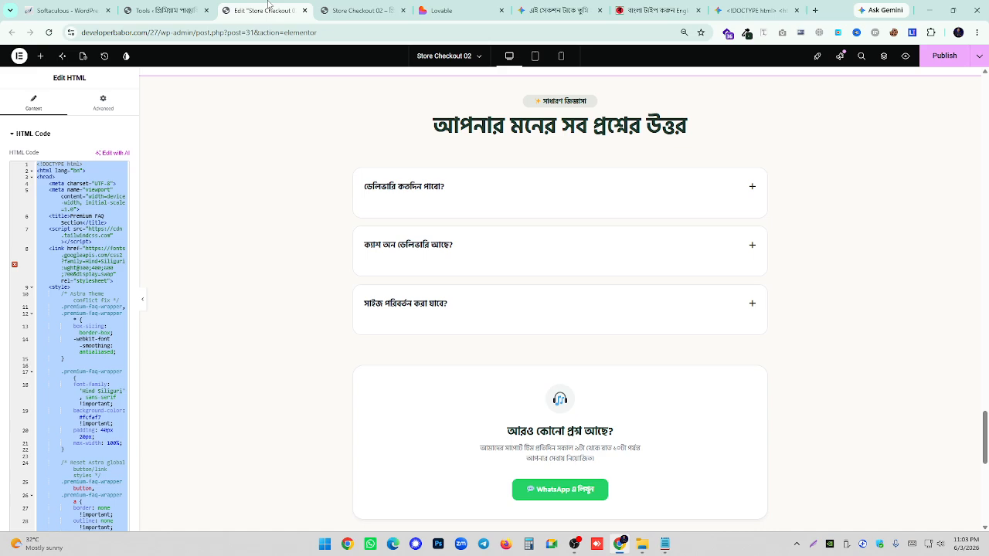
# - Replace the code in the existing FAQ section's HTML widget with the copied Premium FAQ Section code
pyautogui.scroll(2, 424, 244)
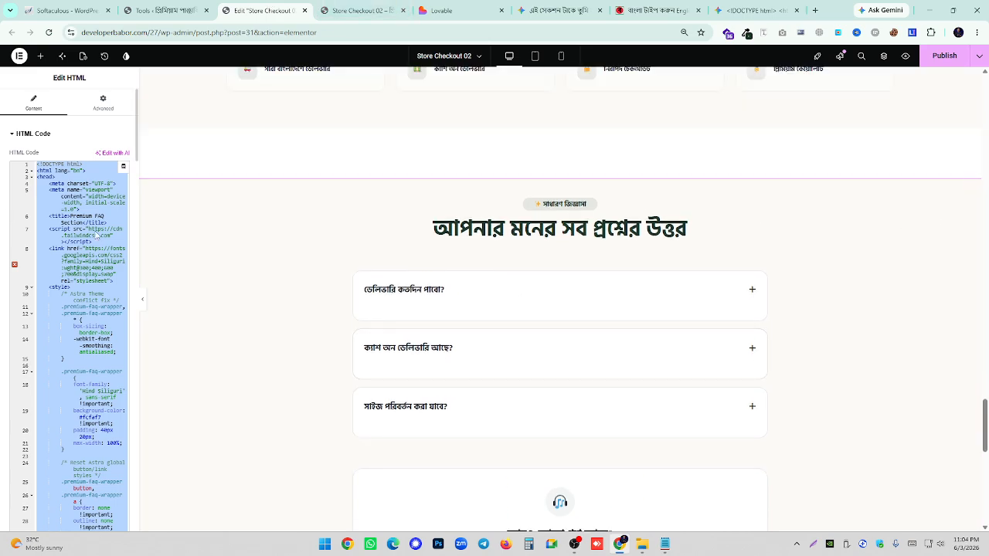
pyautogui.click(89, 239)
pyautogui.hotkey('ctrl', 'a')
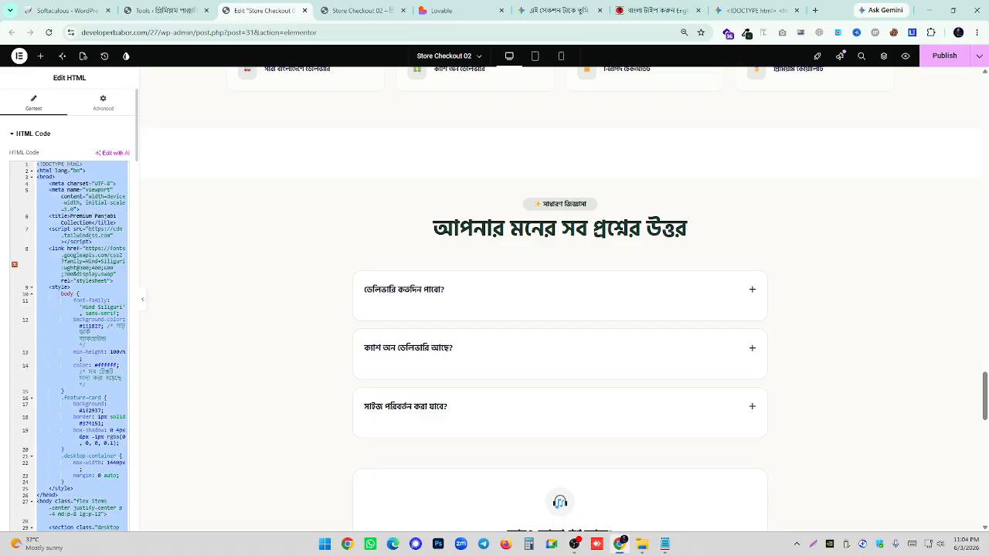
pyautogui.hotkey('ctrl', 'v')
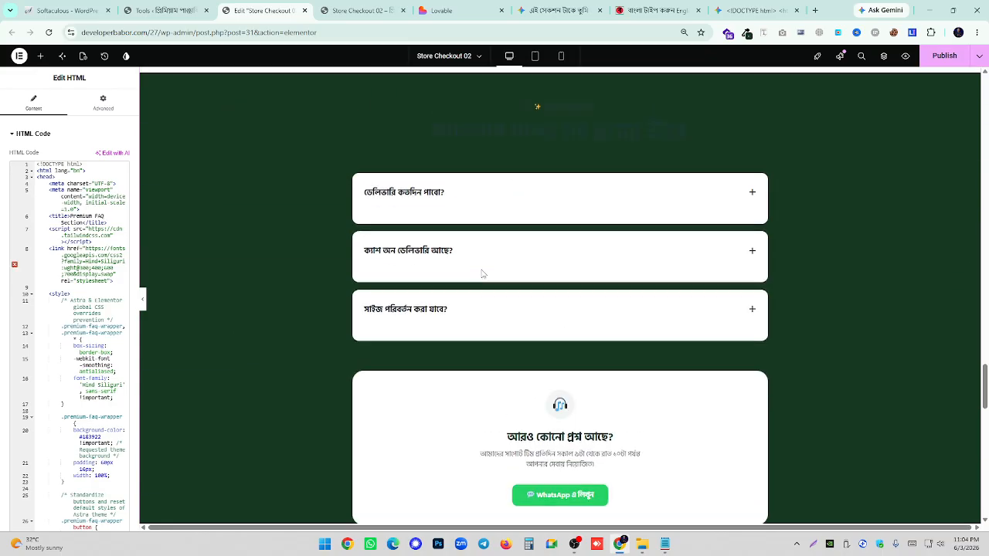
# - Inspect how the FAQ section renders on the page and delete its container beneath the trust section
pyautogui.scroll(-15, 550, 269)
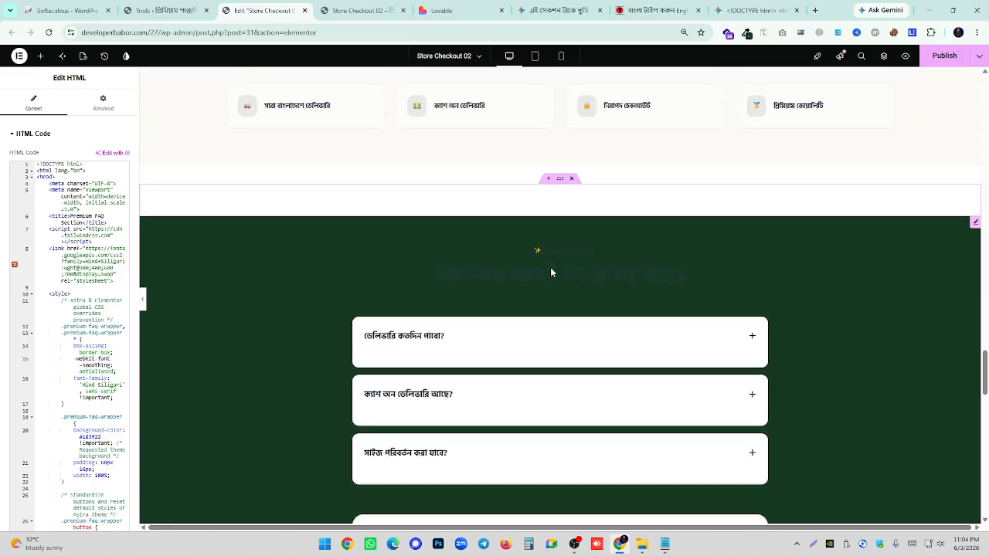
pyautogui.scroll(-5, 551, 275)
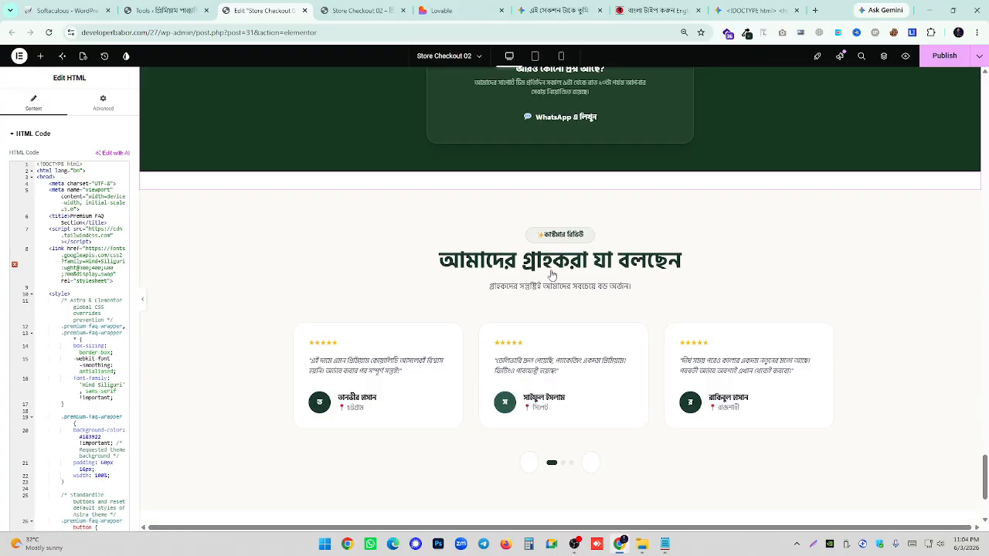
pyautogui.scroll(8, 550, 277)
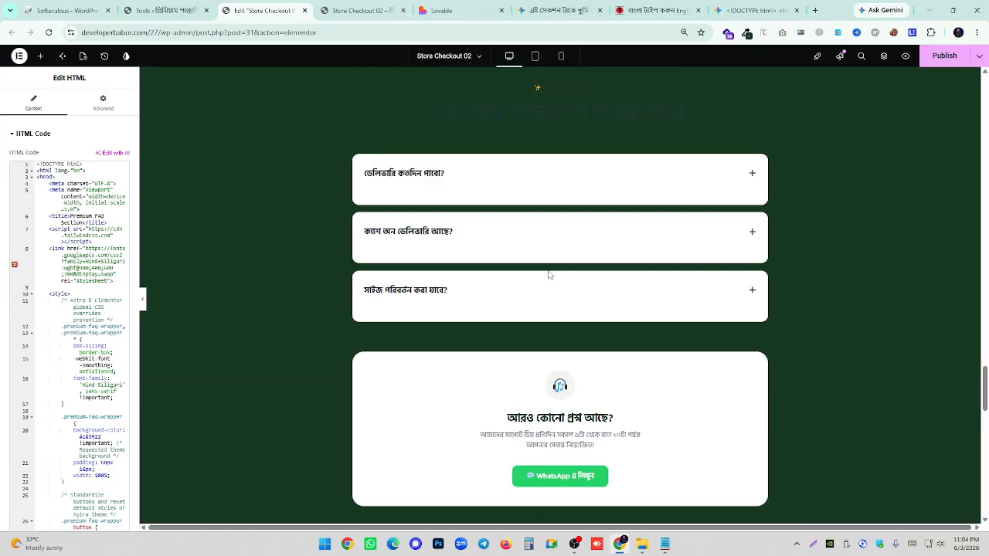
pyautogui.scroll(4, 549, 276)
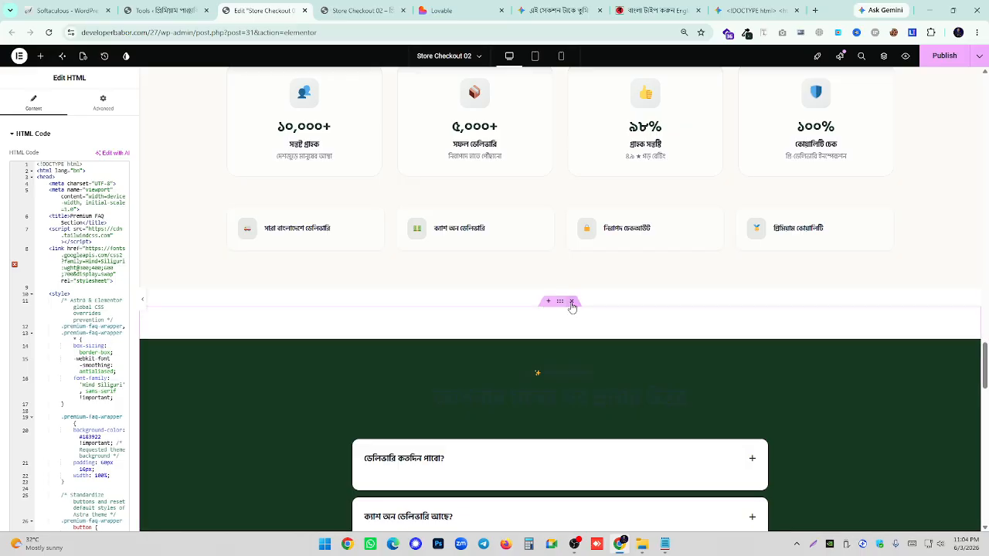
pyautogui.click(572, 304)
# - Duplicate the container of the trust section that sits above the customer reviews
pyautogui.scroll(-3, 570, 342)
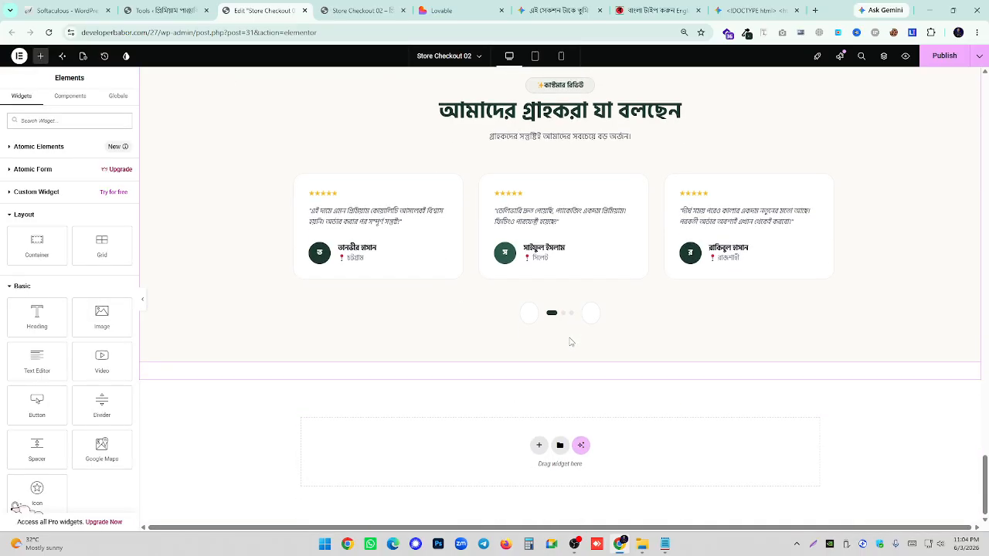
pyautogui.scroll(3, 570, 342)
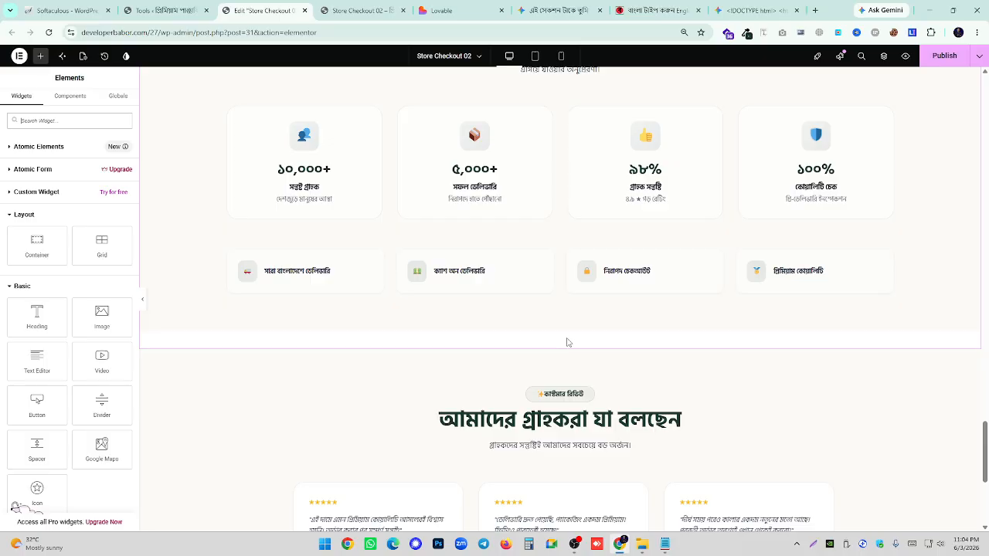
pyautogui.scroll(-3, 548, 353)
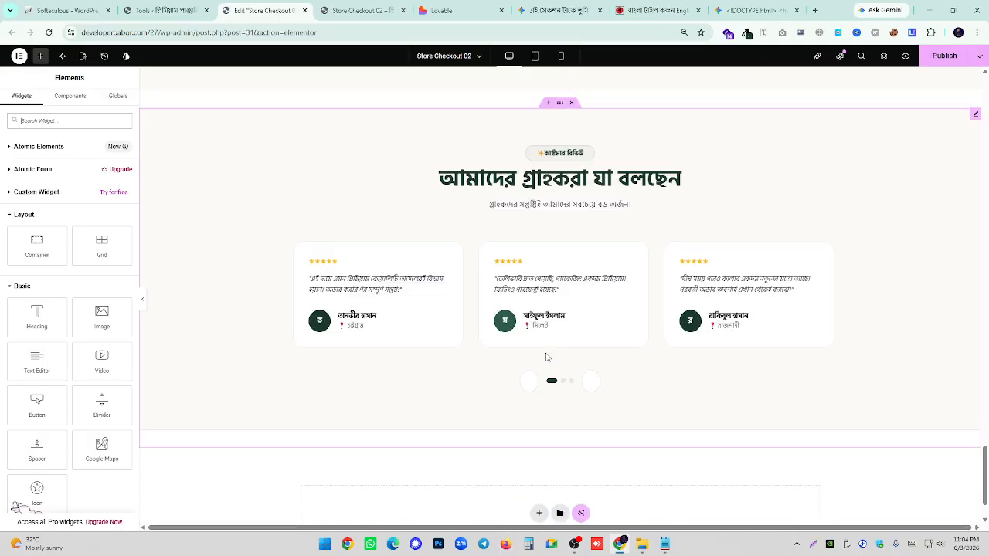
pyautogui.scroll(2, 563, 249)
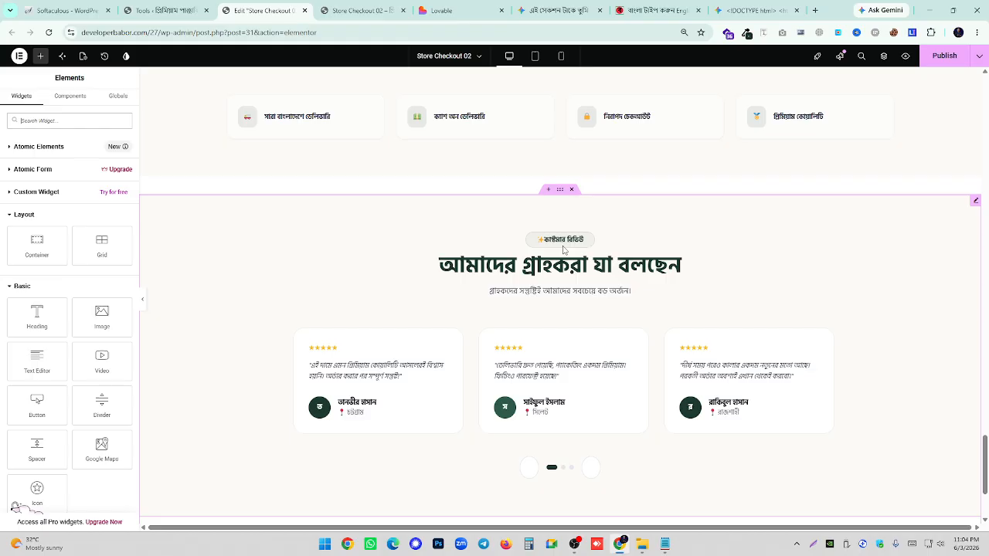
pyautogui.click(563, 193)
pyautogui.scroll(4, 563, 193)
pyautogui.rightClick(560, 161)
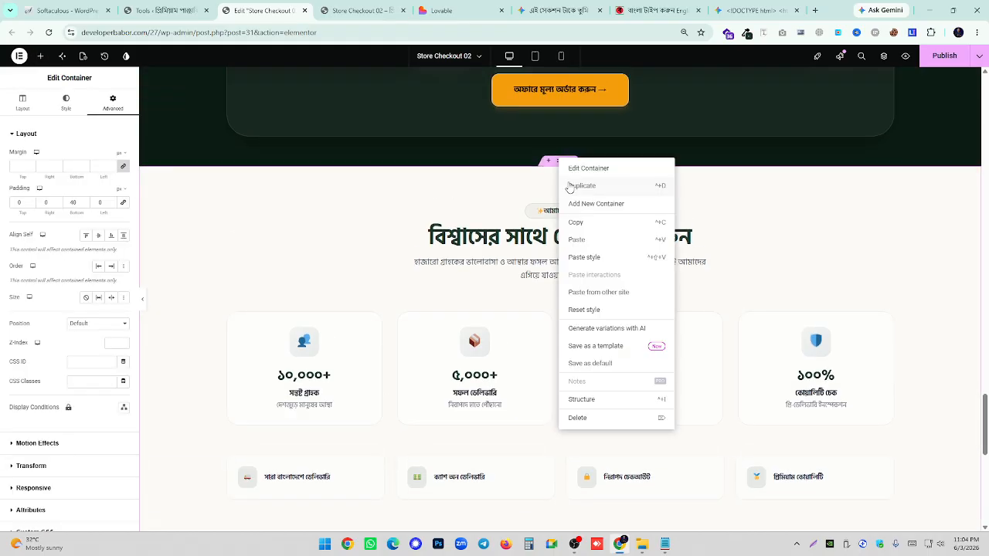
pyautogui.click(569, 189)
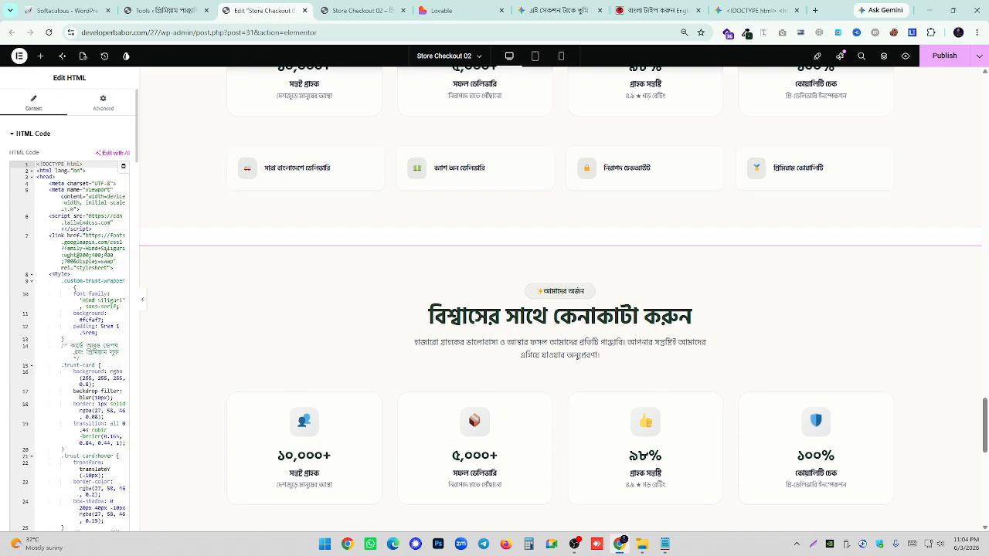
# - Replace the duplicated trust section's HTML code with the copied Premium FAQ Section code
pyautogui.click(106, 255)
pyautogui.hotkey('ctrl', 'a')
pyautogui.hotkey('ctrl', 'v')
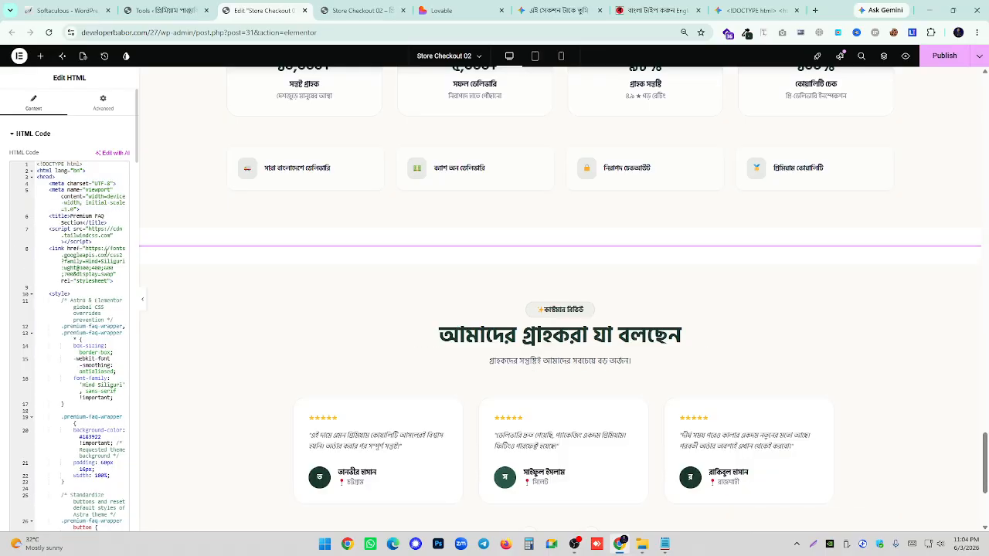
pyautogui.scroll(-4, 375, 247)
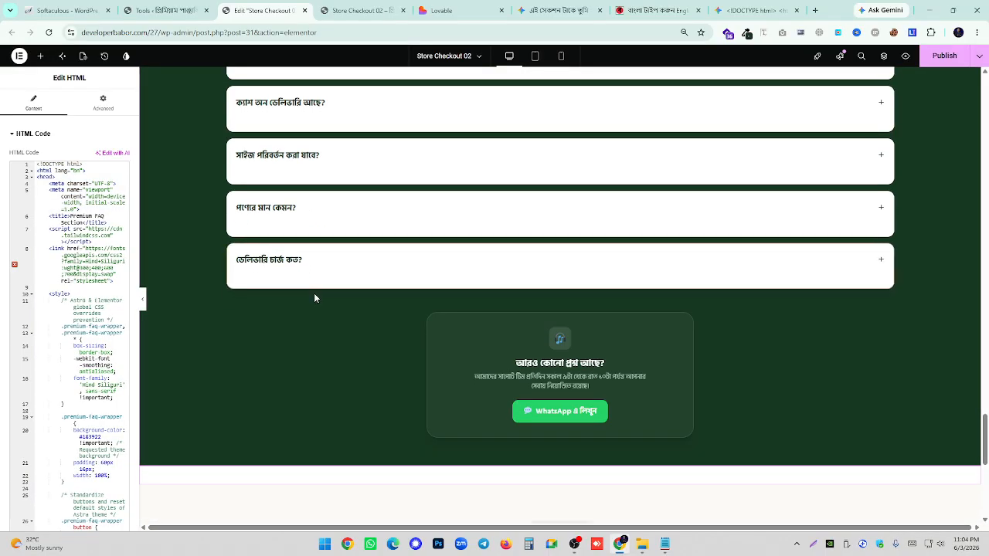
pyautogui.scroll(-3, 313, 295)
# - View the new FAQ section and its neighbouring sections at full page width, then restore the editing panel
pyautogui.click(143, 300)
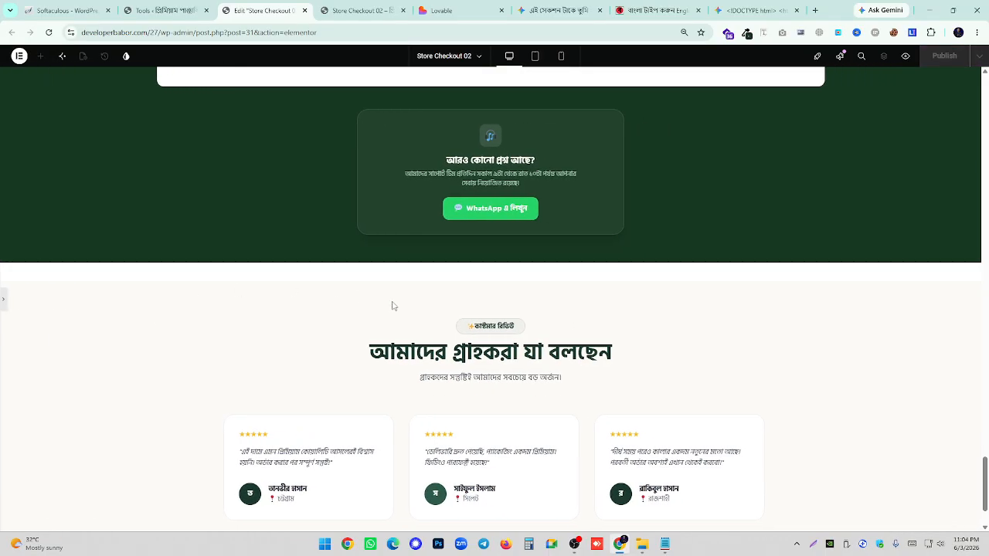
pyautogui.scroll(4, 391, 304)
pyautogui.scroll(3, 385, 307)
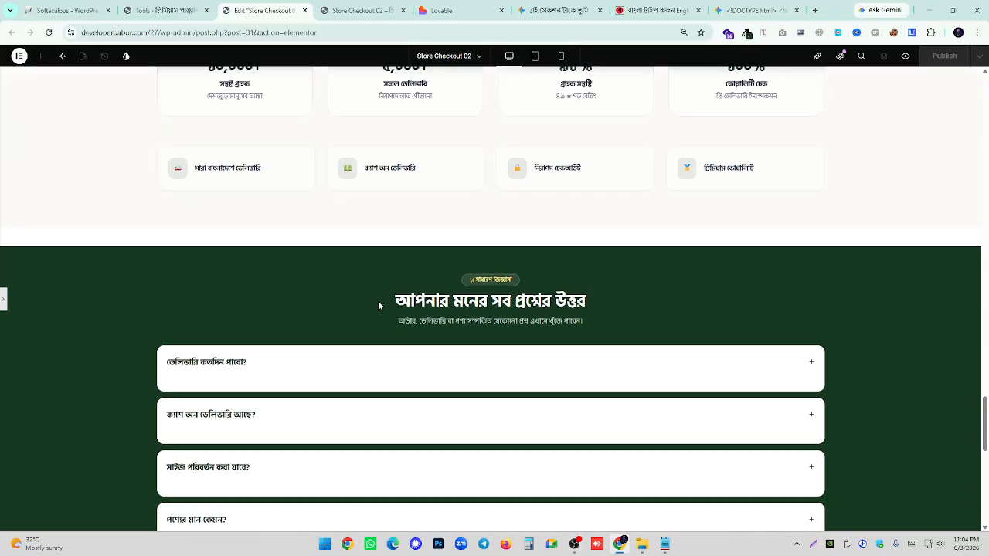
pyautogui.click(3, 300)
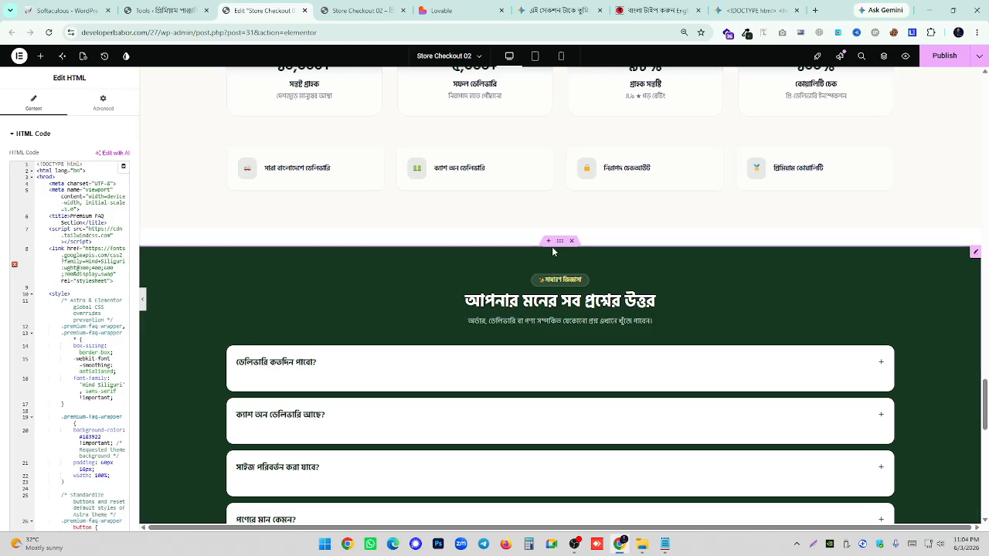
# - Set the bottom padding of the trust section's container to 0 px and check the spacing around the FAQ section
pyautogui.scroll(4, 554, 246)
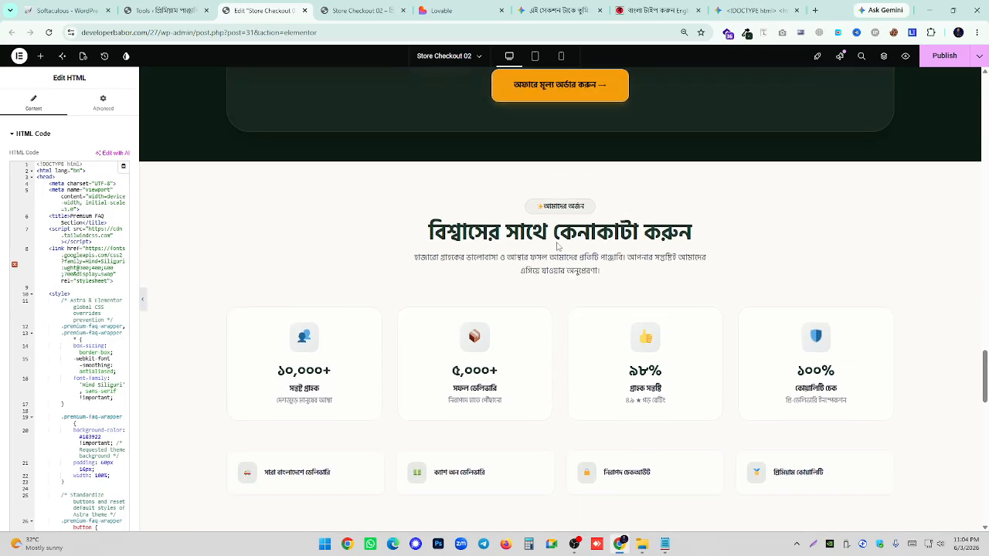
pyautogui.click(220, 217)
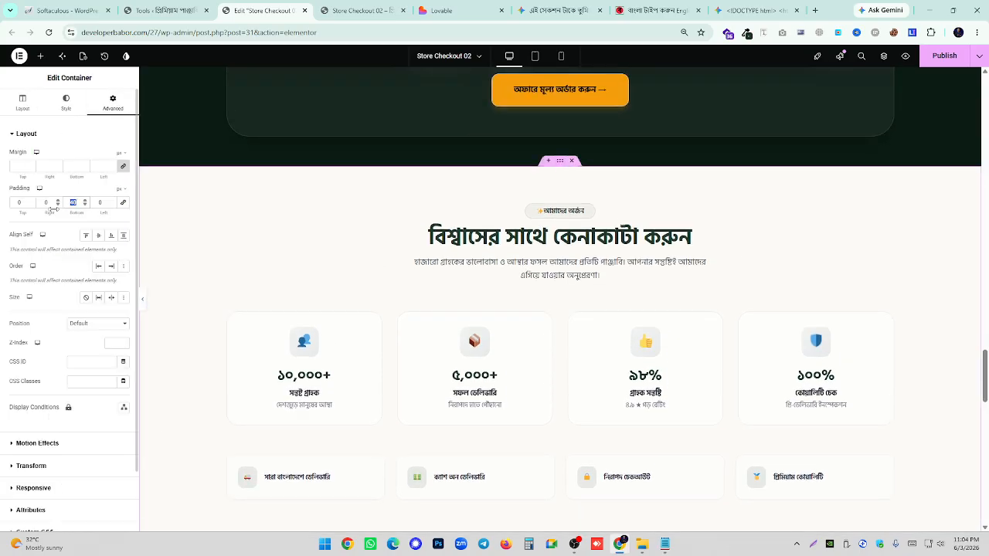
pyautogui.scroll(-8, 580, 282)
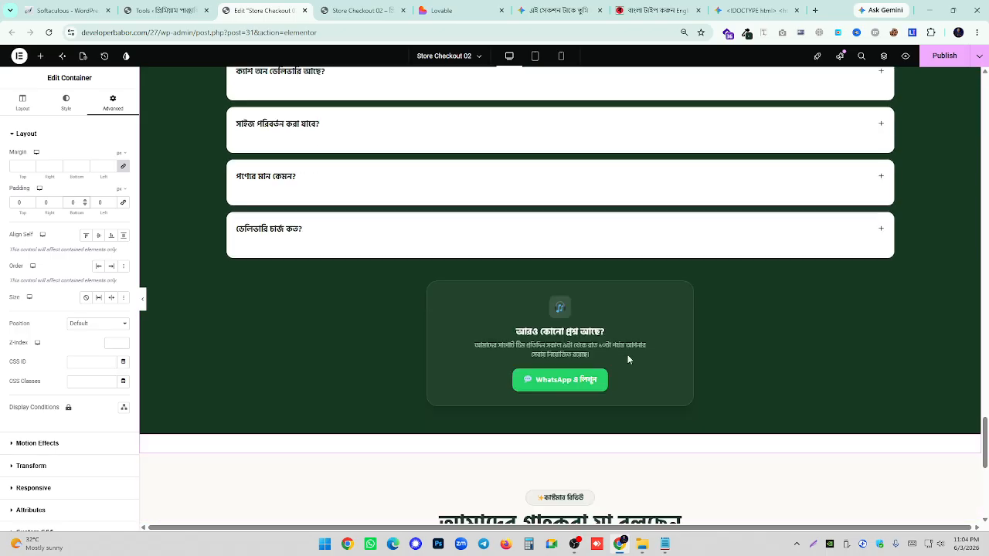
pyautogui.scroll(-2, 627, 357)
pyautogui.scroll(5, 571, 232)
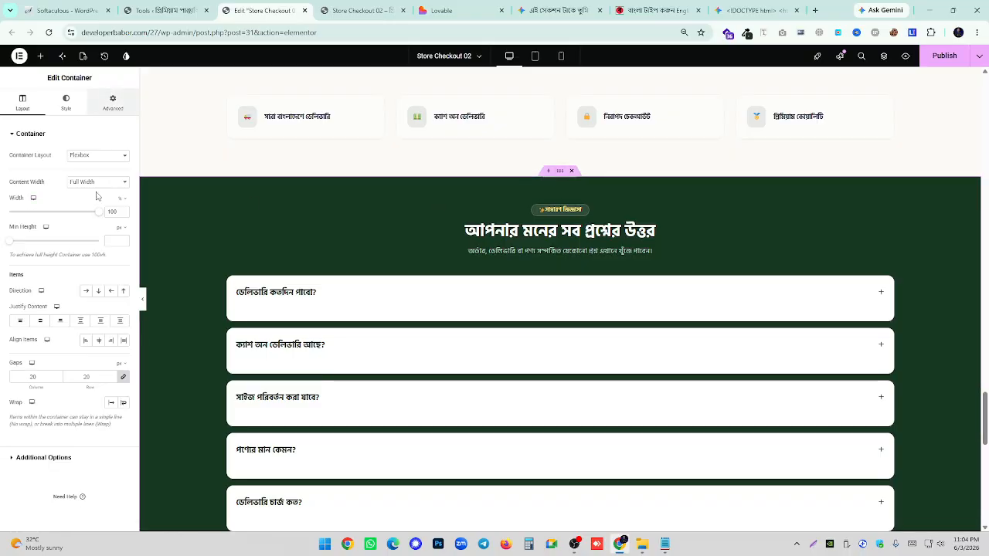
# - Set the bottom padding of the FAQ section's container to 0 px and check the spacing around the customer reviews
pyautogui.click(113, 103)
pyautogui.scroll(-5, 595, 263)
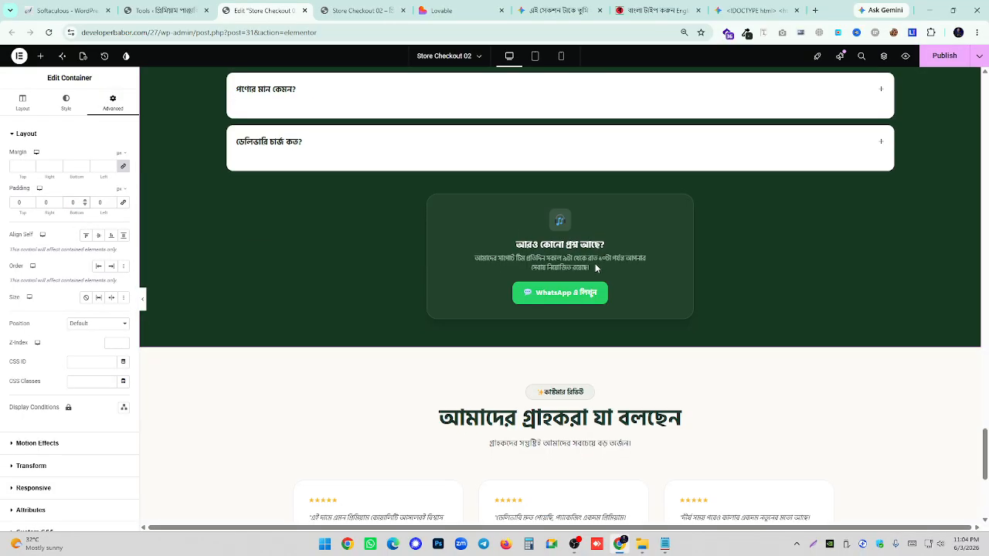
pyautogui.scroll(-4, 609, 318)
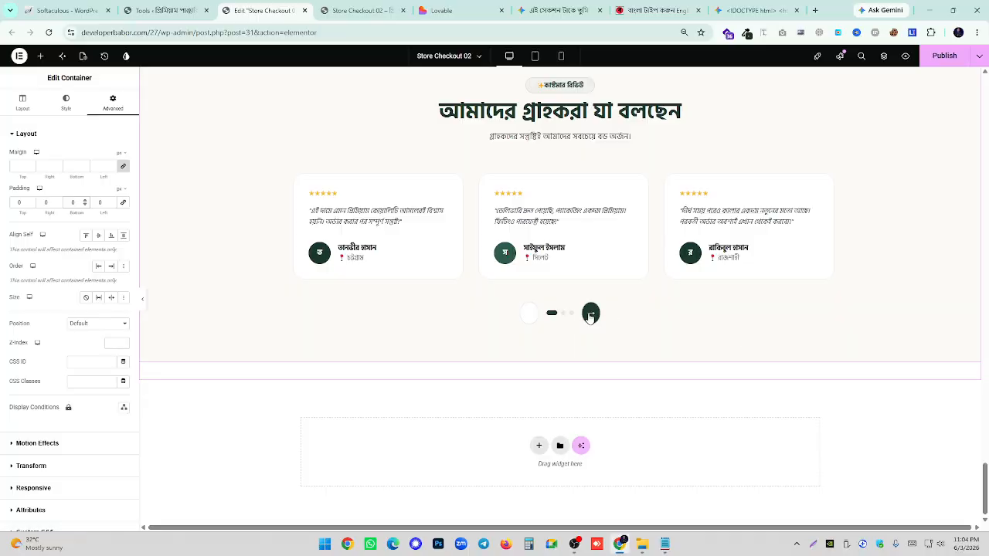
# - Reload the Store Checkout 02 preview page and test expanding and collapsing the last two FAQ questions
pyautogui.click(363, 10)
pyautogui.rightClick(206, 126)
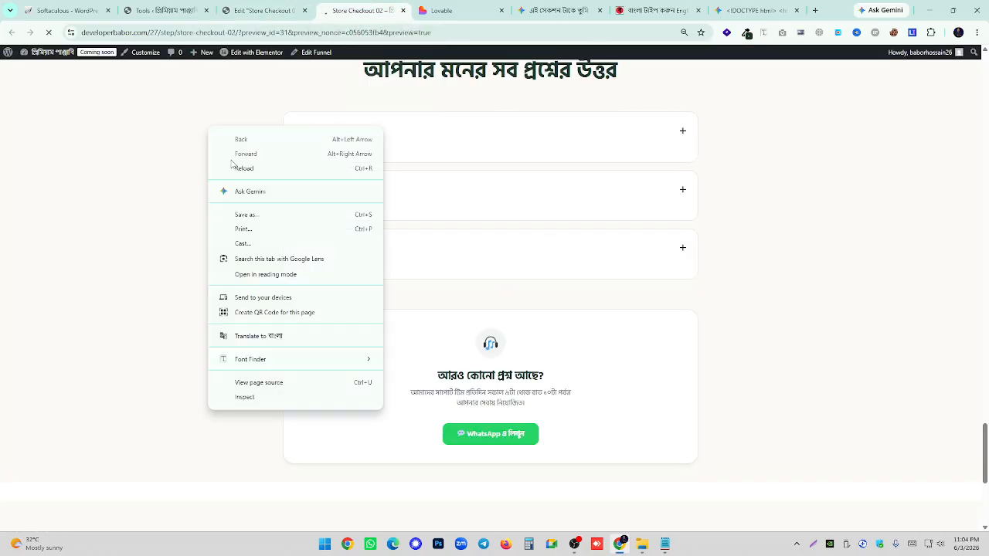
pyautogui.click(232, 164)
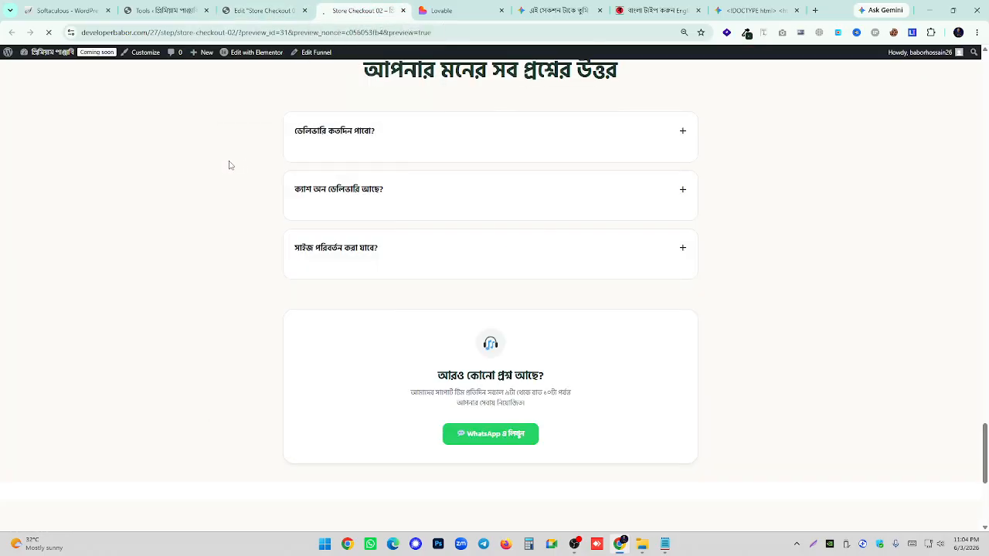
pyautogui.scroll(-4, 456, 124)
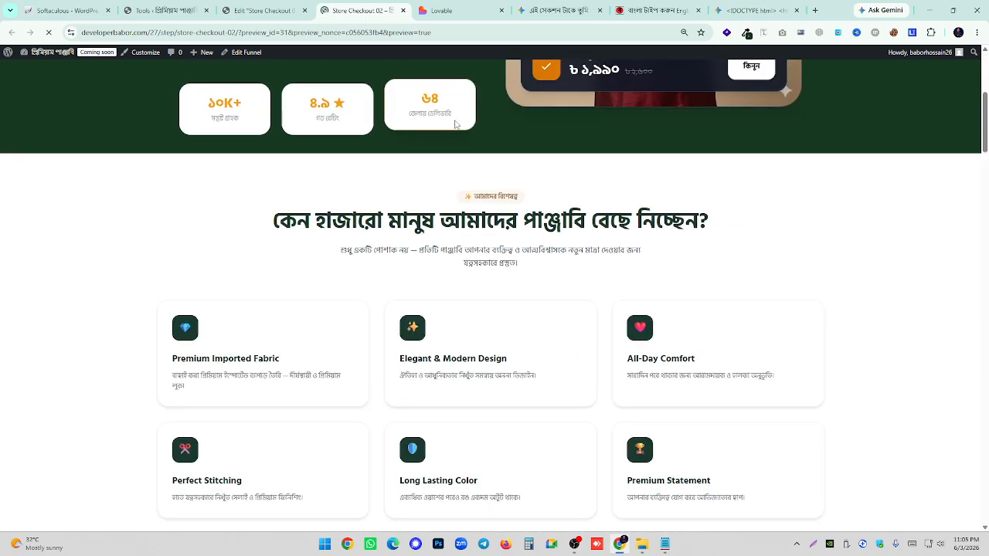
pyautogui.scroll(-15, 455, 123)
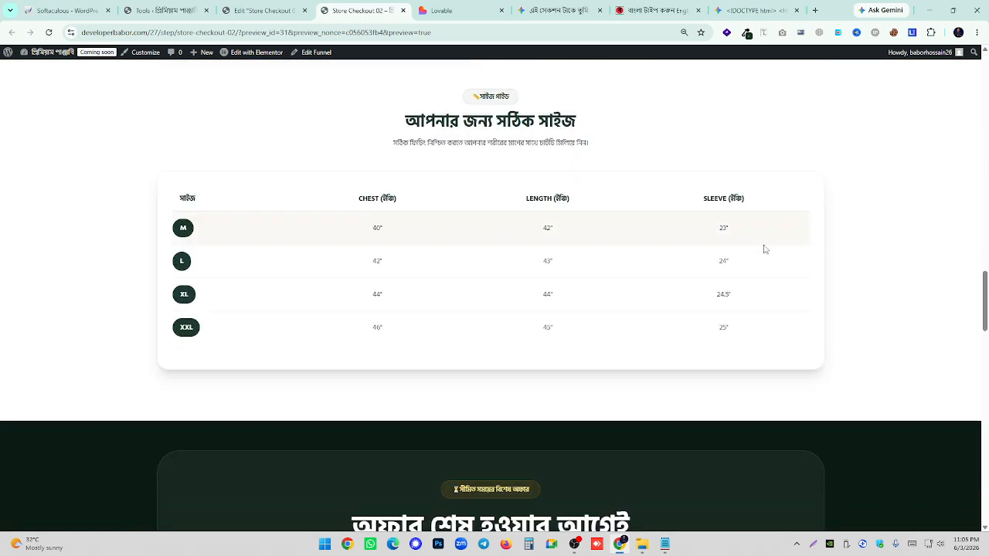
pyautogui.scroll(-12, 764, 249)
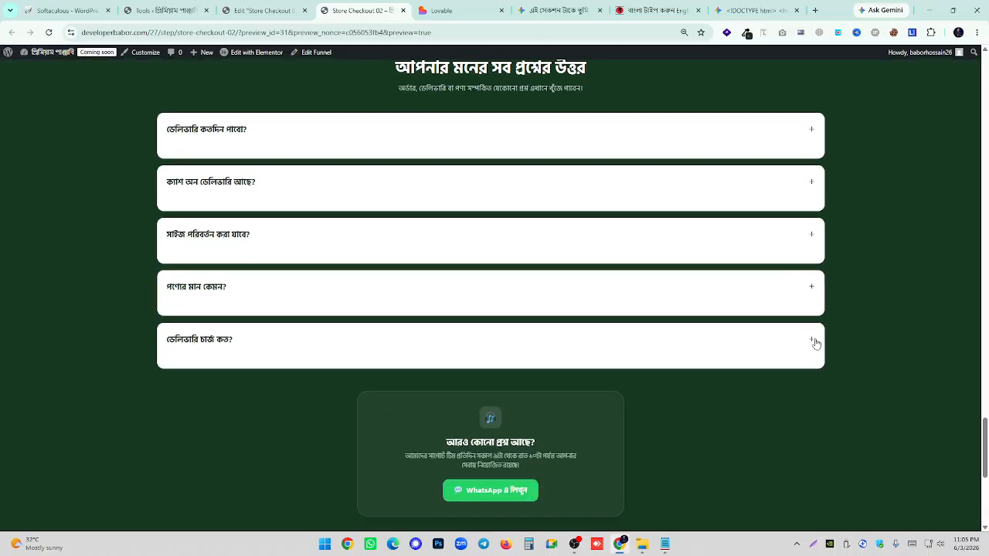
pyautogui.click(815, 344)
pyautogui.click(814, 344)
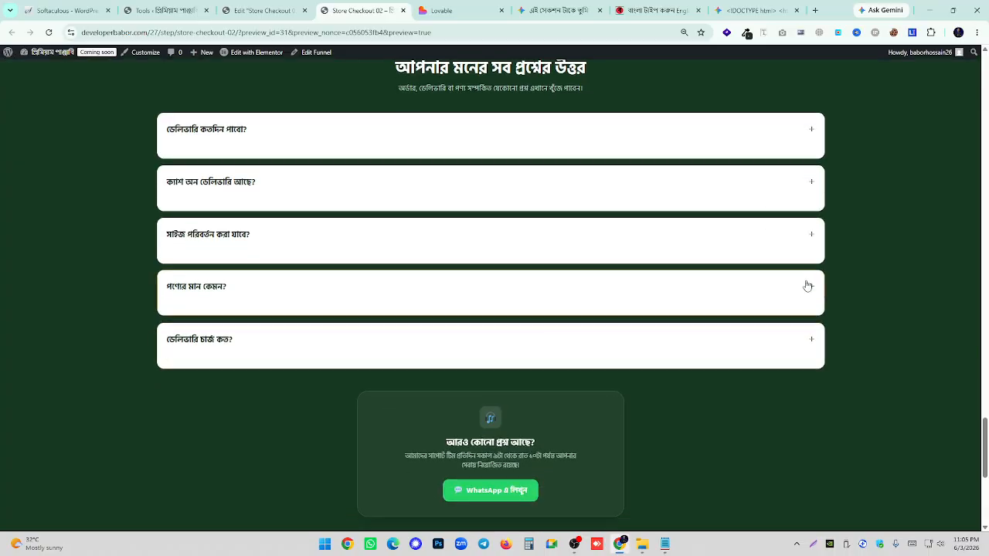
pyautogui.click(810, 285)
pyautogui.click(809, 290)
pyautogui.scroll(-5, 807, 300)
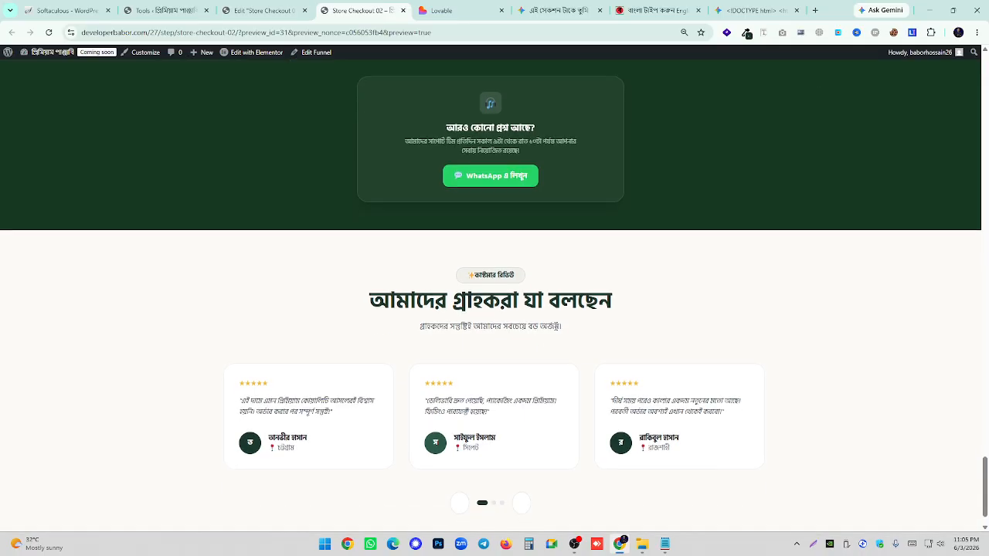
# - Review the preview page from the hero section down to the customer reviews, then return to the Elementor editor
pyautogui.scroll(10, 508, 214)
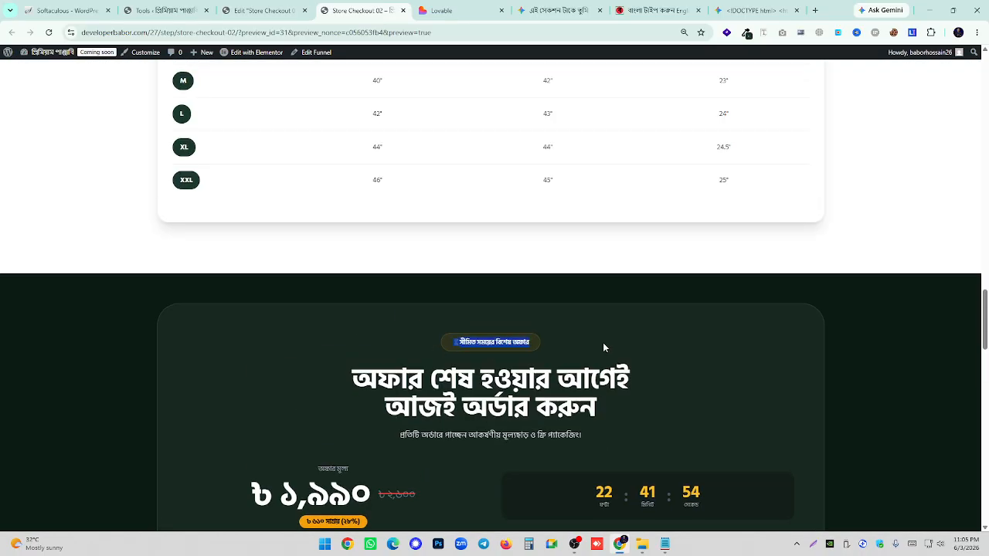
pyautogui.click(604, 347)
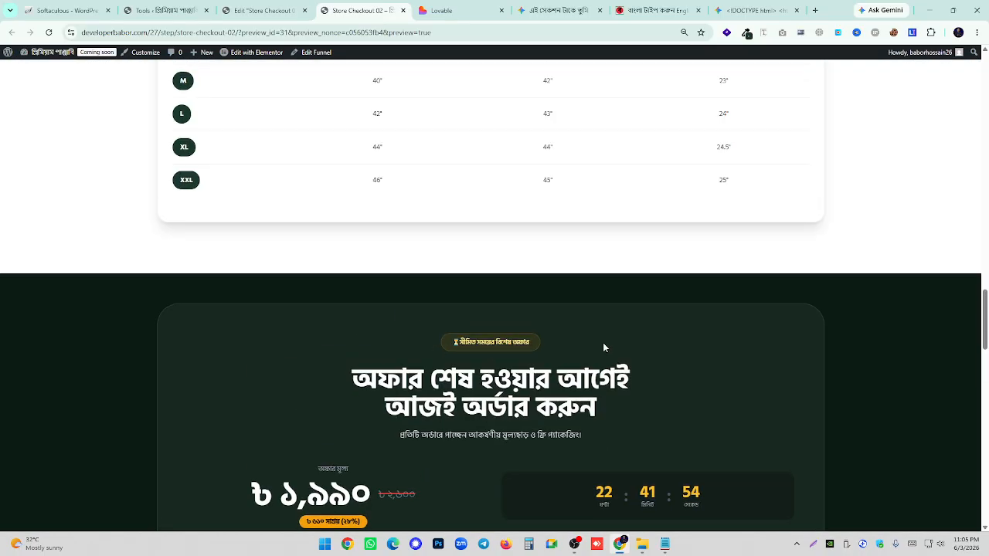
pyautogui.scroll(10, 604, 347)
pyautogui.scroll(4, 622, 290)
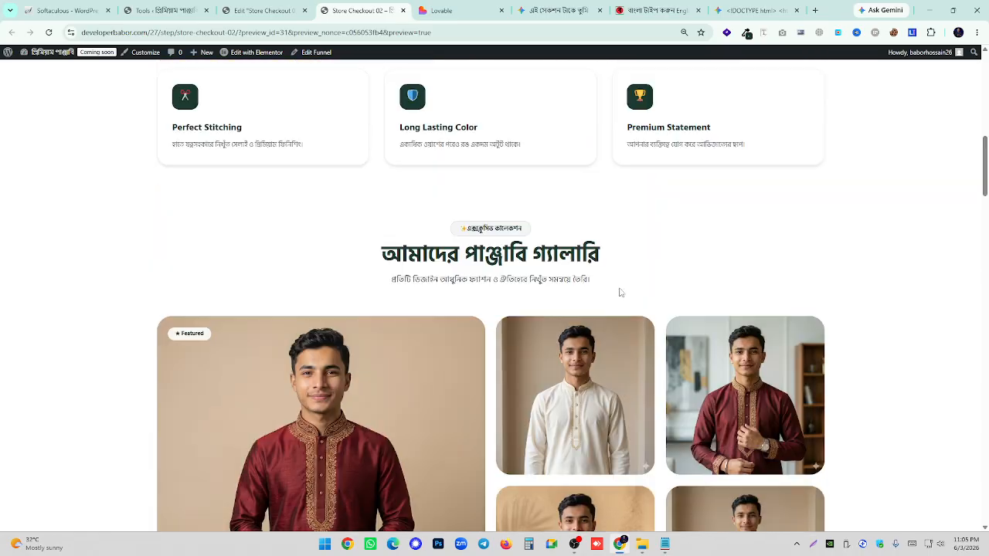
pyautogui.scroll(3, 618, 289)
pyautogui.scroll(3, 533, 251)
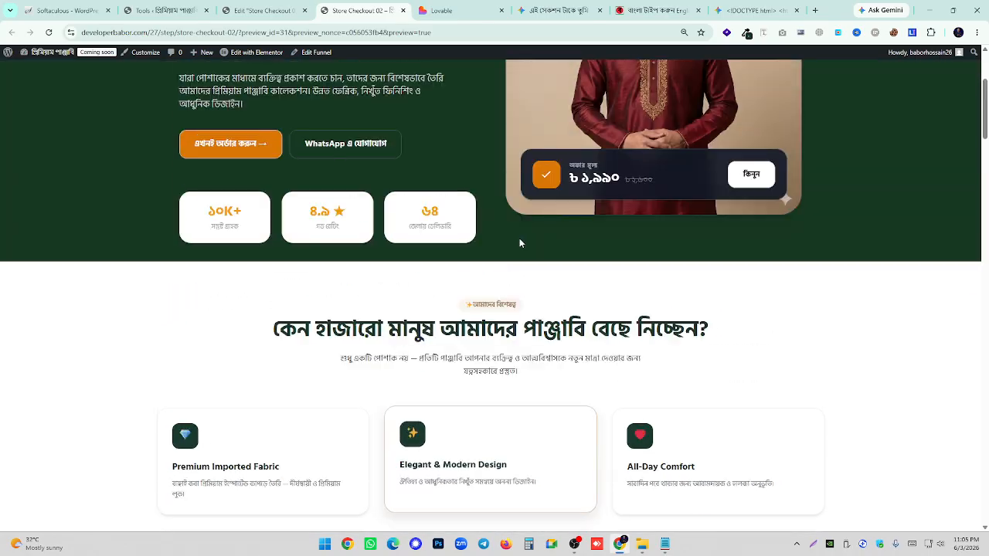
pyautogui.scroll(3, 474, 263)
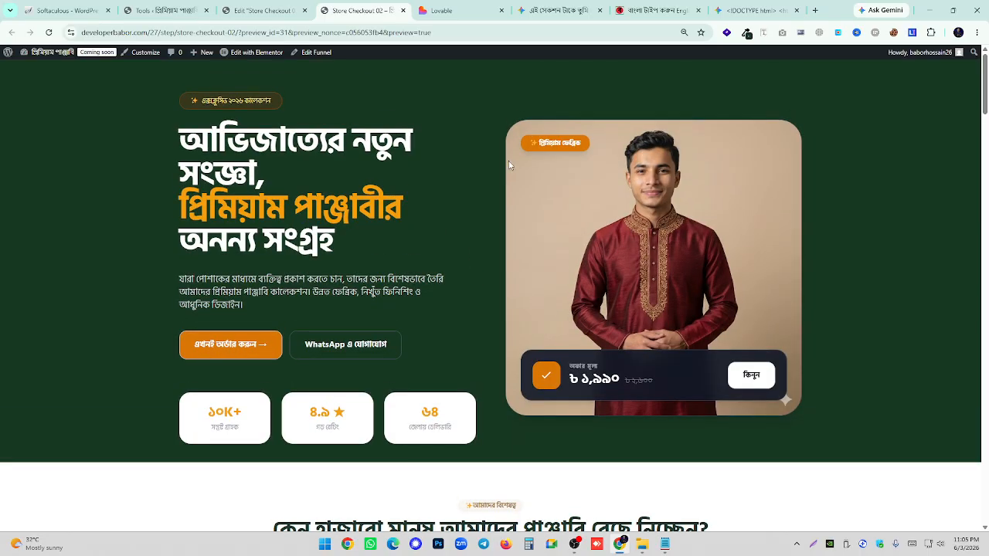
pyautogui.scroll(-10, 477, 277)
pyautogui.scroll(-20, 569, 192)
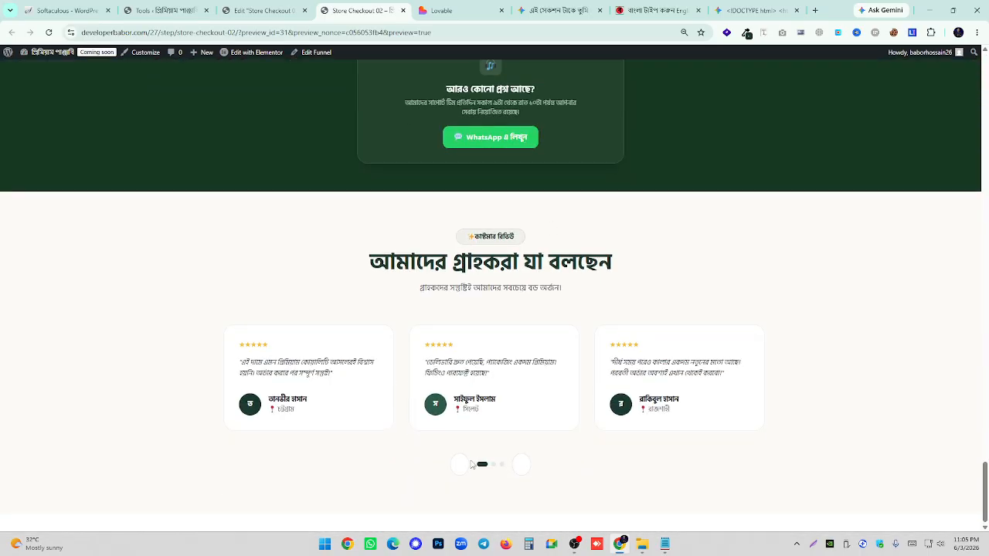
pyautogui.hotkey('ctrl', 'shift', 'Tab')
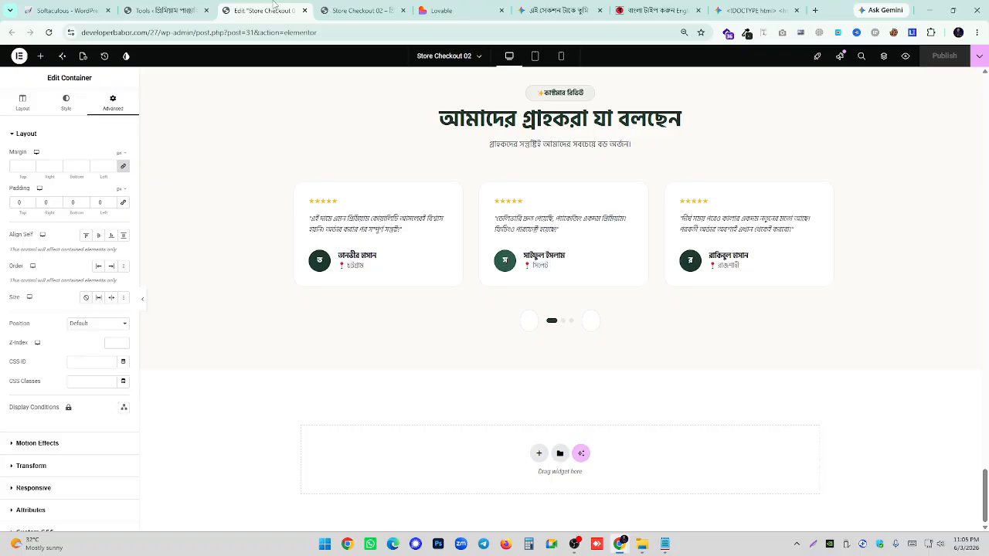
pyautogui.click(539, 454)
pyautogui.click(533, 480)
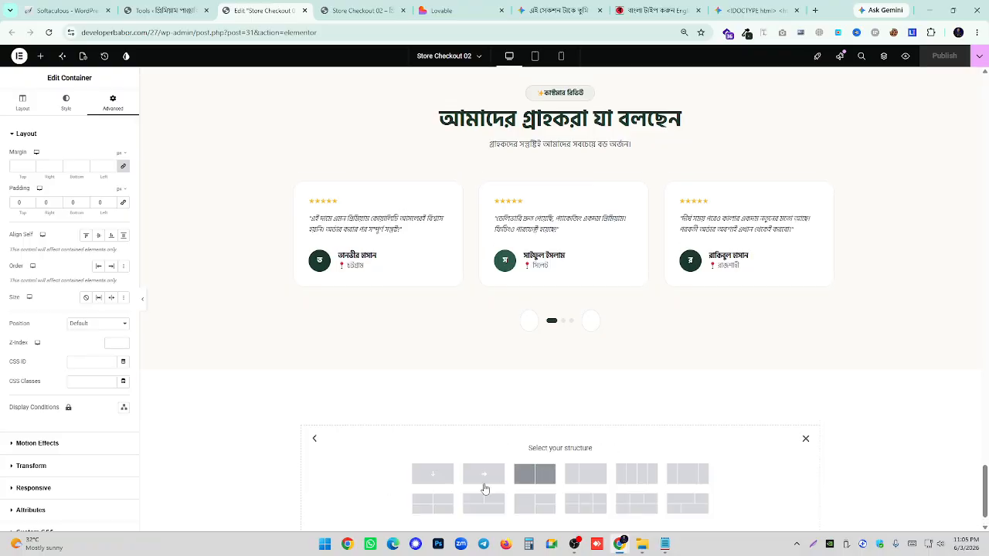
pyautogui.click(433, 474)
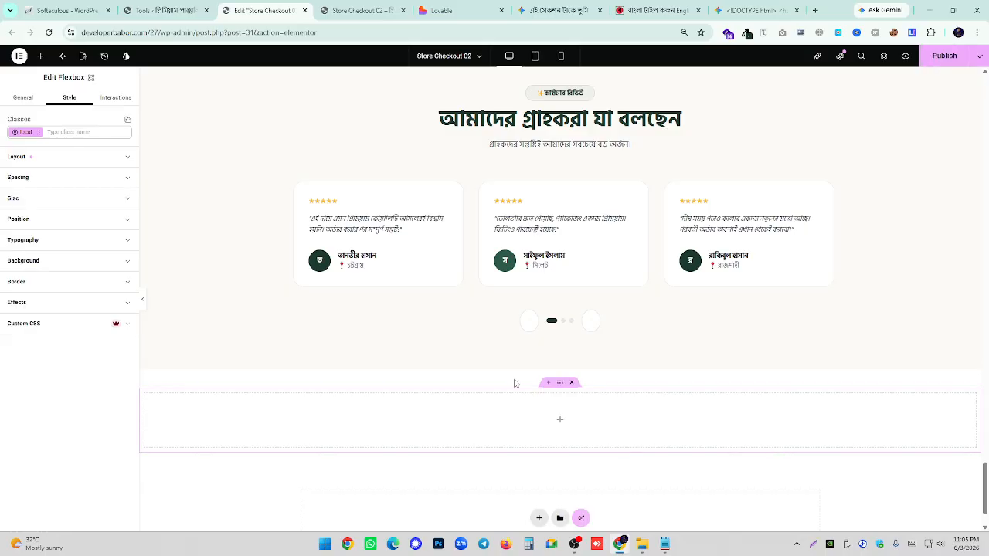
pyautogui.click(572, 383)
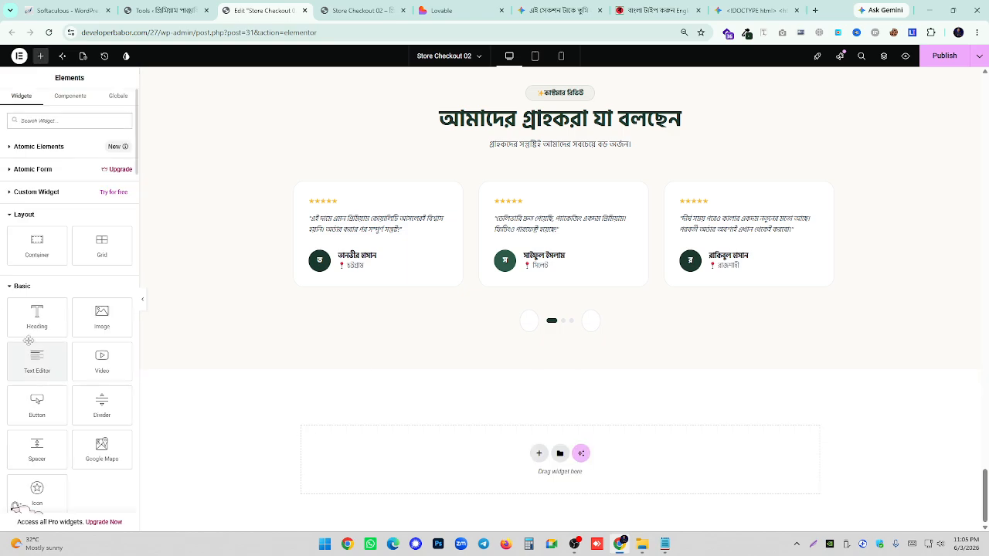
# - Add a new container below the customer reviews section and open the review container's margin and padding settings
pyautogui.moveTo(36, 244); pyautogui.dragTo(437, 463)
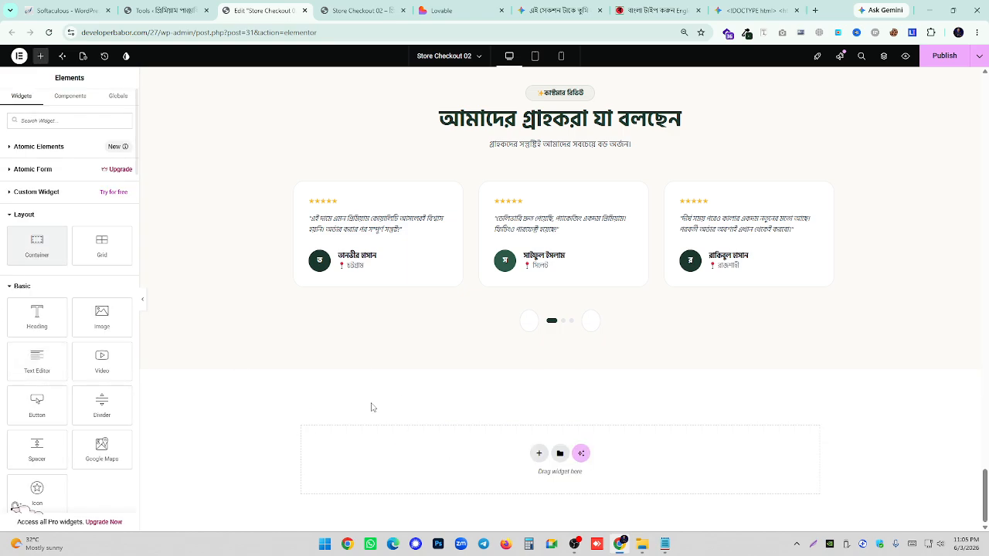
pyautogui.moveTo(36, 244); pyautogui.dragTo(480, 458)
pyautogui.scroll(3, 489, 316)
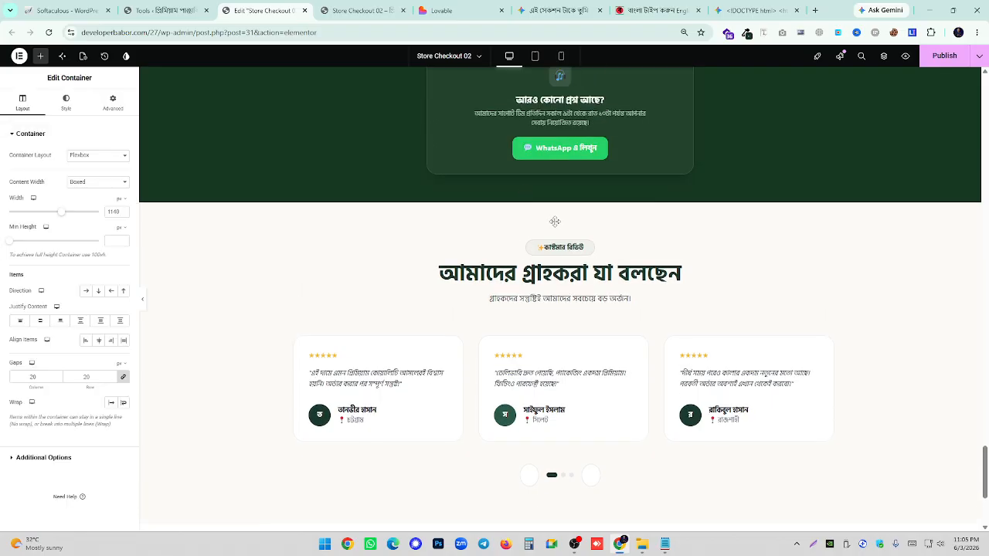
pyautogui.click(562, 202)
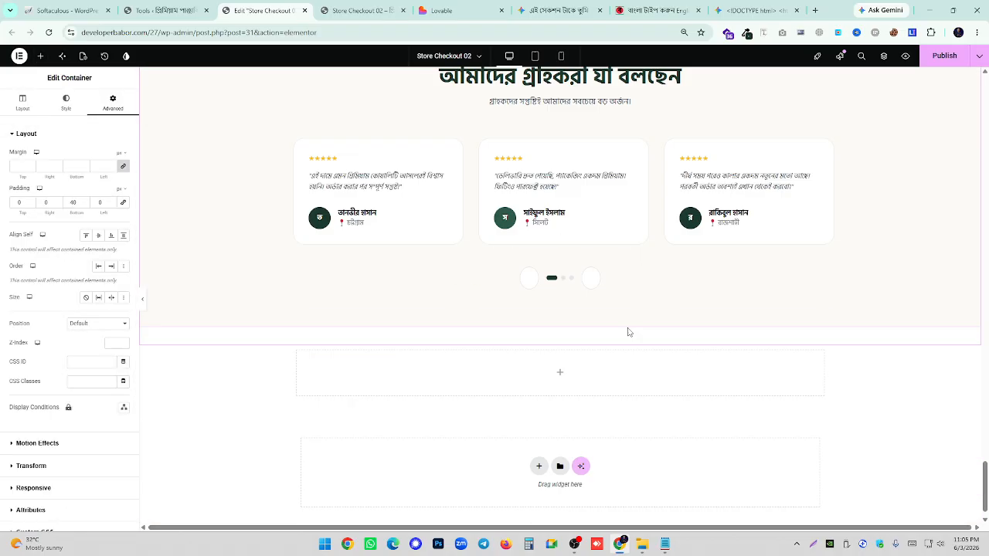
pyautogui.scroll(-3, 629, 331)
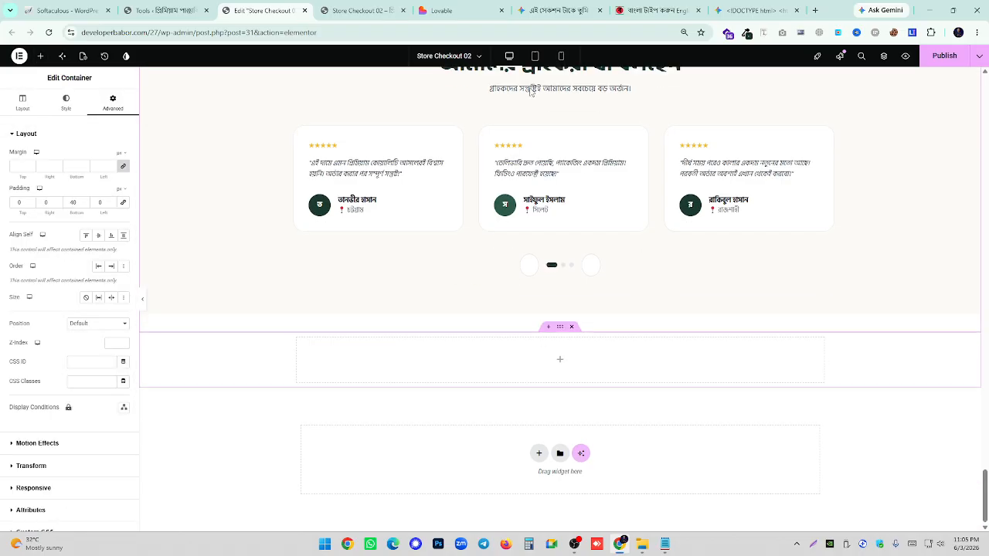
# - Switch to the Lovable preview, copy the checkout heading "এখনই আপনার অর্ডার সম্পন্ন করুন", and return to the Elementor editor
pyautogui.click(535, 10)
pyautogui.click(475, 7)
pyautogui.scroll(-3, 500, 328)
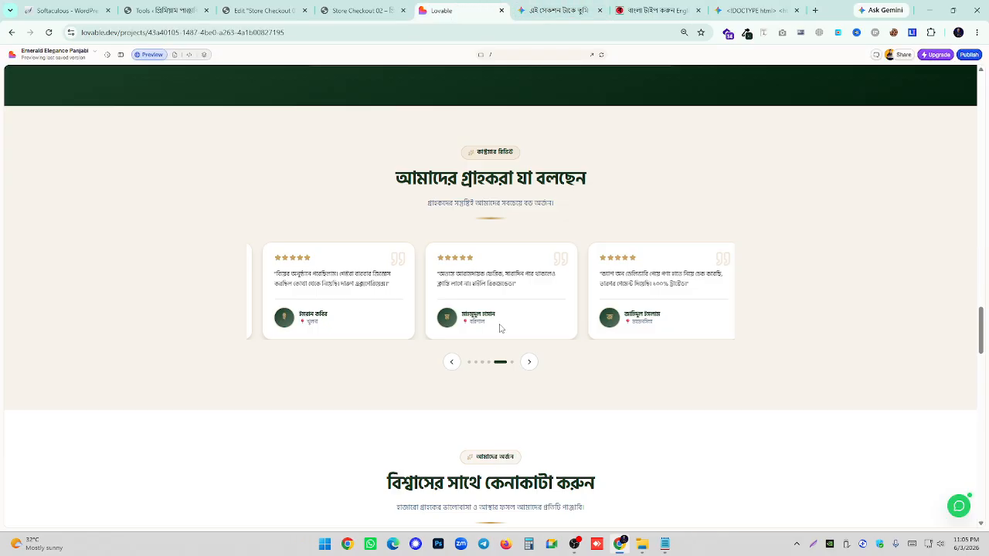
pyautogui.scroll(-10, 500, 328)
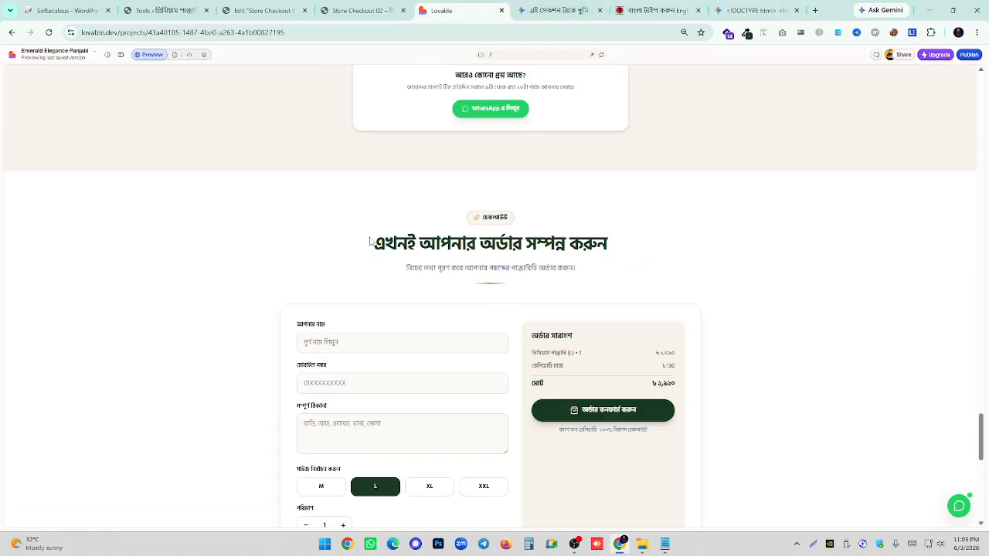
pyautogui.moveTo(370, 241); pyautogui.dragTo(662, 243)
pyautogui.tripleClick(503, 244)
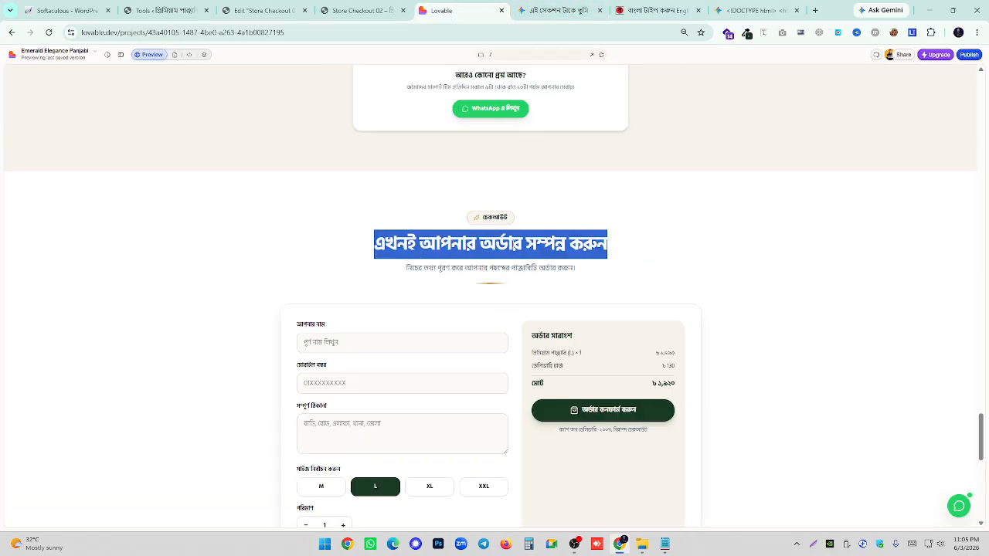
pyautogui.rightClick(511, 246)
pyautogui.click(541, 256)
pyautogui.click(361, 8)
pyautogui.click(263, 10)
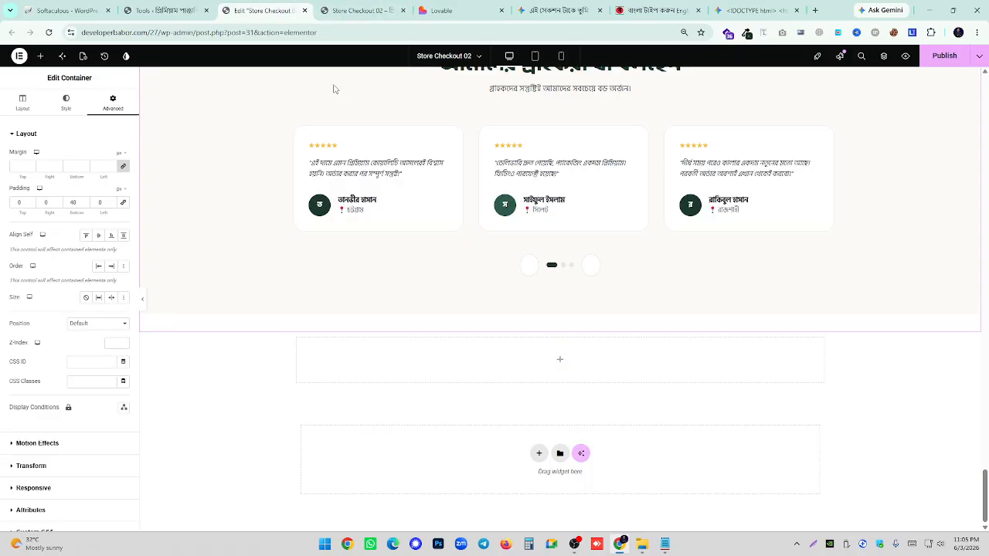
# - Add a Heading widget to the empty container below the reviews with the title "এখনই আপনার অর্ডার সম্পন্ন করুন"
pyautogui.click(40, 56)
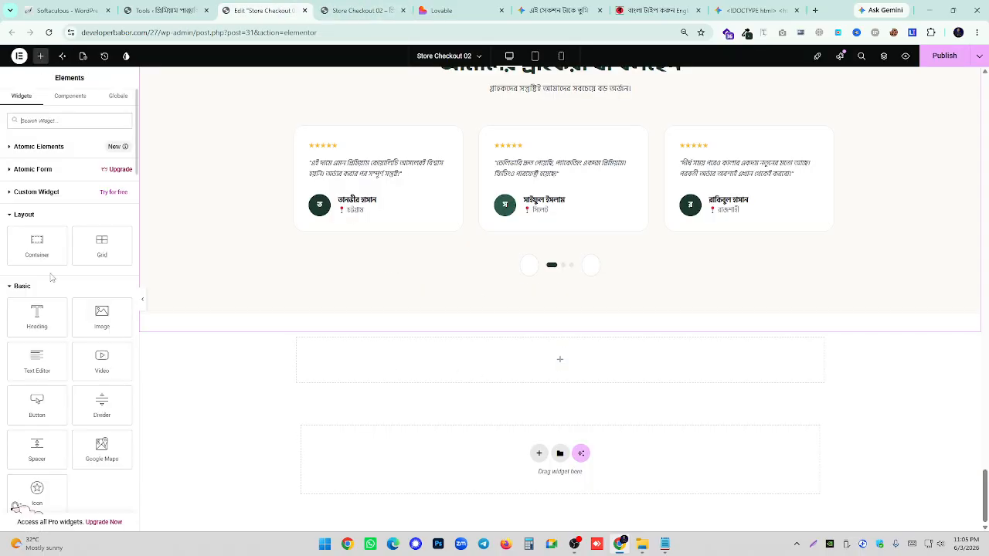
pyautogui.moveTo(36, 316); pyautogui.dragTo(622, 359)
pyautogui.tripleClick(43, 166)
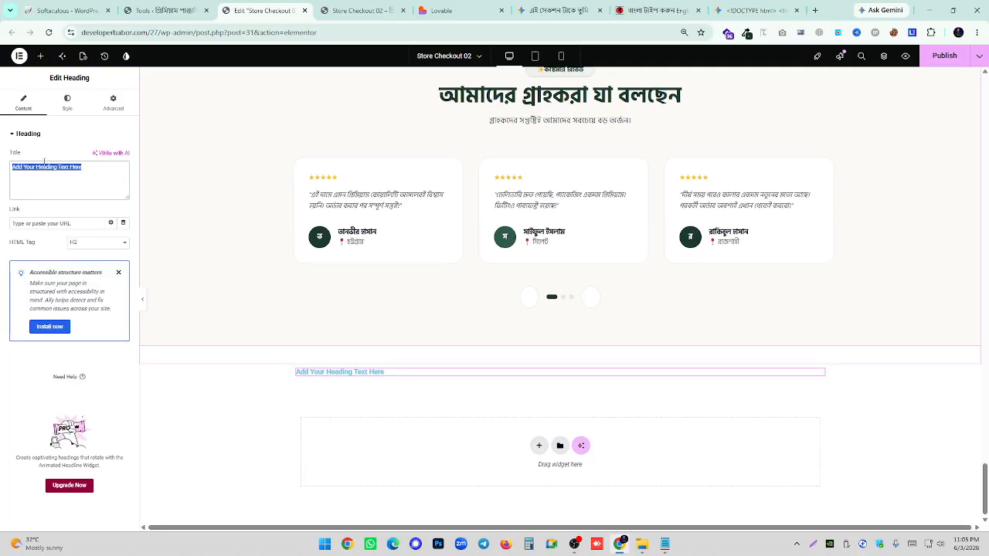
pyautogui.rightClick(43, 165)
pyautogui.click(75, 242)
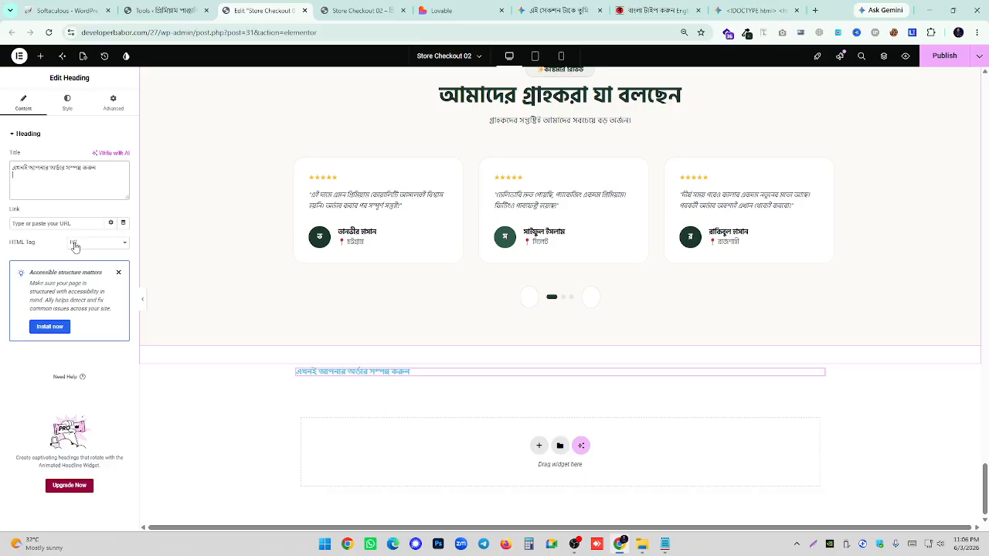
# - Center the checkout heading and set its typography to Hind Siliguri at 35 px
pyautogui.click(68, 103)
pyautogui.click(98, 156)
pyautogui.click(112, 182)
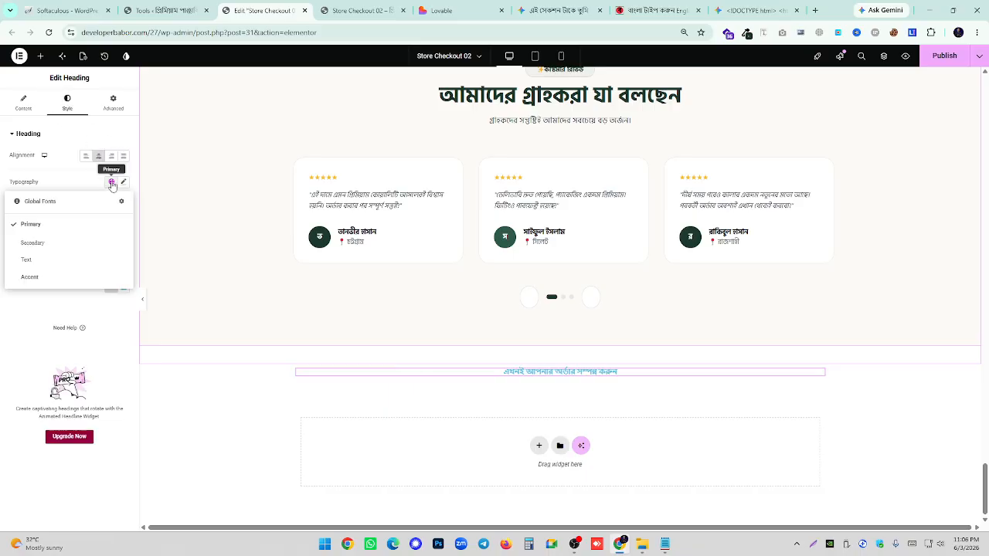
pyautogui.click(123, 182)
pyautogui.click(93, 226)
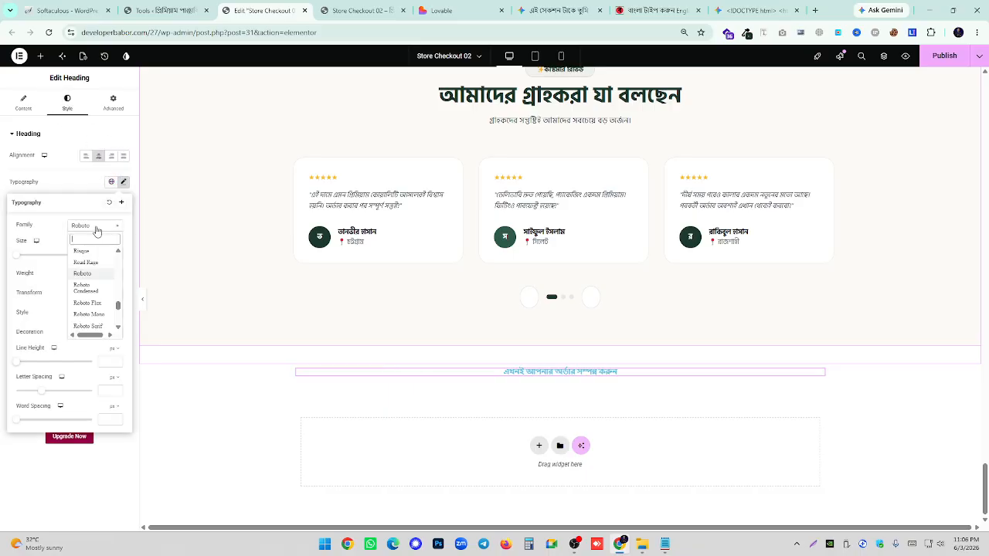
pyautogui.write('Hind')
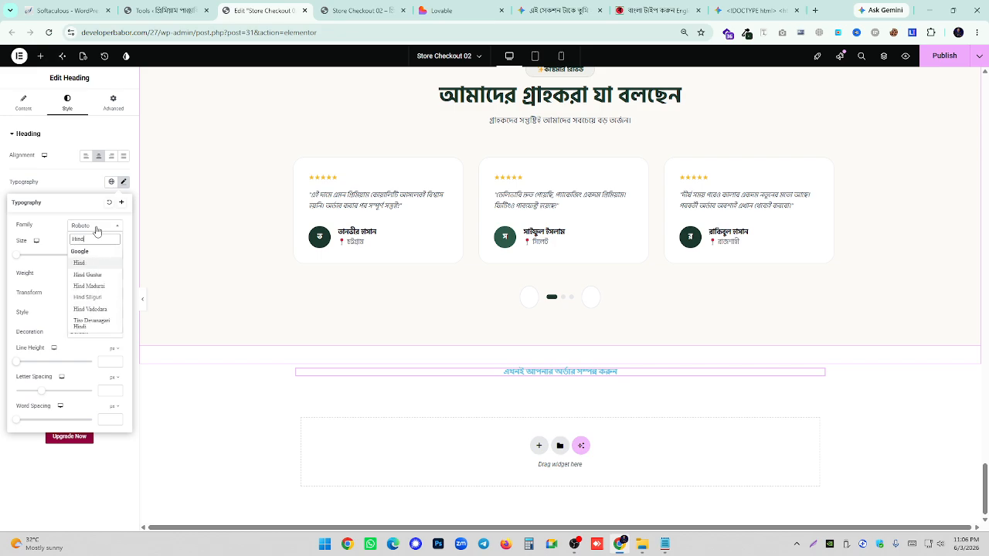
pyautogui.click(88, 297)
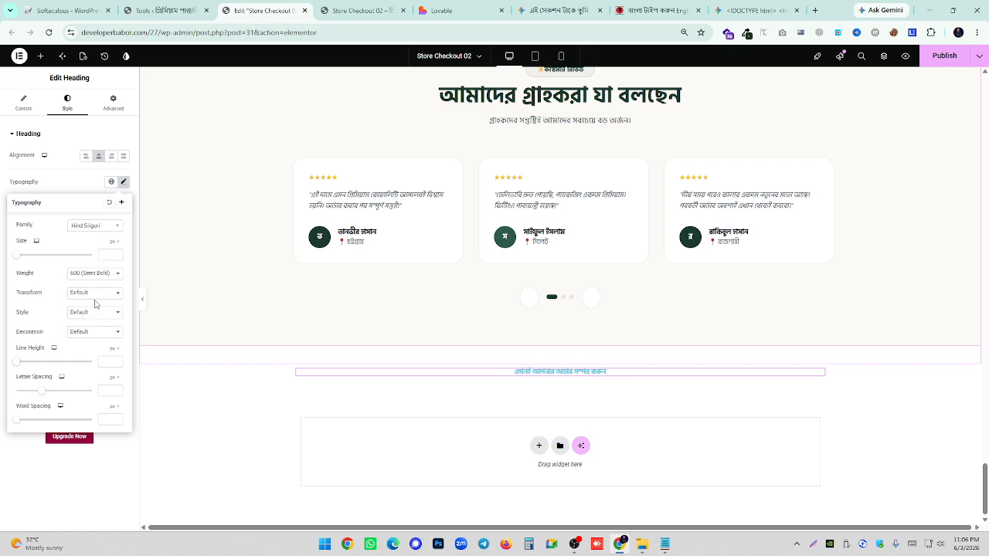
pyautogui.click(32, 255)
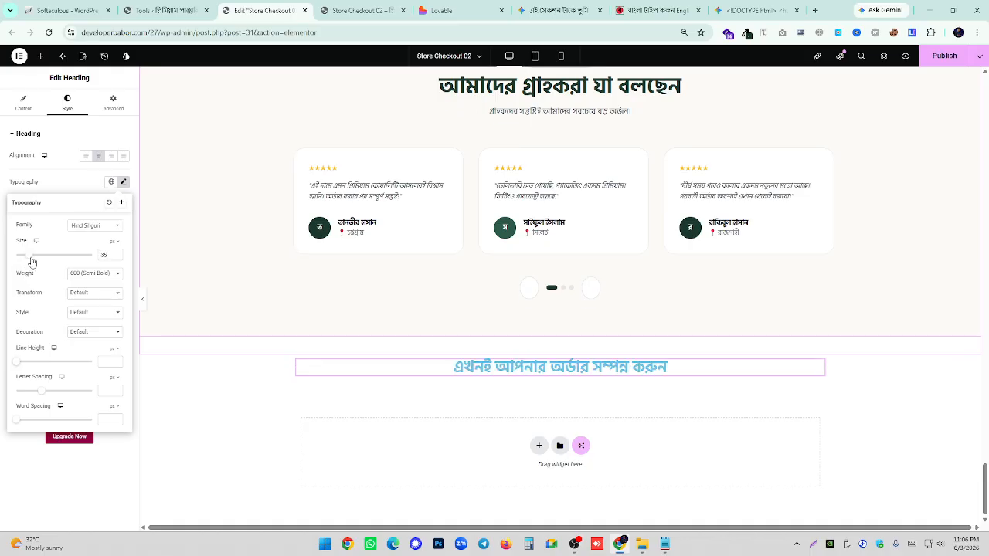
# - Set the checkout heading's size to 40 px and compare it with the checkout heading in the Lovable preview
pyautogui.click(116, 257)
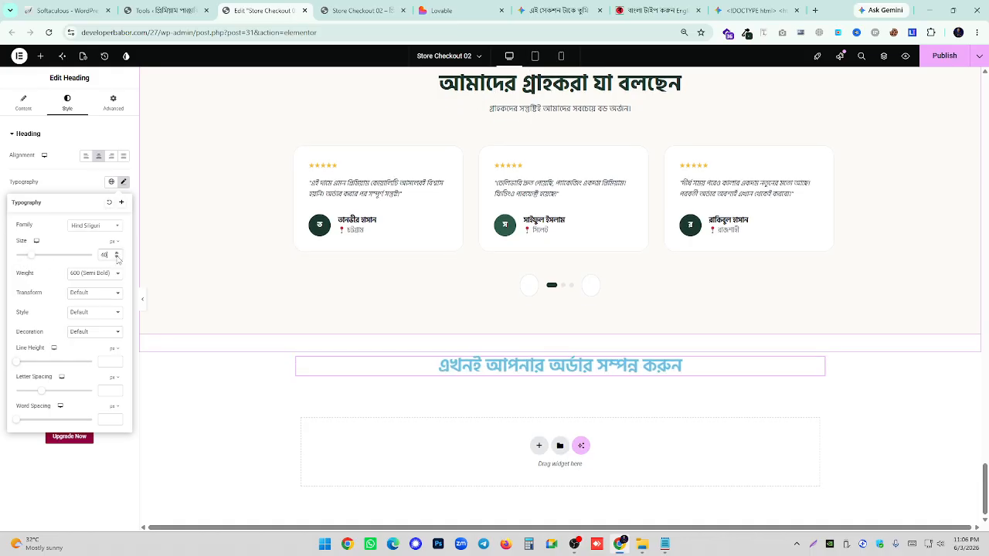
pyautogui.click(344, 6)
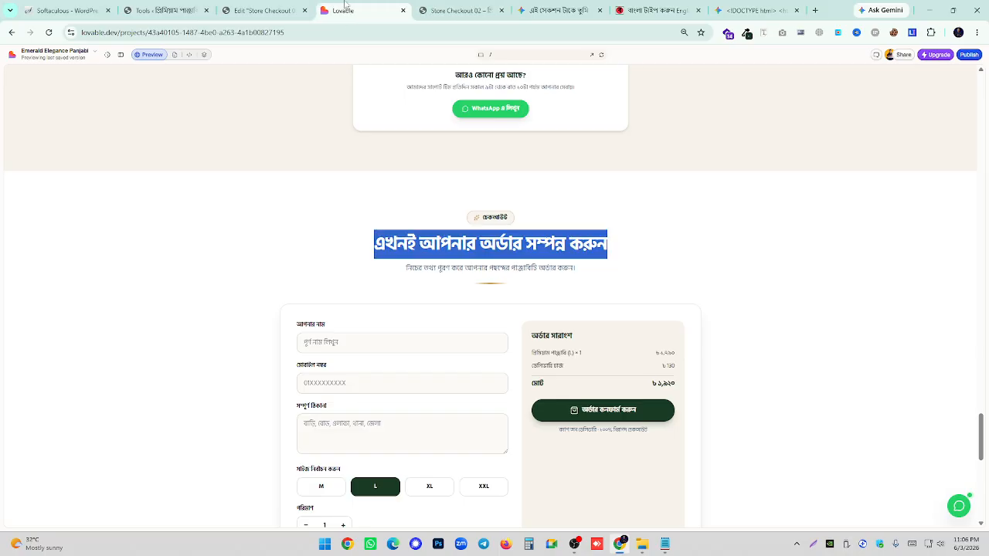
pyautogui.click(542, 263)
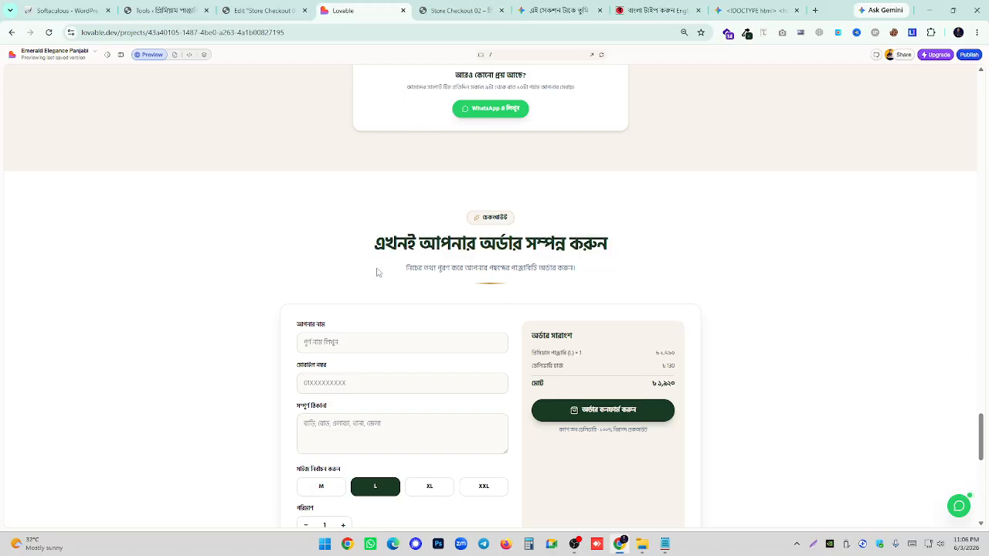
pyautogui.click(262, 10)
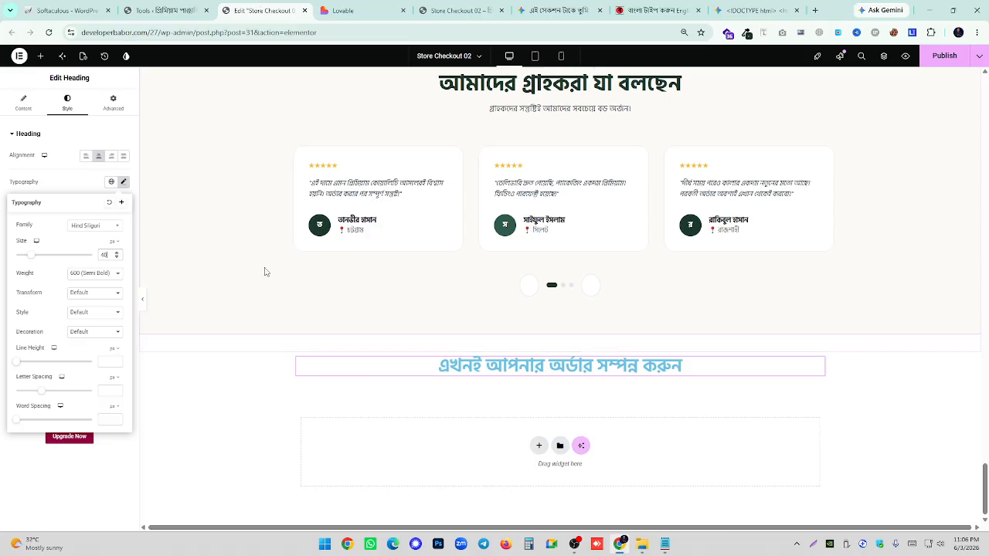
# - Change the checkout heading's text color to black
pyautogui.click(124, 181)
pyautogui.click(112, 287)
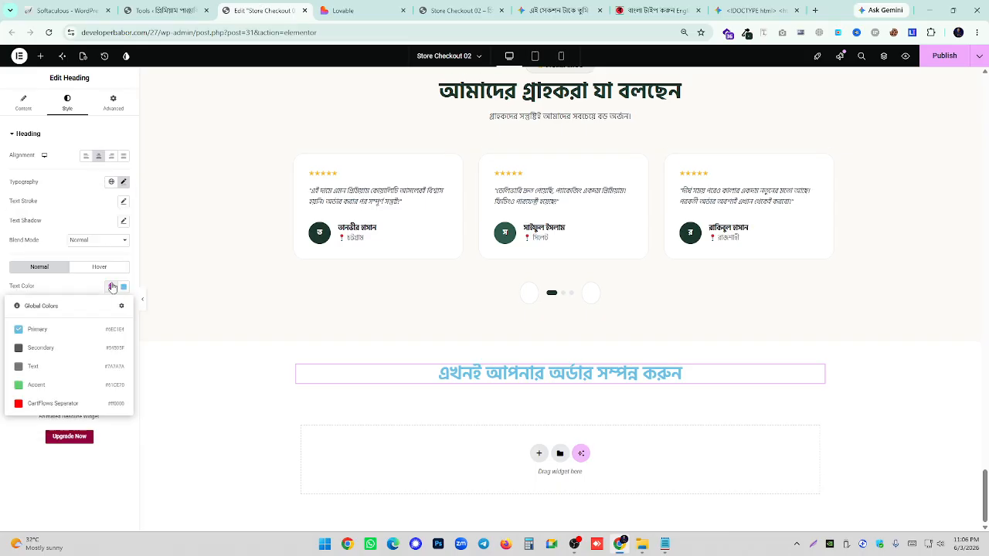
pyautogui.click(54, 351)
pyautogui.click(126, 288)
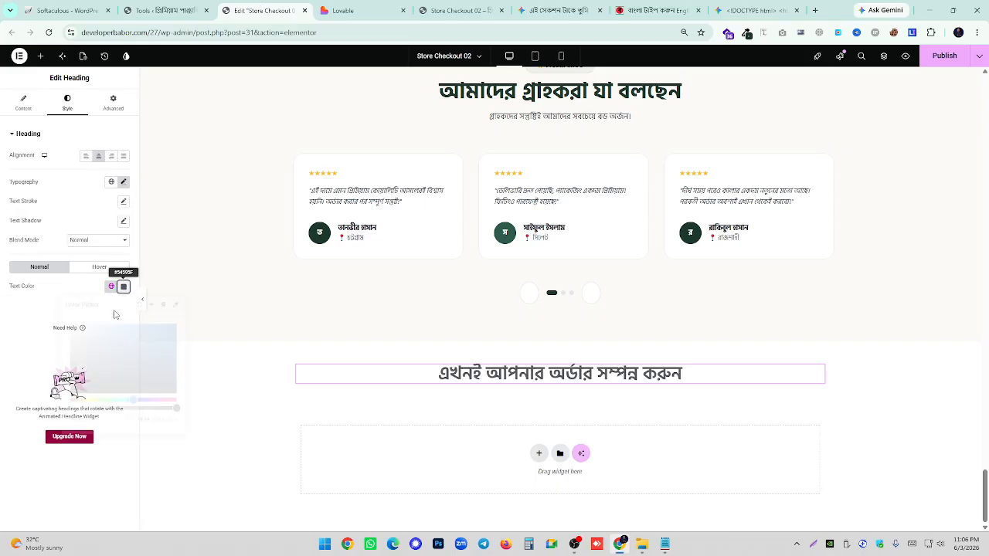
pyautogui.moveTo(70, 385); pyautogui.dragTo(43, 444)
pyautogui.click(98, 294)
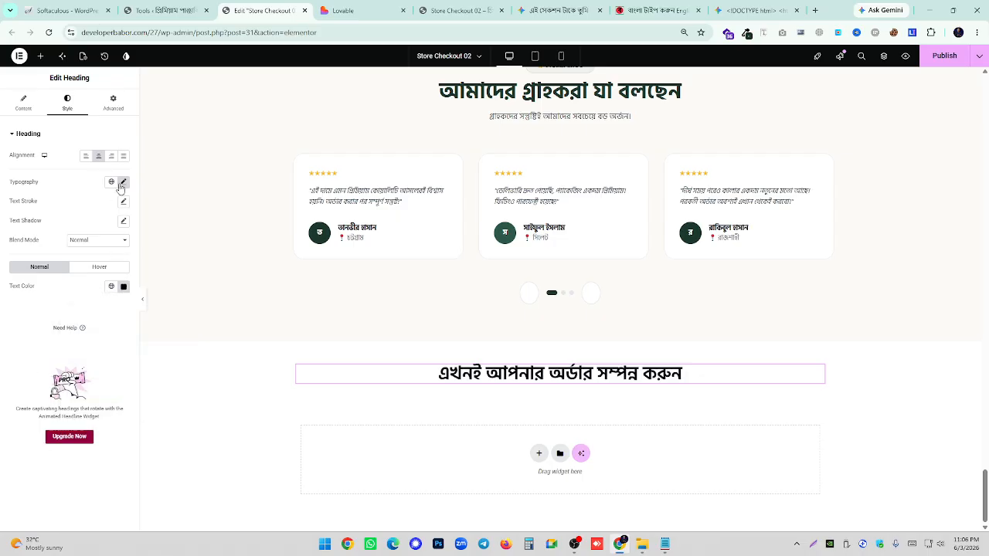
# - Set the checkout heading's font weight to 700 (Bold) and its size to 45 px
pyautogui.click(123, 182)
pyautogui.click(88, 275)
pyautogui.click(87, 363)
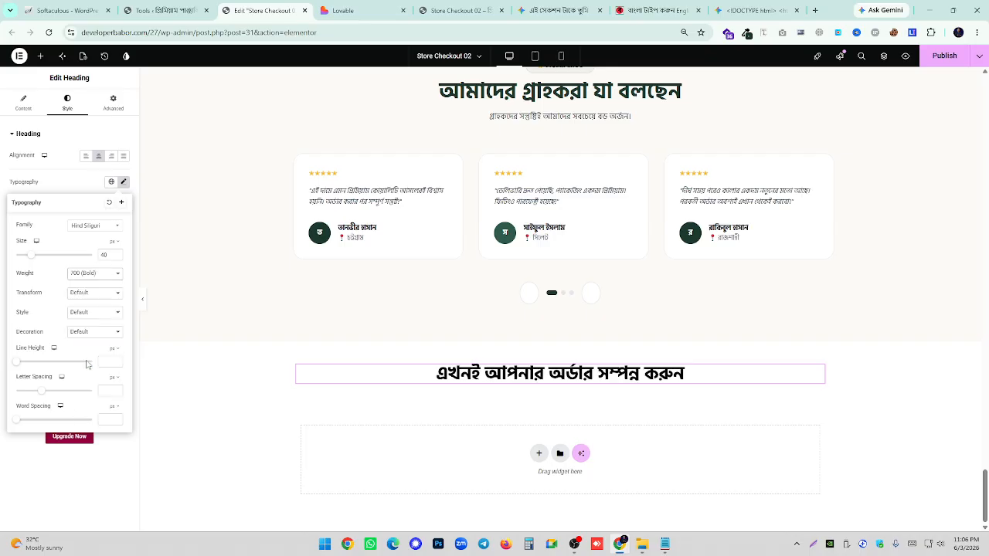
pyautogui.click(116, 253)
pyautogui.click(116, 253)
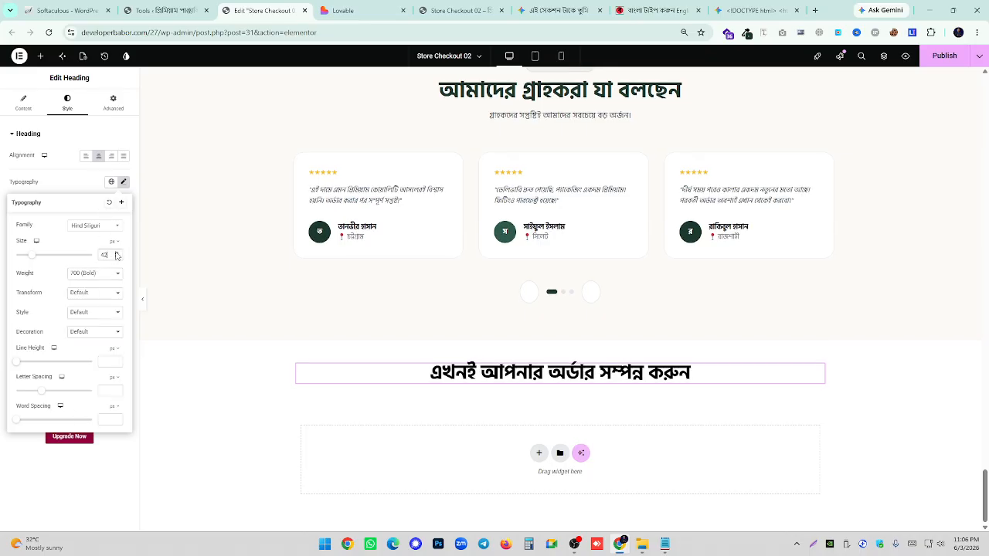
pyautogui.click(116, 254)
pyautogui.click(116, 253)
pyautogui.click(116, 254)
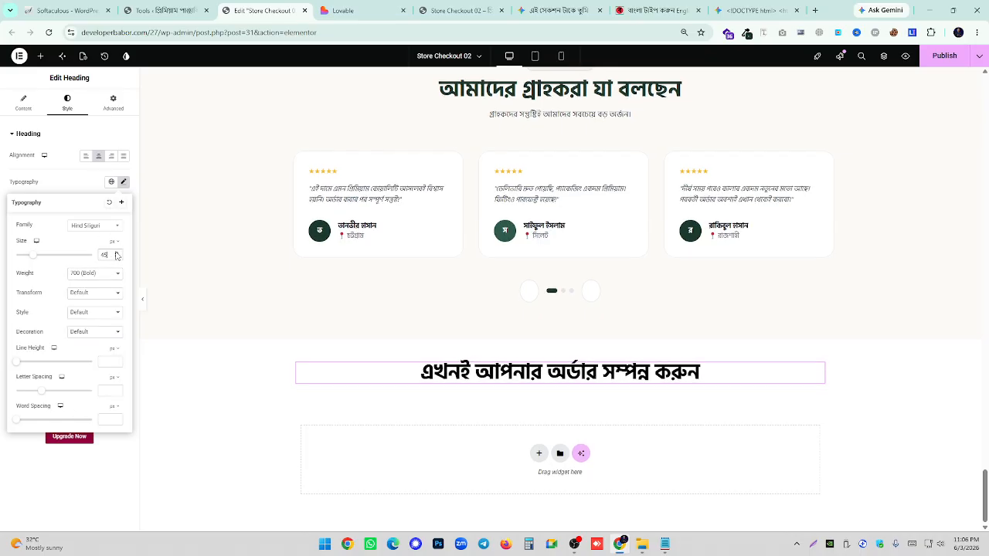
pyautogui.click(122, 182)
# - Add a Heading widget below the checkout heading, titled "নিচের তথ্য পূরণ করে আপনার পছন্দের পাঞ্জাবিটি অর্ডার করুন।" as copied from the Lovable preview
pyautogui.click(41, 56)
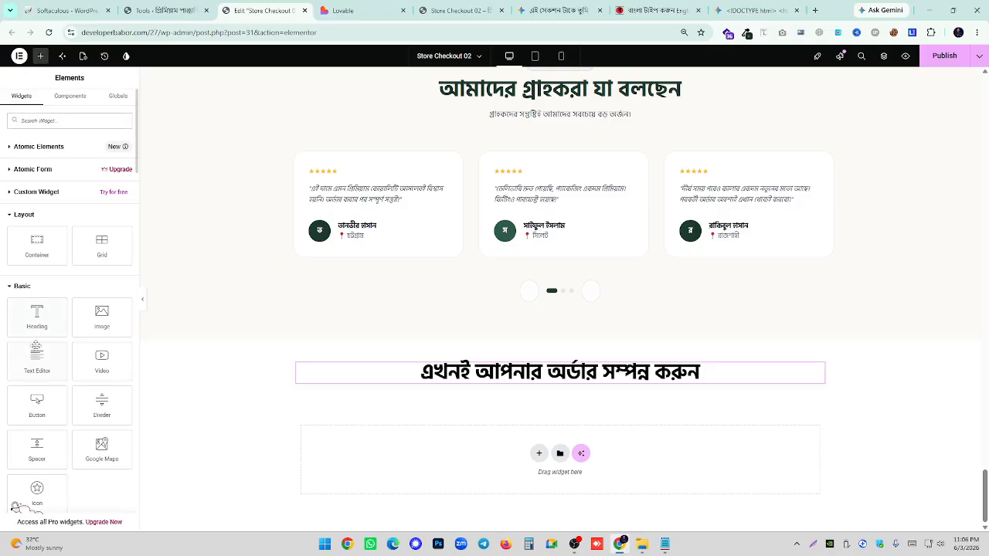
pyautogui.moveTo(38, 316); pyautogui.dragTo(522, 385)
pyautogui.click(357, 10)
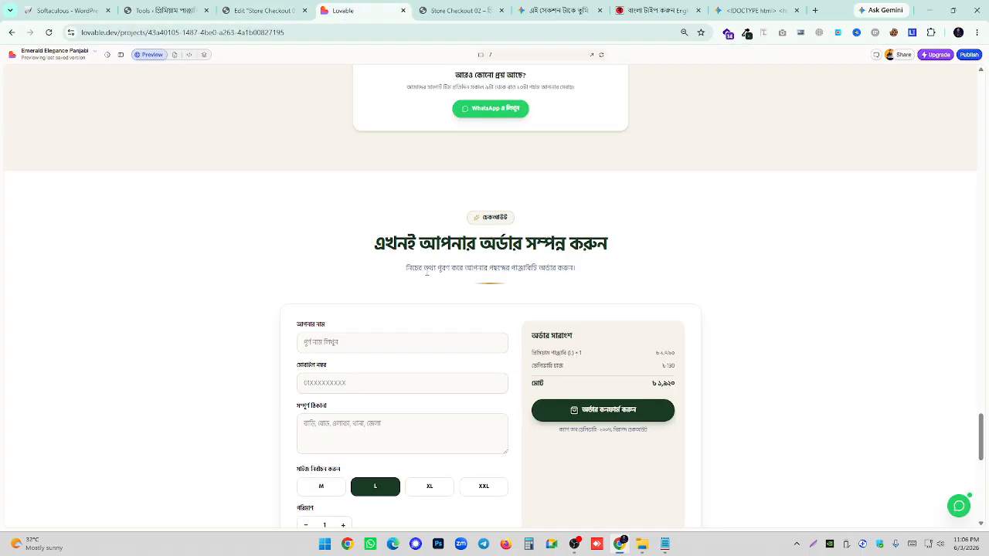
pyautogui.tripleClick(426, 269)
pyautogui.rightClick(429, 271)
pyautogui.click(455, 282)
pyautogui.click(263, 10)
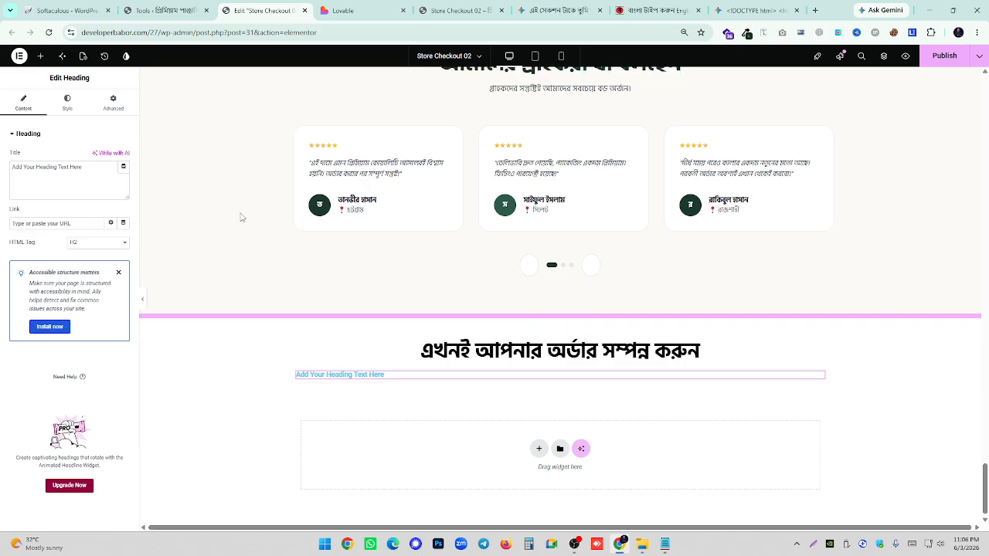
pyautogui.rightClick(58, 171)
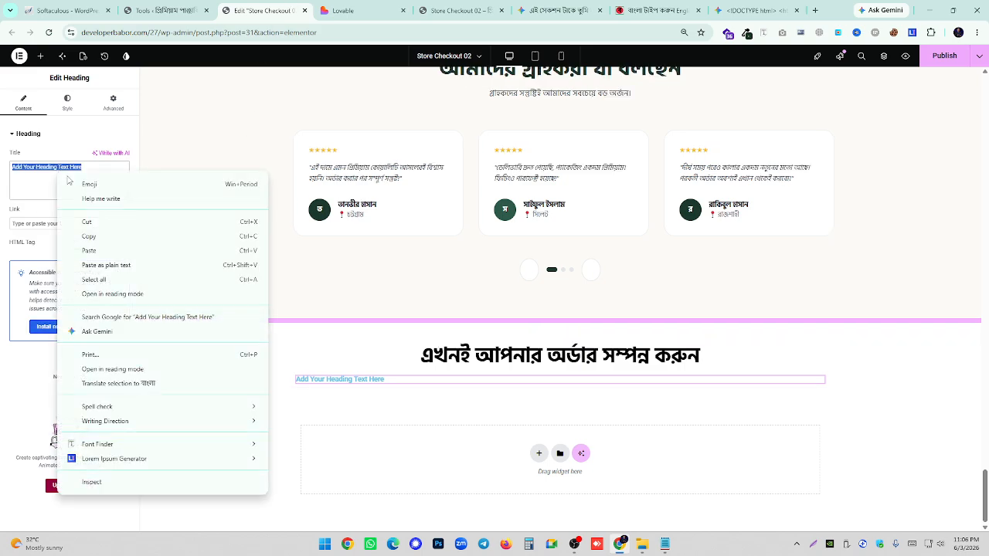
pyautogui.click(77, 249)
# - Center the checkout subtitle and give it the global Text color
pyautogui.click(57, 107)
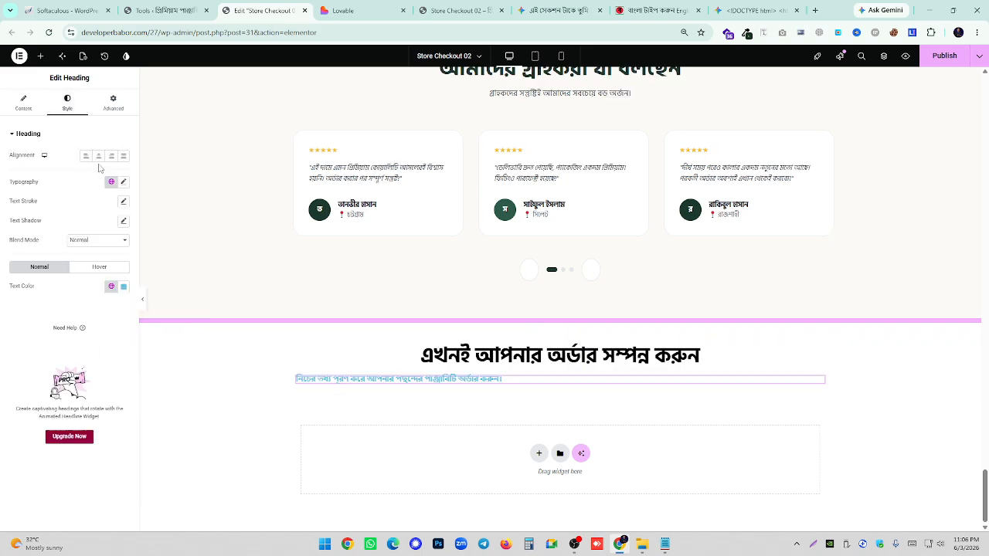
pyautogui.click(98, 158)
pyautogui.click(111, 287)
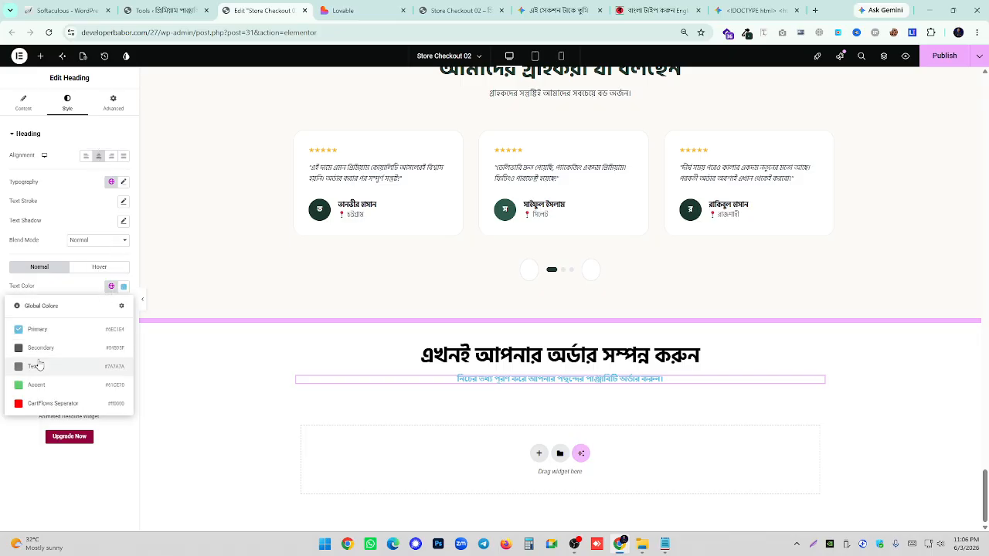
pyautogui.click(37, 363)
# - Set the checkout subtitle's typography to Hind Siliguri at 17 px
pyautogui.click(122, 183)
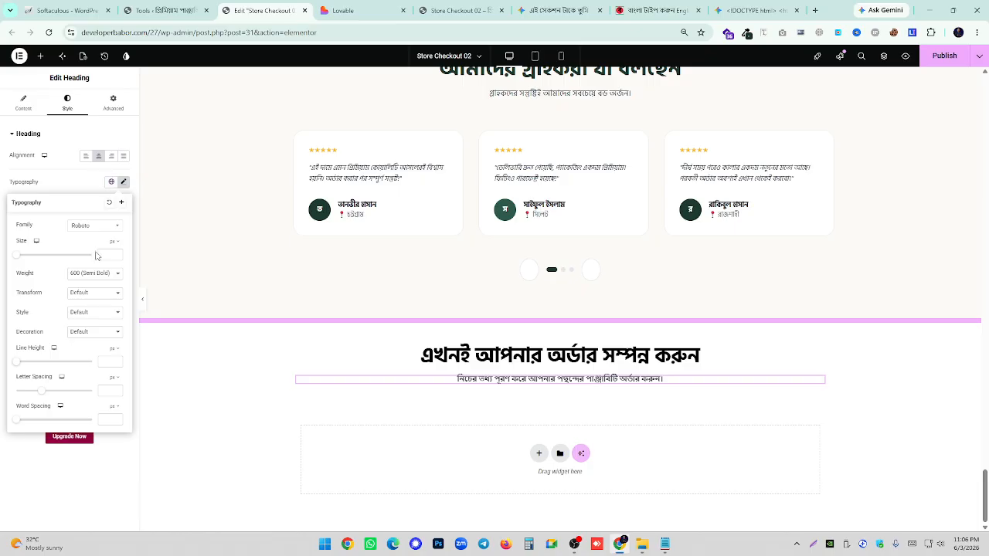
pyautogui.click(96, 233)
pyautogui.write('hind')
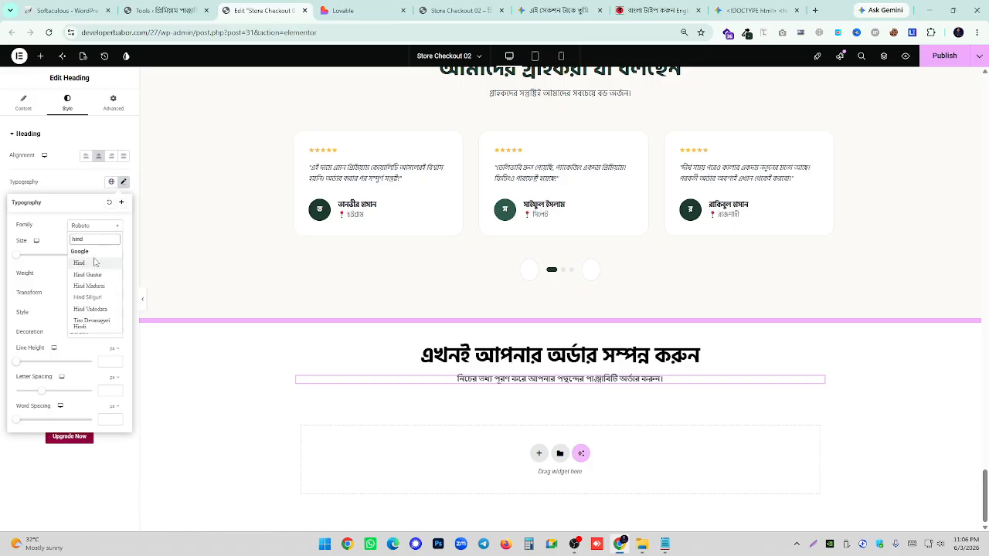
pyautogui.click(94, 297)
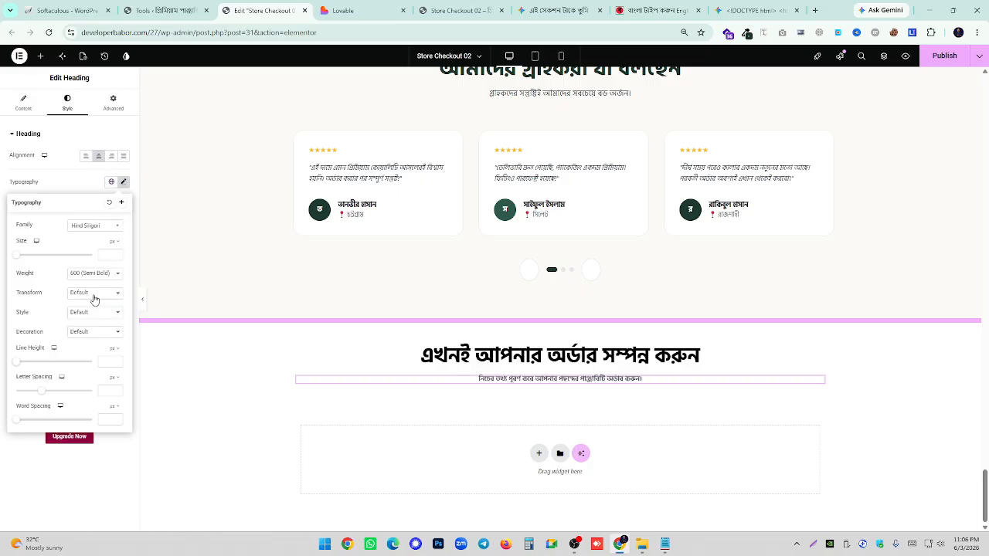
pyautogui.click(117, 254)
pyautogui.click(116, 253)
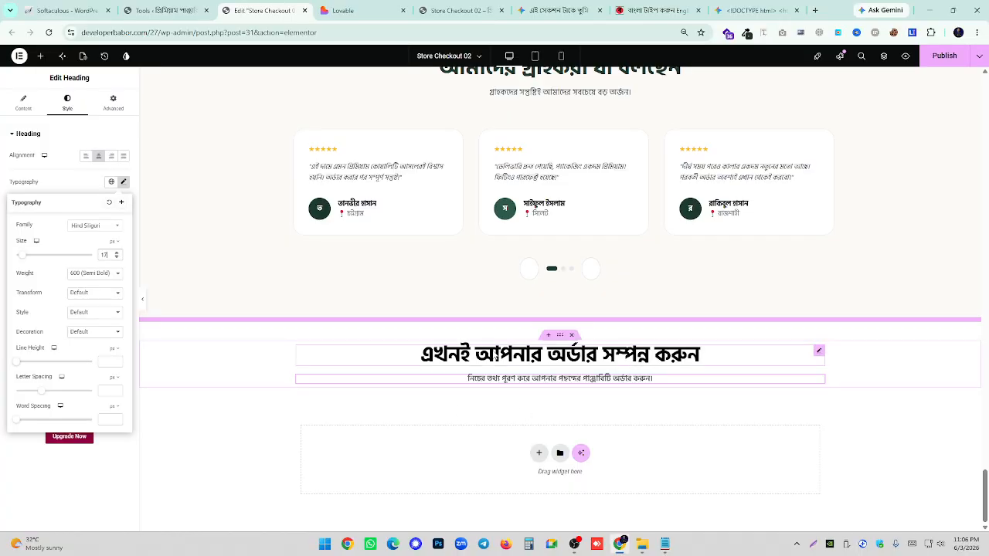
# - Find the Checkout Form widget, place it below the checkout subtitle, and look over the inserted form
pyautogui.click(41, 56)
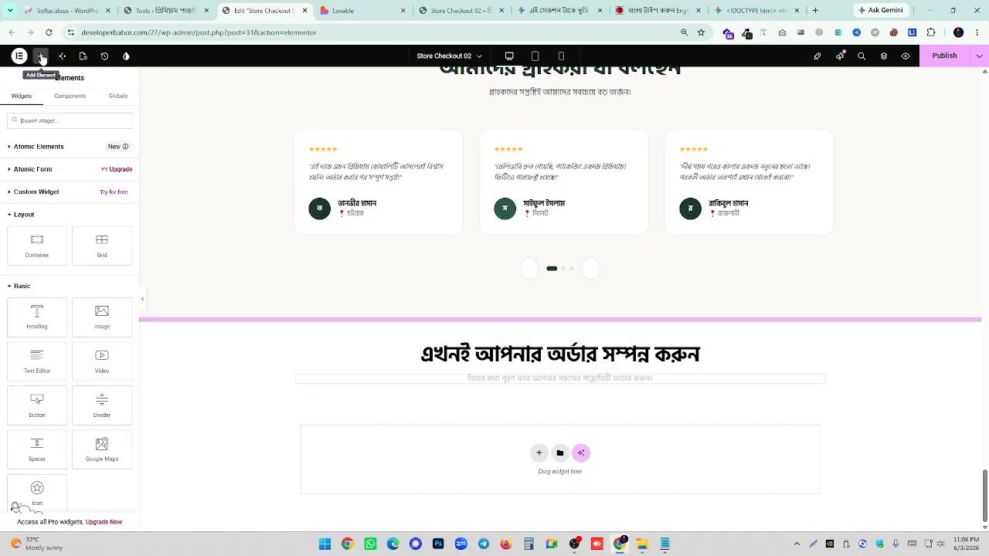
pyautogui.click(44, 119)
pyautogui.write('Chek')
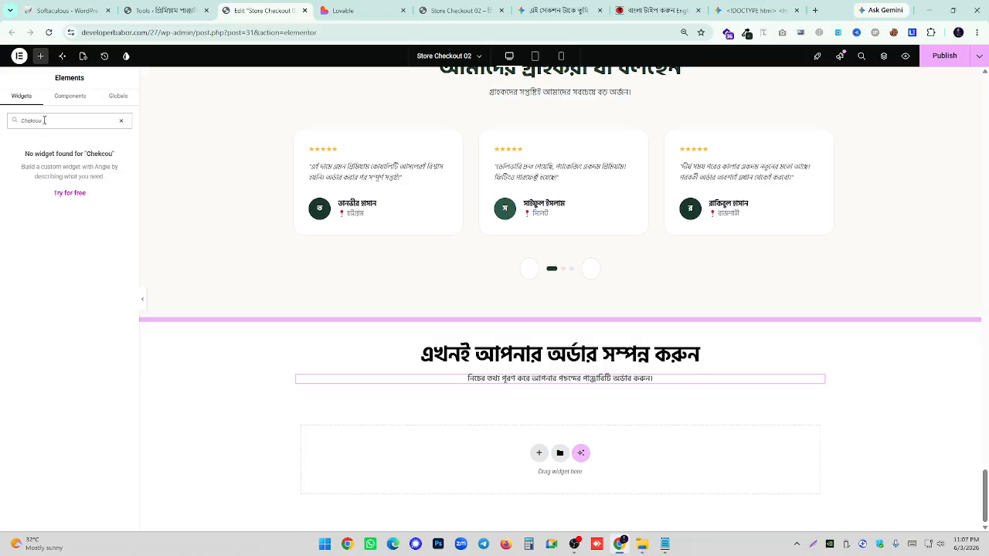
pyautogui.press('BackSpace')
pyautogui.press('BackSpace')
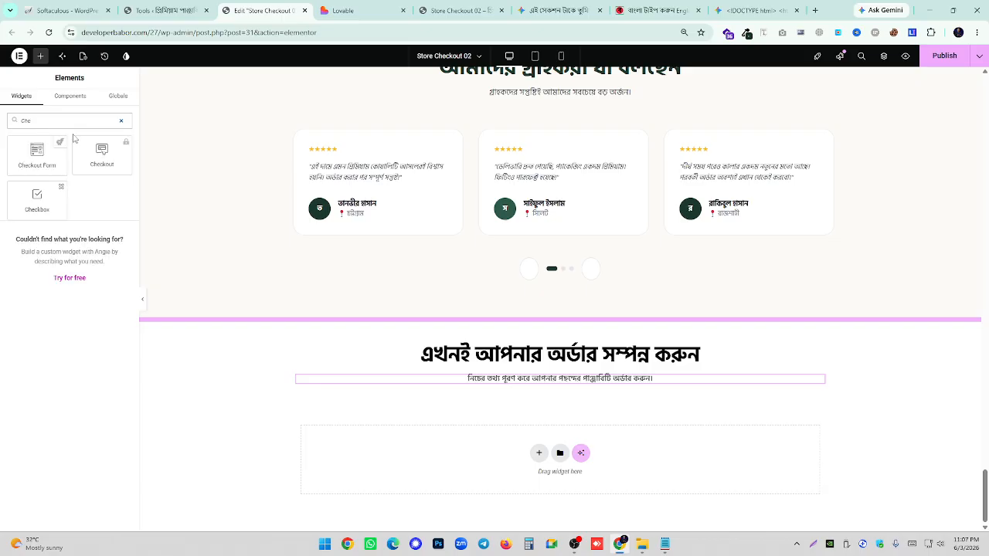
pyautogui.moveTo(65, 144)
pyautogui.mouseDown()
pyautogui.moveTo(238, 235)
pyautogui.moveTo(580, 371)
pyautogui.moveTo(507, 375)
pyautogui.moveTo(501, 388)
pyautogui.moveTo(513, 380)
pyautogui.mouseUp()
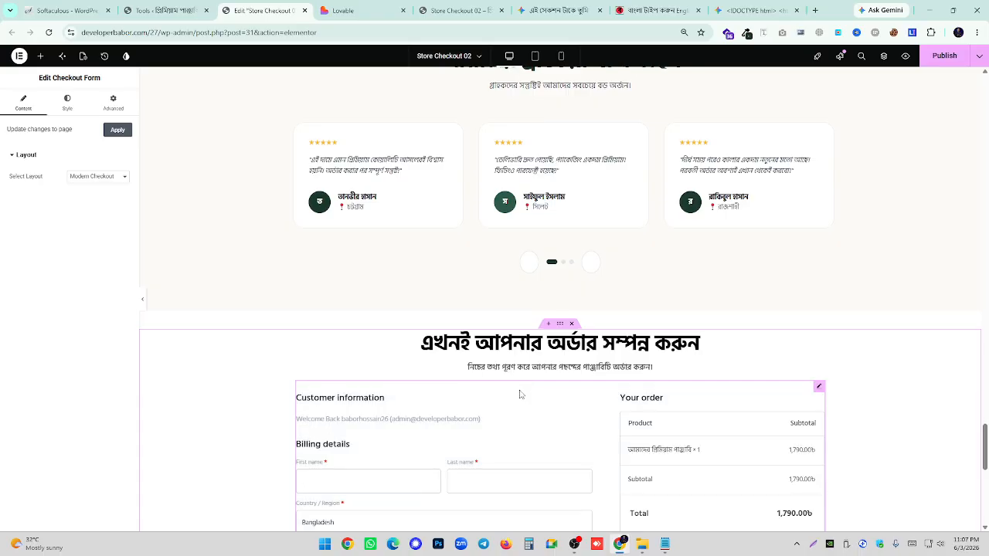
pyautogui.scroll(-6, 517, 390)
pyautogui.scroll(6, 464, 371)
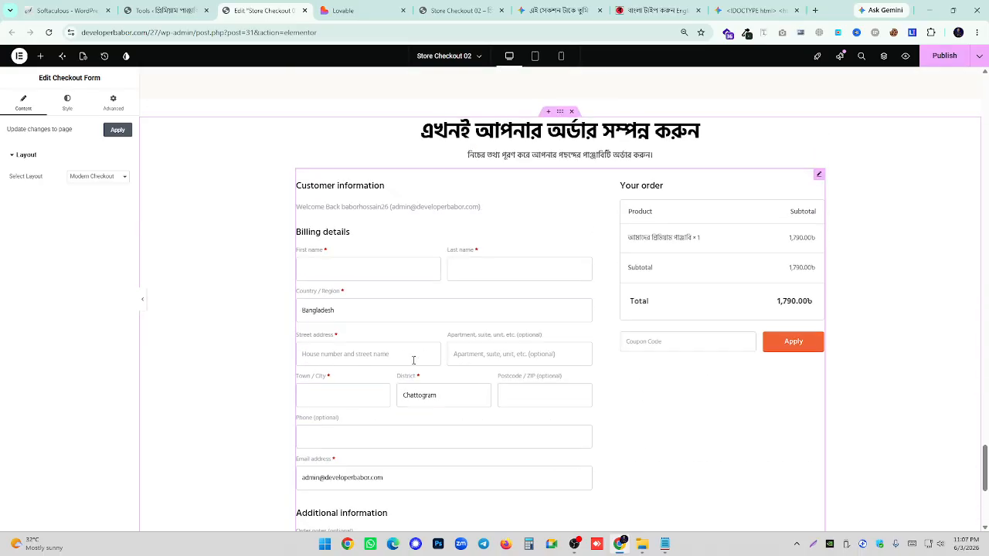
# - Switch the checkout form to the Two Column layout and save the page
pyautogui.click(108, 182)
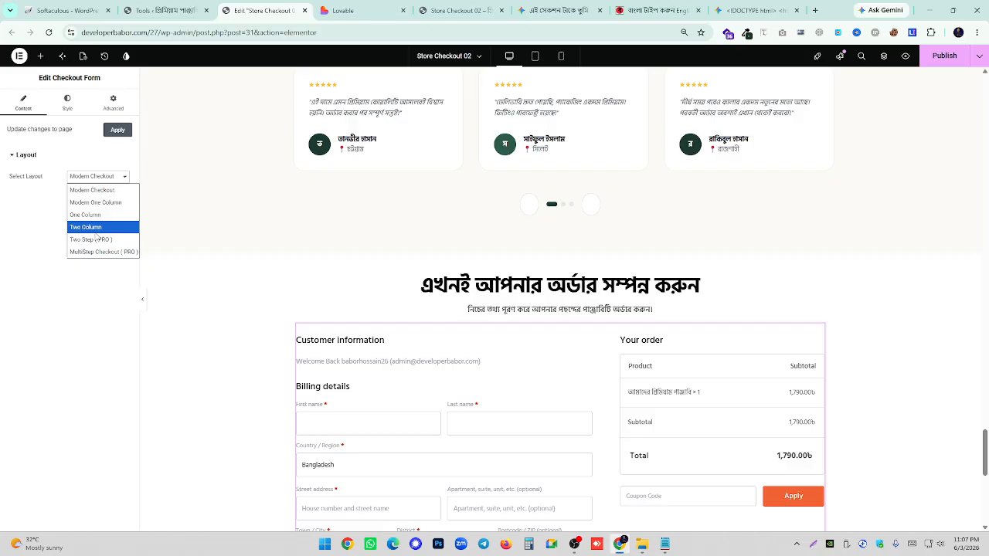
pyautogui.click(91, 224)
pyautogui.scroll(-5, 401, 362)
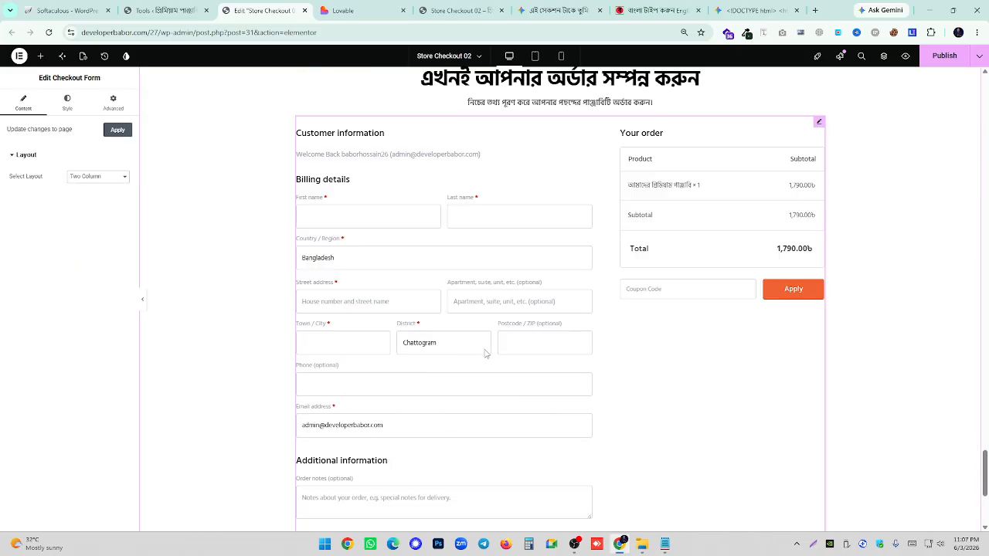
pyautogui.scroll(3, 401, 357)
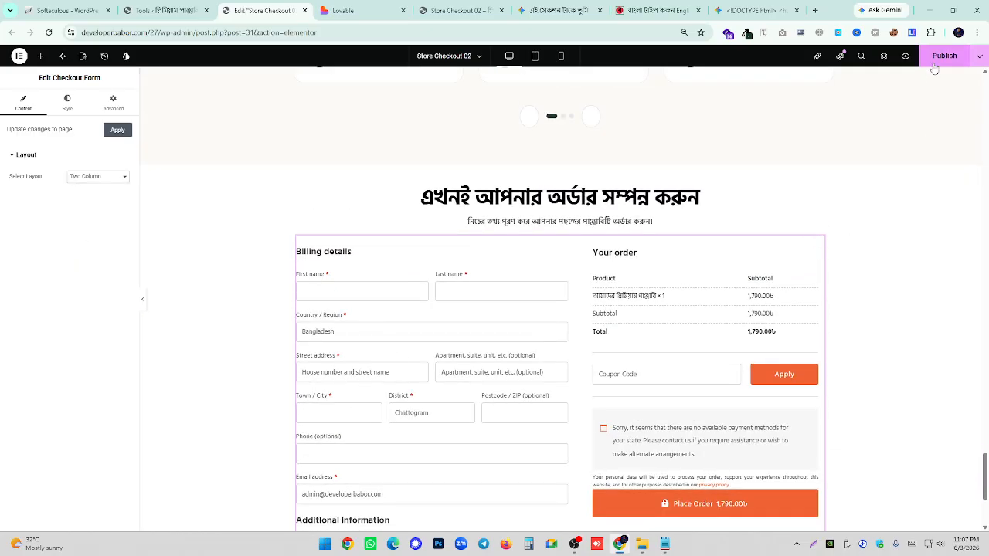
pyautogui.hotkey('ctrl', 's')
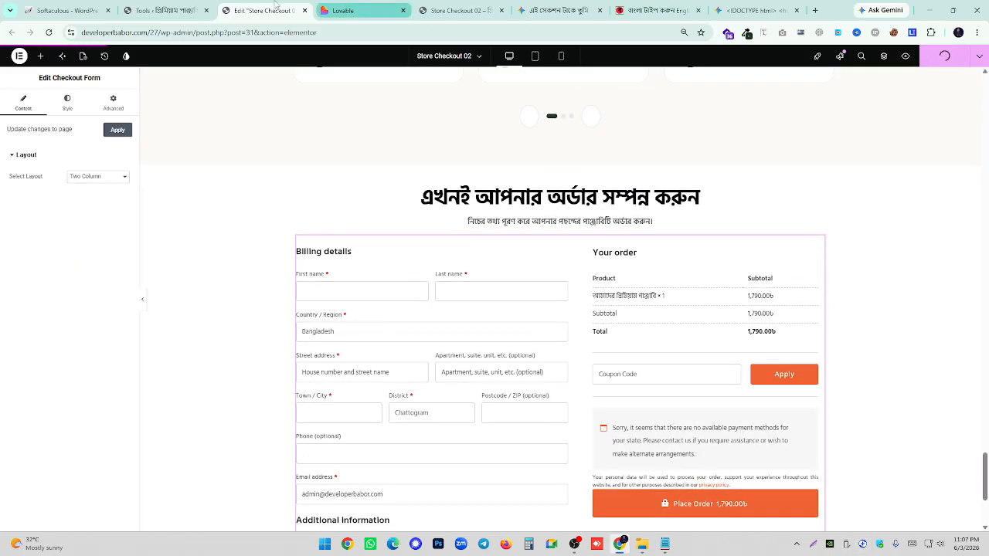
# - In the WordPress admin, change the WooCommerce site visibility from Coming soon to Live and save the changes
pyautogui.click(162, 10)
pyautogui.click(33, 69)
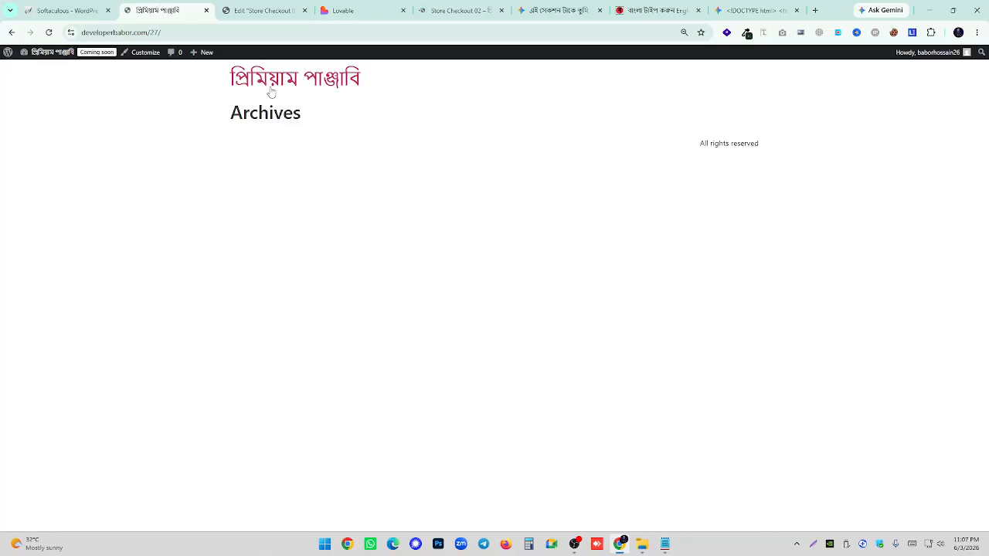
pyautogui.click(93, 52)
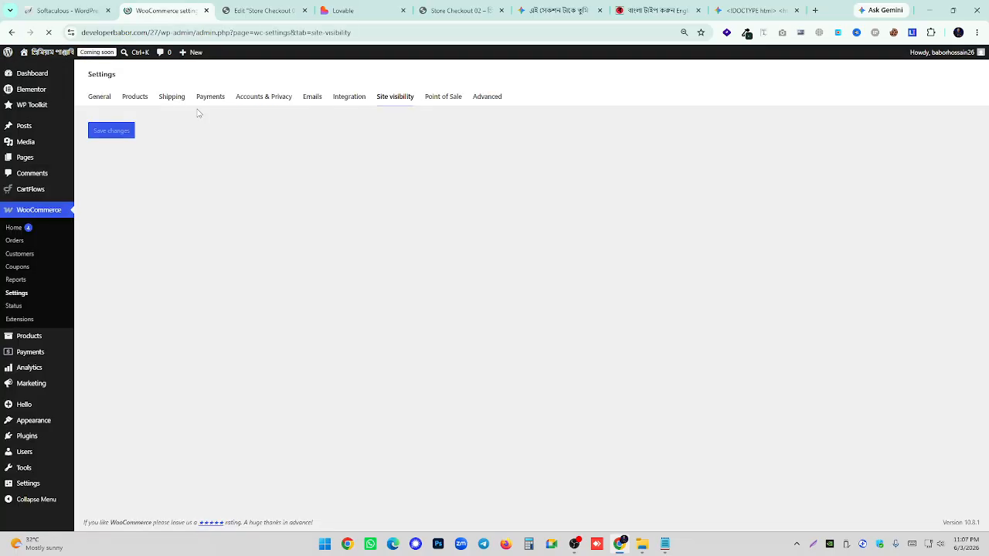
pyautogui.click(92, 248)
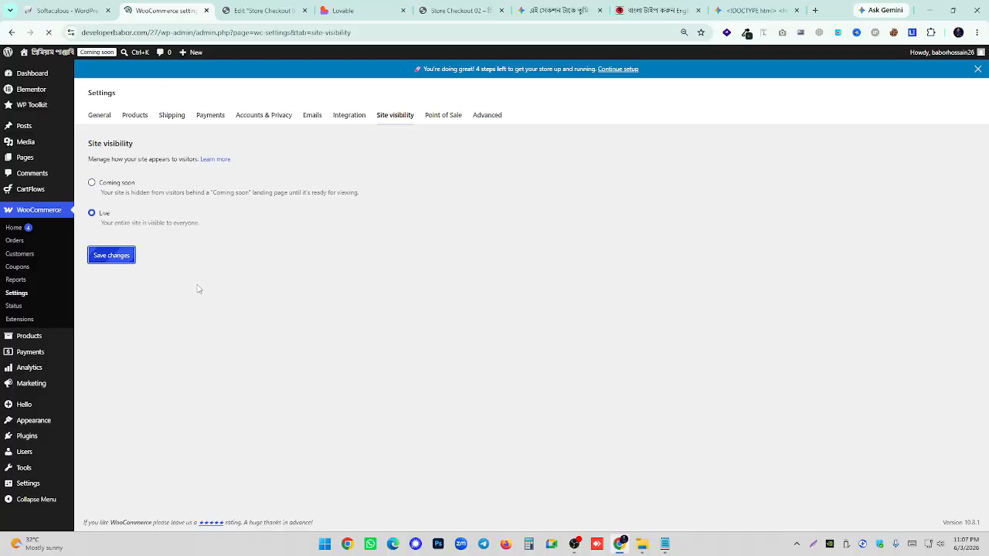
# - In the Reading settings, make a static page the homepage, choosing Store Checkout 02 (#31 - CartFlows), and save the changes
pyautogui.moveTo(46, 483)
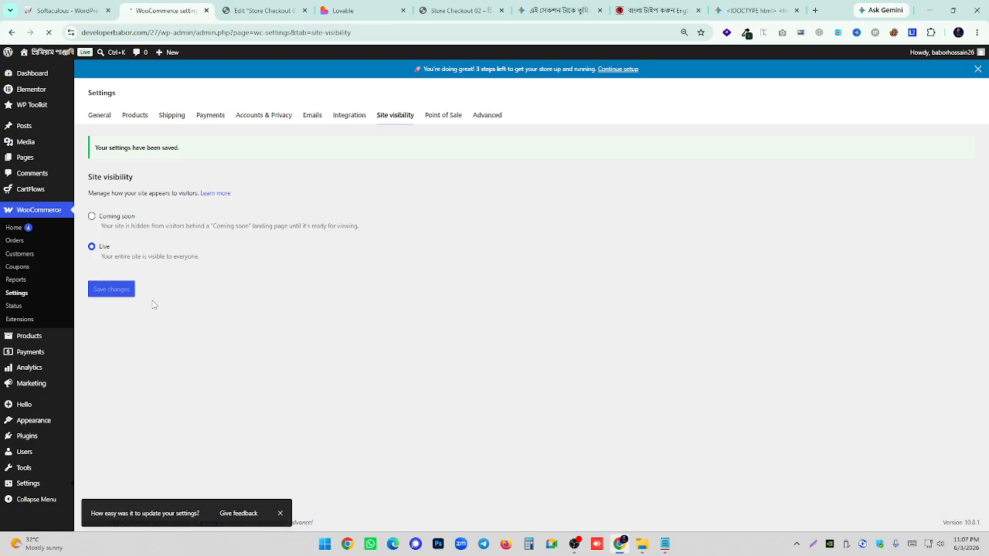
pyautogui.click(194, 116)
pyautogui.click(278, 141)
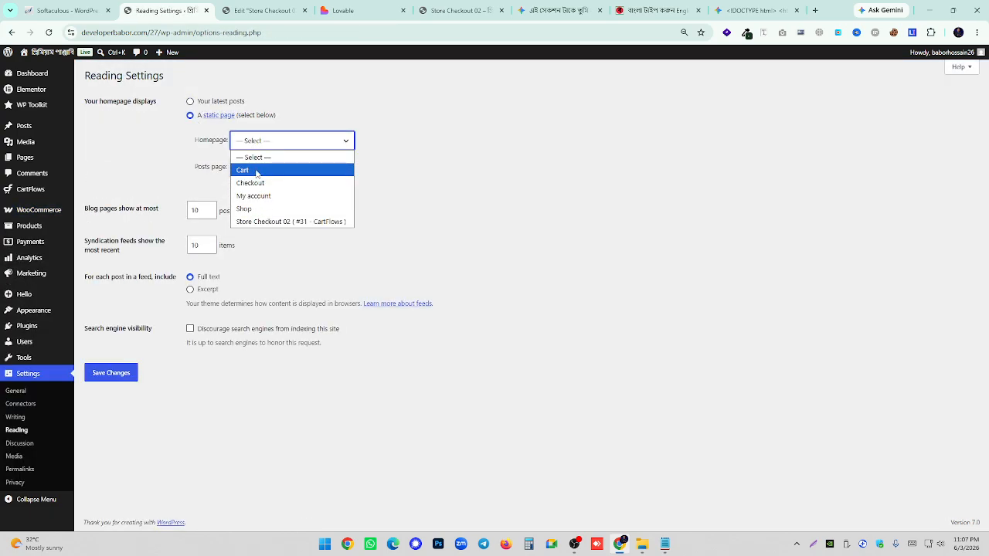
pyautogui.click(270, 222)
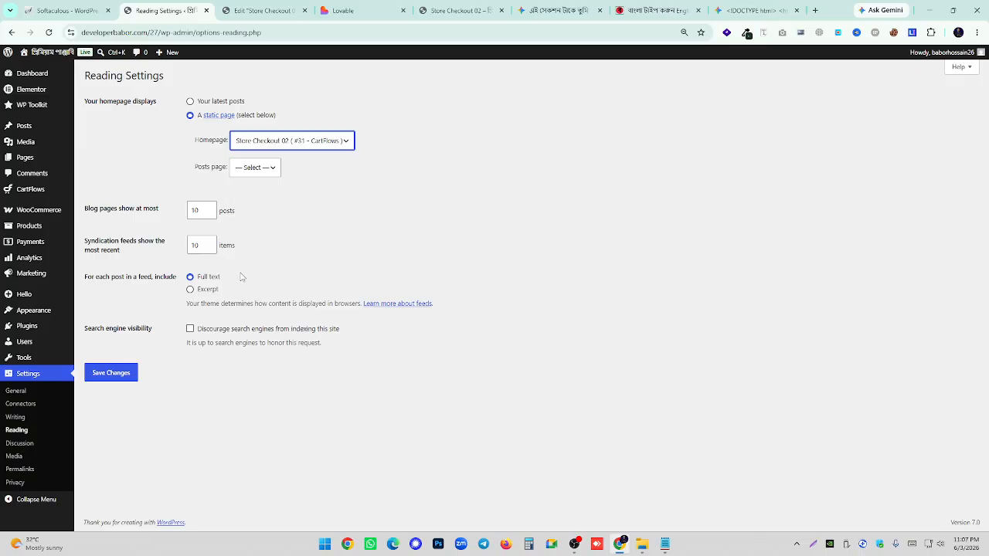
pyautogui.click(296, 145)
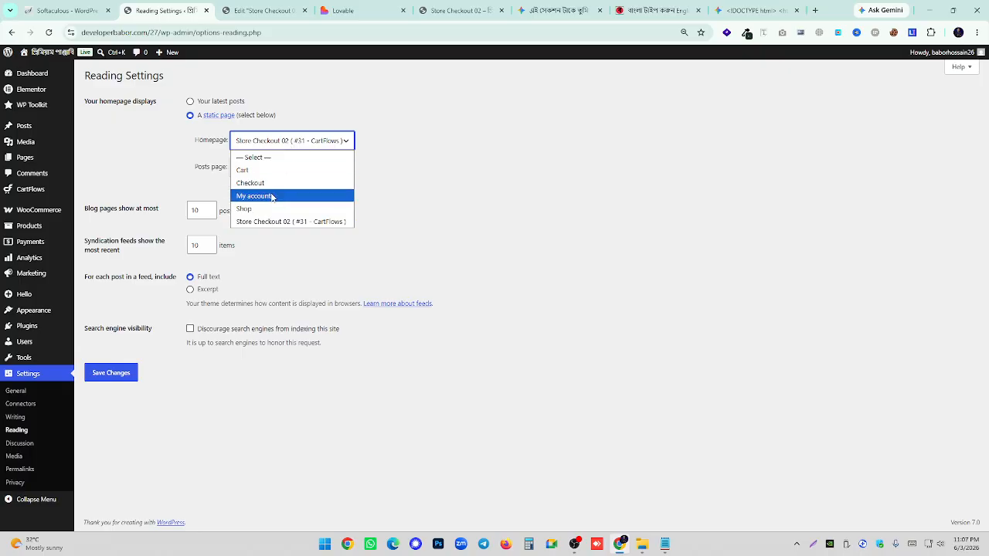
pyautogui.click(271, 221)
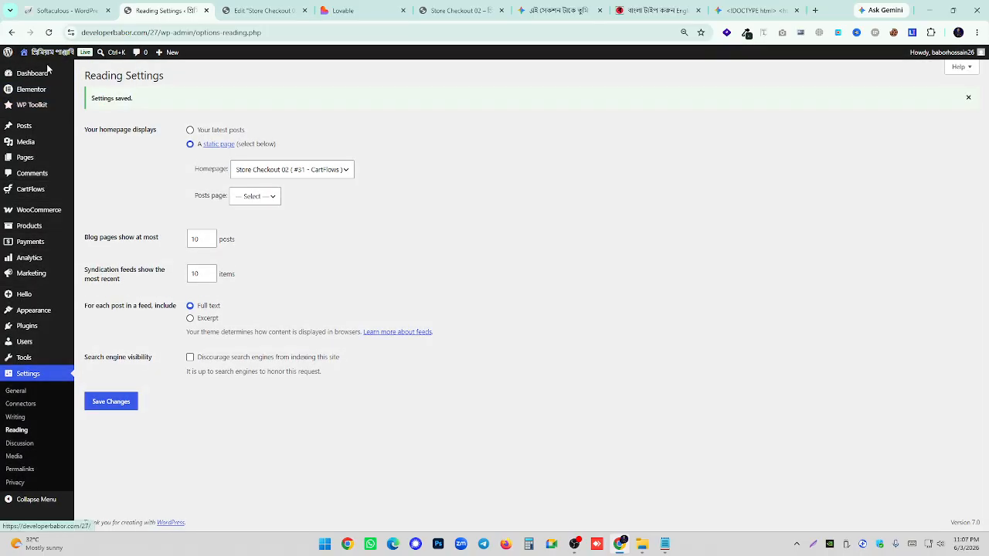
# - Open the live site's homepage in a new browser tab and review every section from the hero down to the checkout form
pyautogui.rightClick(44, 68)
pyautogui.click(85, 77)
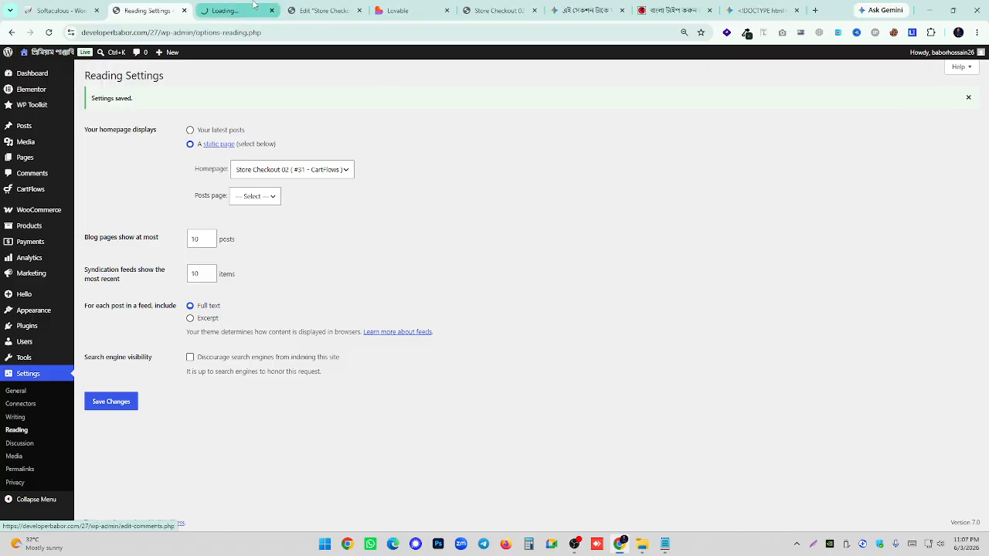
pyautogui.hotkey('ctrl', 'Tab')
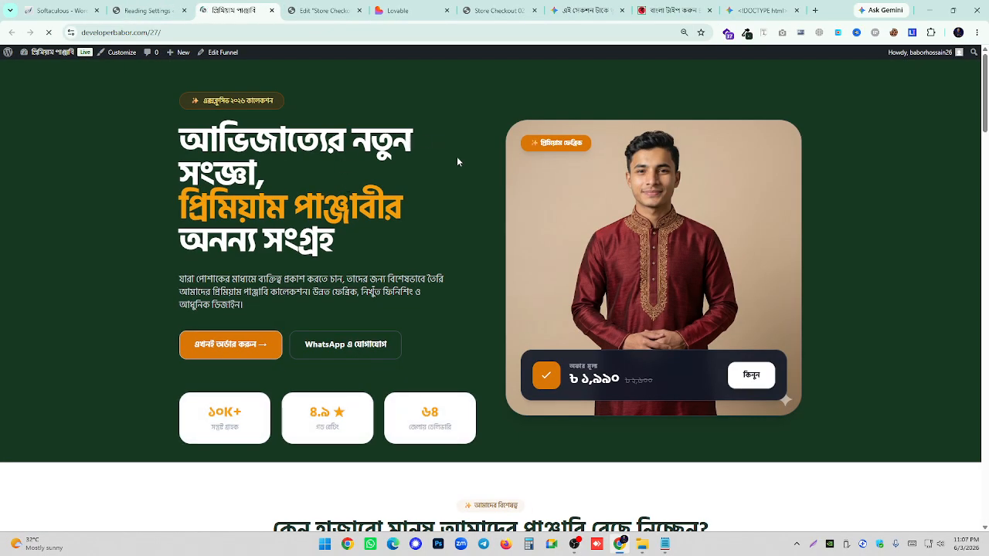
pyautogui.scroll(-10, 456, 161)
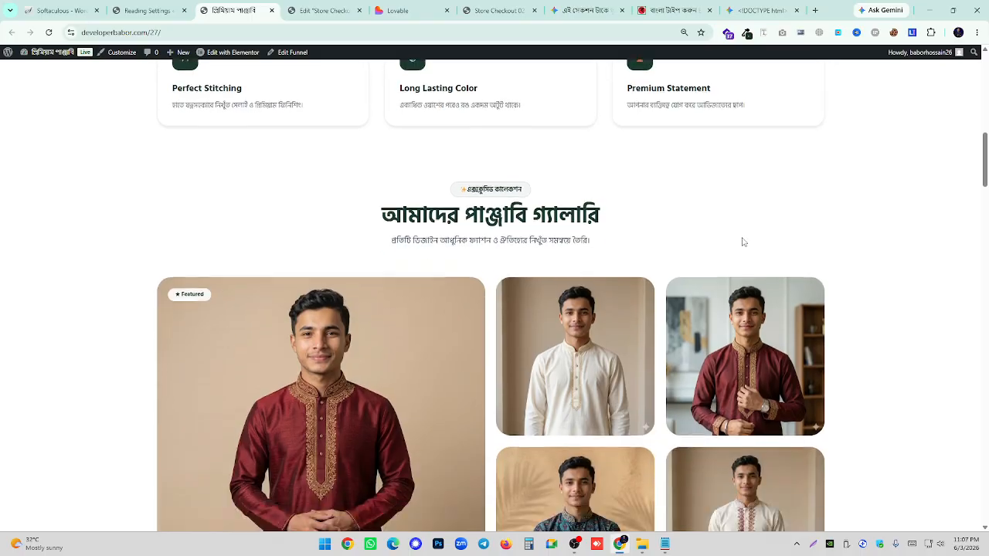
pyautogui.scroll(-10, 742, 242)
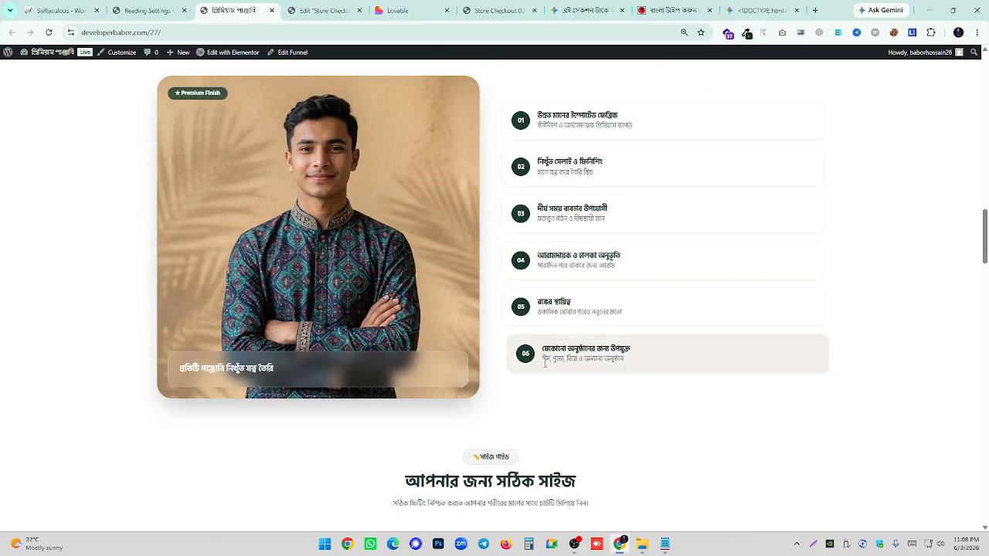
pyautogui.scroll(-10, 544, 363)
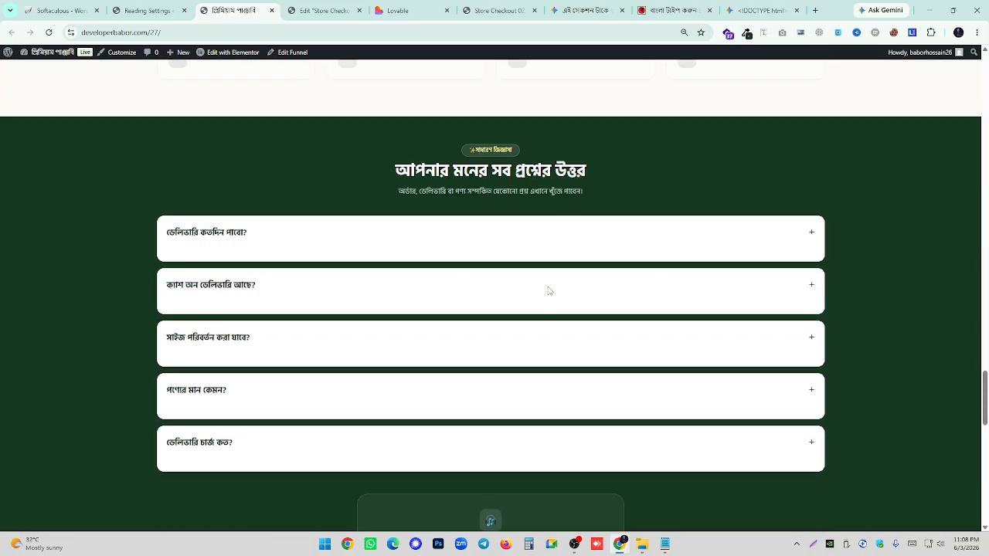
pyautogui.scroll(3, 549, 287)
pyautogui.scroll(-3, 560, 309)
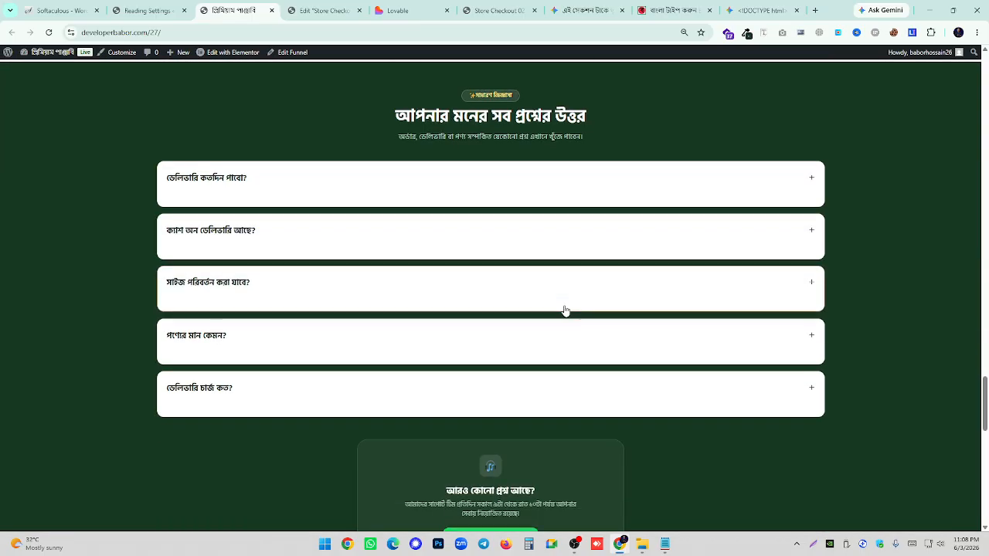
pyautogui.scroll(-15, 565, 310)
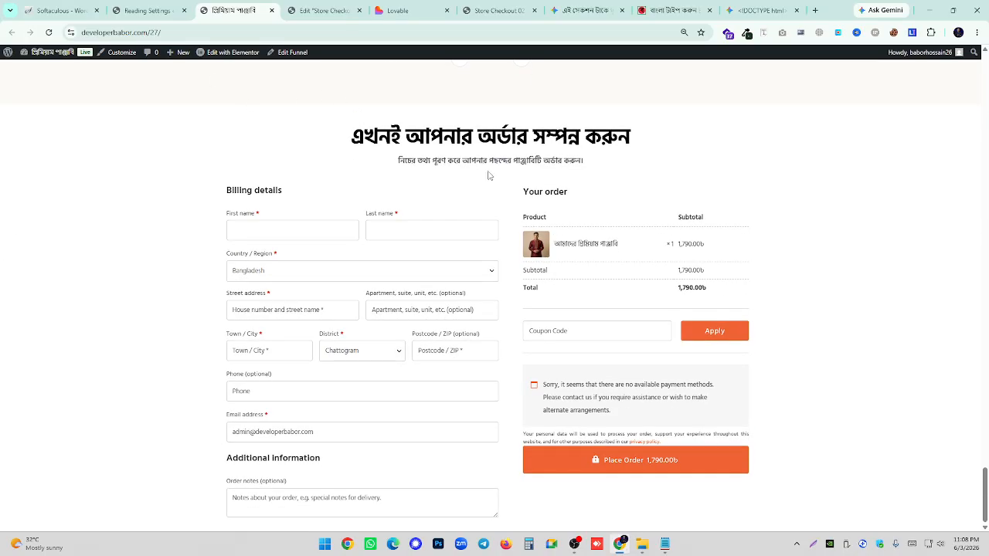
pyautogui.scroll(12, 544, 178)
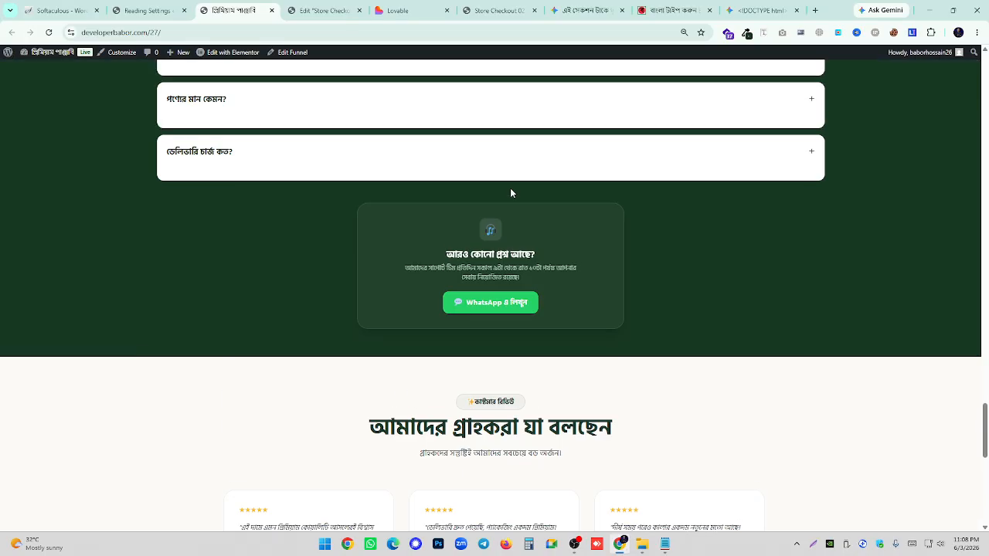
pyautogui.scroll(10, 531, 201)
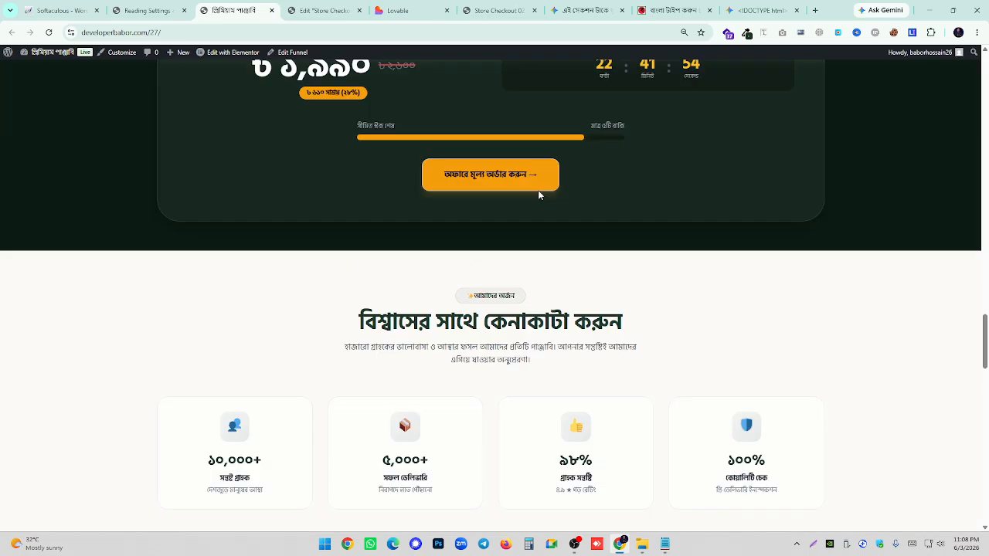
pyautogui.scroll(15, 532, 202)
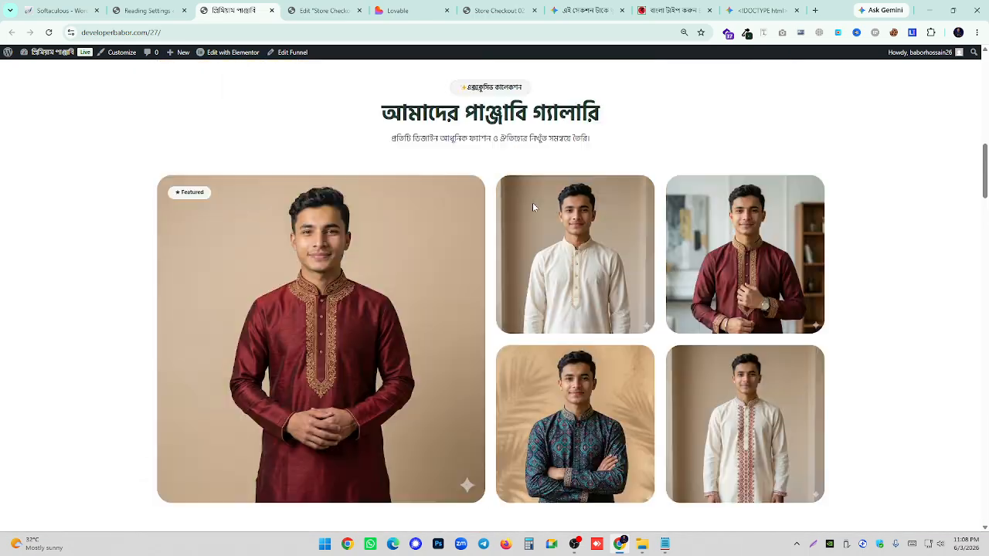